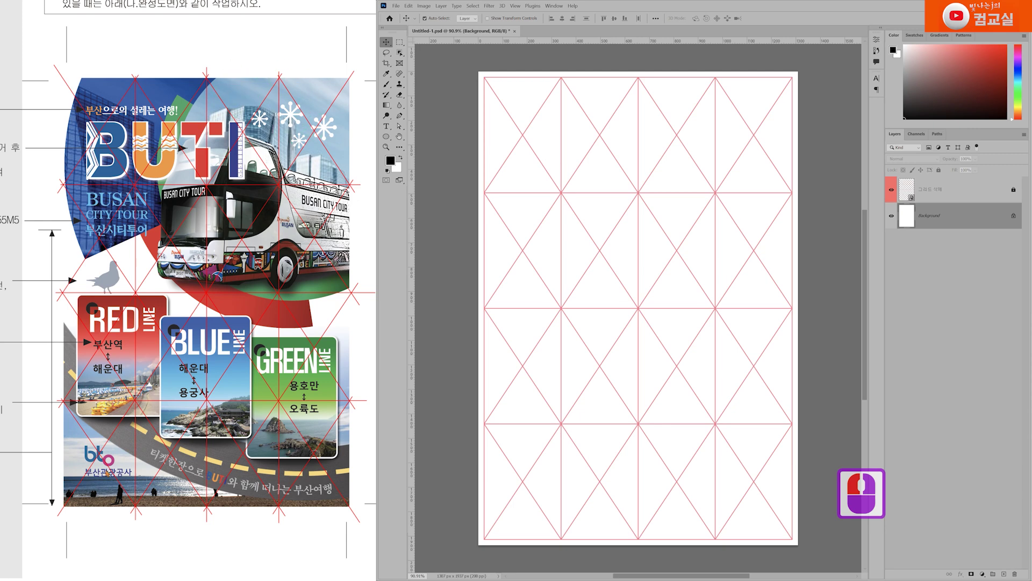
# Examine the finished Busan city tour layout and the notes on how image 02 has to be blended into it
pyautogui.scroll(3, 115, 481)
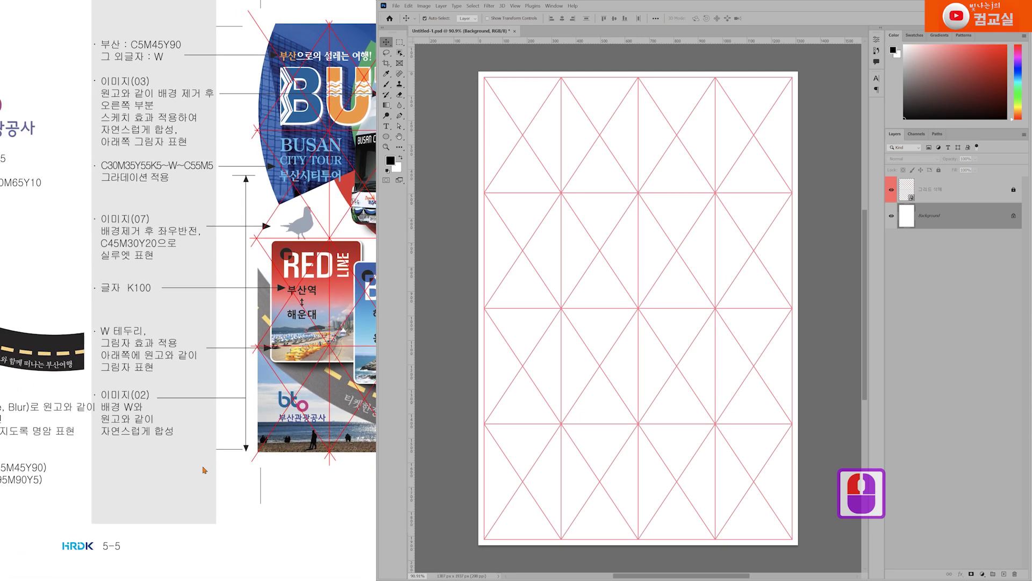
pyautogui.hscroll(3, 298, 438)
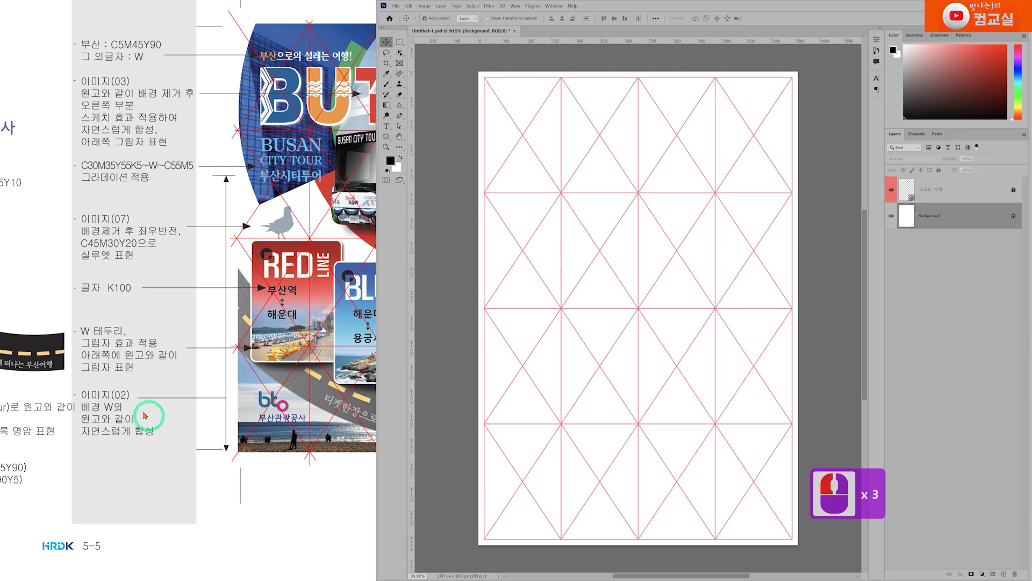
pyautogui.hscroll(3, 131, 417)
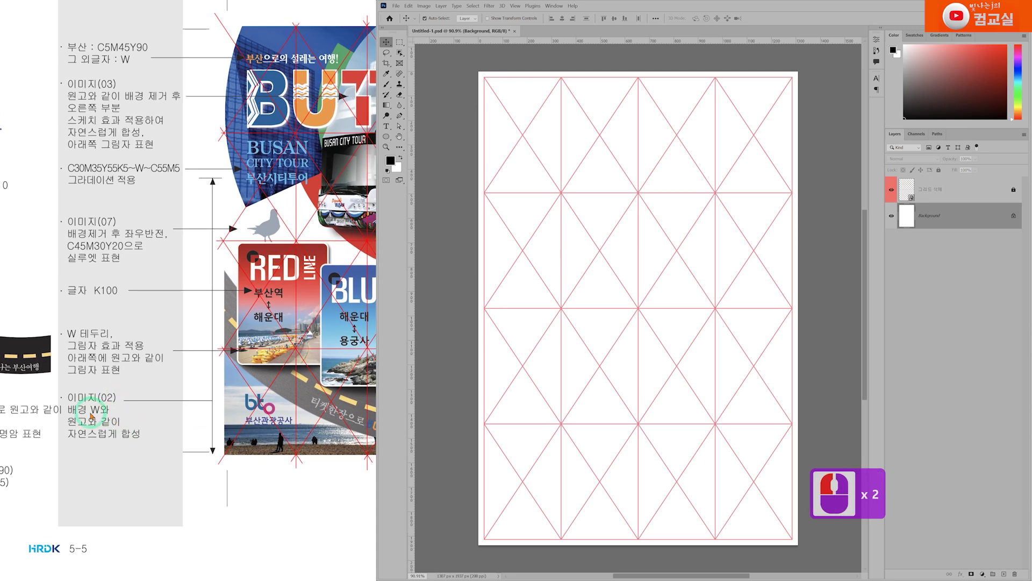
pyautogui.hscroll(3, 69, 441)
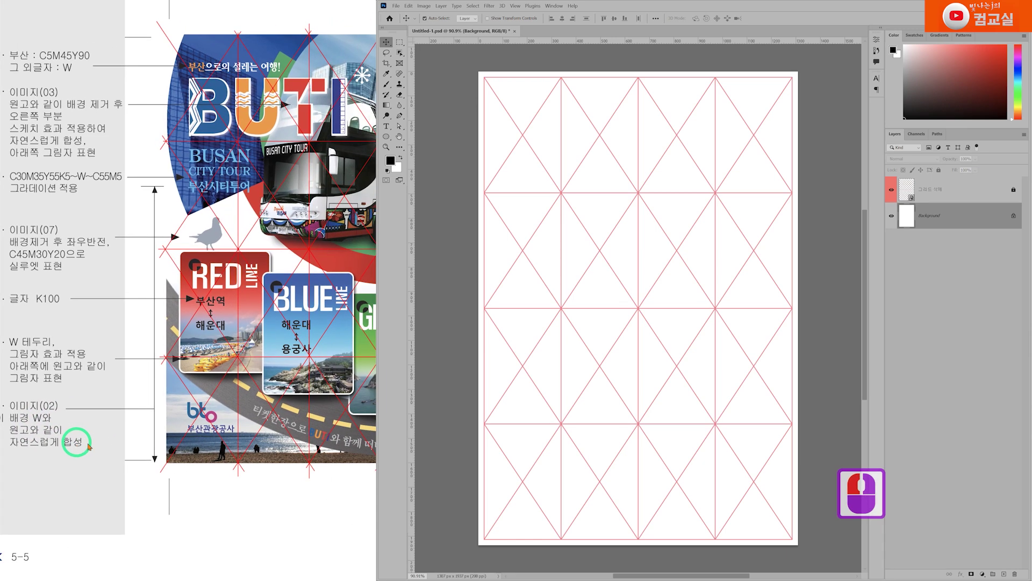
pyautogui.hscroll(3, 143, 453)
pyautogui.moveTo(55, 198); pyautogui.dragTo(101, 236)
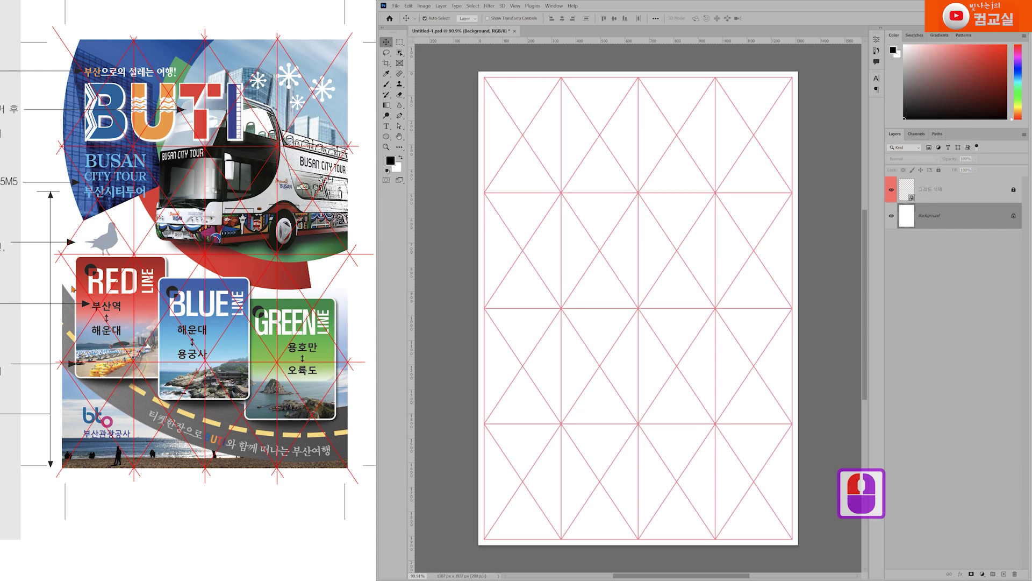
pyautogui.doubleClick(65, 389)
pyautogui.moveTo(65, 390); pyautogui.dragTo(91, 309)
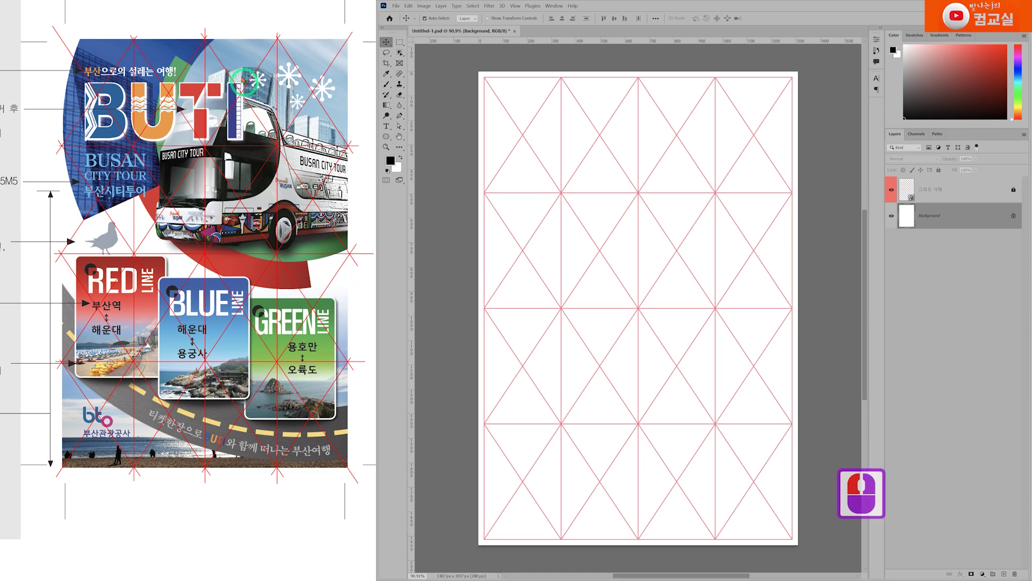
pyautogui.doubleClick(241, 93)
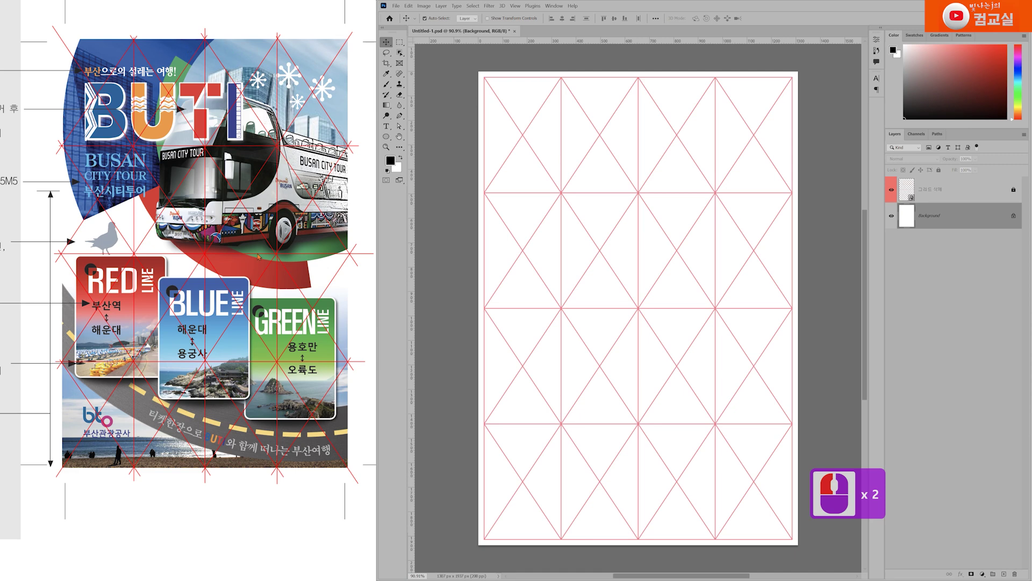
# Examine the instruction sheet's shape diagram and its notes on image 01 and the gradient colours of areas A to D
pyautogui.doubleClick(176, 148)
pyautogui.scroll(-5, 143, 281)
pyautogui.moveTo(130, 253)
pyautogui.mouseDown()
pyautogui.moveTo(274, 272)
pyautogui.moveTo(274, 317)
pyautogui.mouseUp()
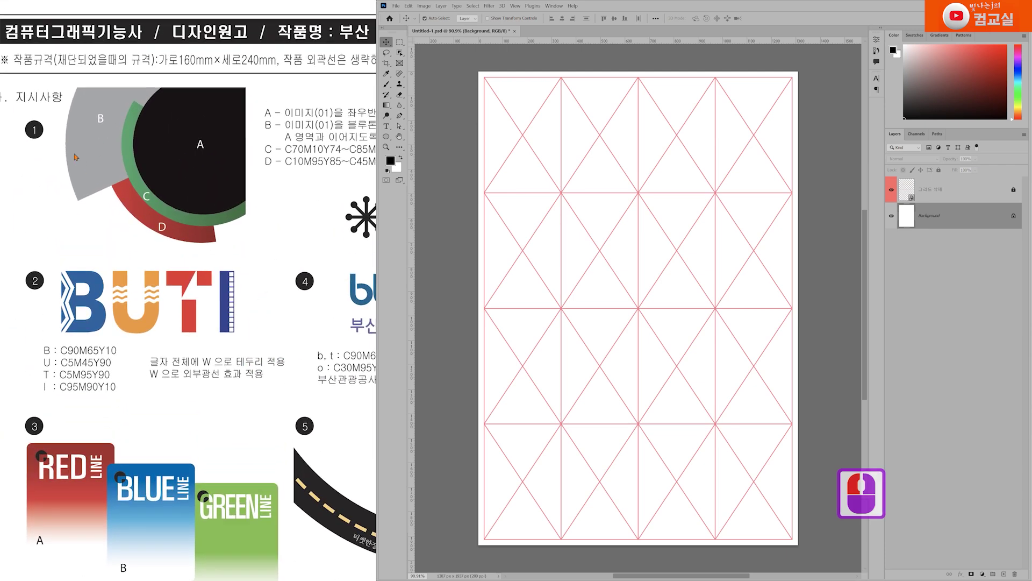
pyautogui.doubleClick(56, 107)
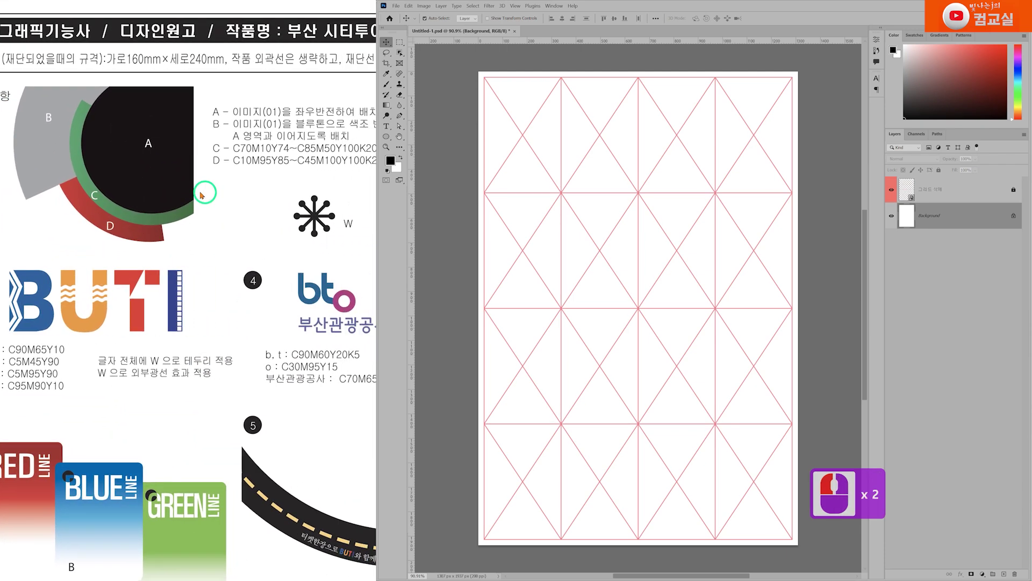
pyautogui.doubleClick(184, 95)
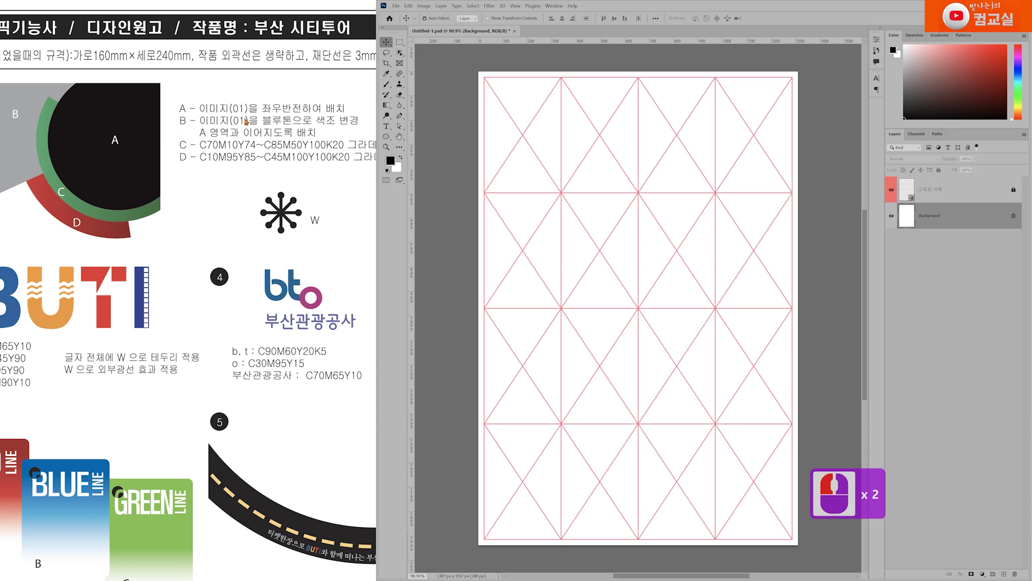
pyautogui.moveTo(258, 445); pyautogui.dragTo(156, 437)
pyautogui.moveTo(232, 513); pyautogui.dragTo(168, 471)
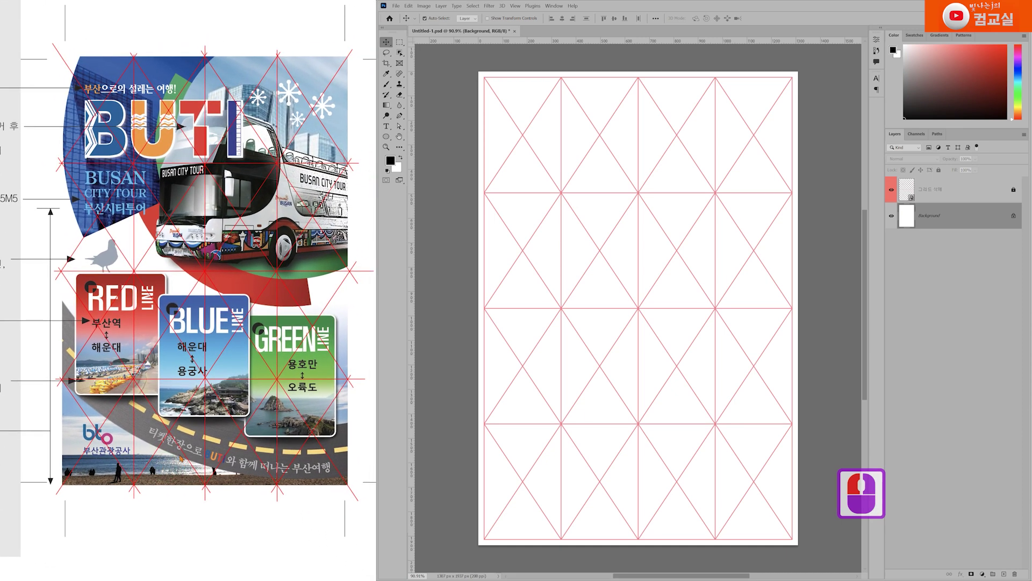
# Place the 이미지(01) skyline and 이미지(02) beach pictures from the 부산시티투어 folder into the poster document
pyautogui.hotkey('alt', 'Tab')
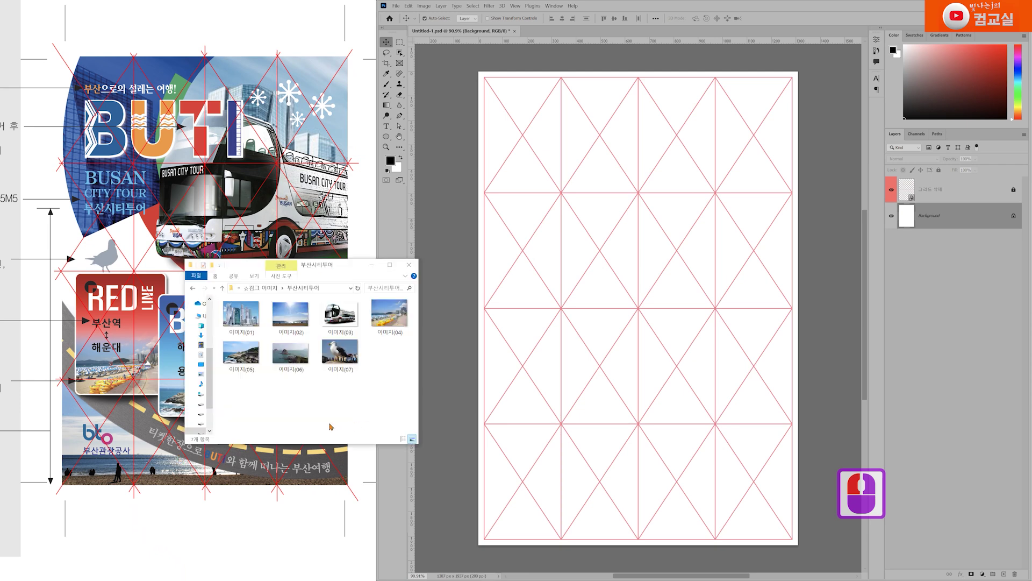
pyautogui.click(242, 314)
pyautogui.moveTo(294, 322); pyautogui.dragTo(663, 283)
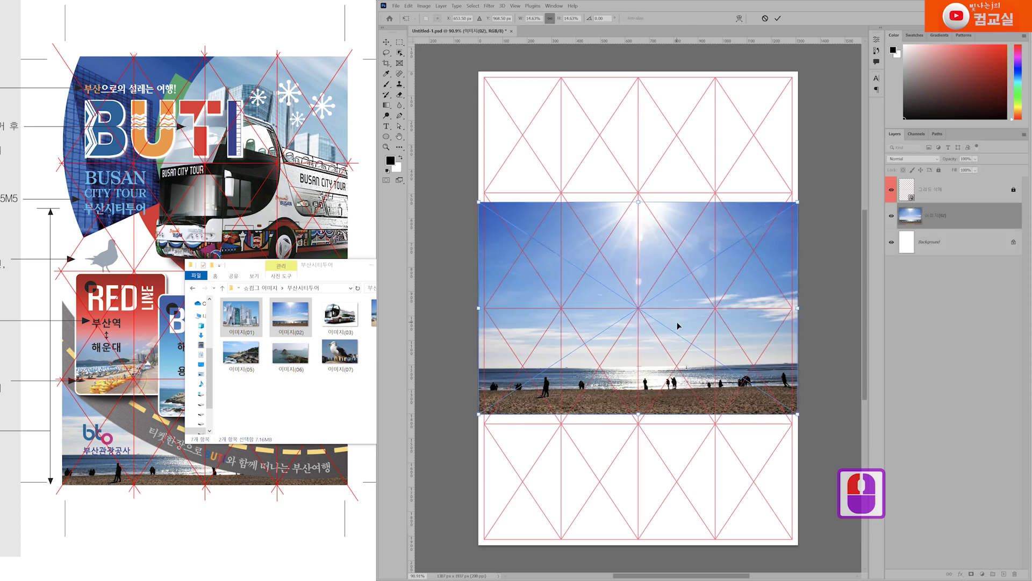
pyautogui.press('Return')
pyautogui.press('Return')
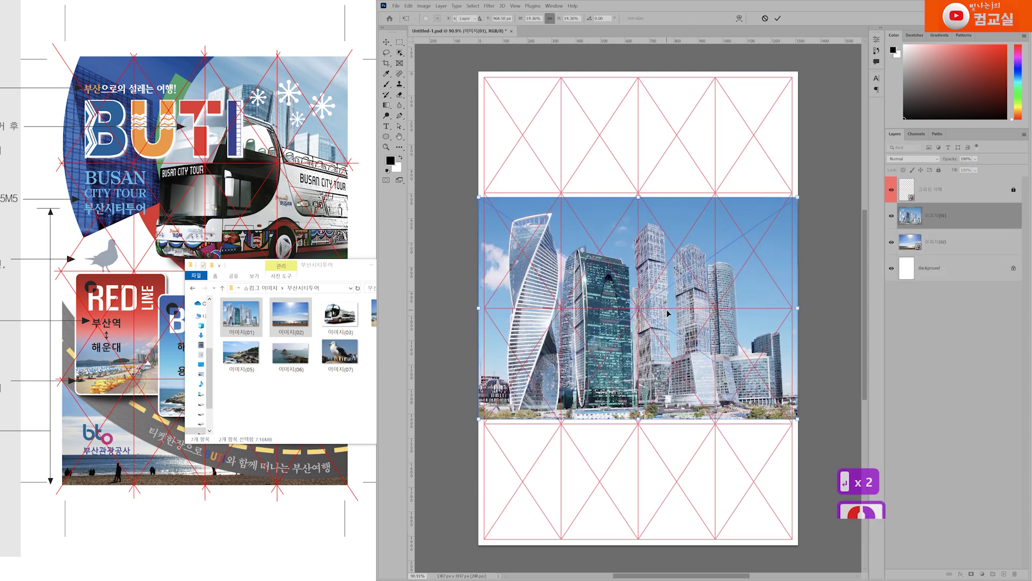
pyautogui.click(371, 265)
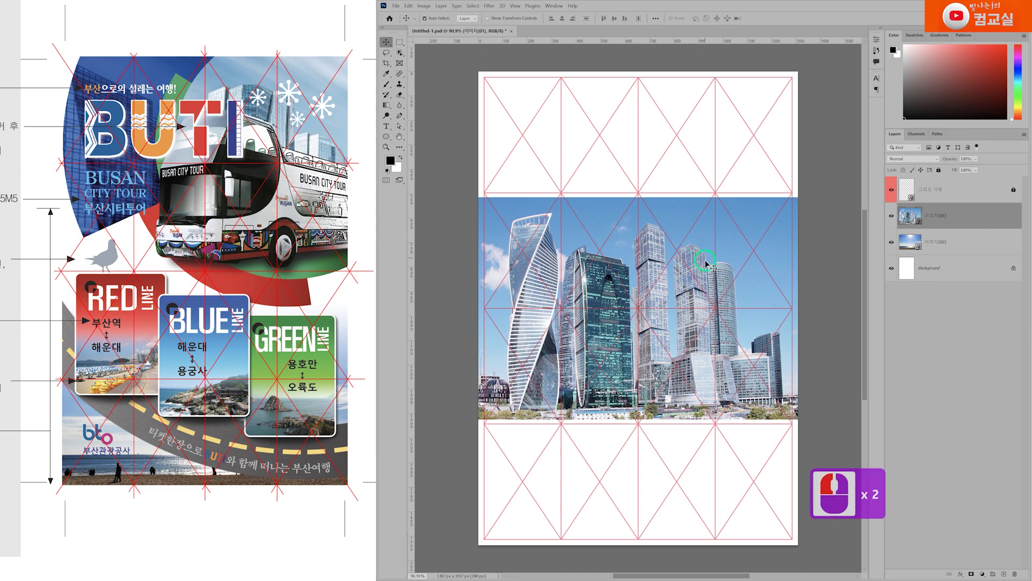
# Move the skyline image 이미지(01) to the upper right of the canvas and hide its layer
pyautogui.moveTo(700, 277); pyautogui.dragTo(732, 157)
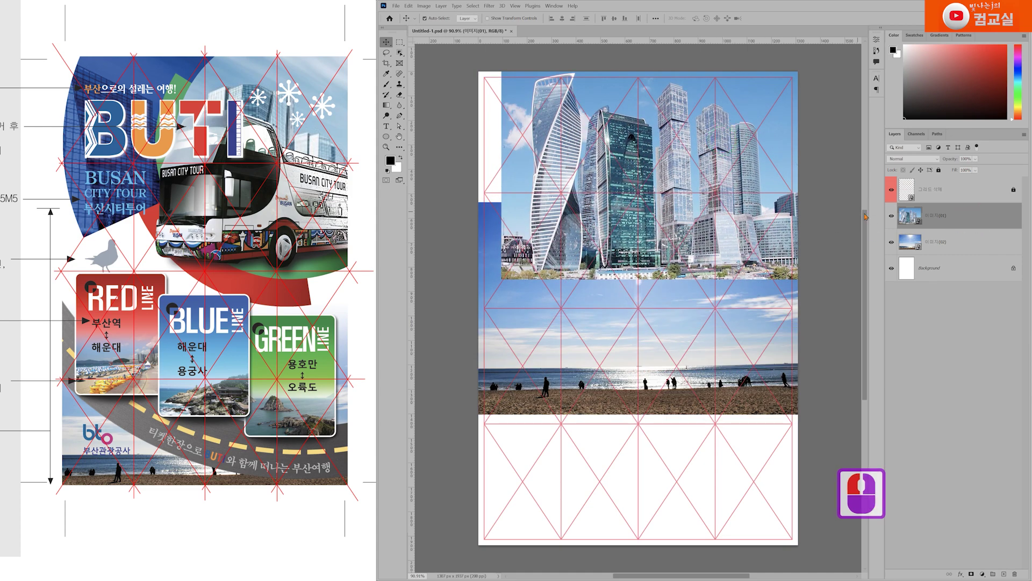
pyautogui.click(891, 216)
# Move the beach image 이미지(02) straight down to the bottom of the canvas
pyautogui.click(952, 250)
pyautogui.scroll(-1, 589, 342)
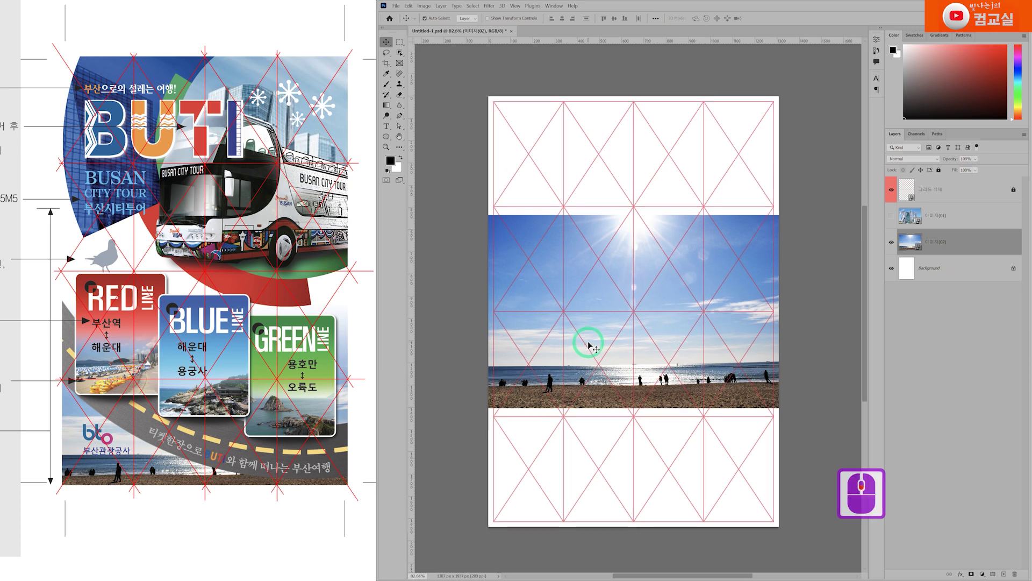
pyautogui.moveTo(606, 329); pyautogui.dragTo(613, 460)
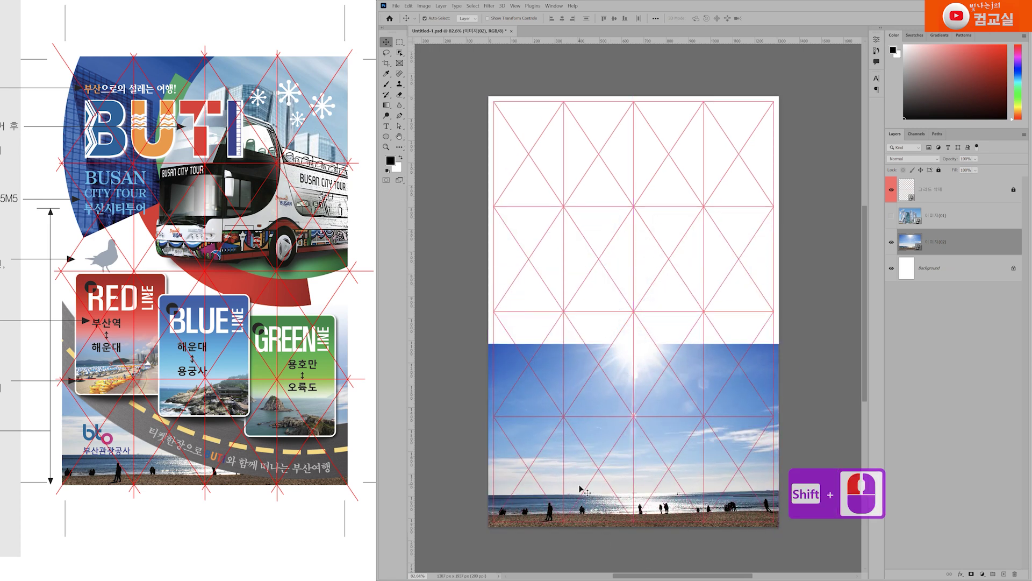
# Enlarge the beach image slightly past the canvas's left edge with Free Transform and shift it up a little
pyautogui.scroll(1, 578, 491)
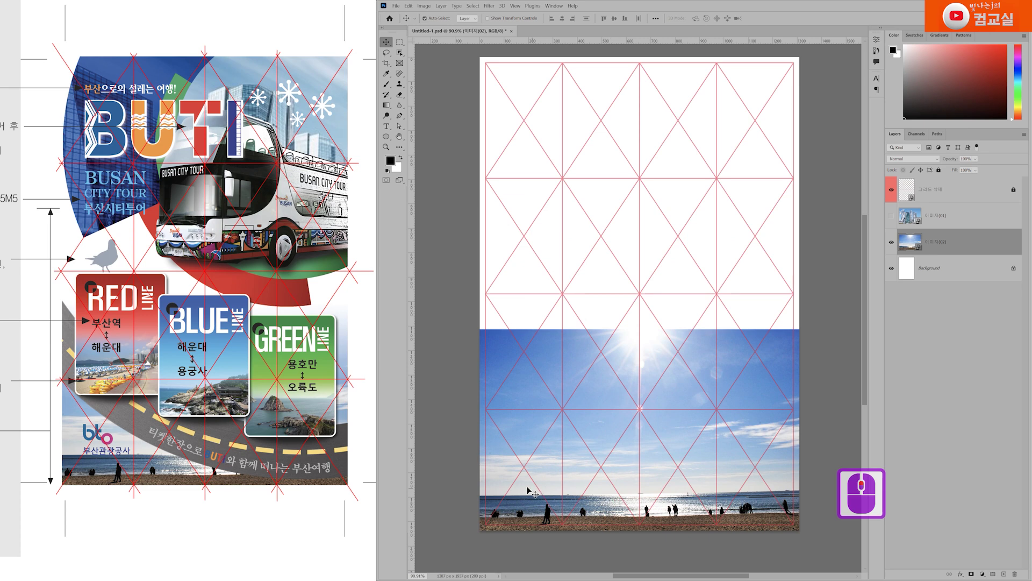
pyautogui.press('space')
pyautogui.moveTo(531, 493); pyautogui.dragTo(511, 471)
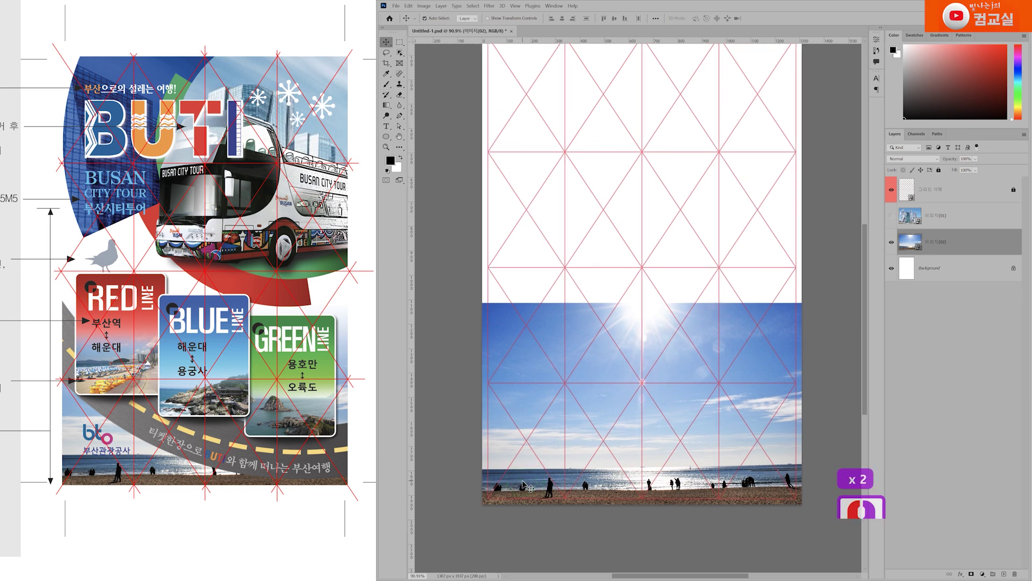
pyautogui.scroll(1, 525, 481)
pyautogui.hotkey('ctrl', 't')
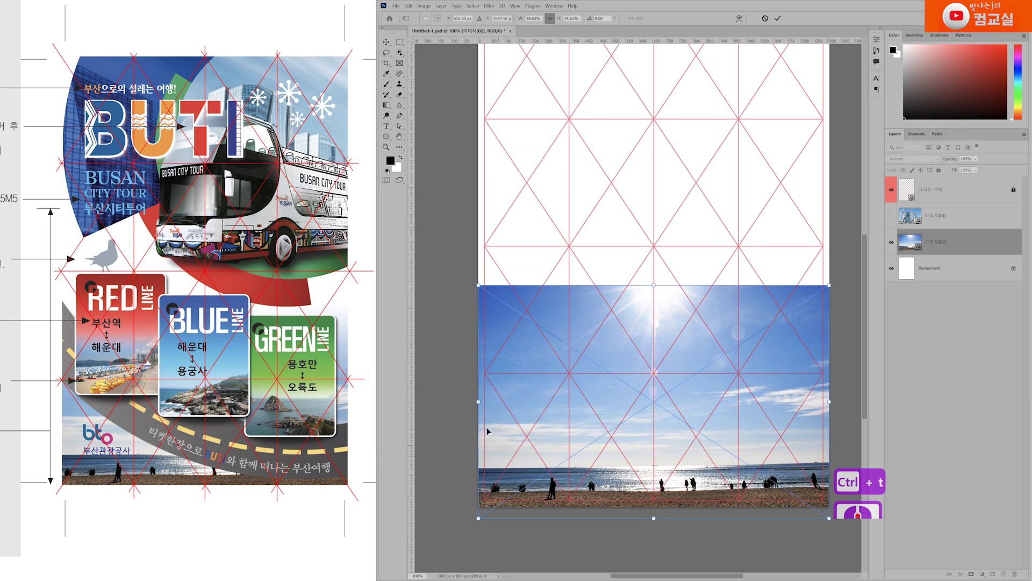
pyautogui.moveTo(476, 402); pyautogui.dragTo(473, 401)
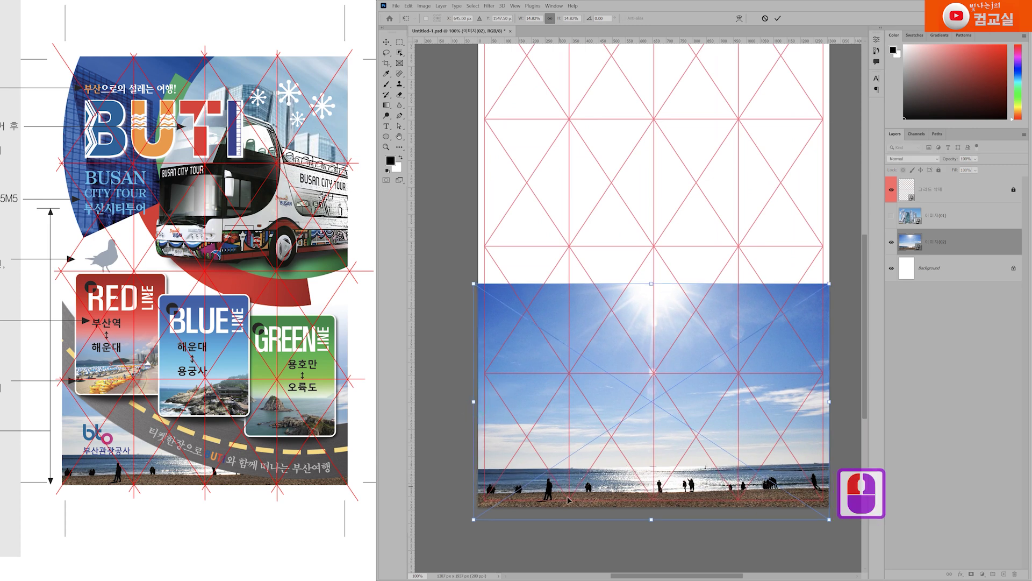
pyautogui.moveTo(569, 494); pyautogui.dragTo(568, 492)
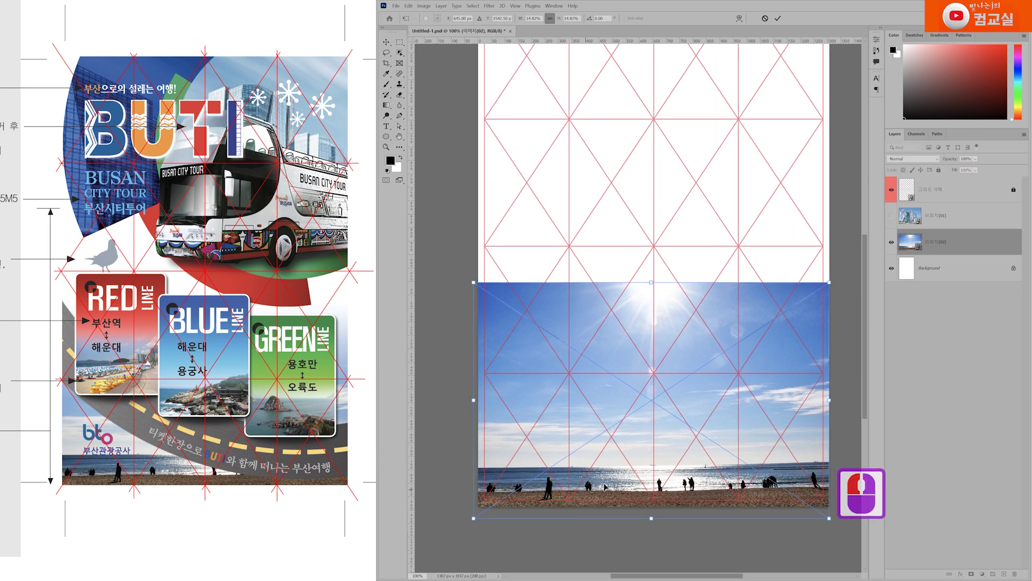
pyautogui.press('Return')
# Nudge the beach image up by 11 pixels and right by 2 pixels to match the reference grid
pyautogui.press('Up')
pyautogui.press('Up')
pyautogui.press('Up')
pyautogui.press('Up')
pyautogui.press('Up')
pyautogui.press('Up')
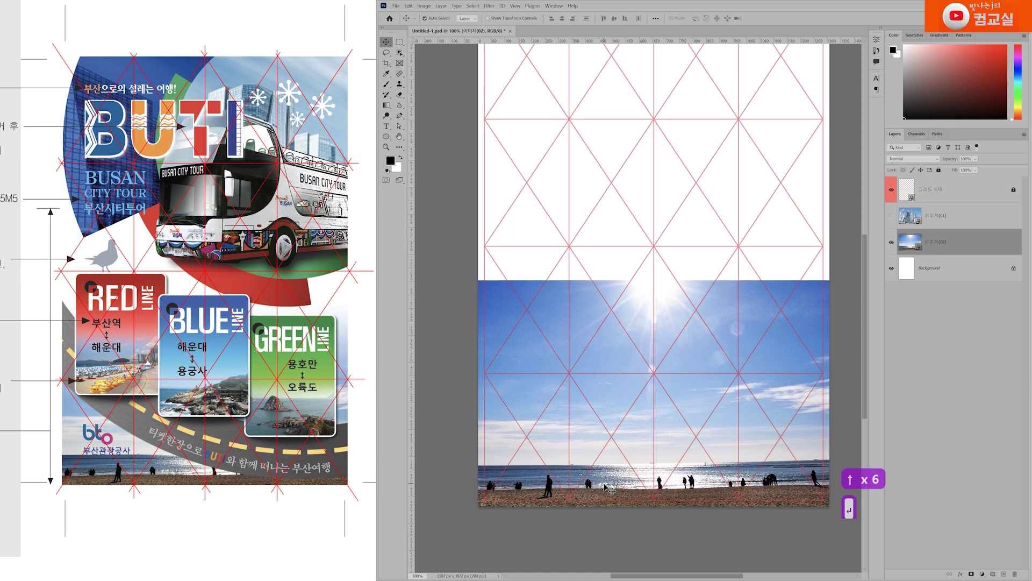
pyautogui.press('Up')
pyautogui.press('Up')
pyautogui.press('Up')
pyautogui.press('Up')
pyautogui.press('Up')
pyautogui.press('Right')
pyautogui.press('Right')
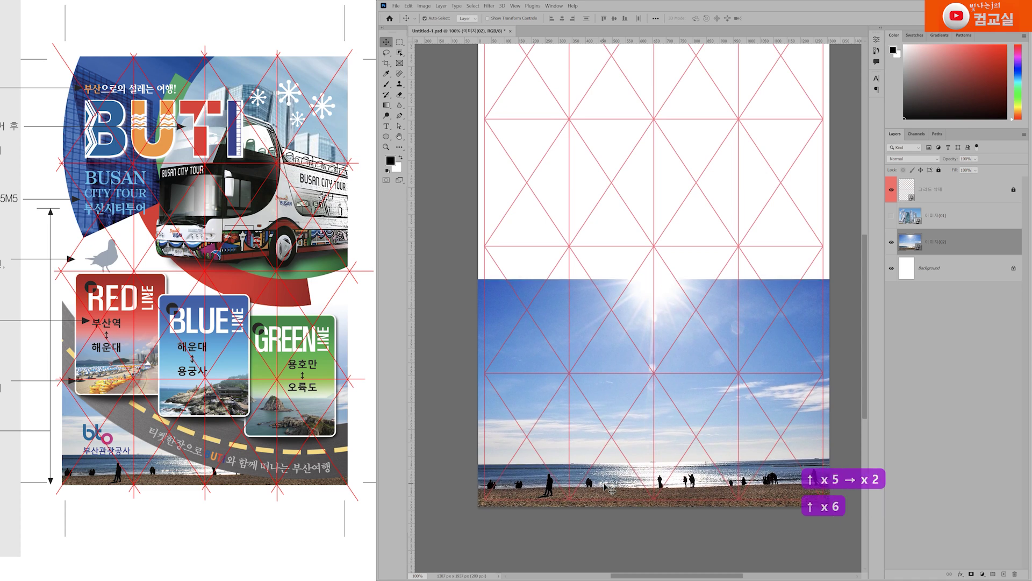
# Add a layer mask to the beach layer 이미지(02)
pyautogui.hscroll(3, 650, 422)
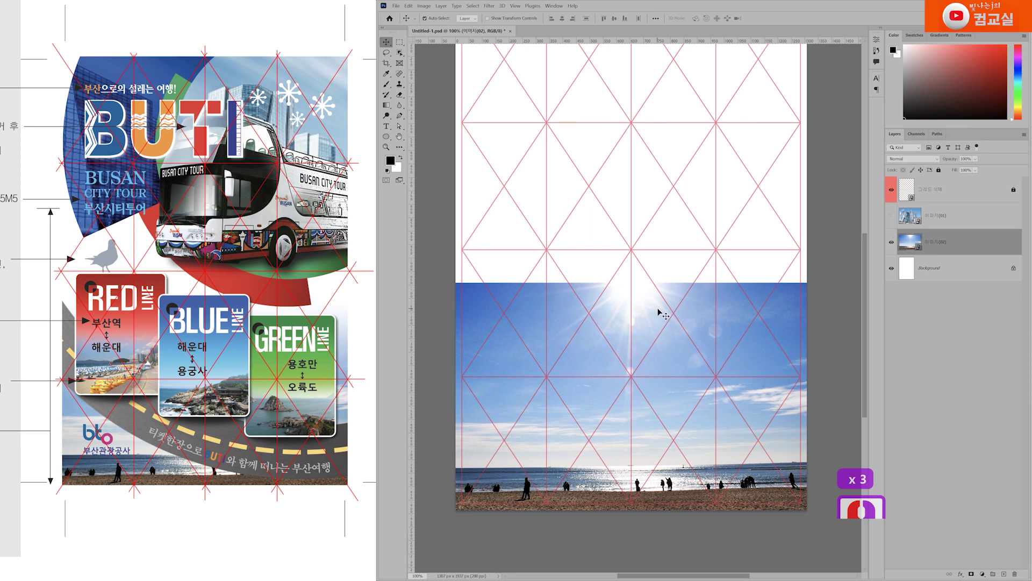
pyautogui.click(961, 245)
pyautogui.click(956, 535)
pyautogui.click(971, 574)
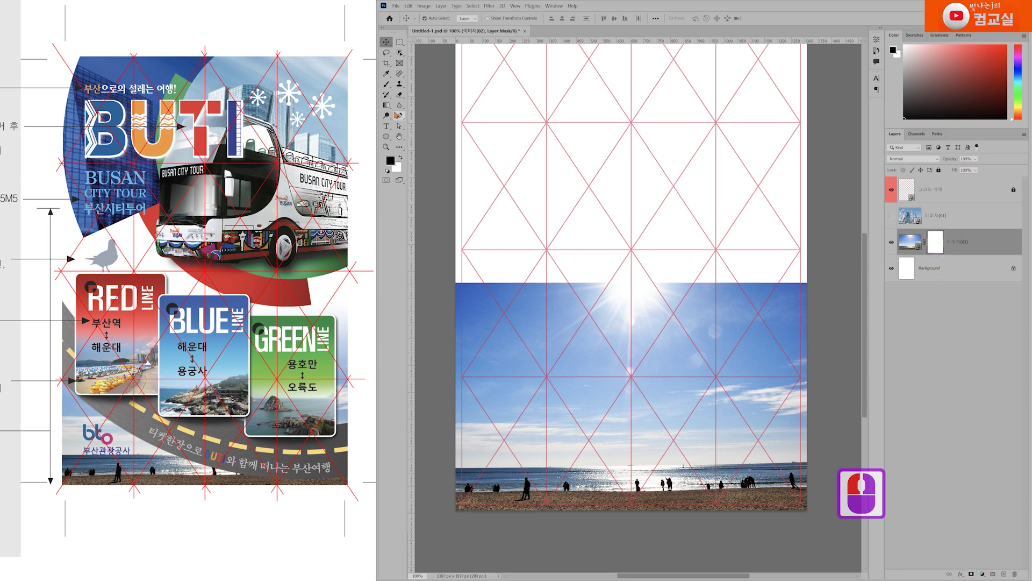
# Fade the beach sky upward into white with a vertical black-to-white linear gradient on the layer mask, redrawing it for a smooth blend
pyautogui.click(386, 106)
pyautogui.click(385, 105)
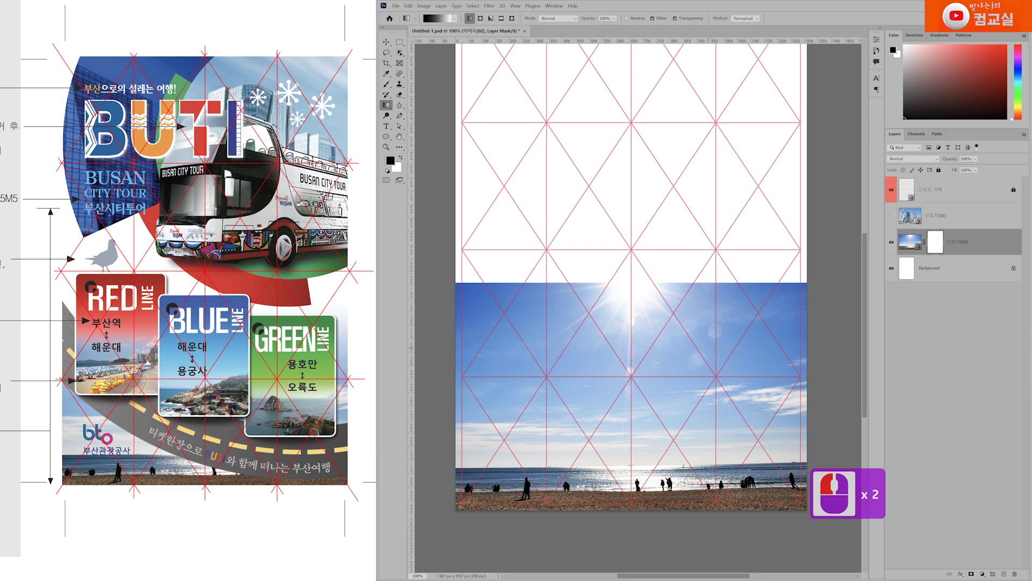
pyautogui.click(126, 321)
pyautogui.click(47, 209)
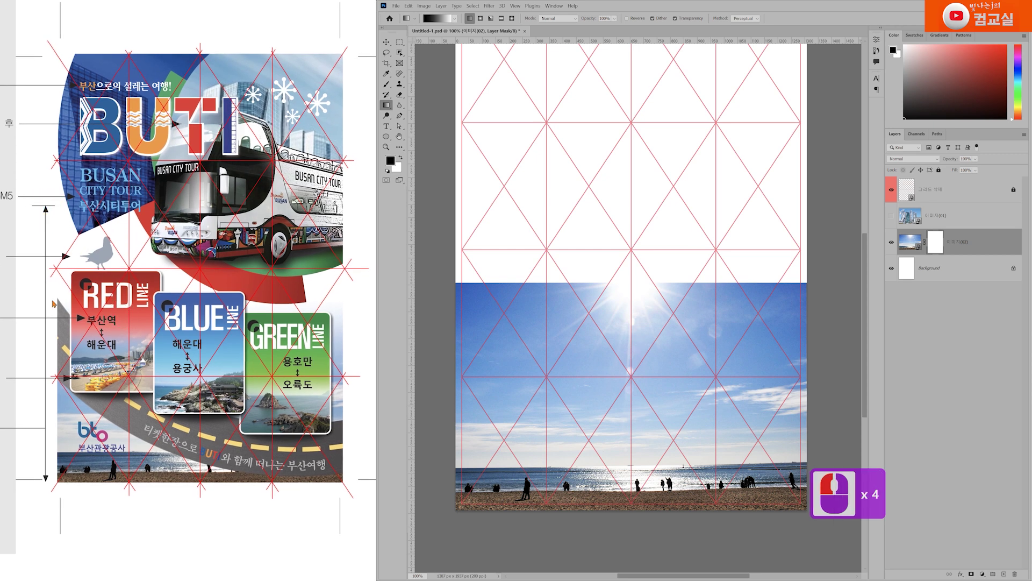
pyautogui.click(303, 314)
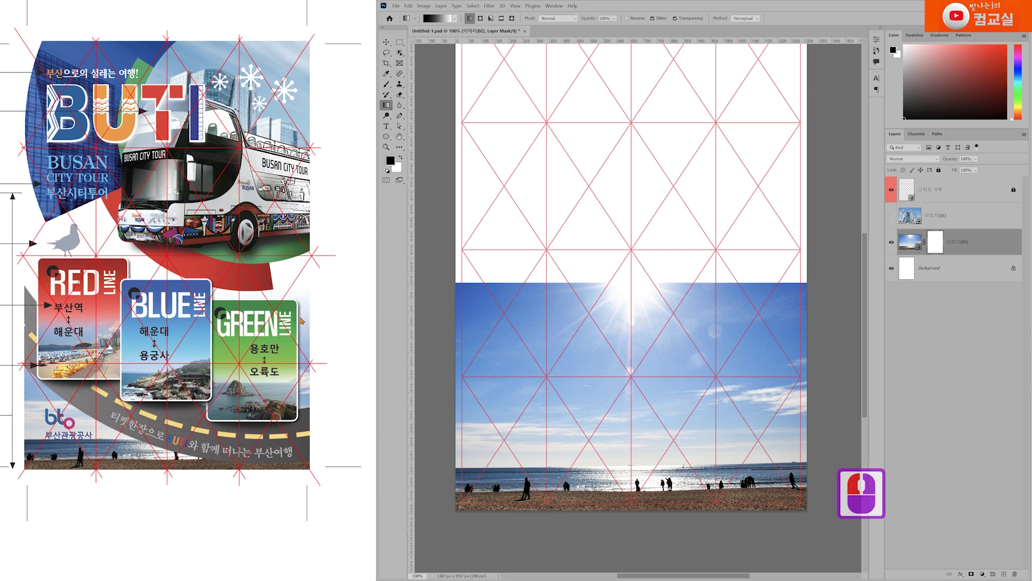
pyautogui.click(371, 293)
pyautogui.click(659, 236)
pyautogui.moveTo(659, 237); pyautogui.dragTo(662, 369)
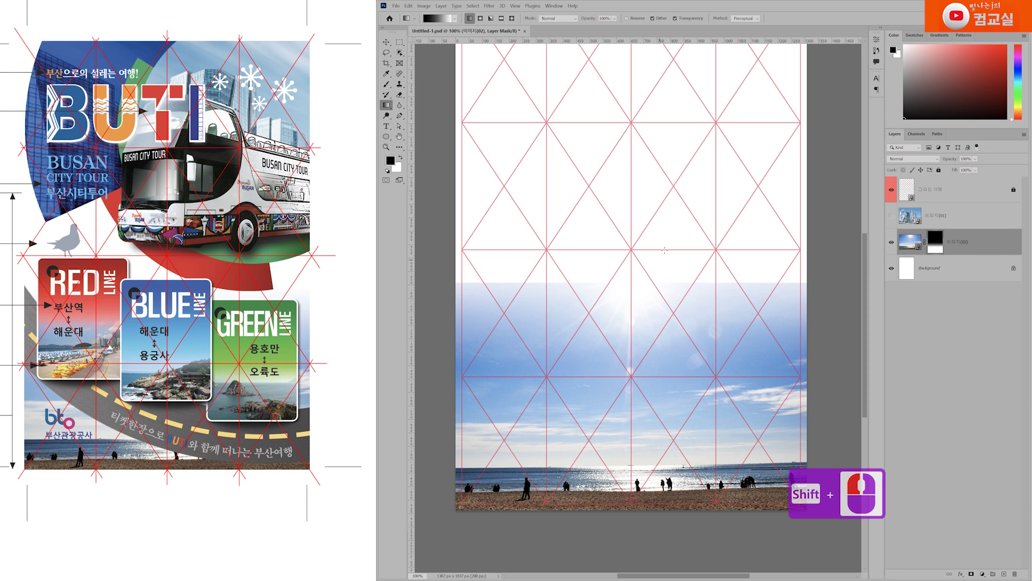
pyautogui.moveTo(668, 252); pyautogui.dragTo(667, 384)
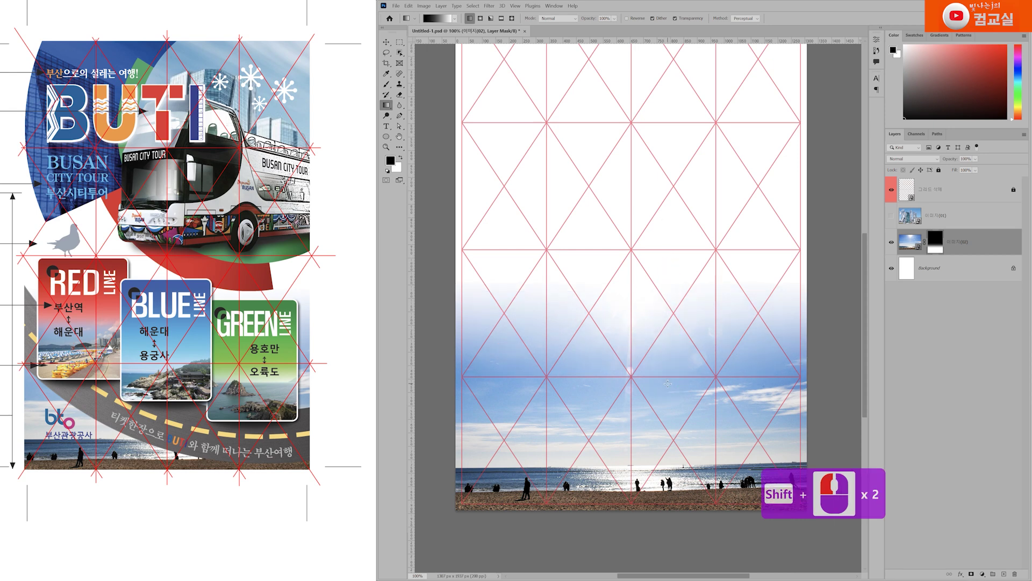
pyautogui.moveTo(689, 266); pyautogui.dragTo(687, 385)
pyautogui.moveTo(692, 271); pyautogui.dragTo(698, 405)
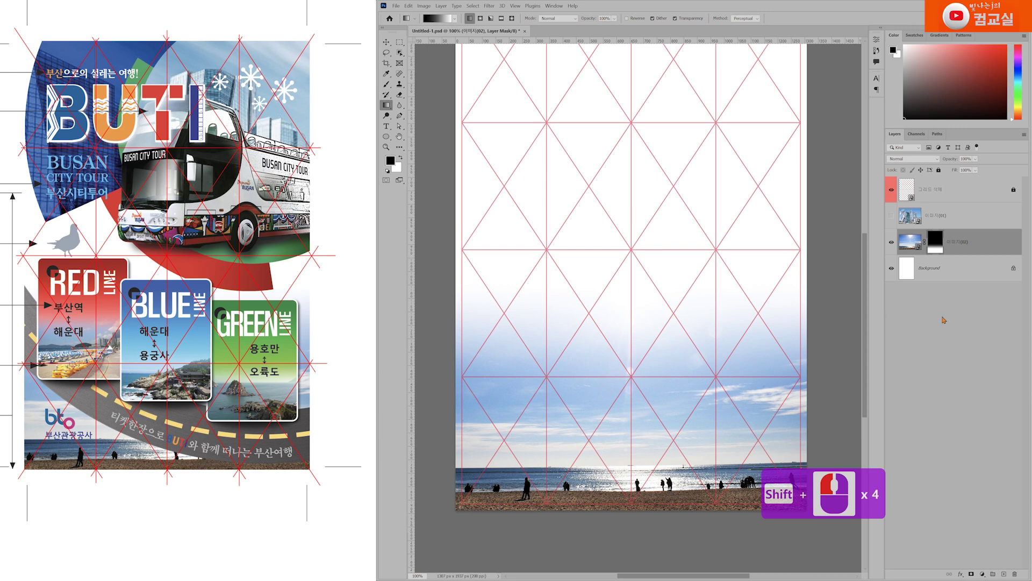
pyautogui.click(941, 246)
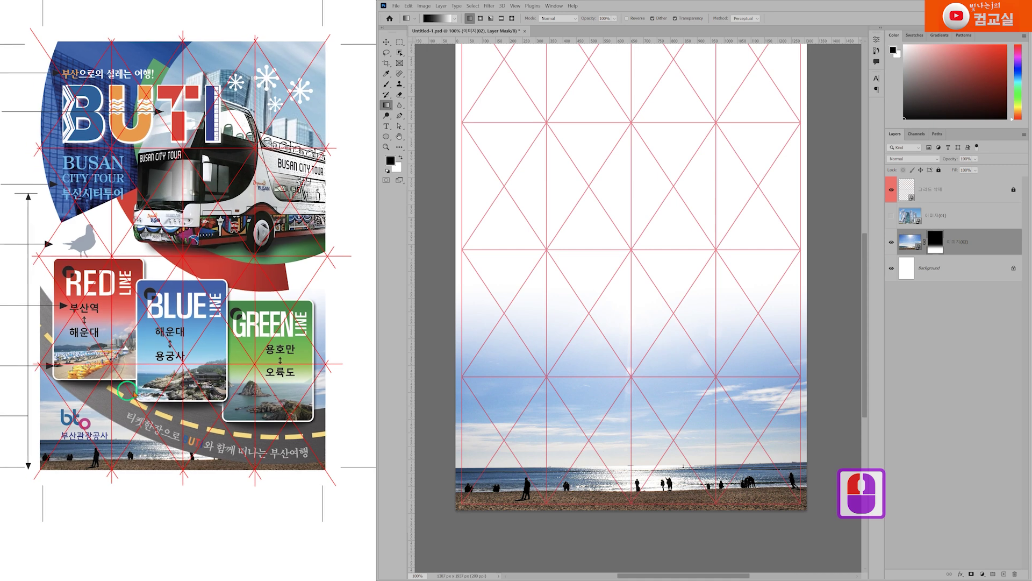
pyautogui.click(186, 262)
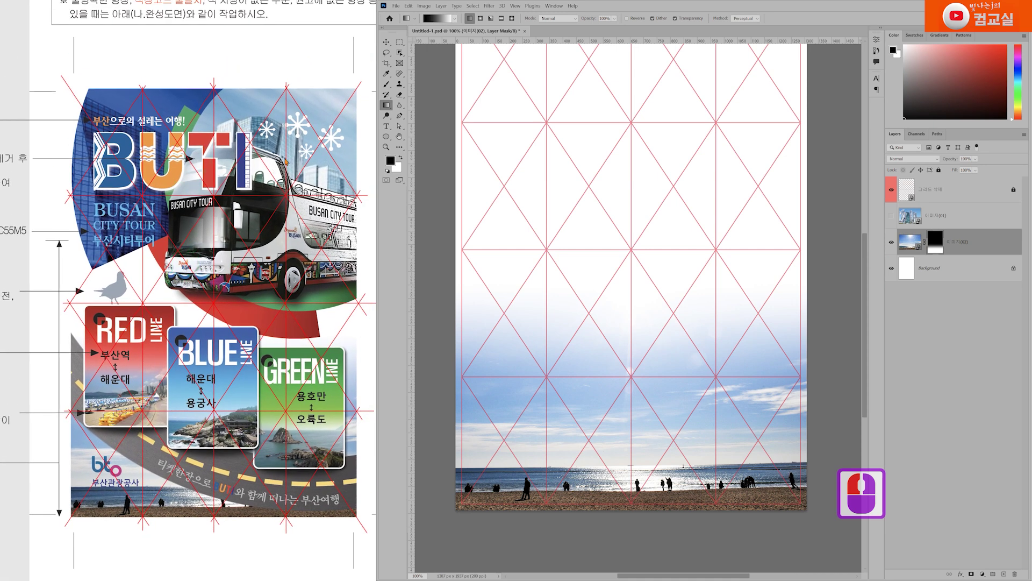
# Show the hidden skyline layer 이미지(01), select it, and shift the image right by about 79 px
pyautogui.click(960, 221)
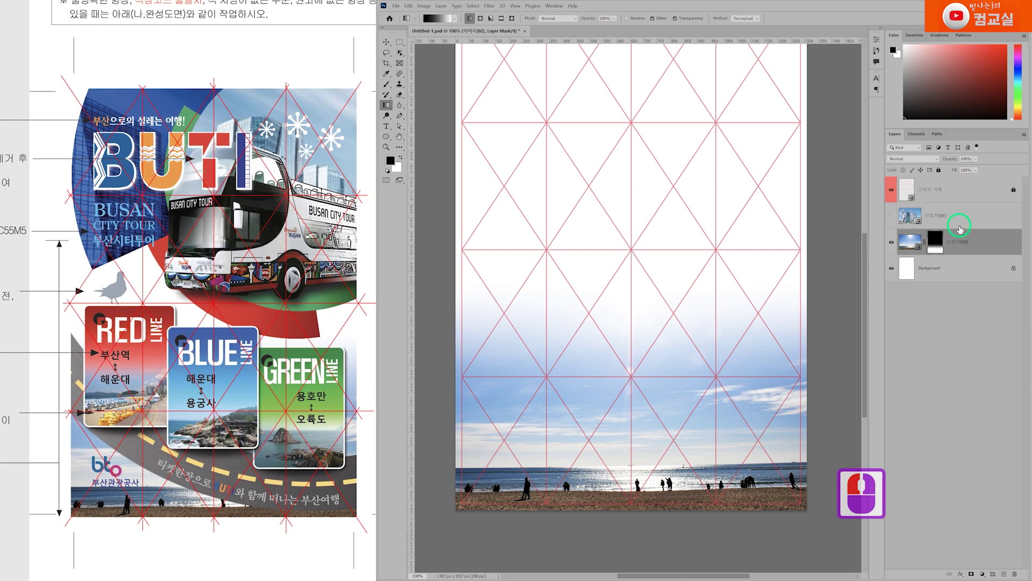
pyautogui.click(891, 215)
pyautogui.click(700, 161)
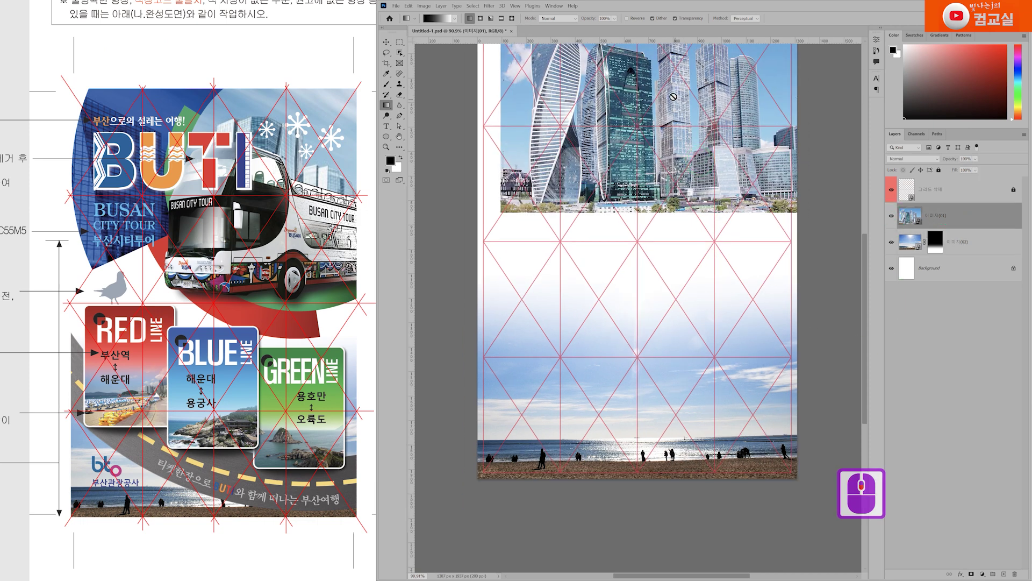
pyautogui.scroll(5, 633, 211)
pyautogui.moveTo(633, 211); pyautogui.dragTo(632, 212)
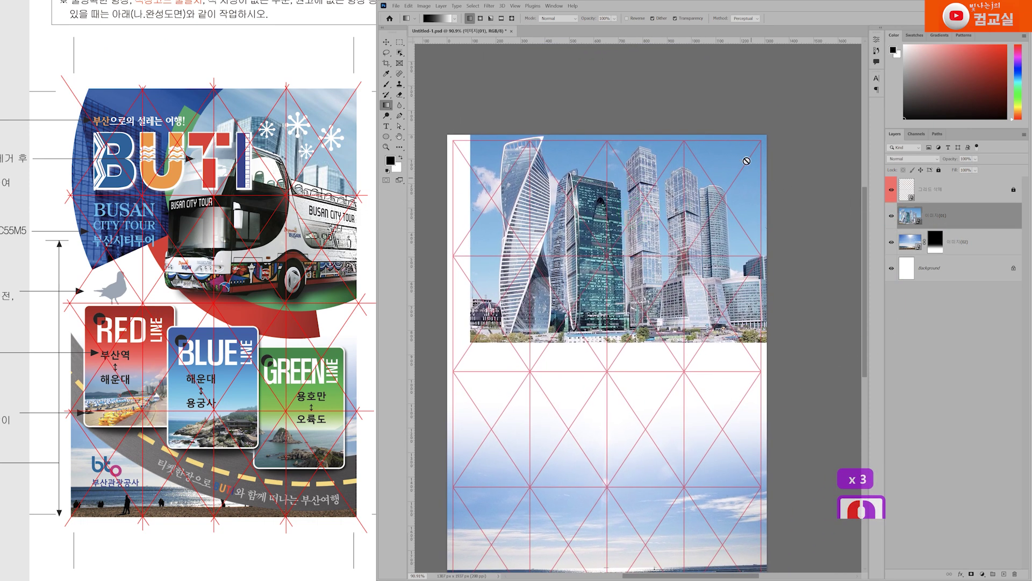
pyautogui.click(387, 42)
pyautogui.moveTo(265, 133); pyautogui.dragTo(243, 135)
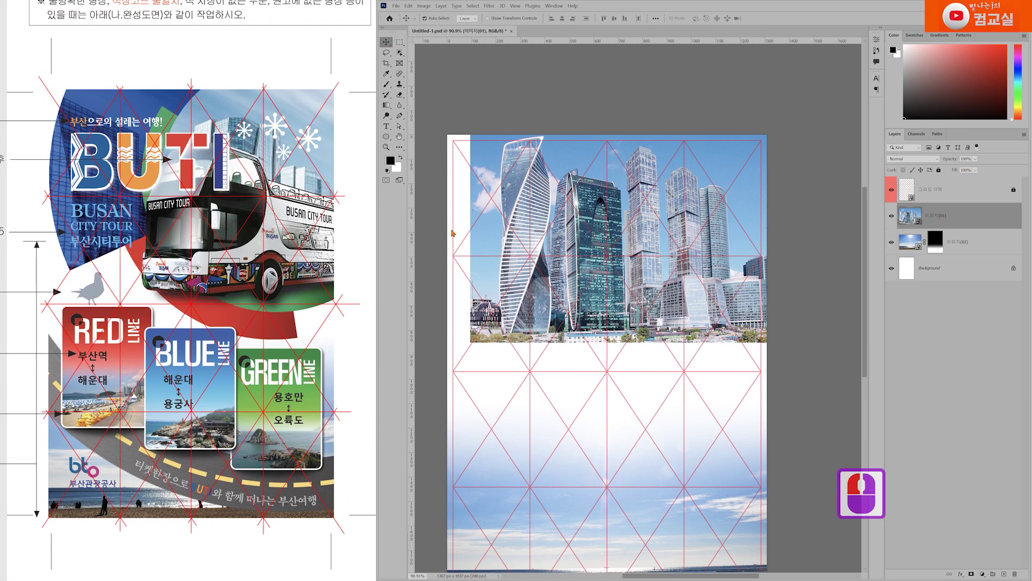
pyautogui.moveTo(546, 198); pyautogui.dragTo(565, 196)
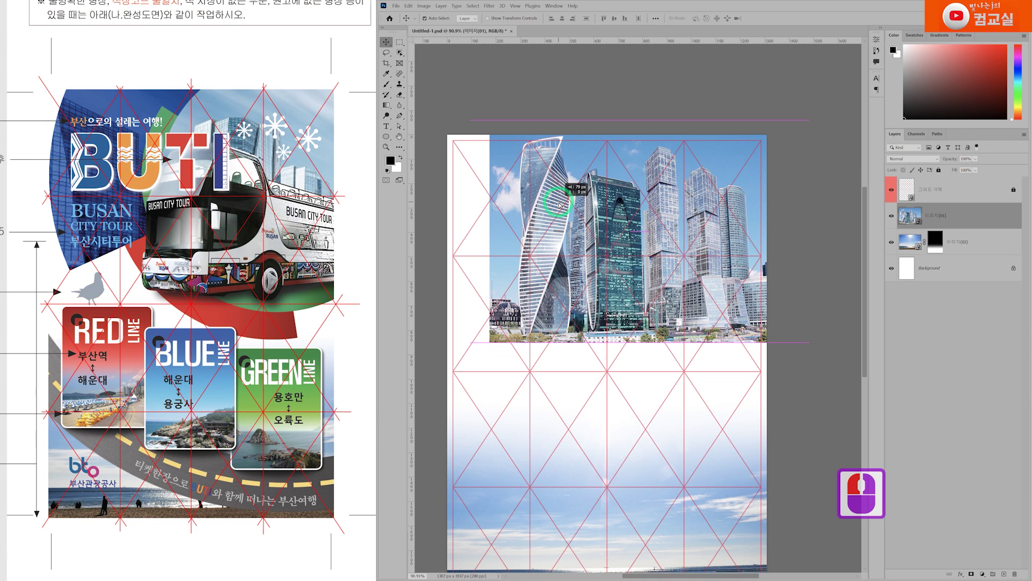
# Flip the skyline image horizontally with Free Transform
pyautogui.hotkey('ctrl', 't')
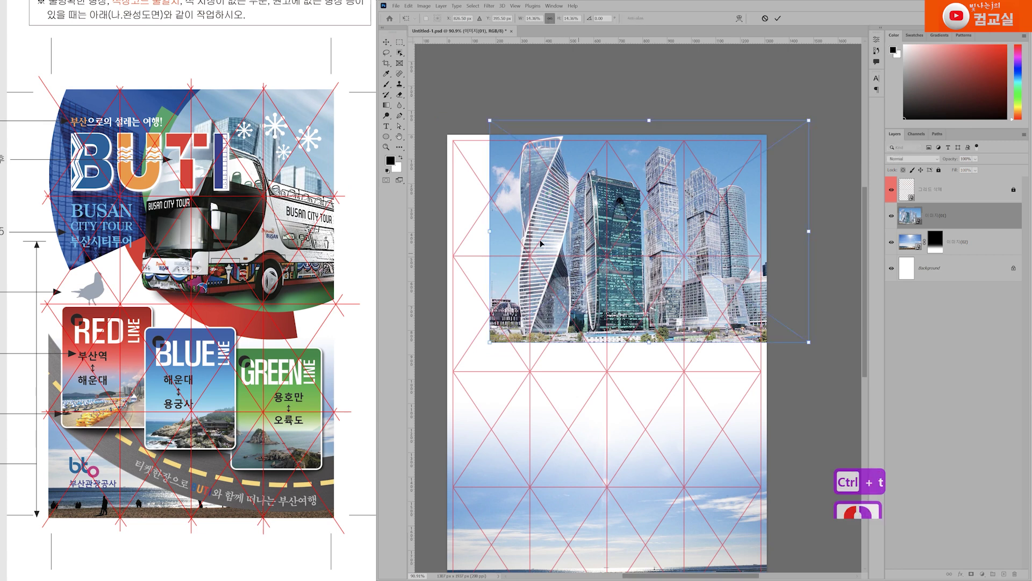
pyautogui.rightClick(555, 197)
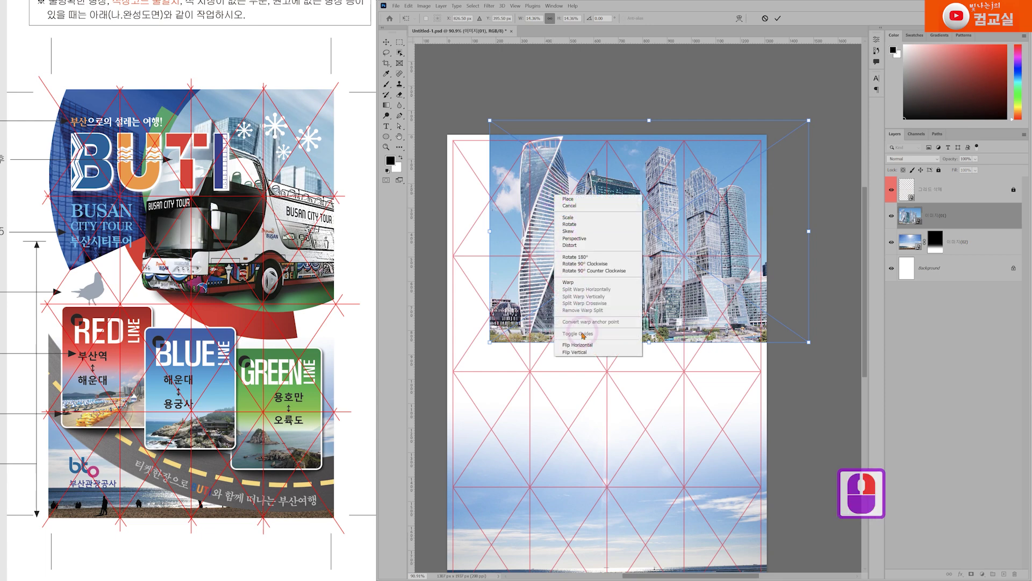
pyautogui.click(574, 345)
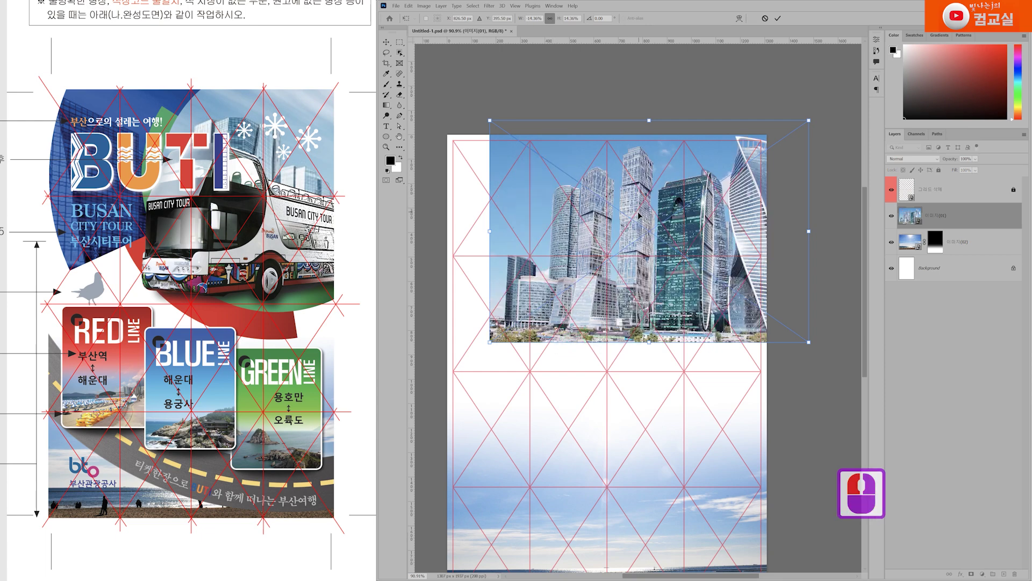
# Enlarge the flipped skyline image beyond the canvas's left edge, fitting its top and right edges to the canvas, and apply the transform
pyautogui.moveTo(720, 270); pyautogui.dragTo(693, 245)
pyautogui.moveTo(447, 356); pyautogui.dragTo(424, 401)
pyautogui.moveTo(774, 396); pyautogui.dragTo(785, 401)
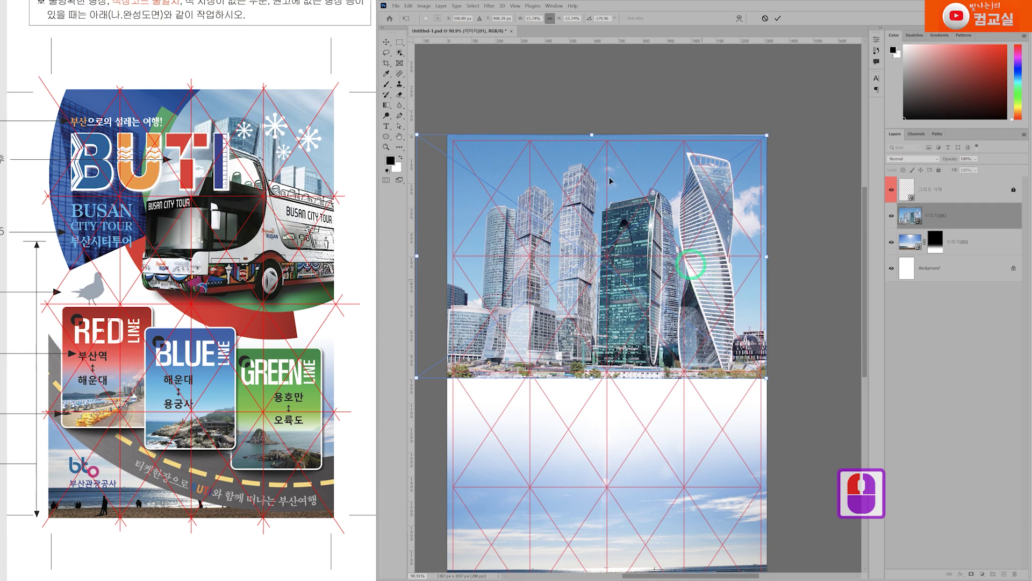
pyautogui.moveTo(592, 134); pyautogui.dragTo(592, 103)
pyautogui.moveTo(657, 170); pyautogui.dragTo(638, 205)
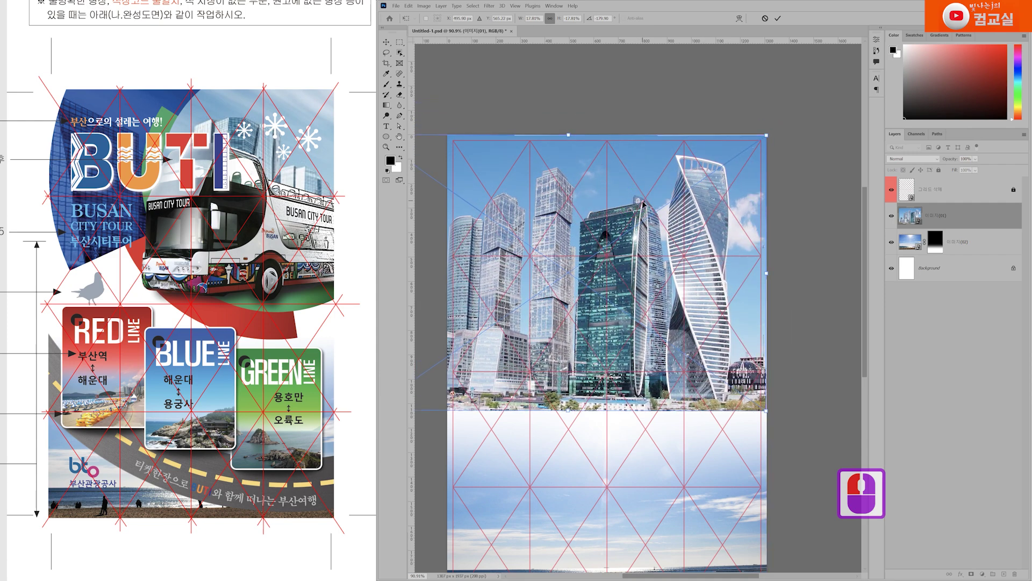
pyautogui.press('Return')
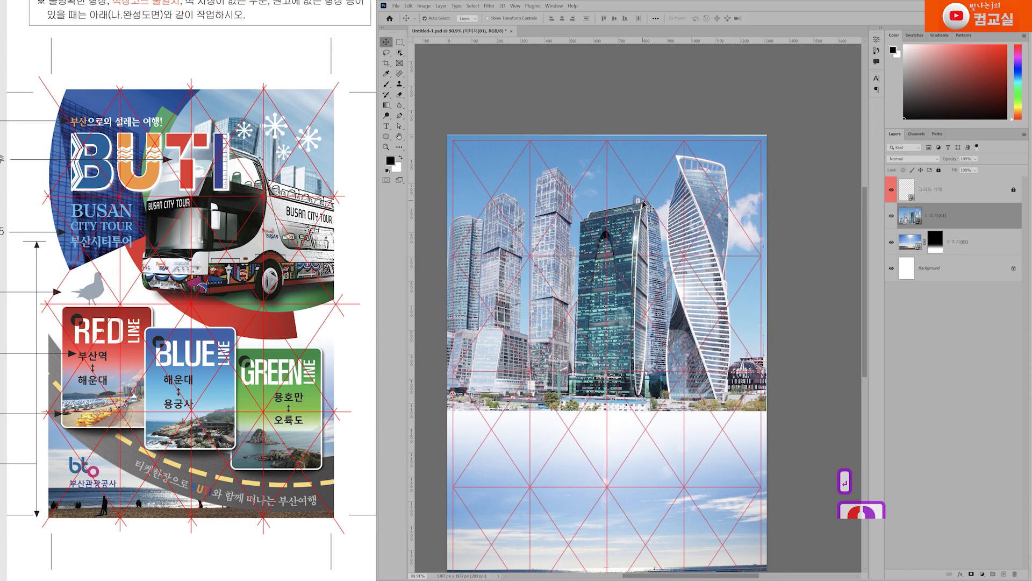
# Nudge the skyline image up slightly to cover the canvas's top edge
pyautogui.hotkey('ctrl', 'Up')
pyautogui.hotkey('ctrl', 'Up')
pyautogui.hotkey('ctrl', 'Up')
pyautogui.hotkey('ctrl', 'Up')
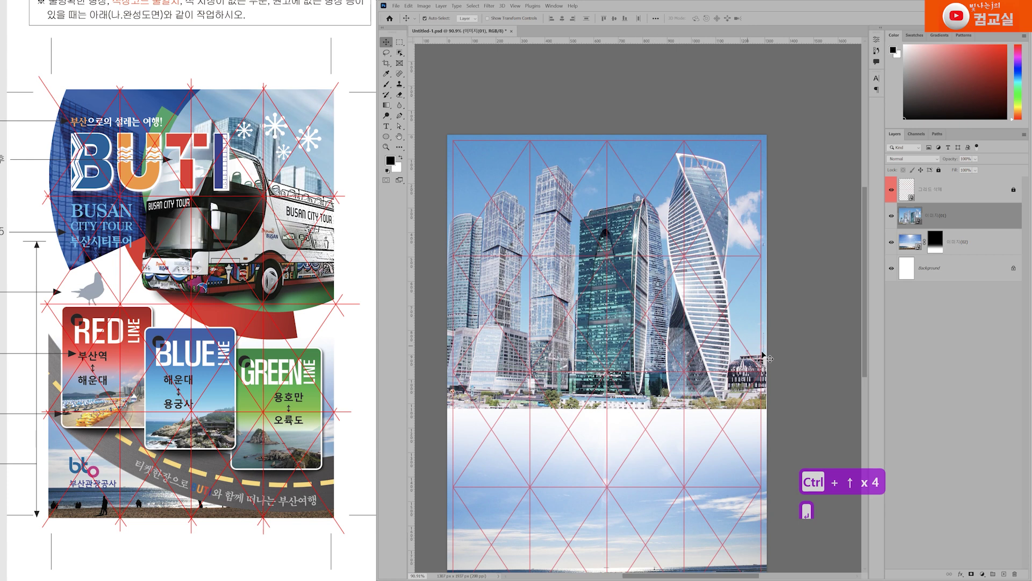
pyautogui.click(964, 220)
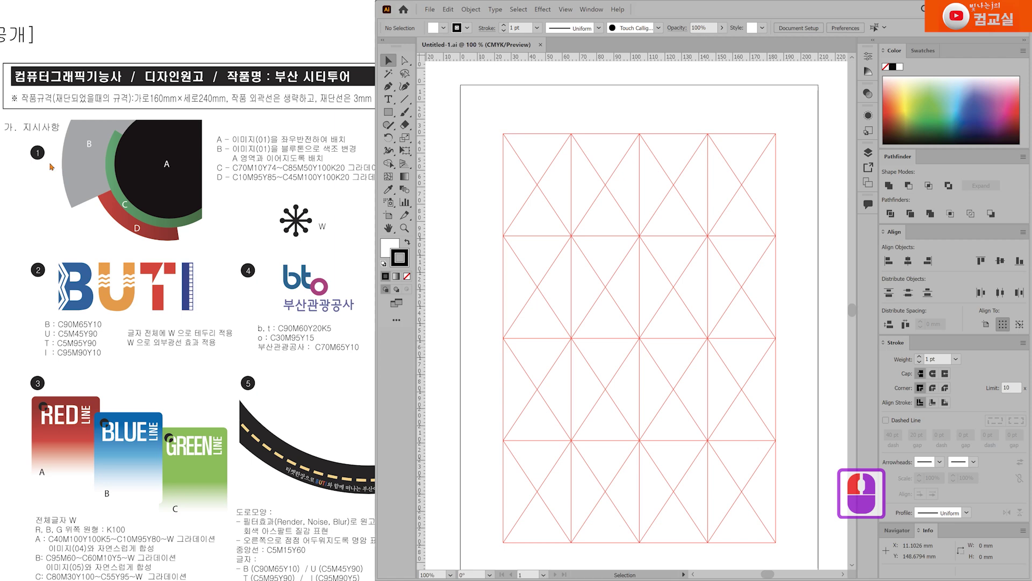
# Switch to Illustrator and examine the exam sheet's item 1, comparing arc shapes A to D with their image and gradient instructions
pyautogui.click(45, 161)
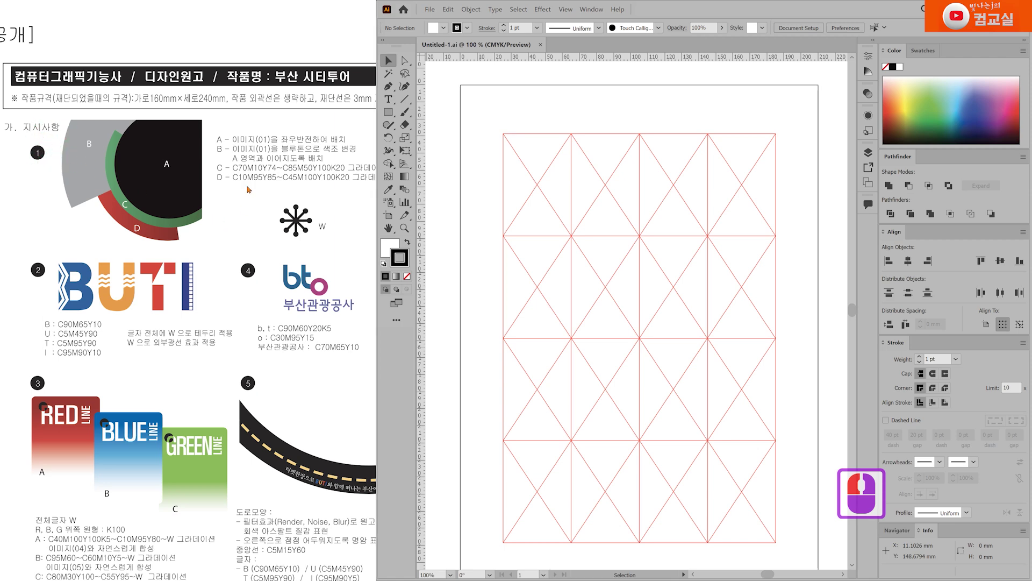
pyautogui.click(256, 143)
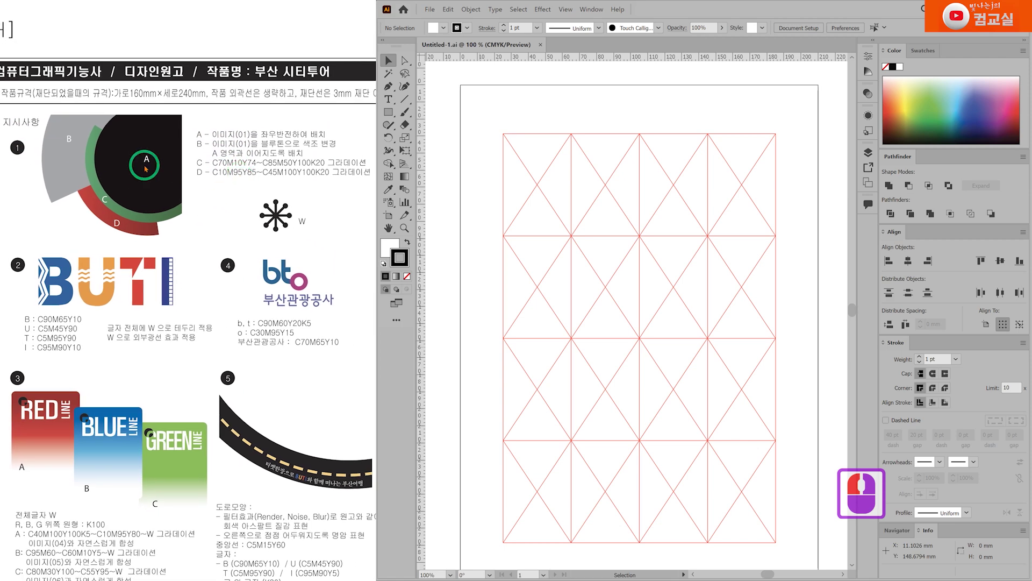
pyautogui.click(124, 172)
pyautogui.click(108, 225)
pyautogui.click(111, 222)
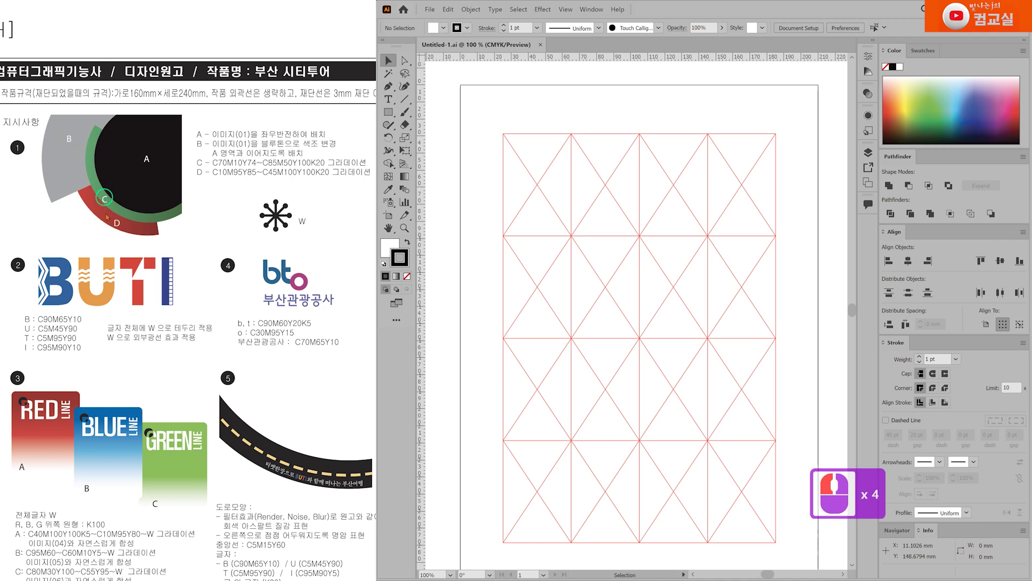
pyautogui.click(127, 175)
pyautogui.click(212, 180)
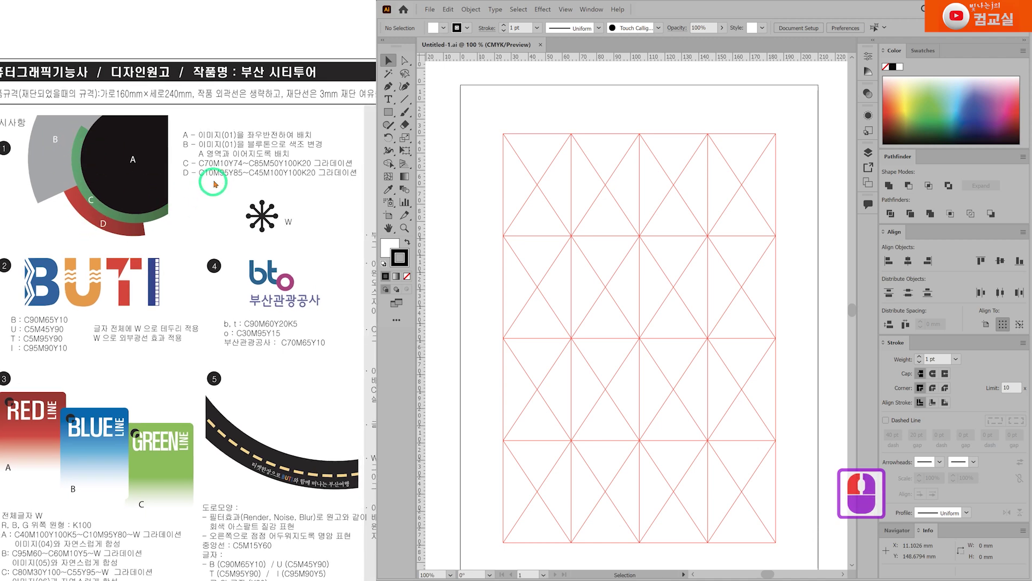
pyautogui.click(213, 168)
pyautogui.click(179, 190)
pyautogui.click(75, 155)
pyautogui.click(217, 176)
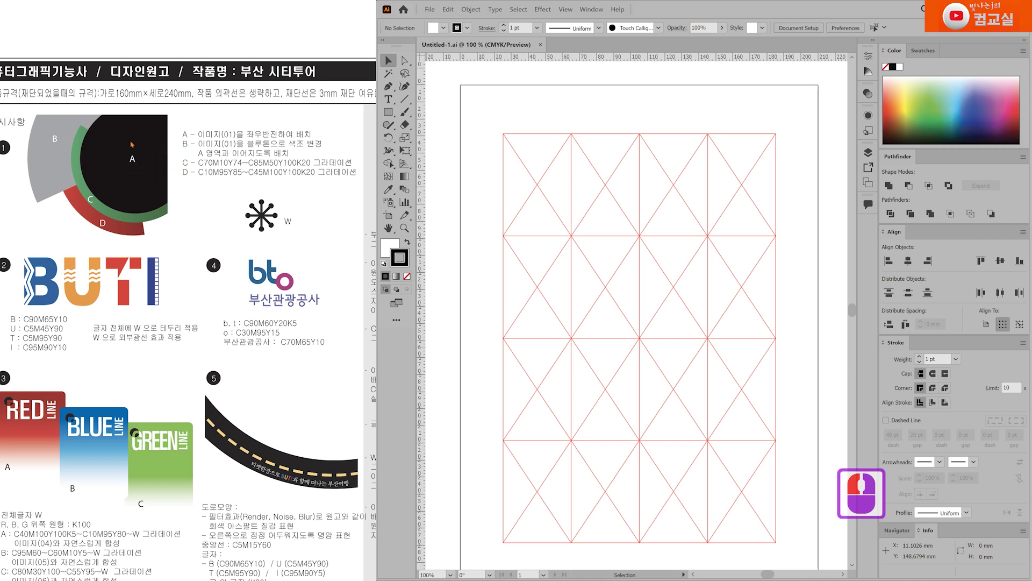
pyautogui.click(259, 136)
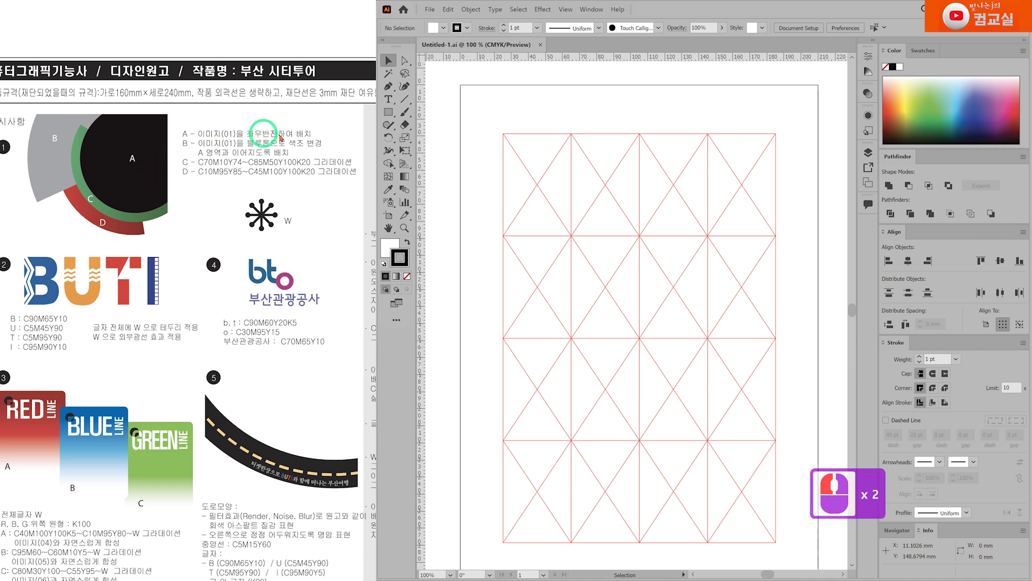
pyautogui.click(162, 192)
pyautogui.click(78, 191)
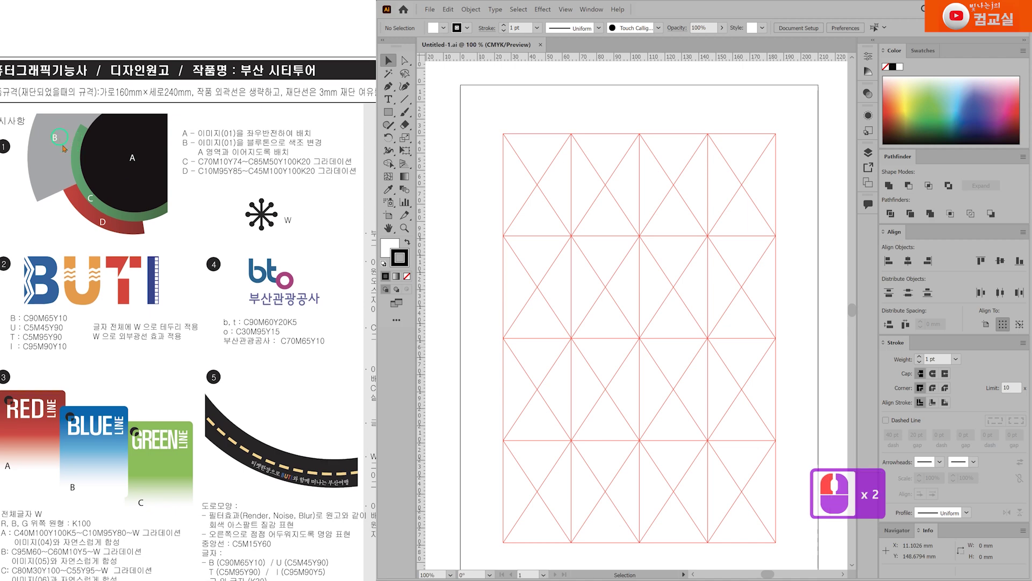
pyautogui.click(85, 205)
pyautogui.click(106, 126)
pyautogui.scroll(4, 89, 191)
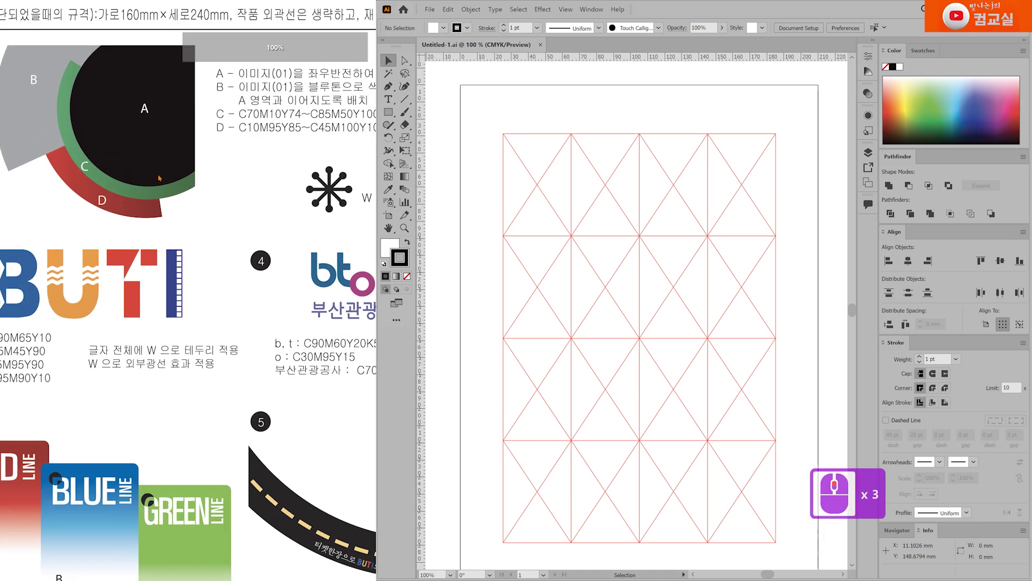
pyautogui.scroll(-2, 159, 186)
# Draw an unfilled, black-stroked circle about 145 mm in diameter over the upper half of the grid with the Ellipse tool
pyautogui.click(414, 310)
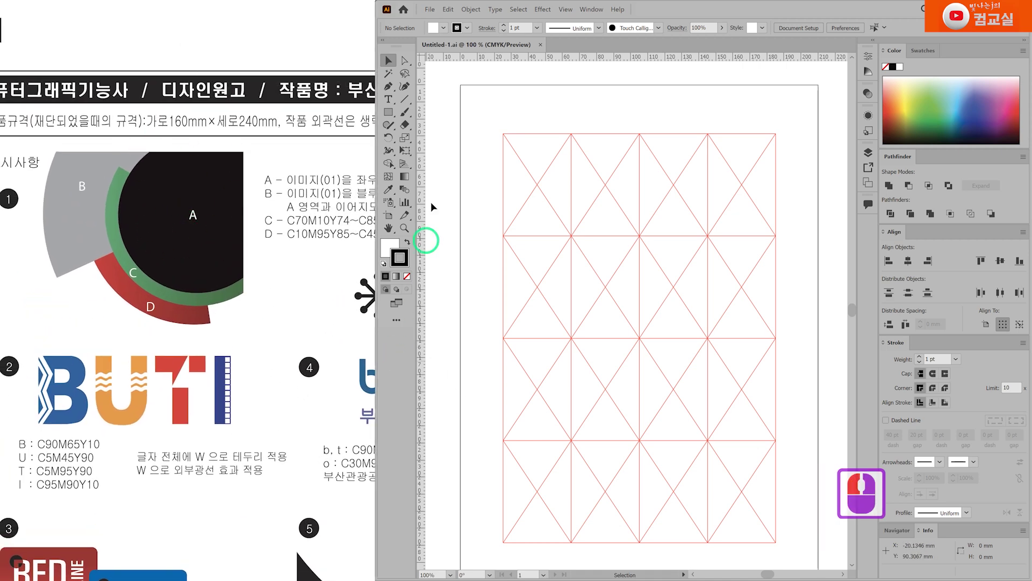
pyautogui.moveTo(388, 112); pyautogui.dragTo(421, 134)
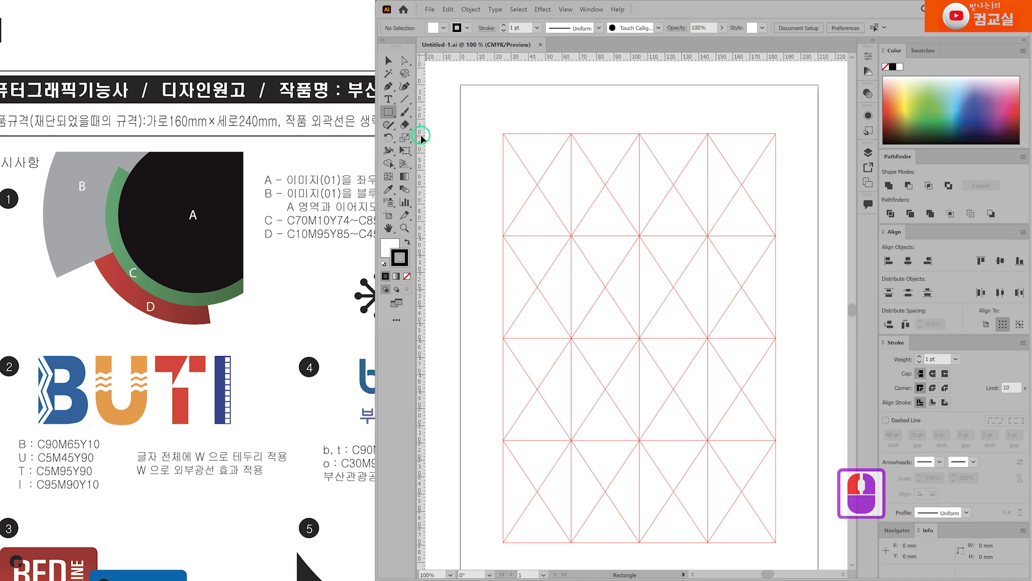
pyautogui.click(421, 137)
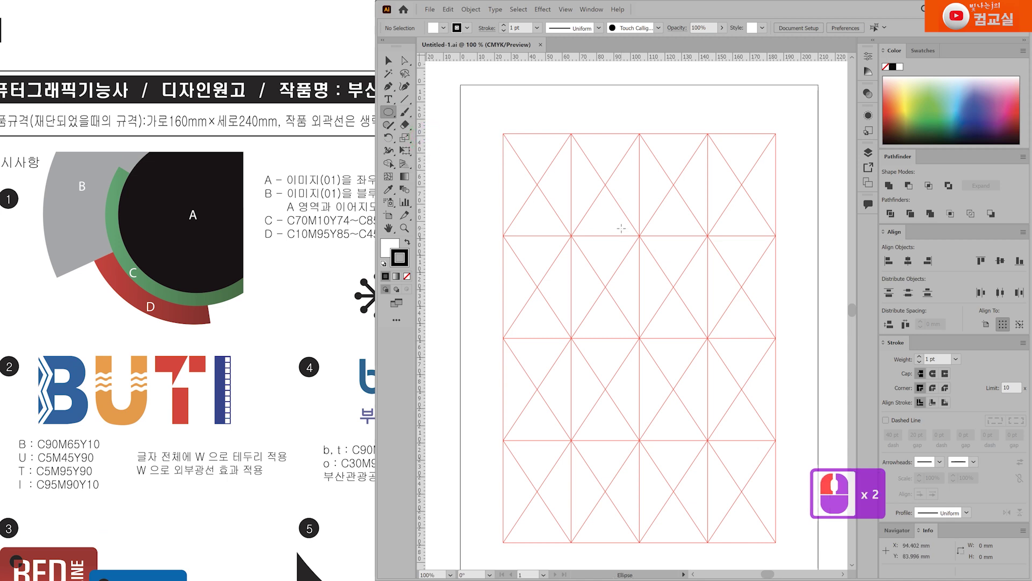
pyautogui.click(397, 246)
pyautogui.click(407, 275)
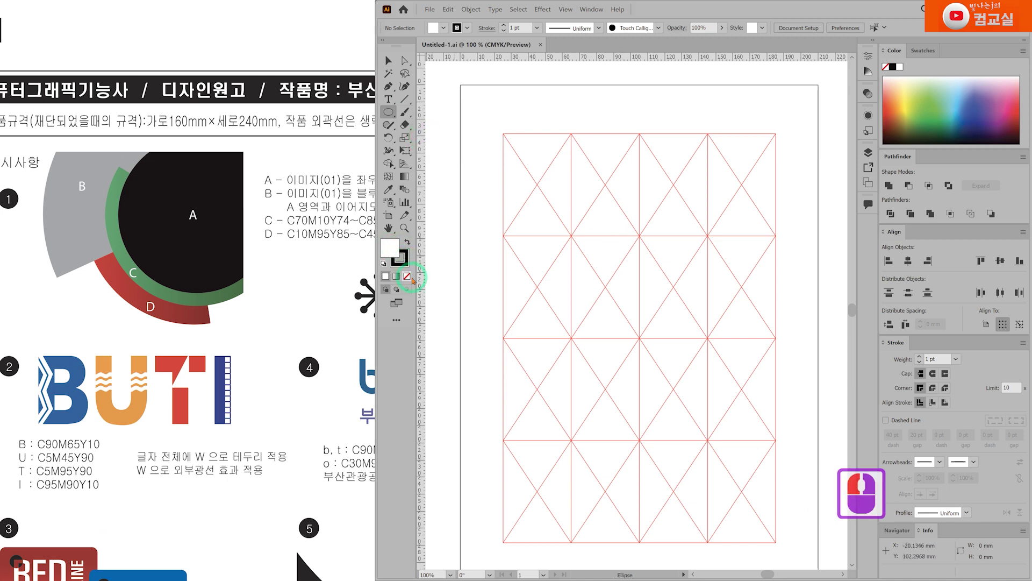
pyautogui.click(399, 261)
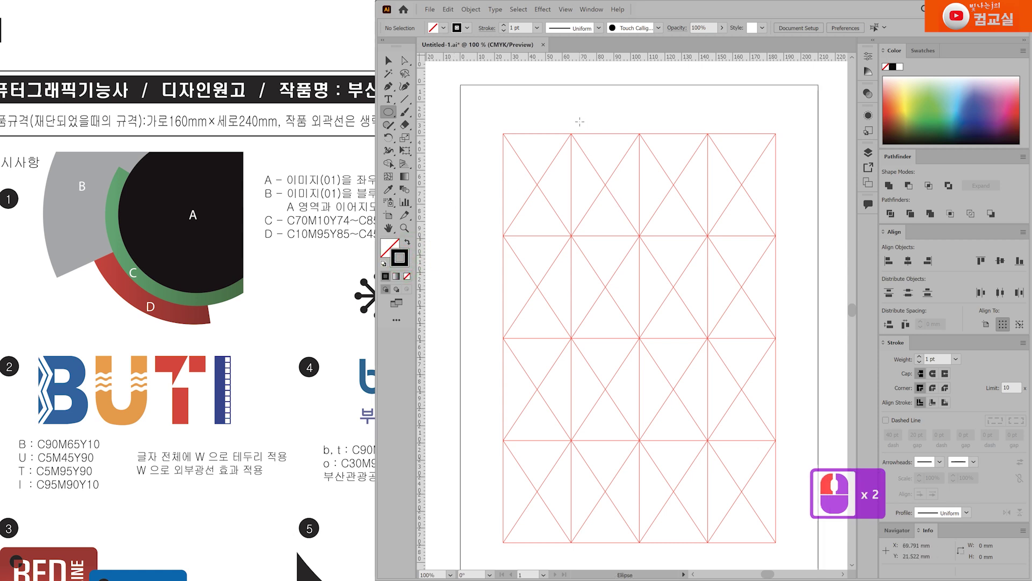
pyautogui.moveTo(543, 102); pyautogui.dragTo(791, 348)
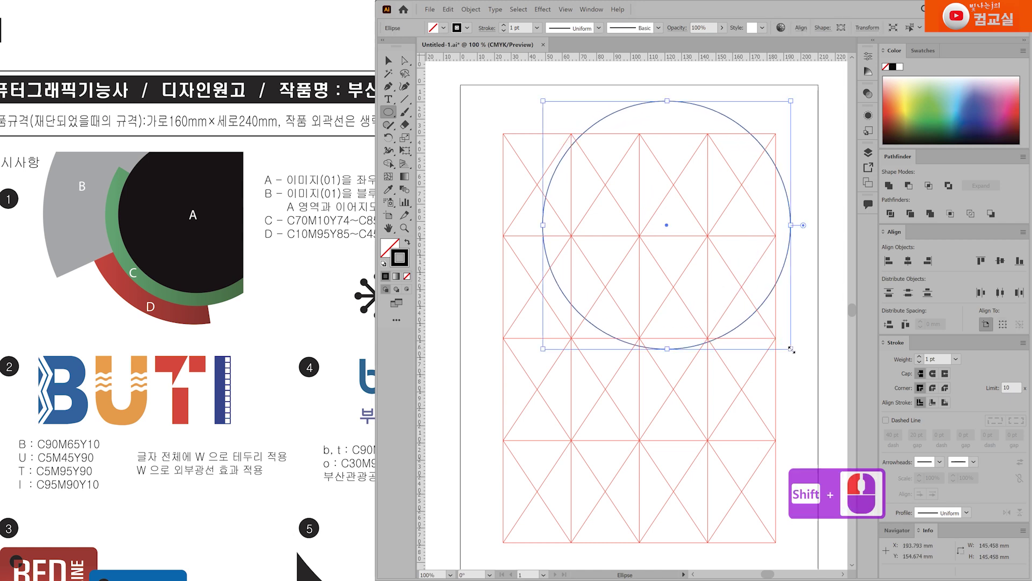
# Check the arcs on the finished poster reference and set the circle's stroke weight to 50 pt
pyautogui.click(85, 172)
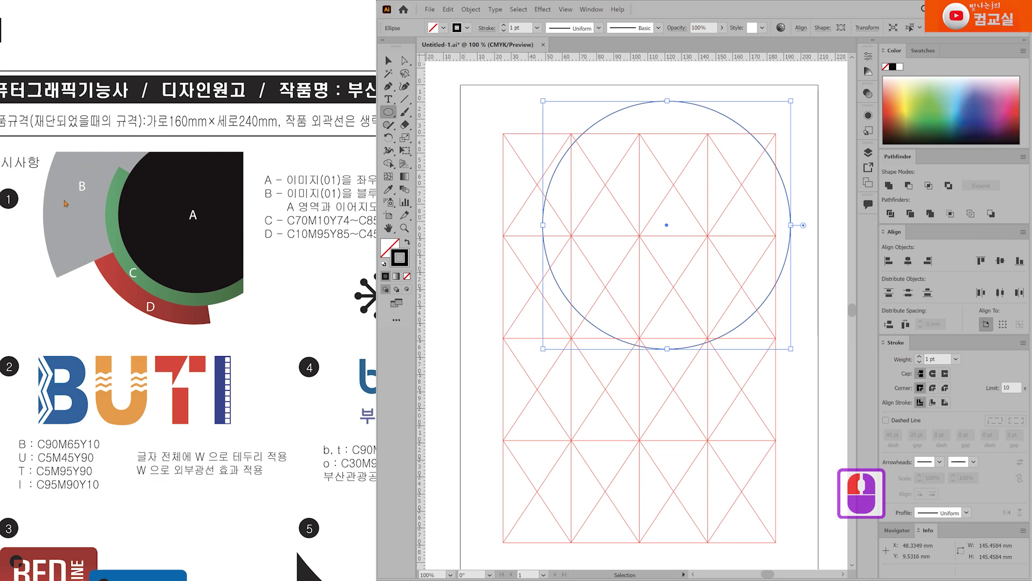
pyautogui.scroll(-10, 290, 392)
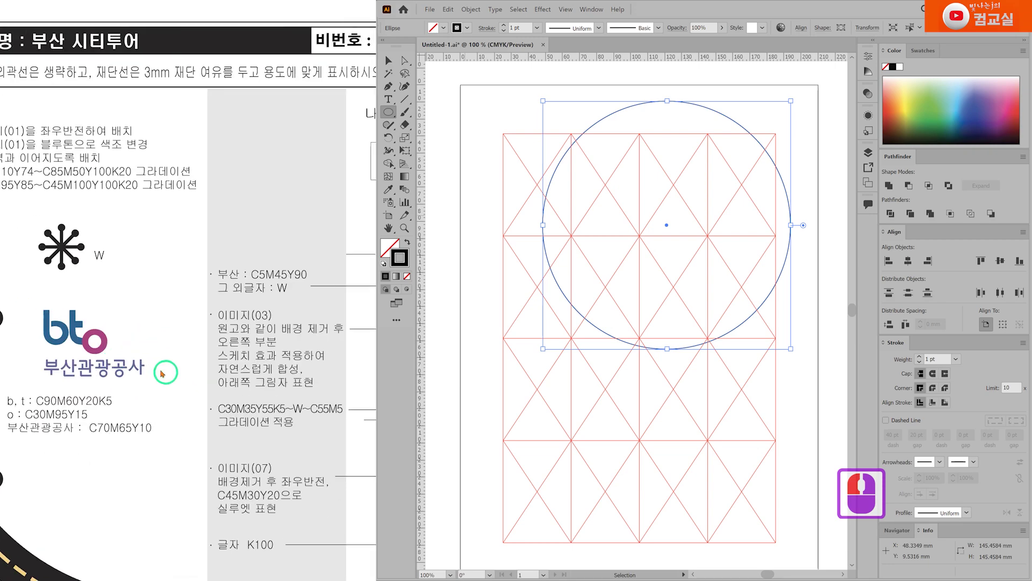
pyautogui.doubleClick(157, 345)
pyautogui.scroll(-1, 235, 377)
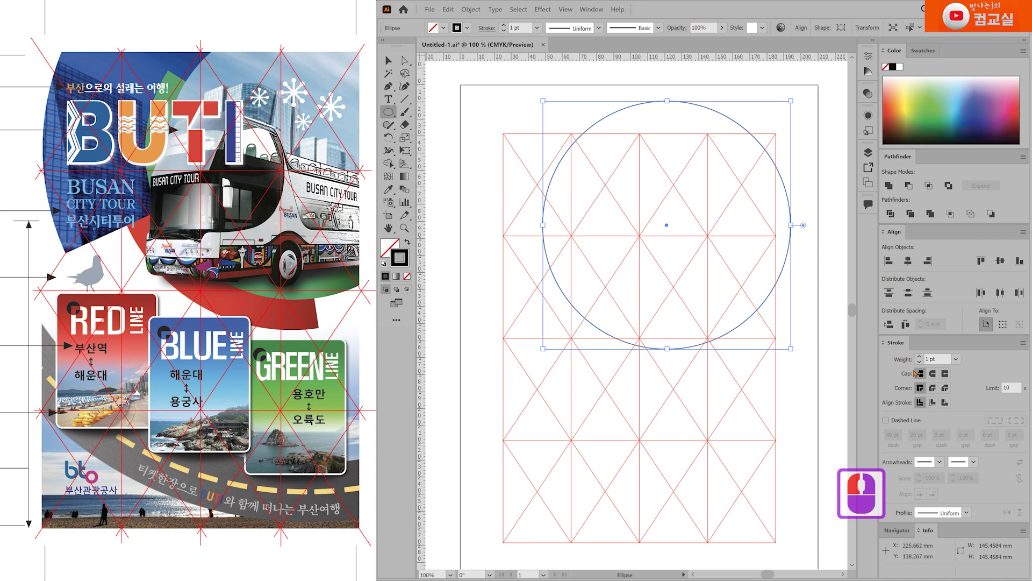
pyautogui.click(943, 356)
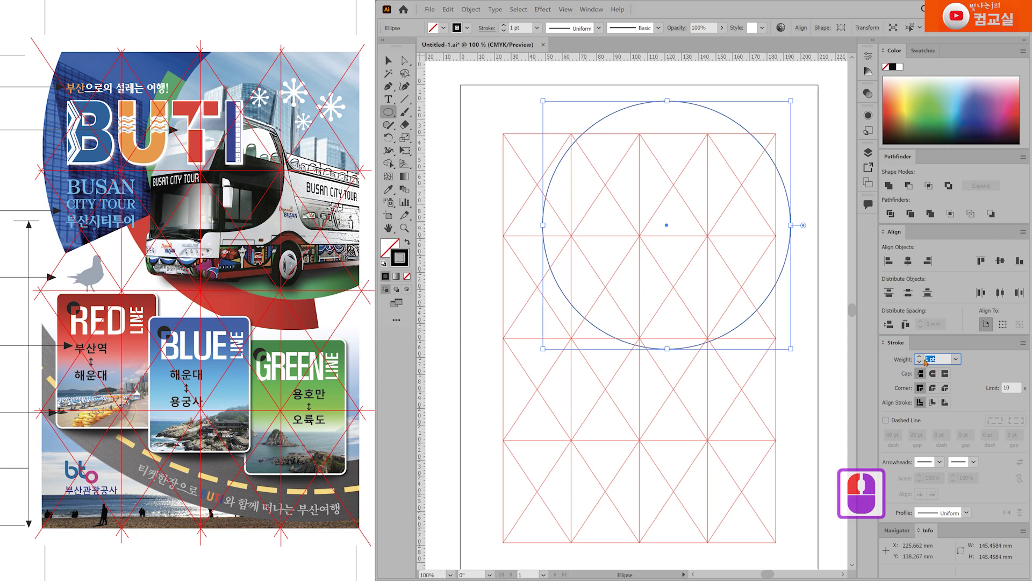
pyautogui.write('50')
pyautogui.press('Return')
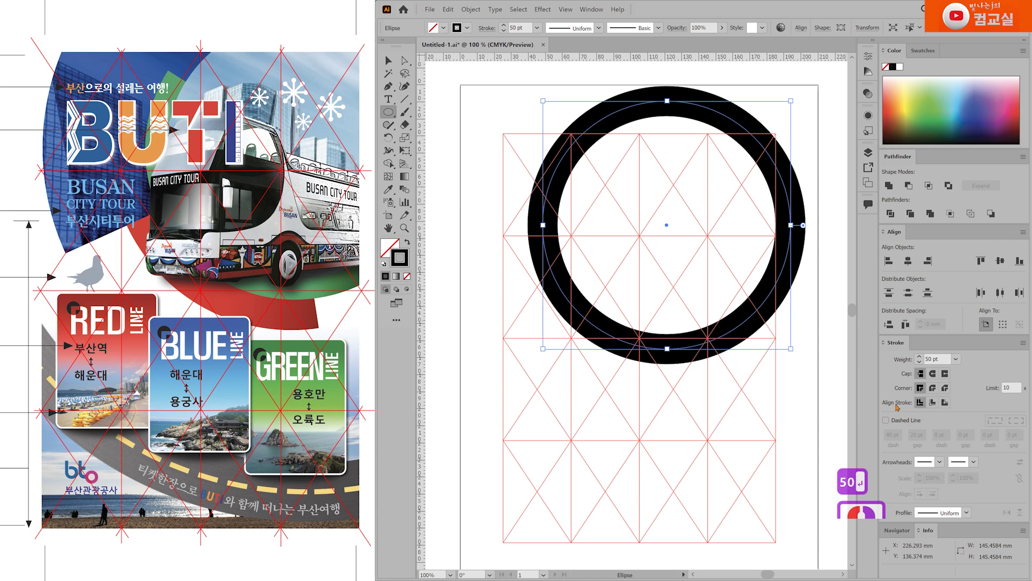
# Align the circle's 50 pt stroke to the outside of its path
pyautogui.scroll(2, 633, 225)
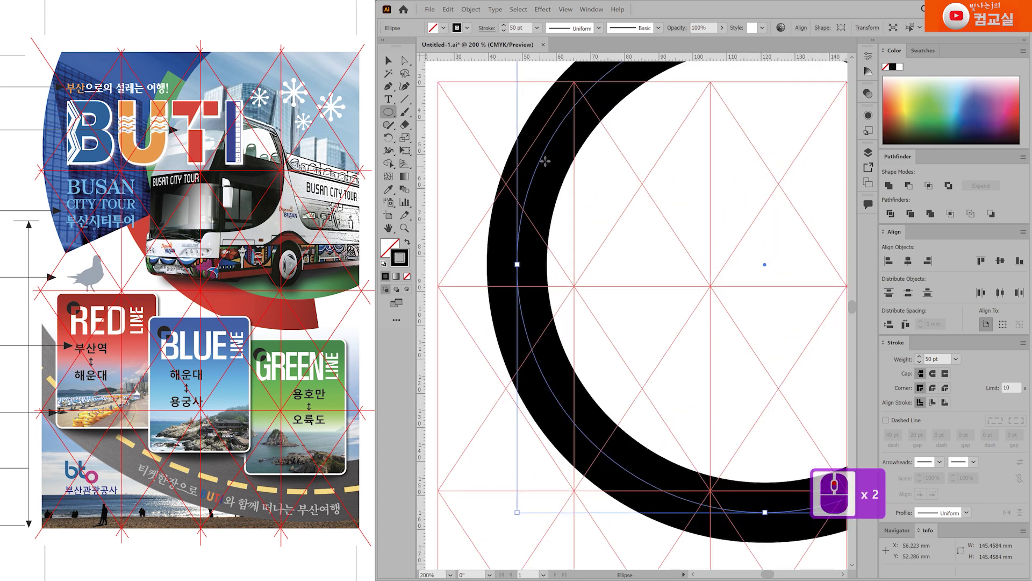
pyautogui.scroll(-1, 532, 178)
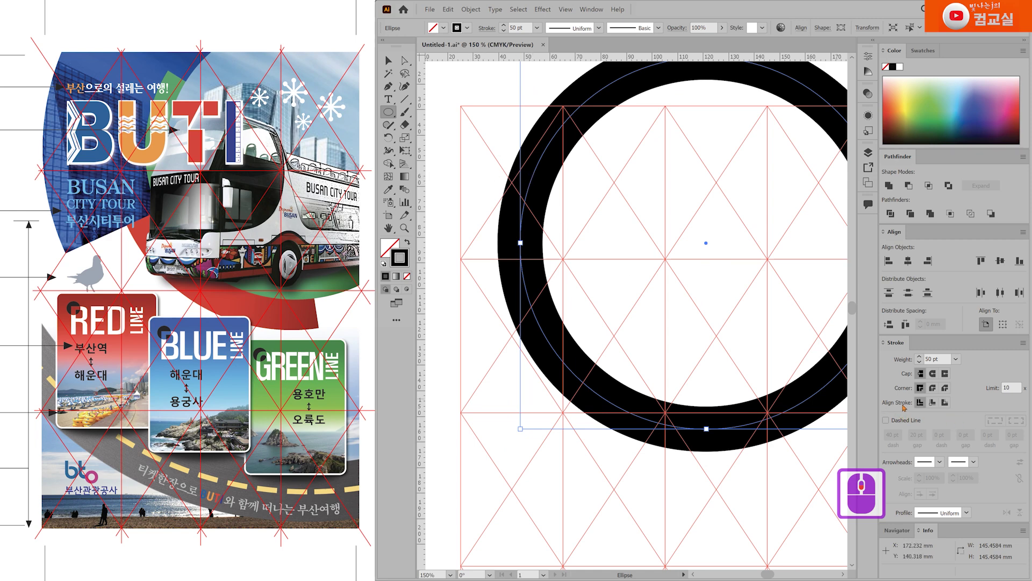
pyautogui.click(945, 402)
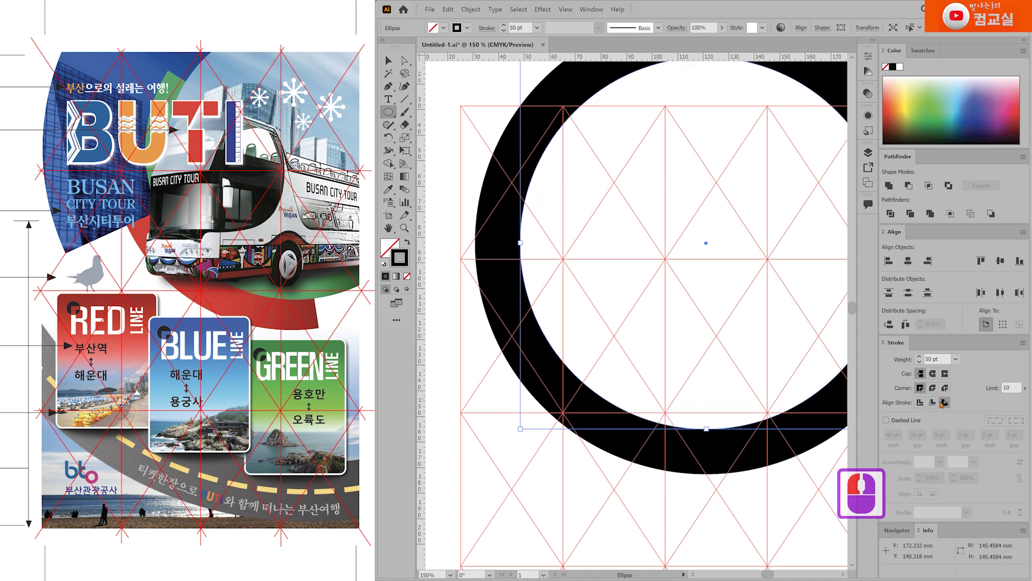
# Resize the ellipse to about 160 mm wide and 136 mm high, and set its stroke weight to 95 pt
pyautogui.scroll(-2, 473, 200)
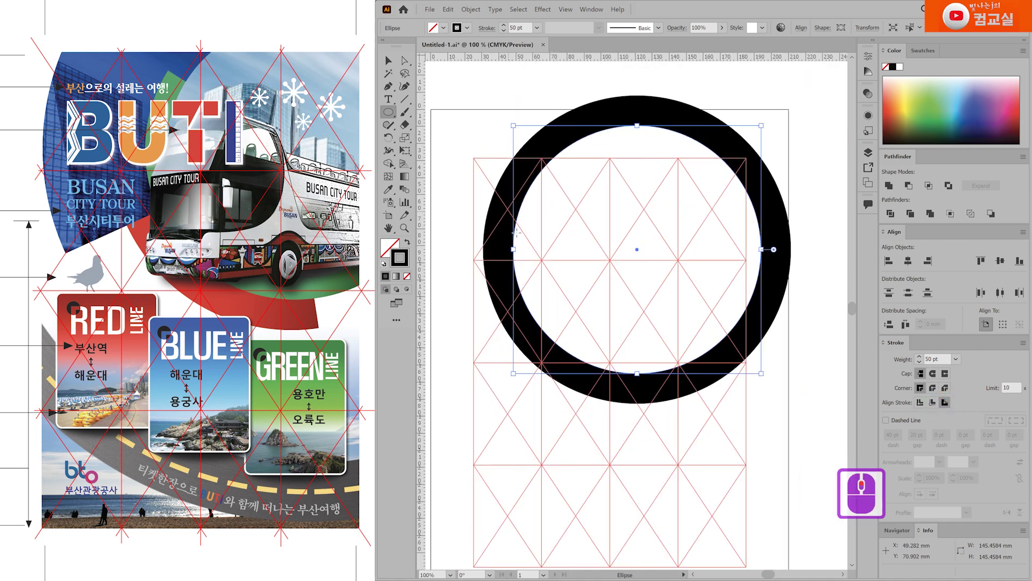
pyautogui.moveTo(512, 250); pyautogui.dragTo(522, 251)
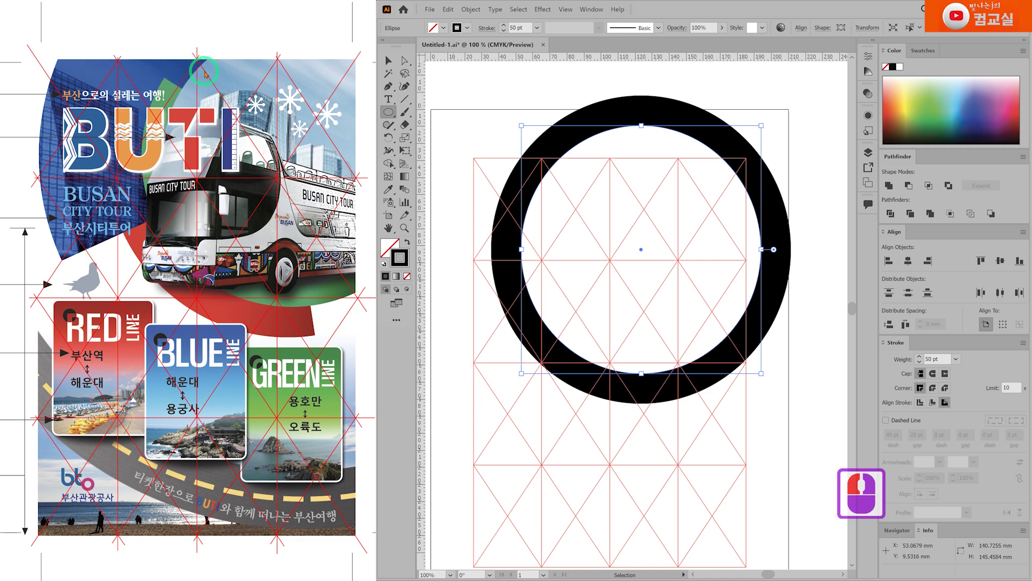
pyautogui.moveTo(761, 249); pyautogui.dragTo(795, 249)
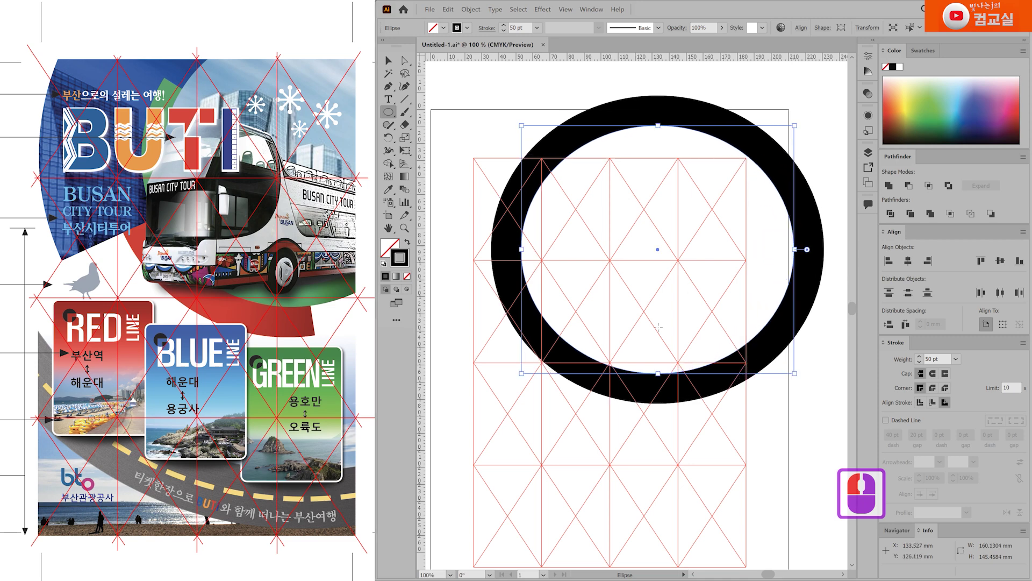
pyautogui.moveTo(659, 372); pyautogui.dragTo(659, 356)
pyautogui.hotkey('ctrl', 'z')
pyautogui.click(936, 359)
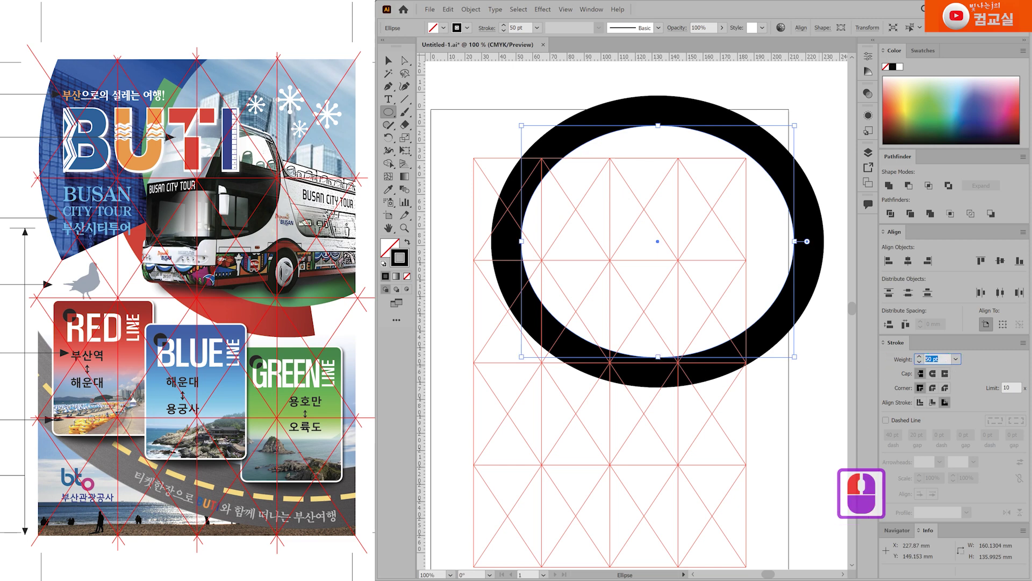
pyautogui.write('95')
pyautogui.press('Return')
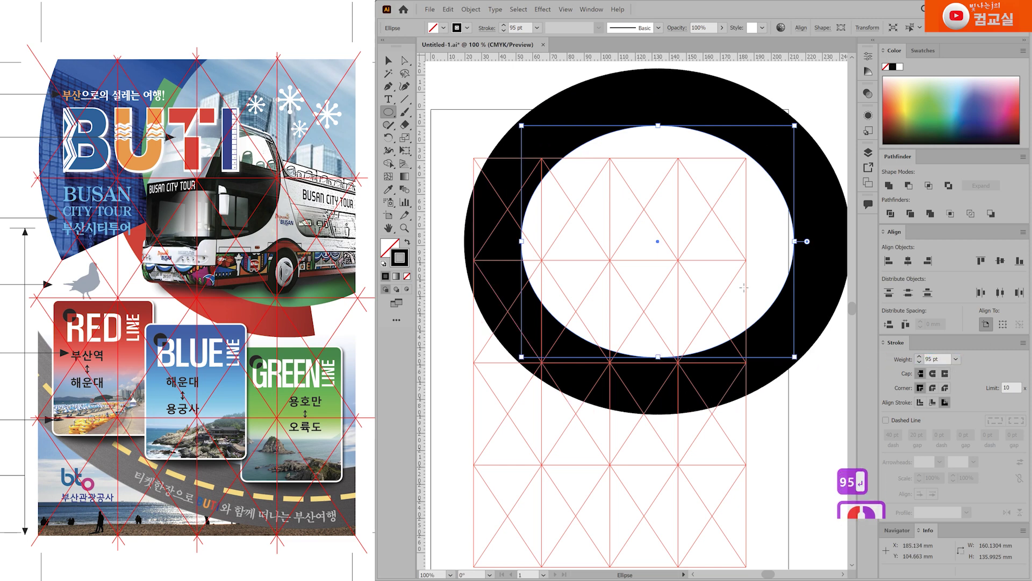
# Reshape the ellipse to about 124 mm wide and 133 mm high, and set its stroke weight to 179 pt
pyautogui.moveTo(521, 241); pyautogui.dragTo(584, 248)
pyautogui.moveTo(689, 358); pyautogui.dragTo(685, 353)
pyautogui.click(930, 359)
pyautogui.write('150')
pyautogui.press('Return')
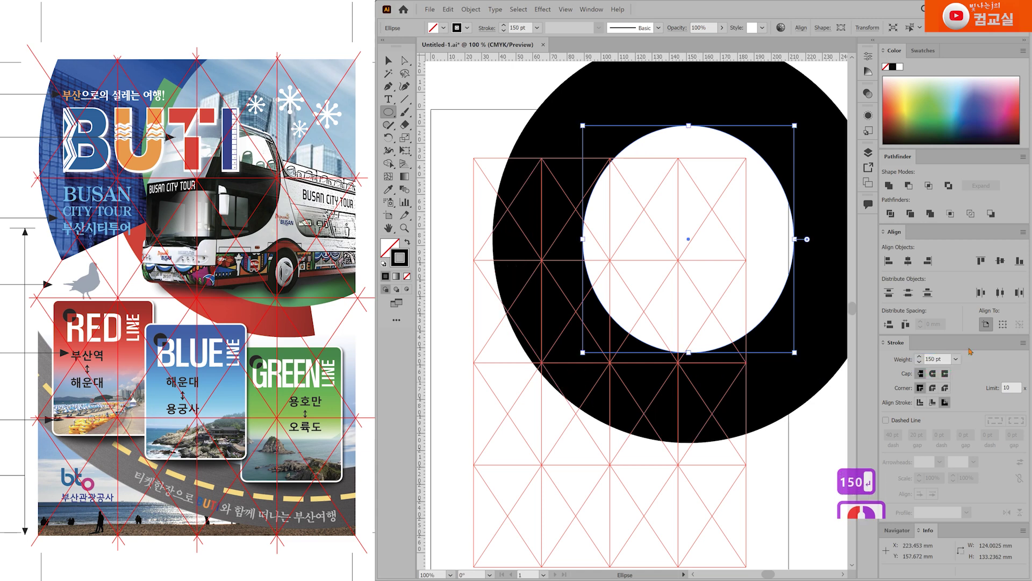
pyautogui.scroll(20, 919, 359)
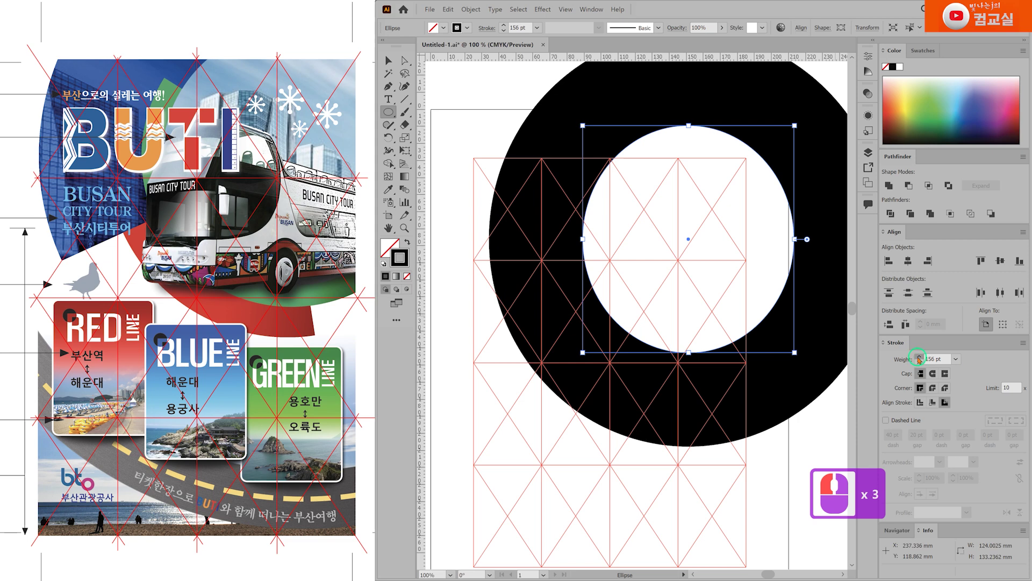
pyautogui.scroll(4, 919, 358)
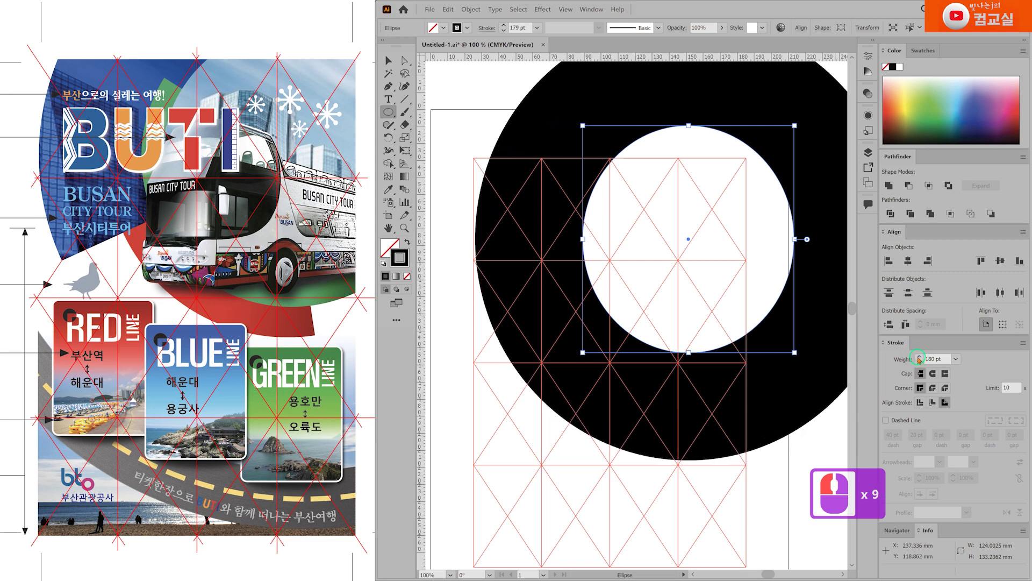
pyautogui.scroll(-2, 920, 359)
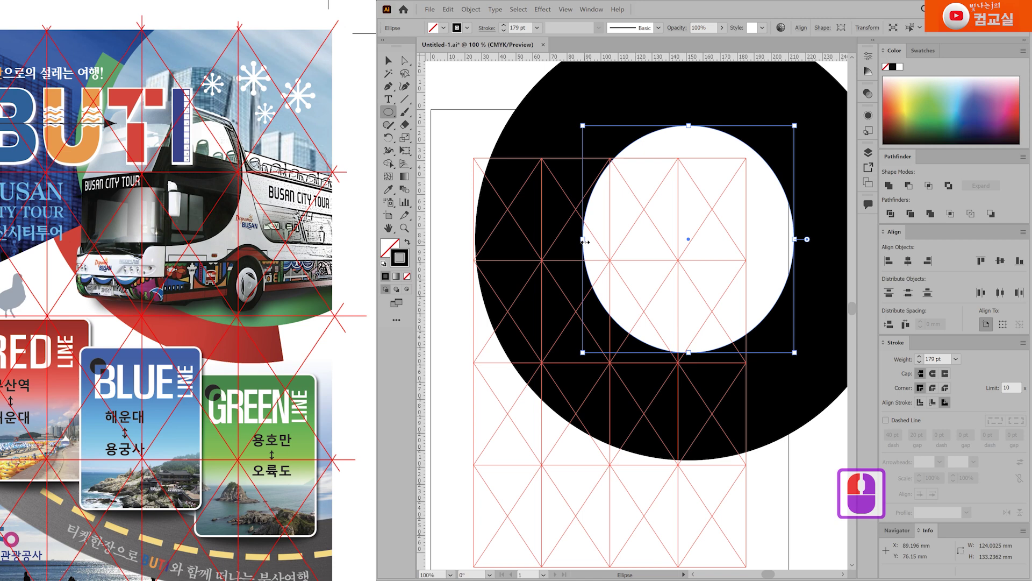
# Resize the ellipse to about 133 mm wide and 131 mm high, and raise its stroke weight to 188 pt
pyautogui.moveTo(585, 242); pyautogui.dragTo(589, 238)
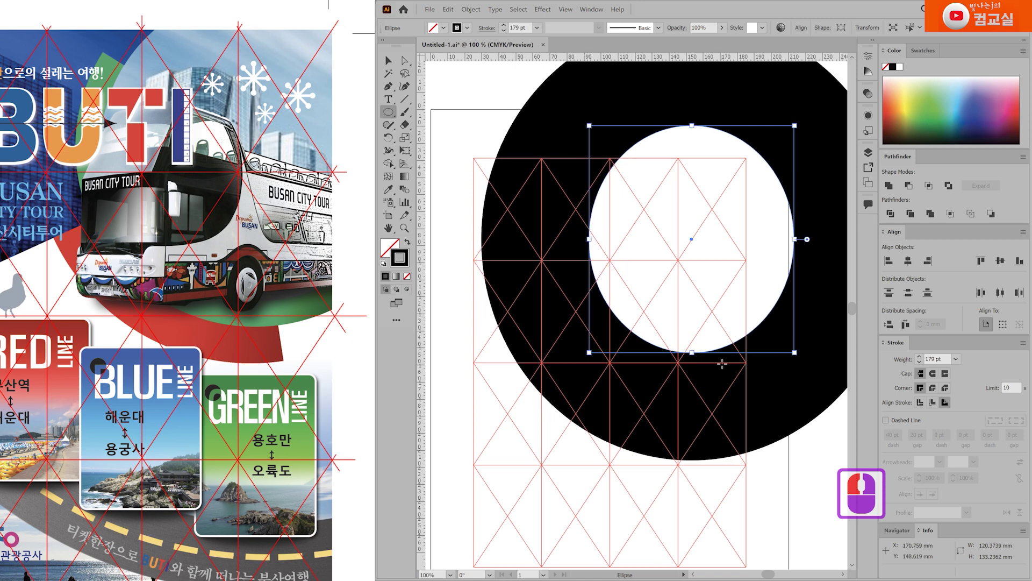
pyautogui.moveTo(800, 238); pyautogui.dragTo(818, 240)
pyautogui.click(920, 356)
pyautogui.click(920, 357)
pyautogui.click(920, 357)
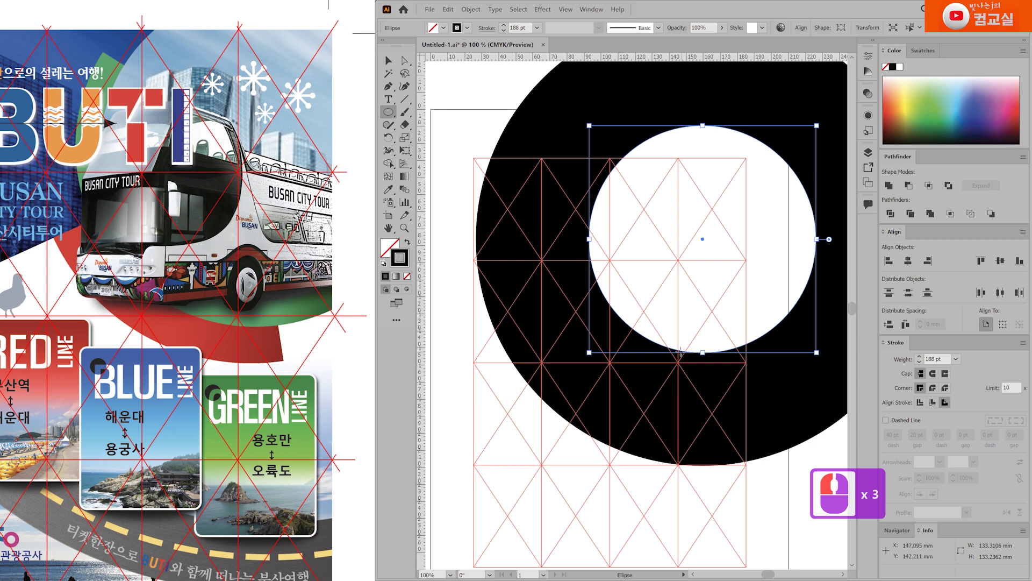
pyautogui.moveTo(704, 354); pyautogui.dragTo(704, 349)
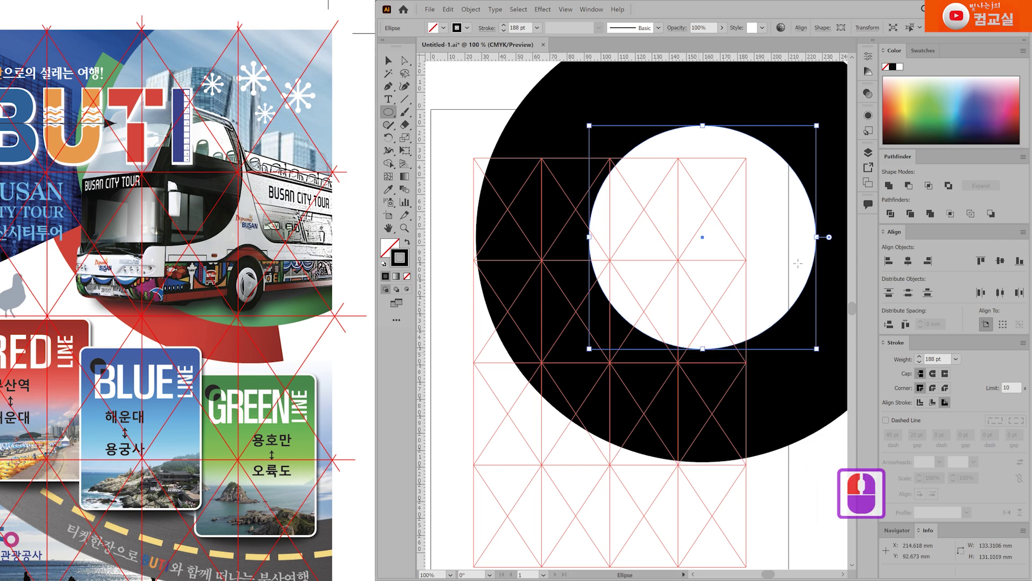
pyautogui.moveTo(817, 238); pyautogui.dragTo(817, 239)
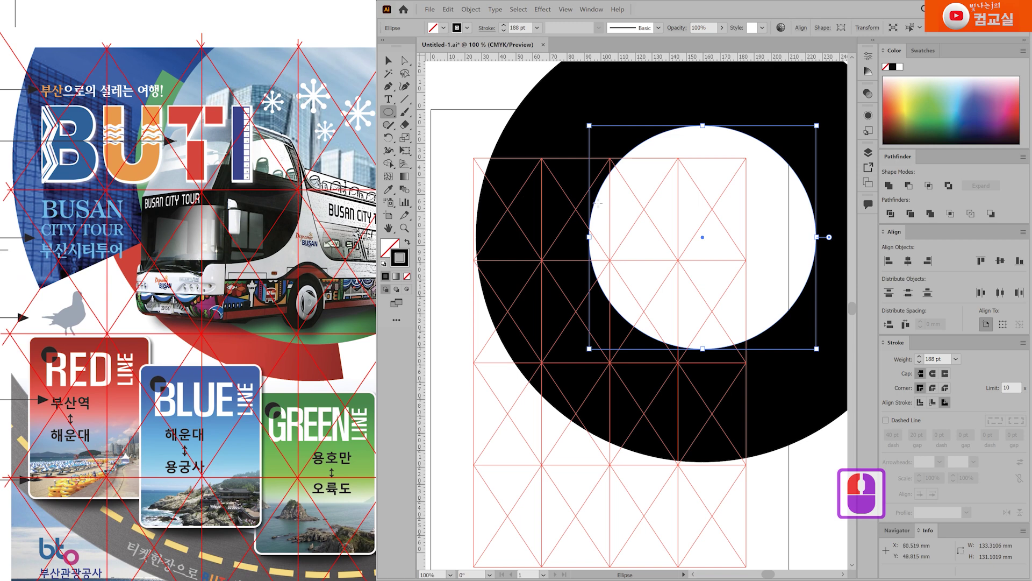
# Color the thick ring's stroke blue
pyautogui.click(389, 60)
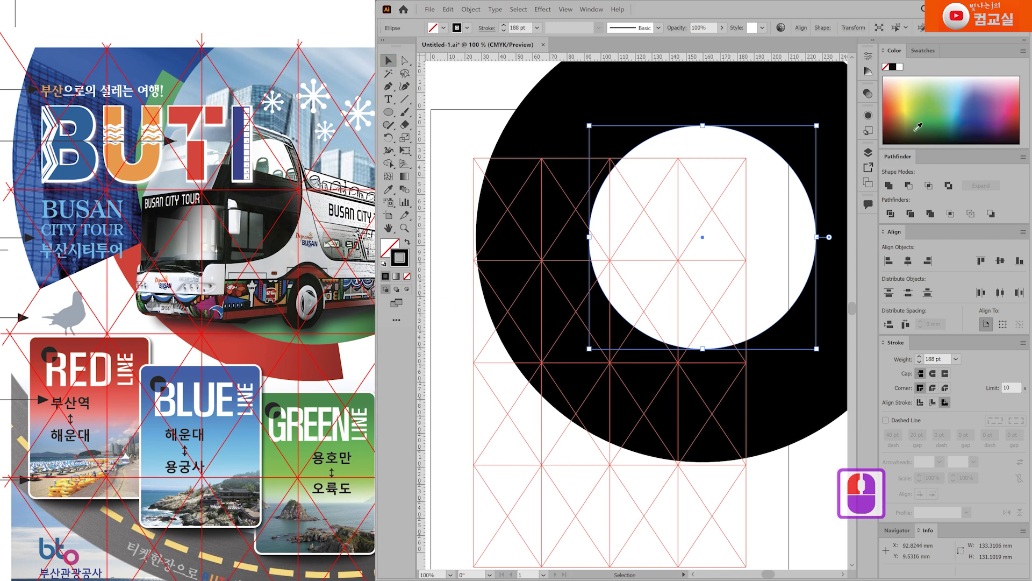
pyautogui.click(978, 103)
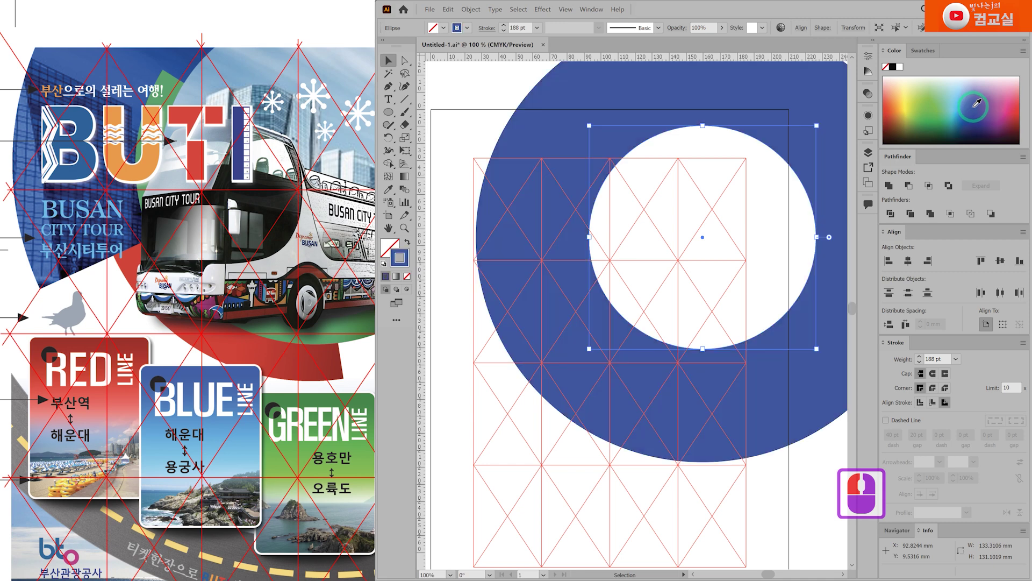
pyautogui.click(553, 414)
pyautogui.click(618, 479)
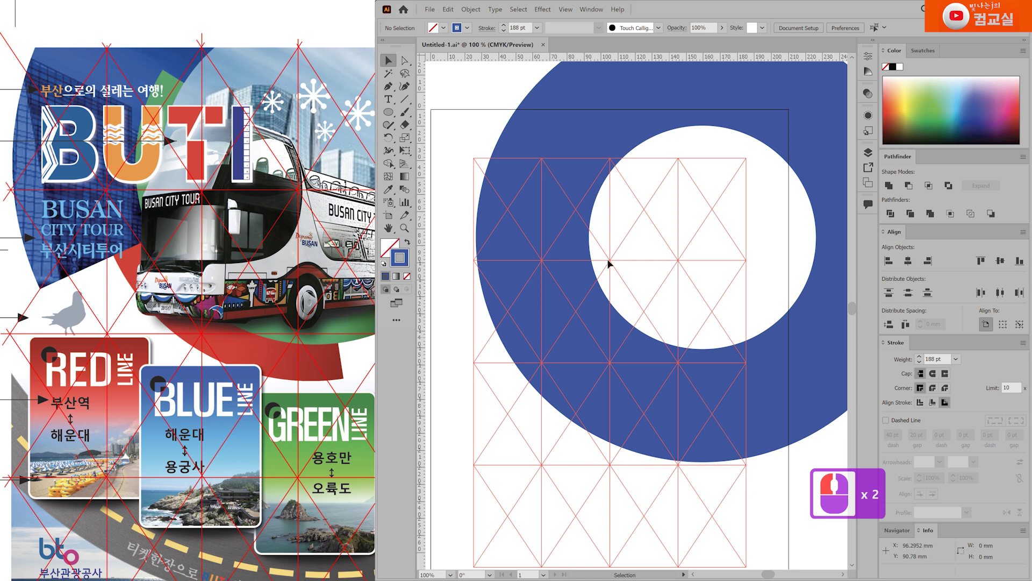
pyautogui.click(554, 298)
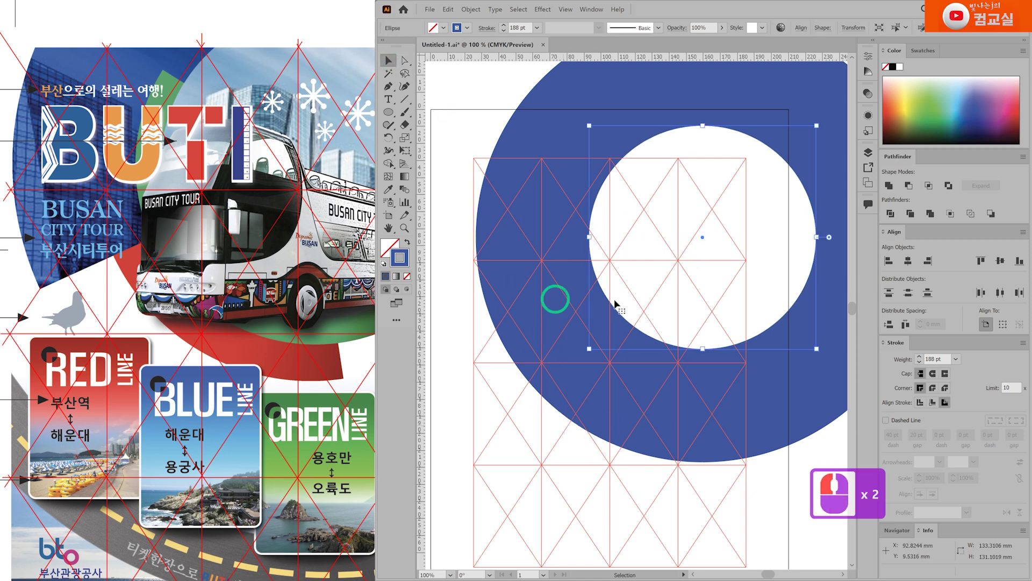
# Copy the blue ring and paste the duplicate in front at the same position
pyautogui.click(657, 503)
pyautogui.click(701, 238)
pyautogui.moveTo(701, 235); pyautogui.dragTo(680, 276)
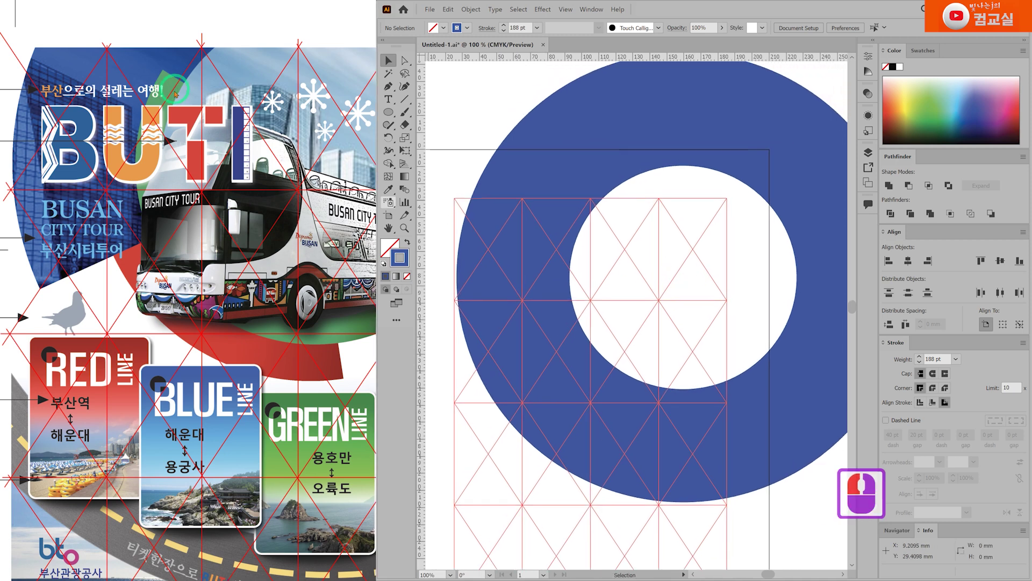
pyautogui.click(562, 527)
pyautogui.click(652, 333)
pyautogui.press('a')
pyautogui.click(508, 371)
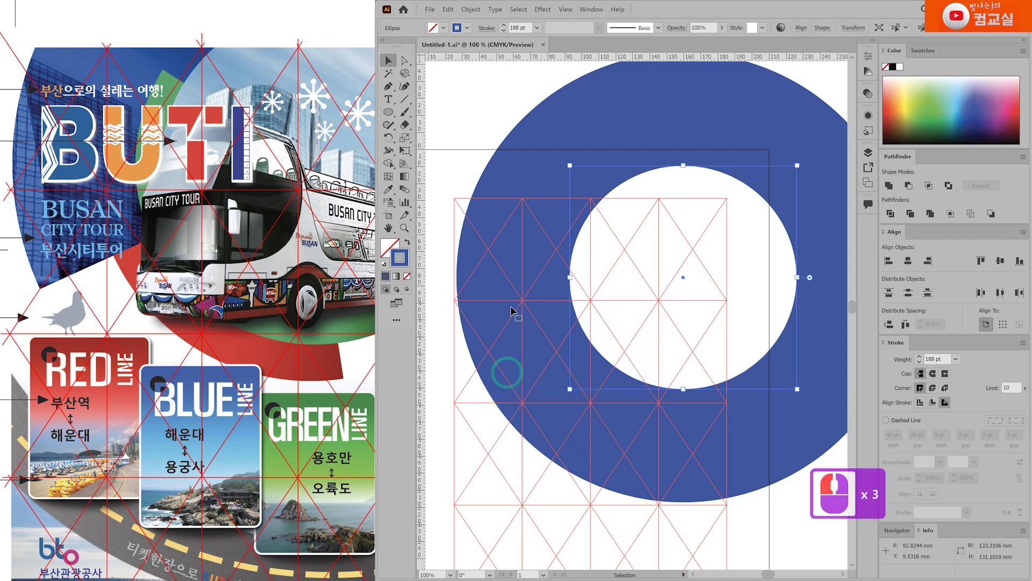
pyautogui.hotkey('ctrl', 'c')
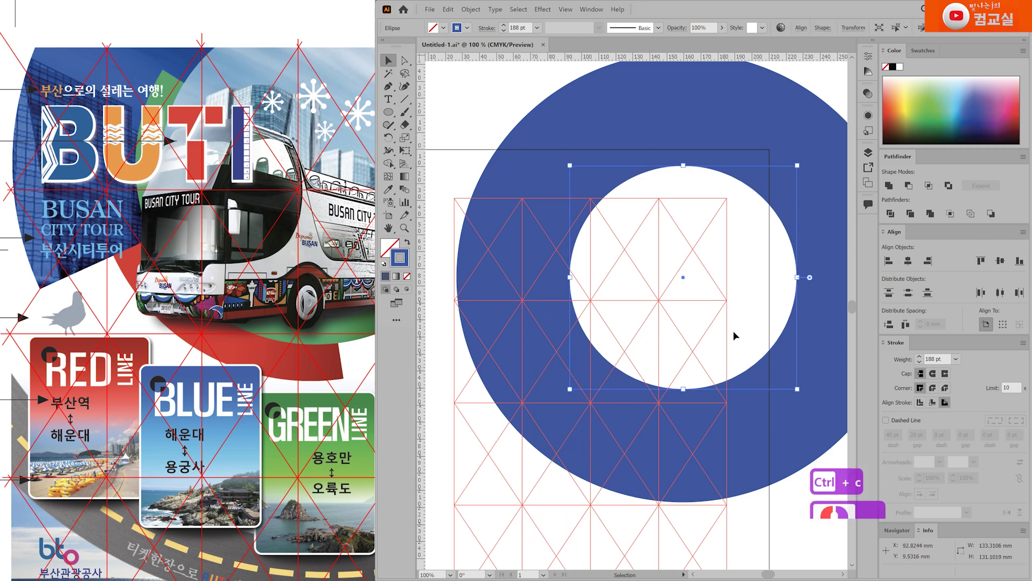
pyautogui.hotkey('ctrl', 'f')
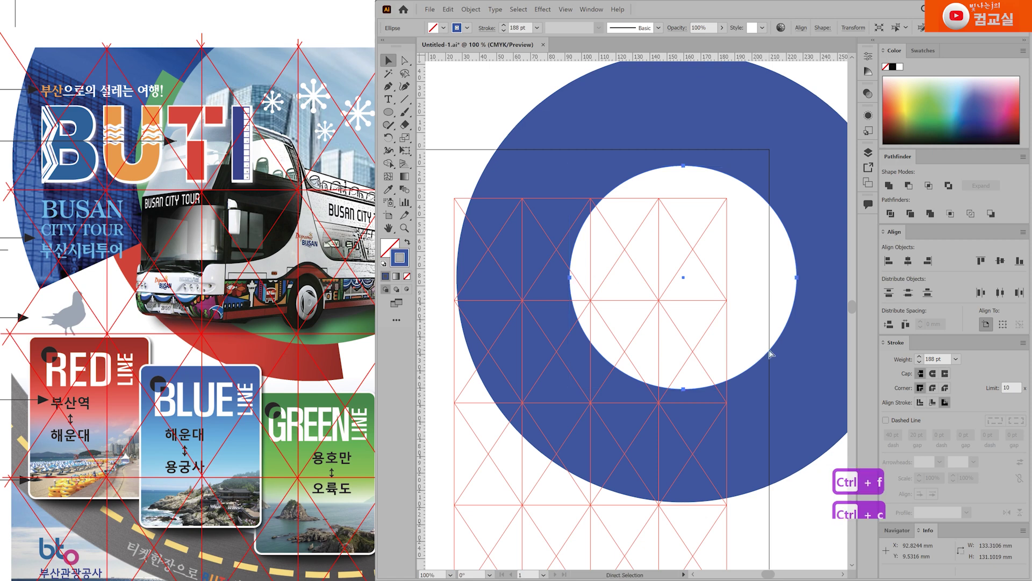
pyautogui.moveTo(573, 163); pyautogui.dragTo(647, 372)
pyautogui.hotkey('ctrl', 'z')
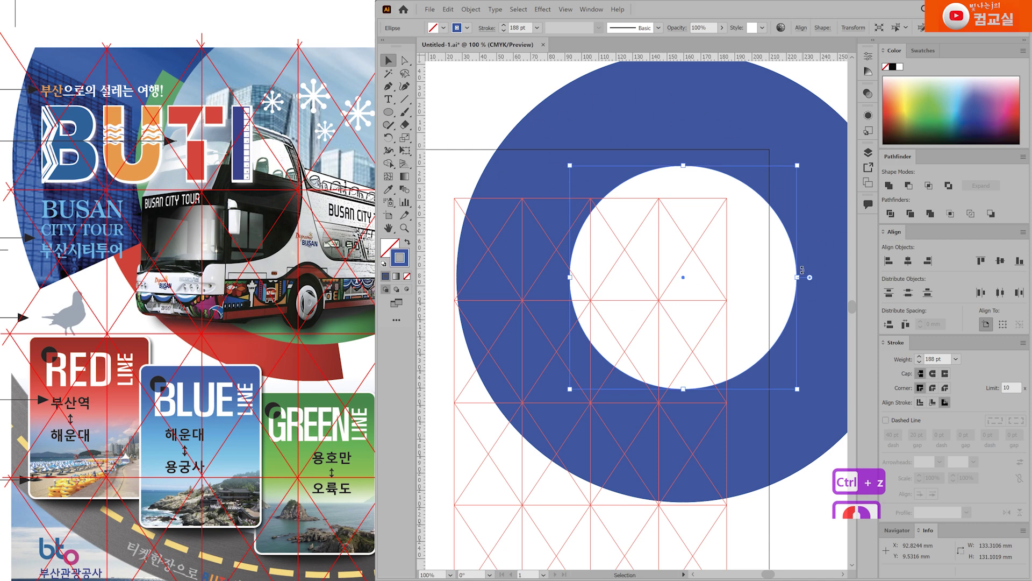
# Color the duplicate ring's stroke green and reduce its weight to 47 pt
pyautogui.click(932, 102)
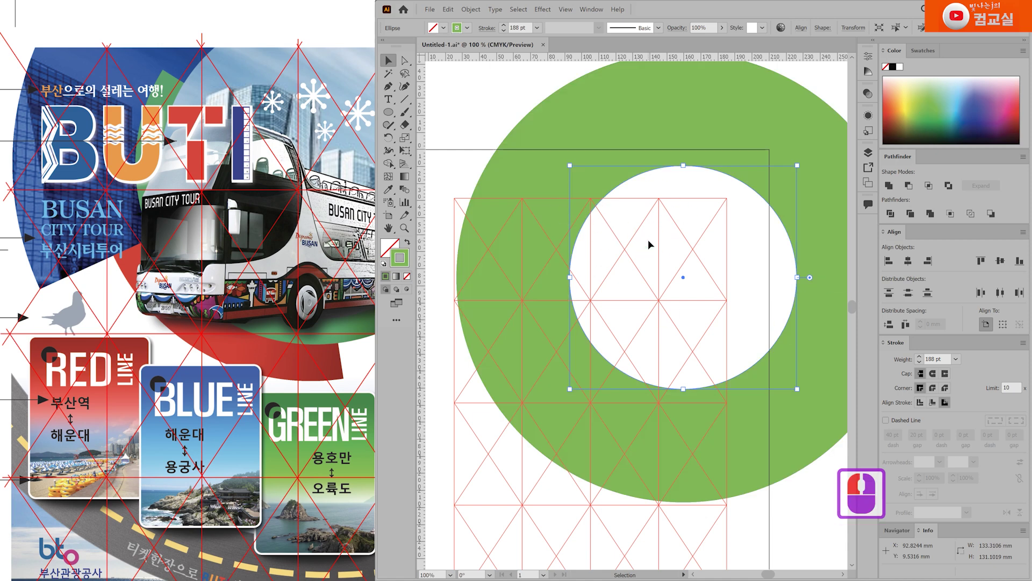
pyautogui.click(919, 362)
pyautogui.click(920, 363)
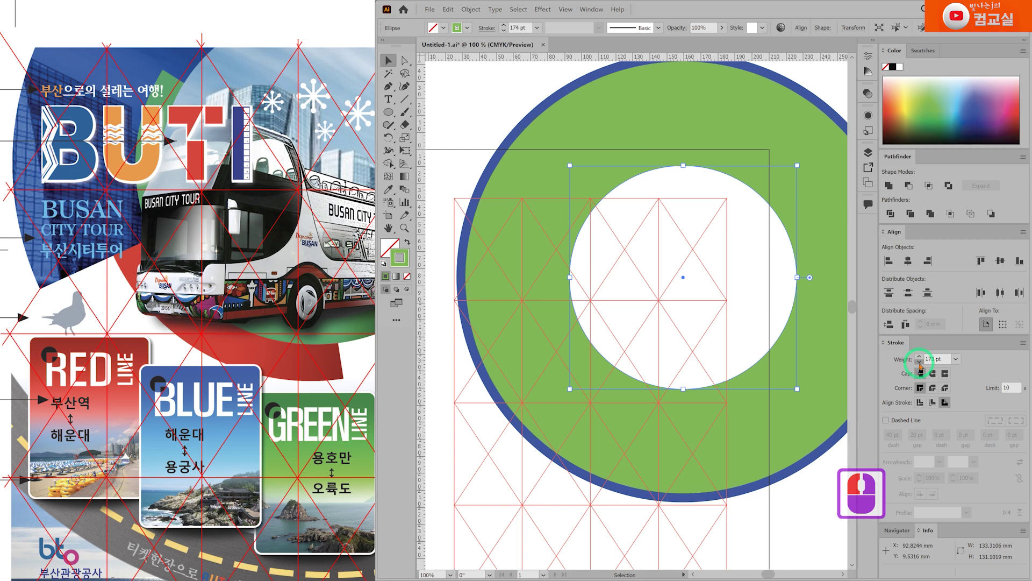
pyautogui.click(920, 363)
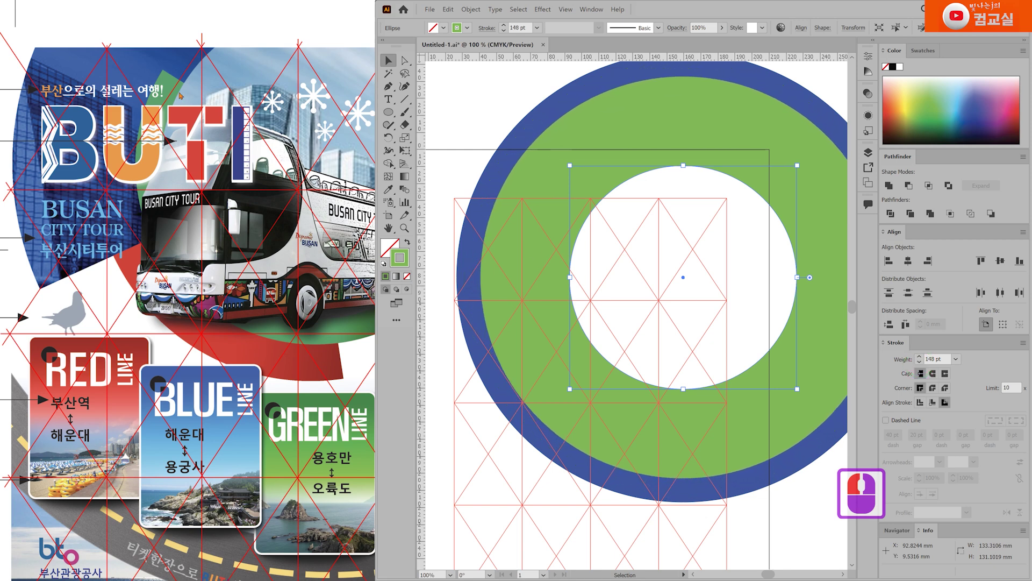
pyautogui.click(919, 363)
pyautogui.click(920, 363)
pyautogui.click(921, 364)
pyautogui.click(921, 363)
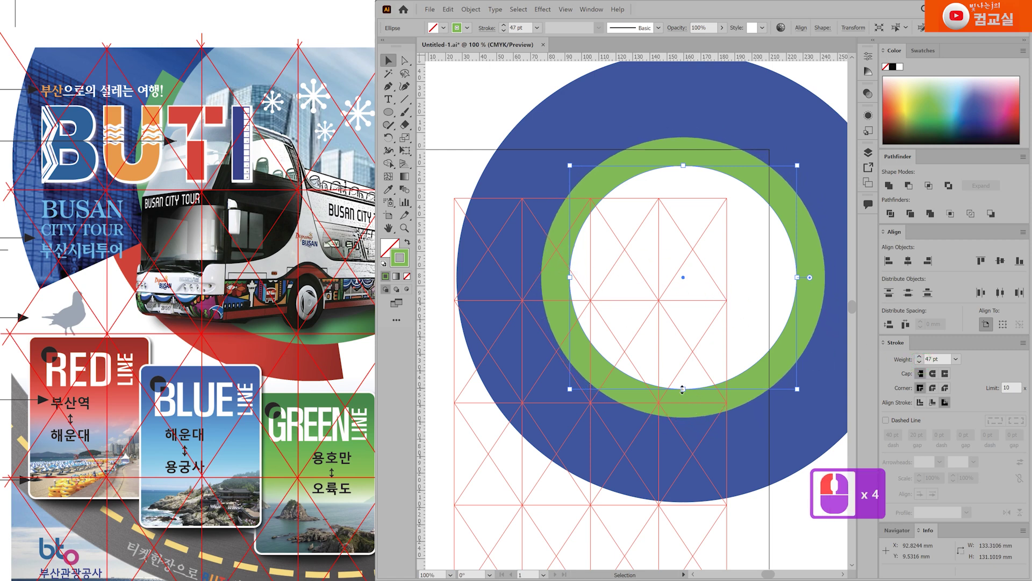
# Reduce the height of both rings together to about 125 mm and set the green ring's stroke weight to 45 pt
pyautogui.scroll(2, 333, 370)
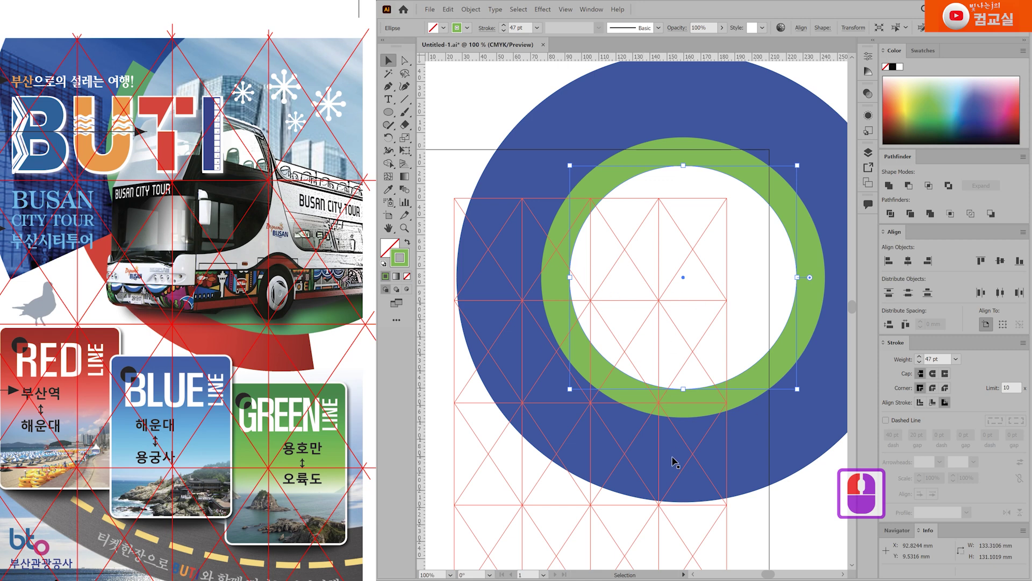
pyautogui.moveTo(793, 532); pyautogui.dragTo(620, 311)
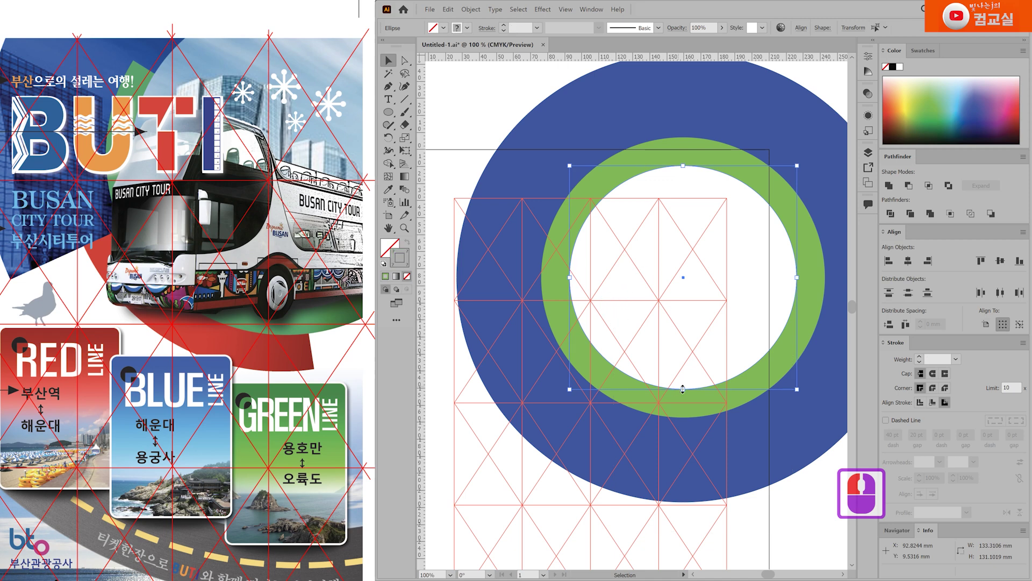
pyautogui.moveTo(684, 391); pyautogui.dragTo(682, 385)
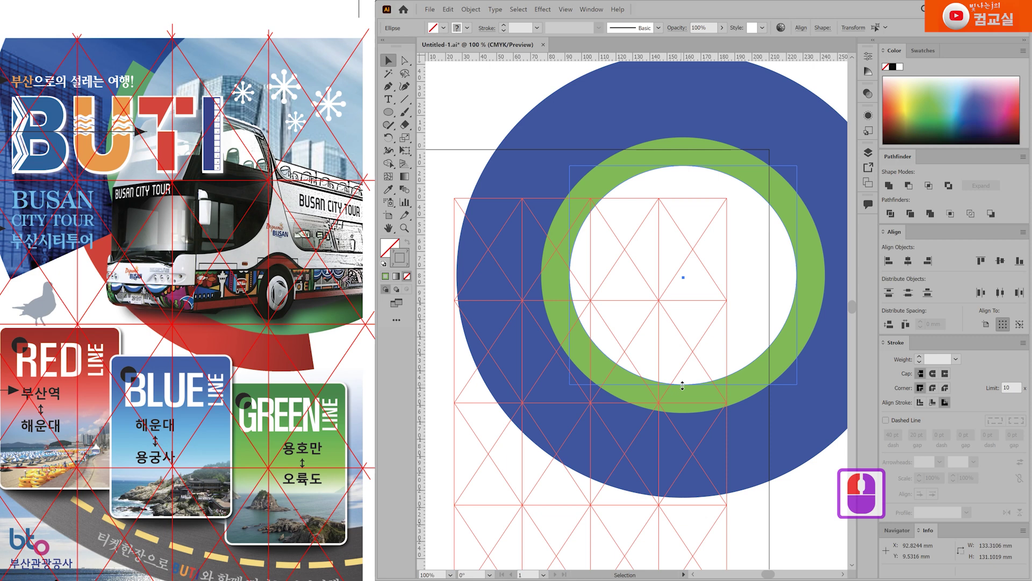
pyautogui.moveTo(682, 386); pyautogui.dragTo(678, 381)
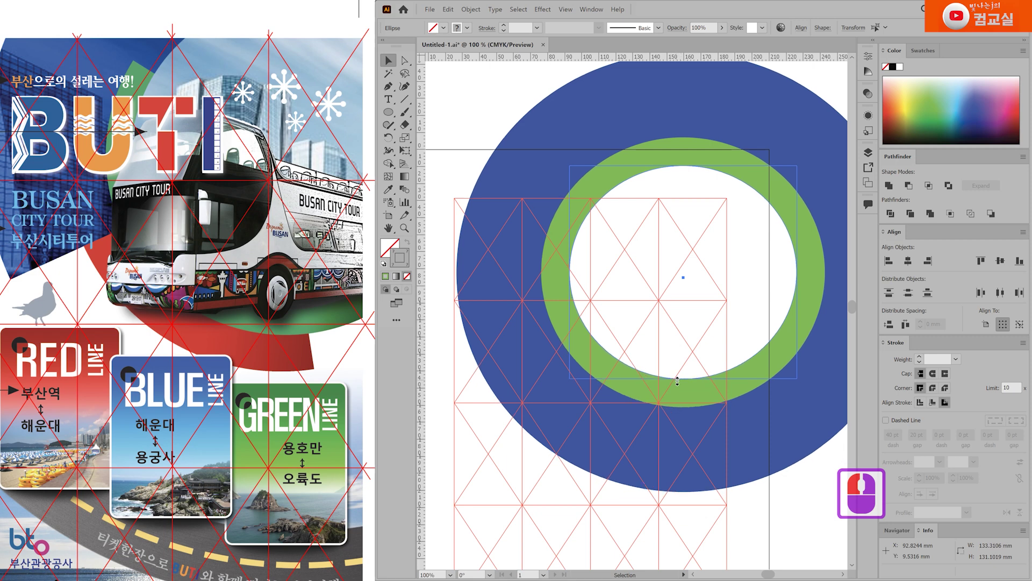
pyautogui.moveTo(678, 381); pyautogui.dragTo(676, 381)
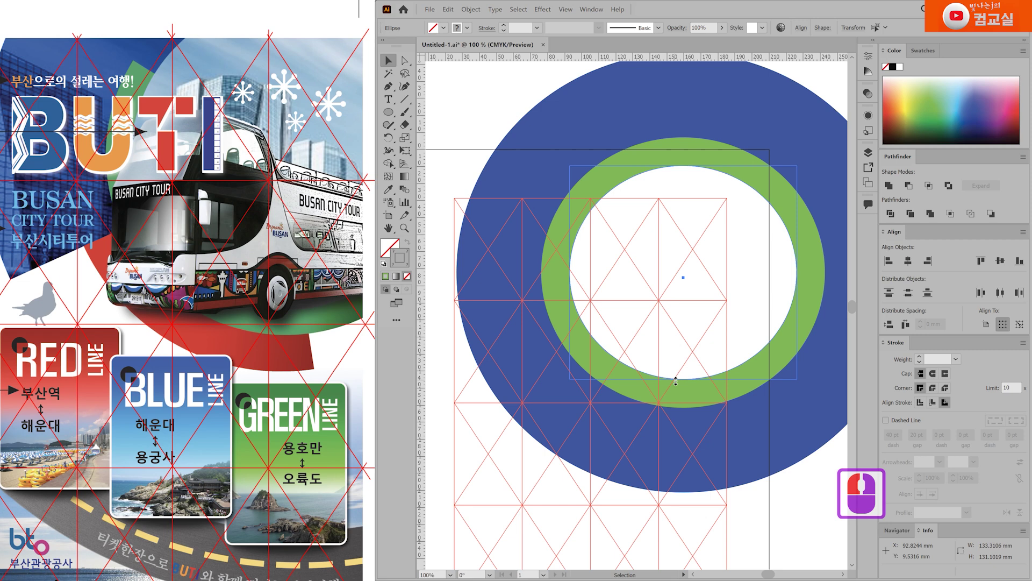
pyautogui.moveTo(676, 381); pyautogui.dragTo(676, 381)
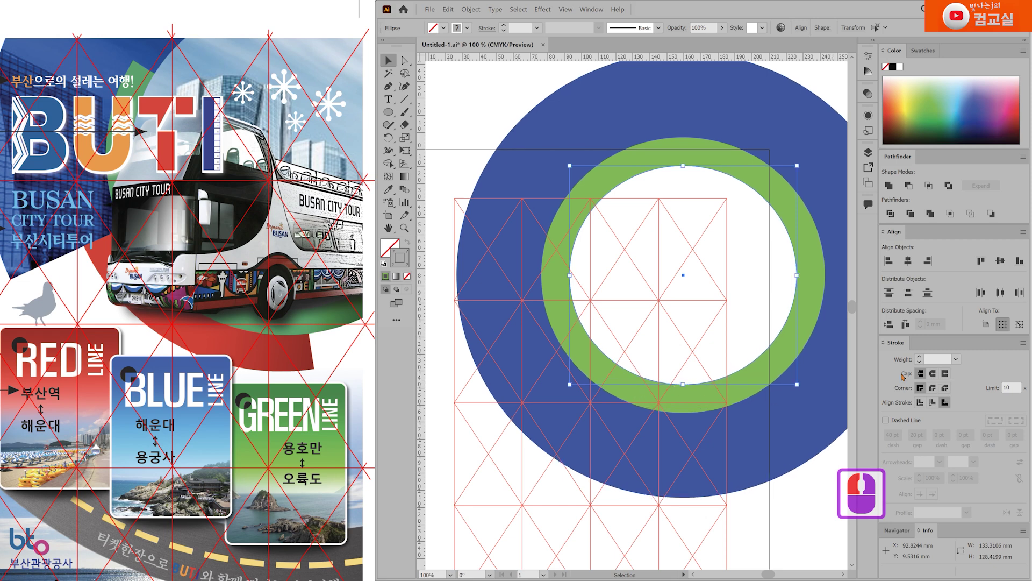
pyautogui.click(726, 398)
pyautogui.click(726, 399)
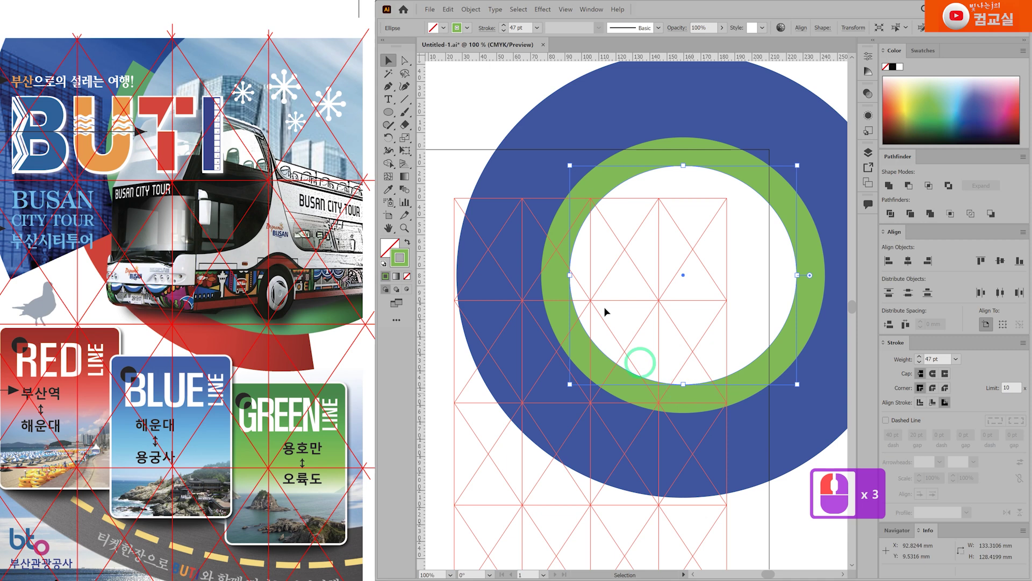
pyautogui.click(918, 362)
pyautogui.click(918, 363)
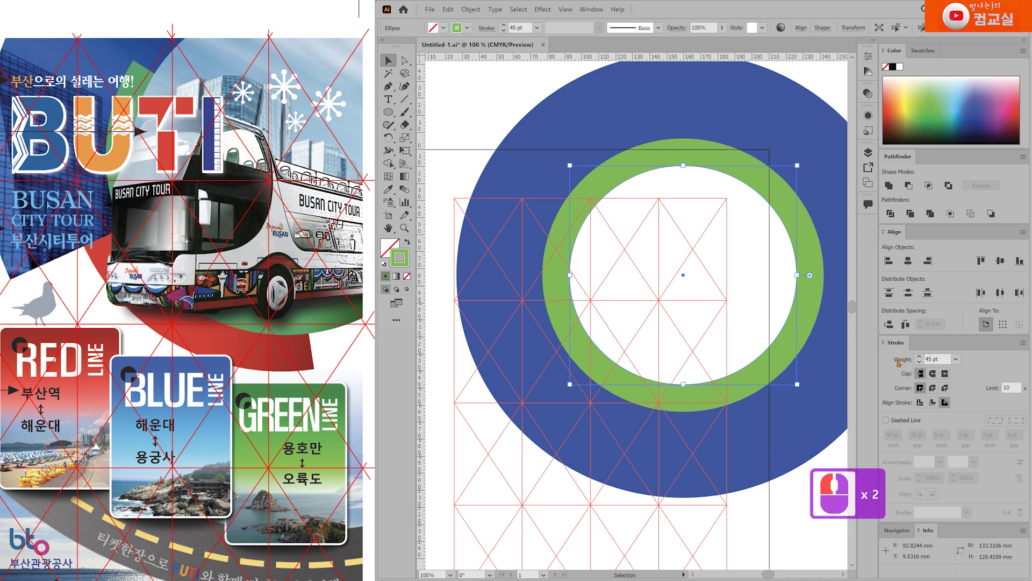
pyautogui.click(631, 306)
pyautogui.moveTo(687, 387); pyautogui.dragTo(684, 380)
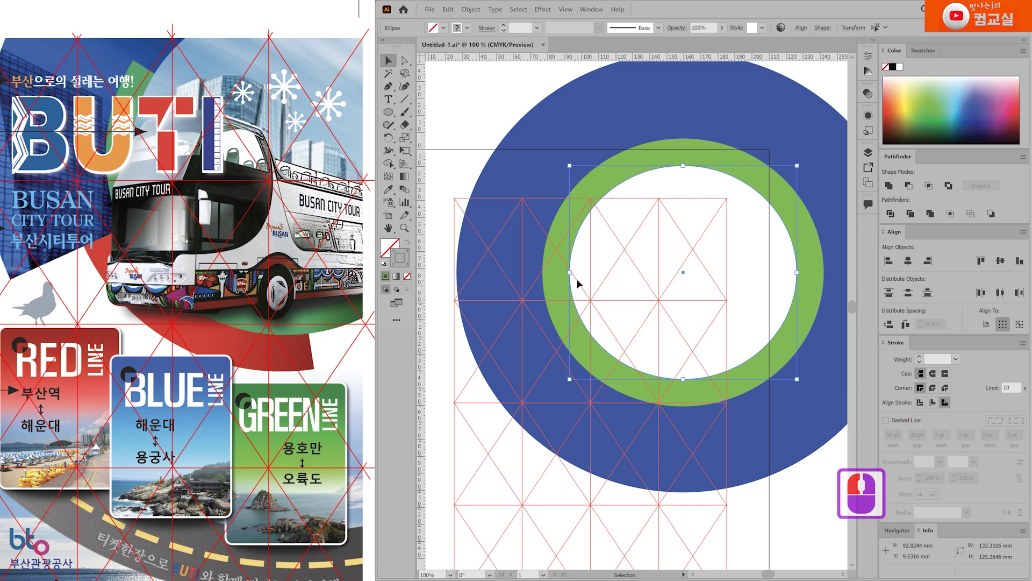
# Reduce the width of the blue and green rings together to about 122 mm
pyautogui.moveTo(573, 274); pyautogui.dragTo(576, 275)
pyautogui.moveTo(684, 379); pyautogui.dragTo(678, 380)
pyautogui.moveTo(734, 319); pyautogui.dragTo(655, 315)
pyautogui.moveTo(718, 269); pyautogui.dragTo(702, 271)
pyautogui.moveTo(570, 280); pyautogui.dragTo(603, 283)
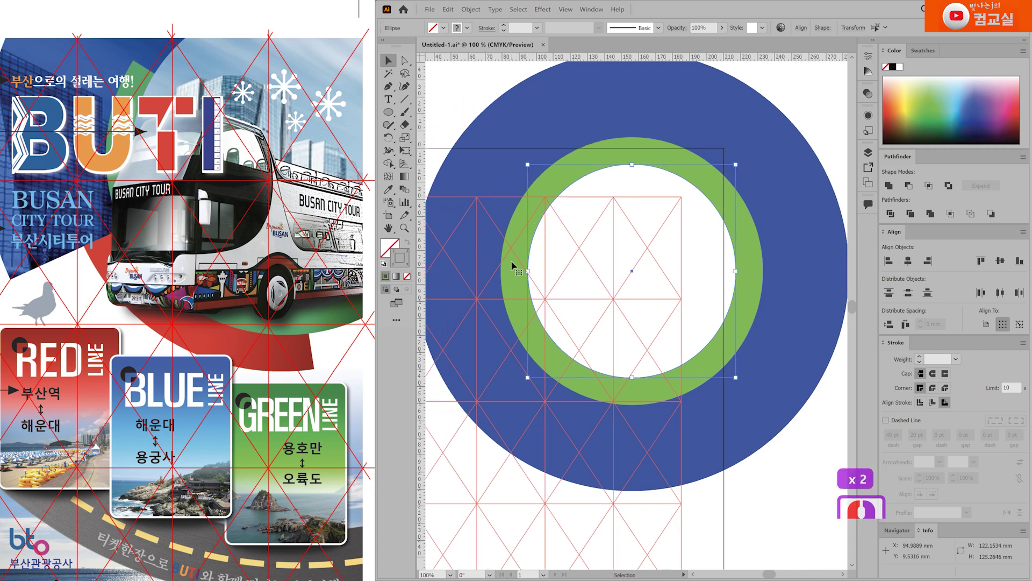
pyautogui.click(774, 489)
# Copy the green ring and paste the duplicate in front at the same position
pyautogui.doubleClick(661, 381)
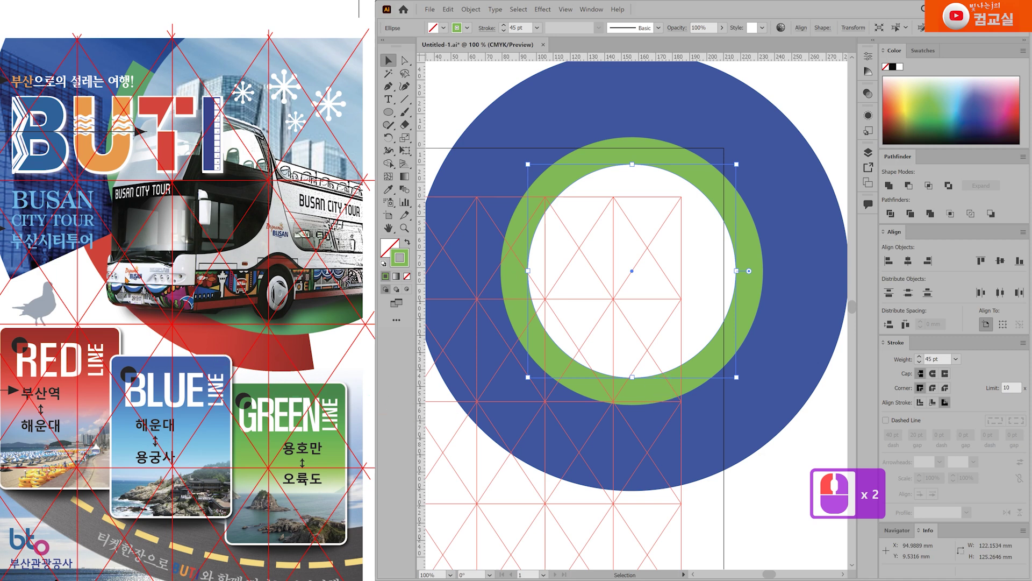
pyautogui.click(624, 517)
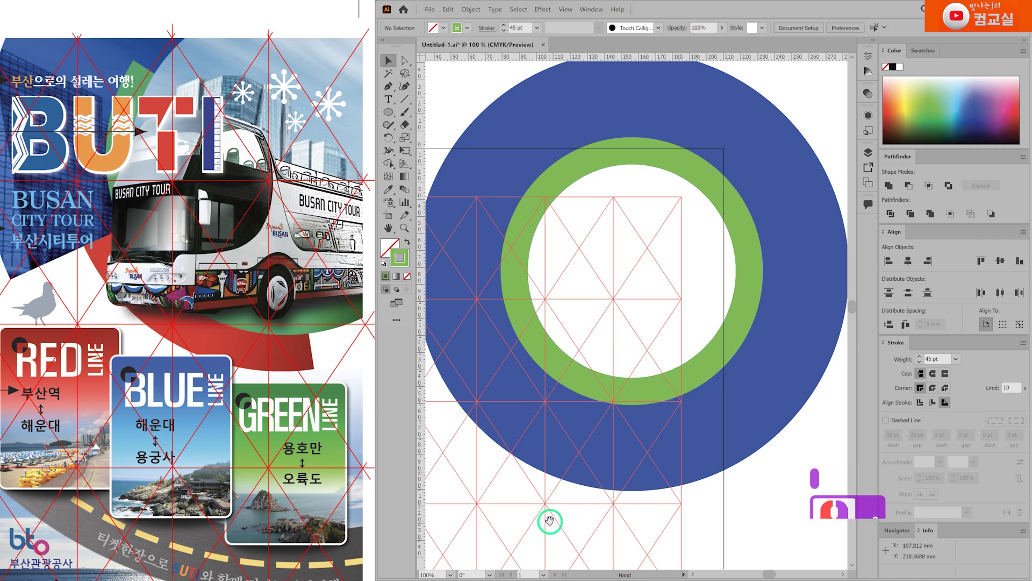
pyautogui.moveTo(549, 521); pyautogui.dragTo(572, 496)
pyautogui.doubleClick(608, 379)
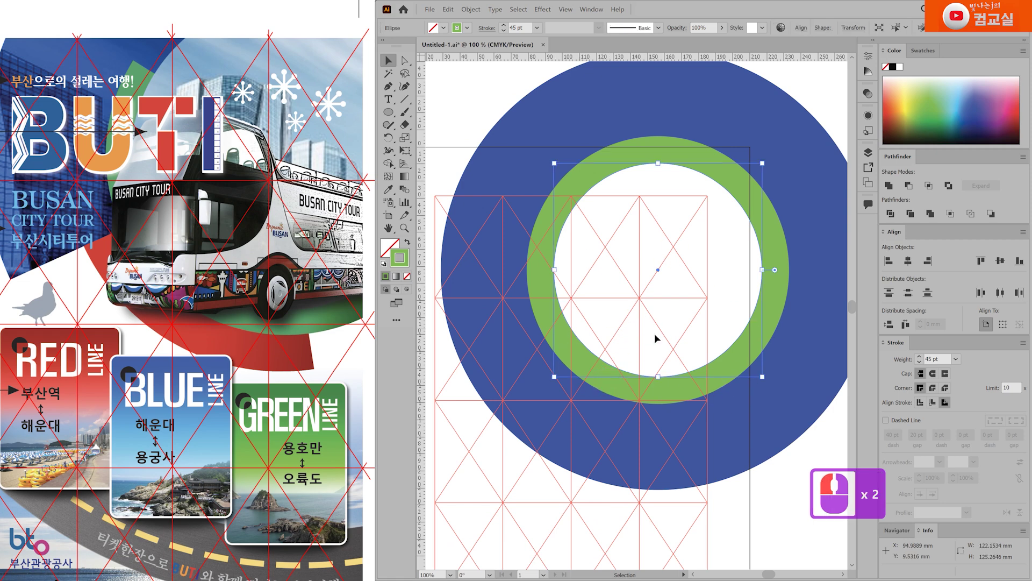
pyautogui.hotkey('ctrl', 'c')
pyautogui.hotkey('ctrl', 'f')
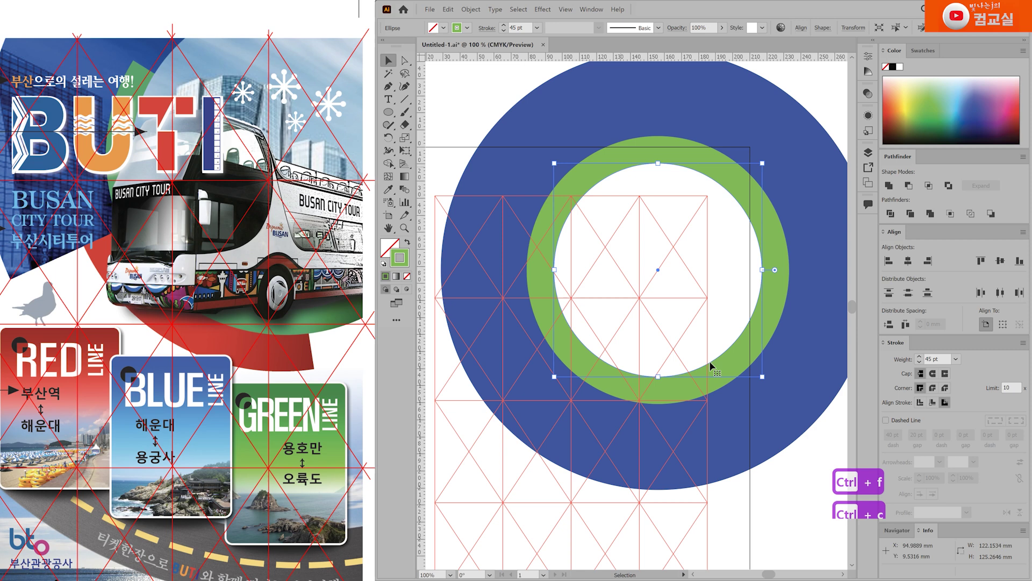
pyautogui.moveTo(733, 364); pyautogui.dragTo(686, 424)
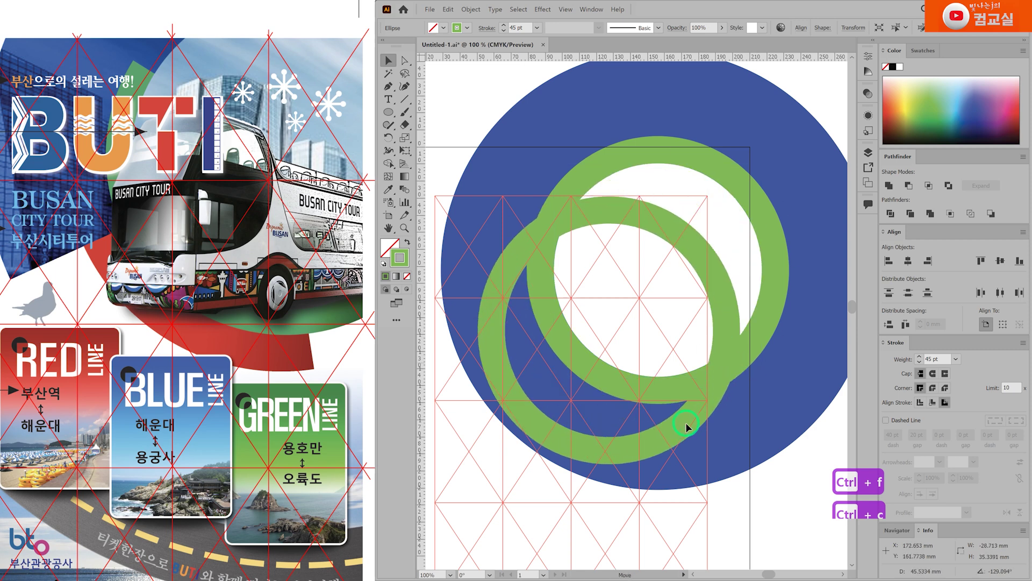
pyautogui.hotkey('ctrl', 'z')
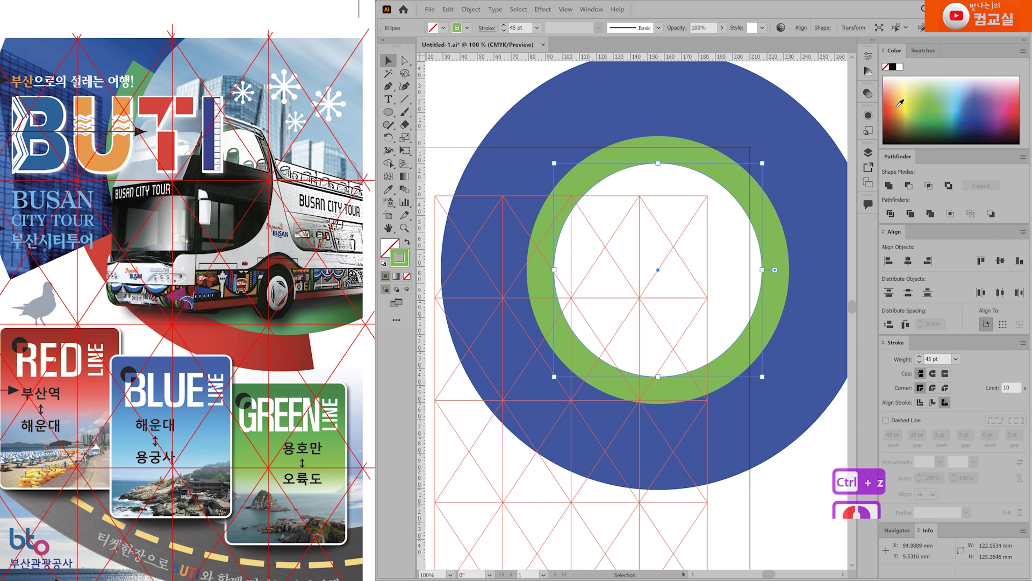
# Color the duplicate ring's stroke red and increase its weight to 98 pt
pyautogui.click(1018, 104)
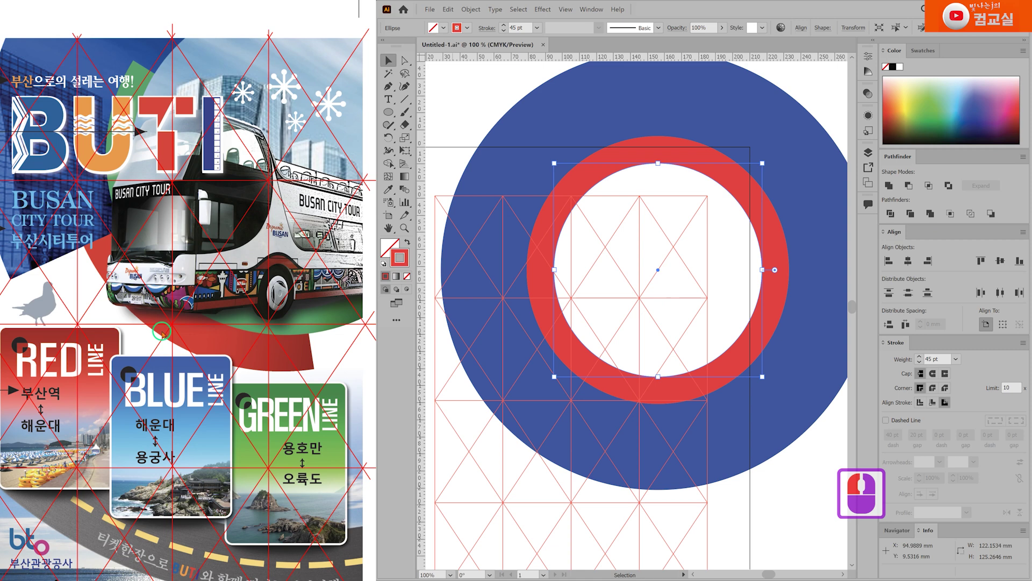
pyautogui.doubleClick(192, 309)
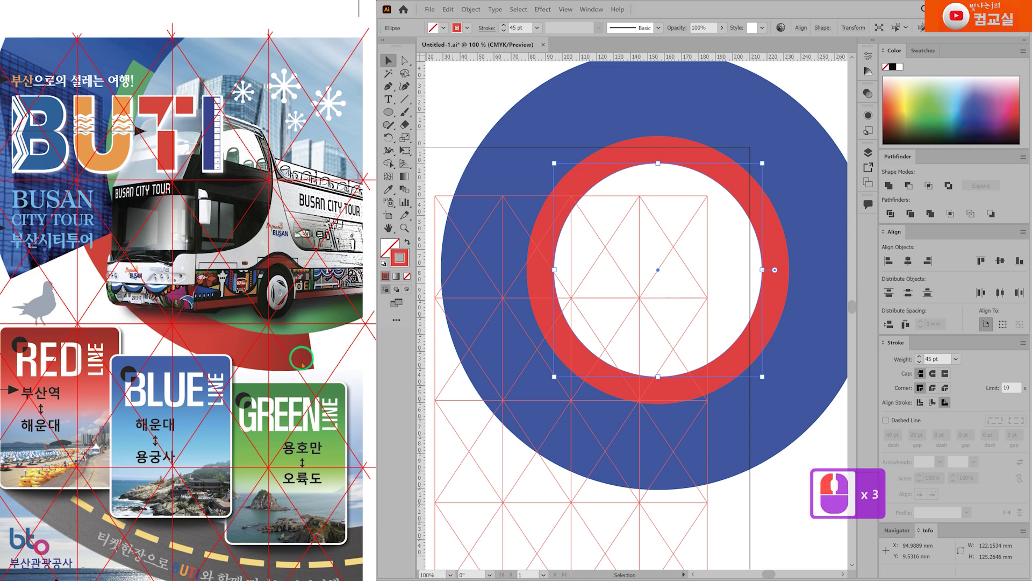
pyautogui.doubleClick(300, 337)
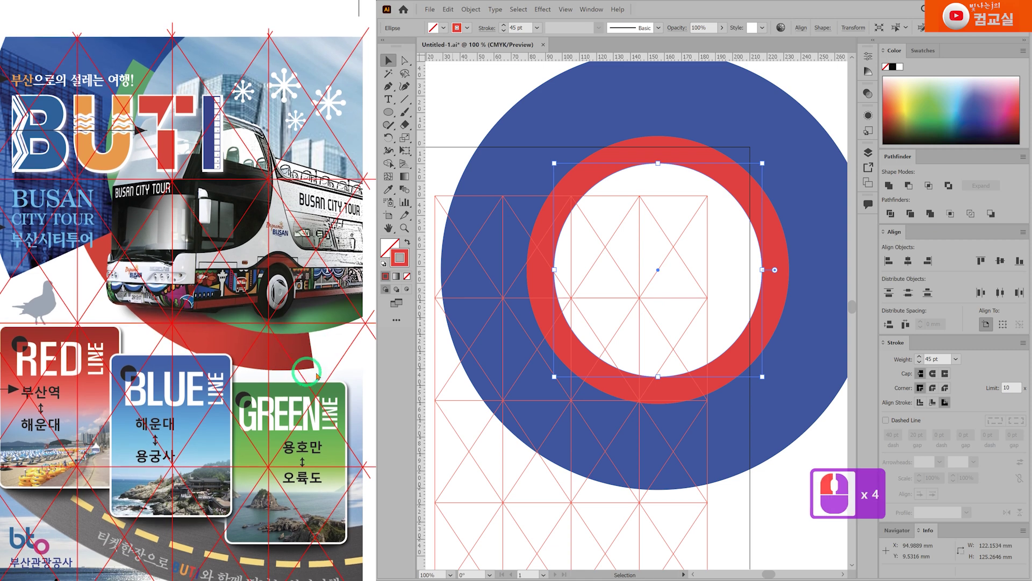
pyautogui.click(919, 357)
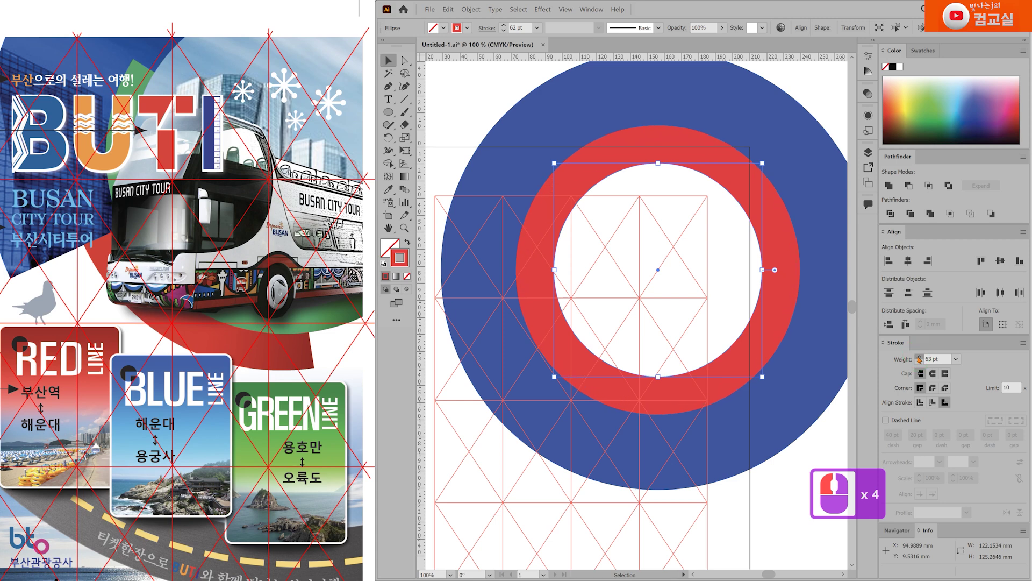
pyautogui.moveTo(919, 359); pyautogui.dragTo(920, 359)
pyautogui.click(920, 357)
pyautogui.click(919, 357)
pyautogui.click(920, 357)
pyautogui.click(920, 357)
pyautogui.click(920, 357)
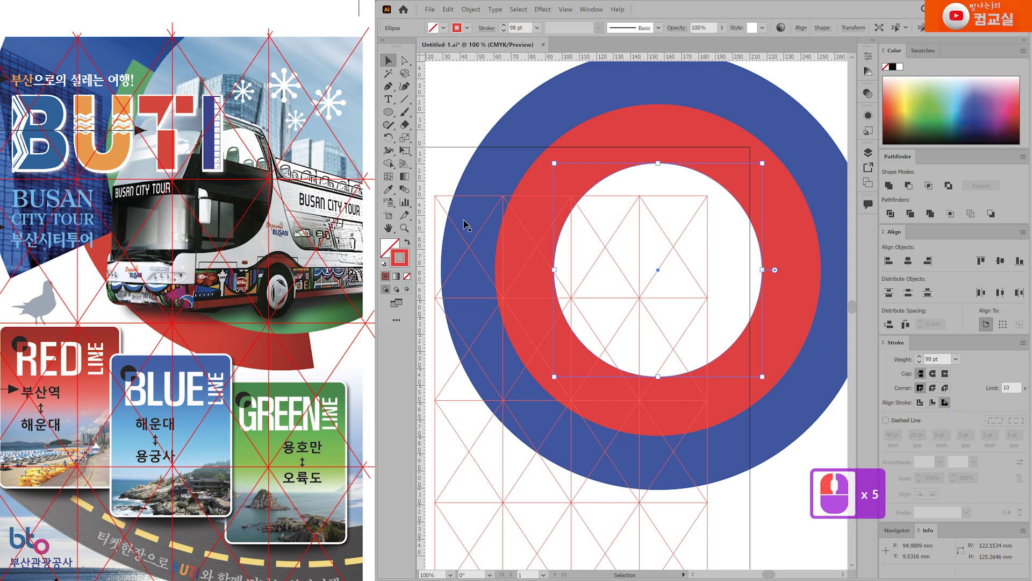
# Add the blue ring to the red ring's selection and send both to the back, behind the green ring
pyautogui.scroll(2, 220, 161)
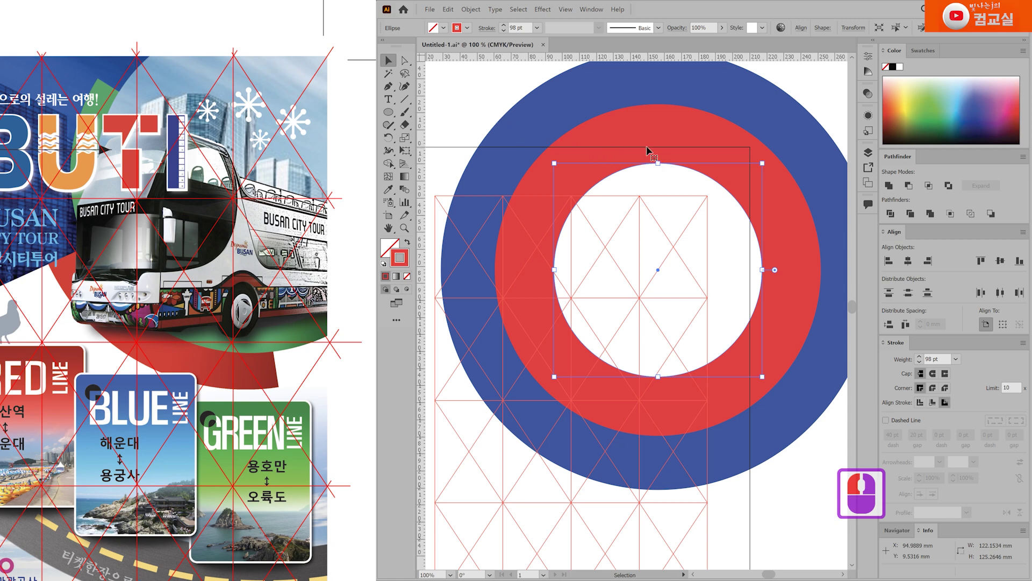
pyautogui.keyDown('shift'); pyautogui.click(557, 105); pyautogui.keyUp('shift')
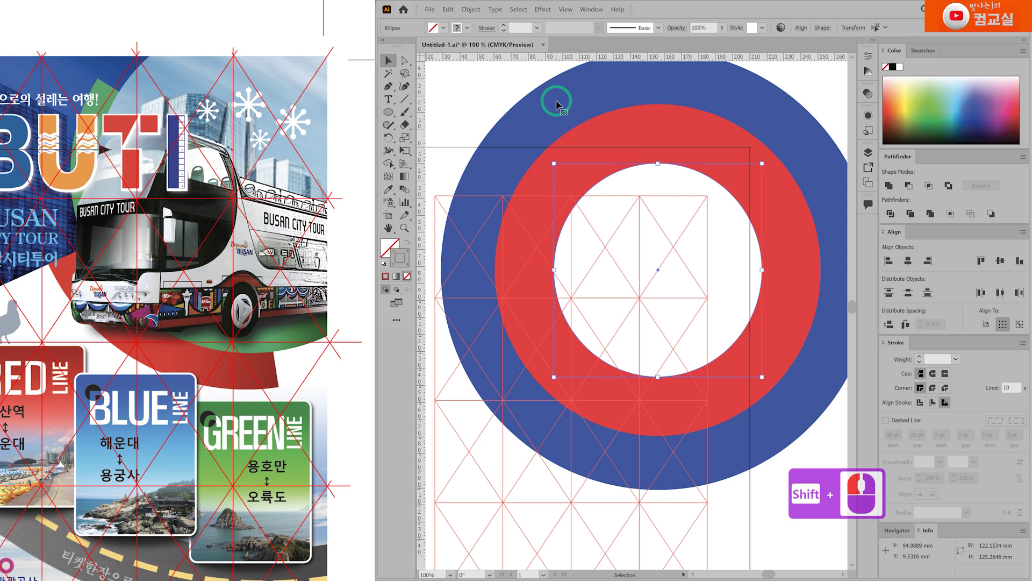
pyautogui.hotkey('ctrl', 'shift', '[')
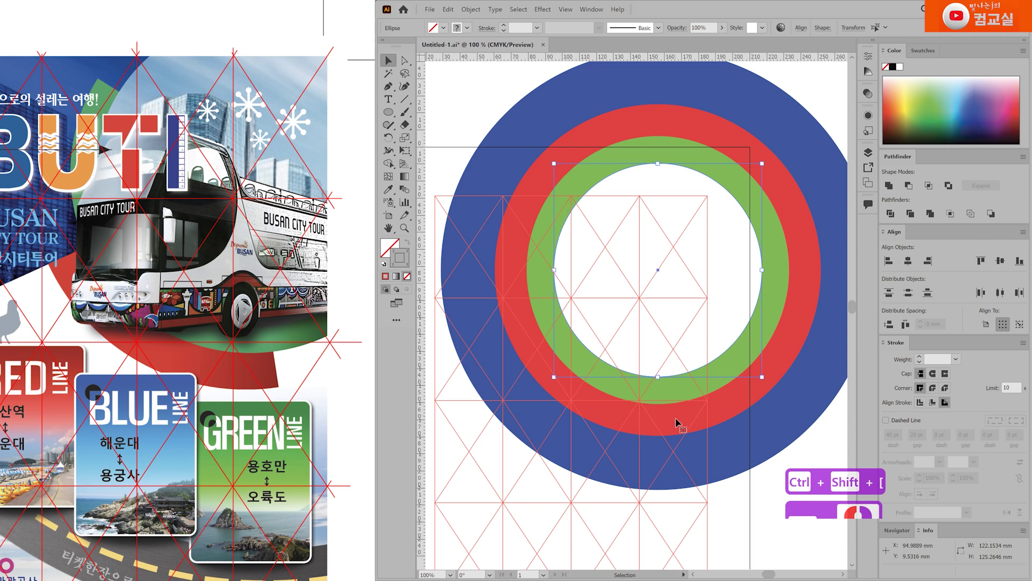
# Increase the height of all three rings together to about 128 mm
pyautogui.scroll(1, 686, 428)
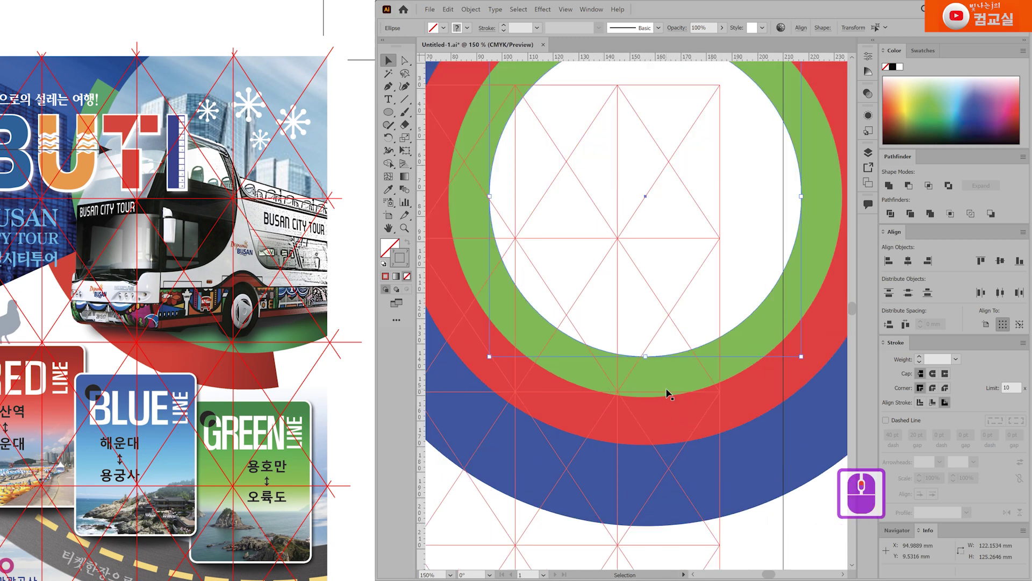
pyautogui.click(703, 531)
pyautogui.scroll(-3, 657, 496)
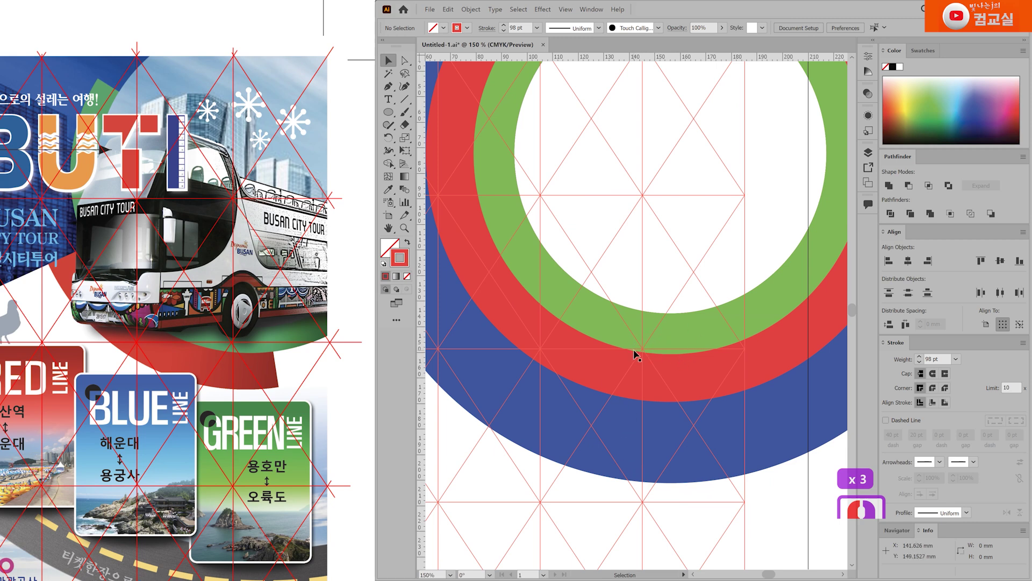
pyautogui.click(702, 521)
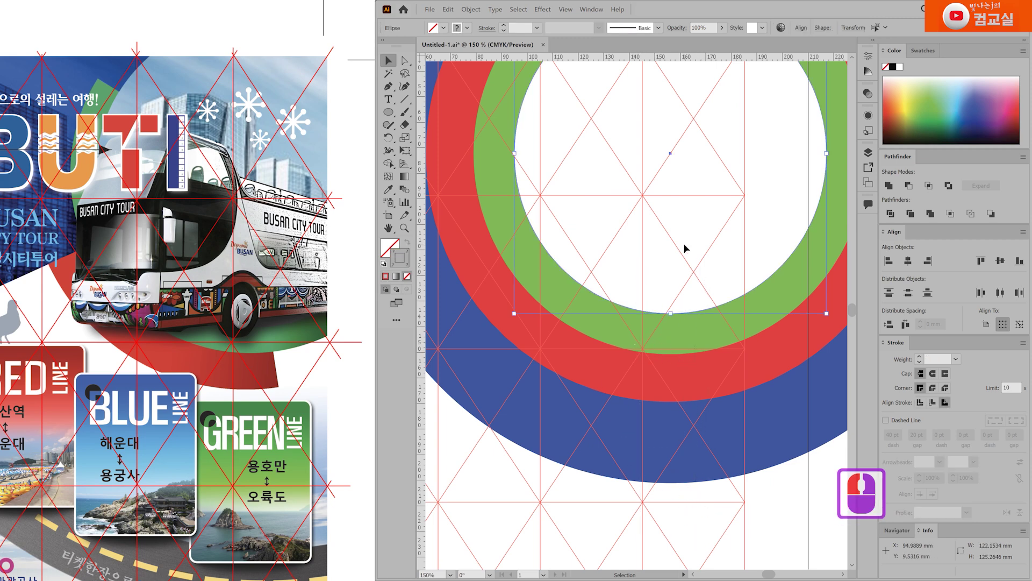
pyautogui.moveTo(671, 314); pyautogui.dragTo(671, 321)
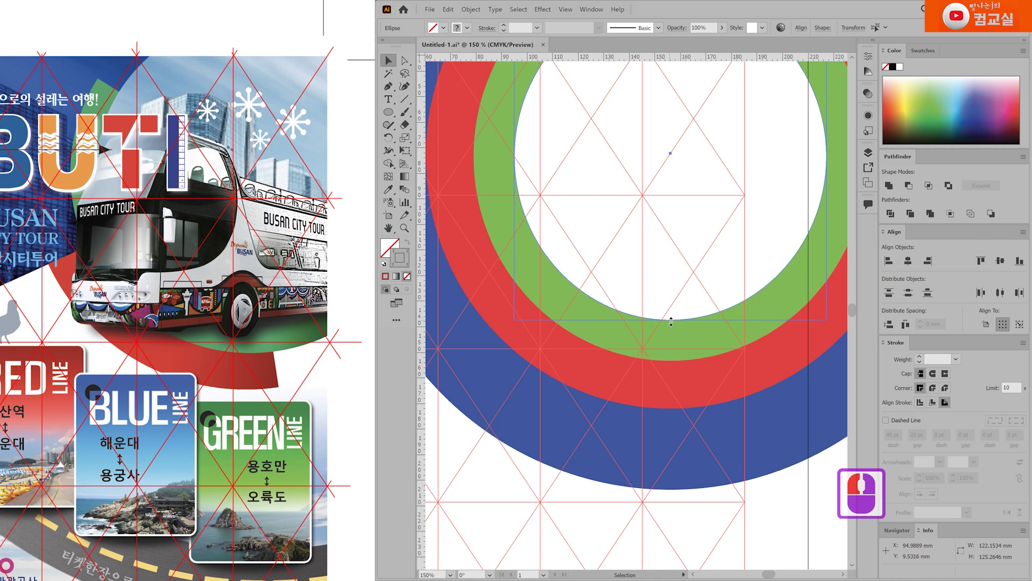
pyautogui.moveTo(671, 322); pyautogui.dragTo(671, 328)
pyautogui.hotkey('ctrl', '-')
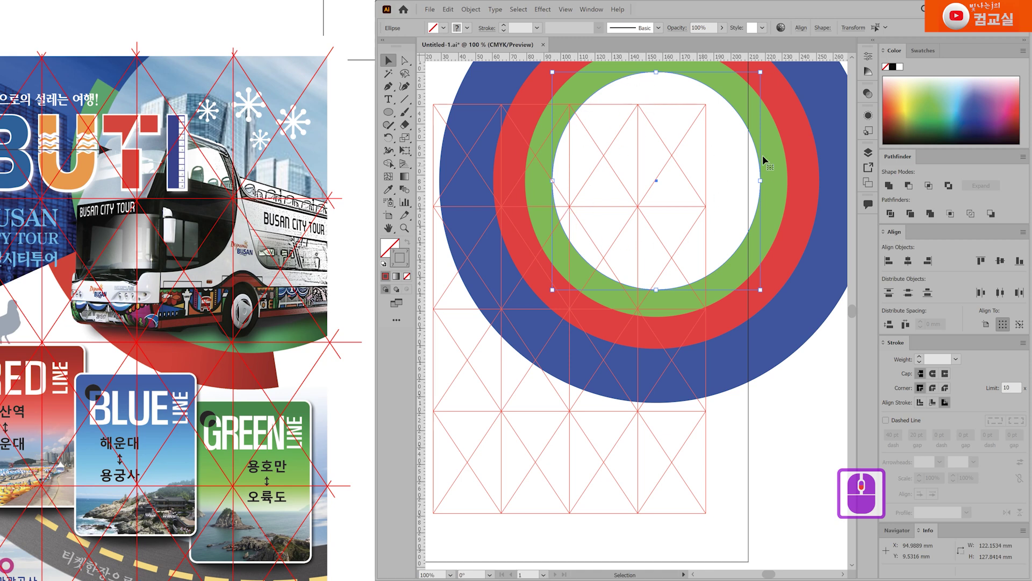
# Reduce the red ring's stroke weight to 96 pt
pyautogui.scroll(1, 654, 280)
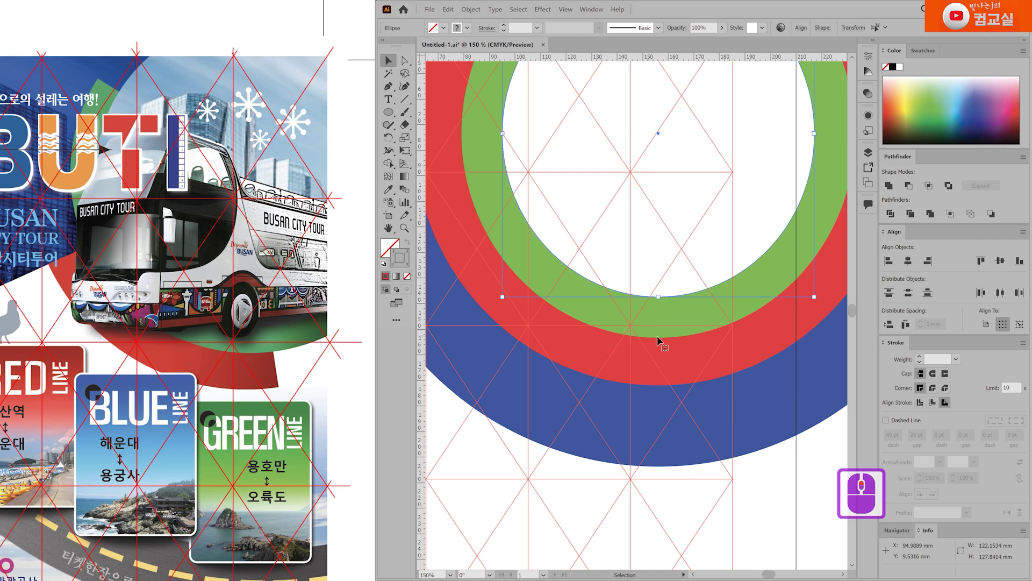
pyautogui.click(670, 348)
pyautogui.click(670, 349)
pyautogui.click(669, 348)
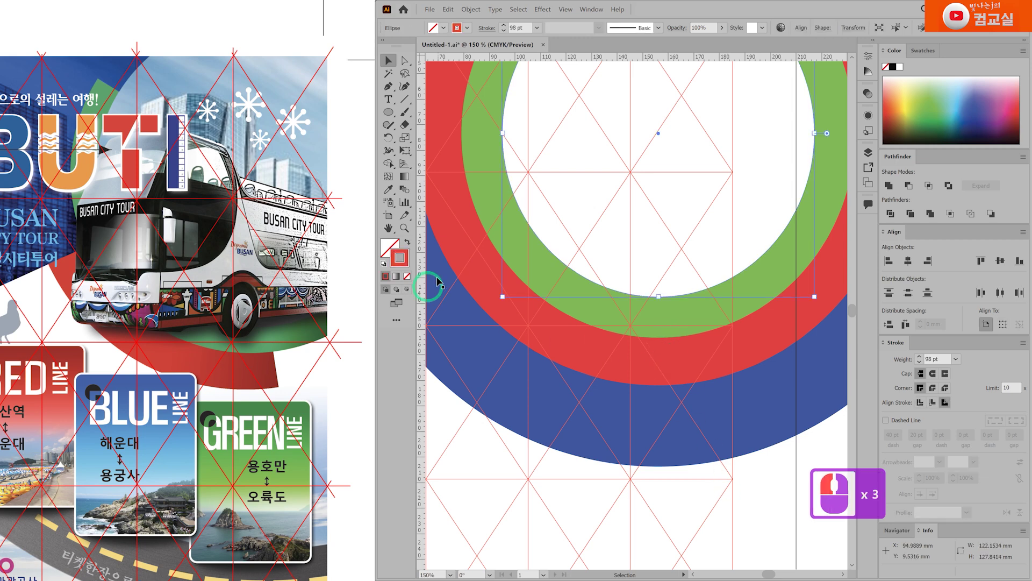
pyautogui.click(920, 362)
pyautogui.click(919, 362)
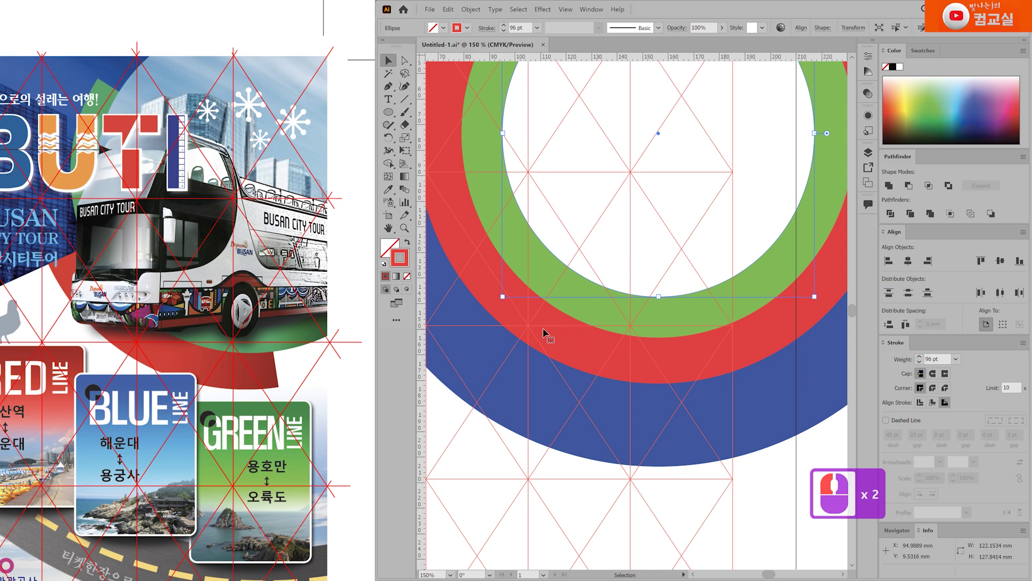
pyautogui.scroll(-1, 527, 242)
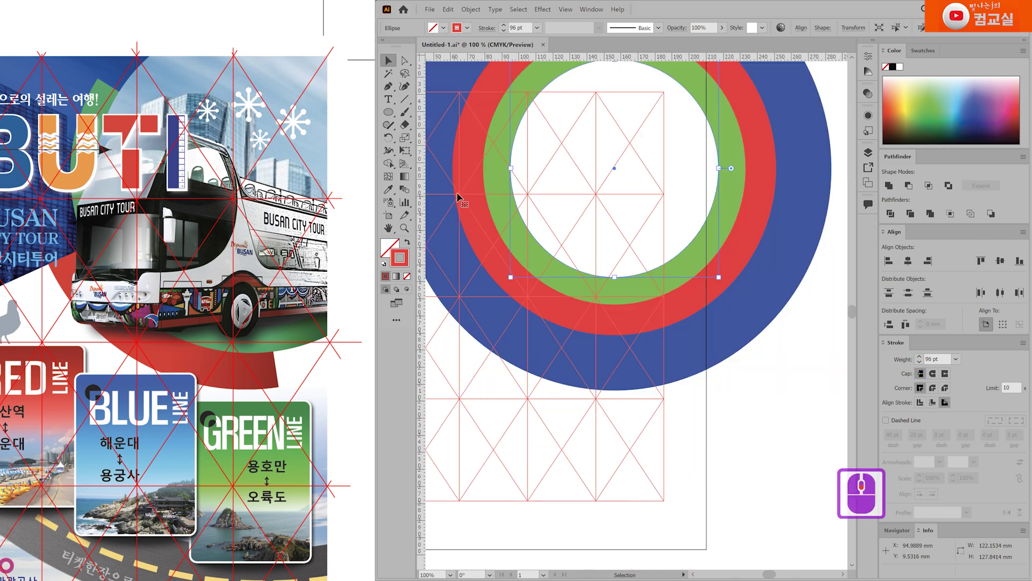
# Increase the blue ring's stroke weight to 196 pt so it reaches the grid's outer edge
pyautogui.doubleClick(709, 456)
pyautogui.moveTo(585, 164); pyautogui.dragTo(588, 166)
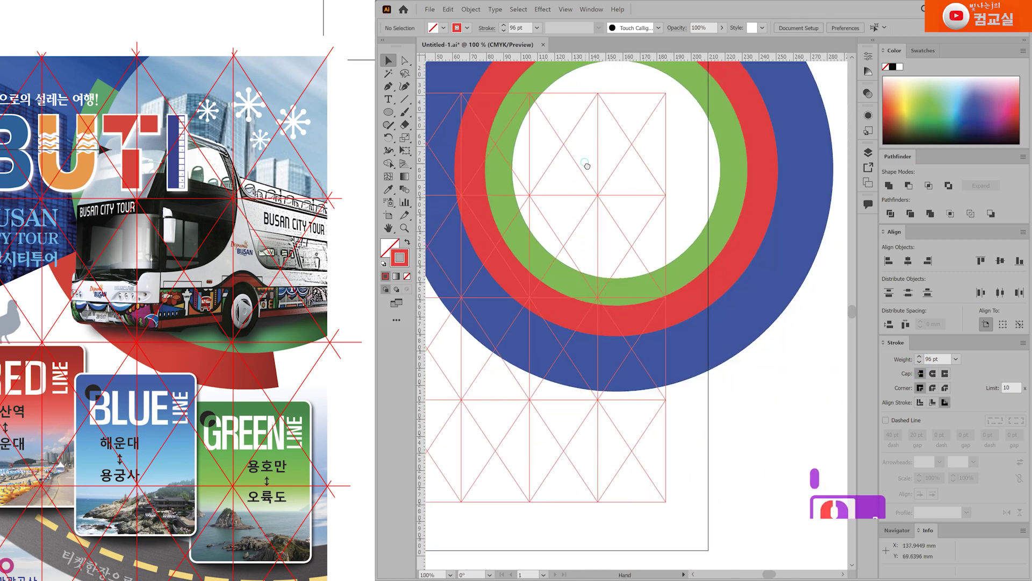
pyautogui.scroll(5, 587, 166)
pyautogui.hscroll(-3, 647, 240)
pyautogui.click(495, 293)
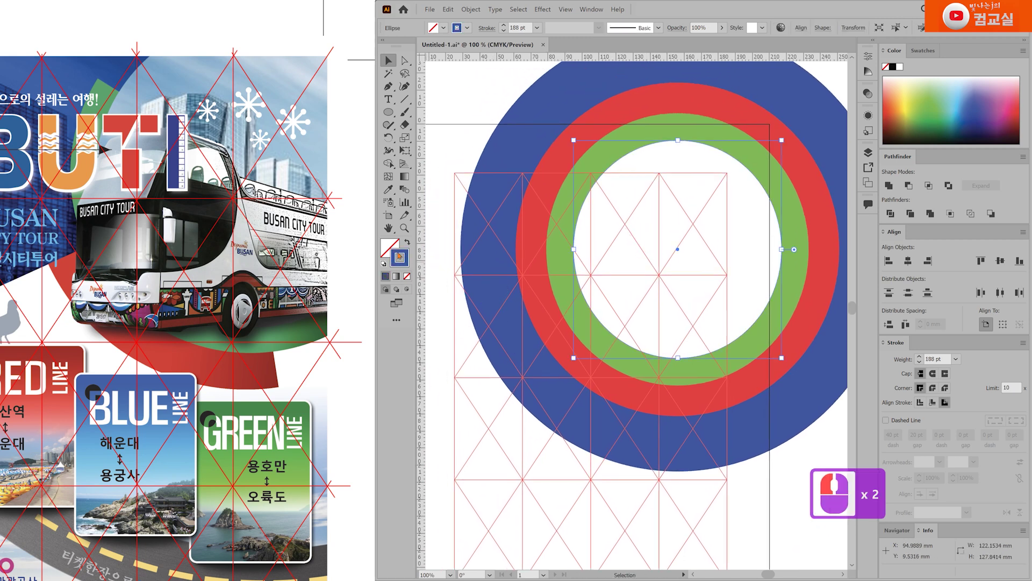
pyautogui.click(538, 268)
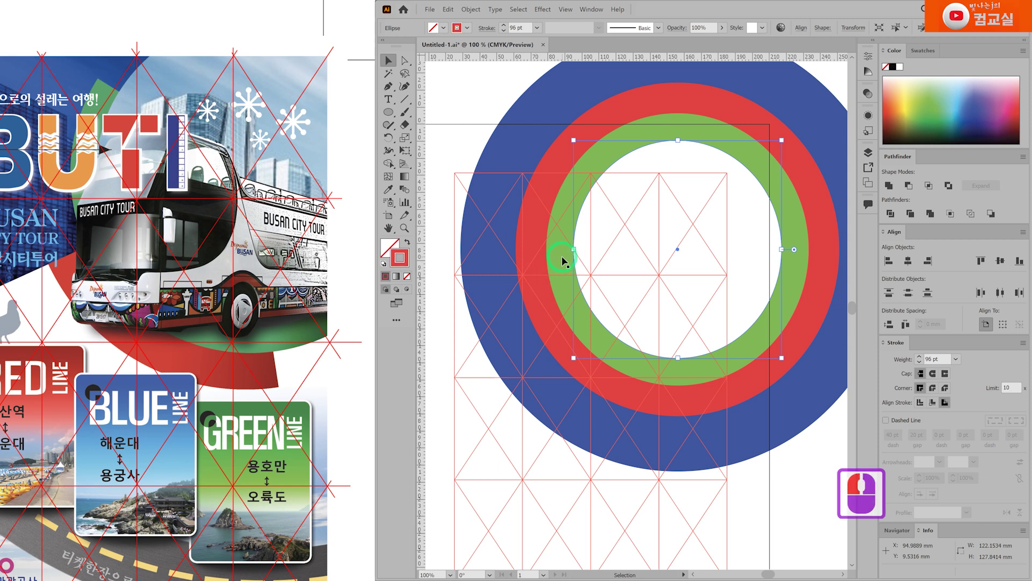
pyautogui.click(507, 263)
pyautogui.click(481, 269)
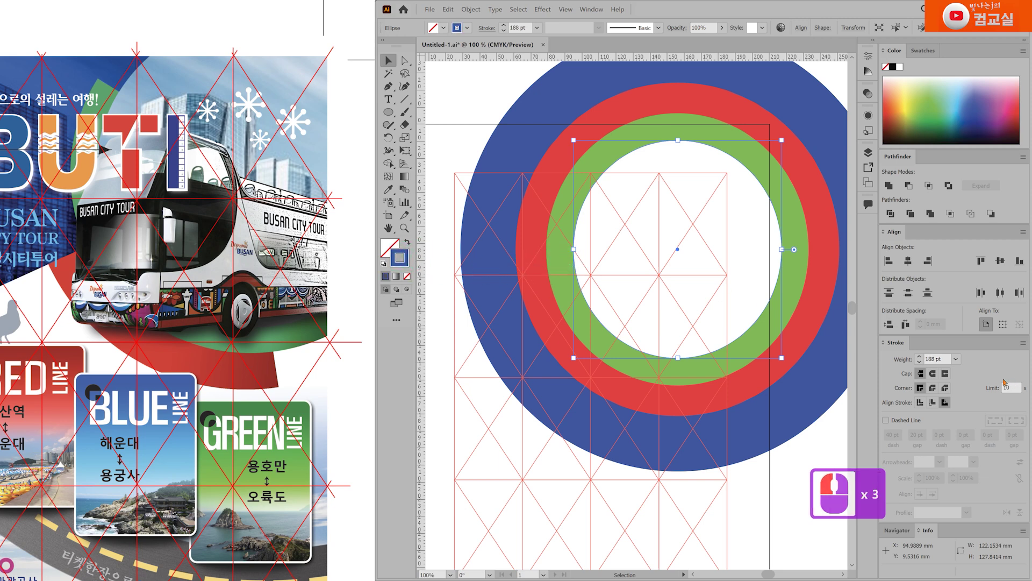
pyautogui.click(920, 356)
pyautogui.click(919, 356)
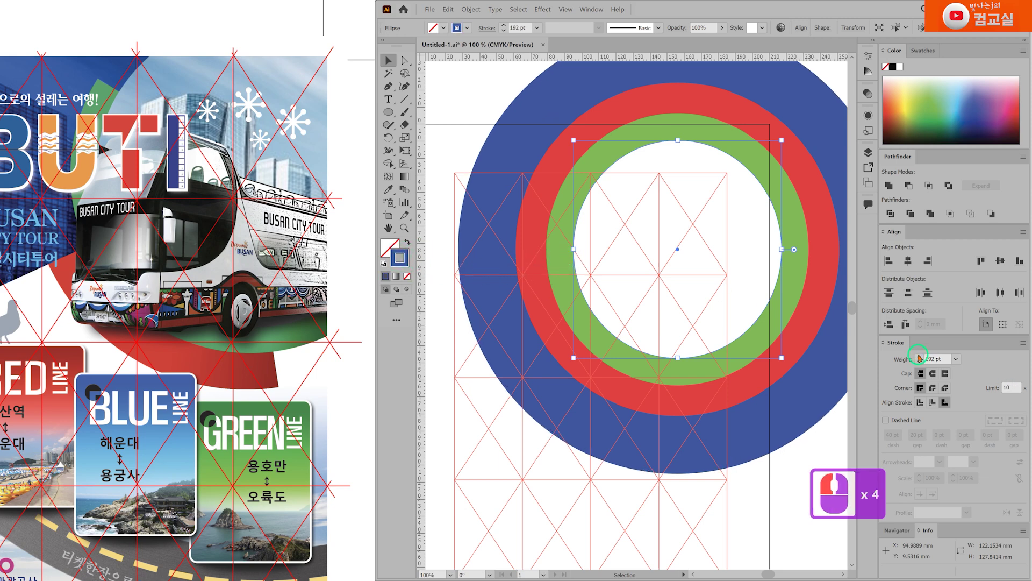
pyautogui.click(920, 357)
pyautogui.click(919, 357)
pyautogui.click(920, 356)
pyautogui.click(919, 357)
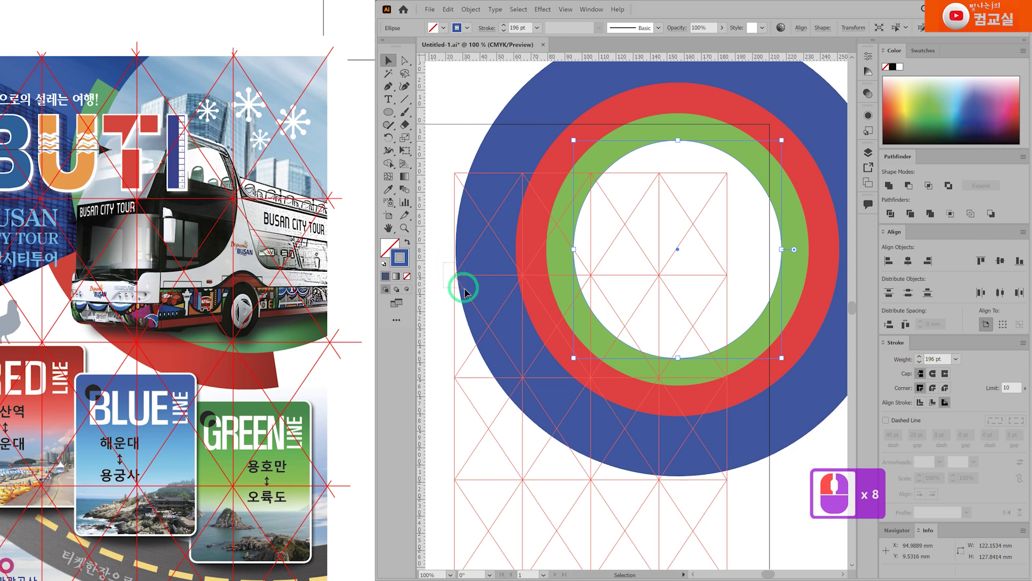
pyautogui.click(467, 291)
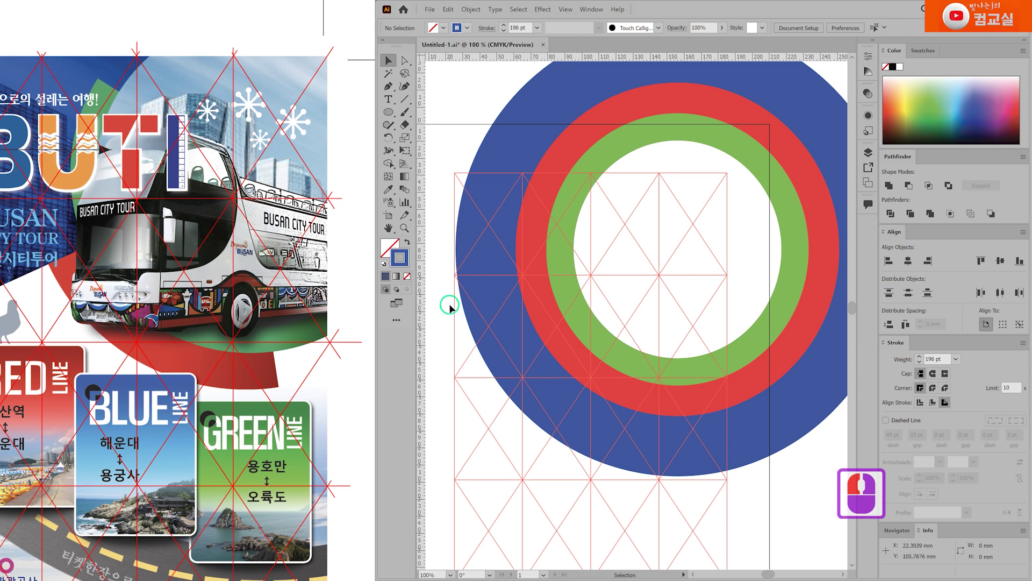
pyautogui.click(225, 395)
pyautogui.click(610, 519)
pyautogui.scroll(-1, 652, 376)
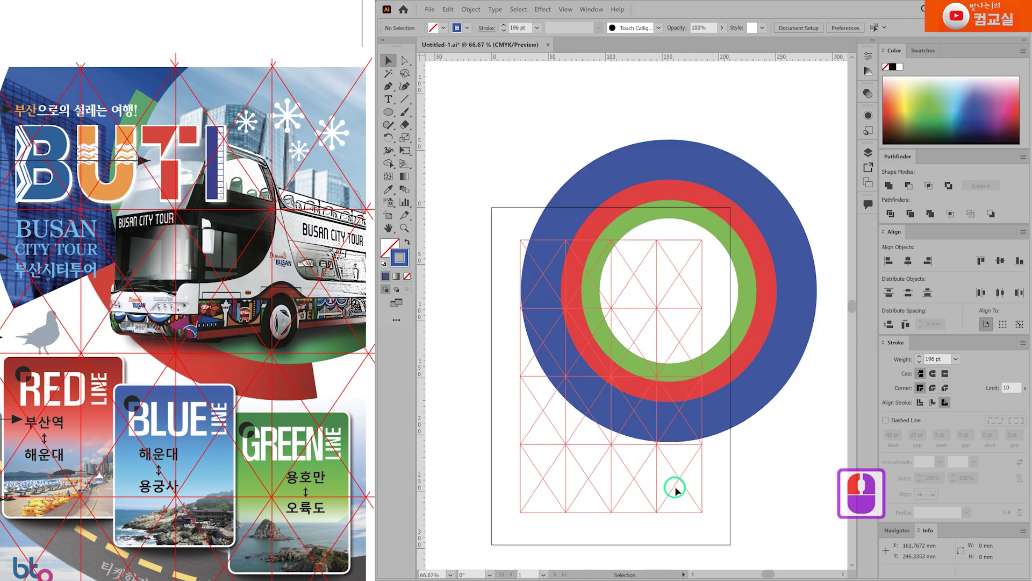
pyautogui.scroll(1, 682, 506)
pyautogui.scroll(-1, 691, 517)
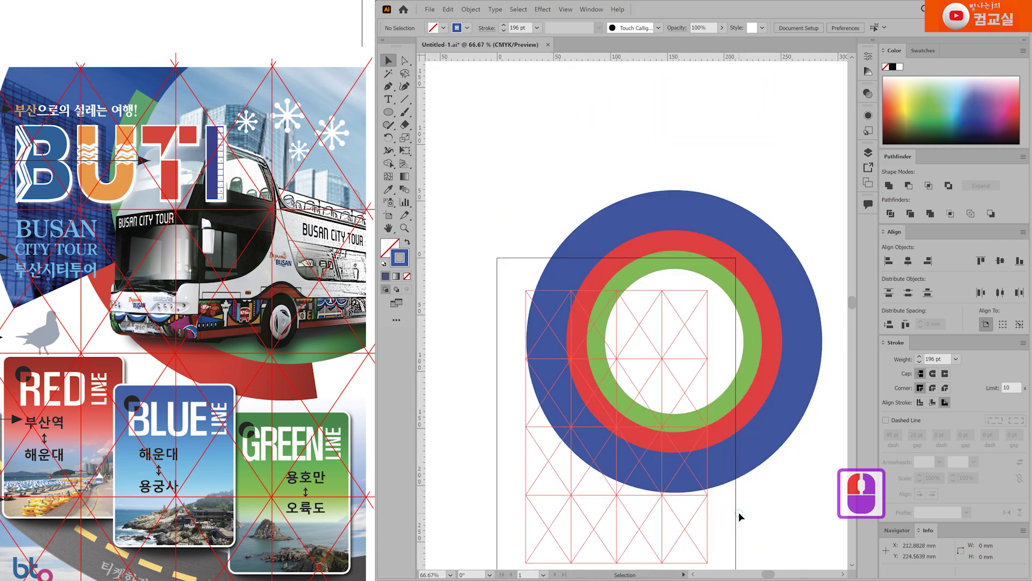
pyautogui.scroll(-1, 696, 440)
pyautogui.scroll(1, 509, 213)
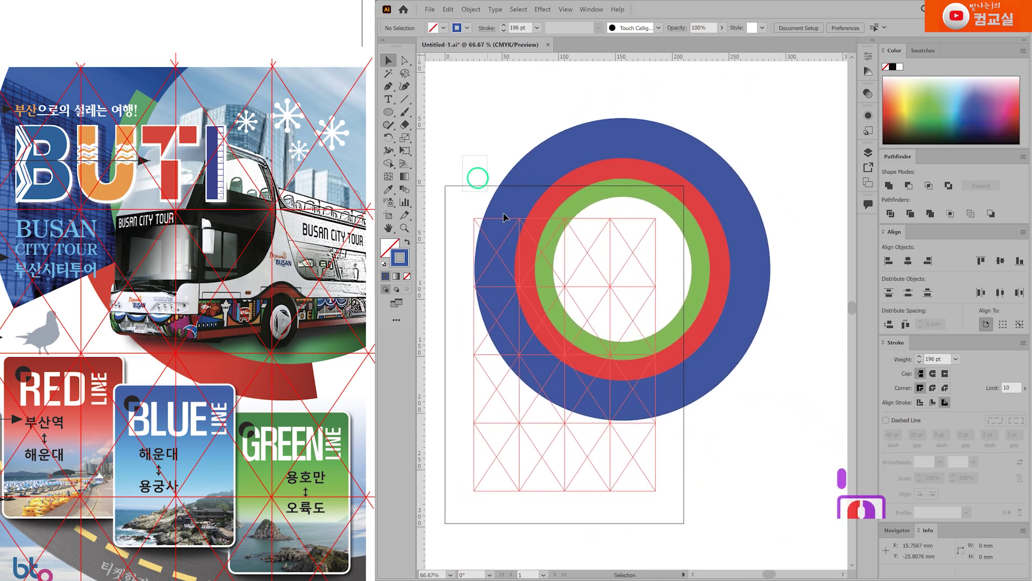
# Select the blue, red and green rings and expand their strokes into separate filled shapes
pyautogui.click(757, 304)
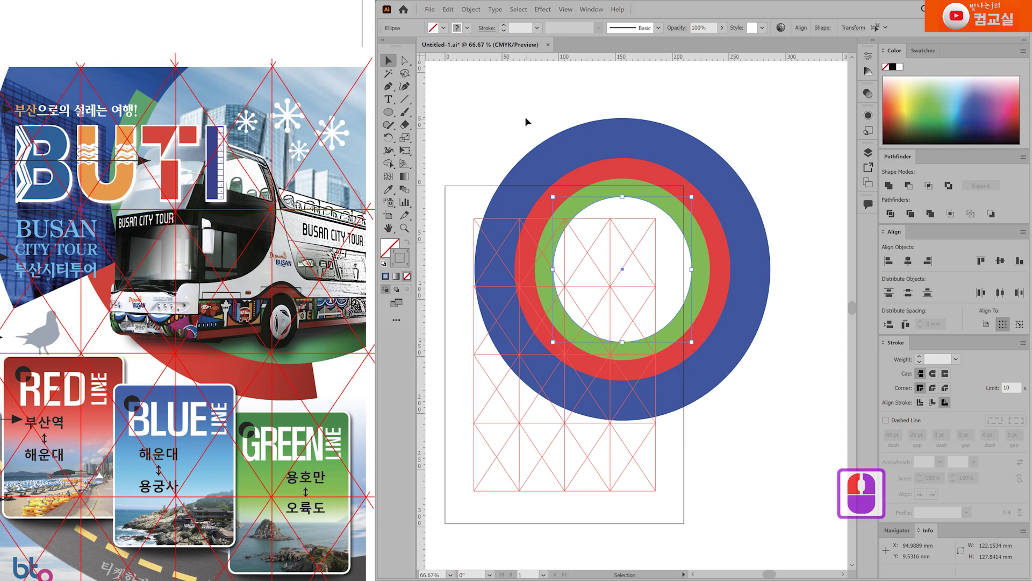
pyautogui.click(471, 9)
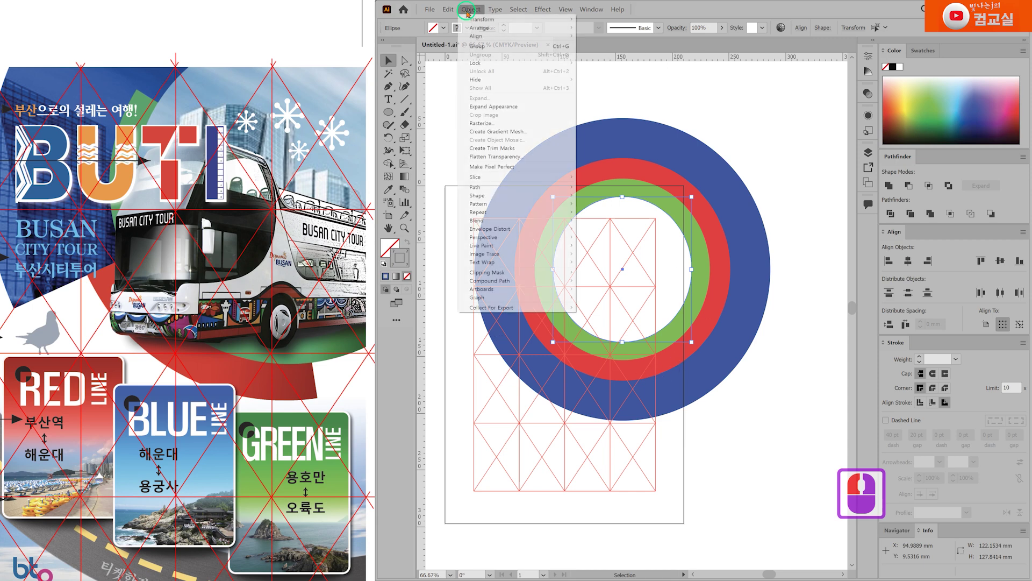
pyautogui.click(484, 107)
pyautogui.doubleClick(721, 357)
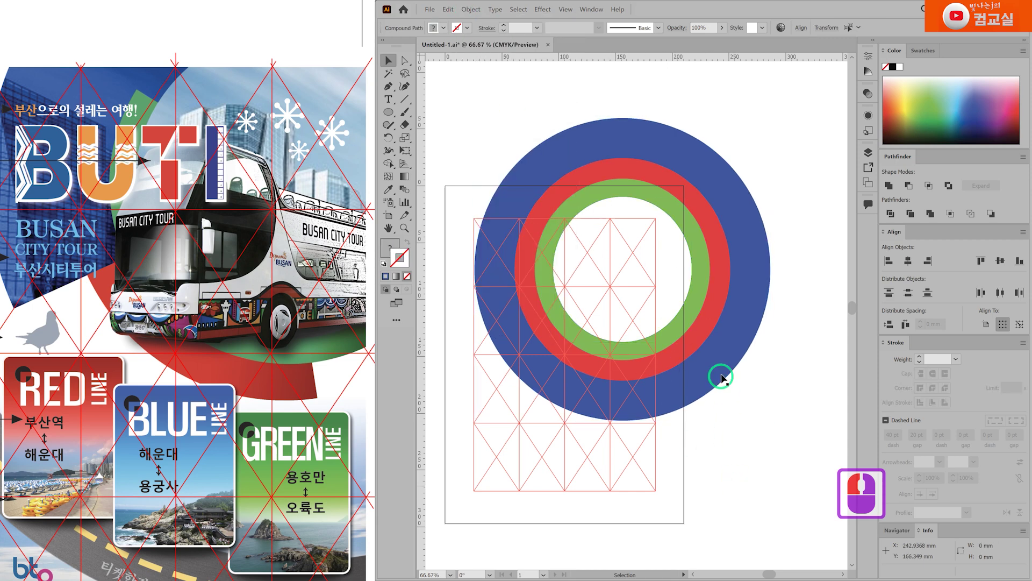
pyautogui.click(694, 302)
pyautogui.click(698, 315)
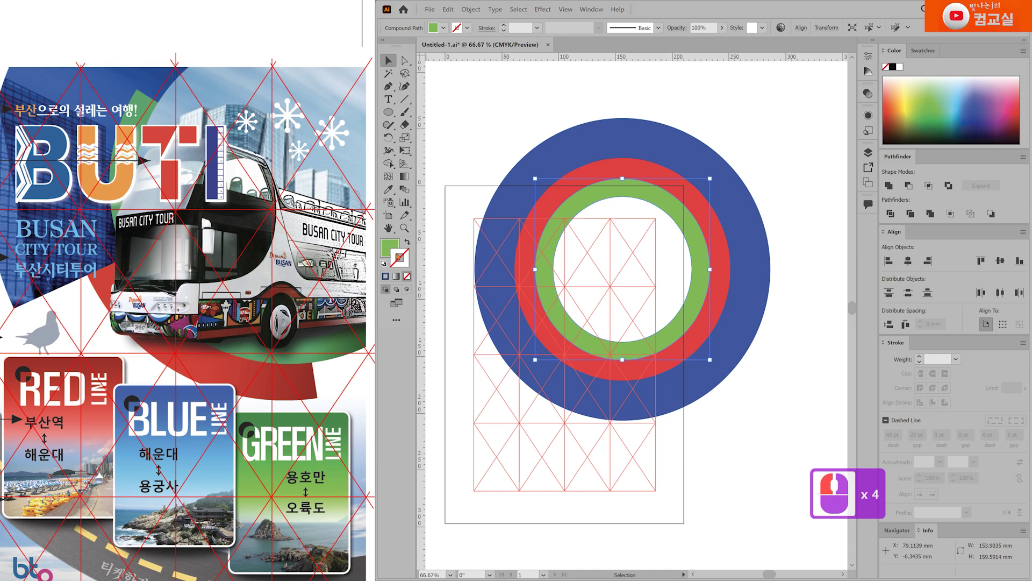
pyautogui.click(724, 471)
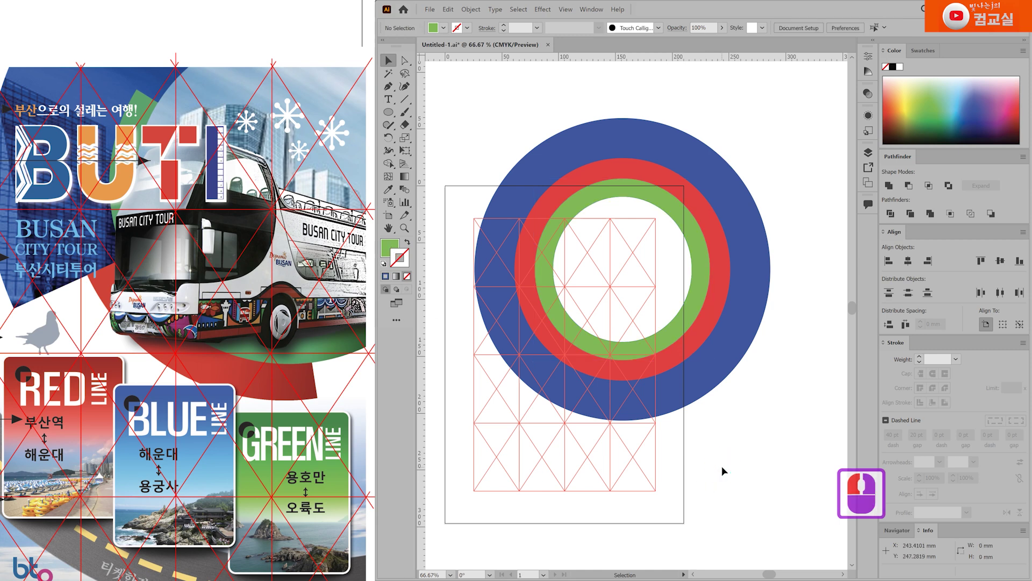
pyautogui.click(667, 396)
pyautogui.click(679, 464)
pyautogui.click(651, 423)
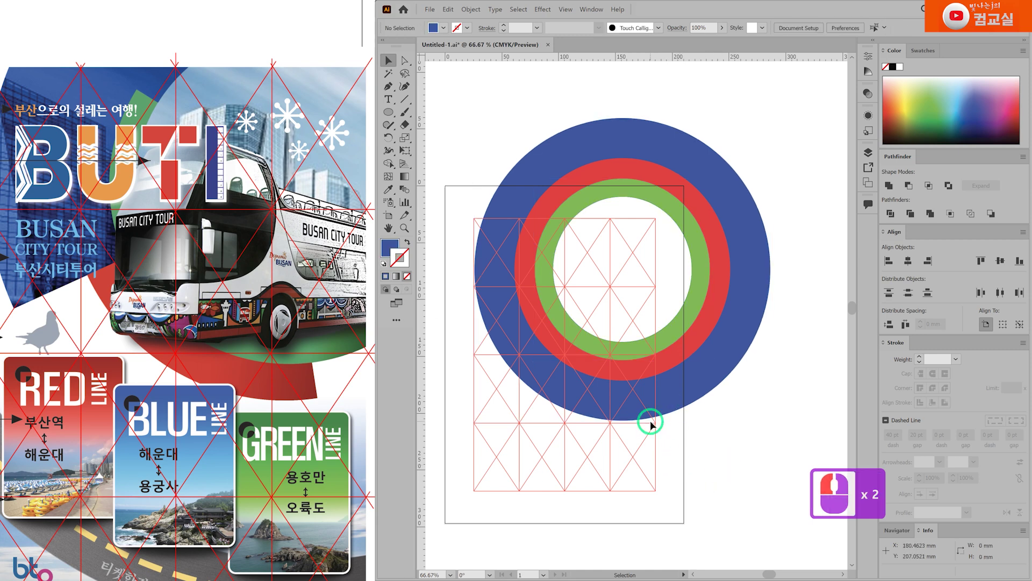
# Draw a blue rectangle about 294 mm wide across the tops of the rings, ending just above the grid
pyautogui.moveTo(596, 482); pyautogui.dragTo(626, 480)
pyautogui.moveTo(388, 111); pyautogui.dragTo(423, 113)
pyautogui.moveTo(482, 72)
pyautogui.mouseDown()
pyautogui.moveTo(802, 166)
pyautogui.moveTo(811, 207)
pyautogui.moveTo(807, 141)
pyautogui.moveTo(816, 206)
pyautogui.mouseUp()
pyautogui.hscroll(10, 822, 313)
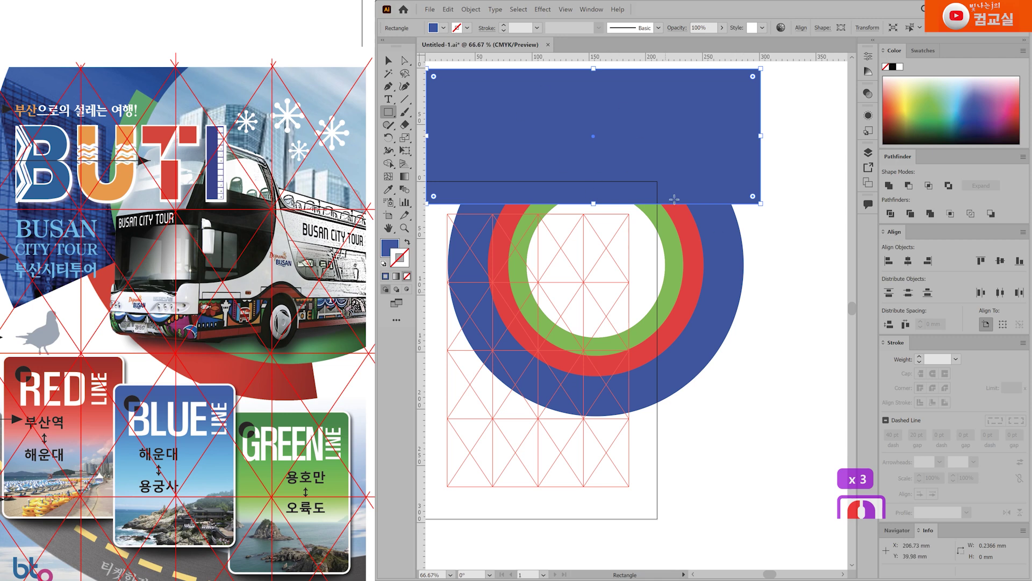
pyautogui.scroll(-1, 740, 264)
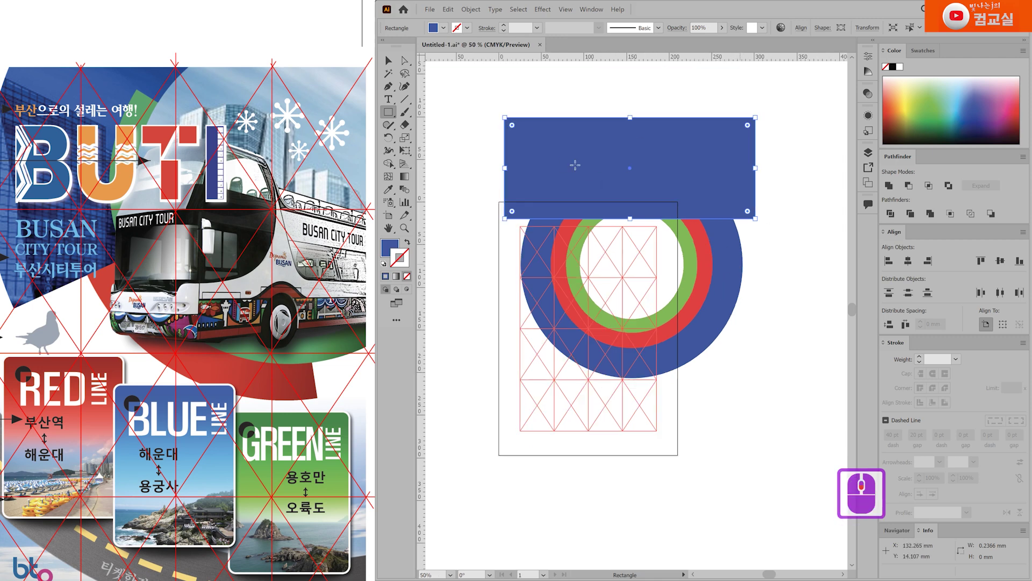
# Select the rectangle with all three rings and use Shape Builder to remove the rectangle and every ring part under it
pyautogui.press('v')
pyautogui.click(480, 145)
pyautogui.moveTo(480, 145); pyautogui.dragTo(718, 332)
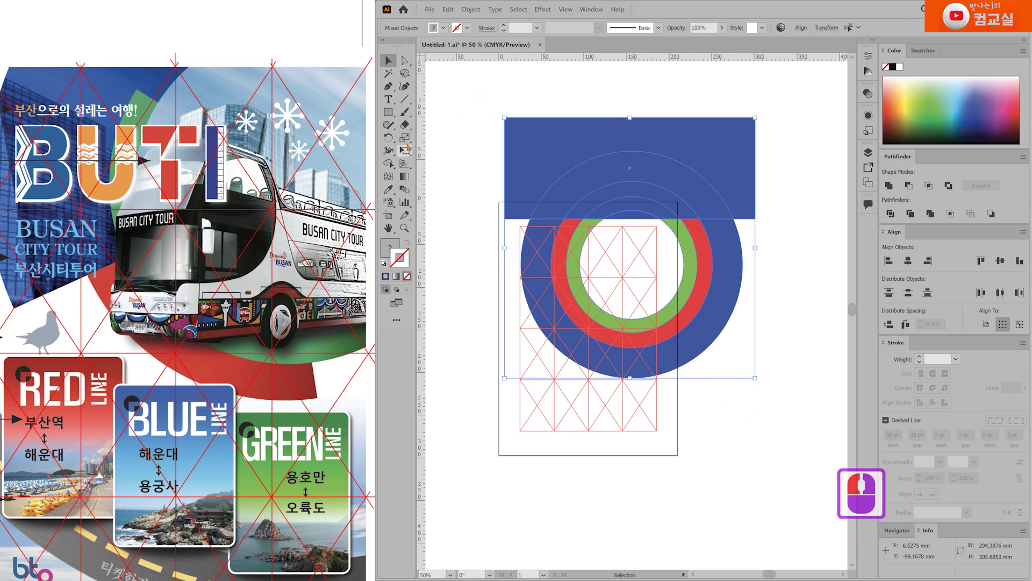
pyautogui.click(397, 161)
pyautogui.scroll(1, 582, 185)
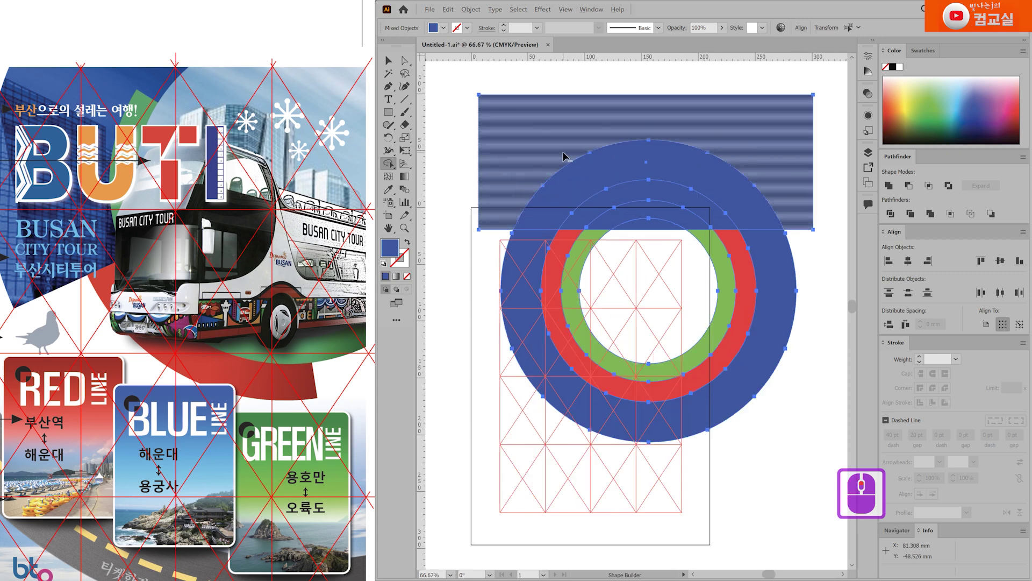
pyautogui.keyDown('alt'); pyautogui.click(586, 168); pyautogui.keyUp('alt')
pyautogui.keyDown('alt'); pyautogui.click(645, 209); pyautogui.keyUp('alt')
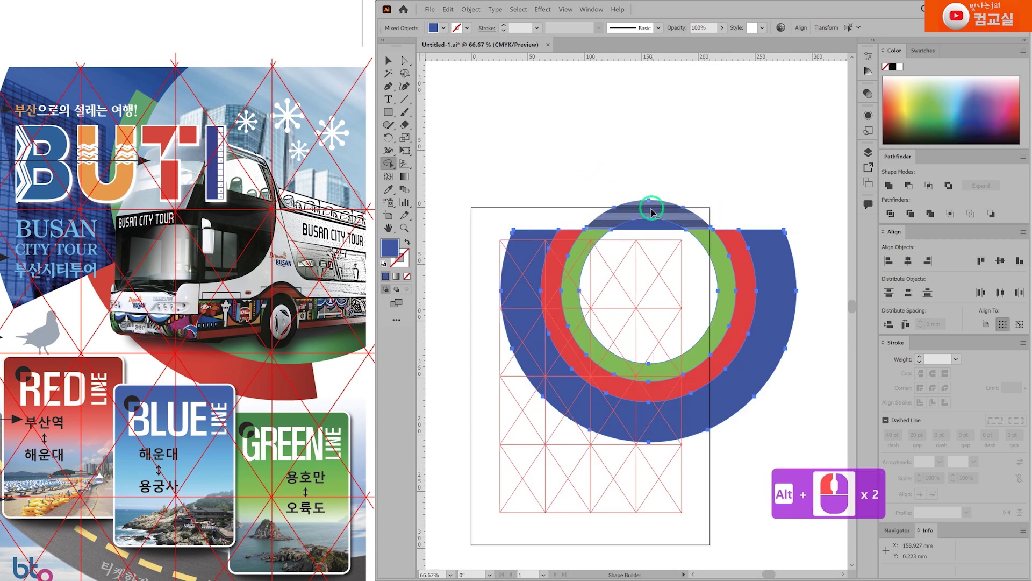
pyautogui.keyDown('alt'); pyautogui.click(652, 219); pyautogui.keyUp('alt')
pyautogui.keyDown('alt'); pyautogui.click(648, 232); pyautogui.keyUp('alt')
pyautogui.scroll(-1, 793, 328)
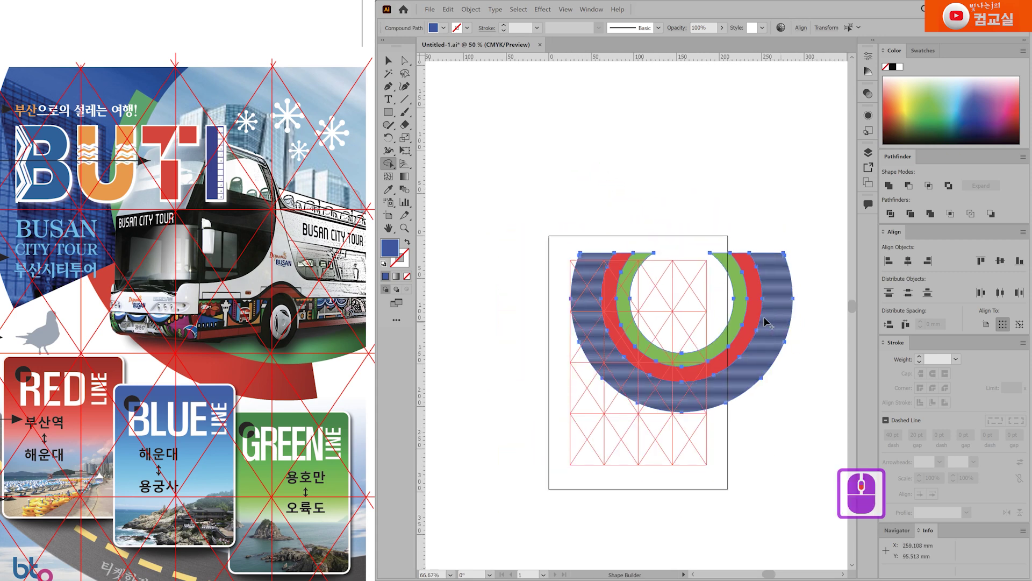
# Draw a rectangle about 114 by 280 mm covering the rings beyond the artboard's right edge
pyautogui.click(389, 112)
pyautogui.click(822, 227)
pyautogui.moveTo(822, 226); pyautogui.dragTo(729, 446)
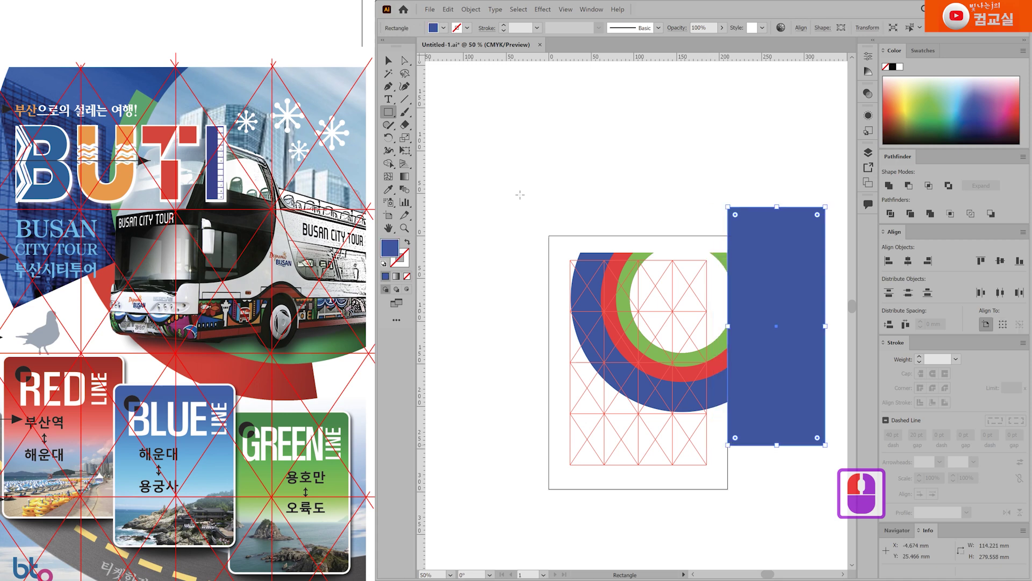
# Trim the three rings at the artboard's right edge by deleting the side rectangle and the covered ring parts with Shape Builder
pyautogui.press('v')
pyautogui.moveTo(559, 208); pyautogui.dragTo(710, 473)
pyautogui.hotkey('shift', 'm')
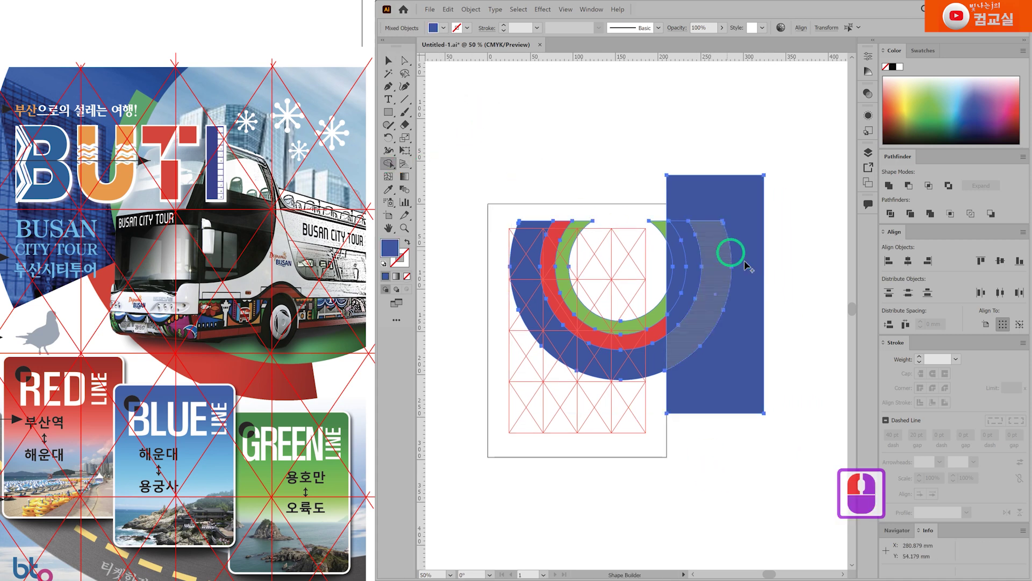
pyautogui.keyDown('alt'); pyautogui.click(747, 266); pyautogui.keyUp('alt')
pyautogui.keyDown('alt'); pyautogui.click(702, 260); pyautogui.keyUp('alt')
pyautogui.keyDown('alt'); pyautogui.click(686, 253); pyautogui.keyUp('alt')
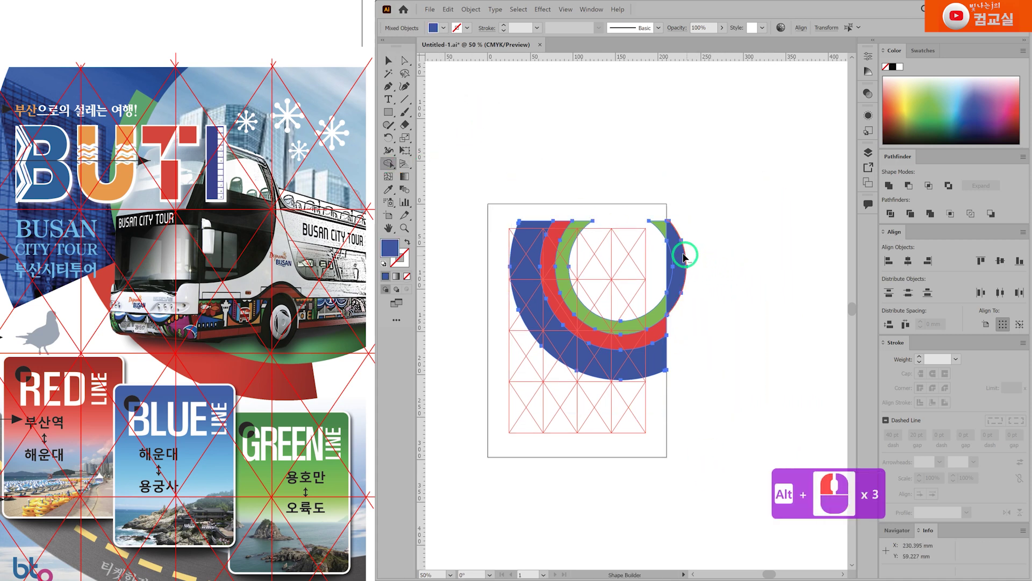
pyautogui.keyDown('alt'); pyautogui.click(671, 262); pyautogui.keyUp('alt')
pyautogui.keyDown('alt'); pyautogui.click(670, 246); pyautogui.keyUp('alt')
pyautogui.keyDown('alt'); pyautogui.click(661, 229); pyautogui.keyUp('alt')
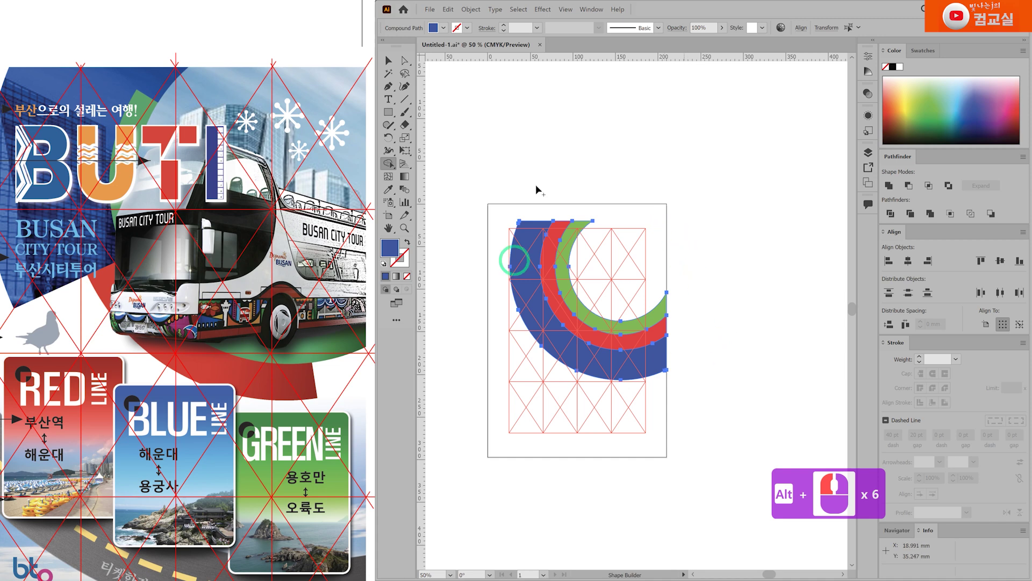
pyautogui.click(389, 60)
pyautogui.moveTo(583, 417); pyautogui.dragTo(618, 392)
pyautogui.click(576, 293)
pyautogui.scroll(1, 556, 251)
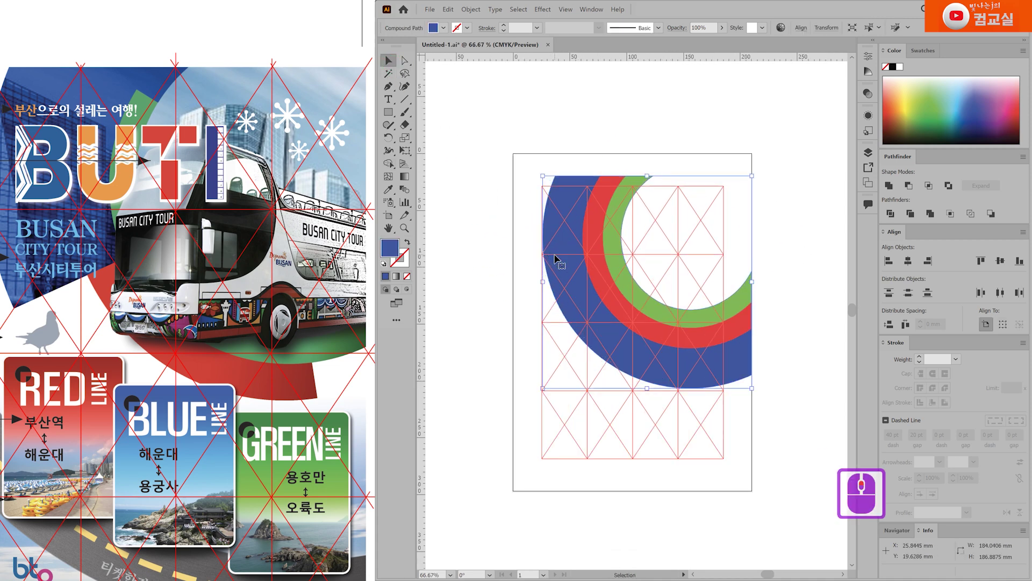
pyautogui.rightClick(558, 247)
pyautogui.click(495, 272)
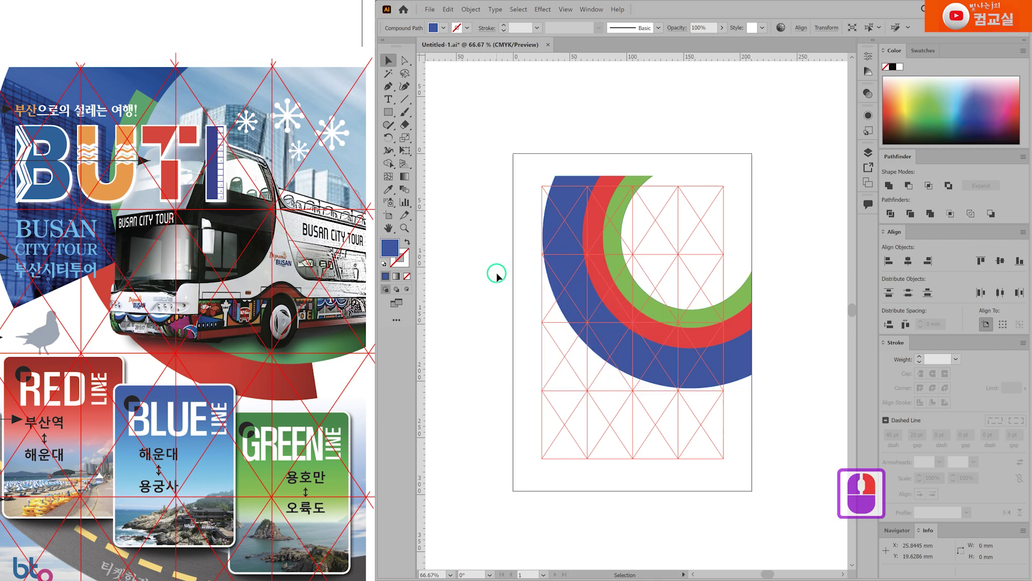
pyautogui.doubleClick(559, 253)
# Draw a pale yellow five-sided Pen shape over the arcs' lower part, its upper edge slanting up from the blue arc's outer edge
pyautogui.click(388, 86)
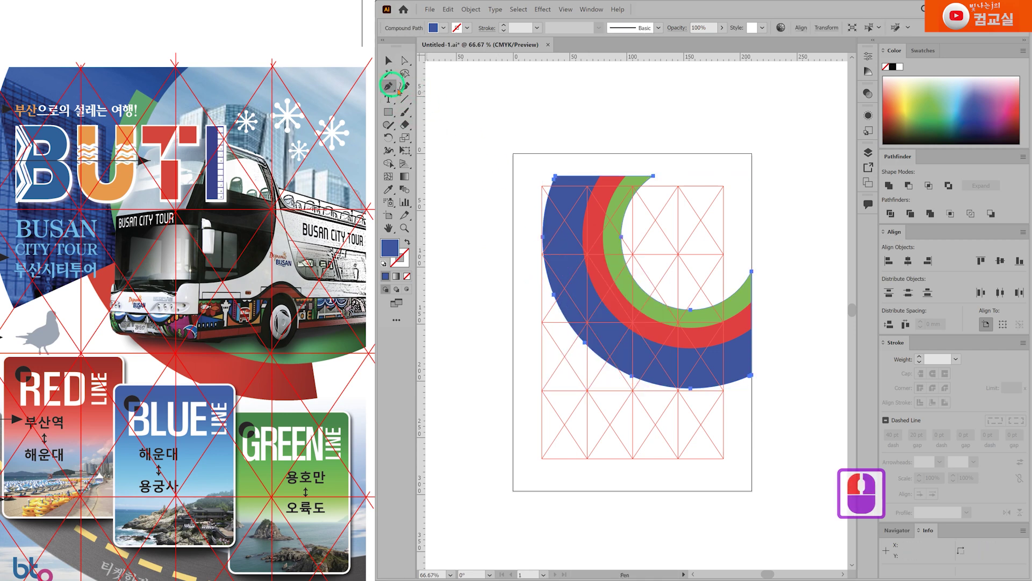
pyautogui.click(141, 114)
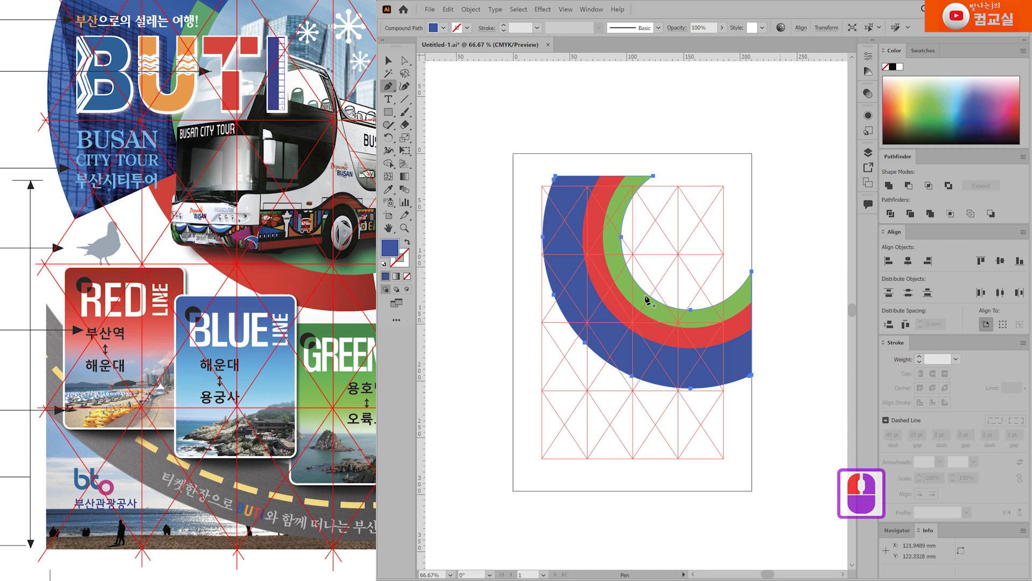
pyautogui.scroll(1, 578, 300)
pyautogui.keyDown('ctrl'); pyautogui.click(526, 211); pyautogui.keyUp('ctrl')
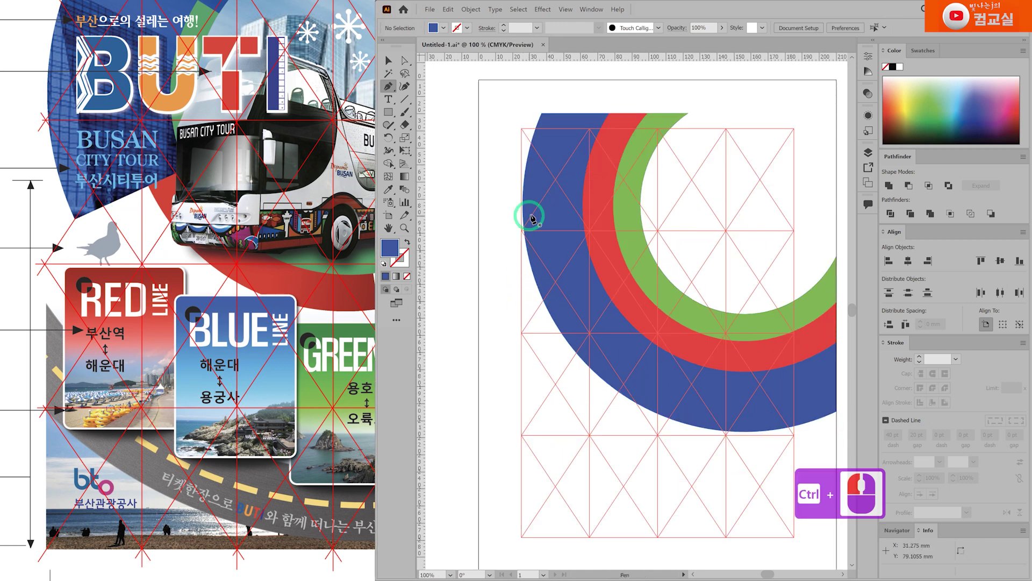
pyautogui.click(911, 89)
pyautogui.click(527, 309)
pyautogui.click(690, 237)
pyautogui.scroll(-1, 690, 238)
pyautogui.click(814, 232)
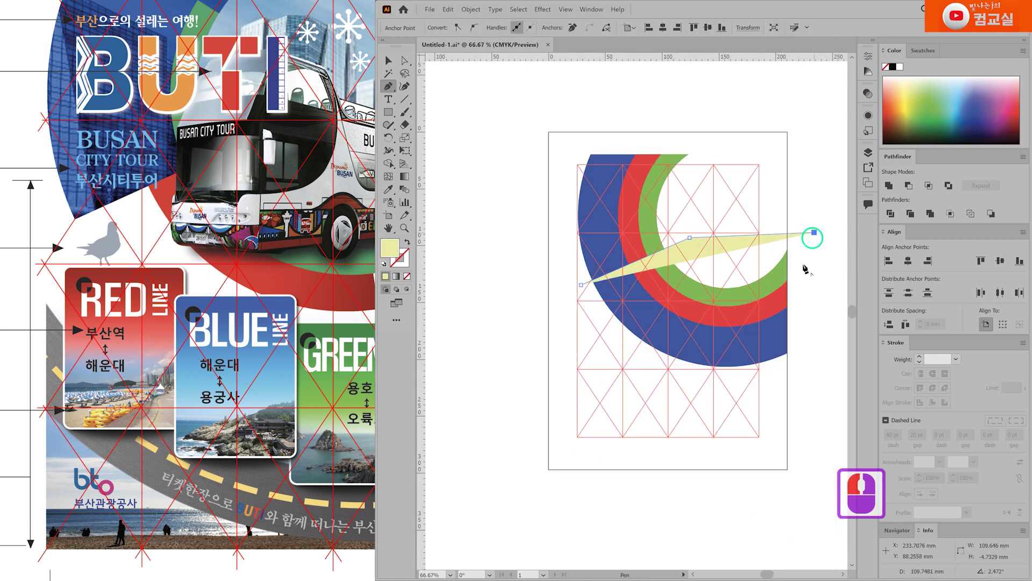
pyautogui.click(812, 408)
pyautogui.click(594, 369)
pyautogui.click(582, 285)
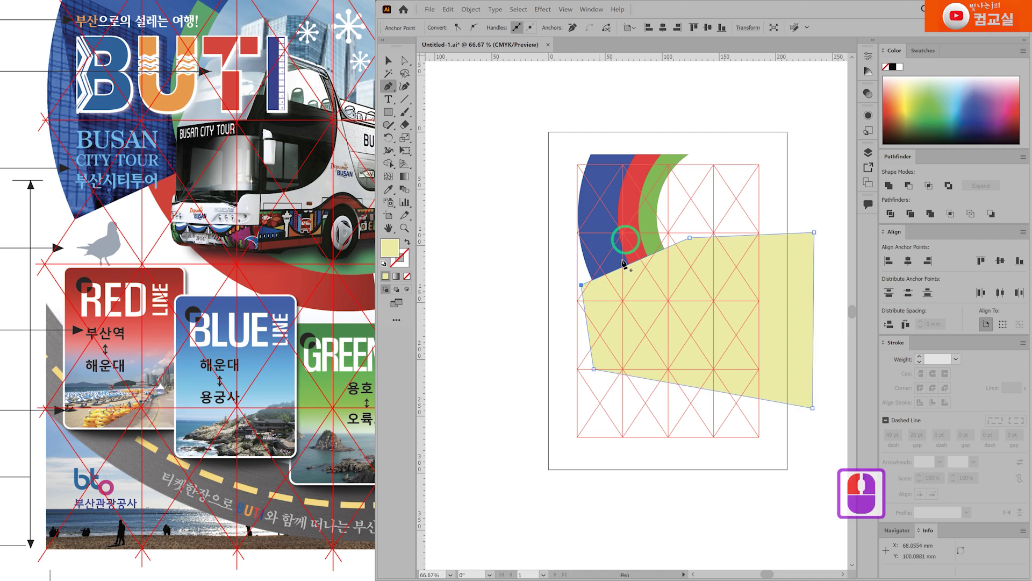
# Subtract the yellow shape from the blue arc with Minus Front, keeping only the blue arc's upper-left section
pyautogui.scroll(1, 660, 281)
pyautogui.press('v')
pyautogui.click(521, 191)
pyautogui.click(622, 328)
pyautogui.keyDown('shift'); pyautogui.click(573, 163); pyautogui.keyUp('shift')
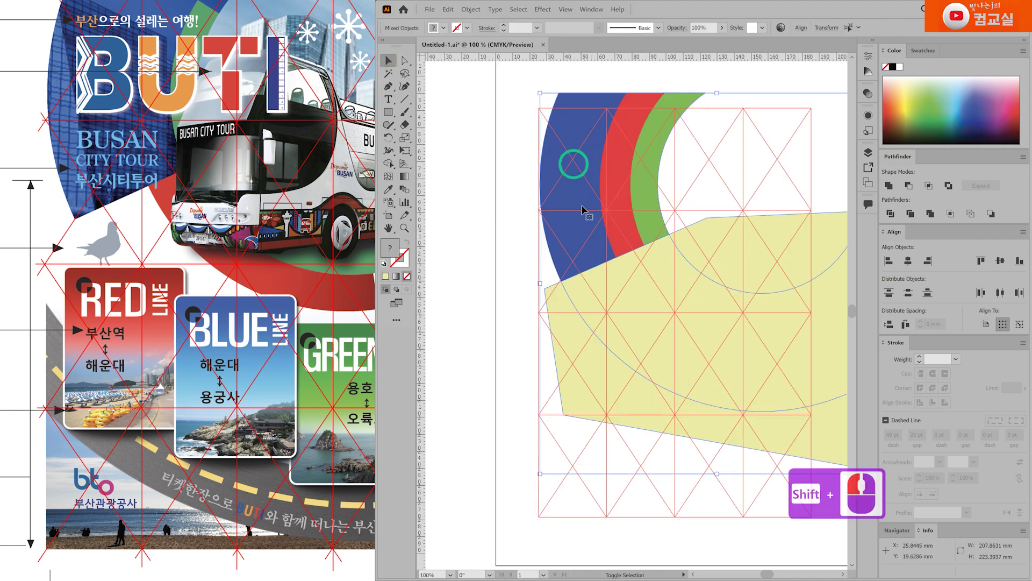
pyautogui.click(909, 186)
pyautogui.click(638, 403)
# Send the blue arc to the back, followed by the red arc, so that blue overlaps red
pyautogui.moveTo(694, 398); pyautogui.dragTo(613, 429)
pyautogui.click(557, 234)
pyautogui.hotkey('ctrl', 'shift', '[')
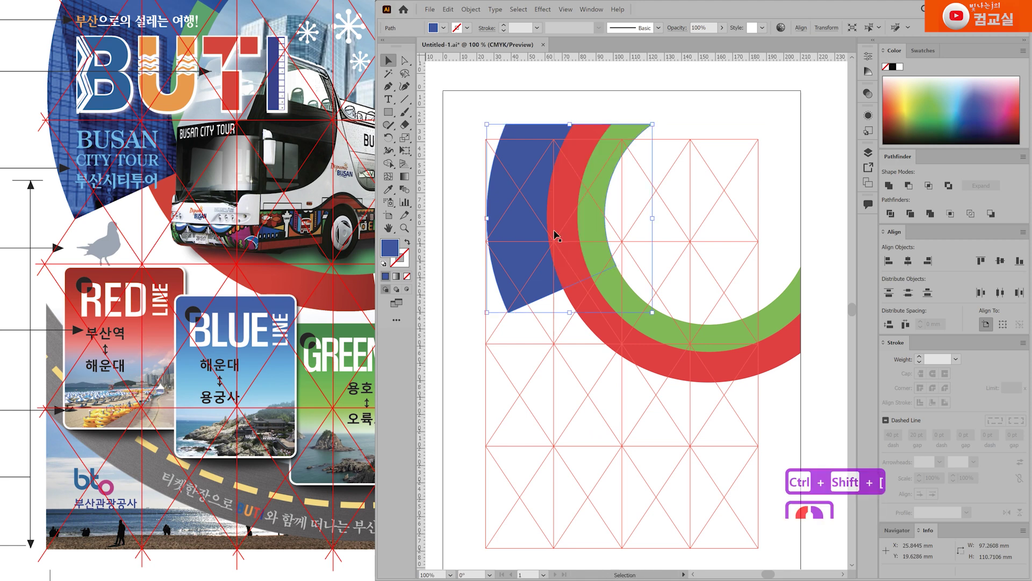
pyautogui.moveTo(641, 421); pyautogui.dragTo(611, 421)
pyautogui.click(594, 340)
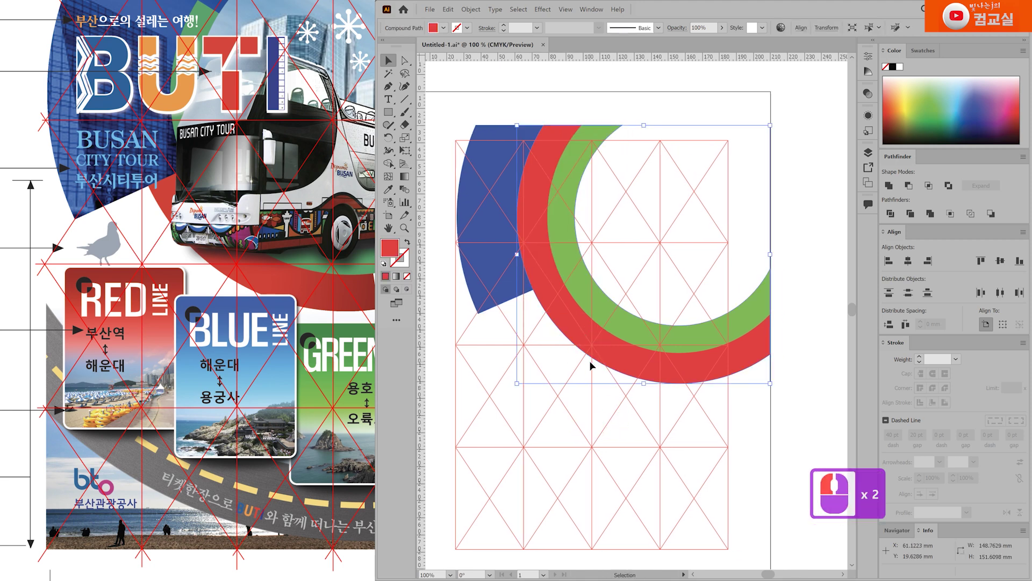
pyautogui.hotkey('ctrl', 'shift', '[')
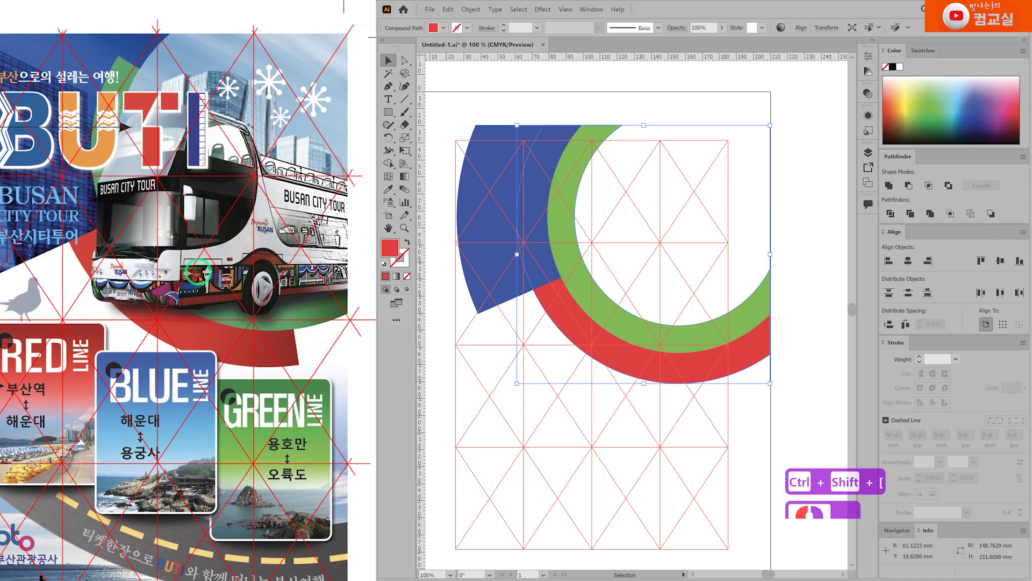
# Draw a yellow four-sided Pen shape about 75 × 99 mm over the red arc's right end, its left edge cutting across the band
pyautogui.click(347, 338)
pyautogui.moveTo(288, 378); pyautogui.dragTo(268, 351)
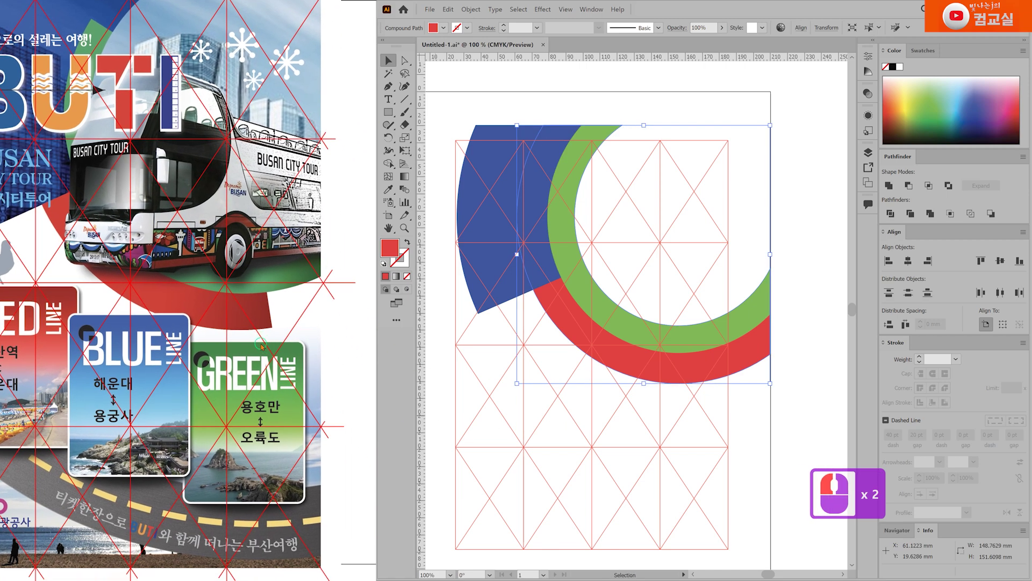
pyautogui.click(728, 425)
pyautogui.moveTo(732, 427); pyautogui.dragTo(634, 405)
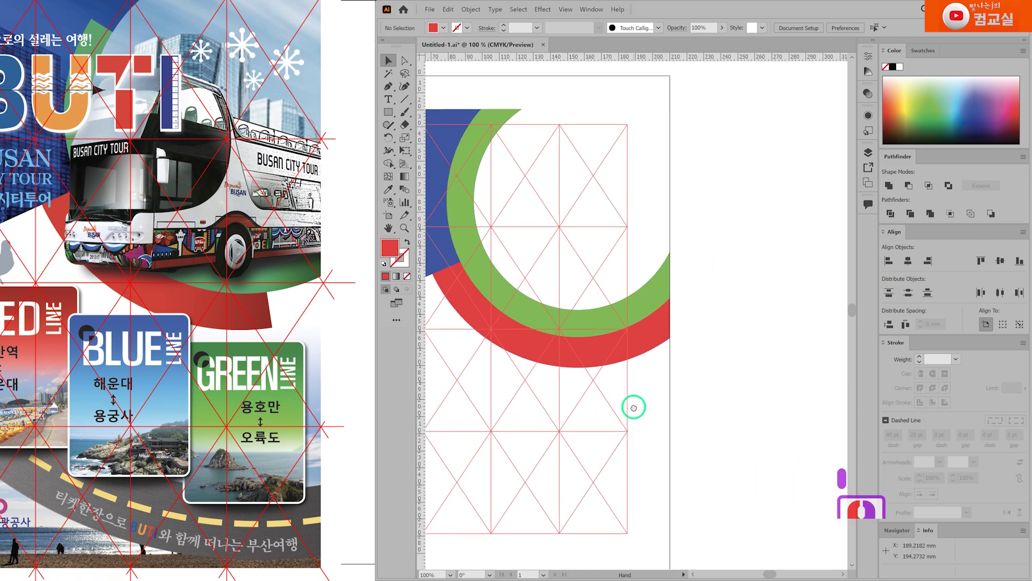
pyautogui.click(387, 88)
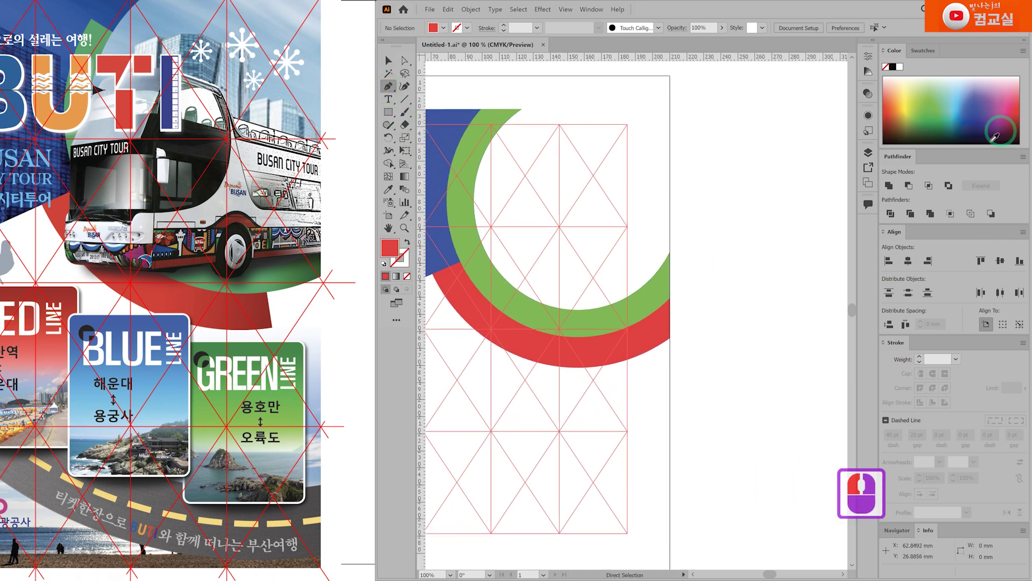
pyautogui.click(906, 97)
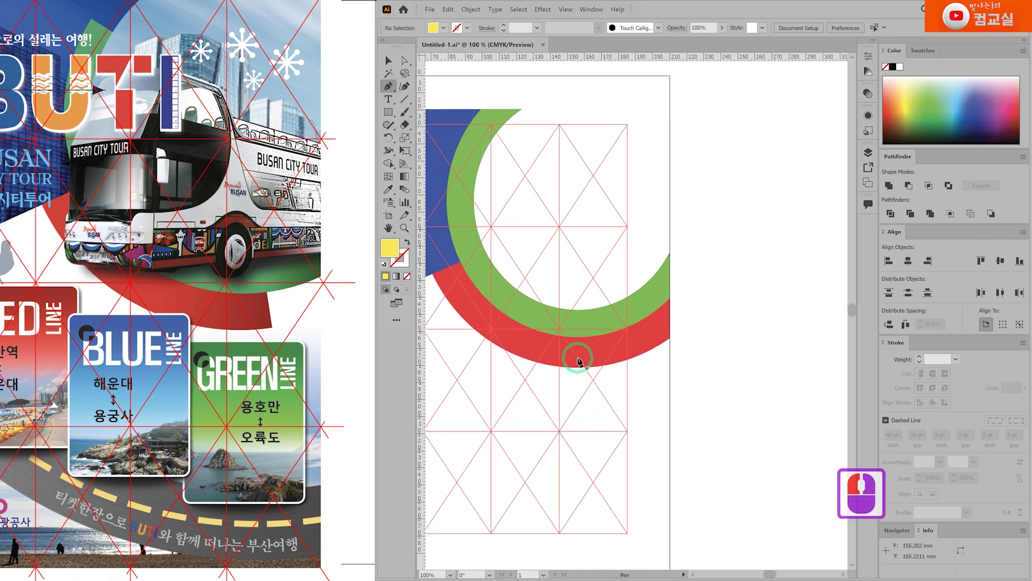
pyautogui.scroll(1, 596, 375)
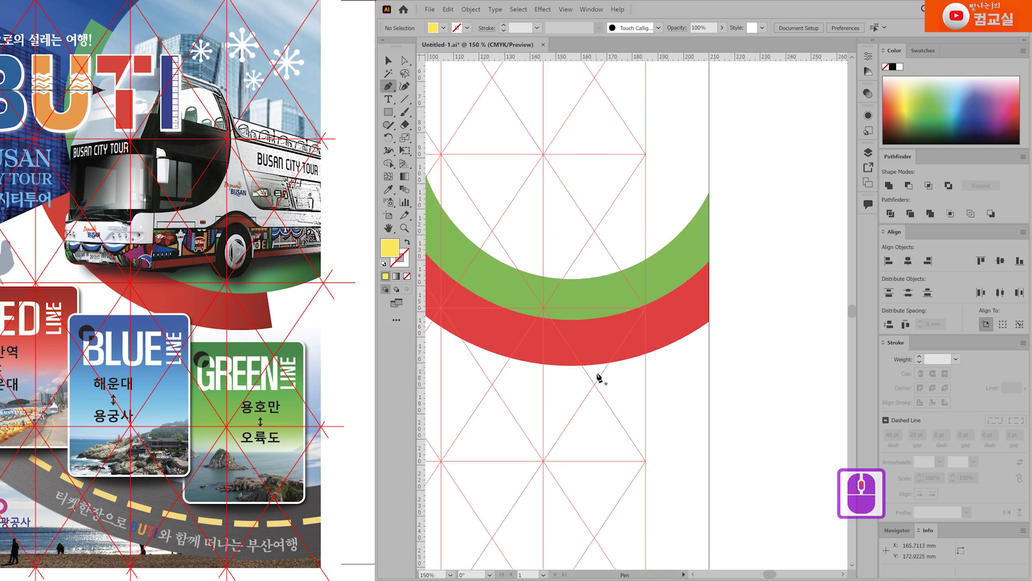
pyautogui.click(597, 373)
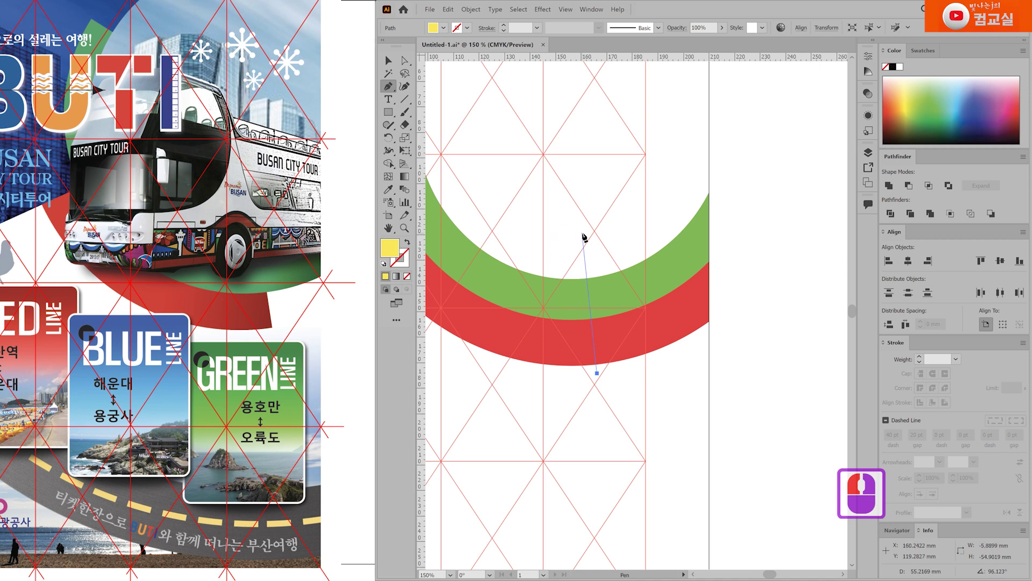
pyautogui.click(582, 233)
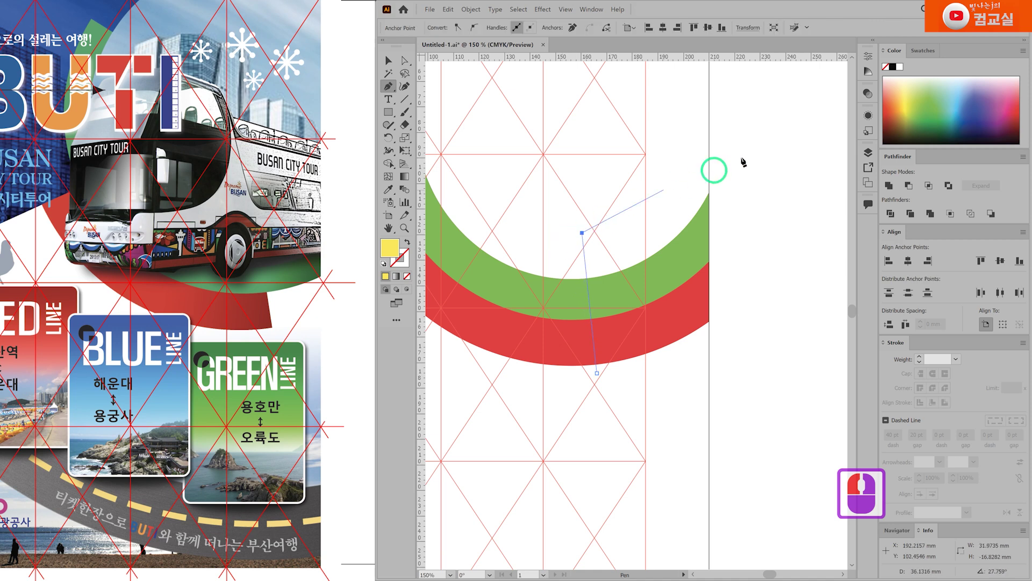
pyautogui.click(751, 153)
pyautogui.click(774, 405)
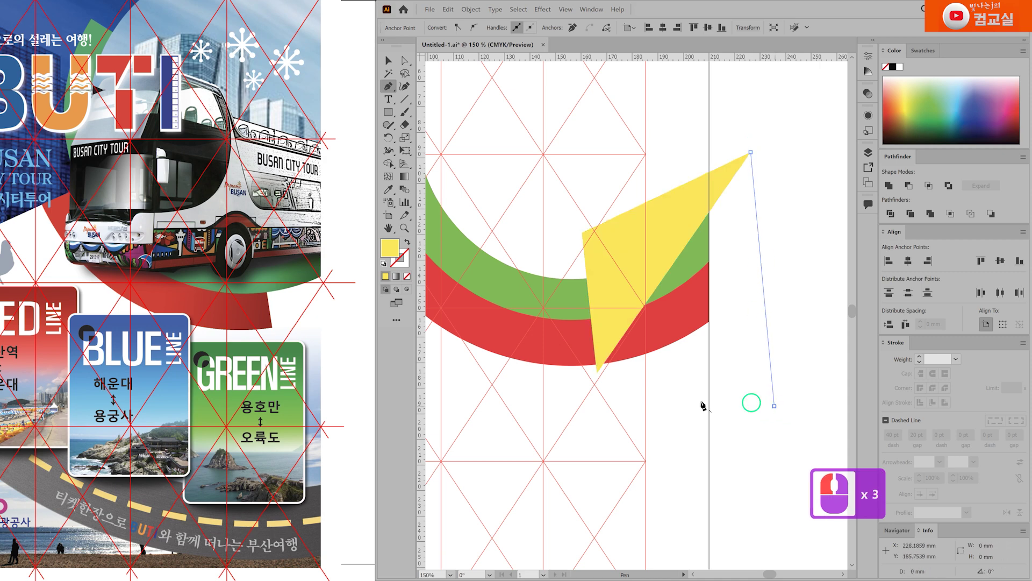
pyautogui.click(598, 378)
pyautogui.press('v')
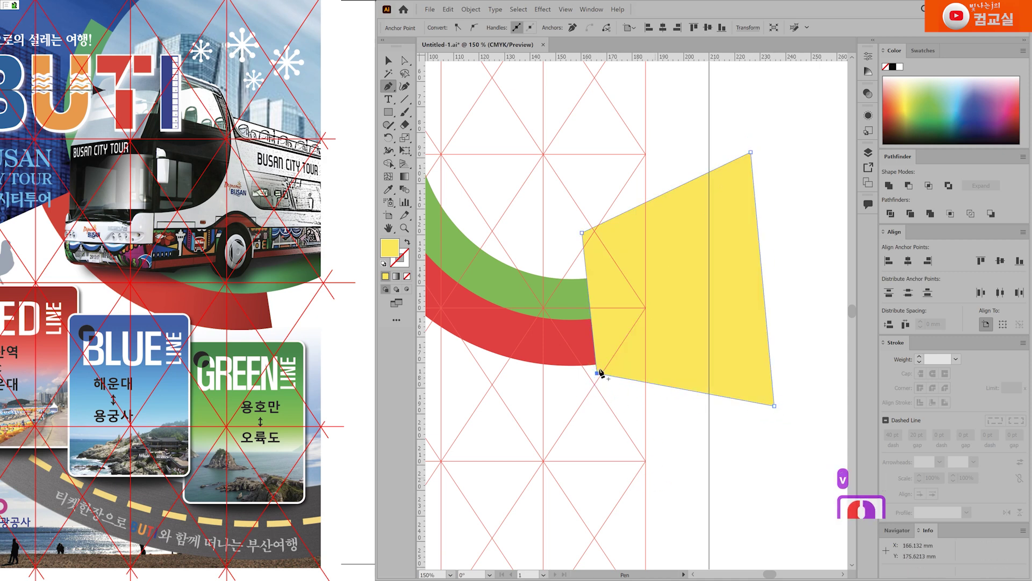
pyautogui.press('Hangul')
pyautogui.press('v')
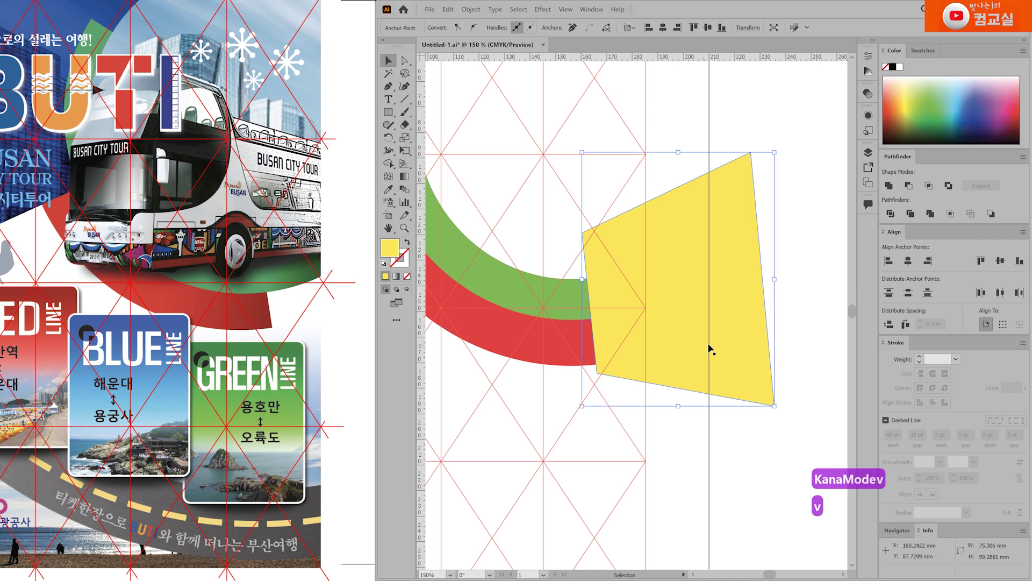
# Subtract the yellow shape from the red arc with Minus Front and send the trimmed red arc to the back
pyautogui.click(636, 370)
pyautogui.keyDown('shift'); pyautogui.click(562, 352); pyautogui.keyUp('shift')
pyautogui.scroll(-1, 562, 352)
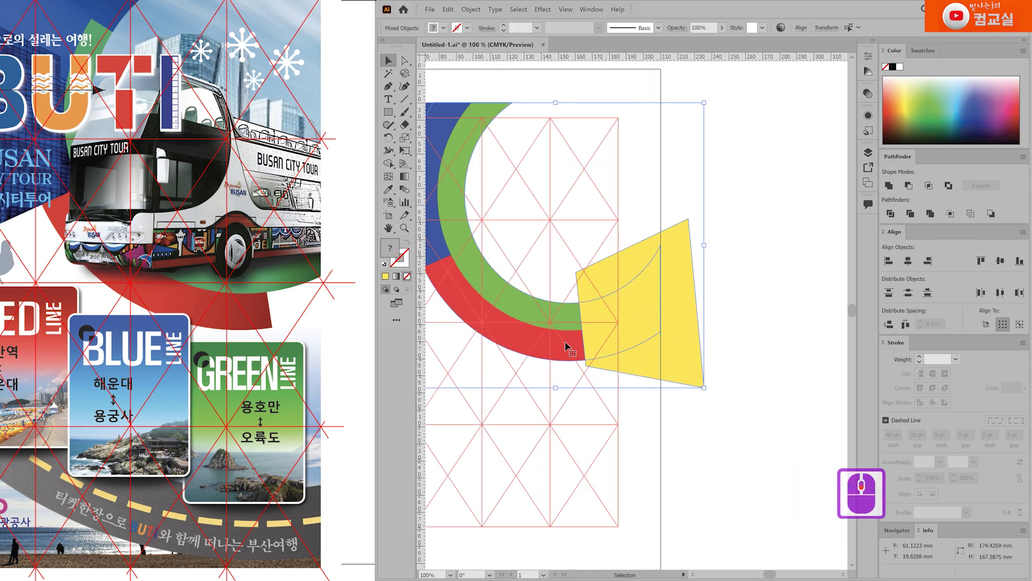
pyautogui.click(911, 187)
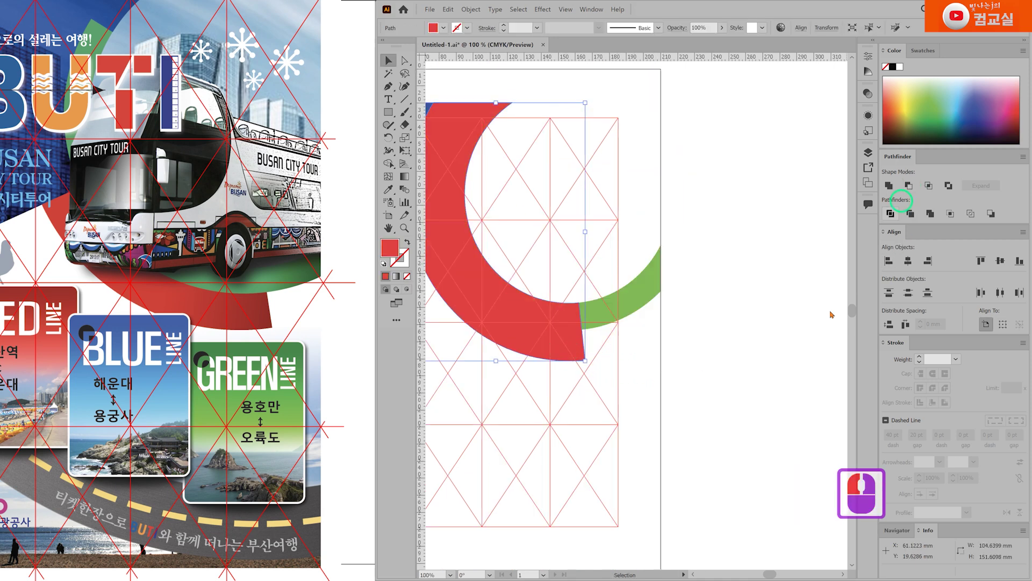
pyautogui.click(579, 463)
pyautogui.moveTo(578, 463); pyautogui.dragTo(672, 467)
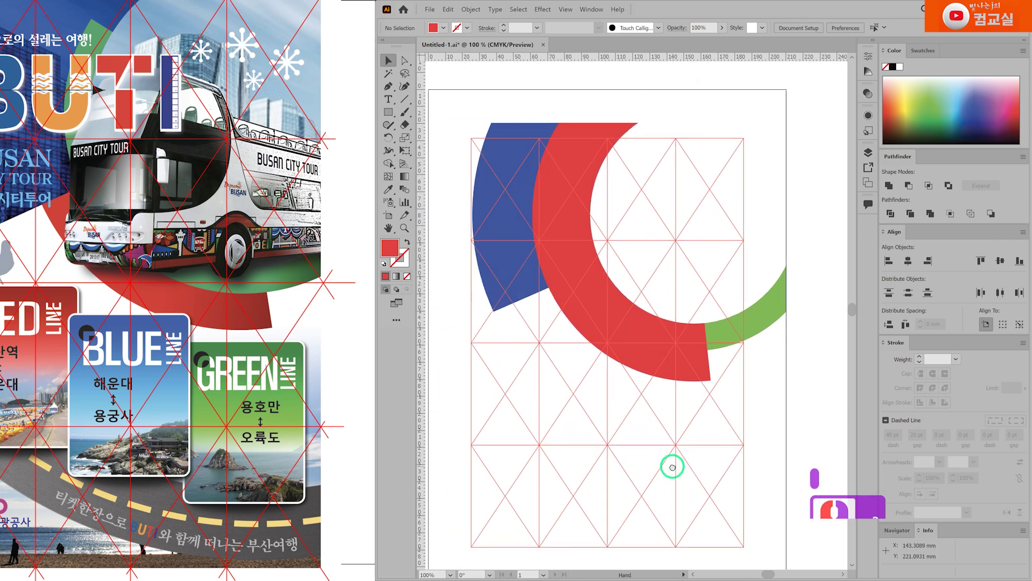
pyautogui.click(629, 344)
pyautogui.hotkey('ctrl', 'shift', '[')
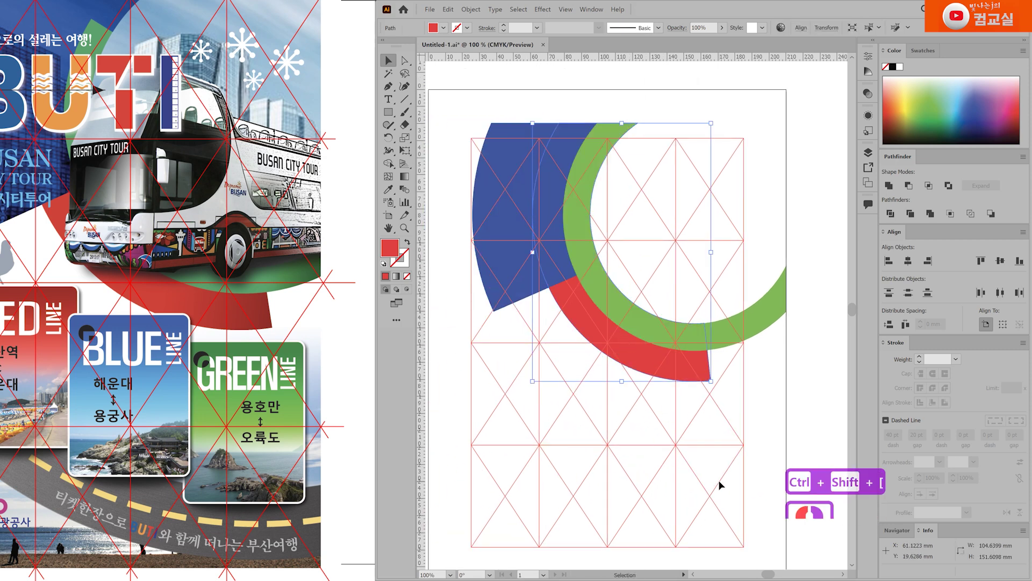
pyautogui.click(713, 462)
# Draw a pale yellow four-sided Pen shape about 62 × 55 mm covering the green arc's upper end, its lower edge slanting across the band
pyautogui.click(675, 359)
pyautogui.click(682, 187)
pyautogui.moveTo(678, 124); pyautogui.dragTo(675, 202)
pyautogui.click(609, 215)
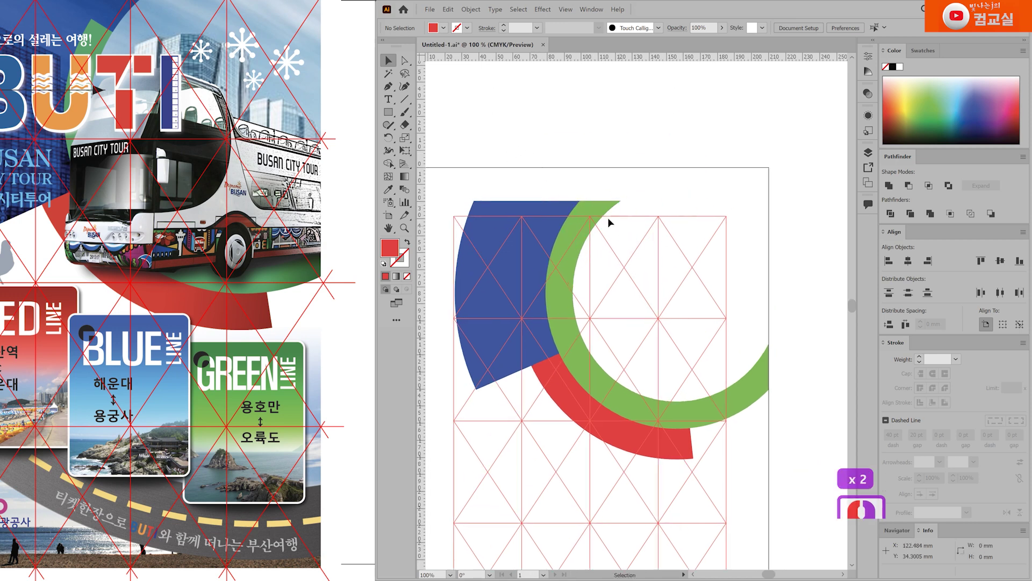
pyautogui.press('p')
pyautogui.keyDown('ctrl'); pyautogui.click(581, 175); pyautogui.keyUp('ctrl')
pyautogui.keyDown('ctrl'); pyautogui.click(562, 231); pyautogui.keyUp('ctrl')
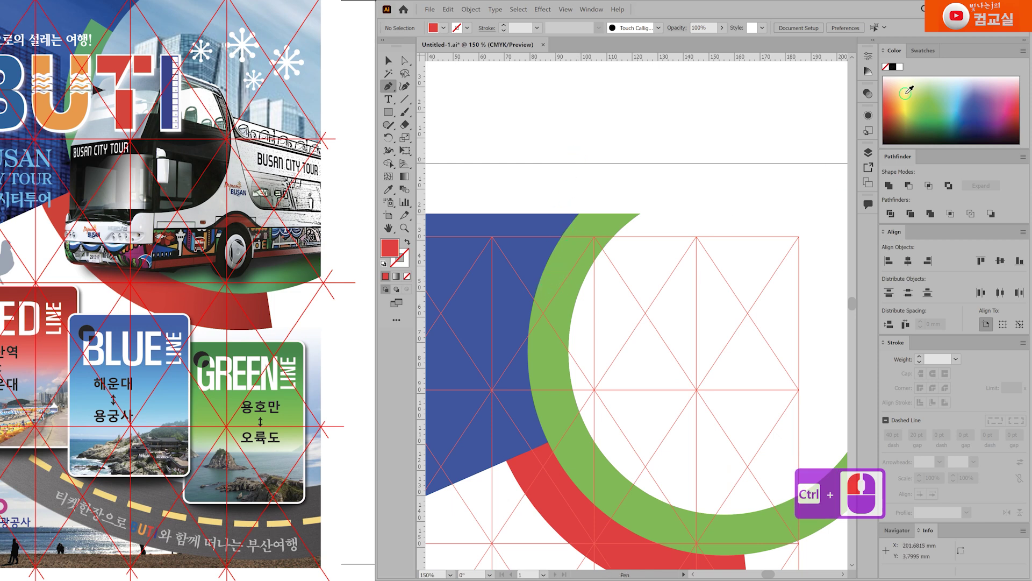
pyautogui.click(906, 92)
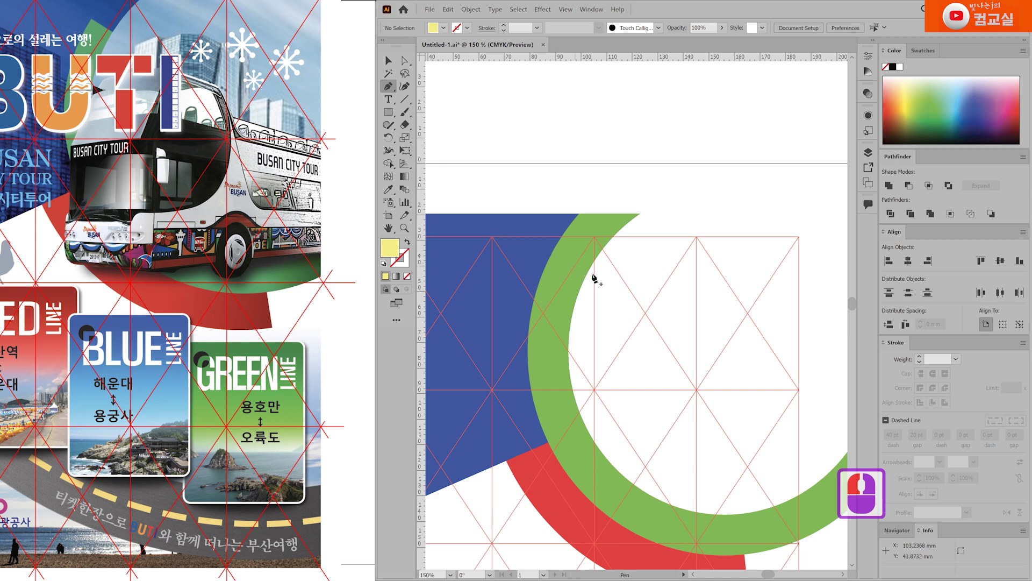
pyautogui.moveTo(522, 242); pyautogui.dragTo(609, 282)
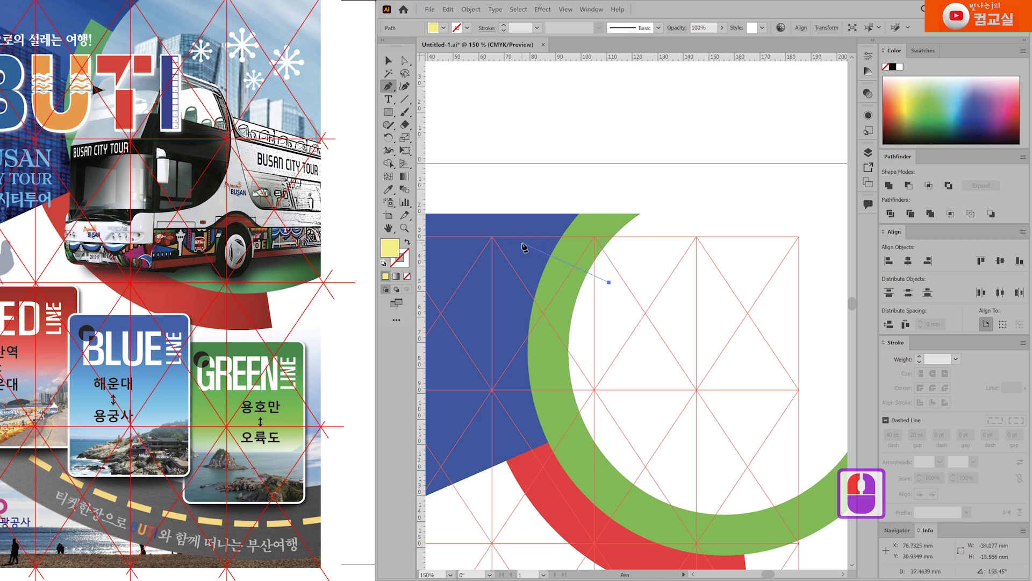
pyautogui.click(563, 141)
pyautogui.click(679, 207)
pyautogui.click(608, 282)
pyautogui.press('v')
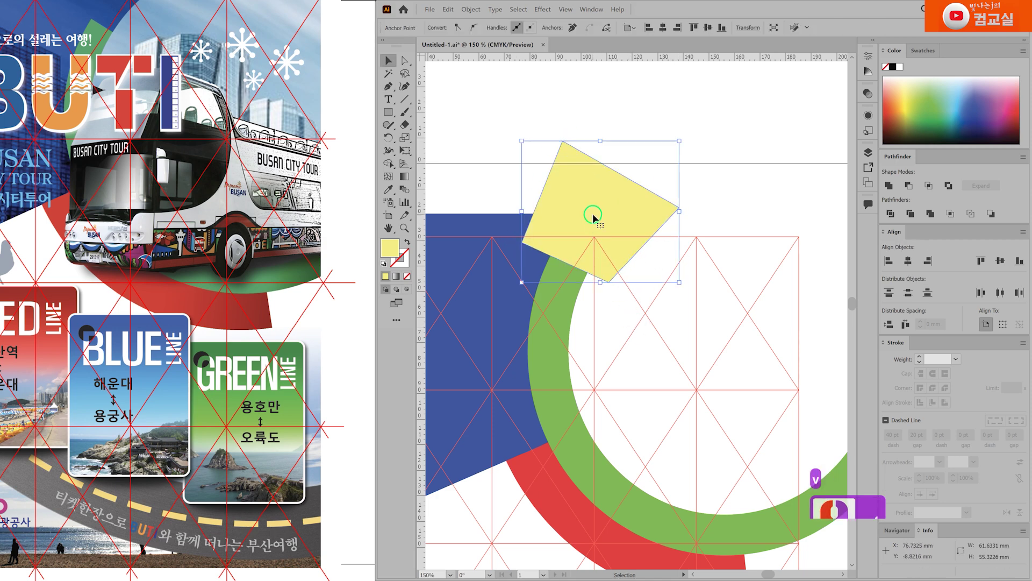
# Subtract the pale yellow shape from the green arc with Minus Front to shorten its upper end
pyautogui.click(594, 219)
pyautogui.keyDown('shift'); pyautogui.click(558, 318); pyautogui.keyUp('shift')
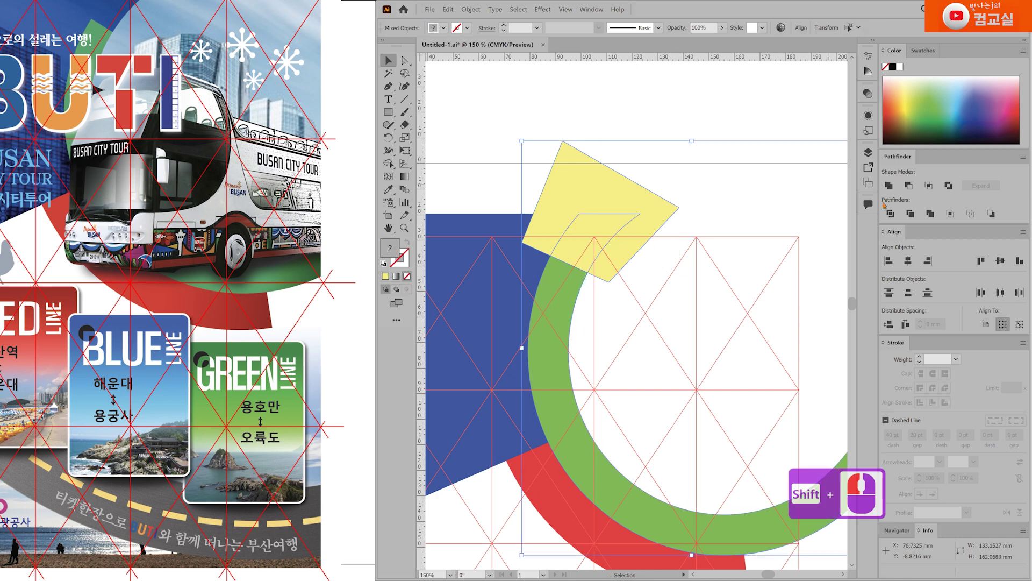
pyautogui.click(909, 192)
pyautogui.click(714, 318)
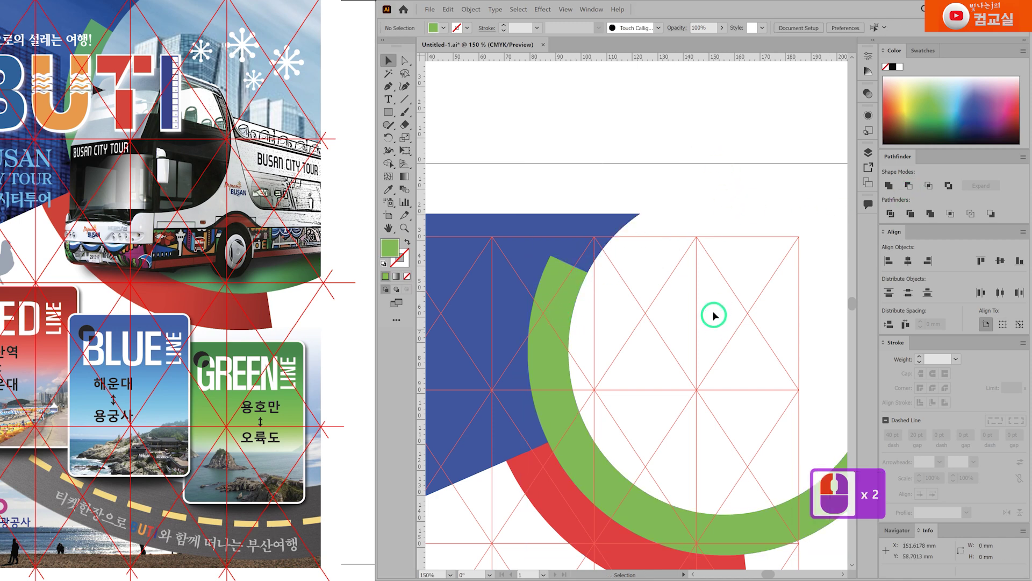
# Compare the trimmed arcs with the reference poster and examine the exam sheet's arc diagram and colour specifications for areas A to D
pyautogui.scroll(-2, 715, 317)
pyautogui.moveTo(252, 211); pyautogui.dragTo(268, 233)
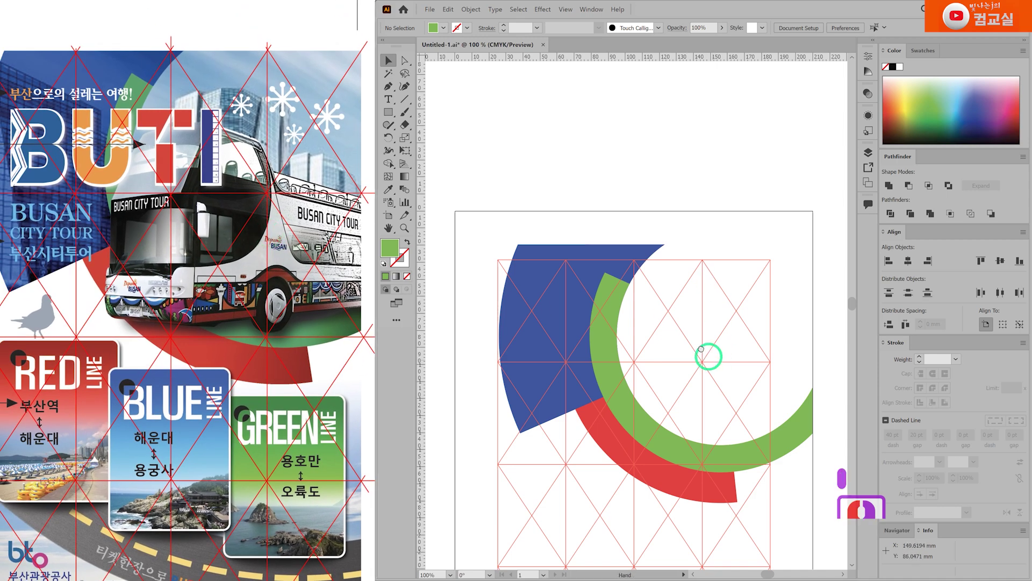
pyautogui.moveTo(710, 357); pyautogui.dragTo(663, 253)
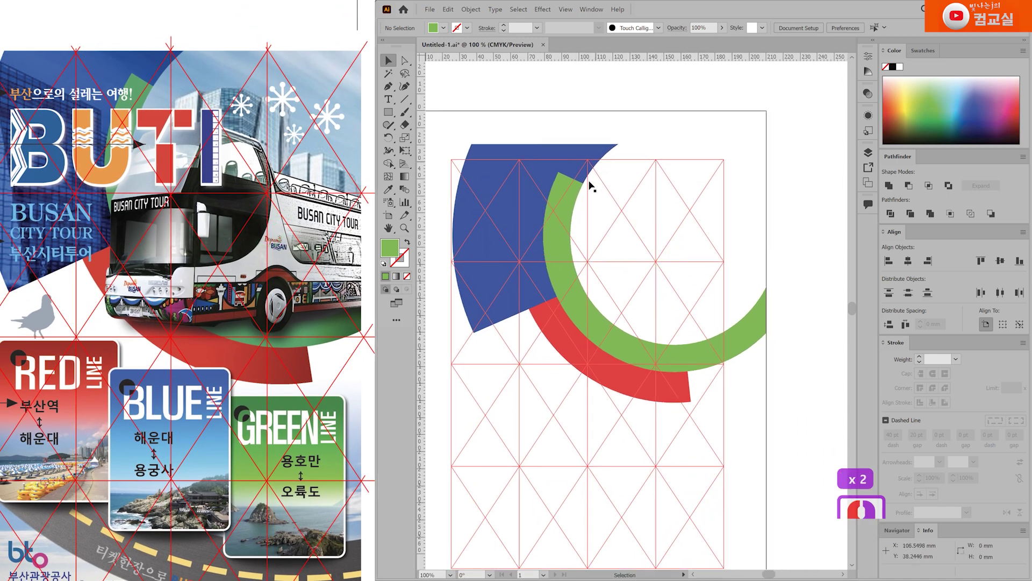
pyautogui.scroll(2, 594, 181)
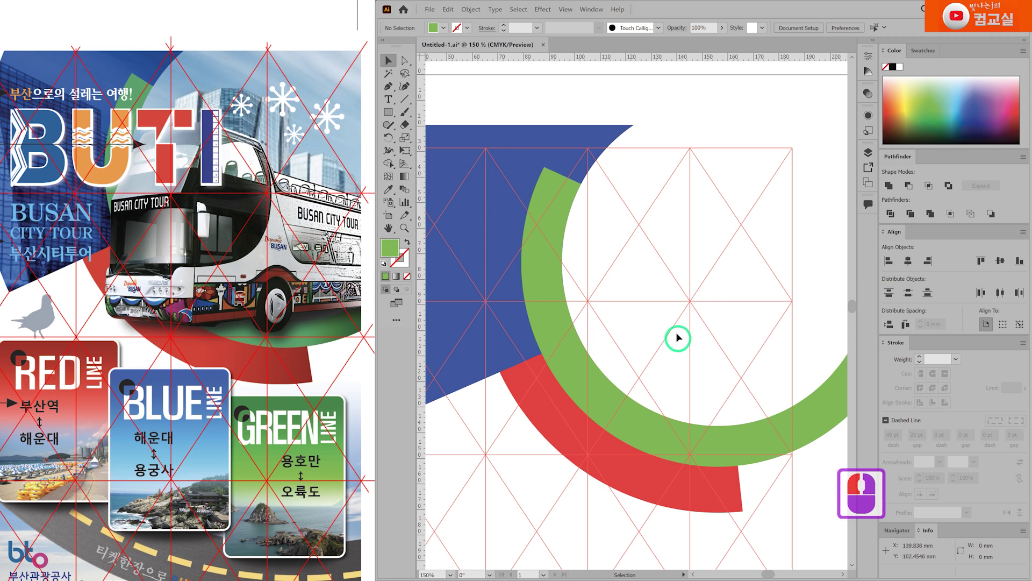
pyautogui.scroll(-2, 678, 341)
pyautogui.moveTo(685, 511); pyautogui.dragTo(676, 467)
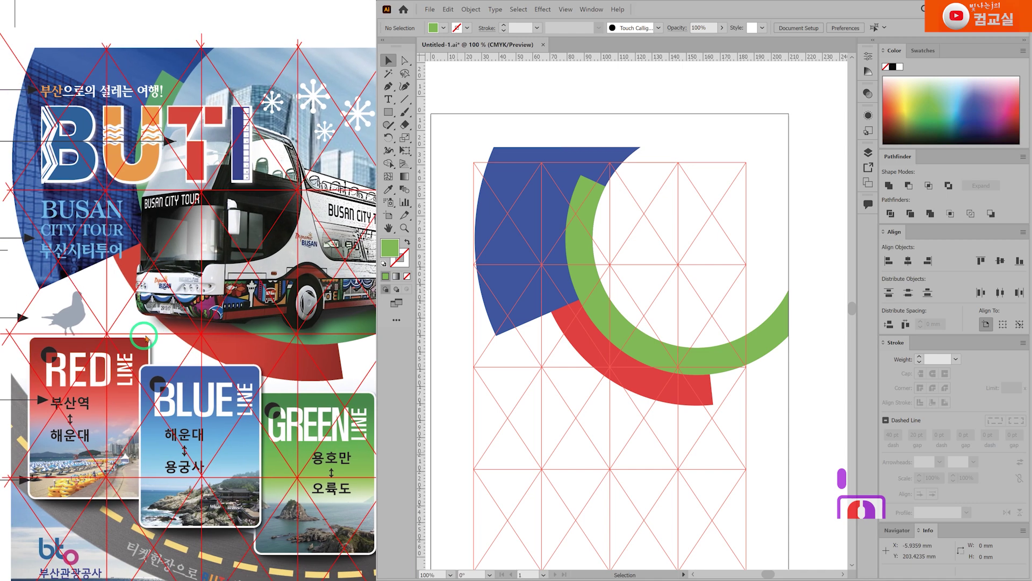
pyautogui.scroll(-5, 132, 339)
pyautogui.doubleClick(268, 329)
pyautogui.doubleClick(267, 329)
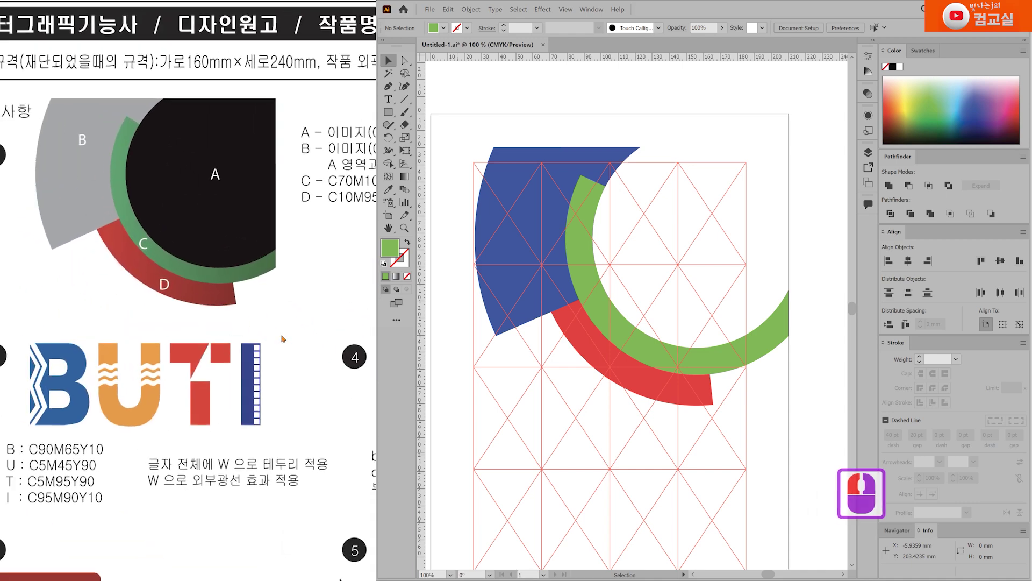
pyautogui.doubleClick(66, 221)
pyautogui.moveTo(286, 171)
pyautogui.mouseDown()
pyautogui.moveTo(242, 165)
pyautogui.moveTo(305, 168)
pyautogui.mouseUp()
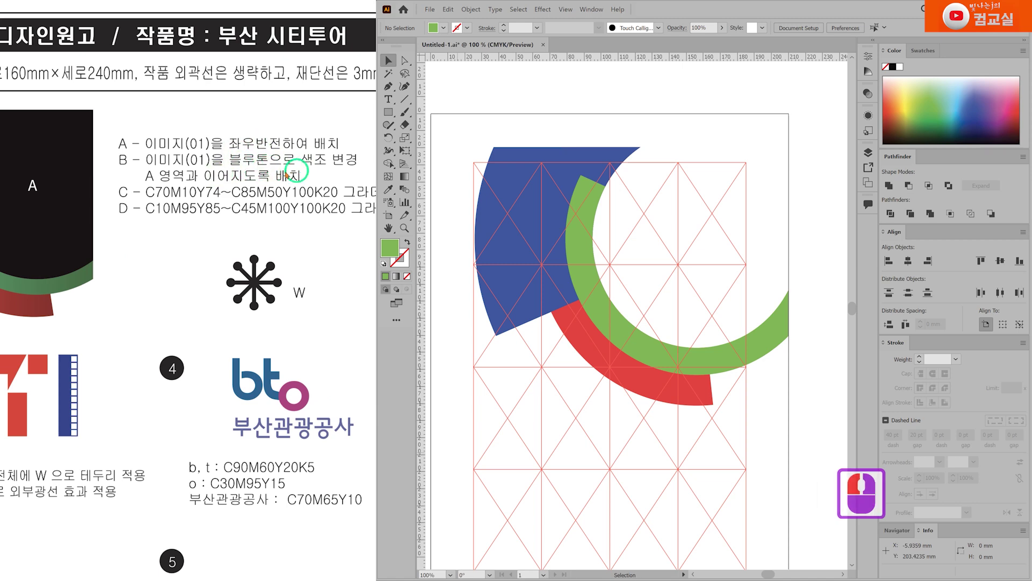
pyautogui.moveTo(185, 192); pyautogui.dragTo(249, 189)
pyautogui.click(183, 176)
pyautogui.click(225, 170)
pyautogui.click(651, 221)
pyautogui.click(142, 261)
pyautogui.click(131, 243)
pyautogui.click(172, 318)
pyautogui.moveTo(219, 344); pyautogui.dragTo(354, 324)
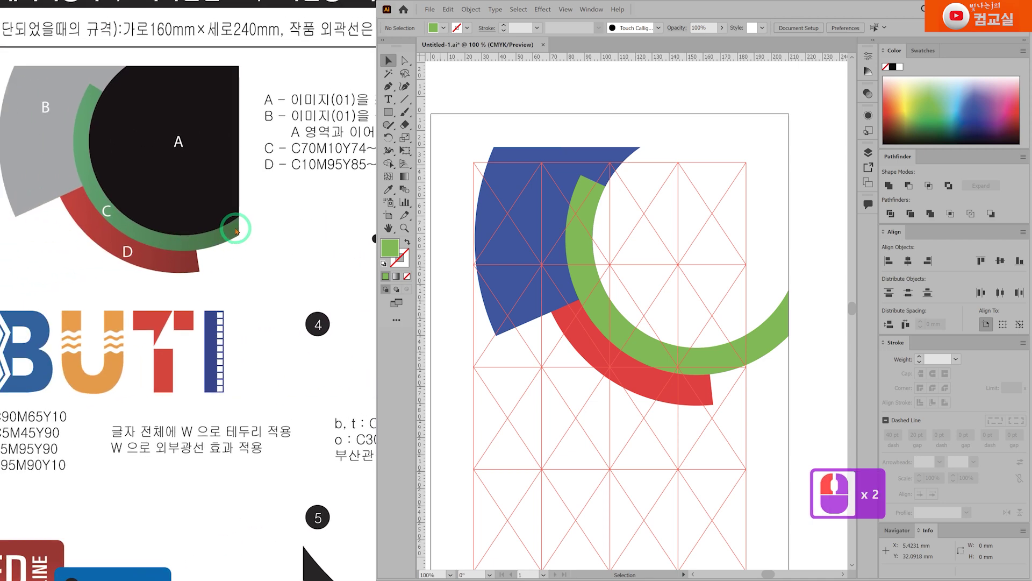
pyautogui.click(201, 265)
pyautogui.click(182, 231)
pyautogui.doubleClick(270, 289)
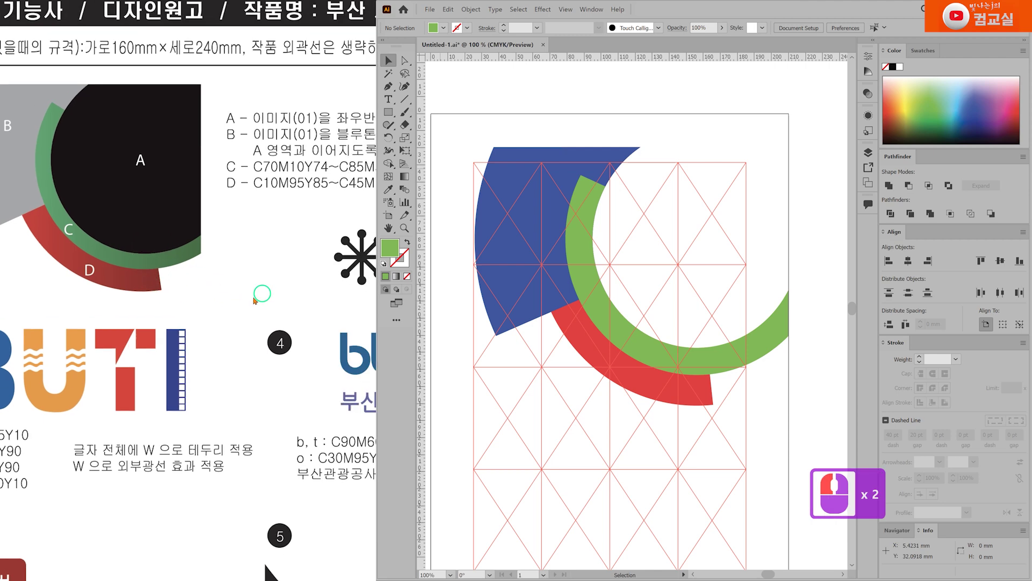
pyautogui.doubleClick(522, 391)
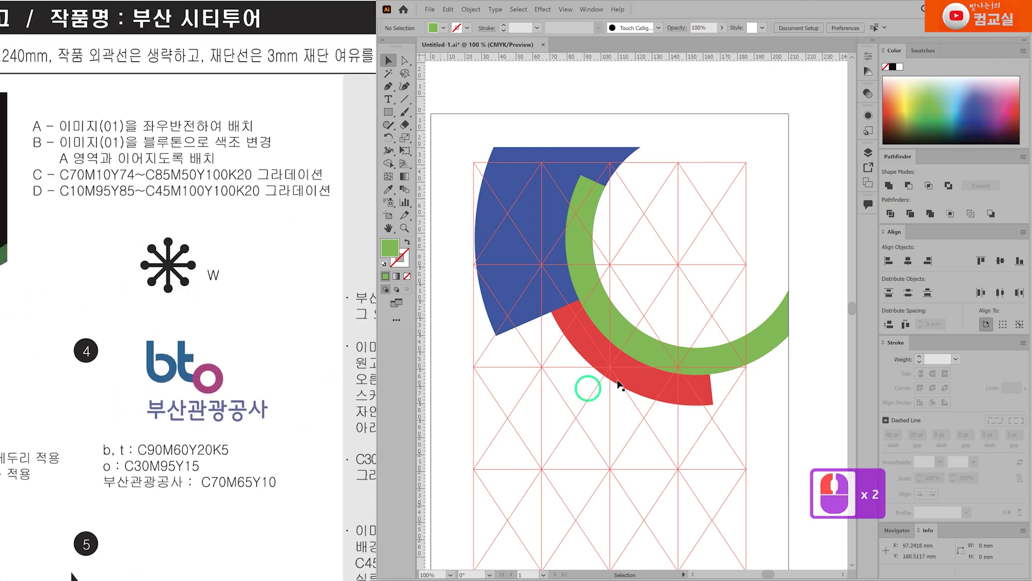
# Fill the green arc with a linear gradient and set its start stop to C70 M10 Y74 K0
pyautogui.click(640, 342)
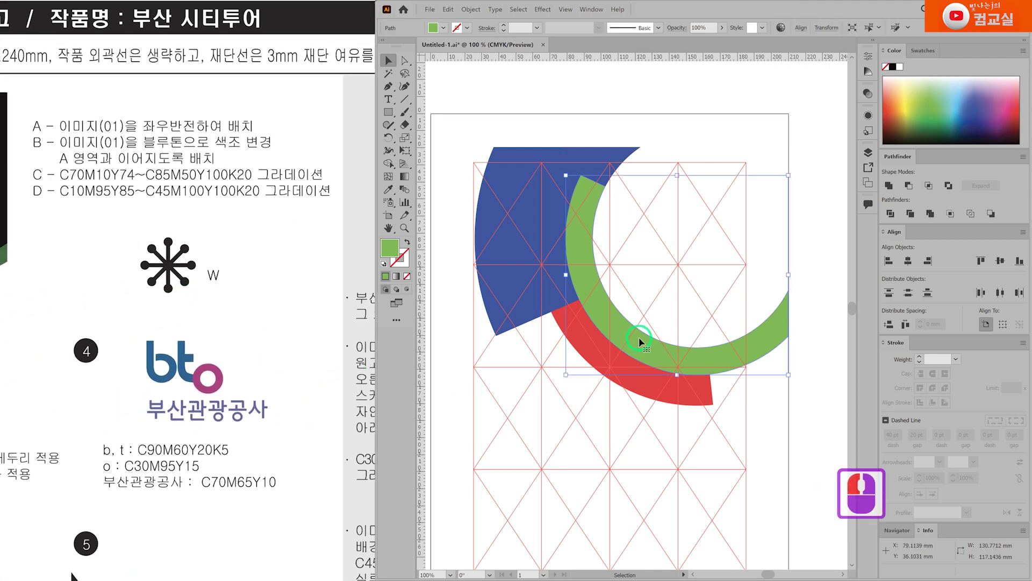
pyautogui.click(396, 276)
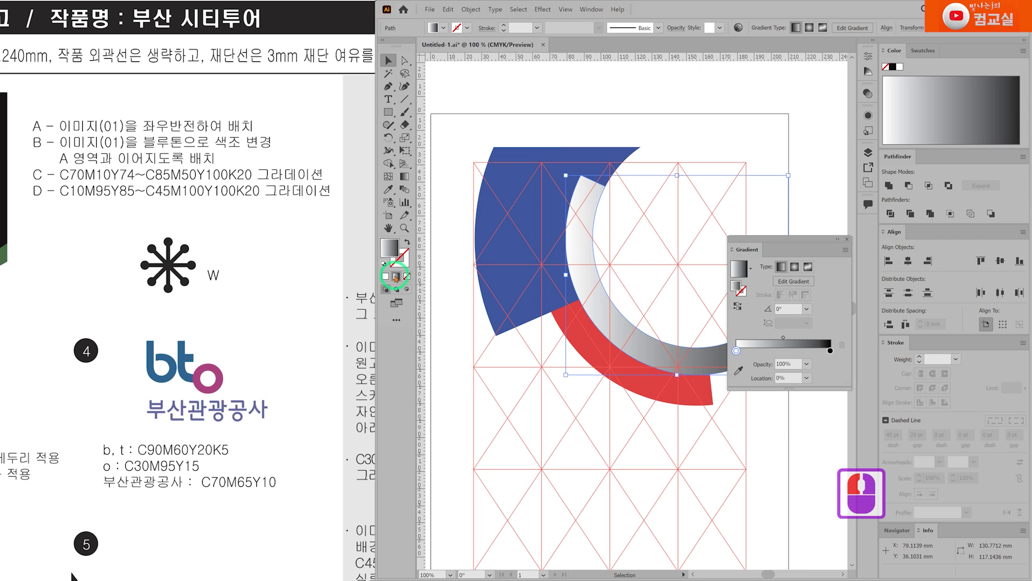
pyautogui.doubleClick(737, 350)
pyautogui.click(829, 364)
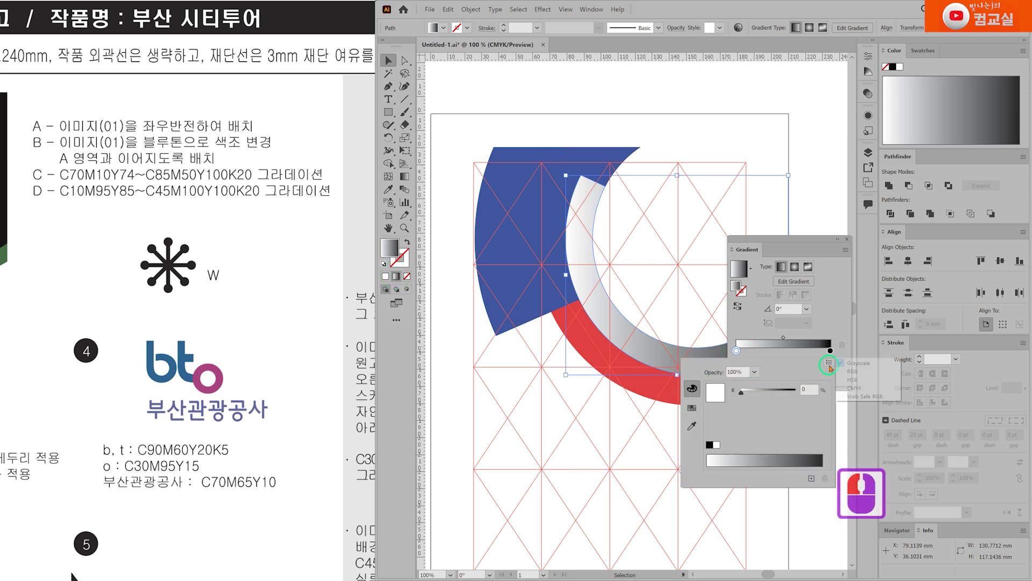
pyautogui.click(855, 387)
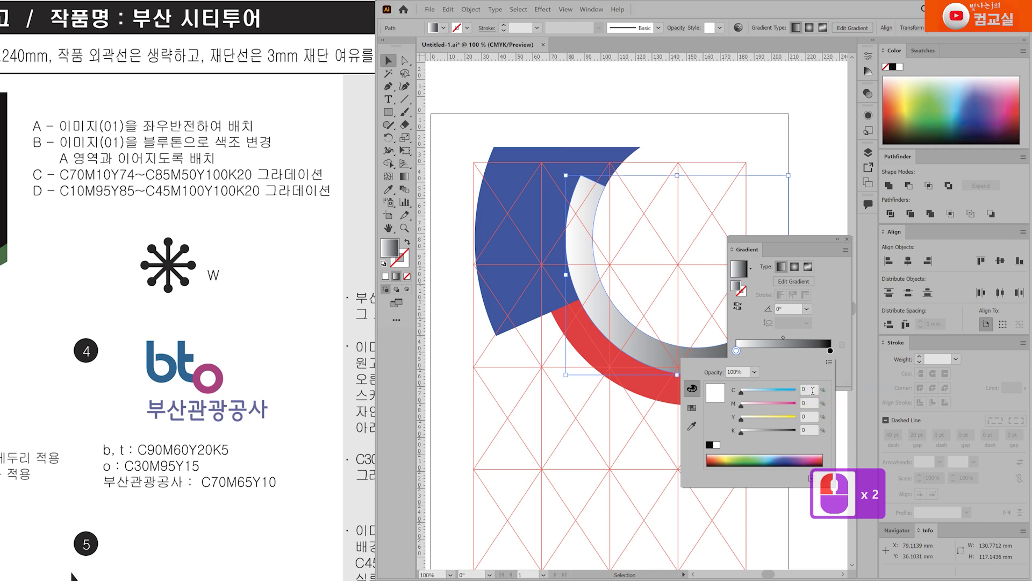
pyautogui.write('70')
pyautogui.press('Tab')
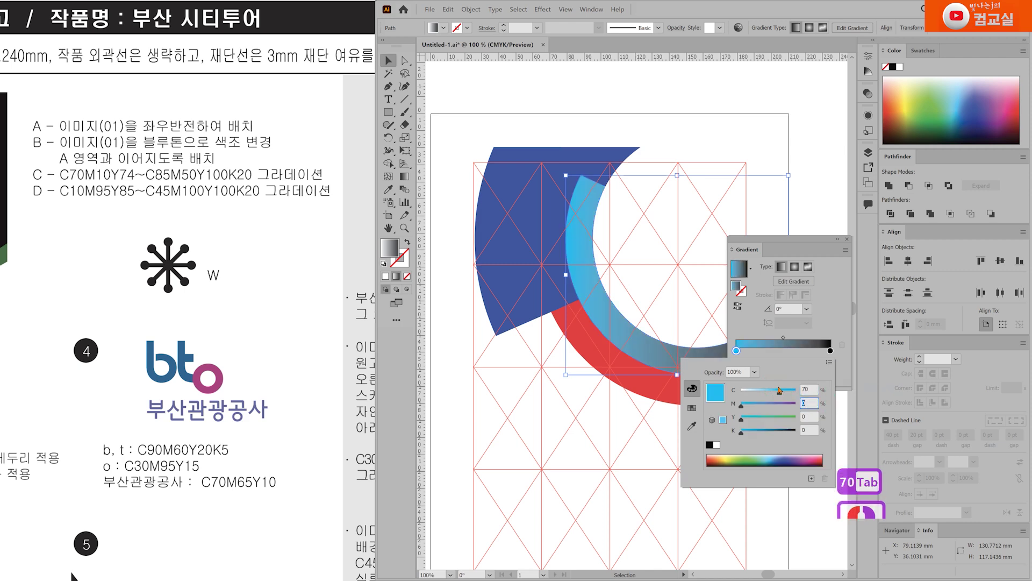
pyautogui.write('10')
pyautogui.press('Tab')
pyautogui.write('74')
pyautogui.press('Tab')
pyautogui.write('0')
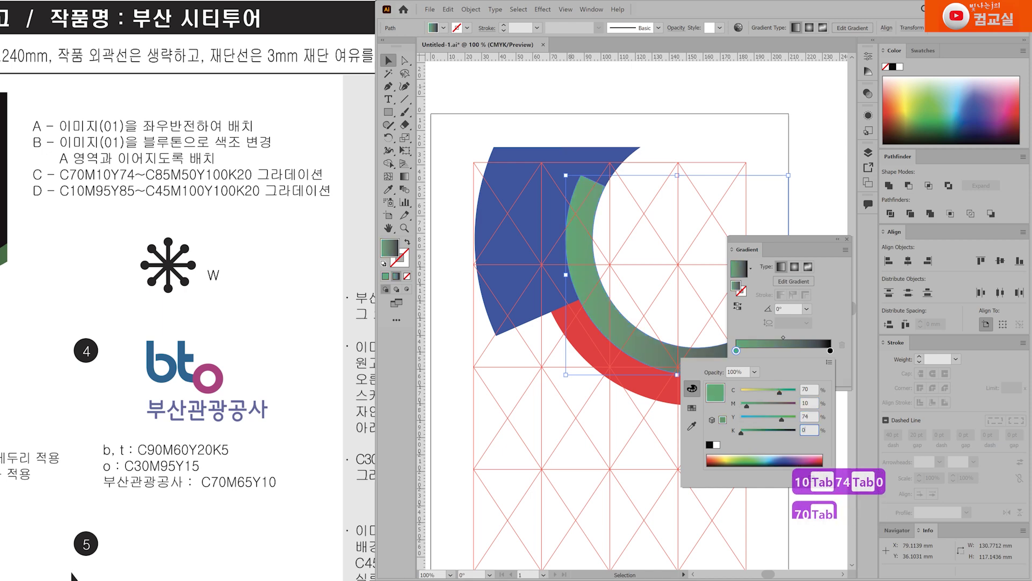
pyautogui.press('Return')
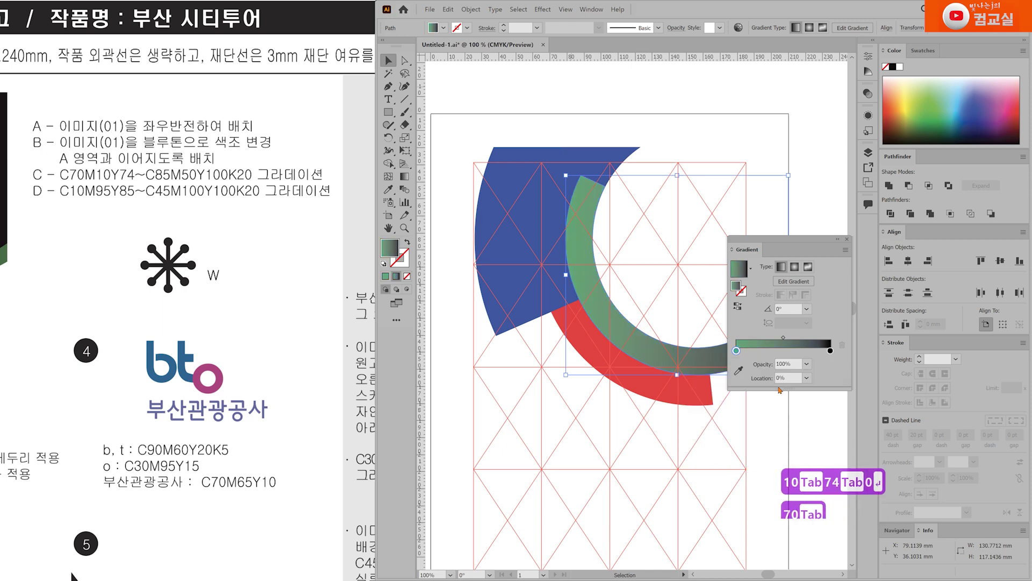
# Set the end stop of the green arc's gradient to C85 M50 Y100 K20
pyautogui.doubleClick(830, 351)
pyautogui.click(830, 363)
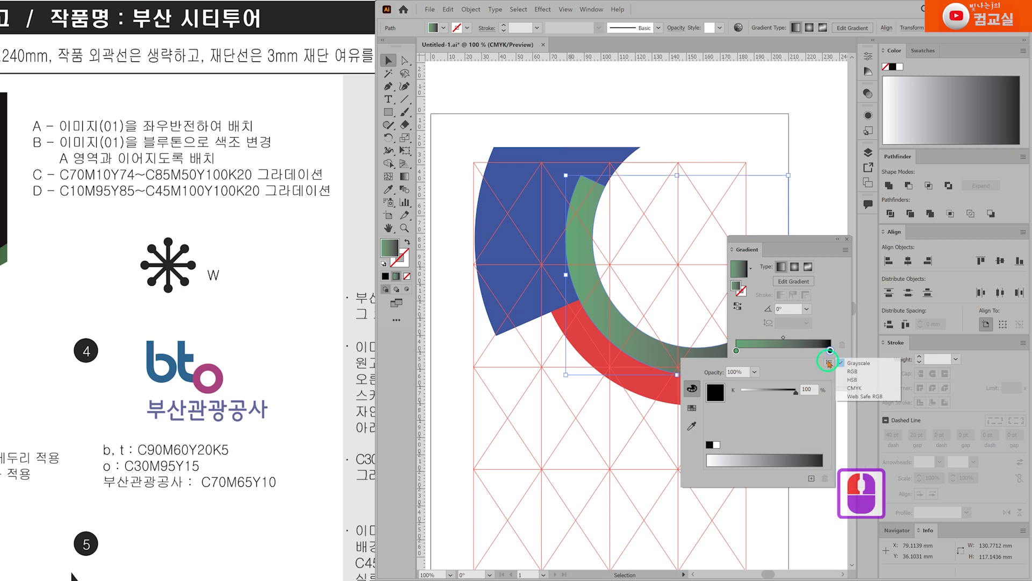
pyautogui.click(855, 388)
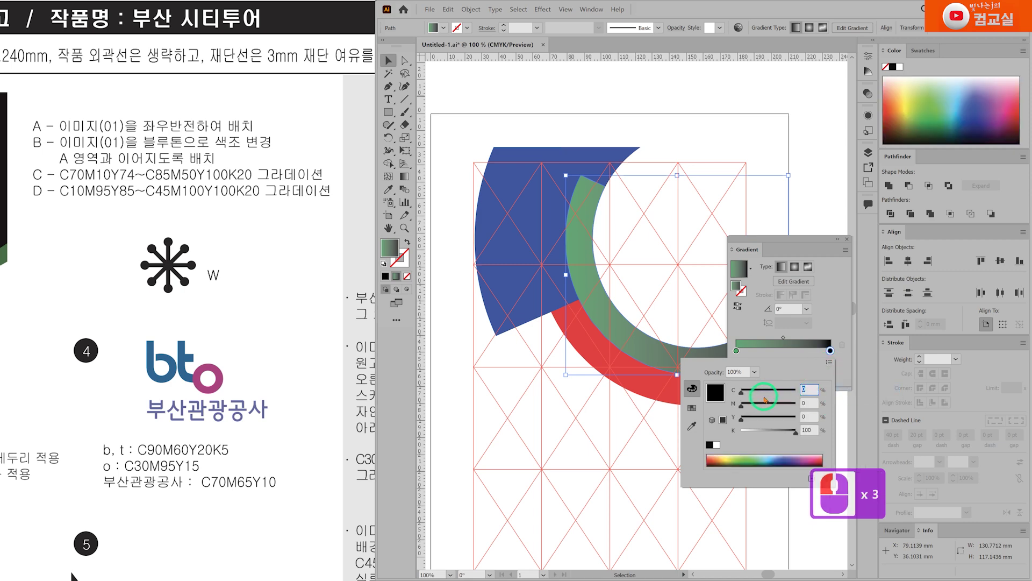
pyautogui.write('85')
pyautogui.press('Tab')
pyautogui.write('50')
pyautogui.press('Tab')
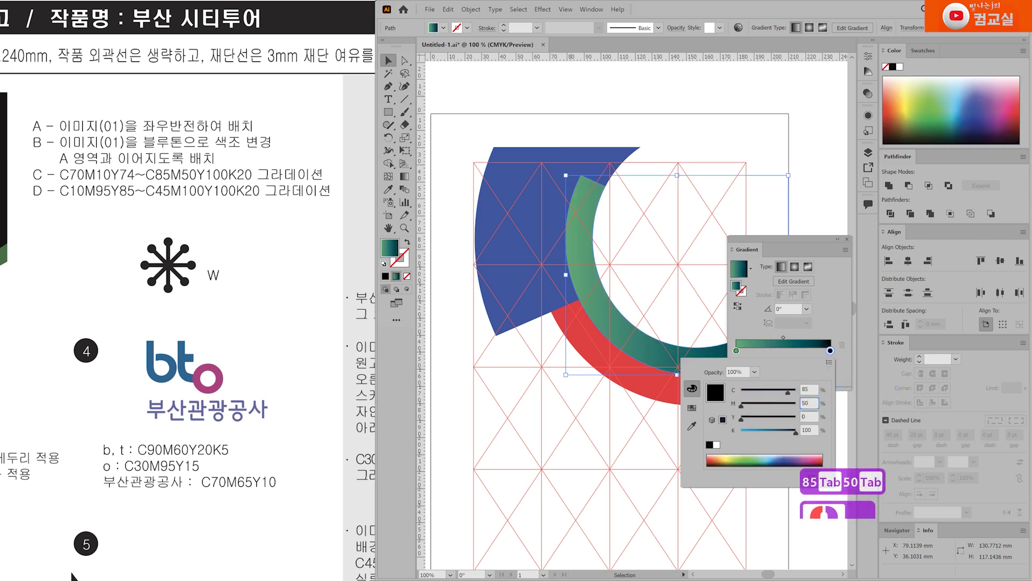
pyautogui.write('100')
pyautogui.press('Tab')
pyautogui.write('20')
pyautogui.press('Return')
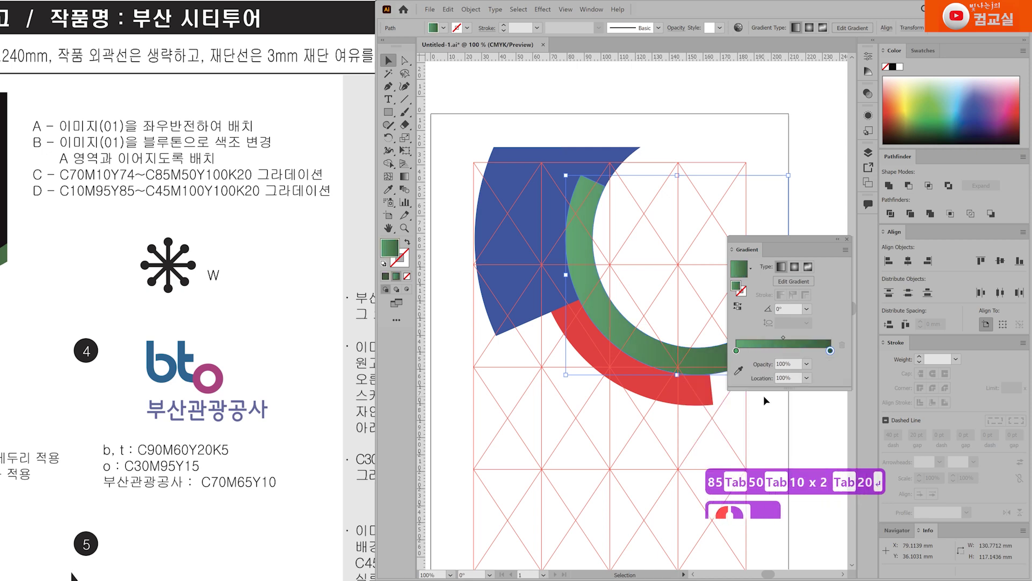
# Shift the green gradient's midpoint to about 42% and its end stop to about 91%
pyautogui.moveTo(794, 245); pyautogui.dragTo(542, 266)
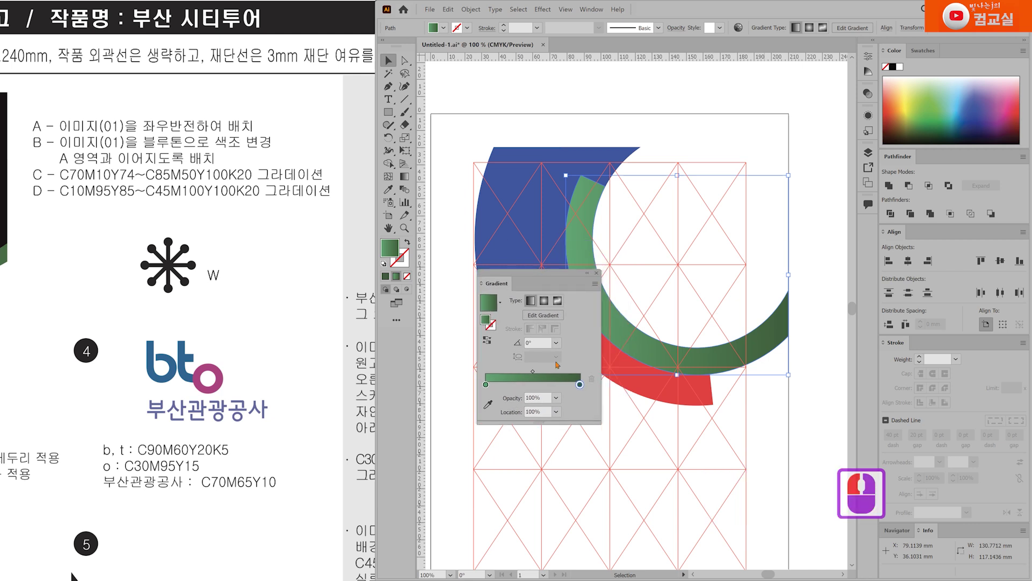
pyautogui.moveTo(580, 384); pyautogui.dragTo(522, 372)
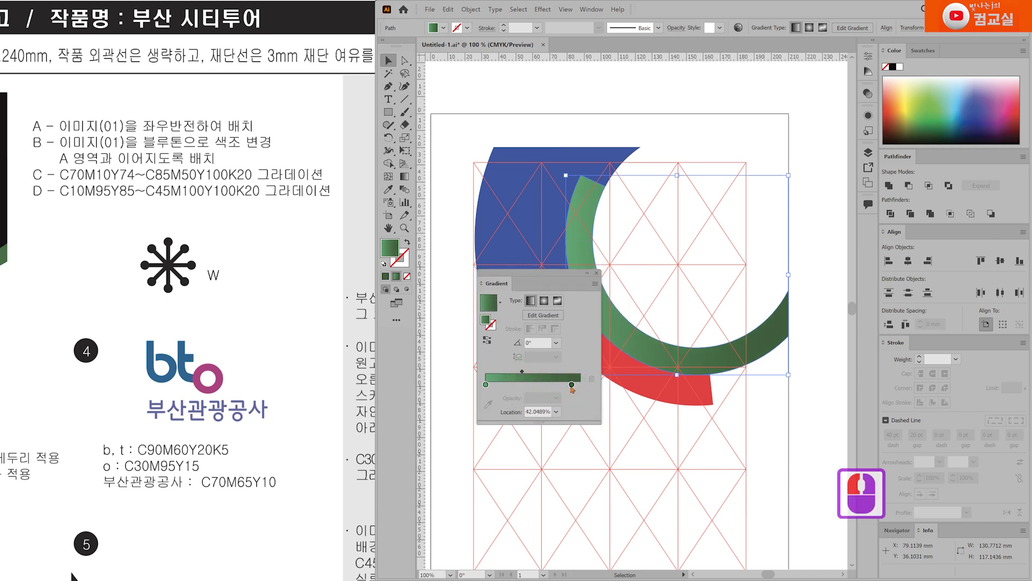
pyautogui.click(597, 274)
pyautogui.click(733, 431)
# Apply the gradient fill to the red arc and set its start stop to C10 M95 Y85 K0
pyautogui.click(670, 395)
pyautogui.click(396, 276)
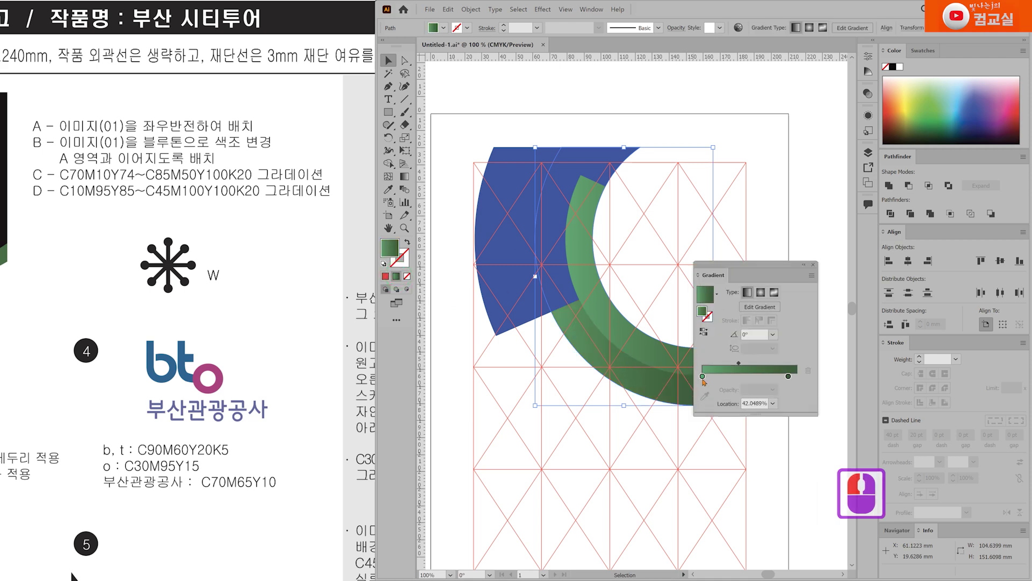
pyautogui.doubleClick(703, 376)
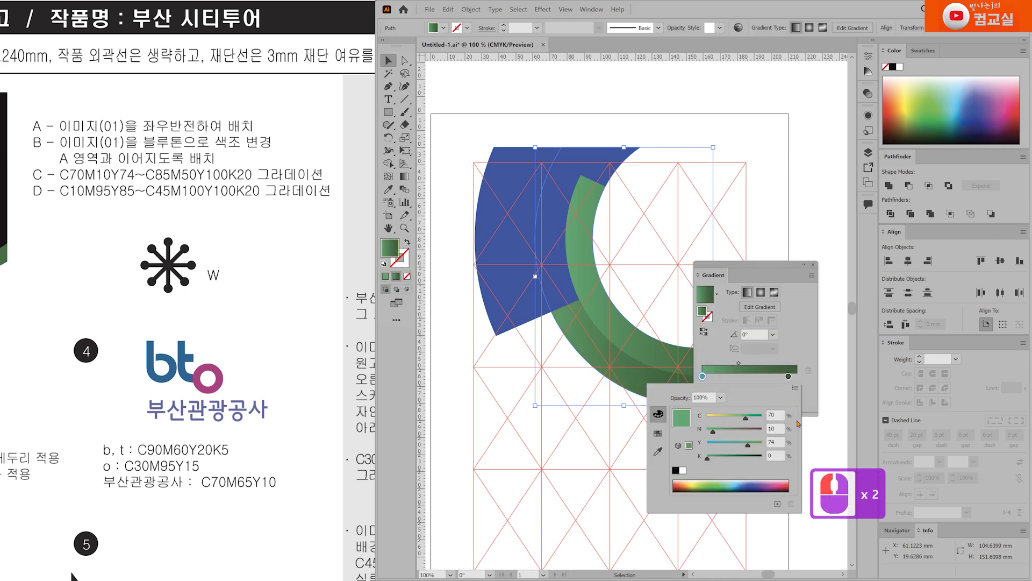
pyautogui.click(775, 415)
pyautogui.write('10')
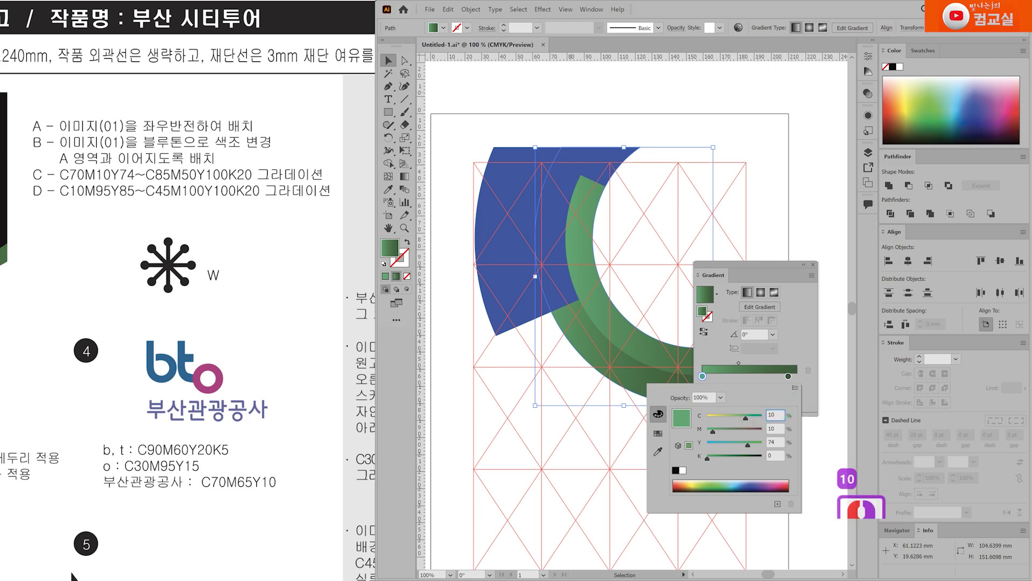
pyautogui.press('Tab')
pyautogui.write('95')
pyautogui.press('Tab')
pyautogui.write('85')
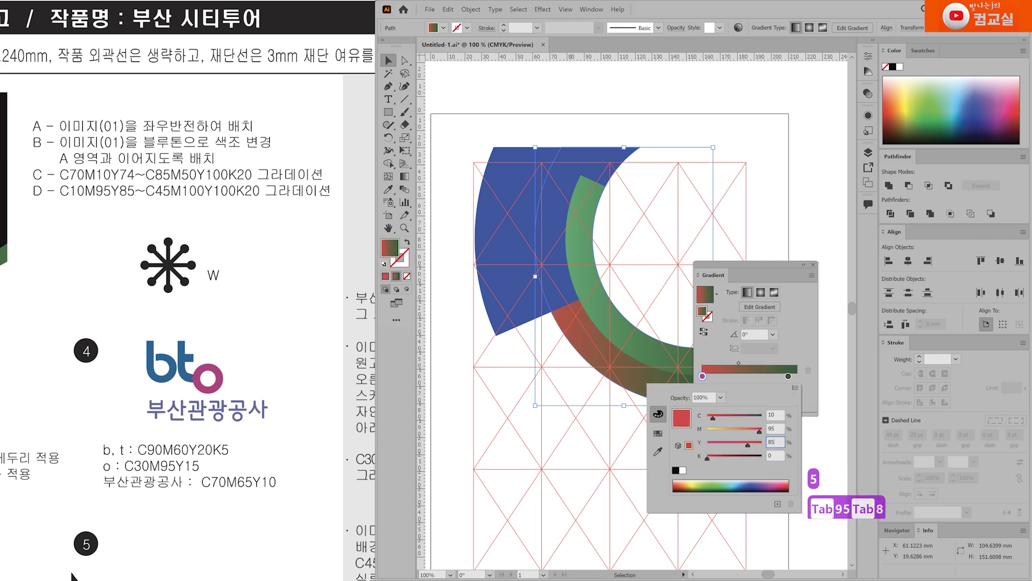
pyautogui.press('Return')
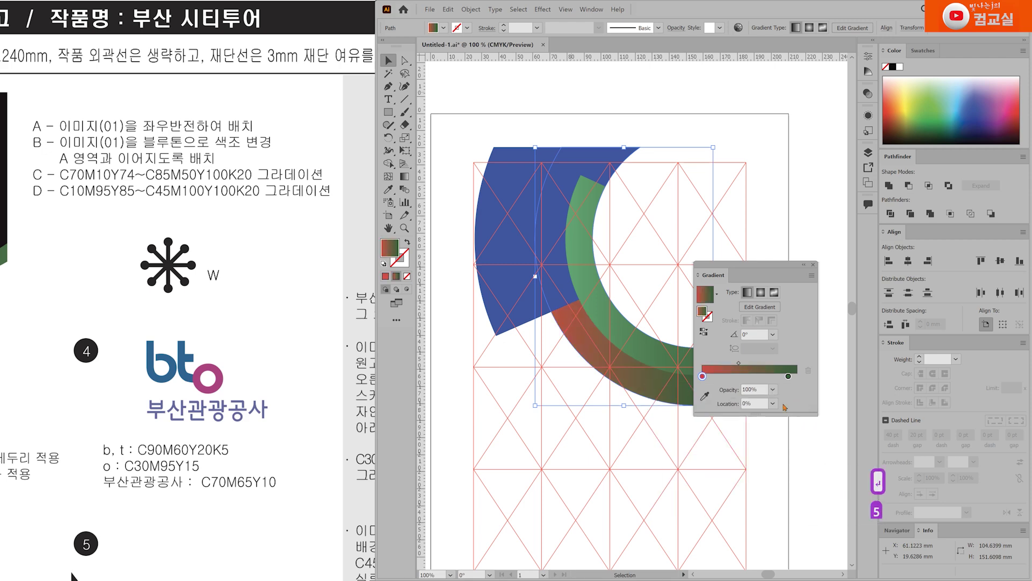
# Set the end stop of the red arc's gradient to C45 M100 Y100 K20
pyautogui.doubleClick(789, 376)
pyautogui.write('45')
pyautogui.press('Tab')
pyautogui.write('100')
pyautogui.press('Tab')
pyautogui.write('100')
pyautogui.press('Tab')
pyautogui.write('20')
pyautogui.press('Return')
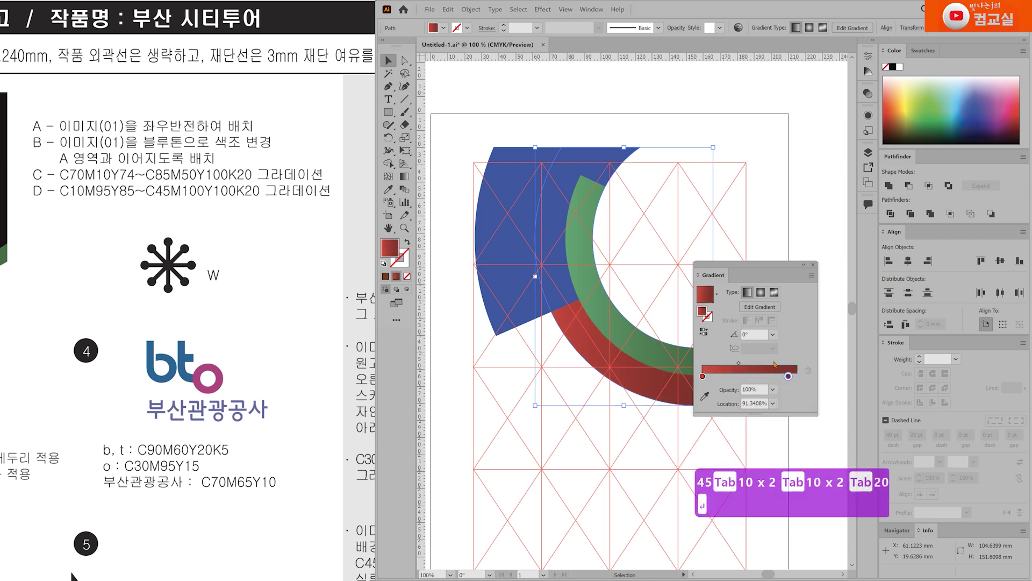
# Shift the red gradient's midpoint to about 62% and place its end stop at the far end of the gradient
pyautogui.moveTo(774, 267); pyautogui.dragTo(764, 163)
pyautogui.moveTo(728, 259); pyautogui.dragTo(740, 261)
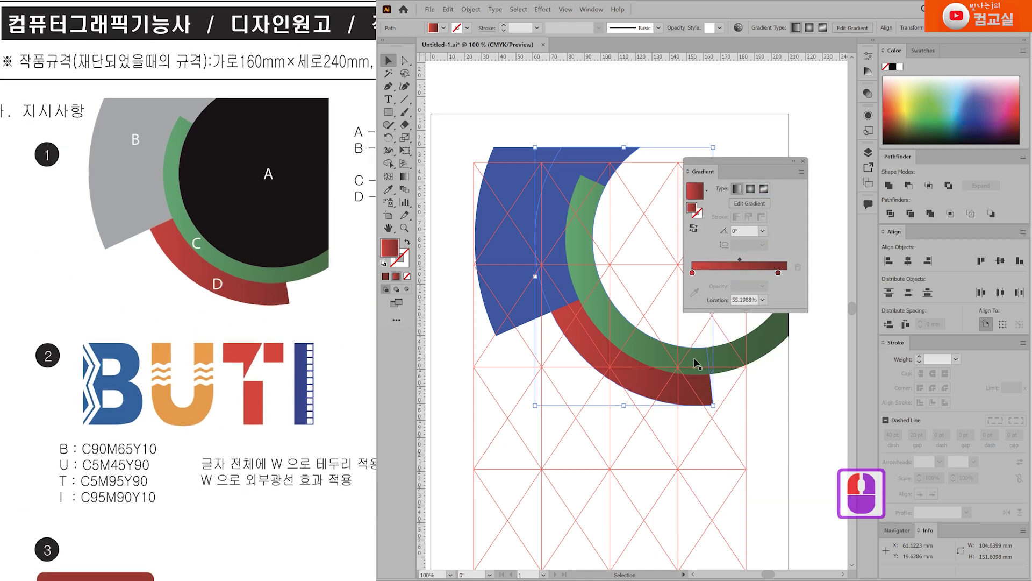
pyautogui.moveTo(779, 274); pyautogui.dragTo(752, 261)
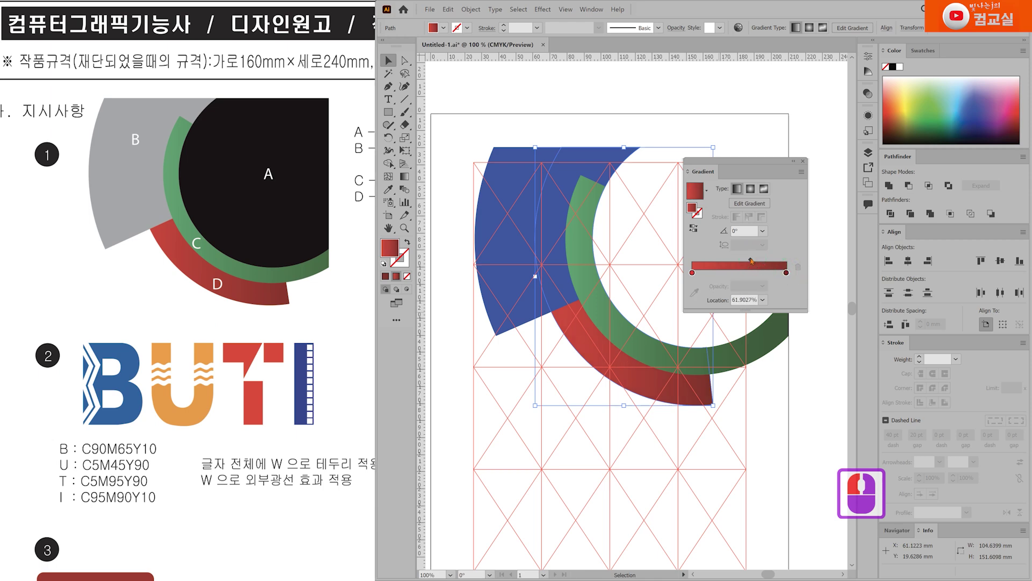
pyautogui.click(804, 162)
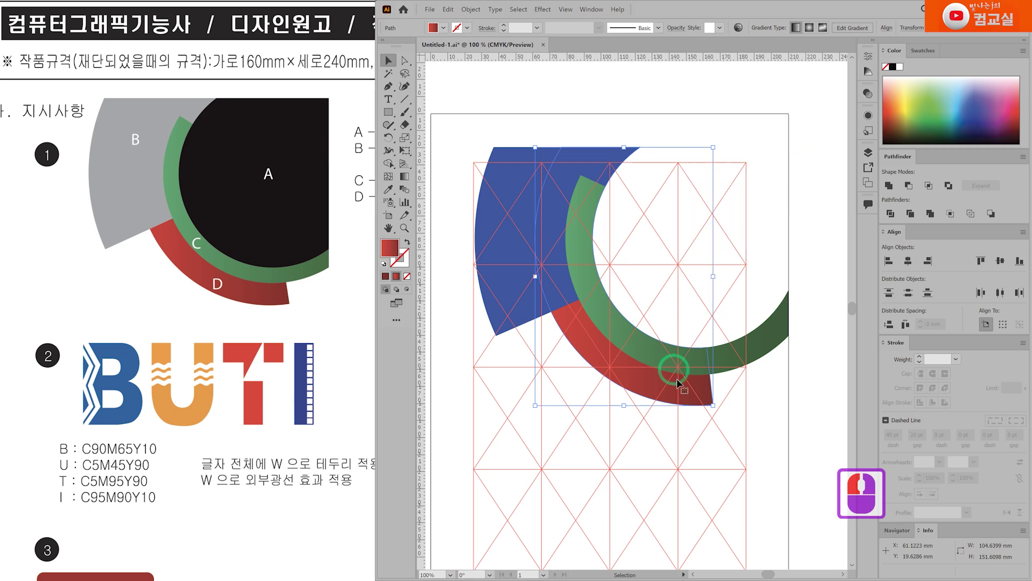
# Check the arcs against the exam sheet, copy all three arcs and switch to the Photoshop poster document
pyautogui.click(273, 321)
pyautogui.doubleClick(273, 322)
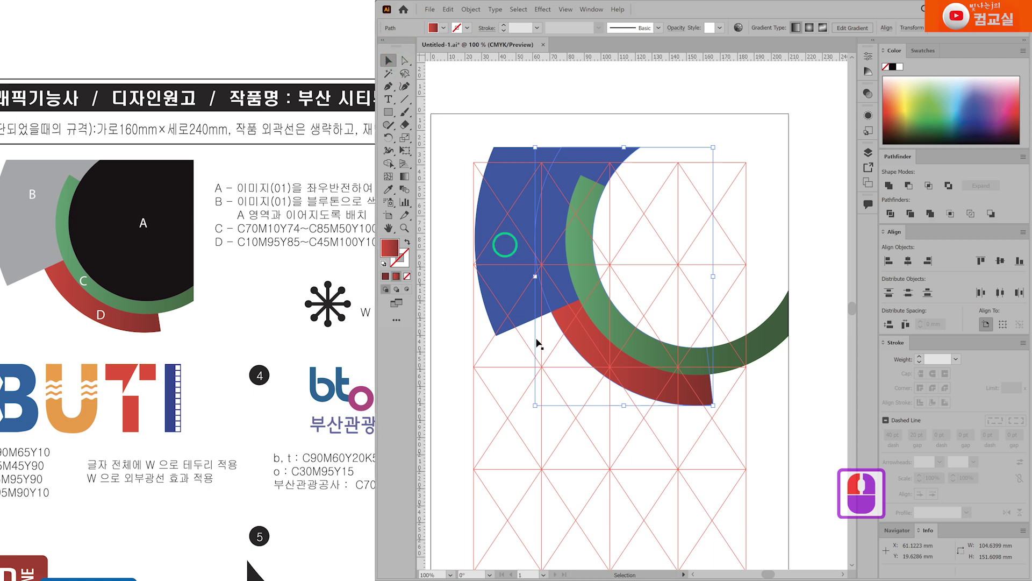
pyautogui.click(593, 438)
pyautogui.moveTo(485, 139); pyautogui.dragTo(812, 469)
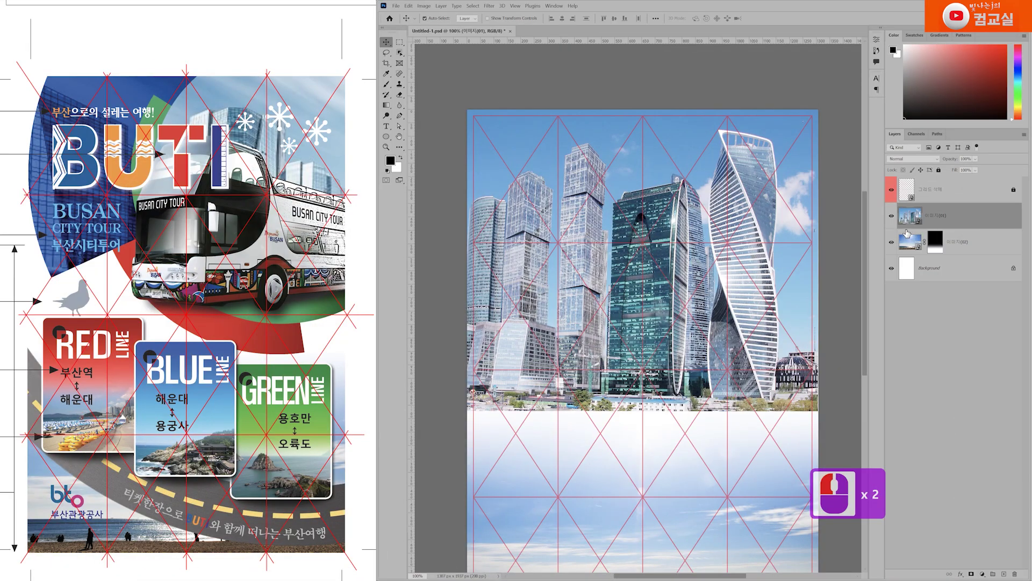
# Hide the city skyline layer 이미지(01) and paste the copied arcs as a Smart Object
pyautogui.click(891, 218)
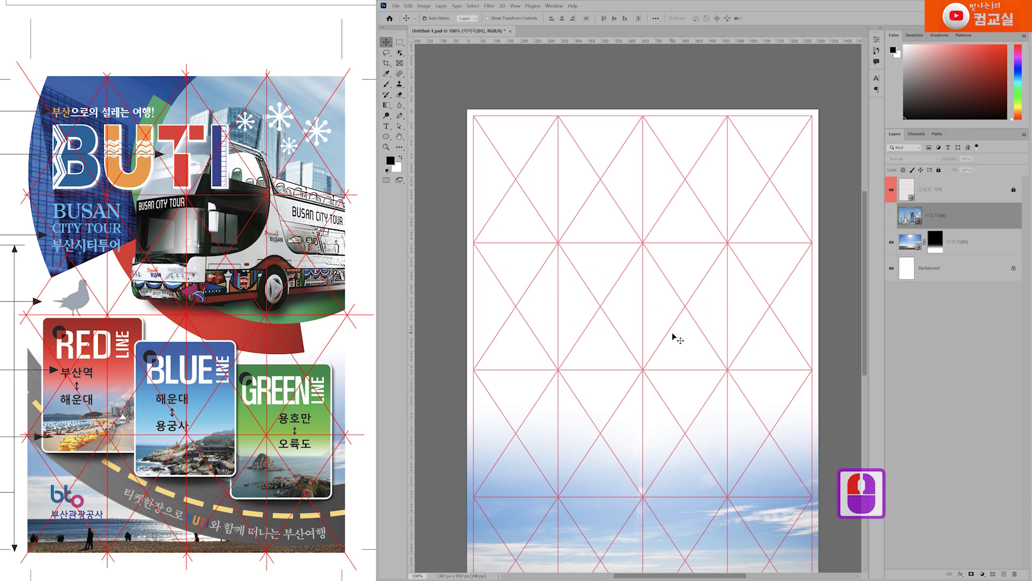
pyautogui.hotkey('ctrl', 'v')
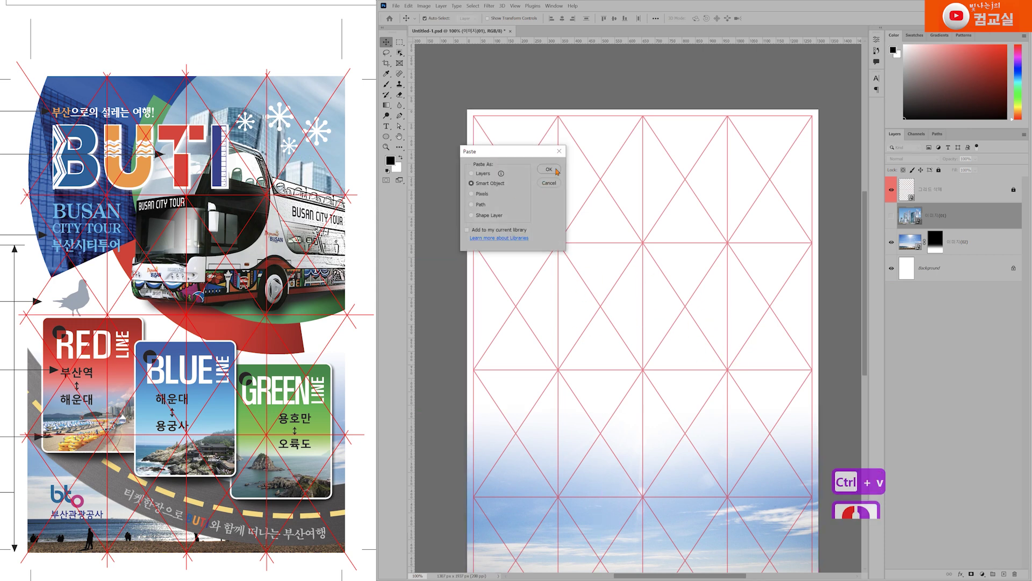
pyautogui.click(549, 169)
# Scale the pasted arcs to about 96%, fit them to the grid in the poster's upper area, and show the skyline layer again
pyautogui.moveTo(576, 359); pyautogui.dragTo(586, 246)
pyautogui.moveTo(652, 398); pyautogui.dragTo(654, 421)
pyautogui.moveTo(531, 259); pyautogui.dragTo(543, 252)
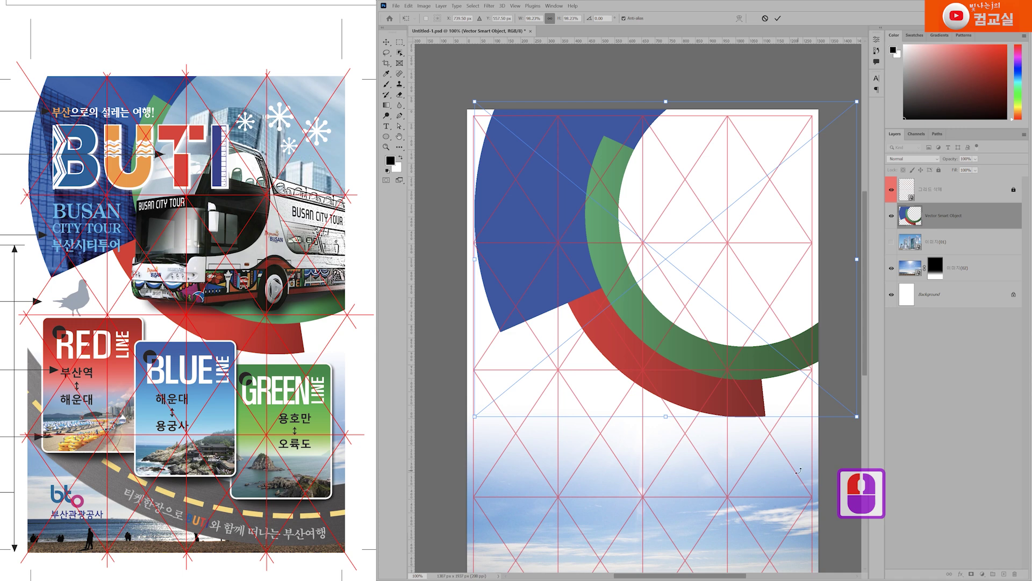
pyautogui.press('Right')
pyautogui.press('Right')
pyautogui.press('Return')
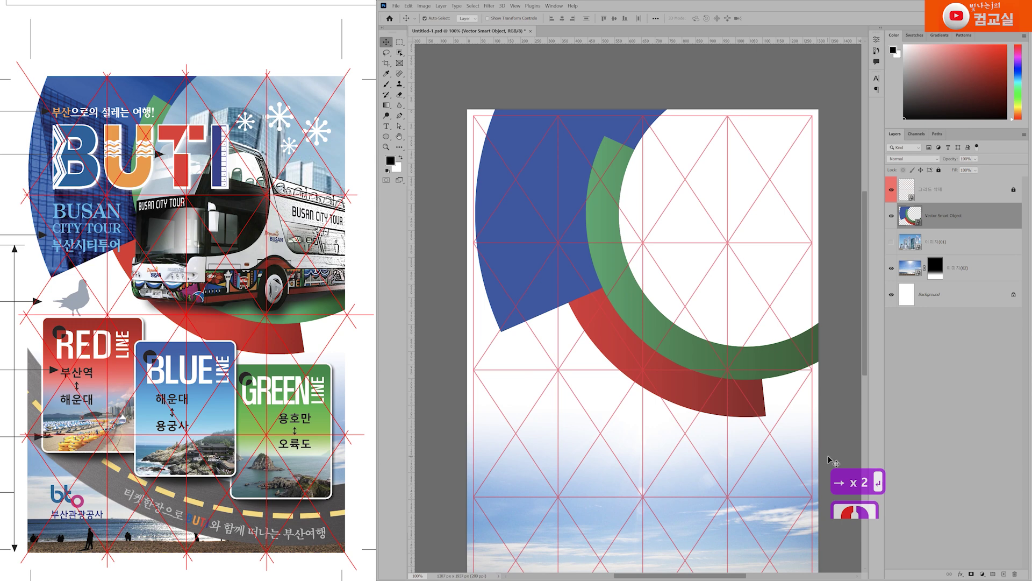
pyautogui.click(891, 243)
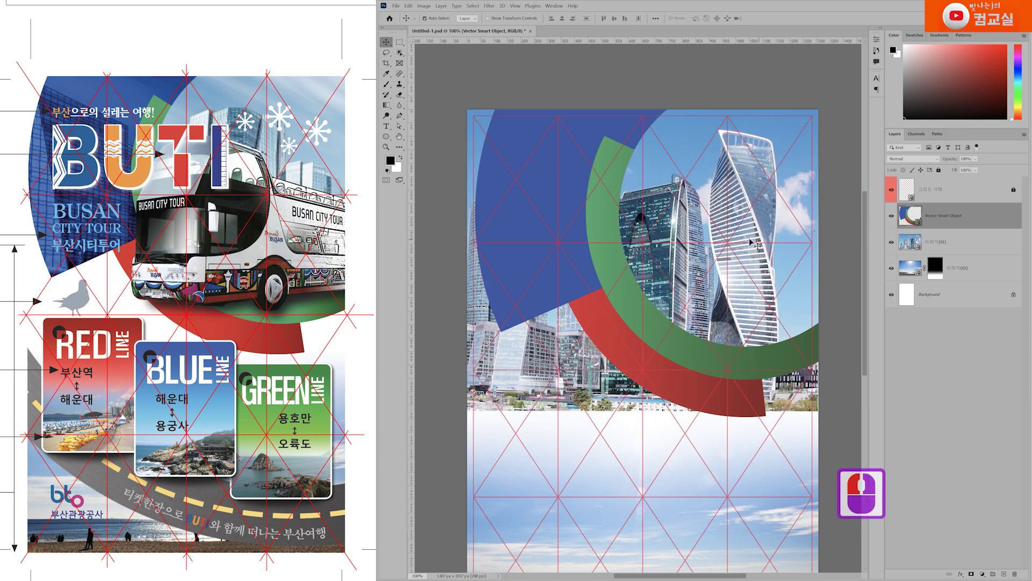
pyautogui.hotkey('ctrl', 't')
pyautogui.moveTo(672, 103); pyautogui.dragTo(698, 152)
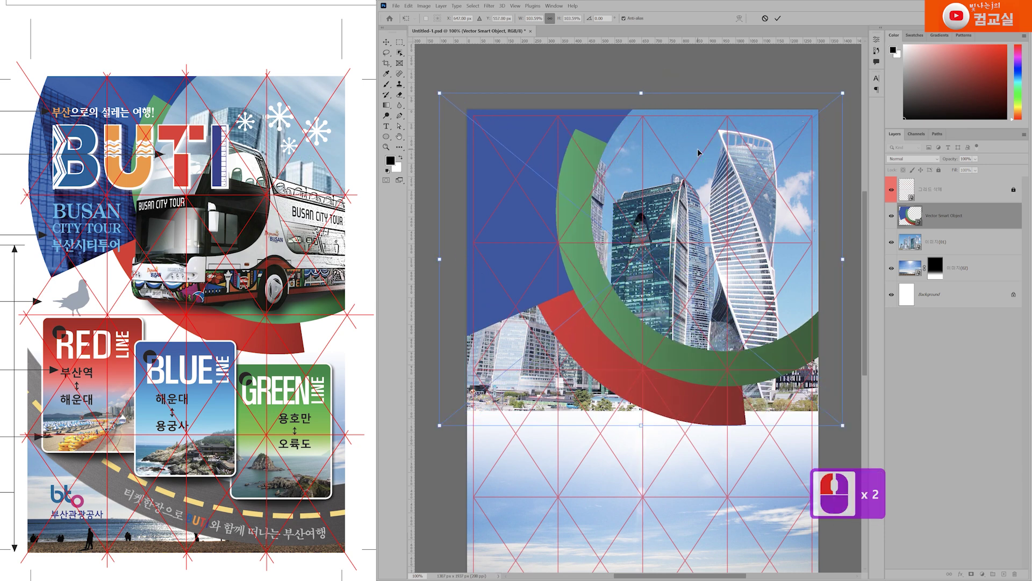
pyautogui.press('Escape')
# Enlarge and slightly rotate the skyline photo 이미지(01), placing the twisted tower inside the green arc and covering the page's upper right corner
pyautogui.click(950, 243)
pyautogui.hotkey('ctrl', 't')
pyautogui.moveTo(767, 202); pyautogui.dragTo(717, 210)
pyautogui.moveTo(770, 269); pyautogui.dragTo(818, 248)
pyautogui.moveTo(844, 101); pyautogui.dragTo(843, 94)
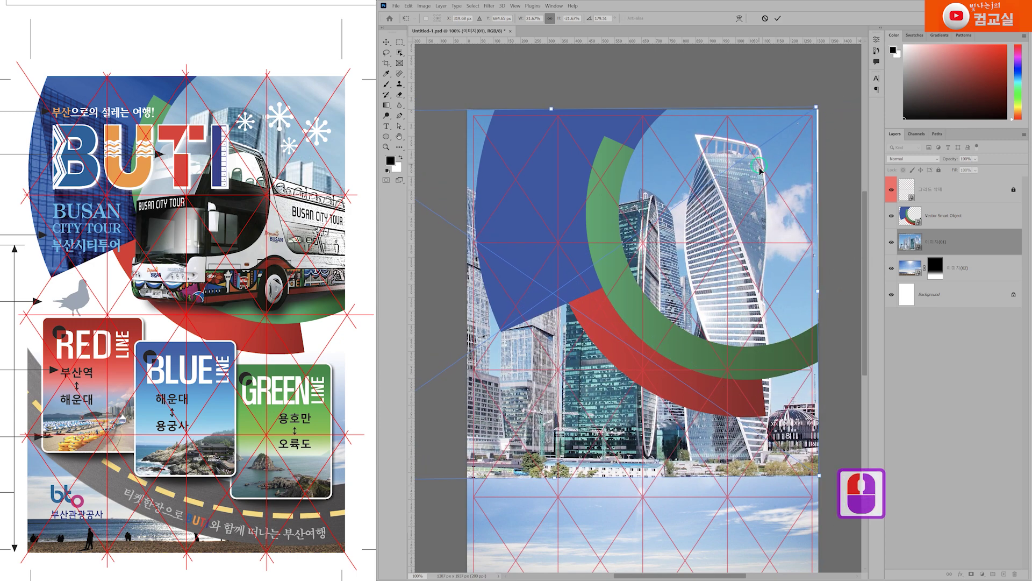
pyautogui.moveTo(758, 162); pyautogui.dragTo(761, 165)
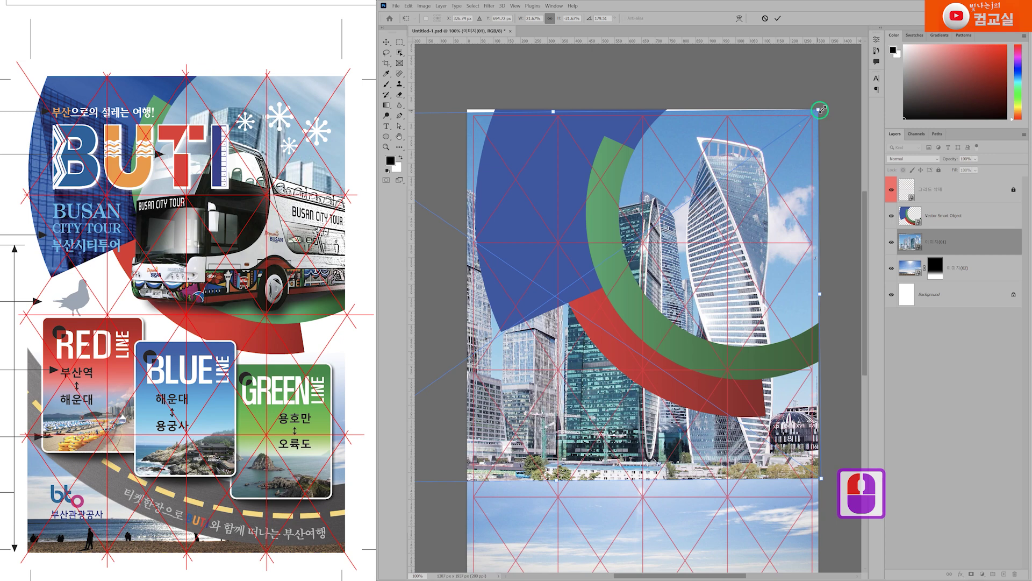
pyautogui.moveTo(820, 111); pyautogui.dragTo(830, 97)
pyautogui.moveTo(775, 231)
pyautogui.mouseDown()
pyautogui.moveTo(783, 225)
pyautogui.moveTo(768, 233)
pyautogui.mouseUp()
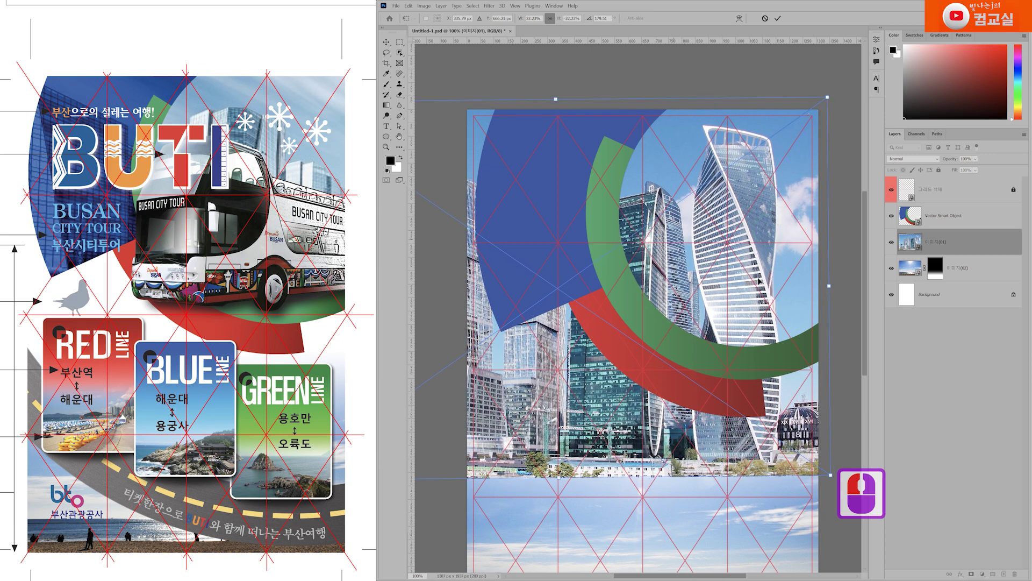
pyautogui.moveTo(835, 288)
pyautogui.mouseDown()
pyautogui.moveTo(826, 286)
pyautogui.moveTo(834, 286)
pyautogui.mouseUp()
pyautogui.moveTo(756, 274)
pyautogui.mouseDown()
pyautogui.moveTo(743, 279)
pyautogui.moveTo(757, 280)
pyautogui.mouseUp()
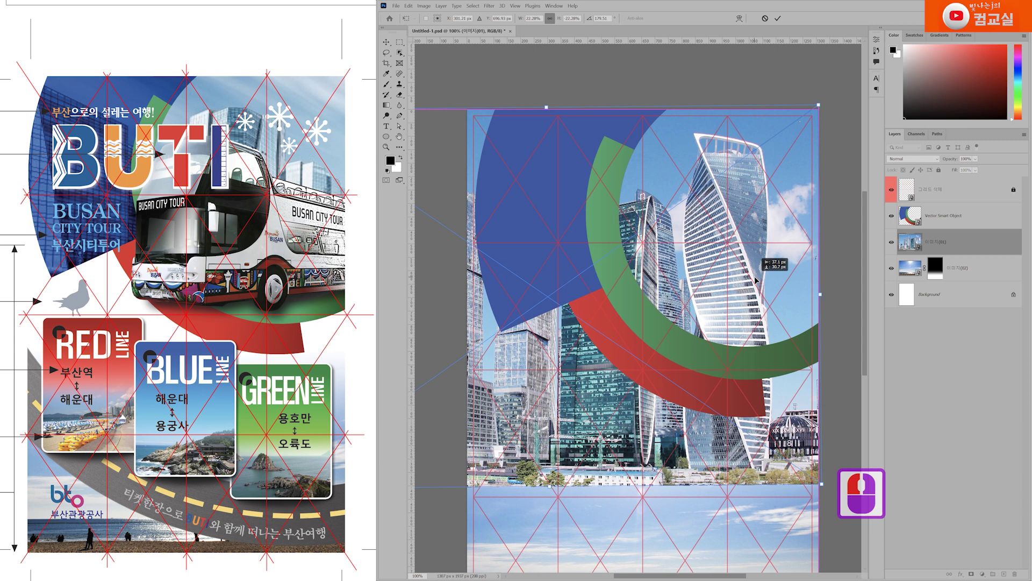
pyautogui.moveTo(757, 279); pyautogui.dragTo(756, 280)
pyautogui.press('Return')
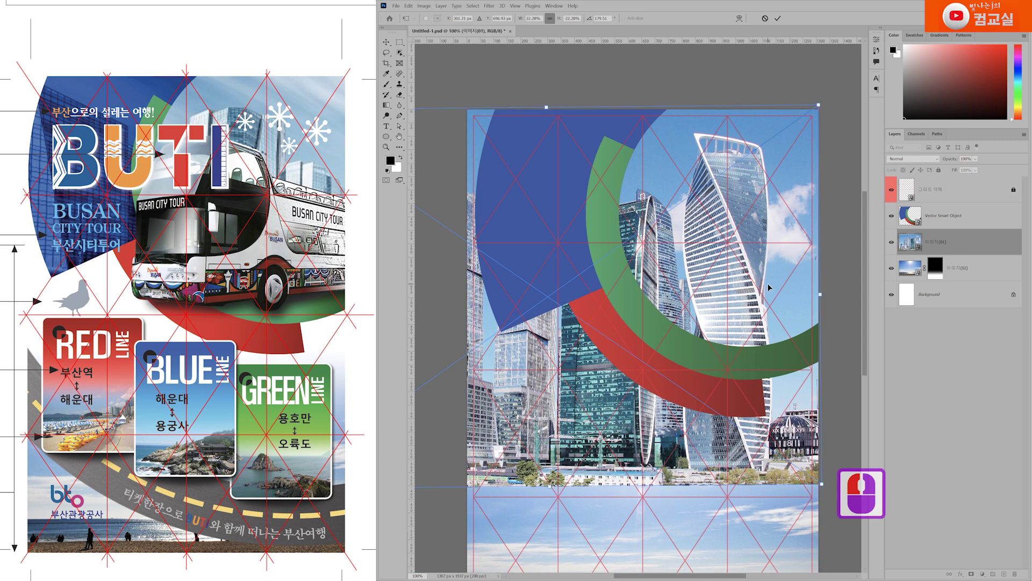
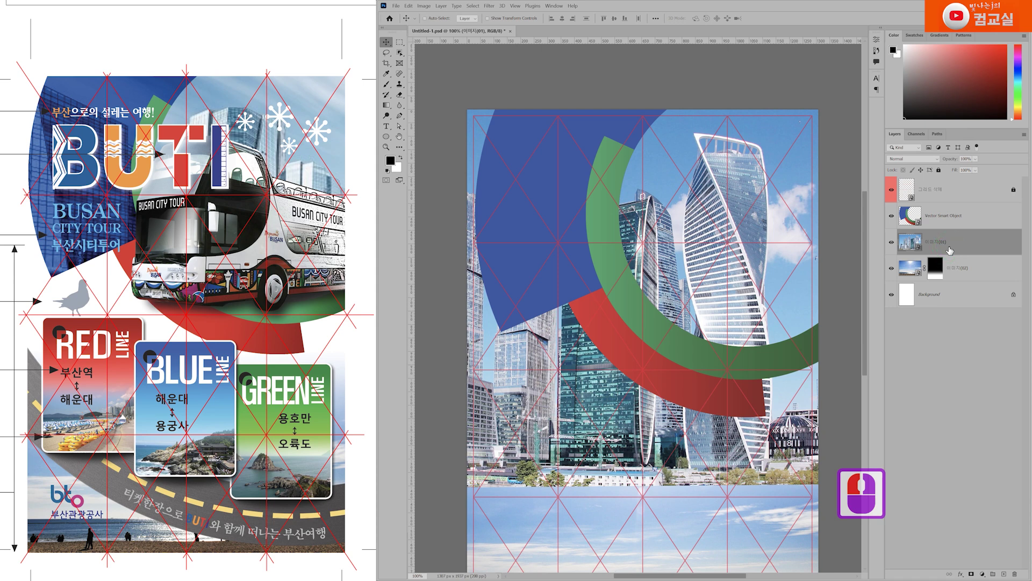
# Duplicate the skyline layer 이미지(01), hide the copy, and add a layer mask to the original
pyautogui.hotkey('ctrl', 'j')
pyautogui.click(892, 242)
pyautogui.click(960, 268)
pyautogui.click(928, 269)
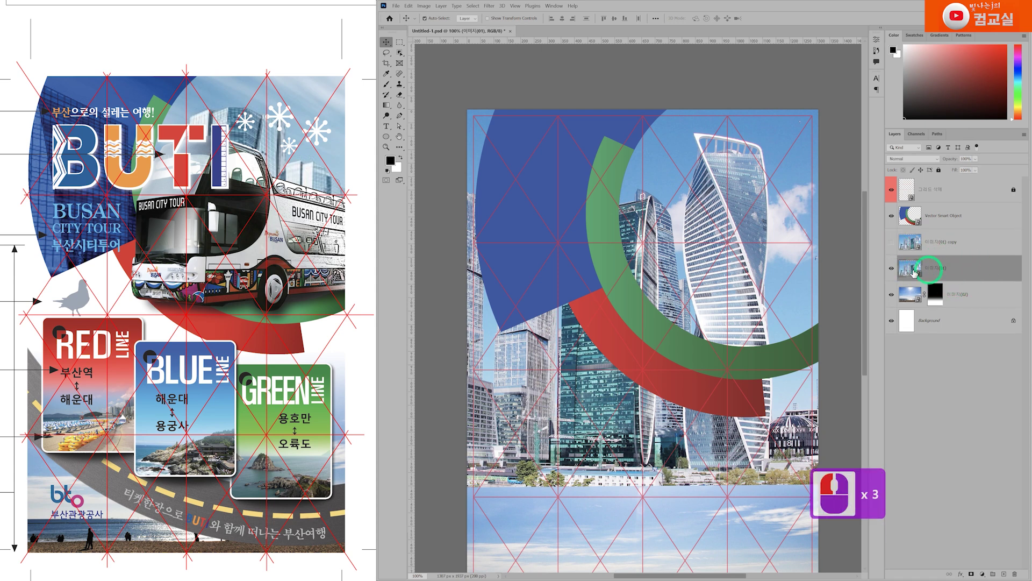
pyautogui.click(971, 575)
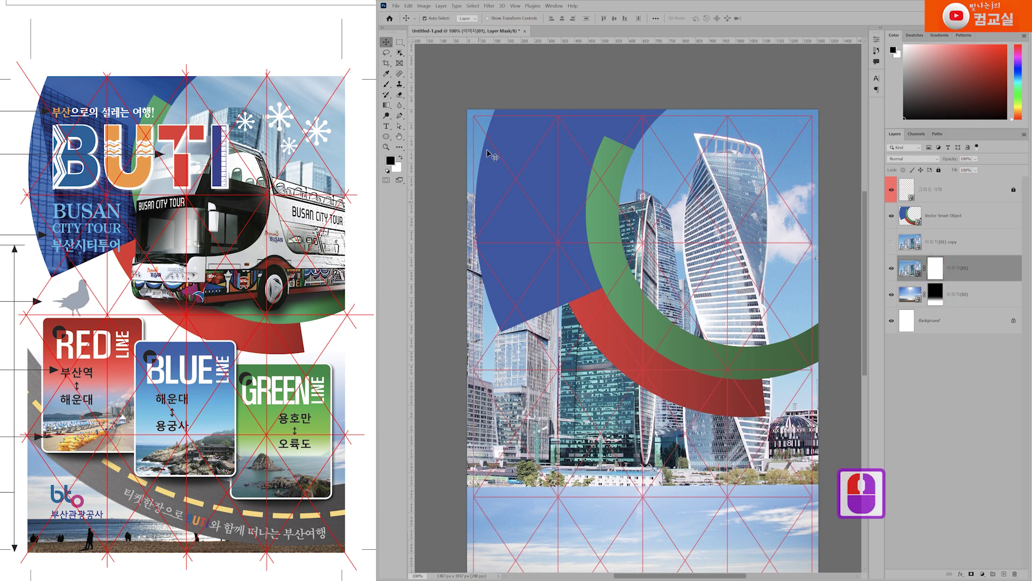
# Outline everything outside the green arc's inner area with the Polygonal Lasso, fill it with black on the skyline's mask, and deselect
pyautogui.click(386, 52)
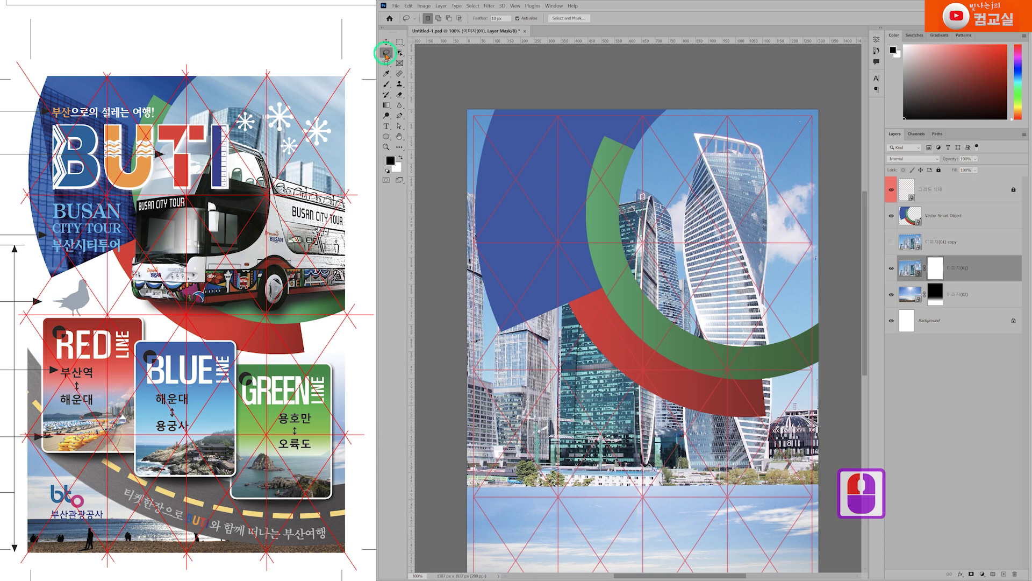
pyautogui.click(407, 60)
pyautogui.scroll(-3, 476, 139)
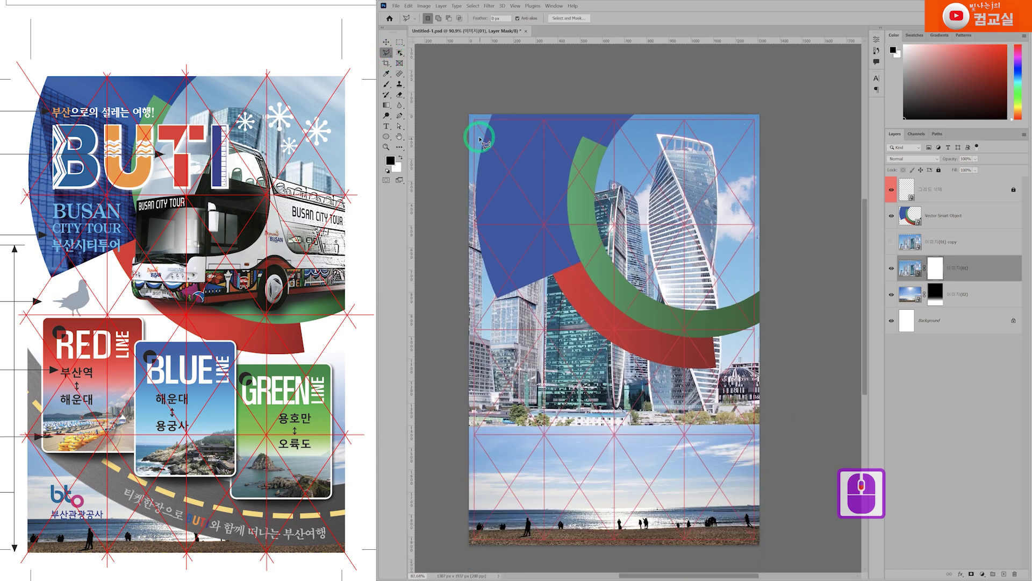
pyautogui.click(435, 93)
pyautogui.click(435, 428)
pyautogui.click(775, 425)
pyautogui.click(768, 276)
pyautogui.click(771, 257)
pyautogui.click(734, 291)
pyautogui.click(658, 302)
pyautogui.click(573, 219)
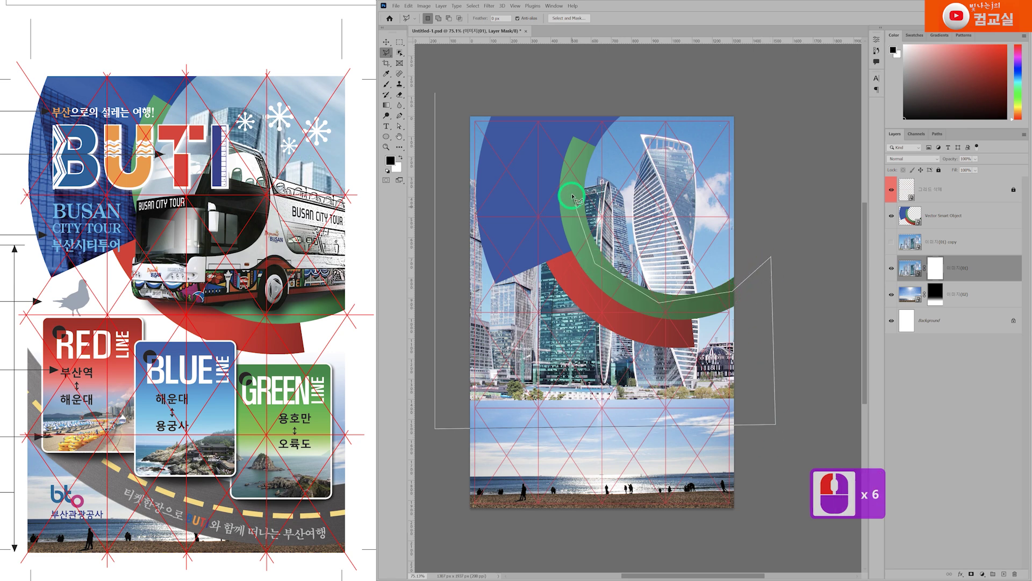
pyautogui.click(593, 147)
pyautogui.click(631, 94)
pyautogui.click(437, 93)
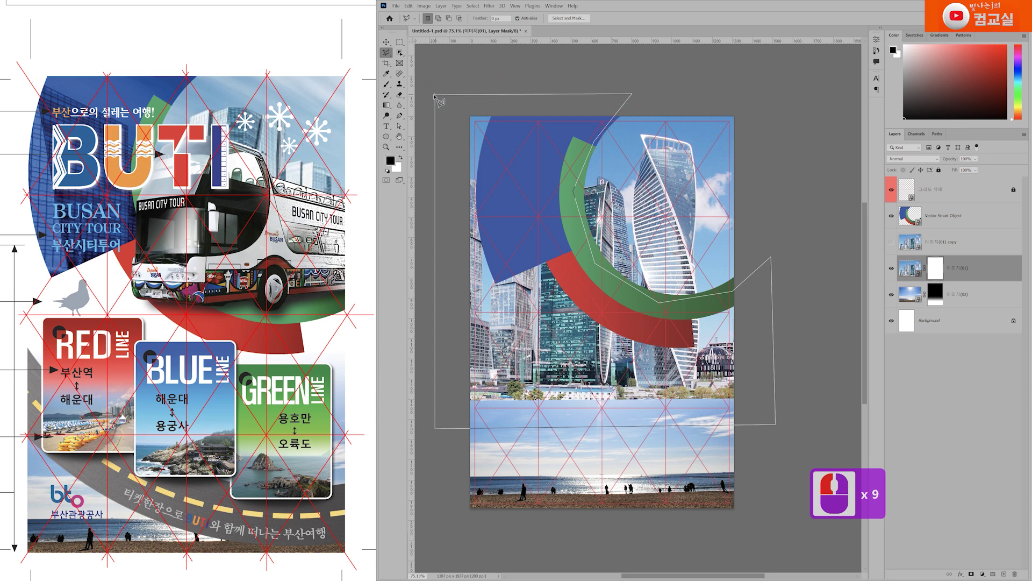
pyautogui.click(435, 96)
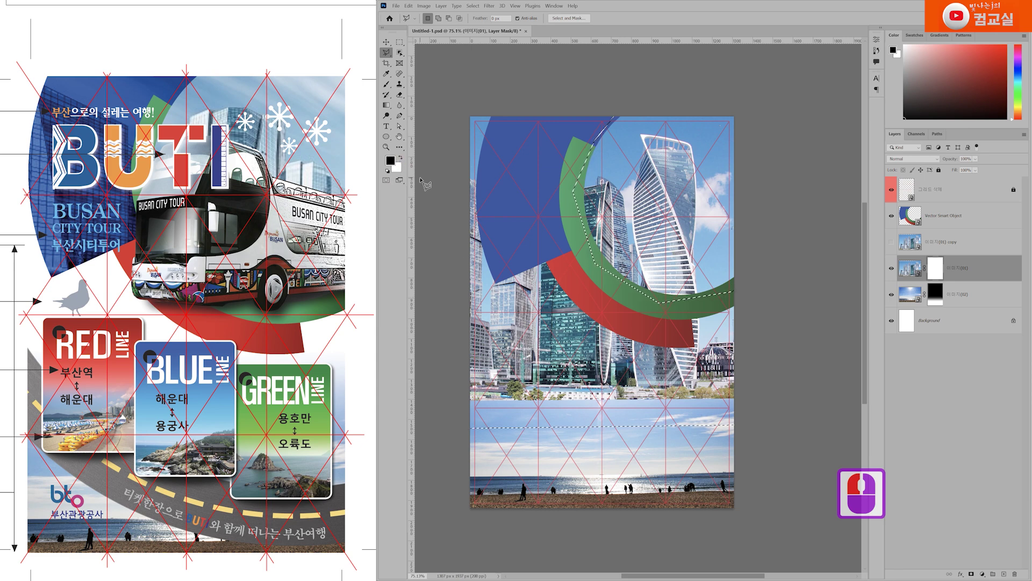
pyautogui.hotkey('alt', 'Delete')
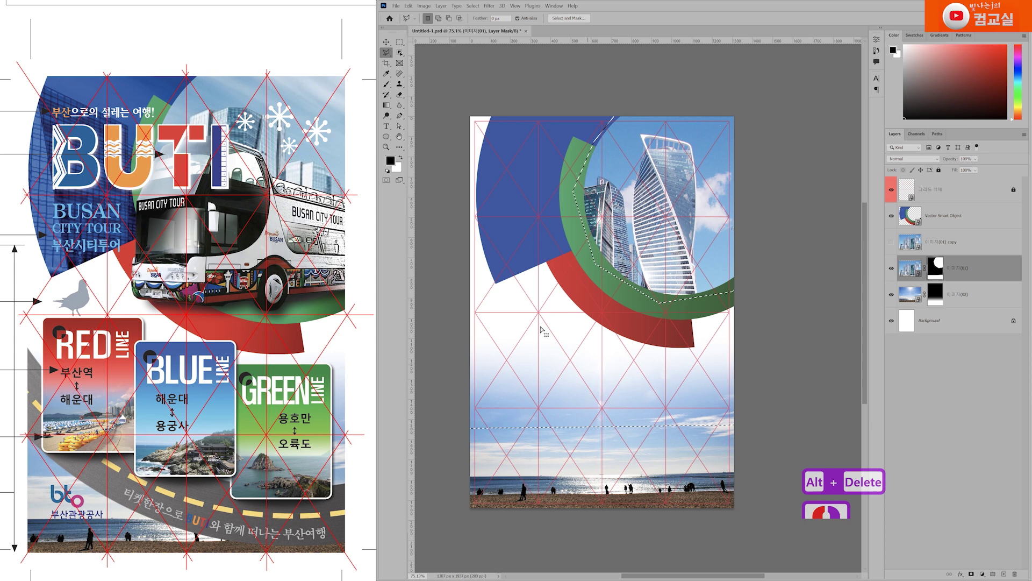
pyautogui.hotkey('ctrl', 'd')
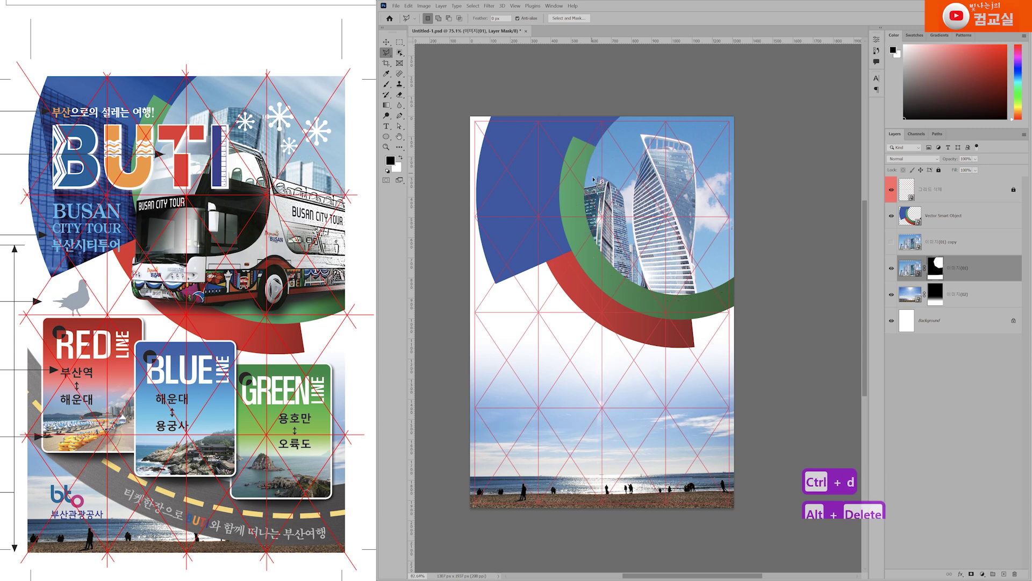
# Rename the arcs' Smart Object layer as 오브젝트1
pyautogui.scroll(2, 603, 185)
pyautogui.scroll(2, 617, 234)
pyautogui.click(954, 217)
pyautogui.doubleClick(954, 218)
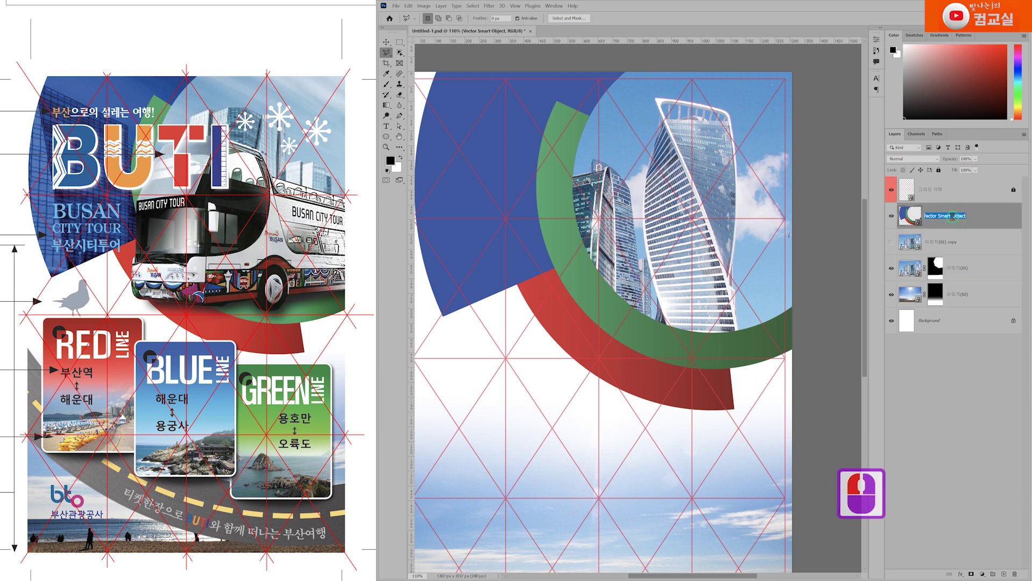
pyautogui.write('오브')
pyautogui.write('젝트1')
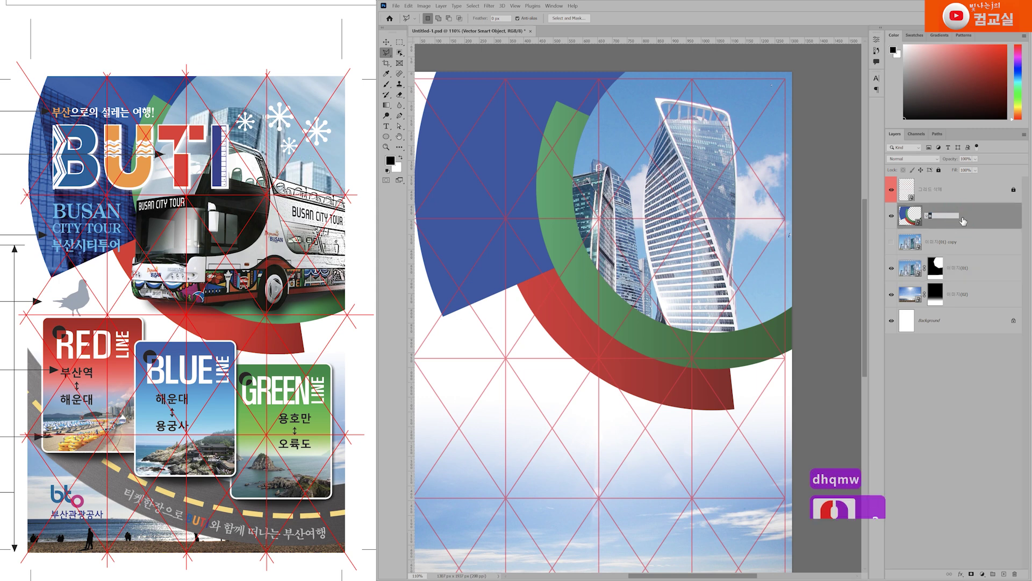
pyautogui.press('Return')
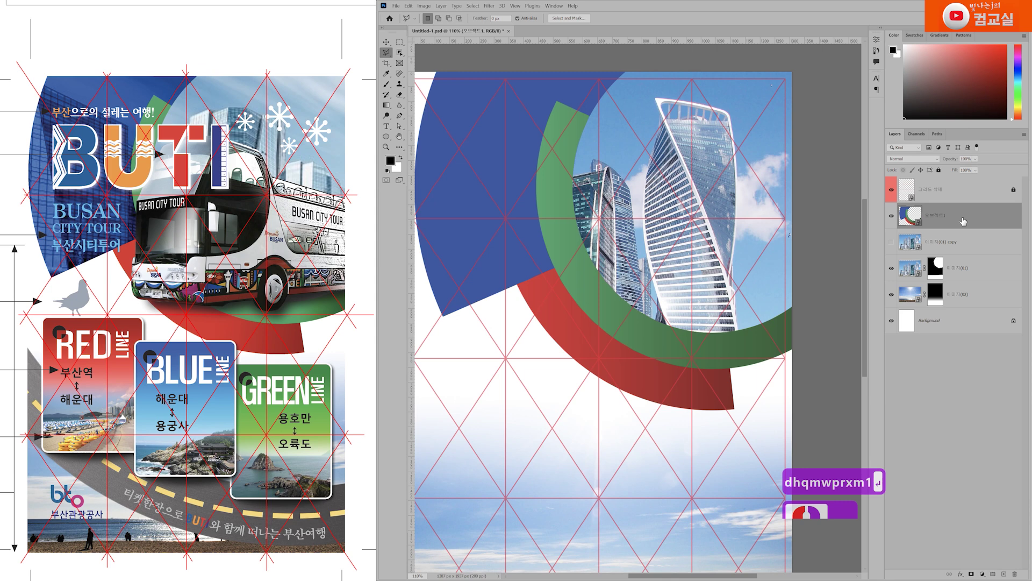
# Show the copied skyline layer and move it above the arcs layer 오브젝트1
pyautogui.doubleClick(911, 215)
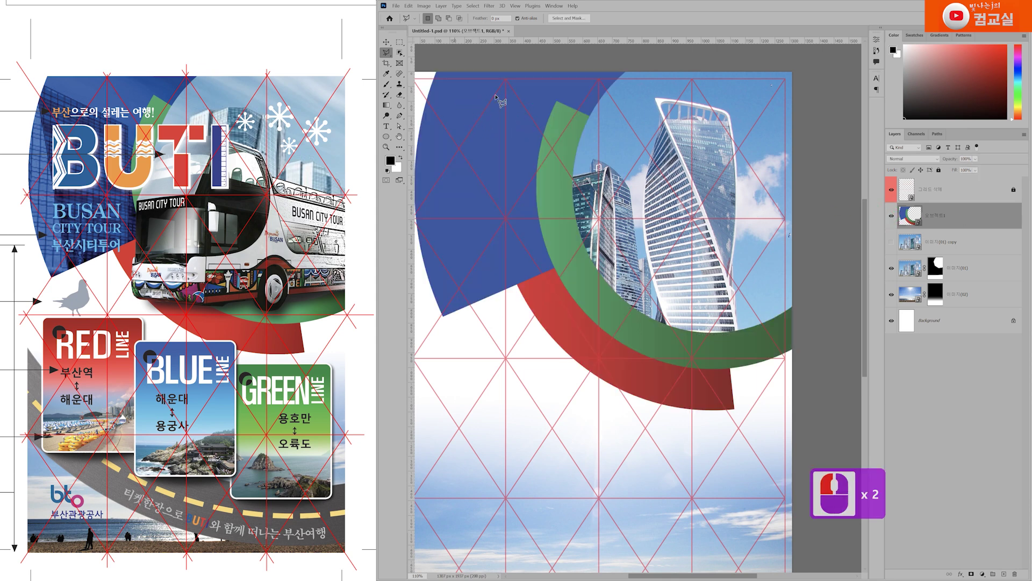
pyautogui.click(386, 42)
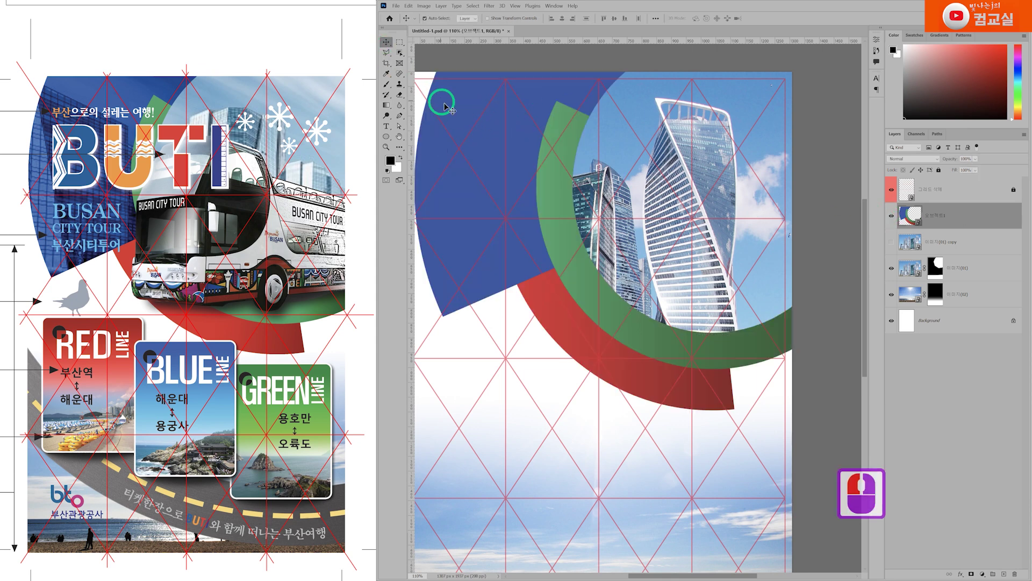
pyautogui.moveTo(445, 99); pyautogui.dragTo(516, 137)
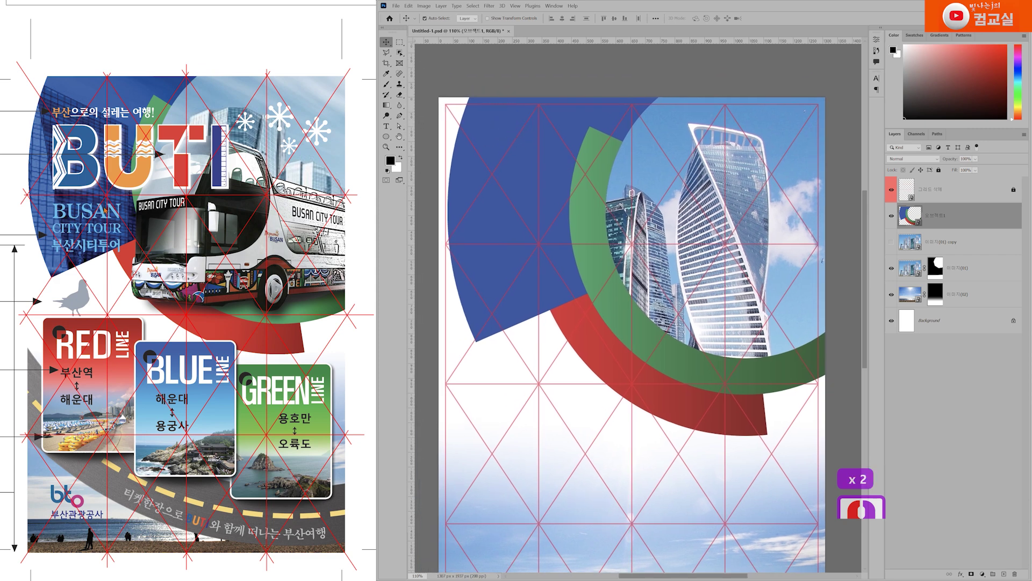
pyautogui.moveTo(87, 216); pyautogui.dragTo(103, 223)
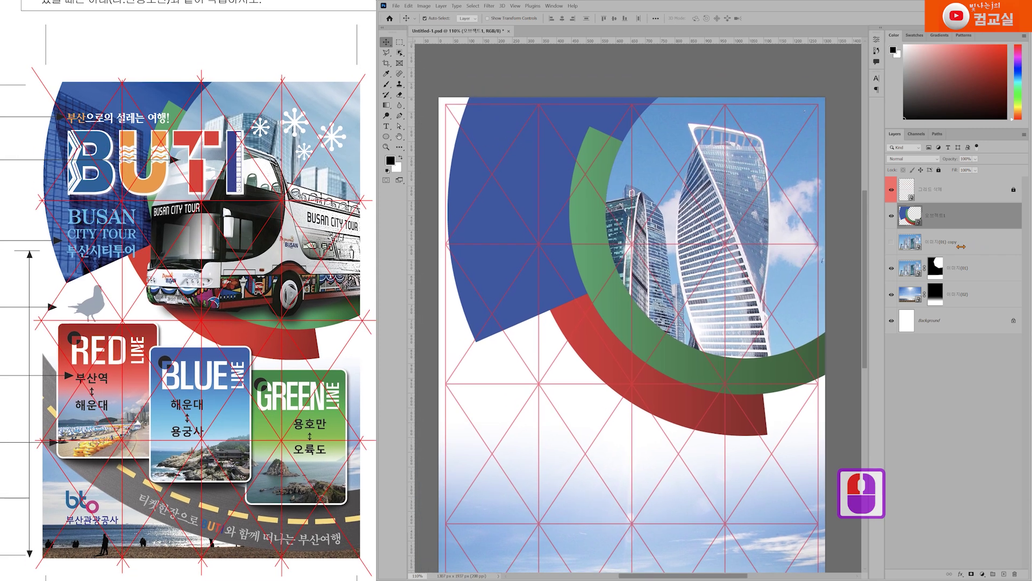
pyautogui.click(891, 242)
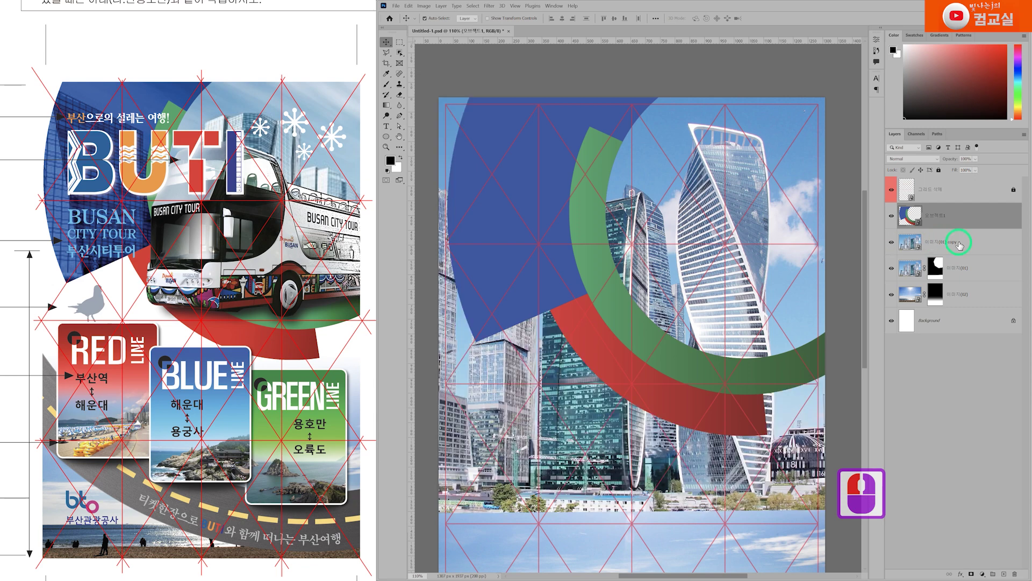
pyautogui.click(960, 245)
pyautogui.moveTo(960, 245); pyautogui.dragTo(956, 208)
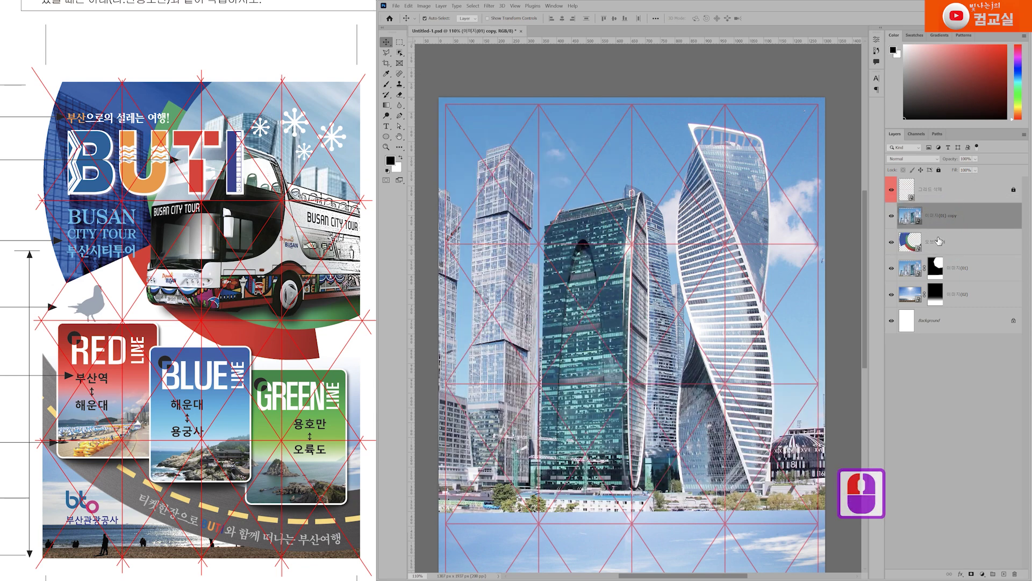
# Hide the skyline copy, select the blue arc on 오브젝트1 with the Magic Wand, and copy it to a new layer
pyautogui.click(891, 216)
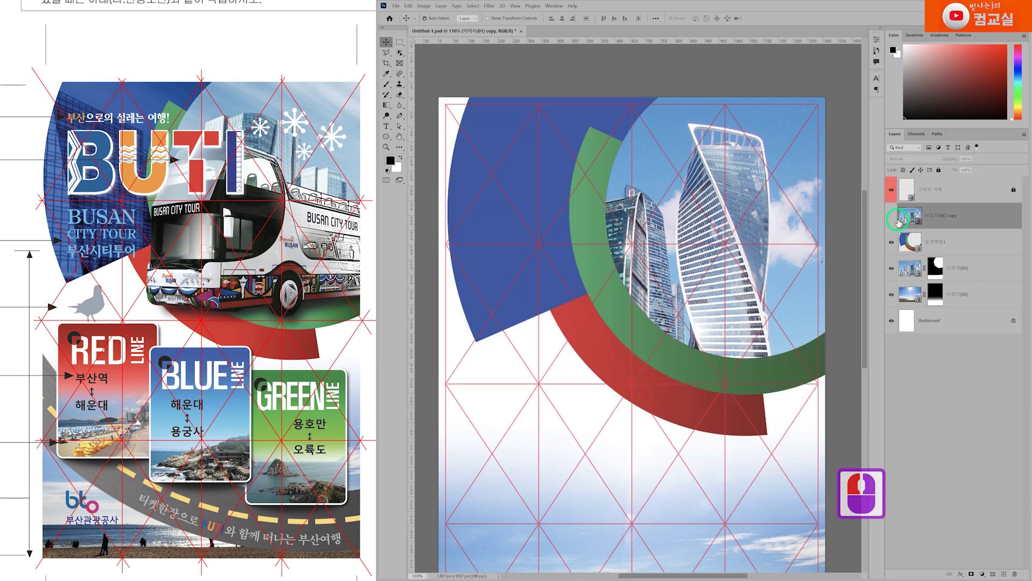
pyautogui.click(914, 242)
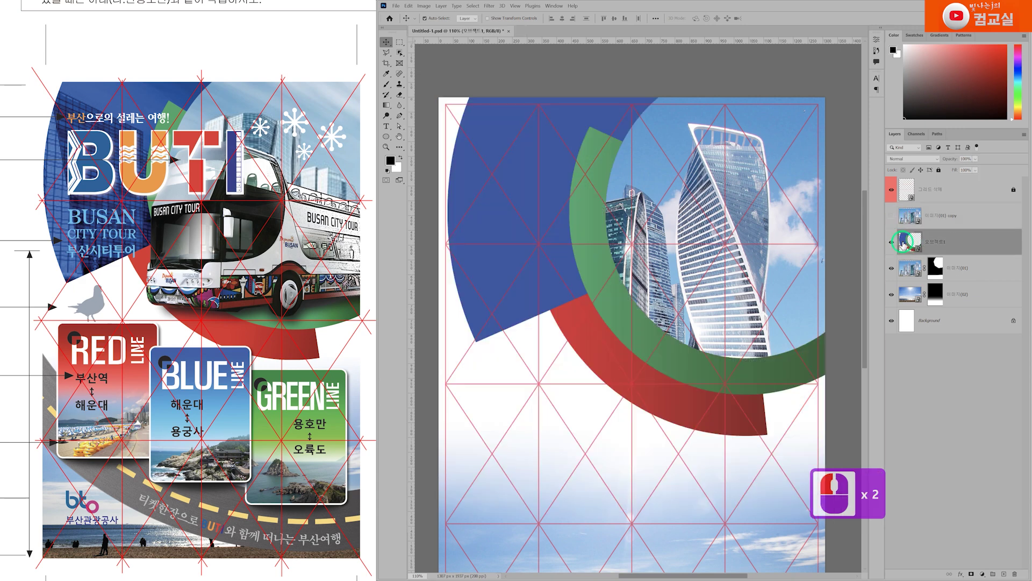
pyautogui.click(399, 52)
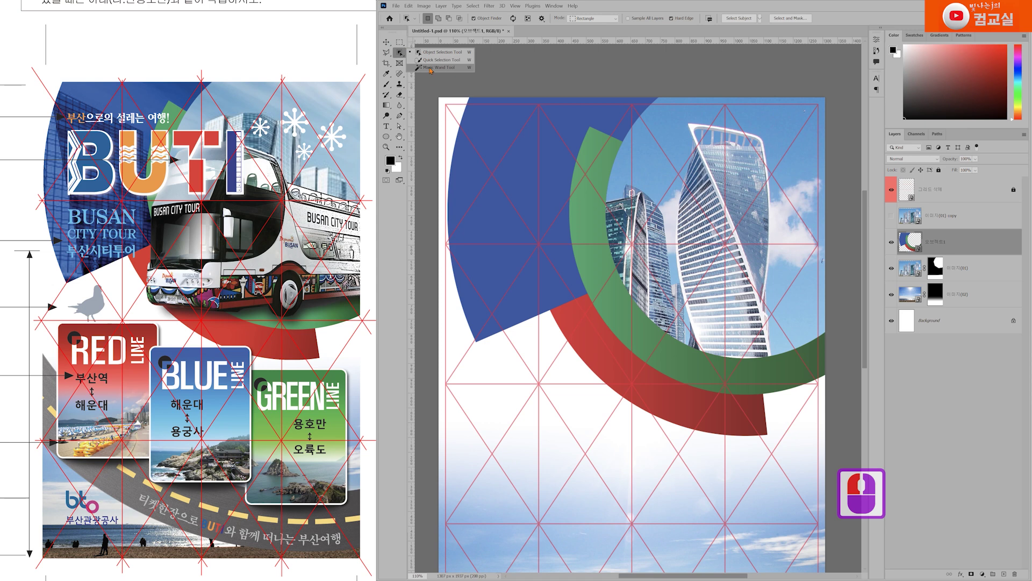
pyautogui.click(430, 69)
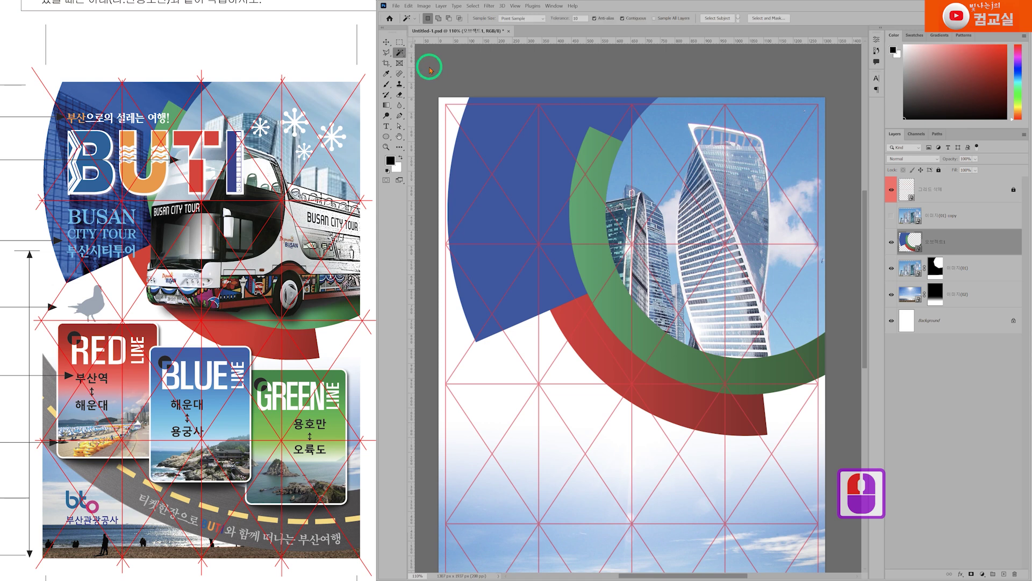
pyautogui.click(502, 166)
pyautogui.hotkey('ctrl', 'j')
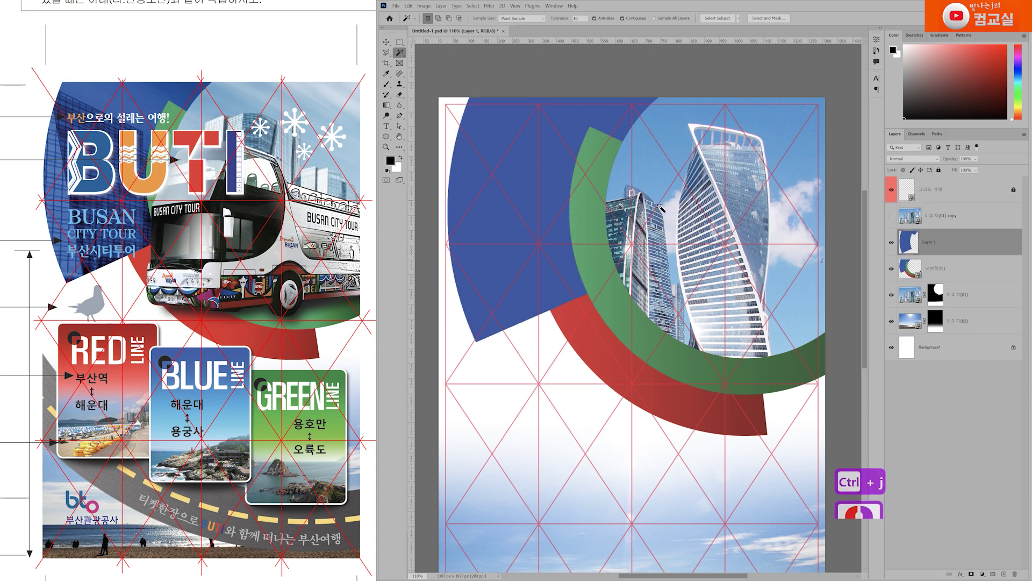
# Hide 오브젝트1, show the skyline copy, and clip it to the separate blue arc layer with a clipping mask
pyautogui.click(892, 269)
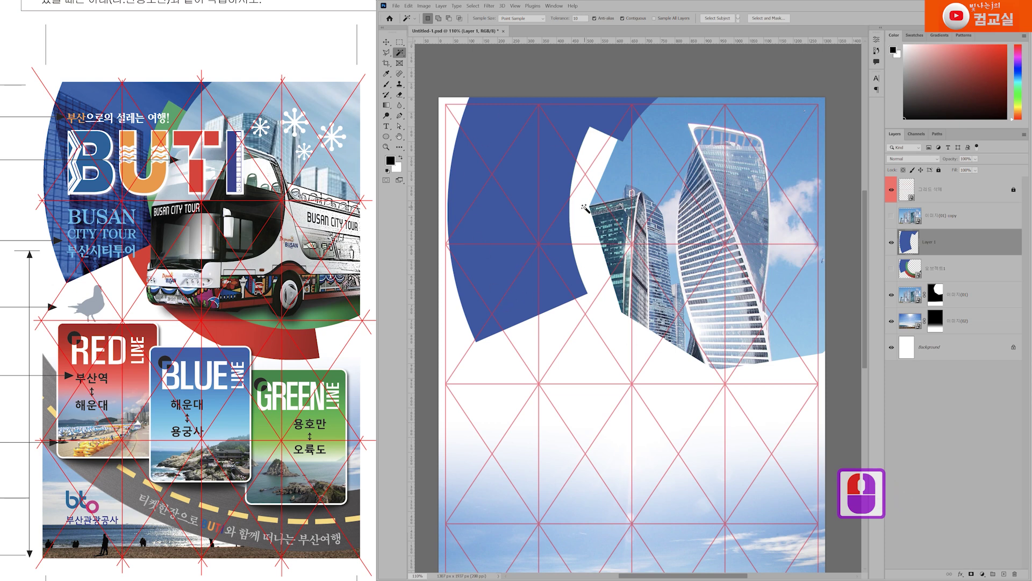
pyautogui.click(954, 221)
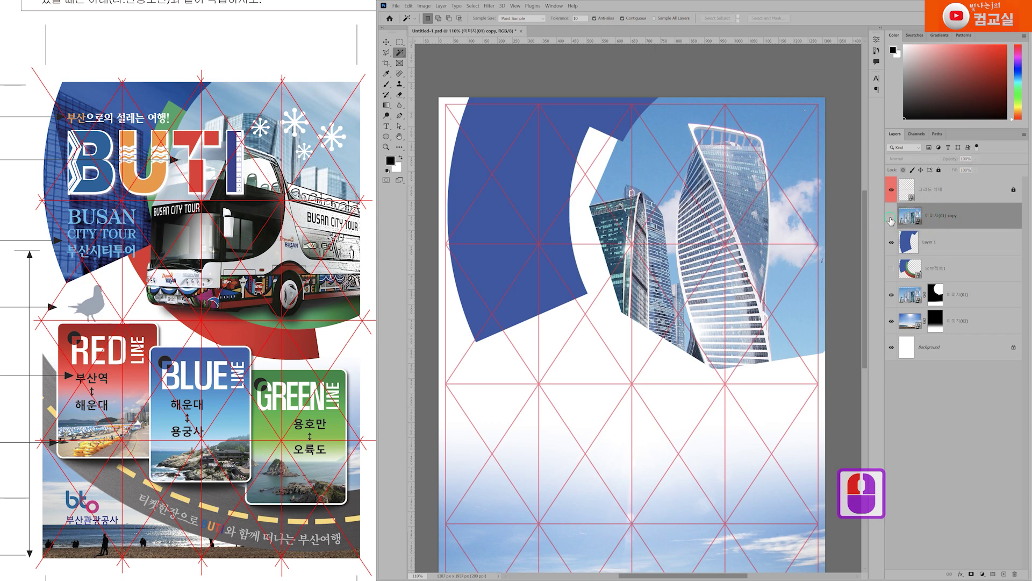
pyautogui.click(891, 216)
pyautogui.doubleClick(968, 218)
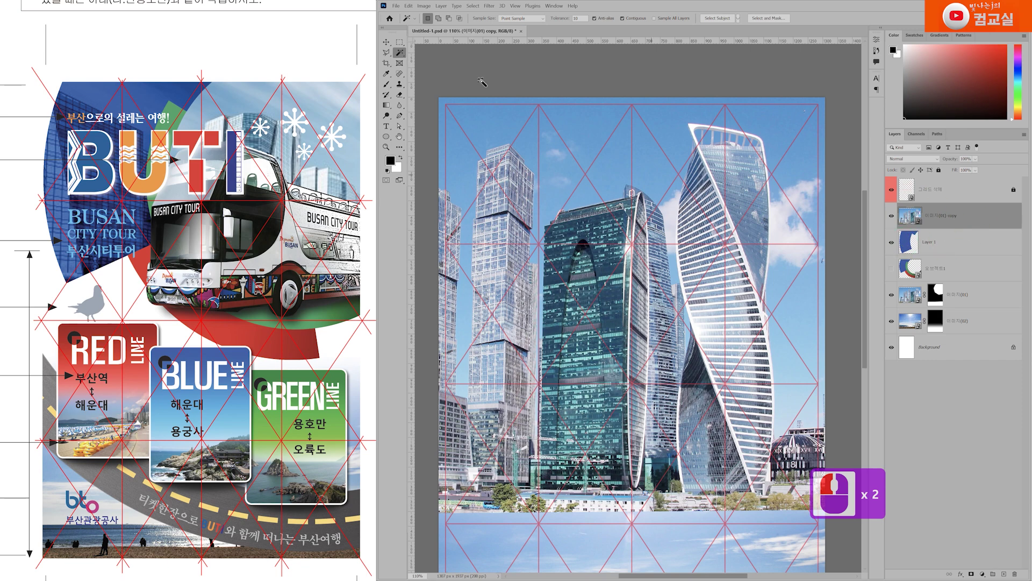
pyautogui.click(386, 41)
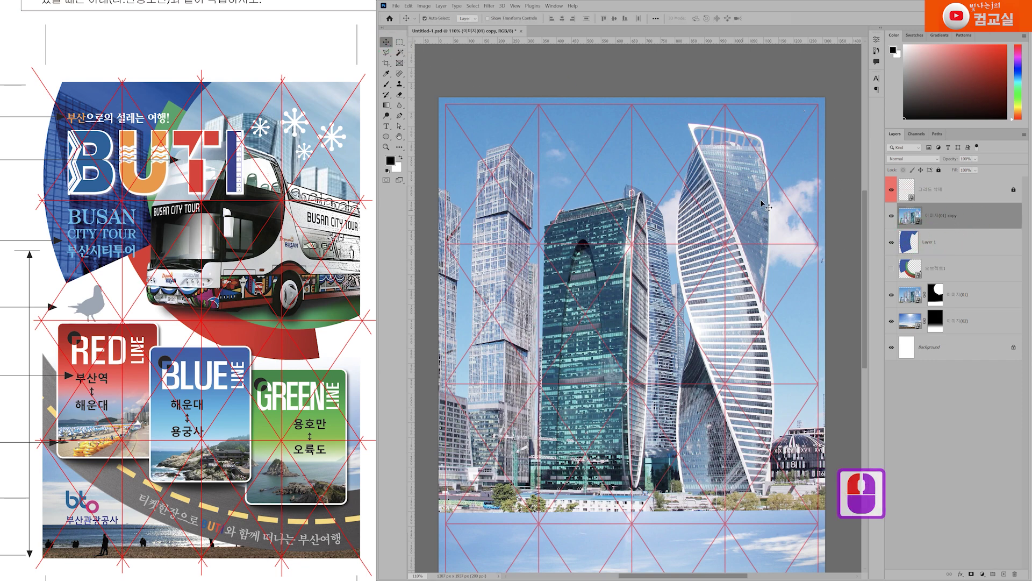
pyautogui.keyDown('alt'); pyautogui.click(960, 228); pyautogui.keyUp('alt')
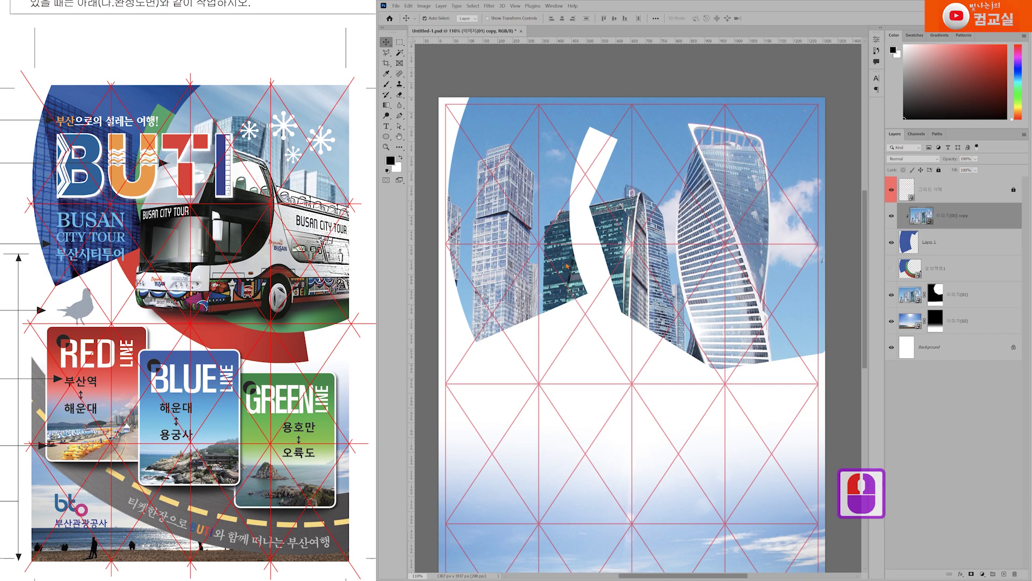
# Show the arcs layer 오브젝트1 again and compare the blue arc with and without the clipped skyline photo
pyautogui.scroll(-2, 533, 235)
pyautogui.scroll(3, 532, 235)
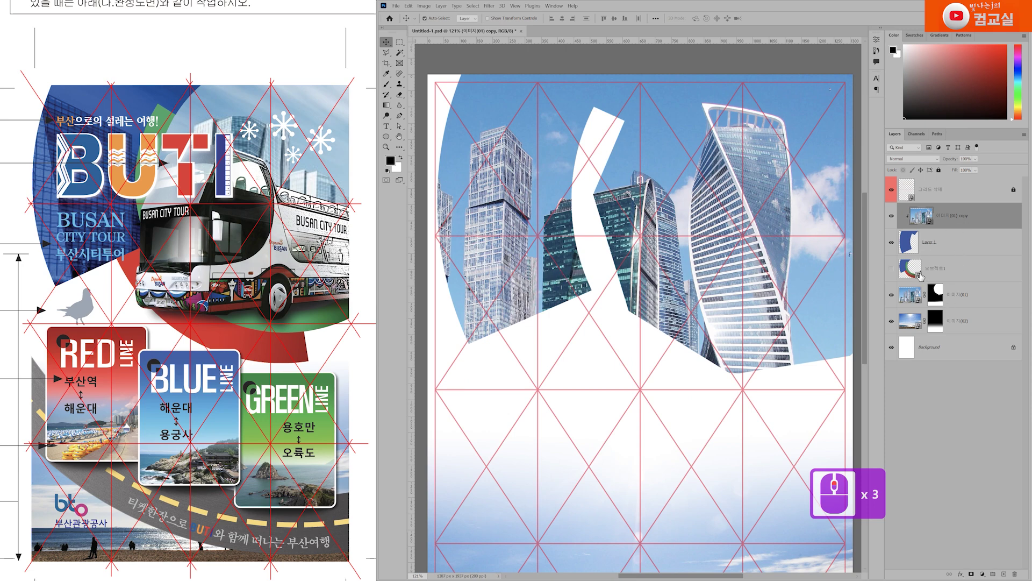
pyautogui.click(891, 269)
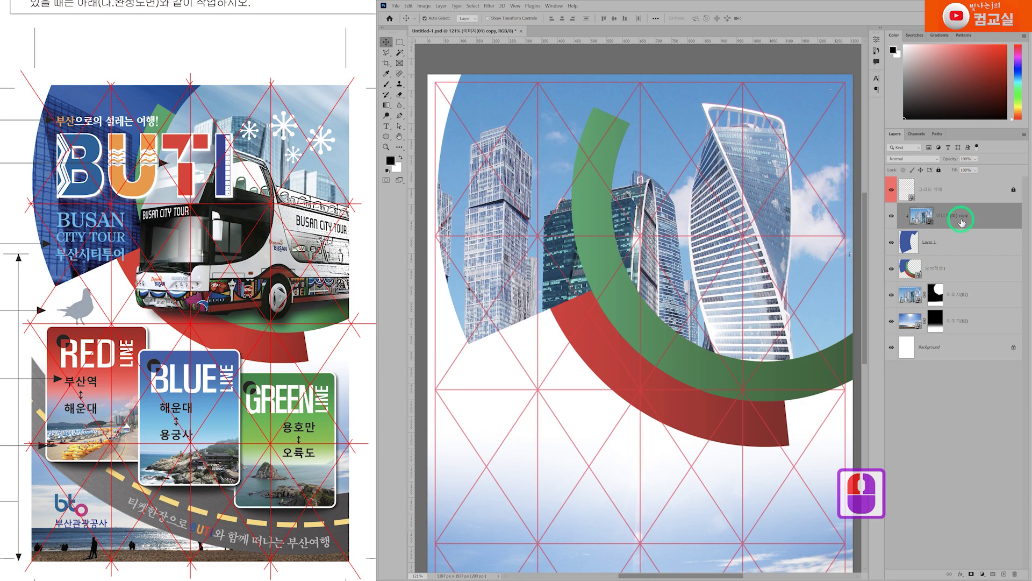
pyautogui.click(892, 216)
pyautogui.click(891, 217)
pyautogui.click(891, 217)
pyautogui.click(891, 217)
pyautogui.click(892, 217)
pyautogui.click(892, 217)
pyautogui.click(981, 219)
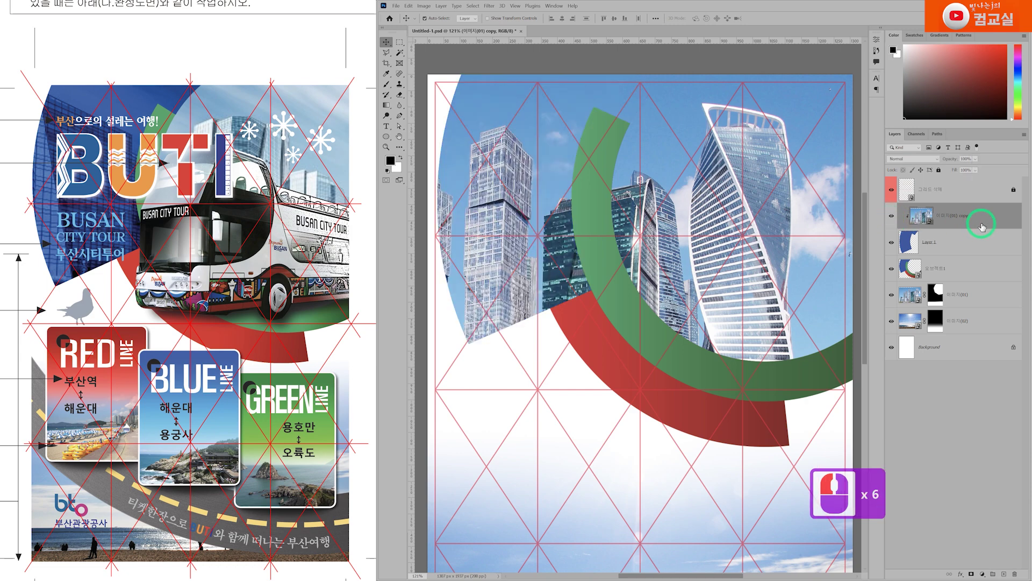
# Colorize the clipped skyline copy blue with Hue/Saturation, using hue 242, saturation 56 and a reduced lightness
pyautogui.hotkey('ctrl', 'u')
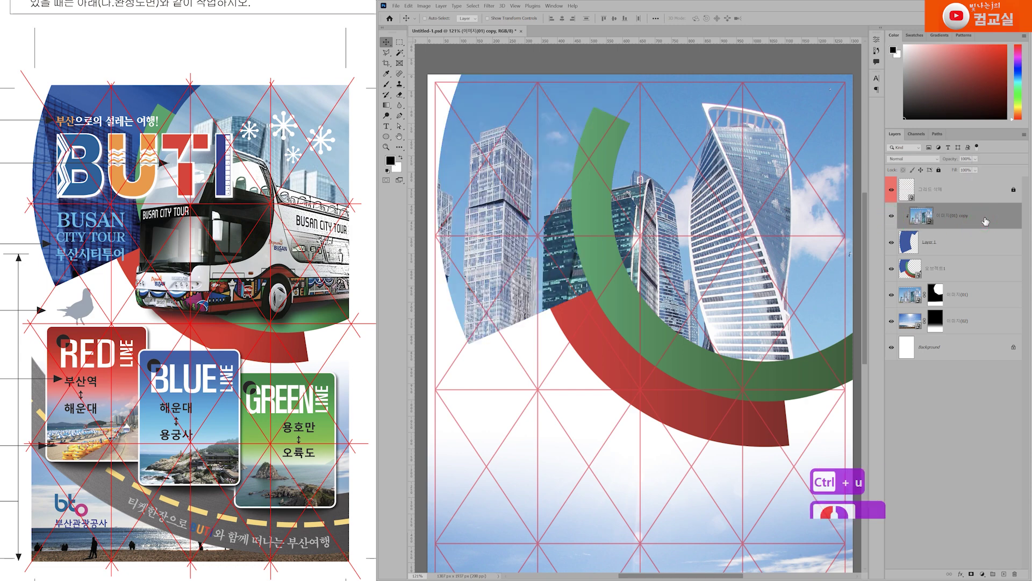
pyautogui.moveTo(524, 144); pyautogui.dragTo(747, 176)
pyautogui.click(805, 276)
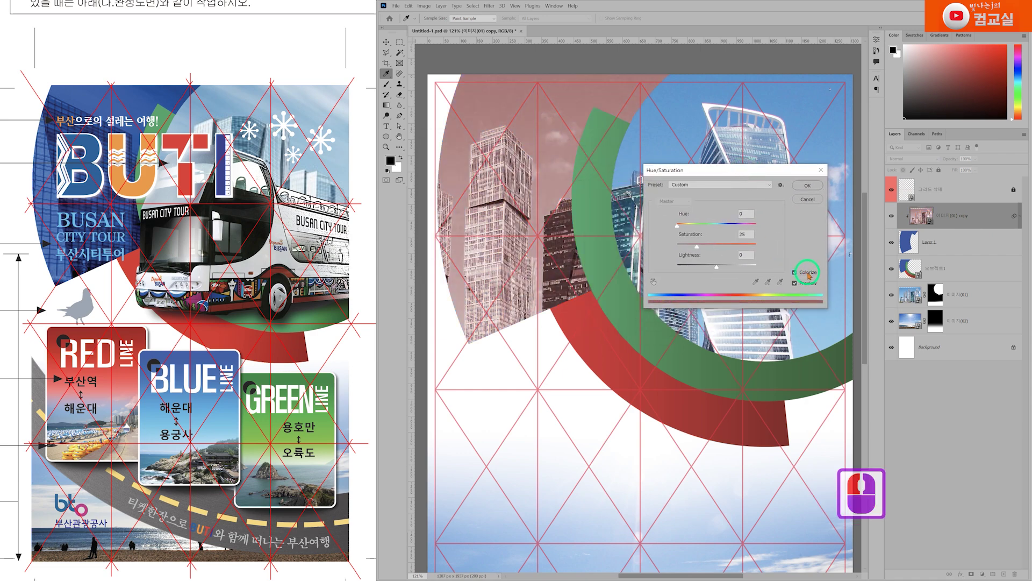
pyautogui.moveTo(678, 228); pyautogui.dragTo(711, 271)
pyautogui.click(715, 250)
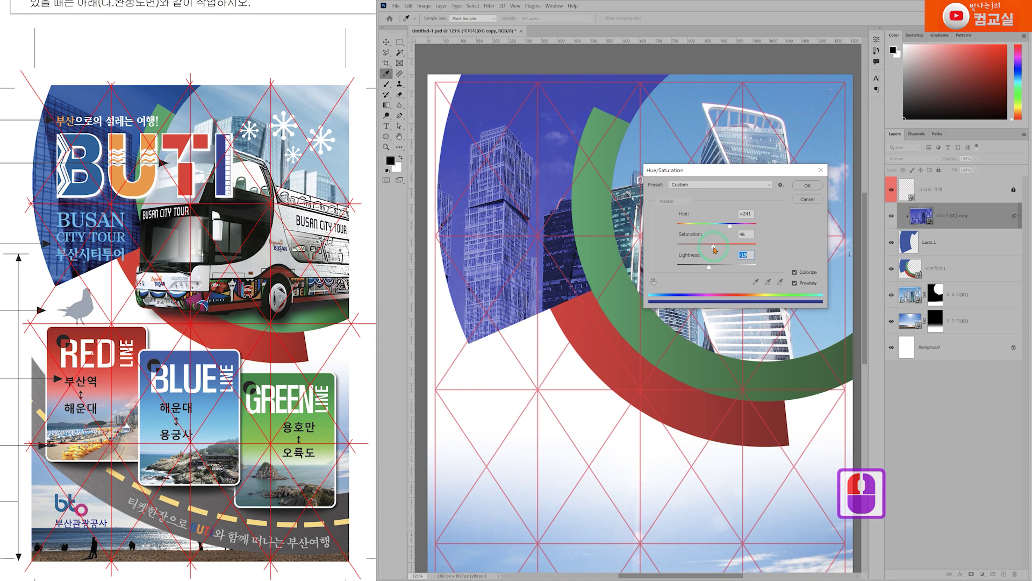
pyautogui.moveTo(718, 250); pyautogui.dragTo(718, 249)
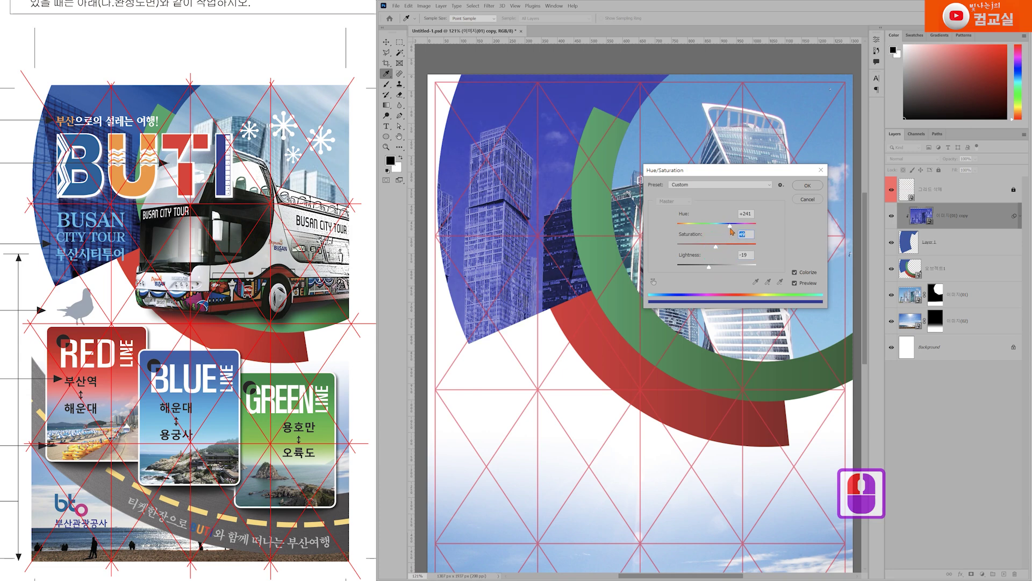
pyautogui.moveTo(710, 269); pyautogui.dragTo(712, 269)
pyautogui.moveTo(729, 225); pyautogui.dragTo(709, 269)
pyautogui.click(789, 233)
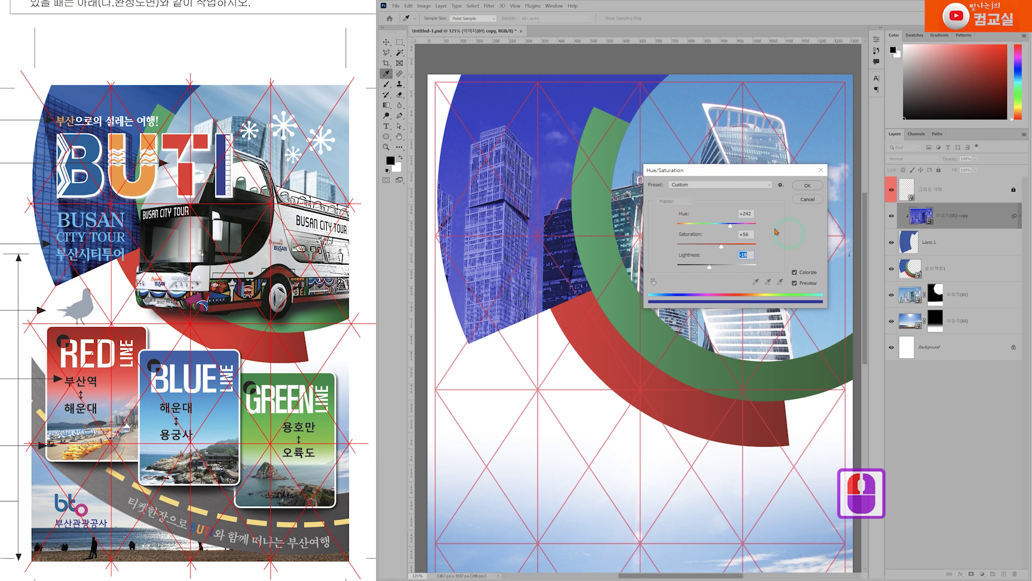
pyautogui.click(808, 186)
pyautogui.press('v')
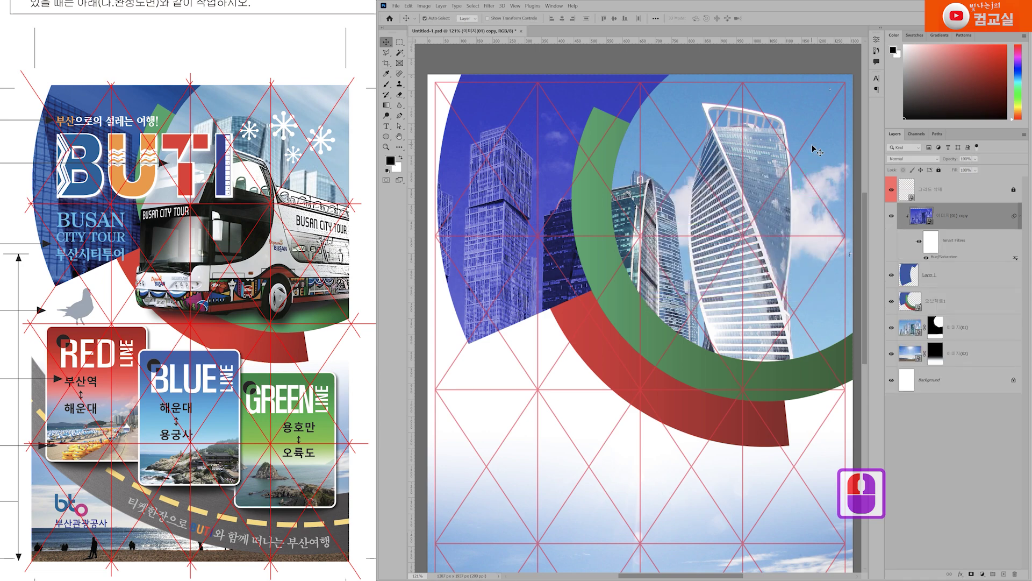
# Open the bus photo 이미지(03) from the 부산시티투어 folder in Photoshop and enlarge its window to show the whole bus
pyautogui.click(987, 223)
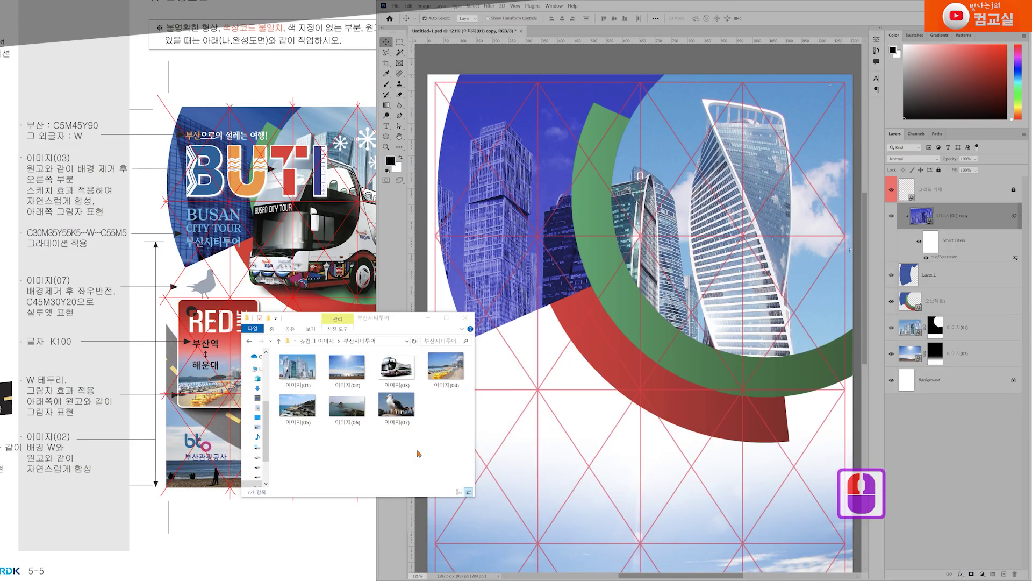
pyautogui.click(418, 446)
pyautogui.click(411, 380)
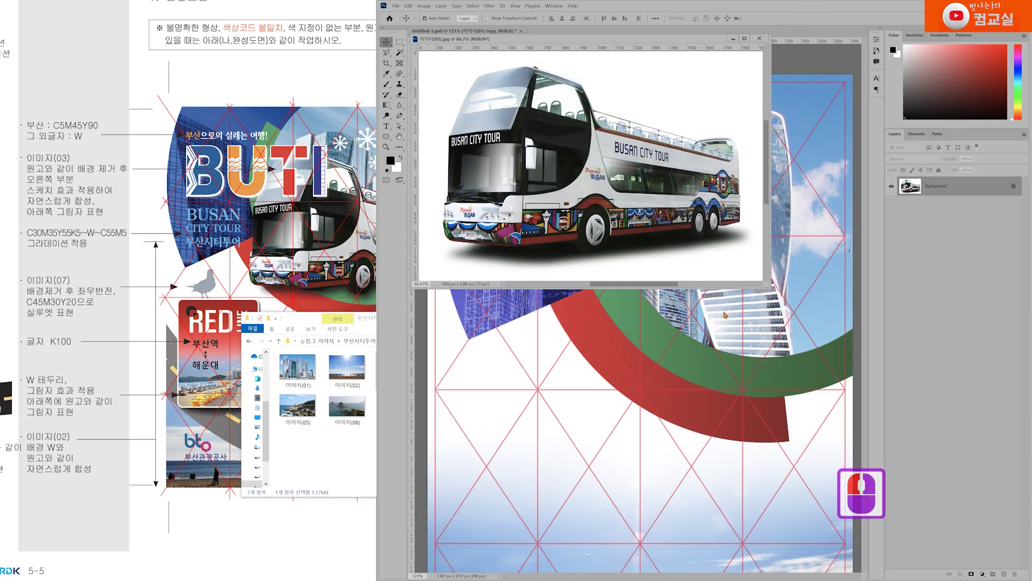
pyautogui.moveTo(765, 287); pyautogui.dragTo(834, 356)
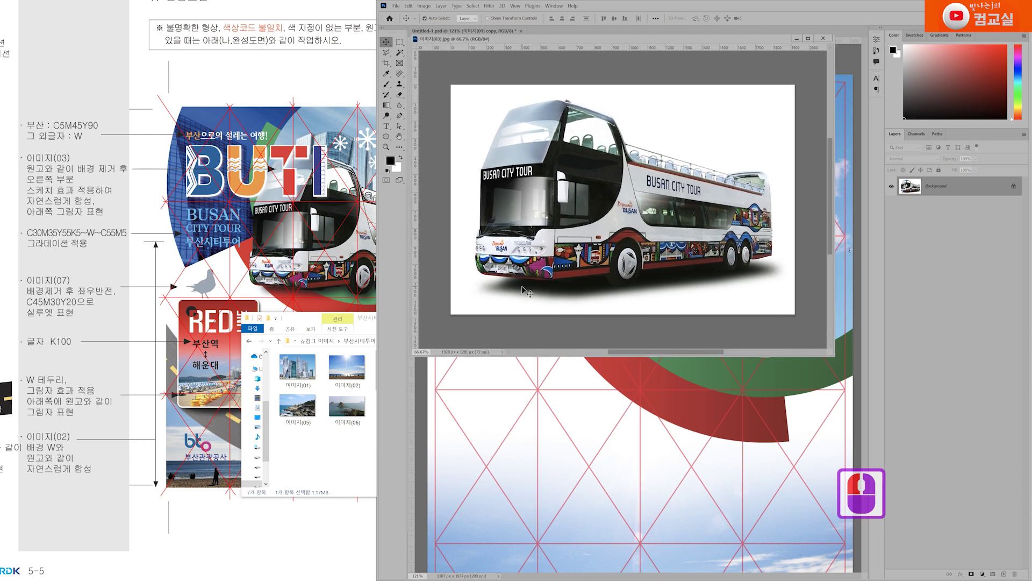
pyautogui.click(310, 327)
pyautogui.click(426, 317)
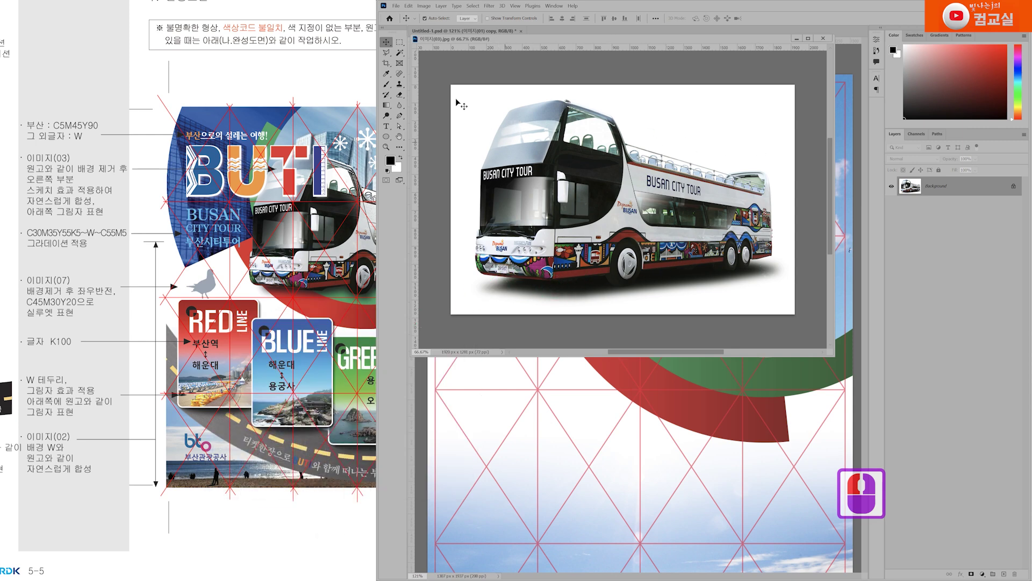
# Select the whole bus in the photo with the Object Selection tool
pyautogui.click(401, 53)
pyautogui.click(433, 52)
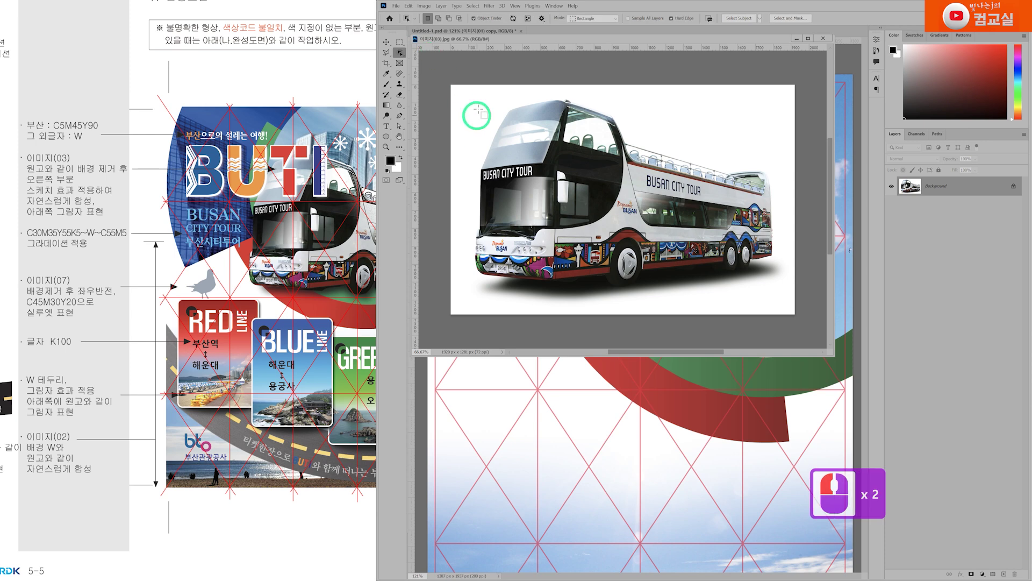
pyautogui.moveTo(461, 90); pyautogui.dragTo(786, 290)
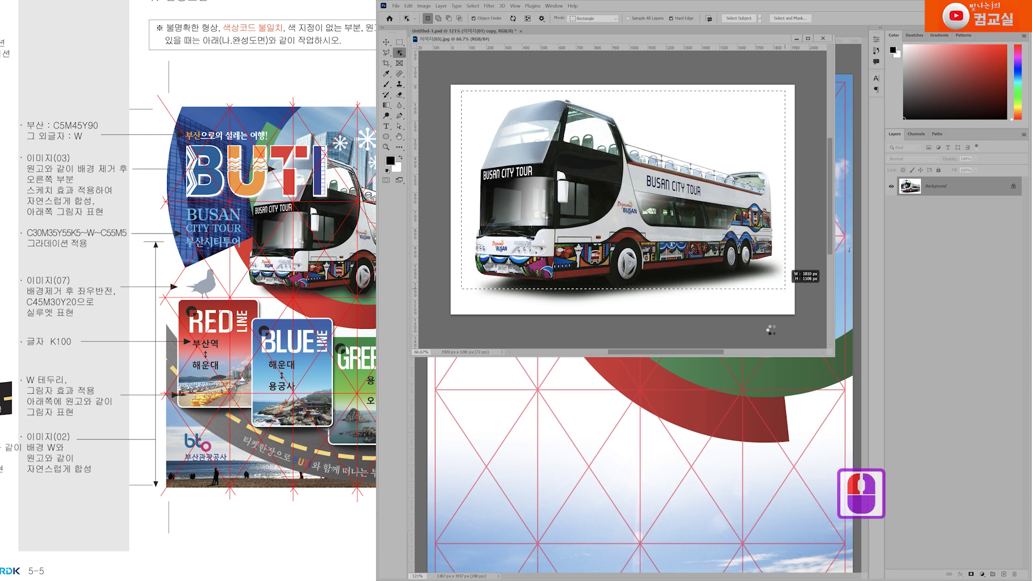
pyautogui.scroll(3, 681, 277)
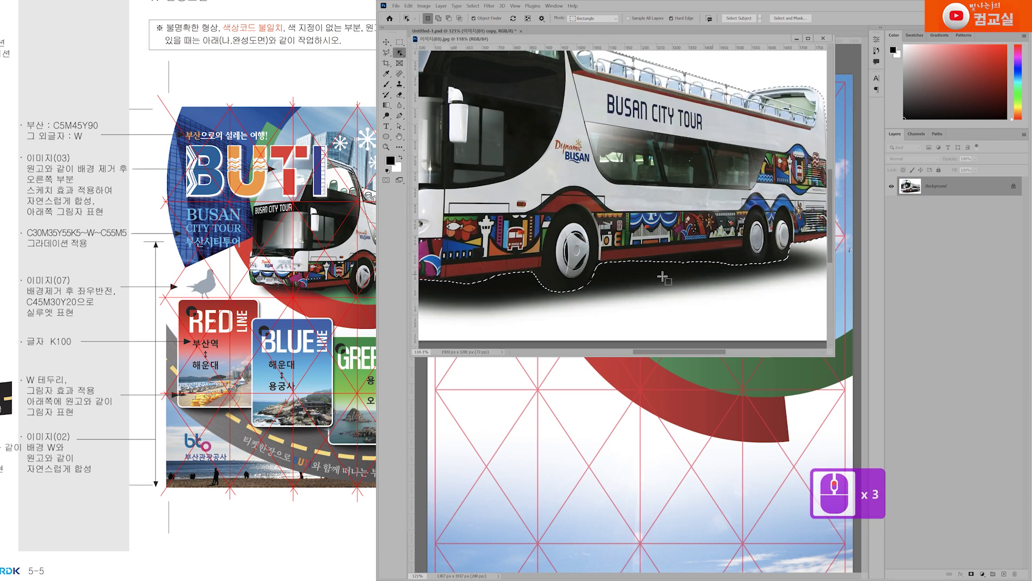
# Subtract the shadow strip below the bus body, between the front and rear wheels, from the selection with the Polygonal Lasso
pyautogui.click(387, 52)
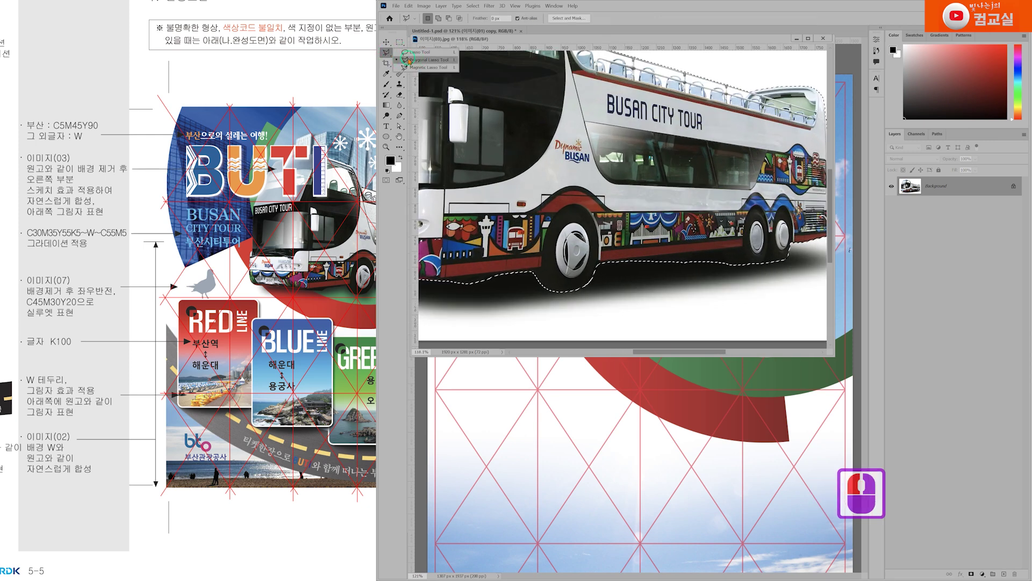
pyautogui.click(409, 61)
pyautogui.scroll(1, 644, 290)
pyautogui.keyDown('alt'); pyautogui.click(602, 296); pyautogui.keyUp('alt')
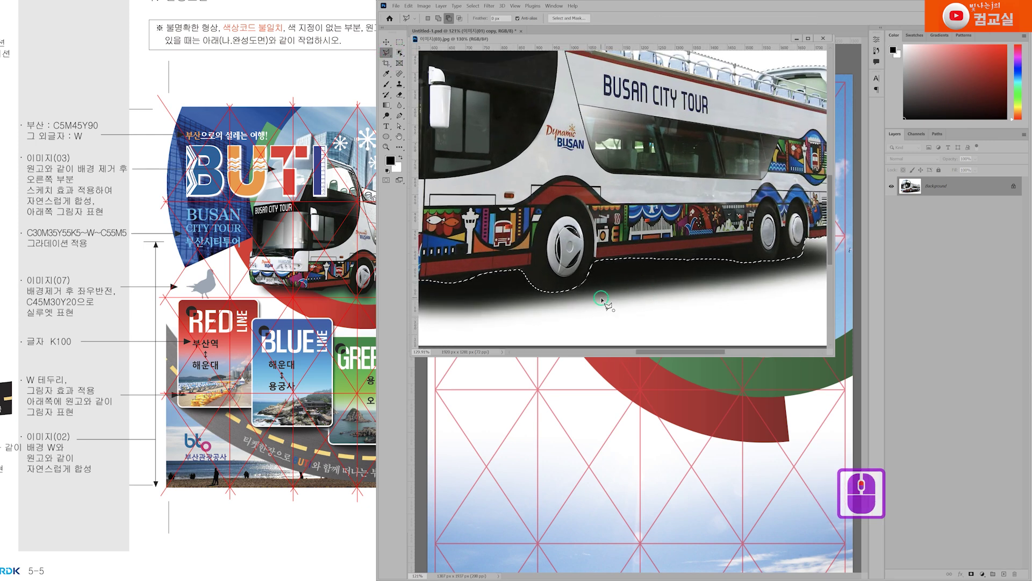
pyautogui.keyDown('alt'); pyautogui.click(604, 262); pyautogui.keyUp('alt')
pyautogui.keyDown('alt'); pyautogui.click(751, 253); pyautogui.keyUp('alt')
pyautogui.keyDown('alt'); pyautogui.click(751, 254); pyautogui.keyUp('alt')
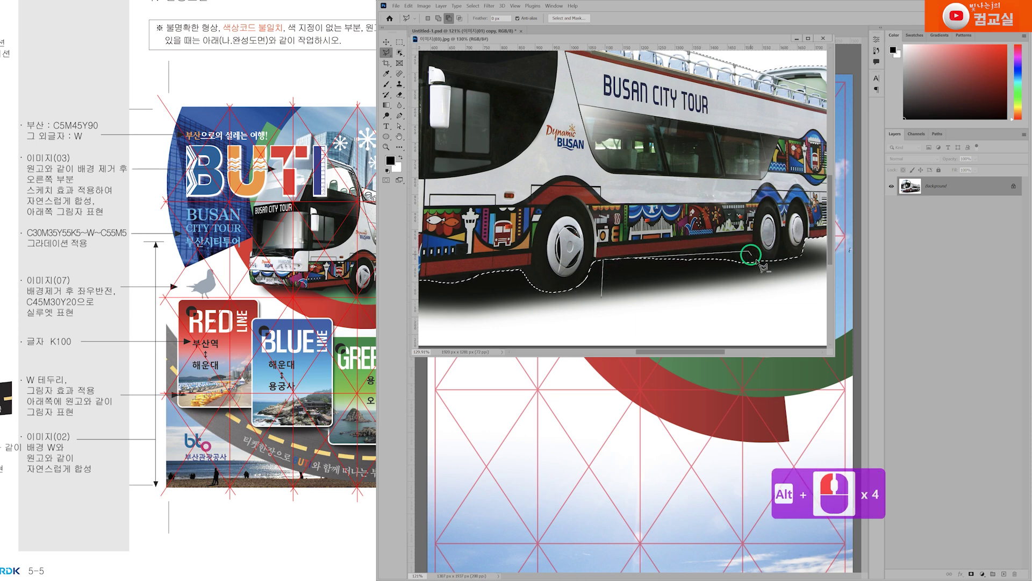
pyautogui.doubleClick(667, 306)
# Copy the selected bus into the poster document as a new layer and close the bus photo
pyautogui.scroll(-2, 677, 299)
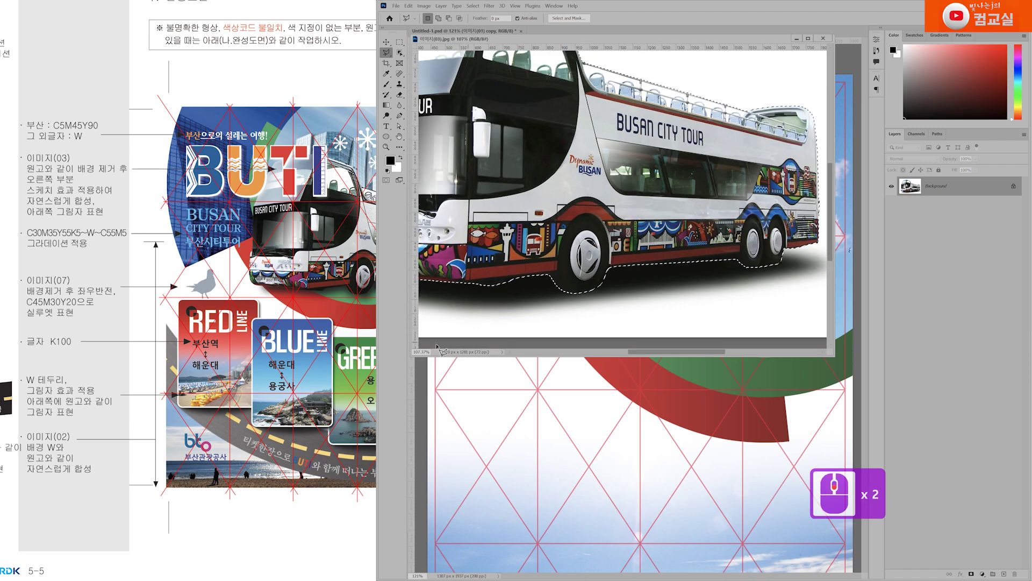
pyautogui.scroll(-2, 723, 277)
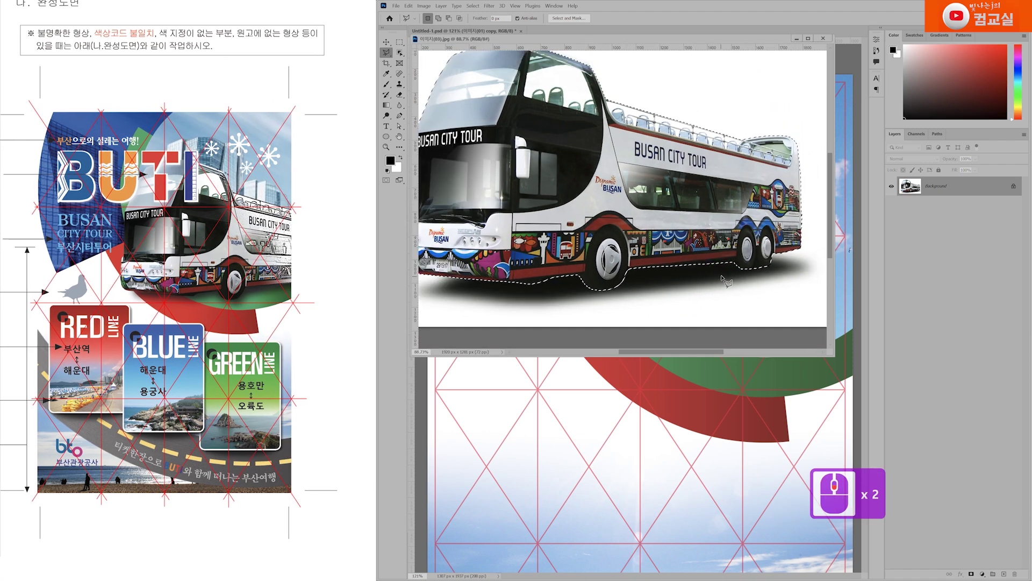
pyautogui.scroll(-1, 726, 280)
pyautogui.moveTo(723, 277); pyautogui.dragTo(606, 403)
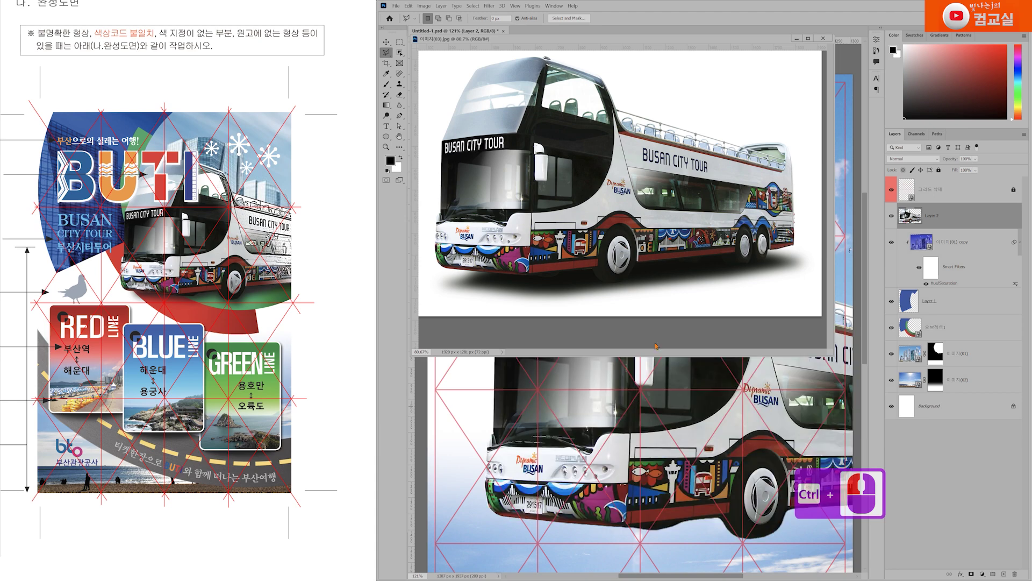
pyautogui.click(824, 38)
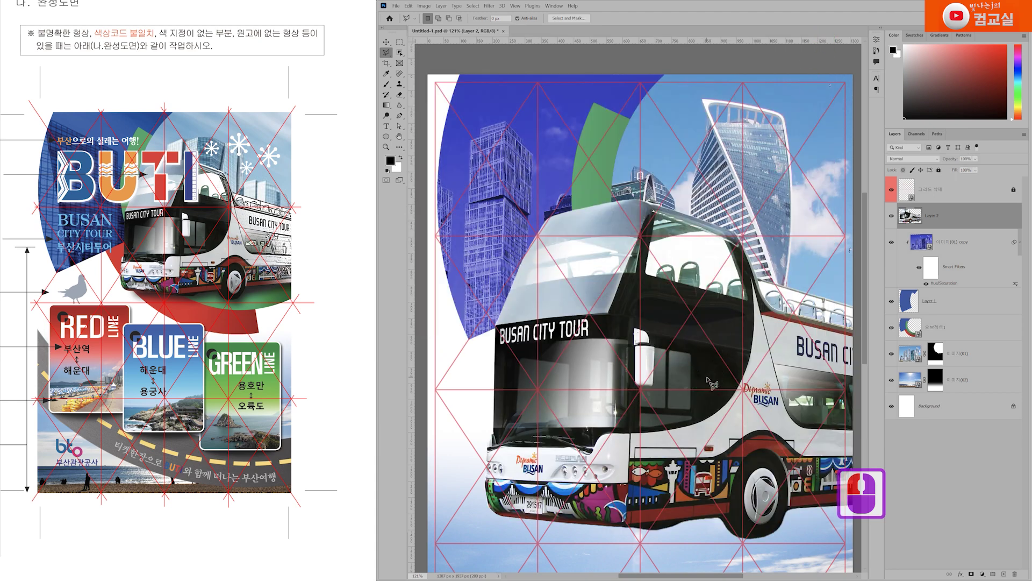
# Scale the bus down to about 57% with Free Transform and place it over the green and red arcs
pyautogui.hotkey('ctrl', 't')
pyautogui.moveTo(757, 197); pyautogui.dragTo(695, 402)
pyautogui.moveTo(680, 454); pyautogui.dragTo(682, 316)
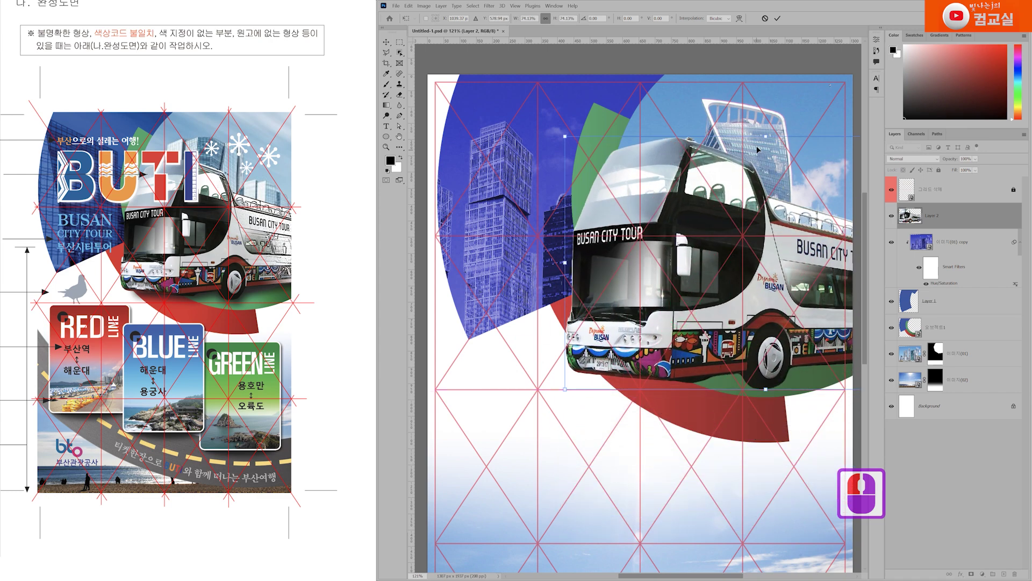
pyautogui.moveTo(765, 136); pyautogui.dragTo(771, 199)
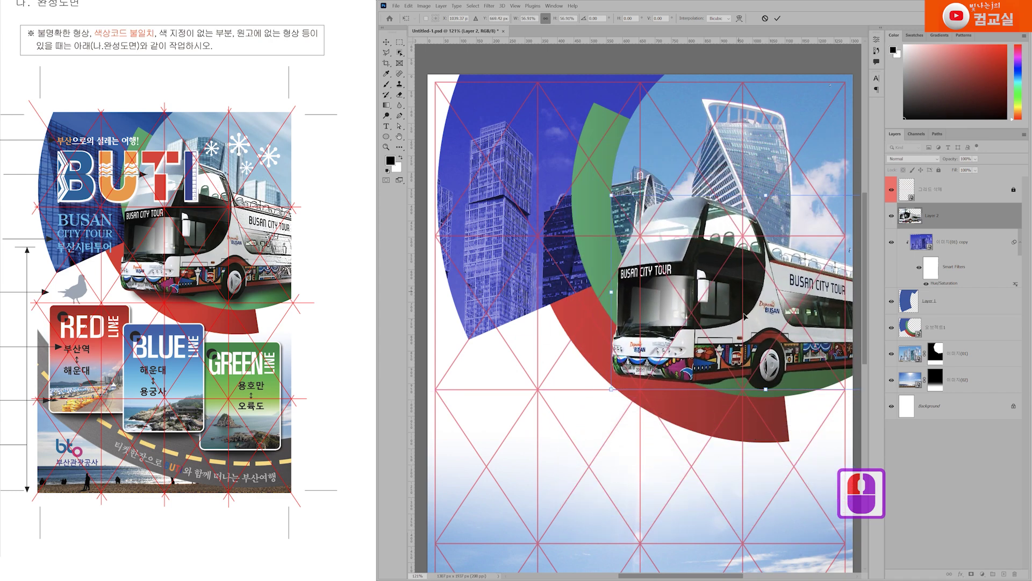
pyautogui.moveTo(740, 345); pyautogui.dragTo(711, 324)
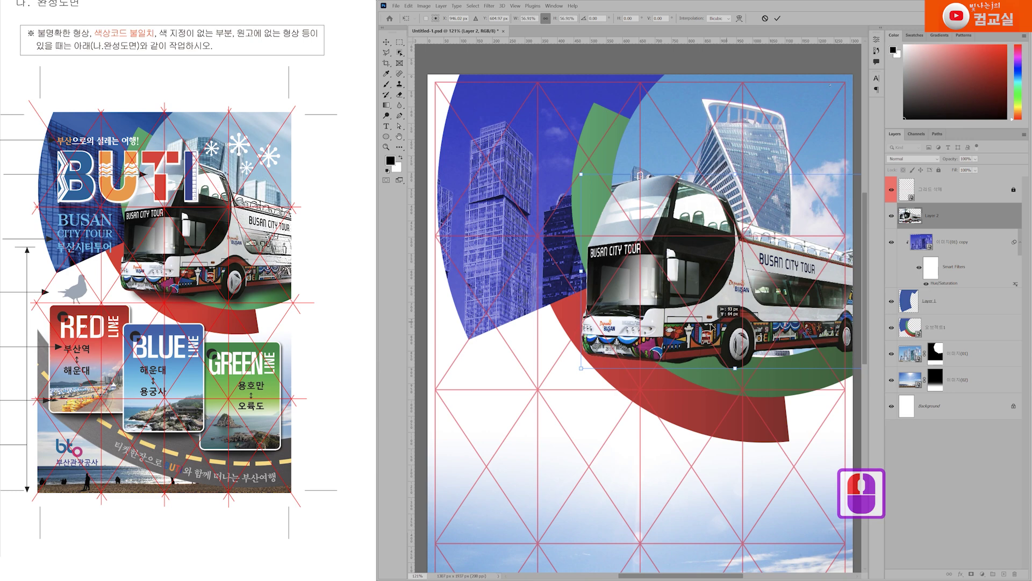
# Adjust the bus's size against the grid and the exam sheet, enlarging it to about 66% so it extends past the poster's right edge
pyautogui.scroll(7, 712, 323)
pyautogui.moveTo(642, 162); pyautogui.dragTo(641, 142)
pyautogui.moveTo(591, 273); pyautogui.dragTo(621, 273)
pyautogui.moveTo(667, 143); pyautogui.dragTo(666, 151)
pyautogui.hscroll(-2, 538, 322)
pyautogui.moveTo(538, 318); pyautogui.dragTo(514, 328)
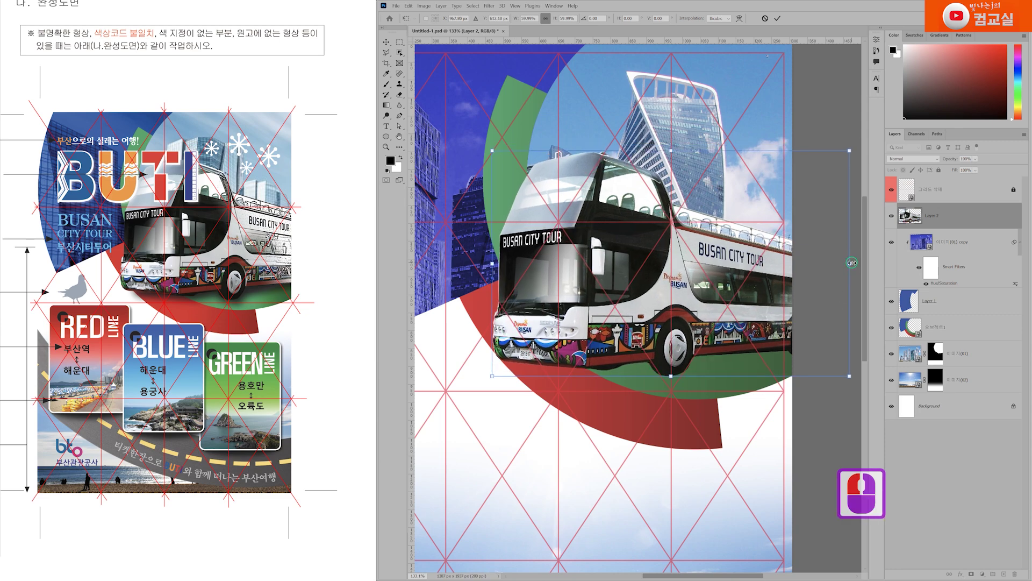
pyautogui.hscroll(3, 796, 255)
pyautogui.moveTo(795, 257); pyautogui.dragTo(821, 260)
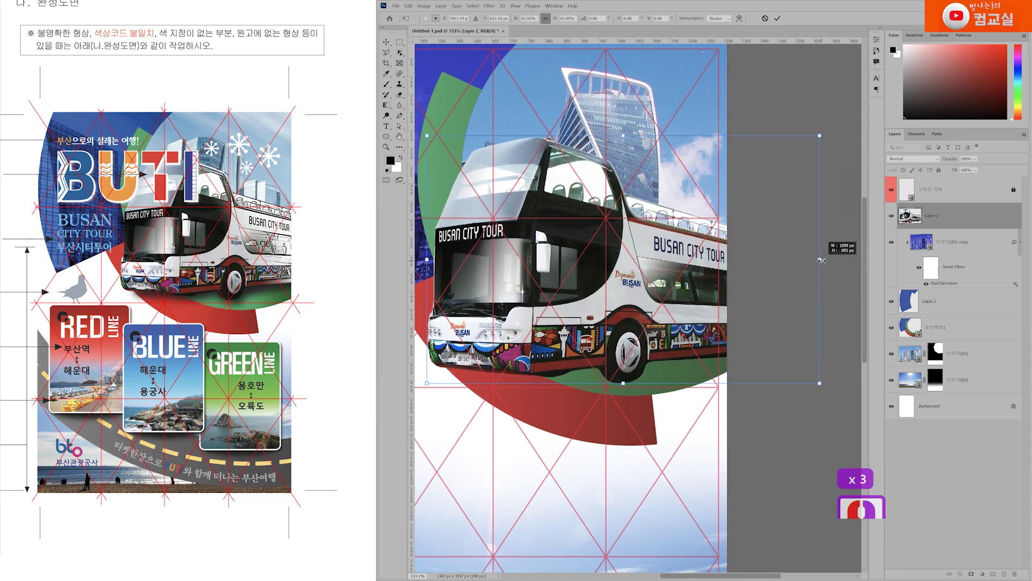
# Shift the bus slightly up and left, reduce its height a little to fit the grid, and apply the transform
pyautogui.hscroll(-1, 565, 334)
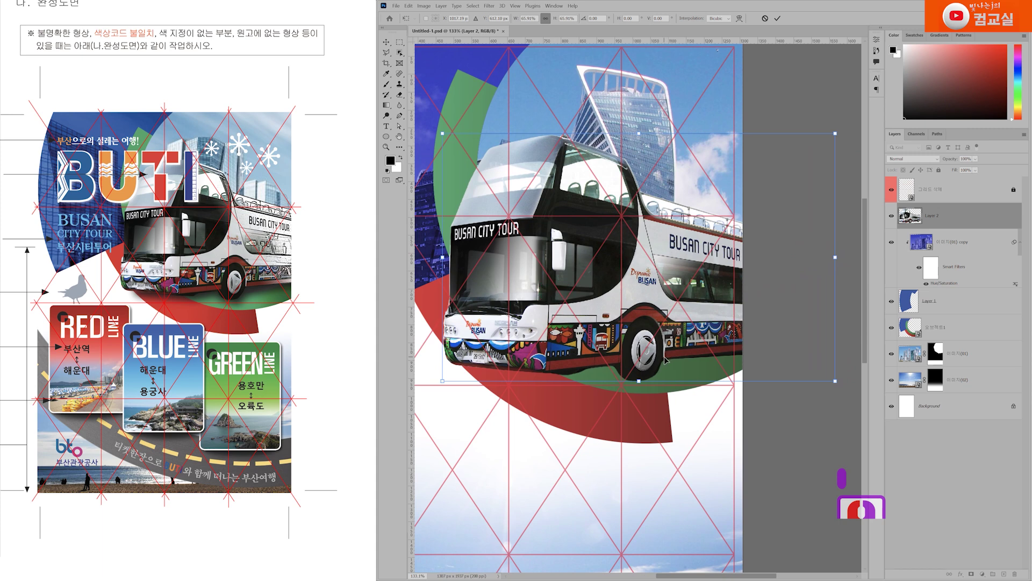
pyautogui.hscroll(-2, 612, 338)
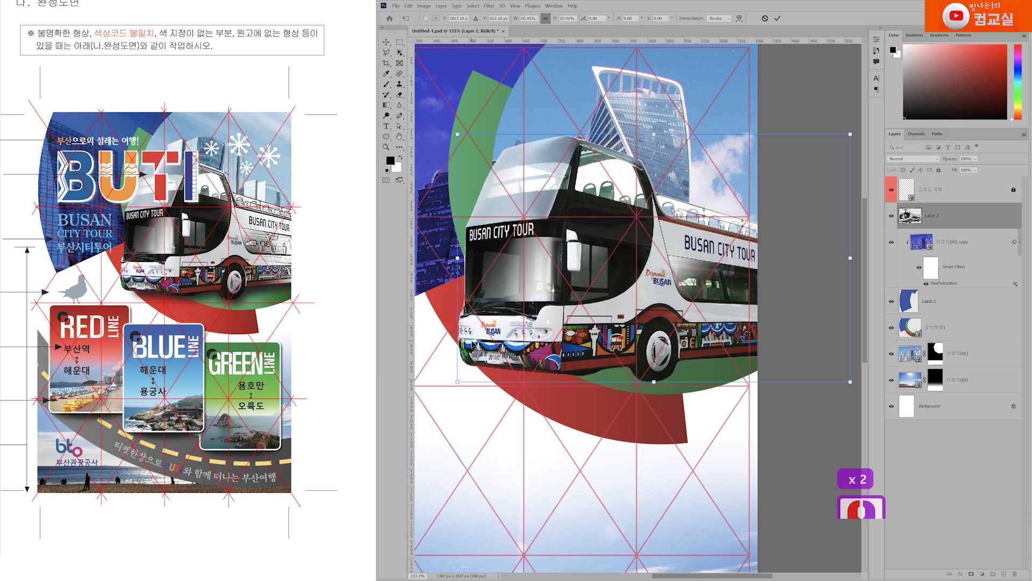
pyautogui.moveTo(733, 275); pyautogui.dragTo(726, 267)
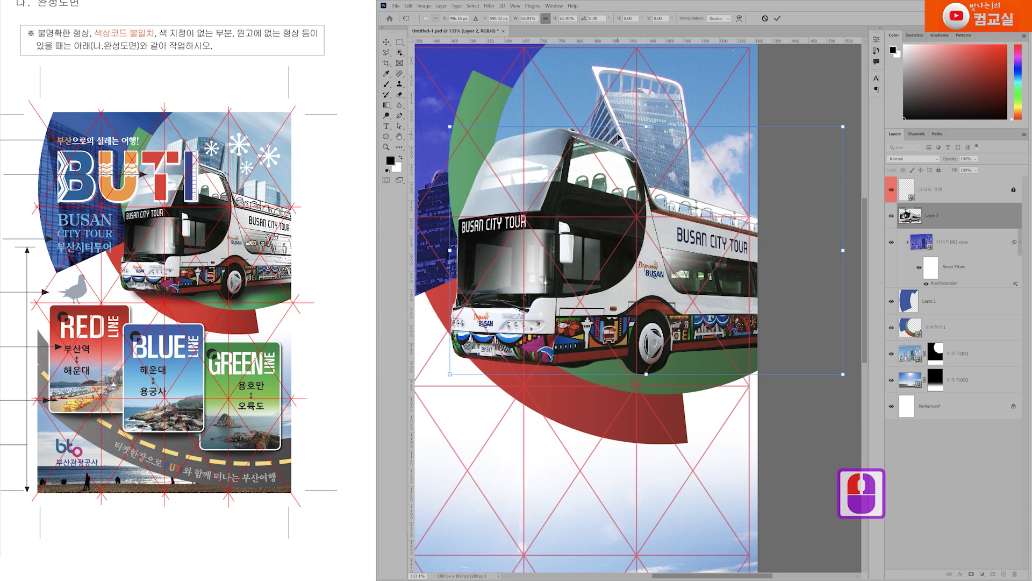
pyautogui.moveTo(648, 127); pyautogui.dragTo(649, 129)
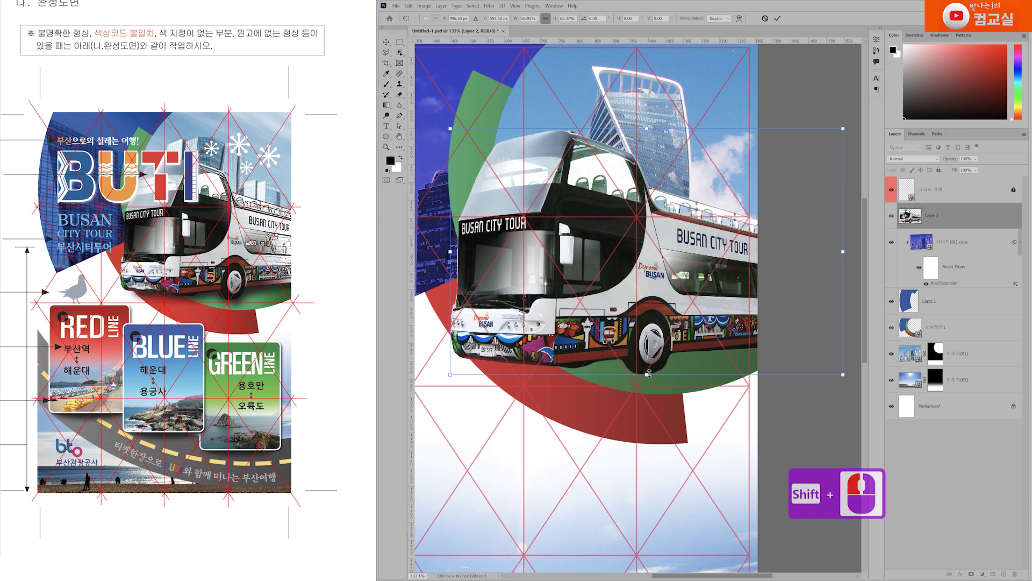
pyautogui.press('Return')
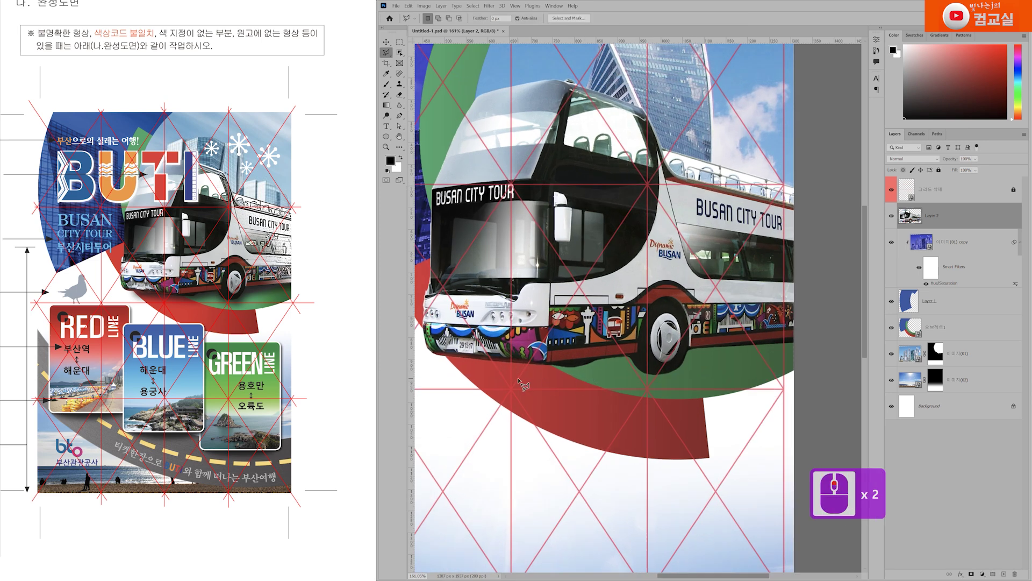
# Outline the leftover shadow under the bus between its front end and front wheel with the Polygonal Lasso, delete it, and deselect
pyautogui.click(489, 375)
pyautogui.click(510, 362)
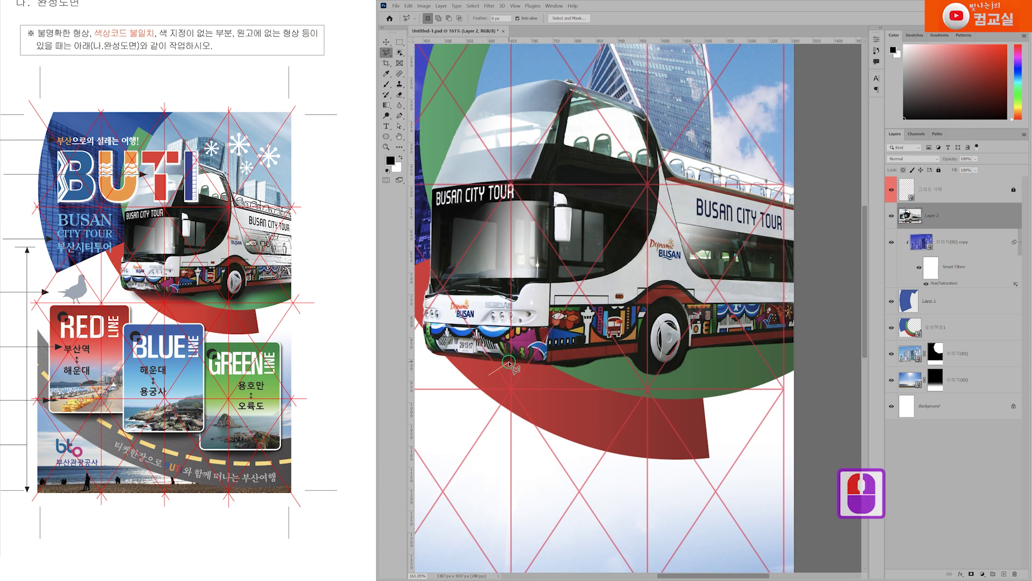
pyautogui.click(591, 364)
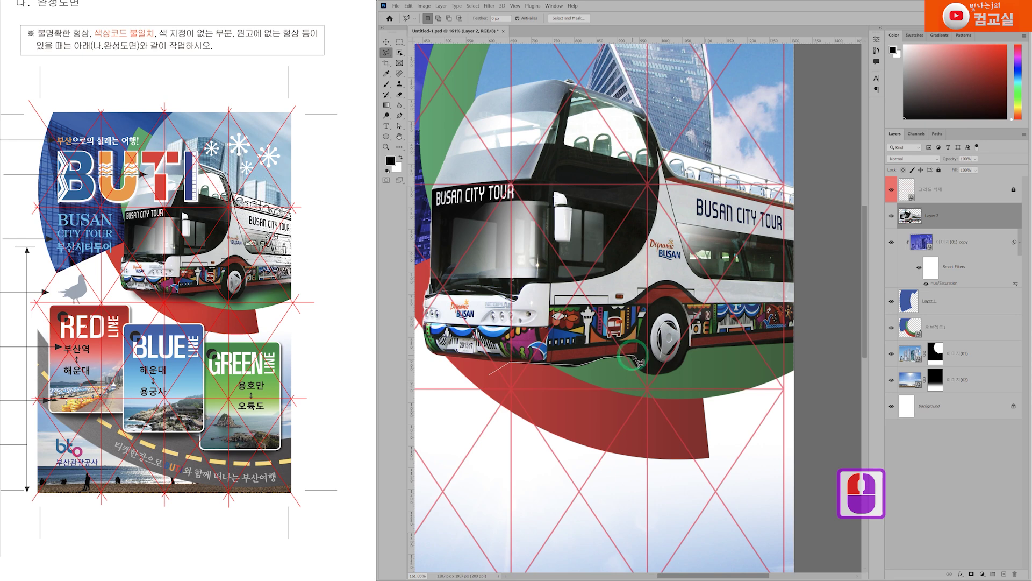
pyautogui.click(635, 357)
pyautogui.click(635, 369)
pyautogui.click(550, 388)
pyautogui.doubleClick(500, 388)
pyautogui.press('Delete')
pyautogui.hotkey('ctrl', 'd')
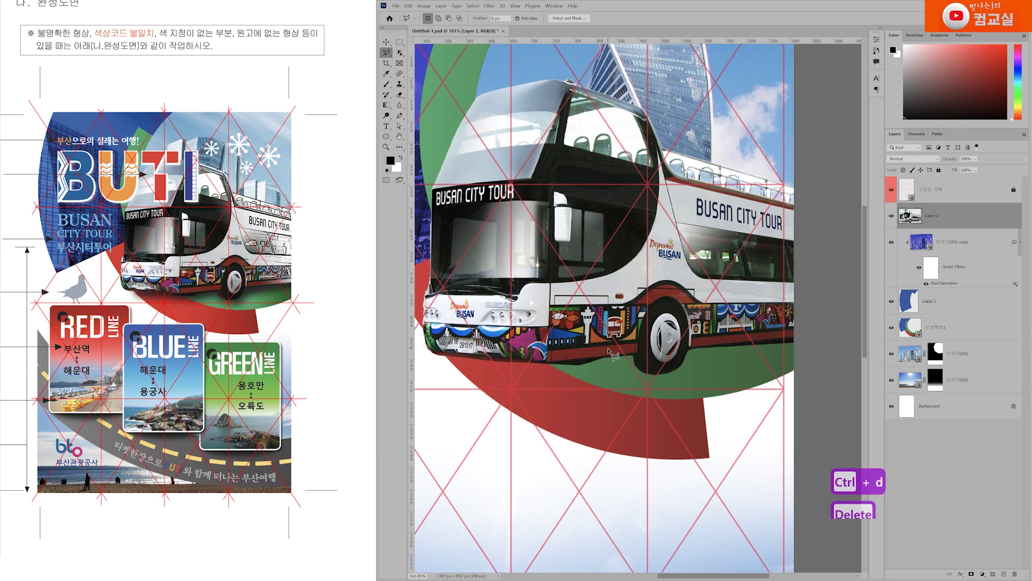
# Outline the leftover edge under the bus body behind the front wheel with the Polygonal Lasso, delete it, and deselect
pyautogui.scroll(2, 613, 355)
pyautogui.click(804, 329)
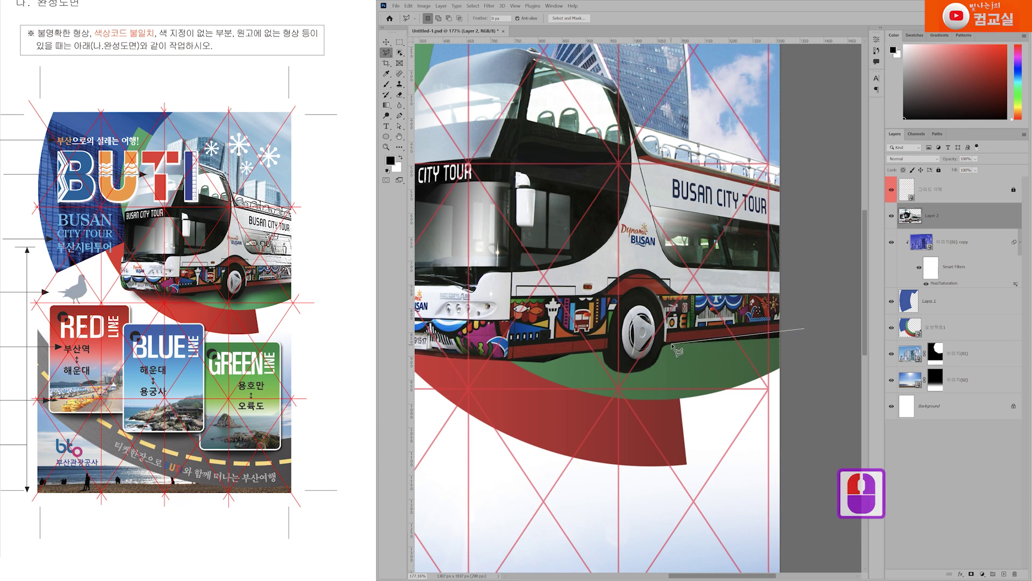
pyautogui.click(672, 387)
pyautogui.click(801, 377)
pyautogui.click(804, 329)
pyautogui.press('Delete')
pyautogui.hotkey('ctrl', 'd')
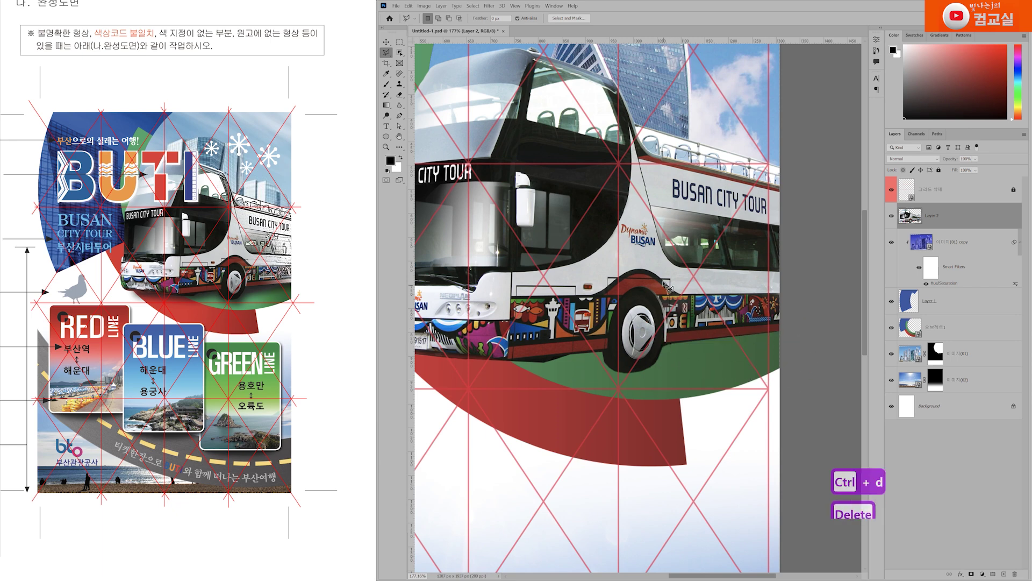
# Rename the bus layer as 이미지3 and convert it to a smart object
pyautogui.scroll(-2, 670, 290)
pyautogui.doubleClick(938, 218)
pyautogui.write('이미지3')
pyautogui.press('Return')
pyautogui.scroll(-3, 788, 360)
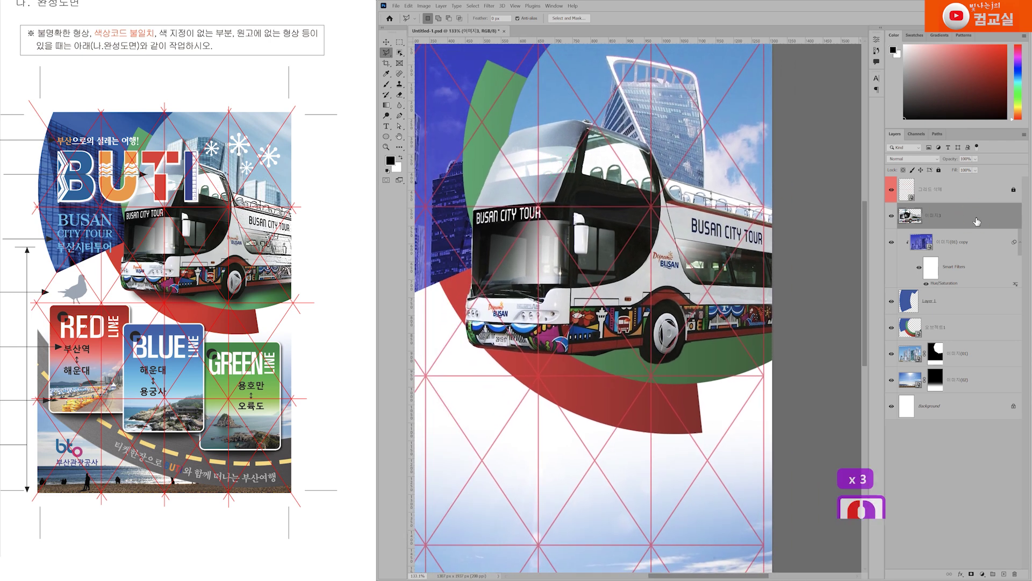
pyautogui.rightClick(970, 222)
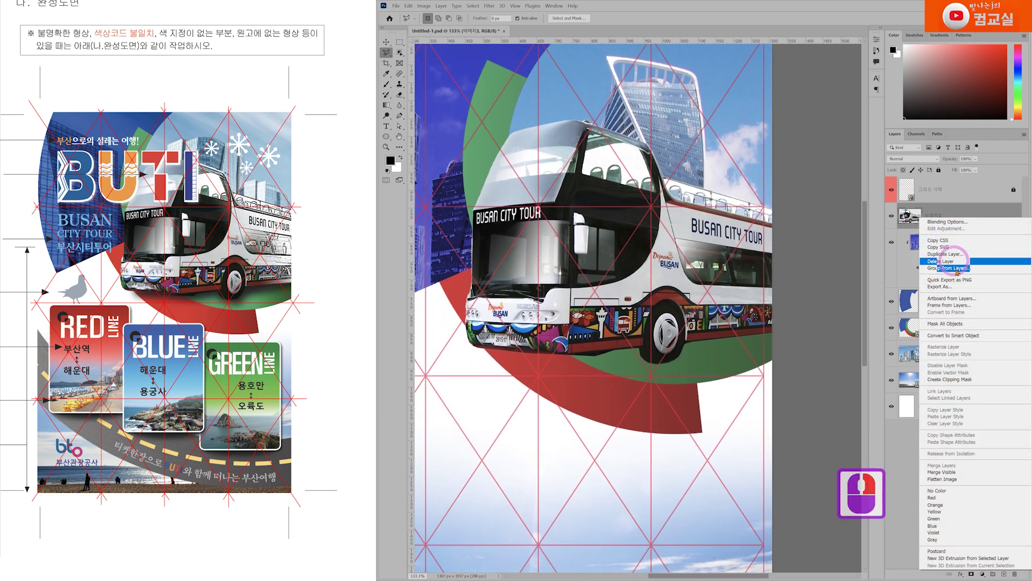
pyautogui.click(976, 337)
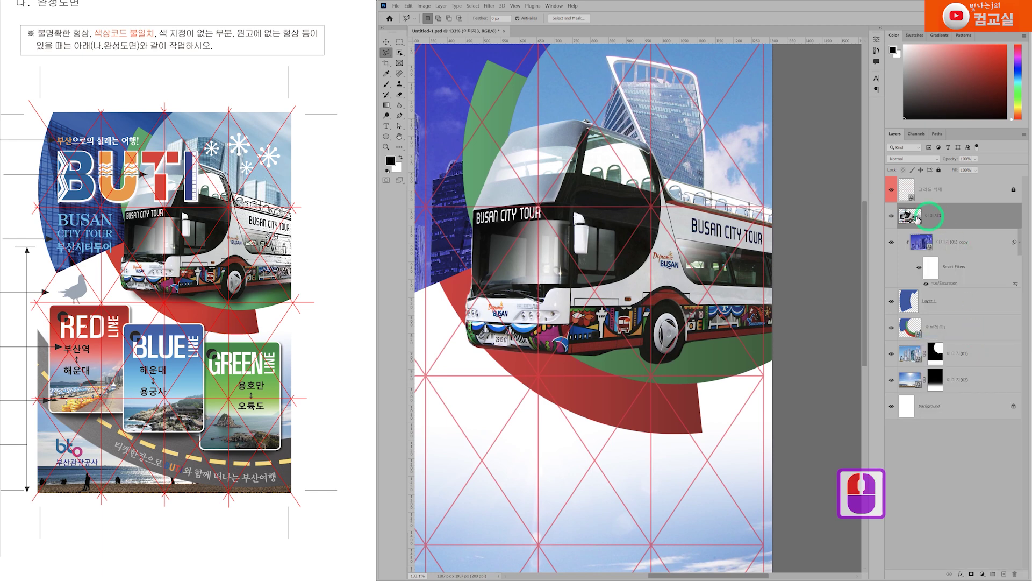
pyautogui.click(891, 216)
pyautogui.click(891, 216)
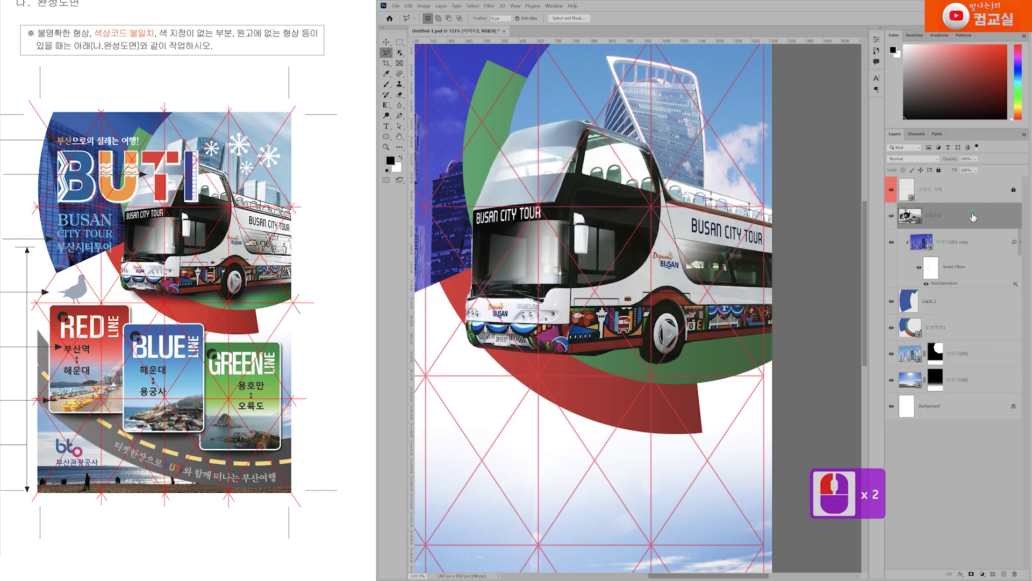
# Examine the exam sheet's notes for image 03 and compare the bus's rear section and underside in the finished poster
pyautogui.scroll(3, 188, 242)
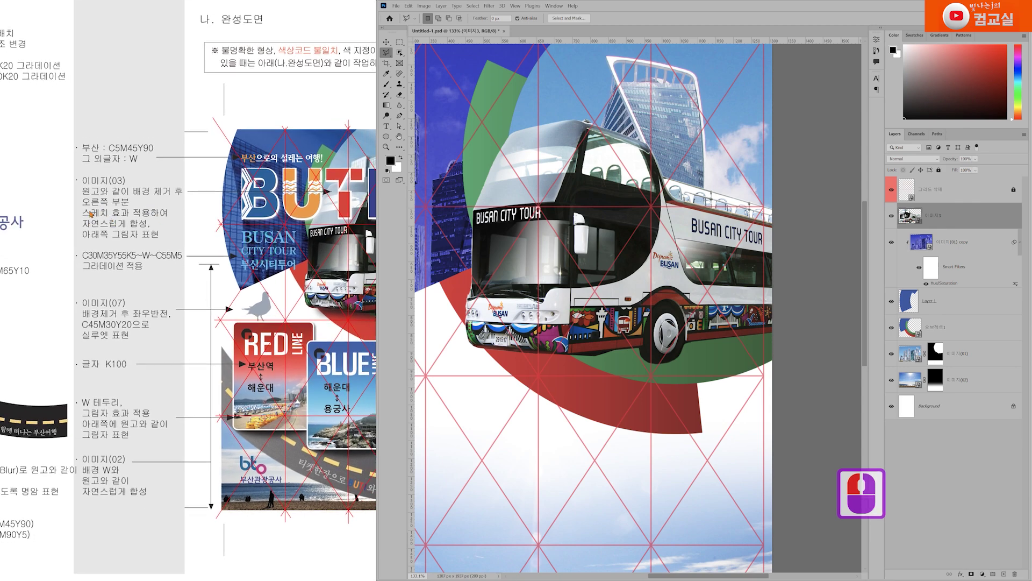
pyautogui.scroll(1, 91, 214)
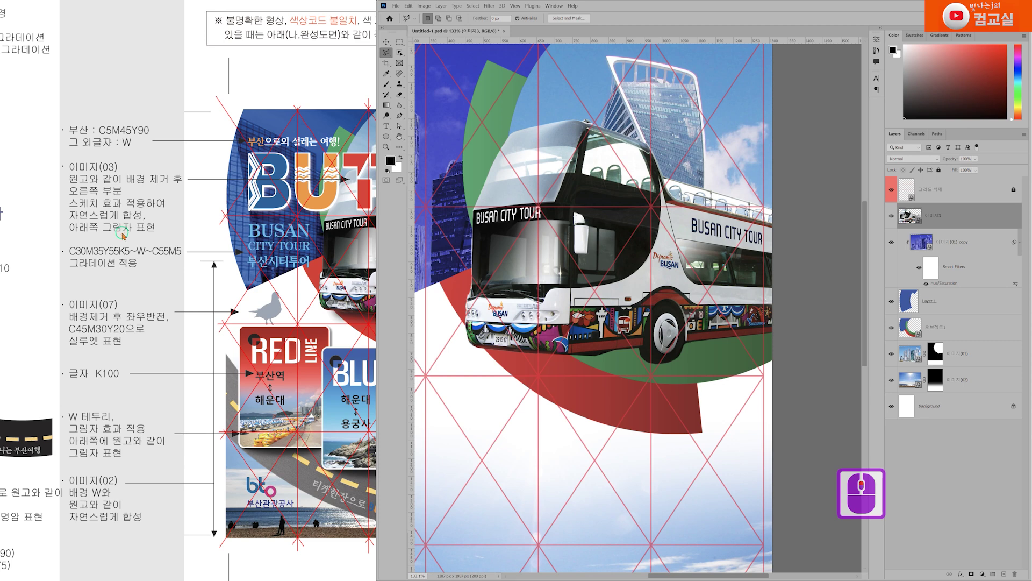
pyautogui.hscroll(1, 123, 235)
pyautogui.hscroll(1, 116, 230)
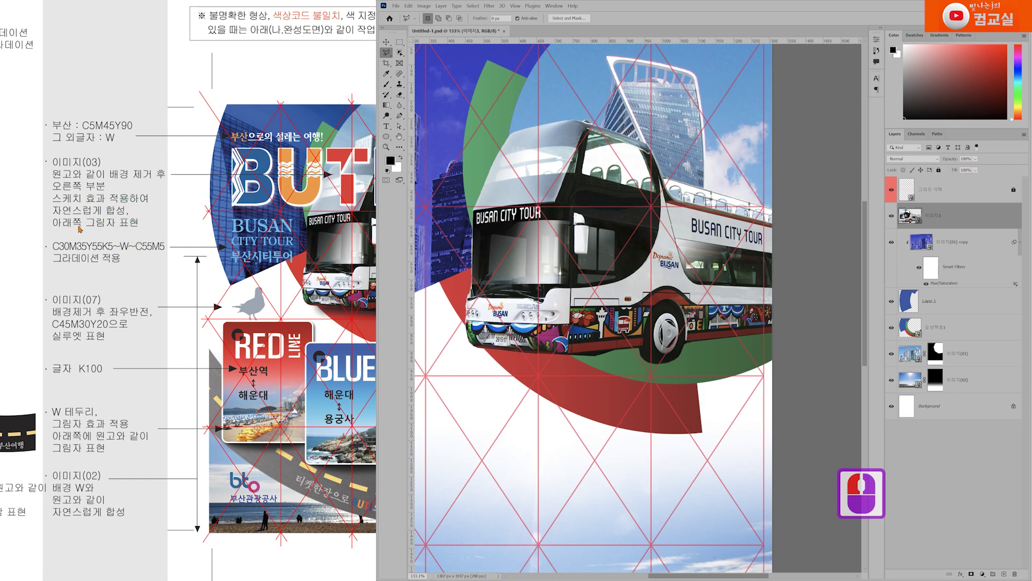
pyautogui.scroll(3, 179, 300)
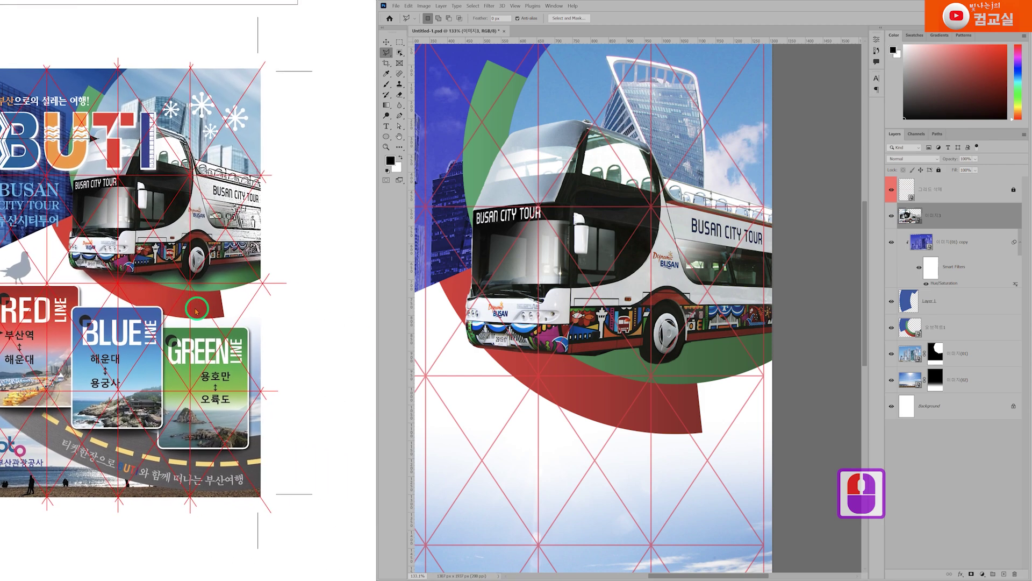
pyautogui.scroll(2, 117, 195)
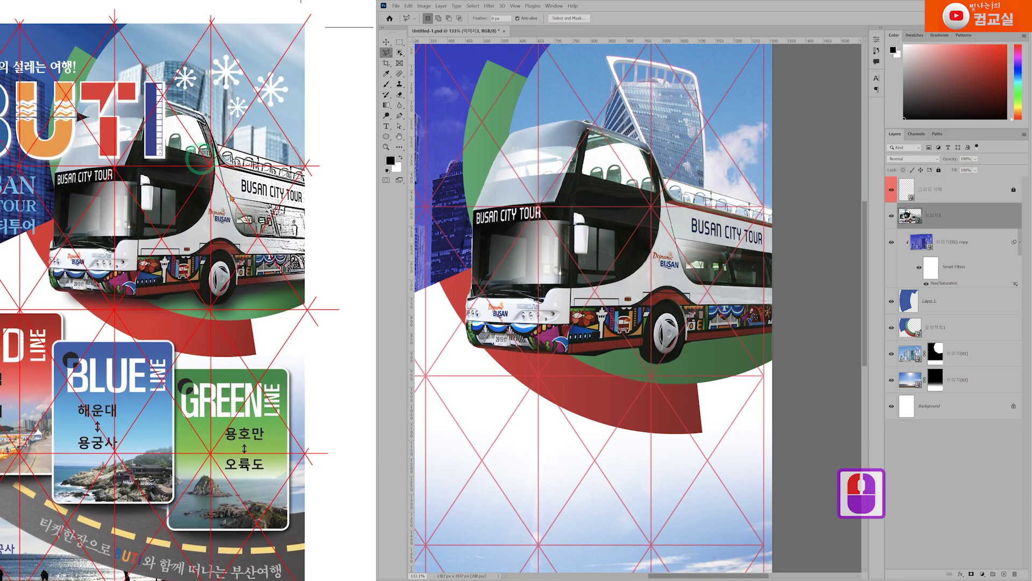
pyautogui.scroll(1, 171, 249)
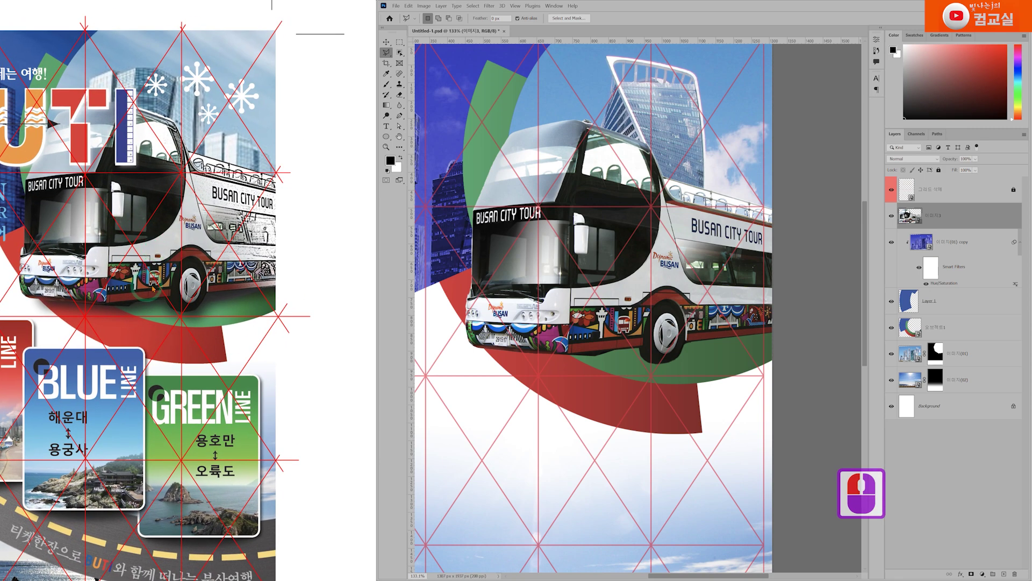
pyautogui.scroll(-1, 177, 269)
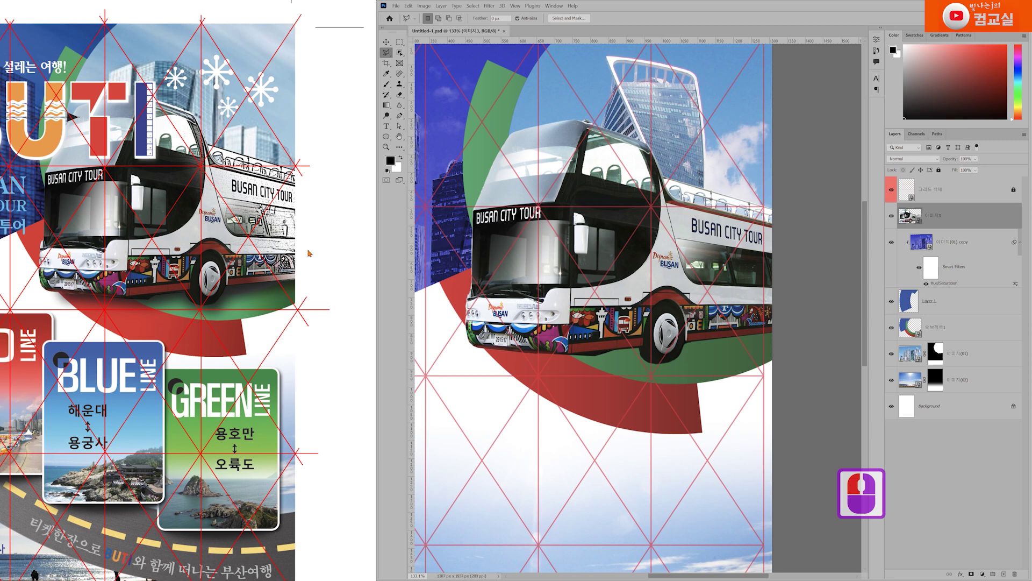
pyautogui.click(937, 303)
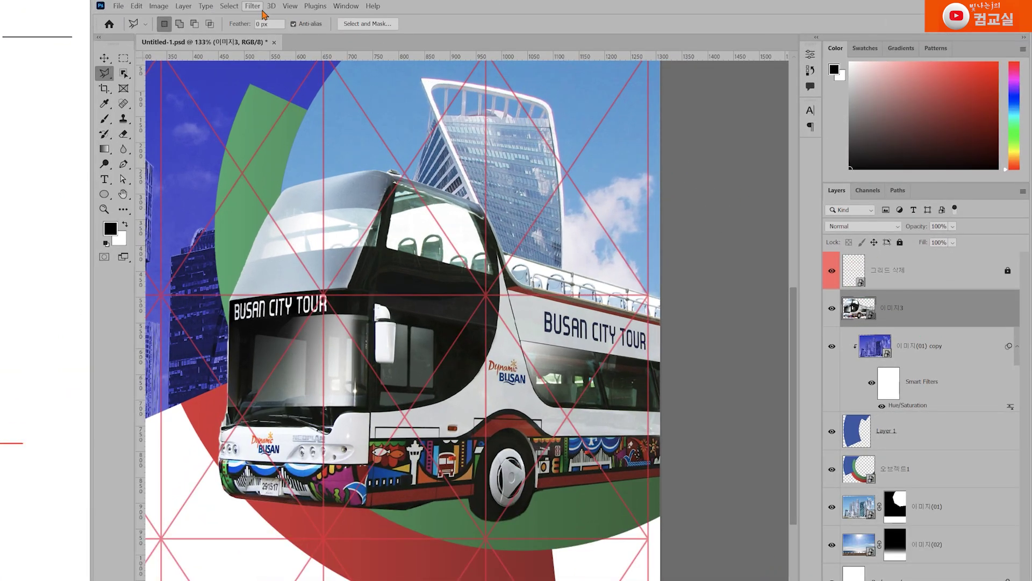
# Choose the Photocopy sketch effect in the Filter Gallery for the bus layer 이미지3
pyautogui.click(489, 7)
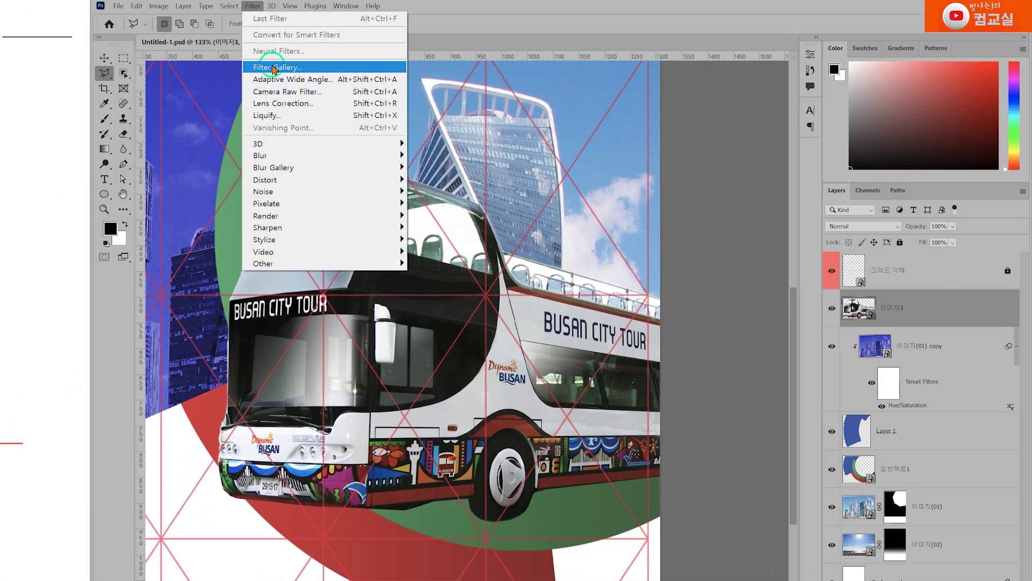
pyautogui.click(344, 392)
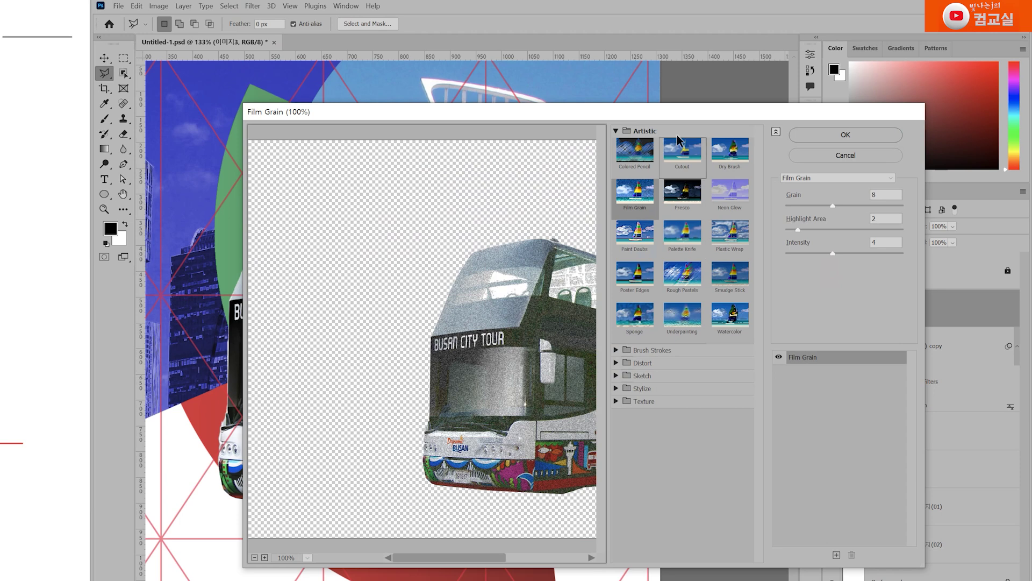
pyautogui.moveTo(639, 113); pyautogui.dragTo(560, 76)
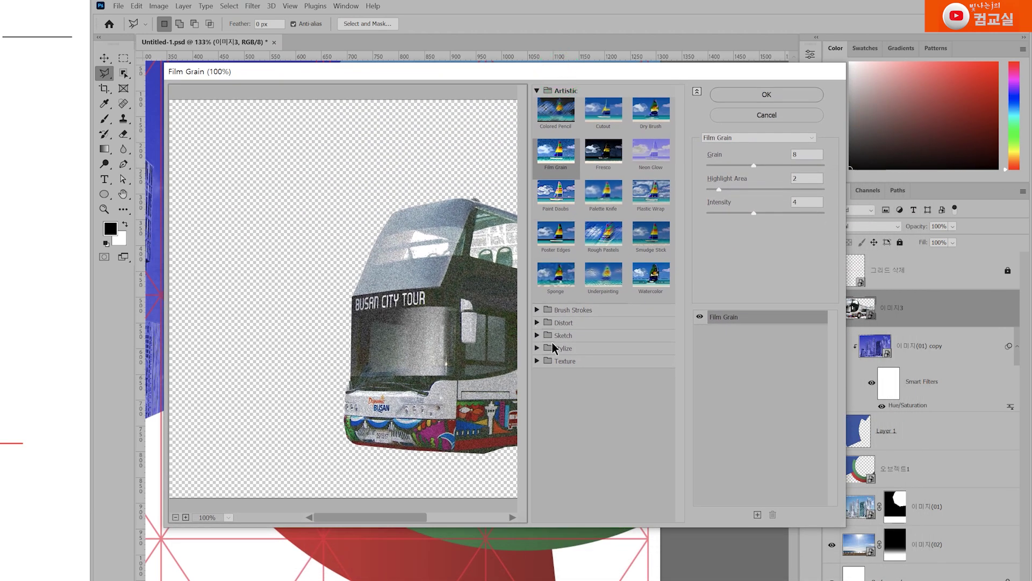
pyautogui.click(537, 336)
pyautogui.scroll(-1, 646, 411)
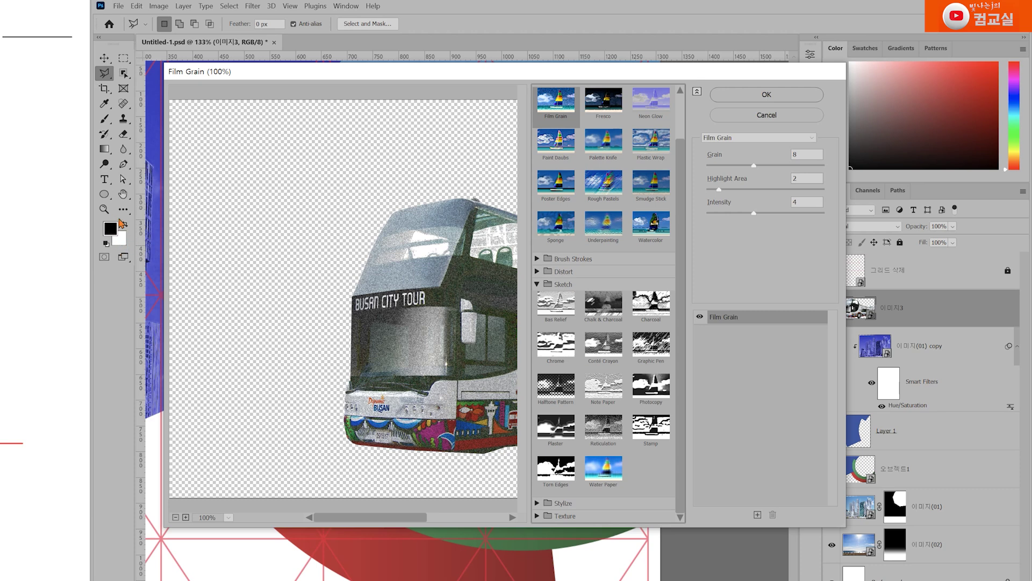
pyautogui.moveTo(410, 521); pyautogui.dragTo(479, 521)
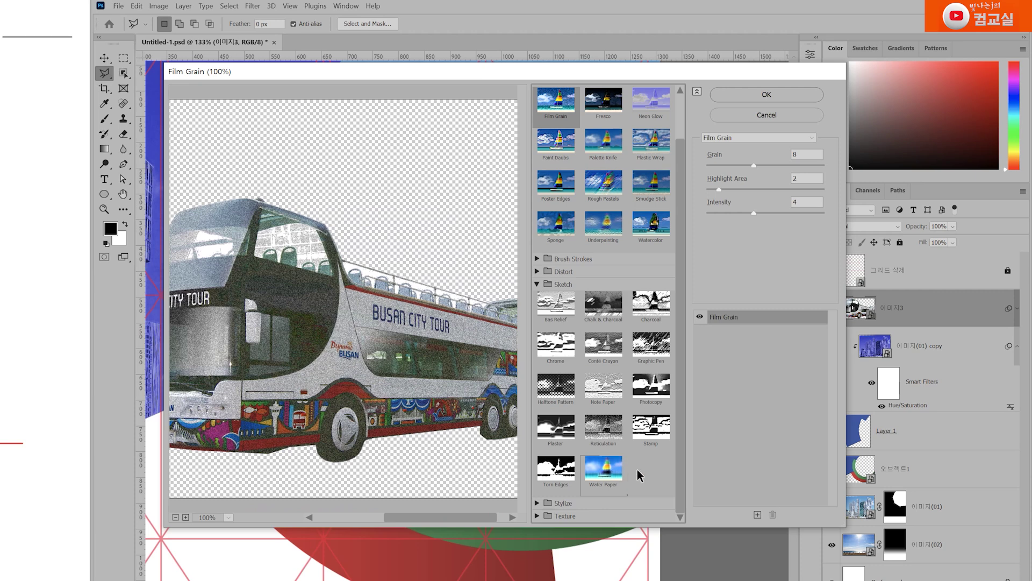
pyautogui.click(652, 387)
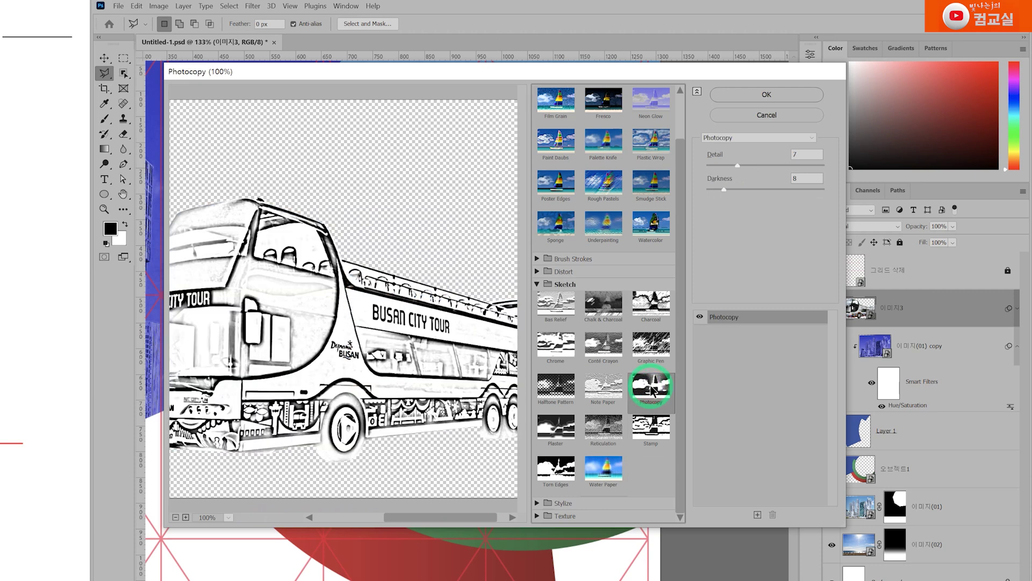
# Set the Photocopy filter's Detail to 3 and Darkness to 20, and apply it to the bus
pyautogui.moveTo(467, 520); pyautogui.dragTo(489, 518)
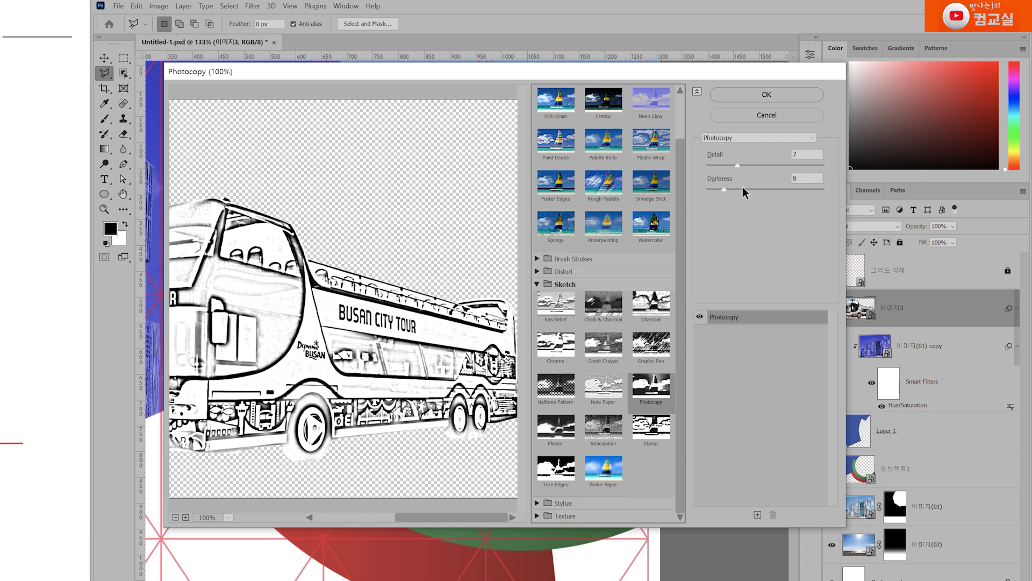
pyautogui.moveTo(737, 165); pyautogui.dragTo(724, 166)
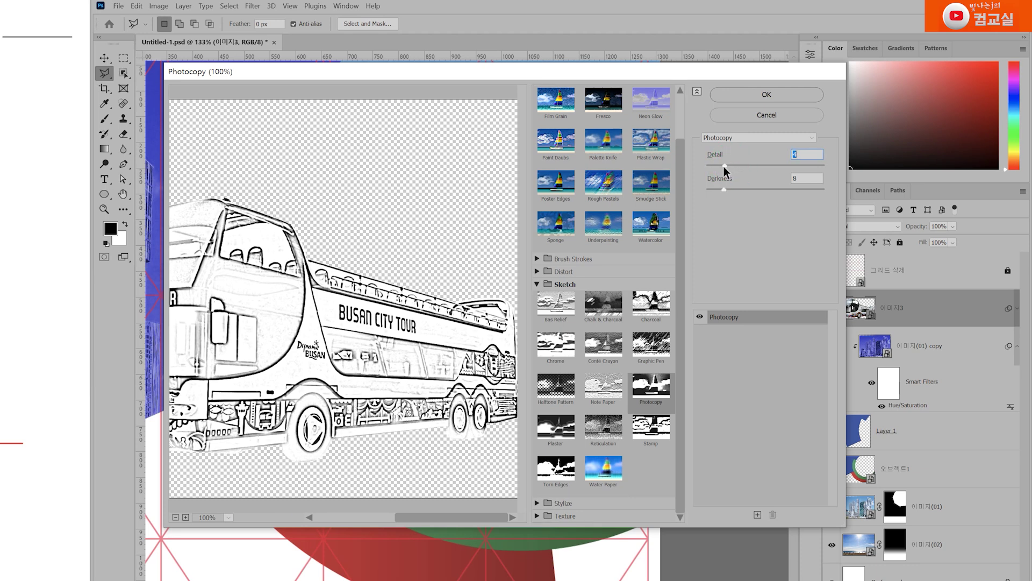
pyautogui.moveTo(718, 167); pyautogui.dragTo(718, 168)
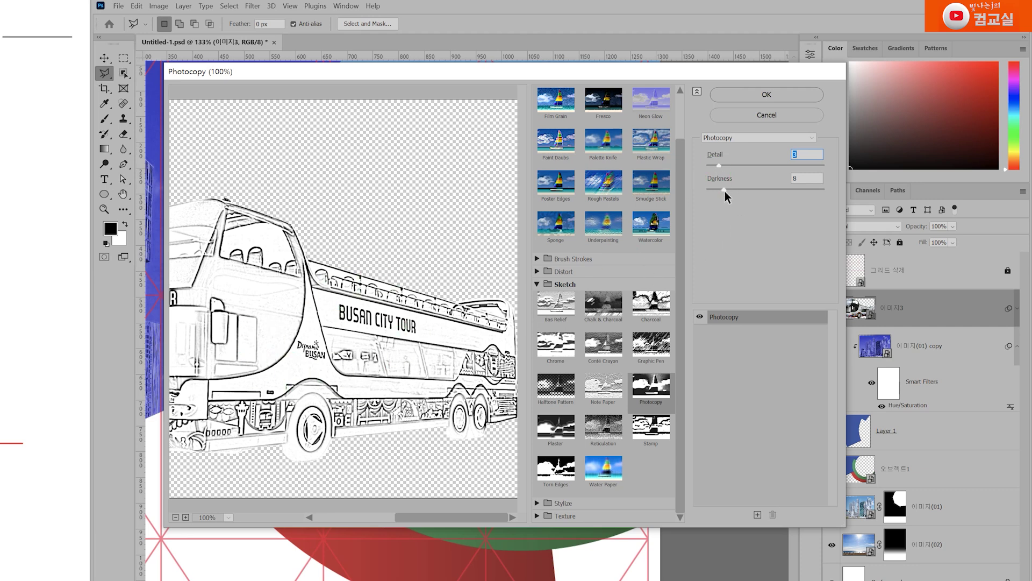
pyautogui.moveTo(734, 193); pyautogui.dragTo(741, 189)
pyautogui.click(746, 190)
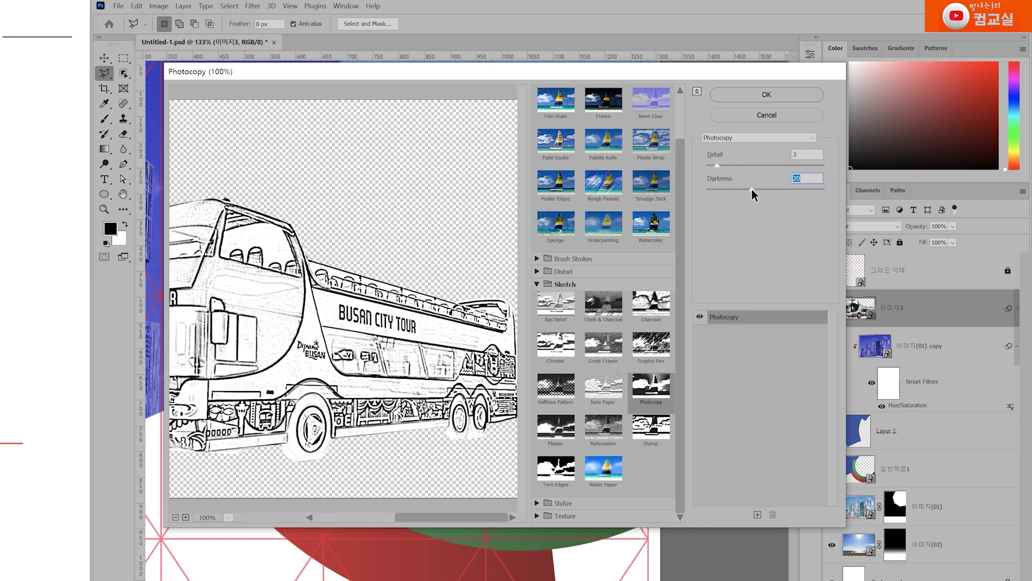
pyautogui.click(357, 415)
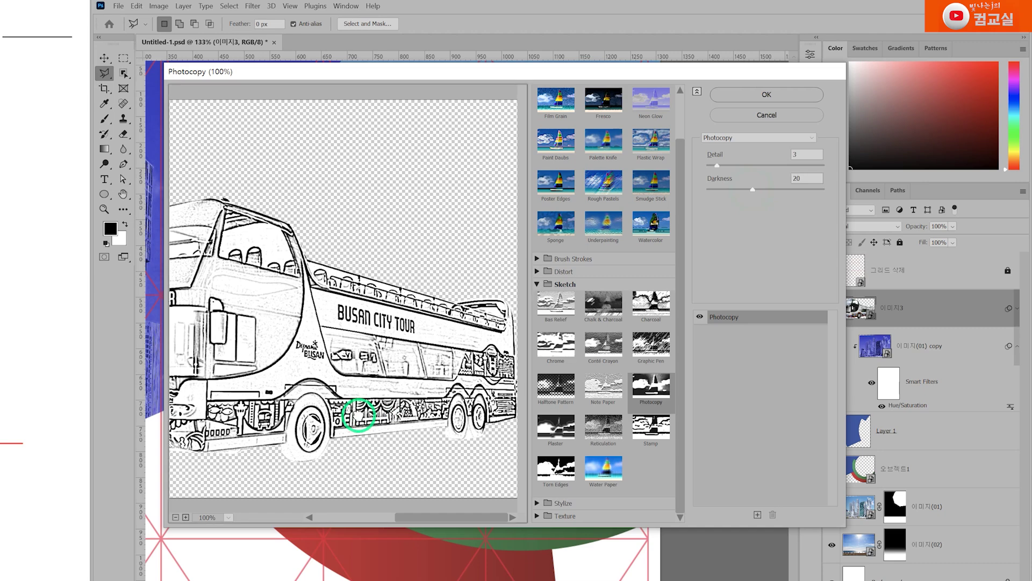
pyautogui.moveTo(321, 431); pyautogui.dragTo(394, 394)
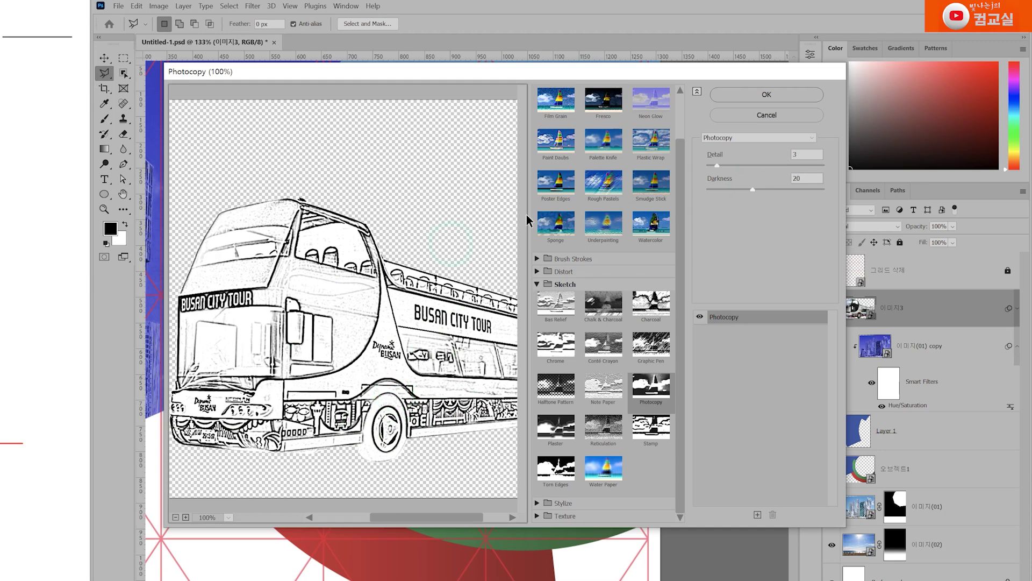
pyautogui.click(767, 96)
pyautogui.click(591, 536)
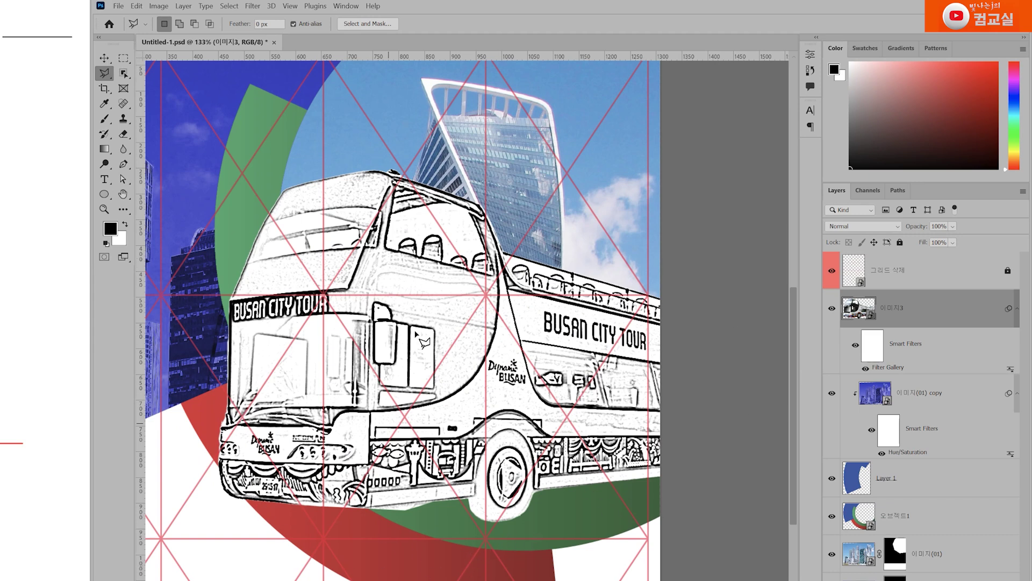
# Paint black with a soft 125 px brush on the 이미지3 smart filter mask over the bus's upper windshield
pyautogui.click(968, 361)
pyautogui.click(830, 293)
pyautogui.click(941, 350)
pyautogui.click(877, 352)
pyautogui.click(876, 348)
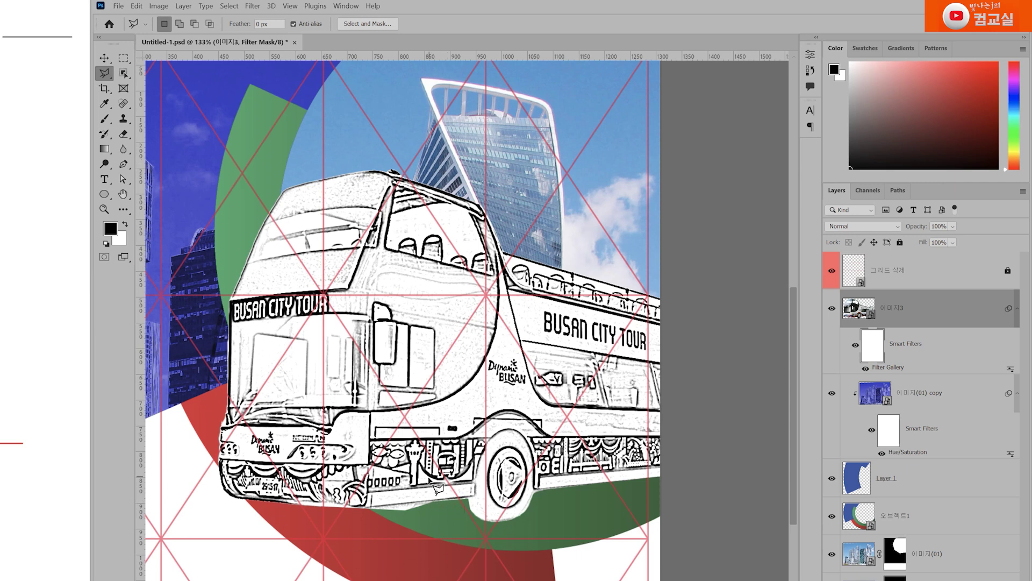
pyautogui.click(105, 119)
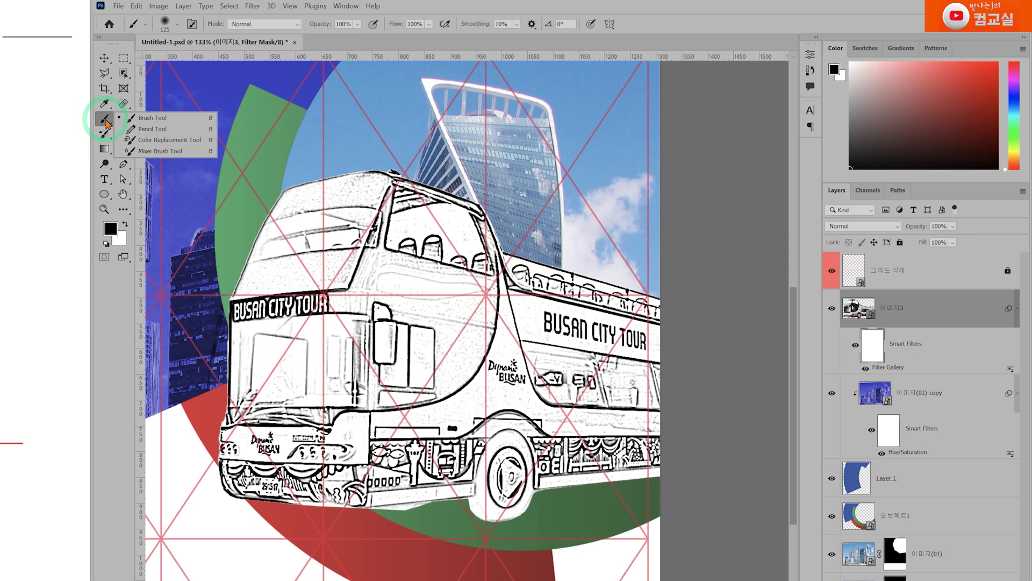
pyautogui.click(166, 27)
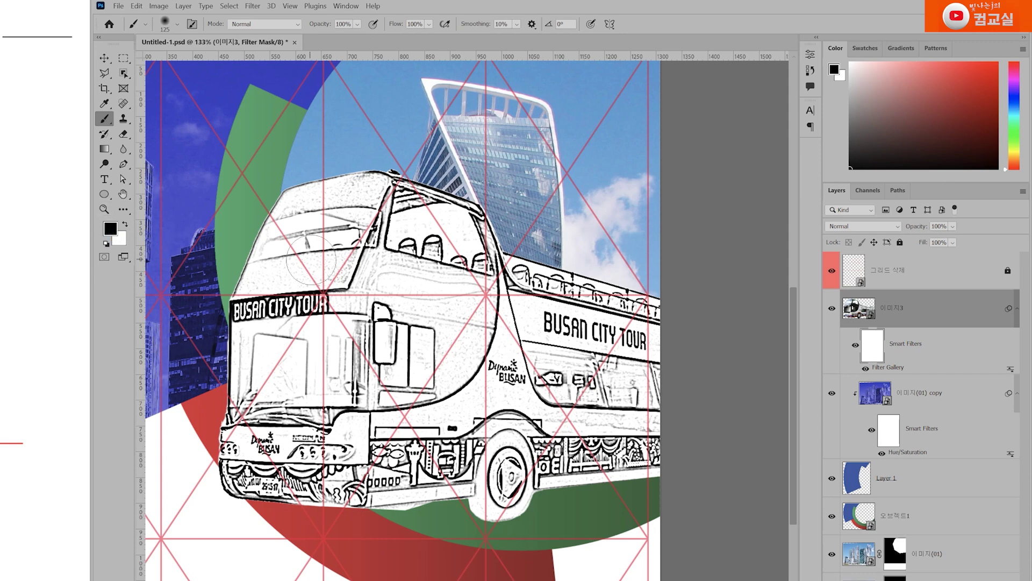
pyautogui.scroll(-3, 310, 260)
pyautogui.moveTo(320, 220)
pyautogui.mouseDown()
pyautogui.moveTo(290, 279)
pyautogui.moveTo(357, 221)
pyautogui.moveTo(313, 258)
pyautogui.moveTo(363, 252)
pyautogui.moveTo(388, 223)
pyautogui.moveTo(335, 277)
pyautogui.moveTo(331, 269)
pyautogui.moveTo(306, 293)
pyautogui.mouseUp()
# Enlarge the brush to 400 px and paint black on the filter mask over the bus's front
pyautogui.press(']')
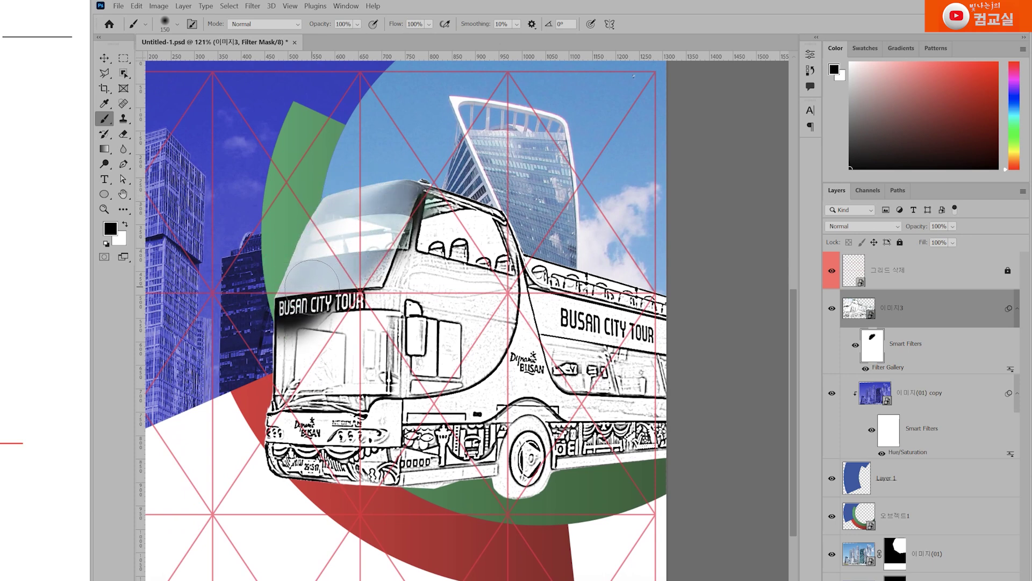
pyautogui.press(']')
pyautogui.press(']')
pyautogui.press(']')
pyautogui.press(']')
pyautogui.press(']')
pyautogui.click(273, 347)
pyautogui.moveTo(273, 348)
pyautogui.mouseDown()
pyautogui.moveTo(279, 422)
pyautogui.moveTo(346, 431)
pyautogui.moveTo(371, 409)
pyautogui.moveTo(411, 259)
pyautogui.moveTo(387, 317)
pyautogui.mouseUp()
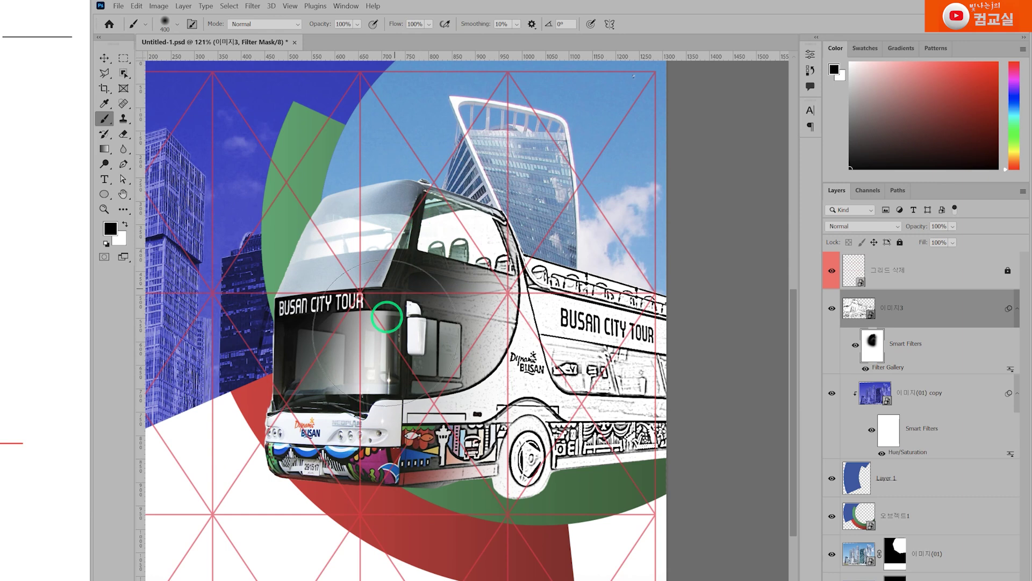
# Reduce the brush and paint the filter mask black over the bus's side windows and front side section, ending at 300 px
pyautogui.press('[')
pyautogui.press('[')
pyautogui.moveTo(430, 265)
pyautogui.mouseDown()
pyautogui.moveTo(384, 224)
pyautogui.moveTo(350, 356)
pyautogui.moveTo(360, 403)
pyautogui.moveTo(332, 466)
pyautogui.moveTo(370, 416)
pyautogui.moveTo(391, 412)
pyautogui.moveTo(419, 446)
pyautogui.moveTo(415, 465)
pyautogui.moveTo(349, 461)
pyautogui.moveTo(289, 406)
pyautogui.moveTo(308, 437)
pyautogui.moveTo(462, 451)
pyautogui.moveTo(472, 479)
pyautogui.moveTo(468, 469)
pyautogui.moveTo(518, 473)
pyautogui.moveTo(525, 445)
pyautogui.moveTo(501, 425)
pyautogui.moveTo(519, 436)
pyautogui.moveTo(522, 426)
pyautogui.moveTo(490, 411)
pyautogui.moveTo(506, 399)
pyautogui.moveTo(453, 338)
pyautogui.moveTo(447, 373)
pyautogui.moveTo(444, 336)
pyautogui.moveTo(436, 348)
pyautogui.moveTo(433, 298)
pyautogui.mouseUp()
pyautogui.press('[')
pyautogui.press('[')
pyautogui.press('[')
pyautogui.press('[')
pyautogui.press('[')
pyautogui.press(']')
pyautogui.press(']')
pyautogui.press(']')
pyautogui.press(']')
pyautogui.press(']')
pyautogui.press(']')
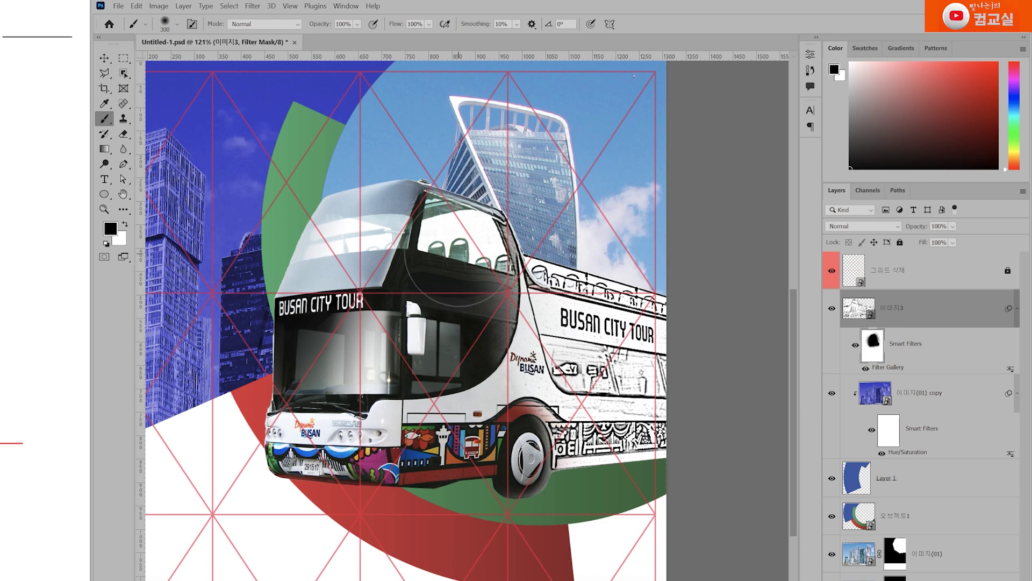
pyautogui.click(125, 224)
pyautogui.press(']')
pyautogui.moveTo(510, 178)
pyautogui.mouseDown()
pyautogui.moveTo(473, 212)
pyautogui.moveTo(489, 274)
pyautogui.moveTo(485, 341)
pyautogui.moveTo(530, 395)
pyautogui.moveTo(566, 505)
pyautogui.moveTo(458, 442)
pyautogui.moveTo(463, 407)
pyautogui.mouseUp()
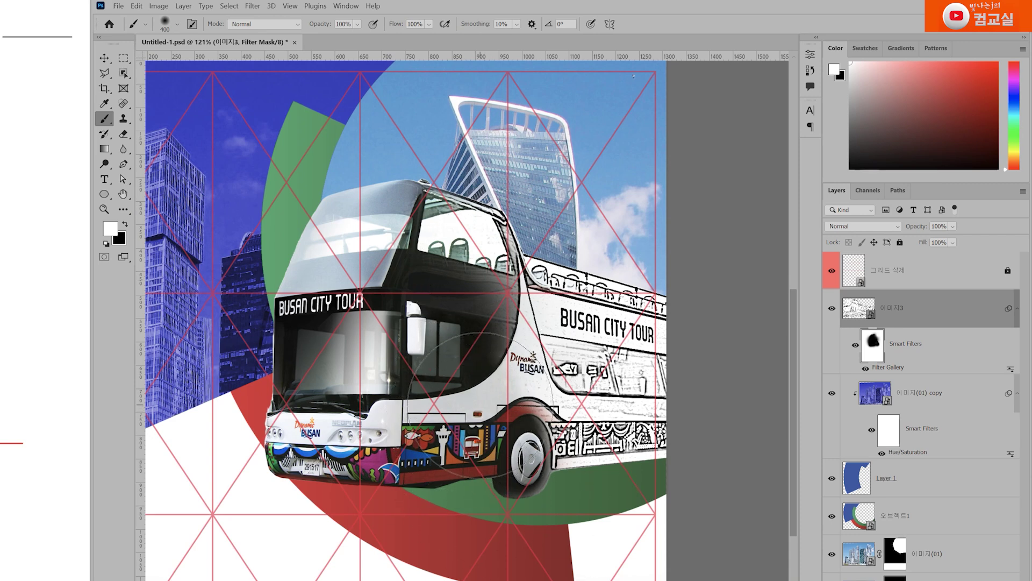
pyautogui.click(125, 225)
# Paint the filter mask black with a smaller brush around the front wheel and the lower side artwork
pyautogui.press('[')
pyautogui.press('[')
pyautogui.press('[')
pyautogui.press('[')
pyautogui.moveTo(485, 379)
pyautogui.mouseDown()
pyautogui.moveTo(491, 359)
pyautogui.moveTo(460, 413)
pyautogui.moveTo(493, 417)
pyautogui.moveTo(462, 466)
pyautogui.moveTo(490, 456)
pyautogui.moveTo(471, 476)
pyautogui.moveTo(502, 452)
pyautogui.moveTo(538, 479)
pyautogui.moveTo(524, 505)
pyautogui.moveTo(551, 491)
pyautogui.moveTo(541, 462)
pyautogui.moveTo(597, 473)
pyautogui.moveTo(555, 529)
pyautogui.moveTo(594, 531)
pyautogui.moveTo(601, 518)
pyautogui.moveTo(576, 562)
pyautogui.moveTo(641, 539)
pyautogui.moveTo(539, 562)
pyautogui.mouseUp()
# Enlarge the brush to 600 px and paint the filter mask black along the bus's underside and front edge
pyautogui.press(']')
pyautogui.press(']')
pyautogui.press(']')
pyautogui.press(']')
pyautogui.press(']')
pyautogui.press(']')
pyautogui.press(']')
pyautogui.press(']')
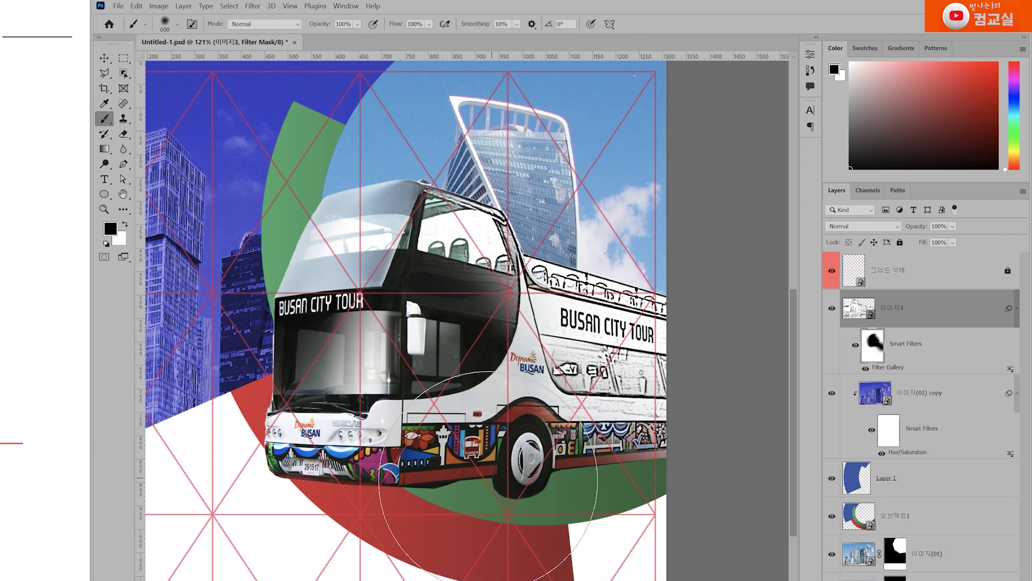
pyautogui.click(472, 520)
pyautogui.moveTo(472, 520)
pyautogui.mouseDown()
pyautogui.moveTo(584, 544)
pyautogui.moveTo(493, 530)
pyautogui.mouseUp()
pyautogui.moveTo(381, 498)
pyautogui.mouseDown()
pyautogui.moveTo(295, 509)
pyautogui.moveTo(274, 451)
pyautogui.moveTo(276, 401)
pyautogui.moveTo(303, 314)
pyautogui.moveTo(265, 184)
pyautogui.mouseUp()
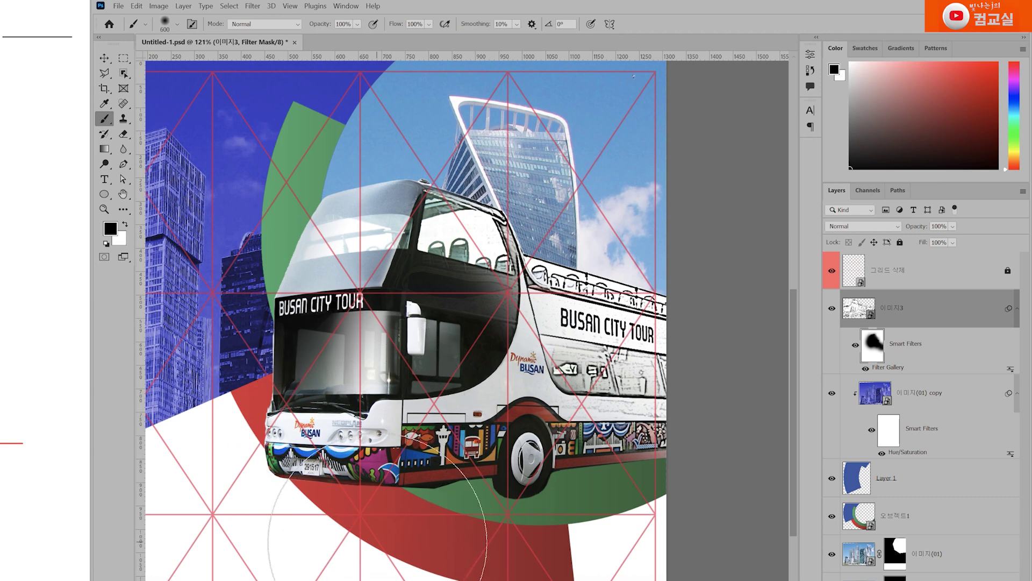
# Create a new layer named 버스 그림자 and place it directly beneath the bus layer 이미지3
pyautogui.click(903, 320)
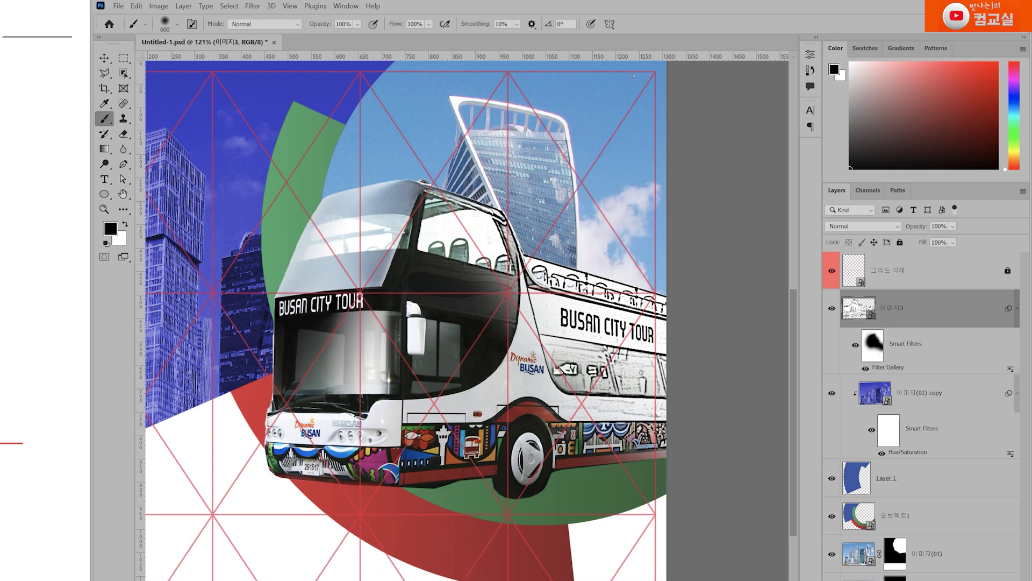
pyautogui.hotkey('ctrl', 'shift', 'alt', 'n')
pyautogui.doubleClick(882, 311)
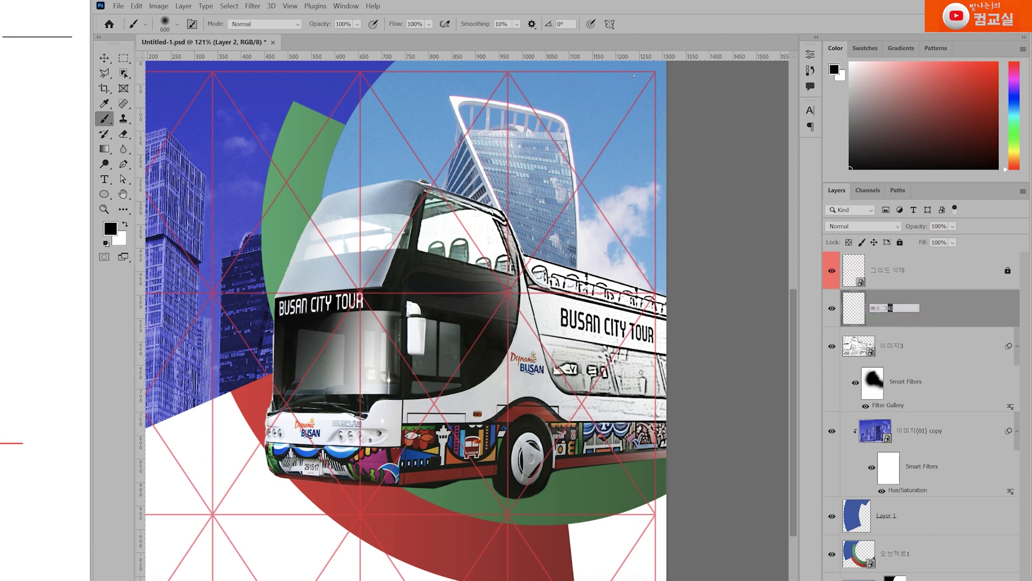
pyautogui.press('Return')
pyautogui.click(932, 318)
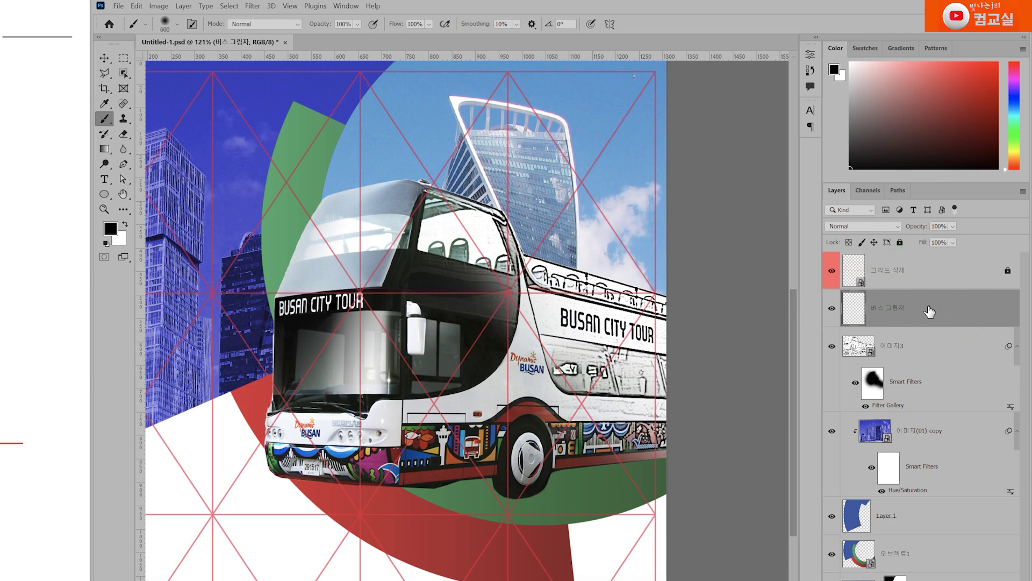
pyautogui.moveTo(927, 311); pyautogui.dragTo(924, 411)
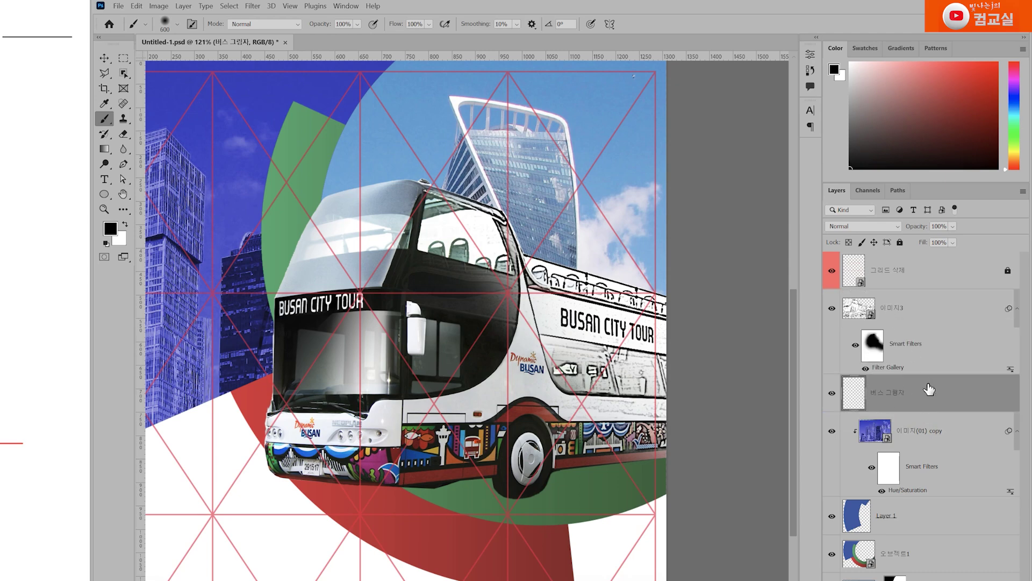
# Outline a shadow shape along the bus's underside and wheel with the Polygonal Lasso, fill it with black on 버스 그림자, and deselect
pyautogui.hotkey('ctrl', '1')
pyautogui.click(104, 72)
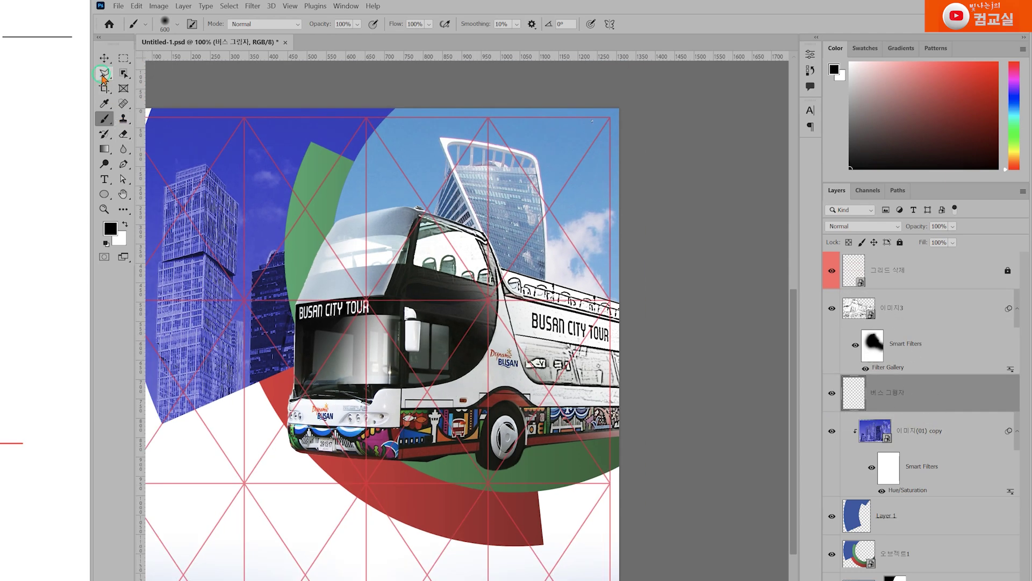
pyautogui.click(392, 388)
pyautogui.scroll(5, 392, 388)
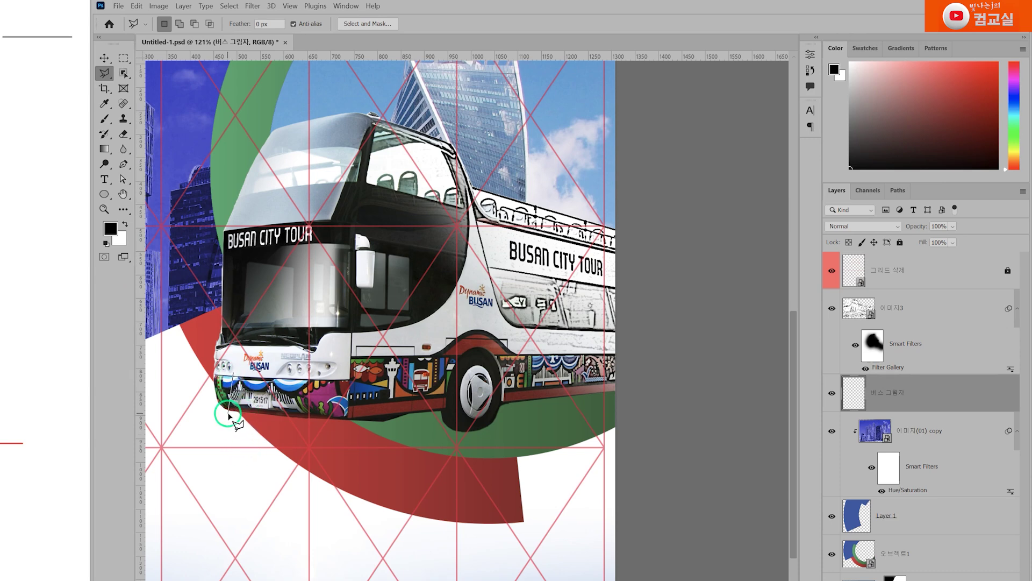
pyautogui.click(374, 432)
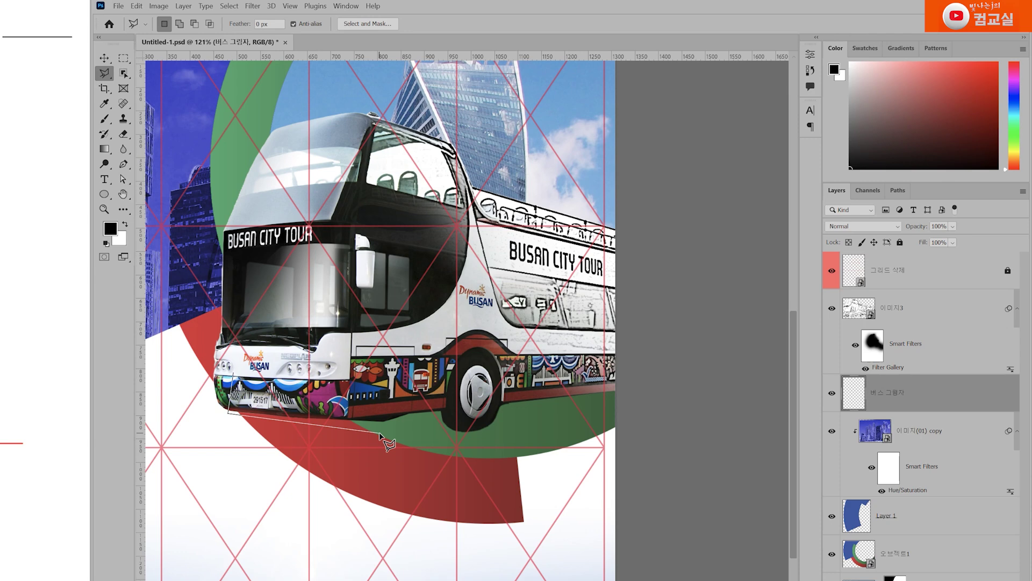
pyautogui.click(415, 424)
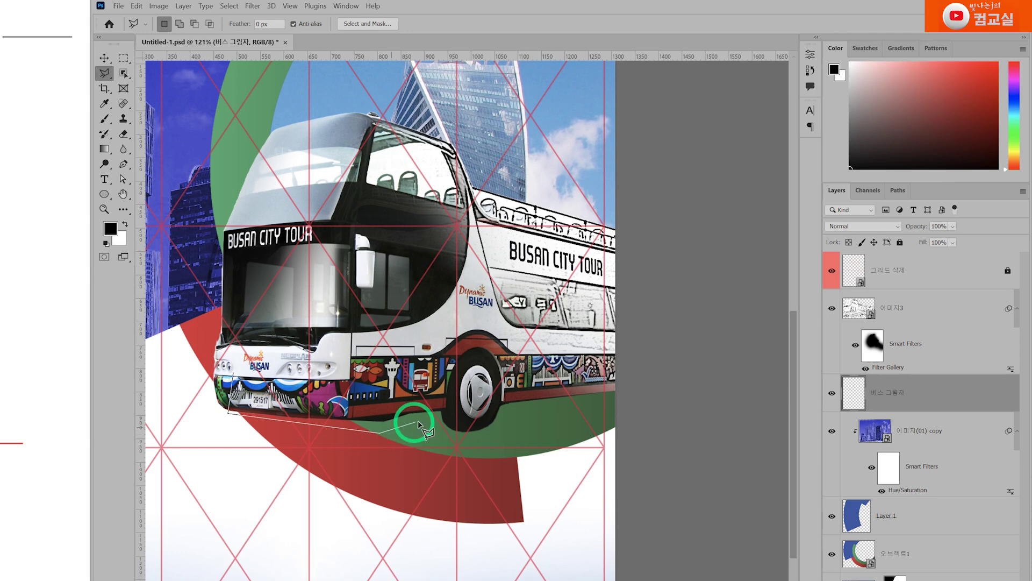
pyautogui.click(446, 439)
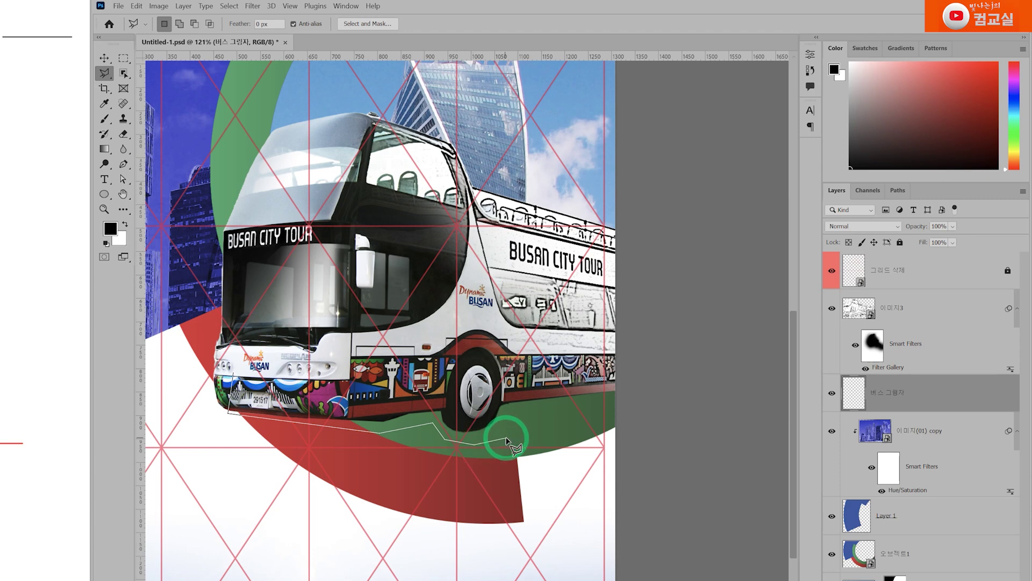
pyautogui.click(517, 423)
pyautogui.click(520, 415)
pyautogui.click(680, 392)
pyautogui.click(674, 358)
pyautogui.click(310, 368)
pyautogui.click(236, 375)
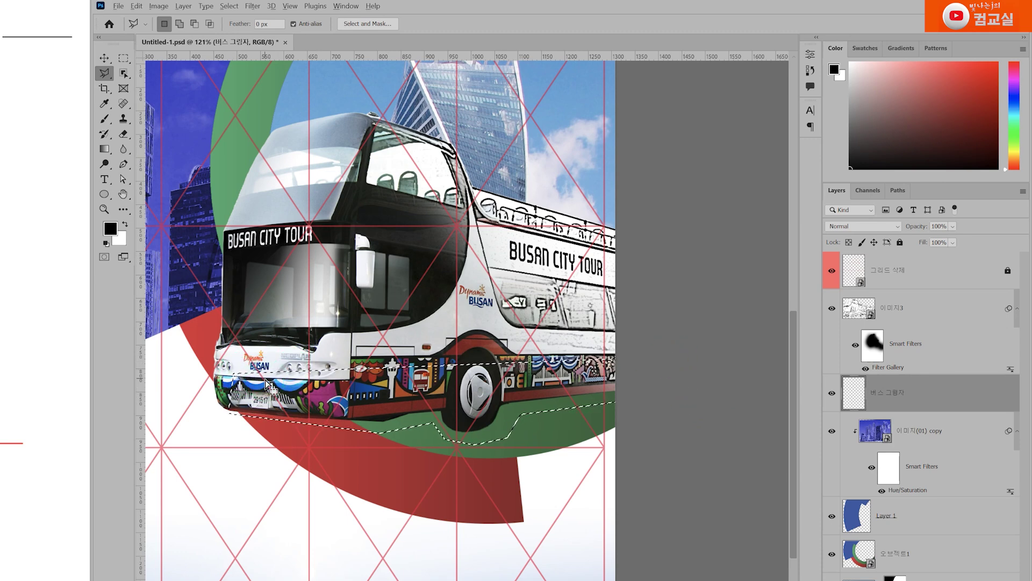
pyautogui.hotkey('alt', 'BackSpace')
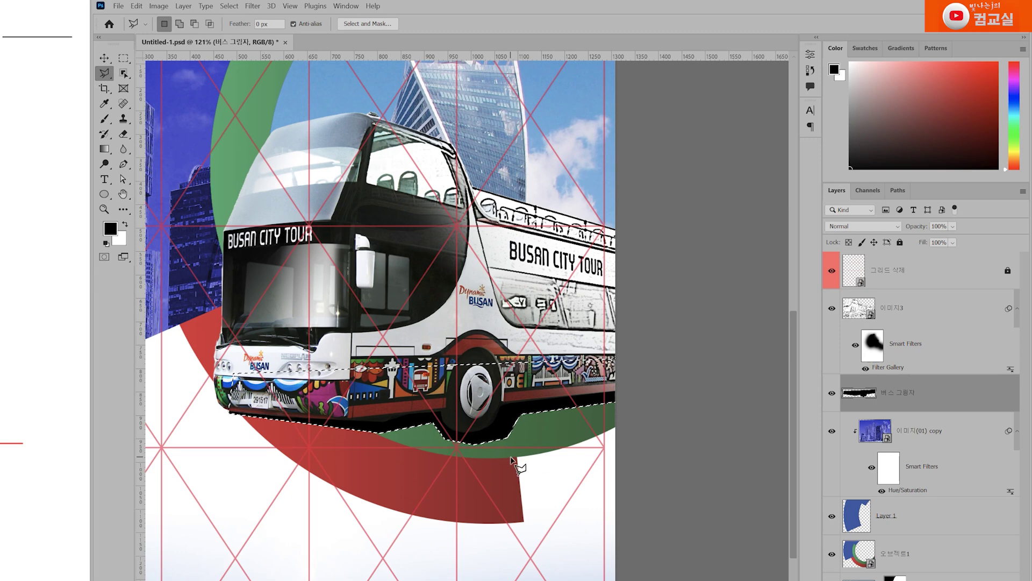
pyautogui.hotkey('ctrl', 'd')
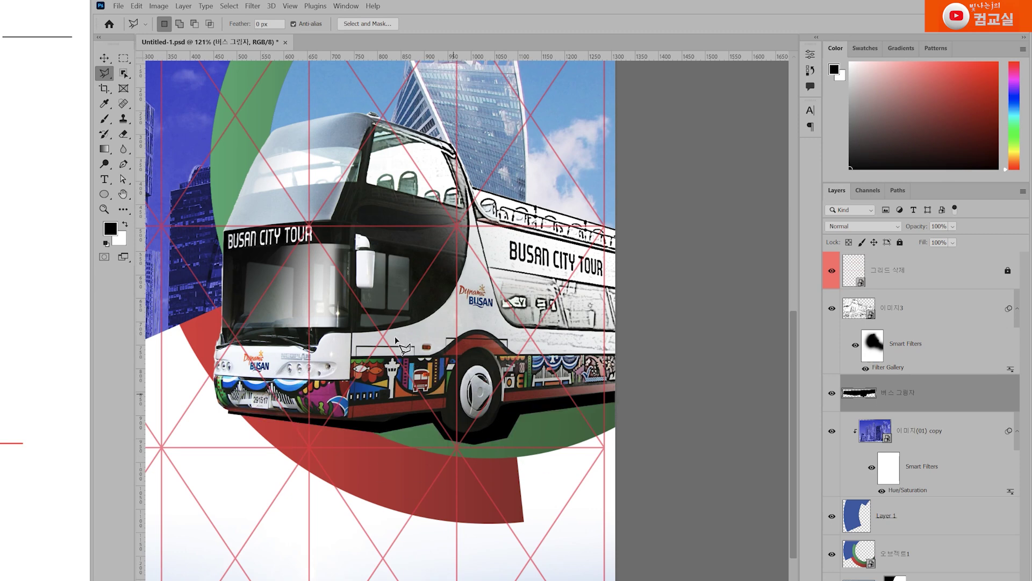
# Soften the shadow on 버스 그림자 with a Gaussian Blur and lower the layer's opacity to 90%
pyautogui.click(253, 7)
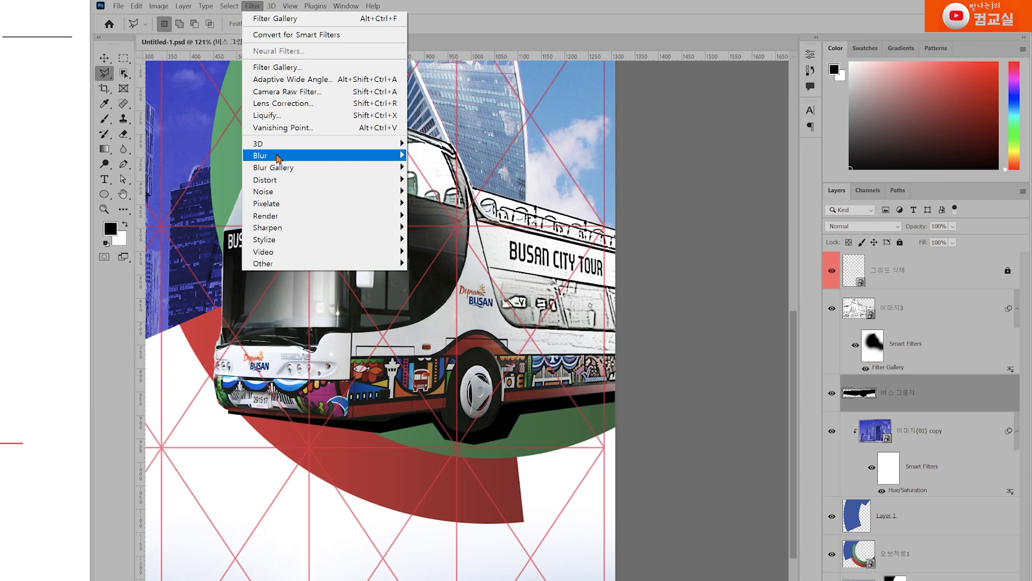
pyautogui.click(299, 155)
pyautogui.click(447, 204)
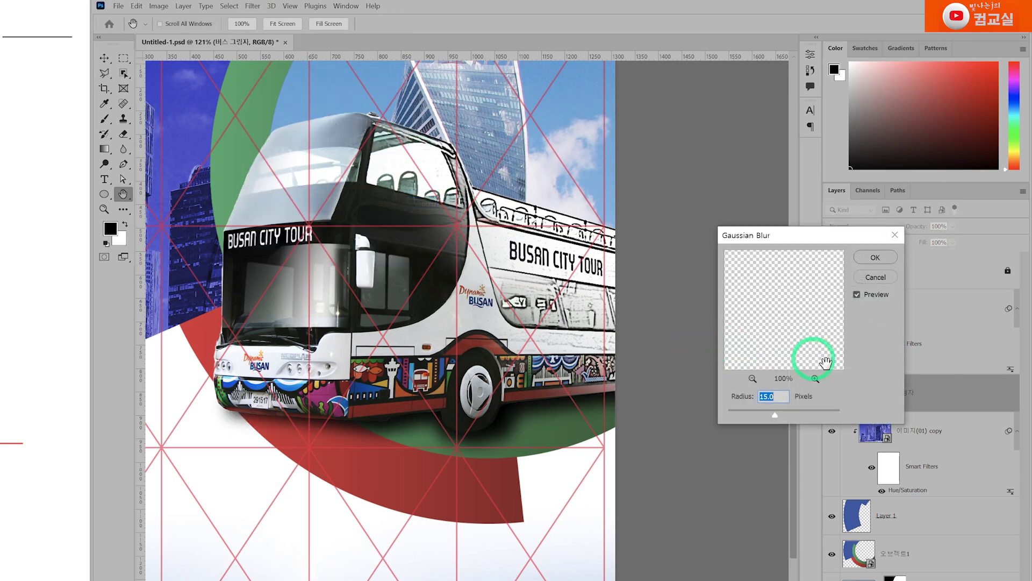
pyautogui.moveTo(778, 416); pyautogui.dragTo(780, 419)
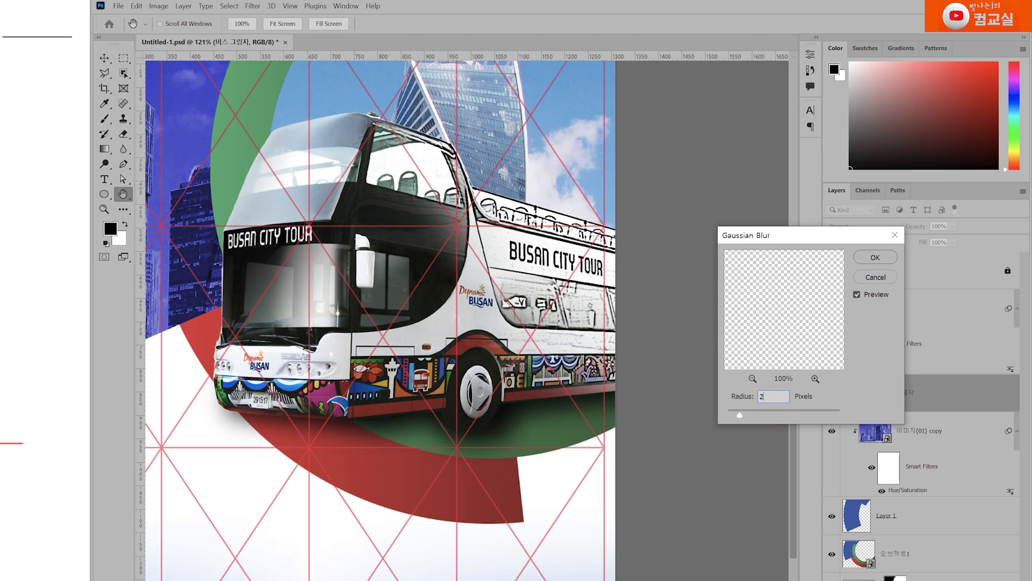
pyautogui.click(877, 258)
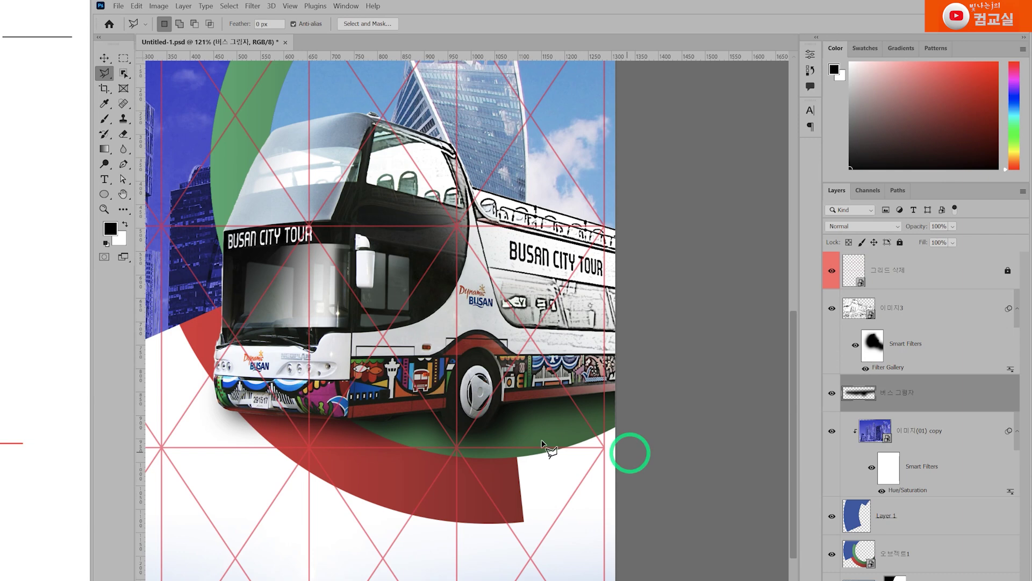
pyautogui.moveTo(952, 227); pyautogui.dragTo(974, 242)
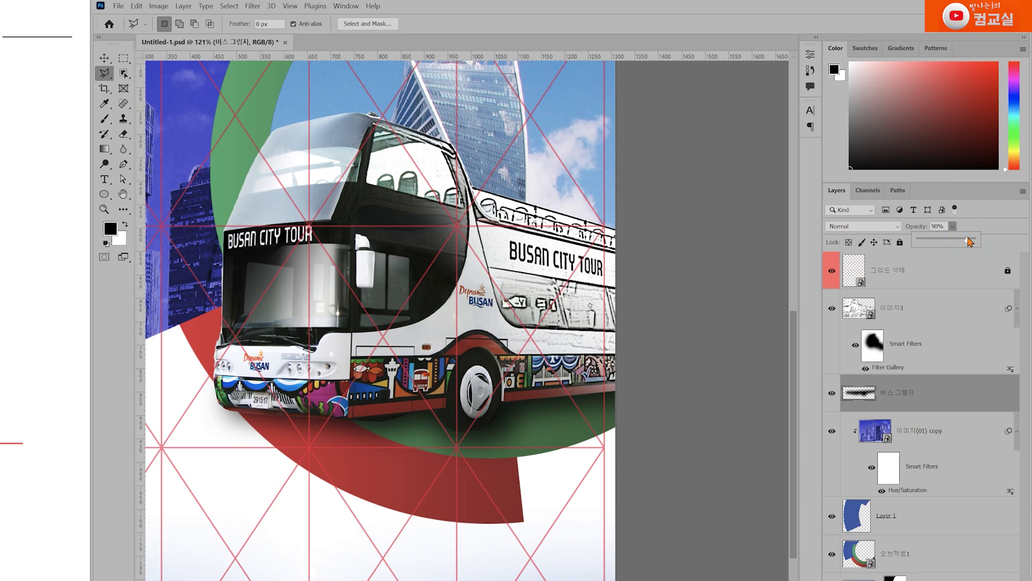
# Rotate the shadow -2.03°, scale it to about 102%, nudge it into place beneath the bus, and set its opacity to 91%
pyautogui.click(104, 58)
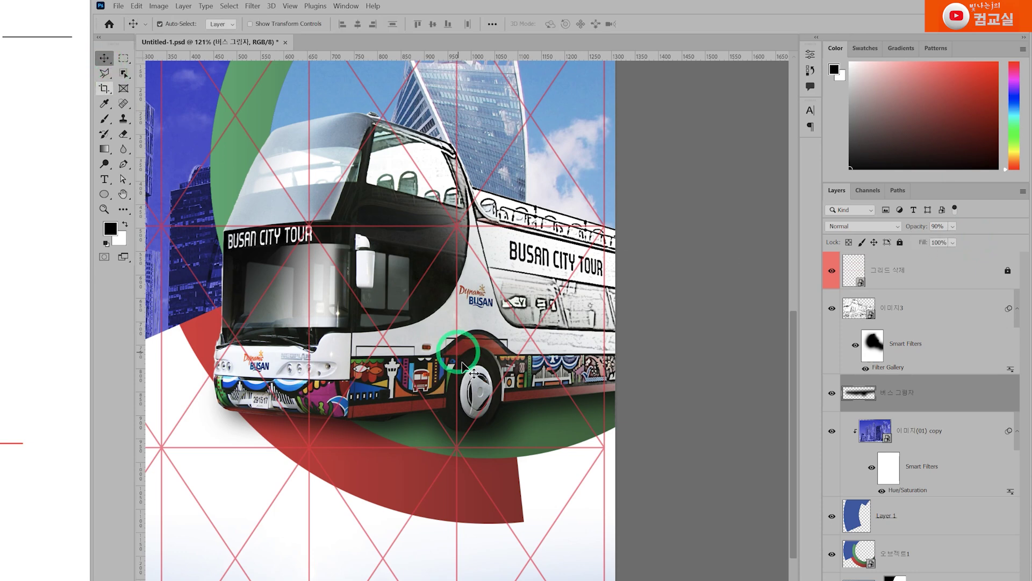
pyautogui.scroll(1, 500, 427)
pyautogui.hotkey('ctrl', 't')
pyautogui.moveTo(505, 424); pyautogui.dragTo(510, 427)
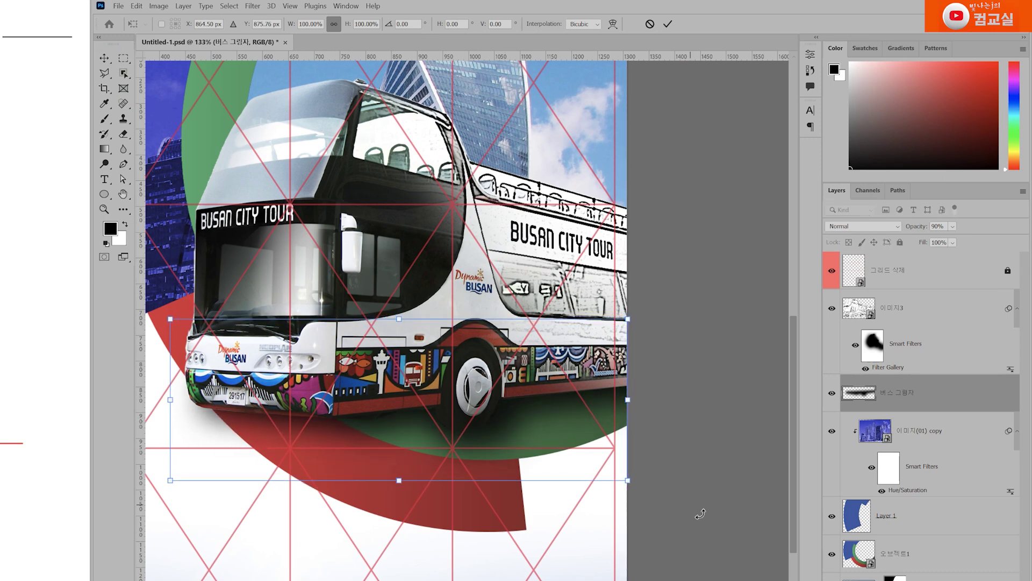
pyautogui.moveTo(681, 506); pyautogui.dragTo(704, 482)
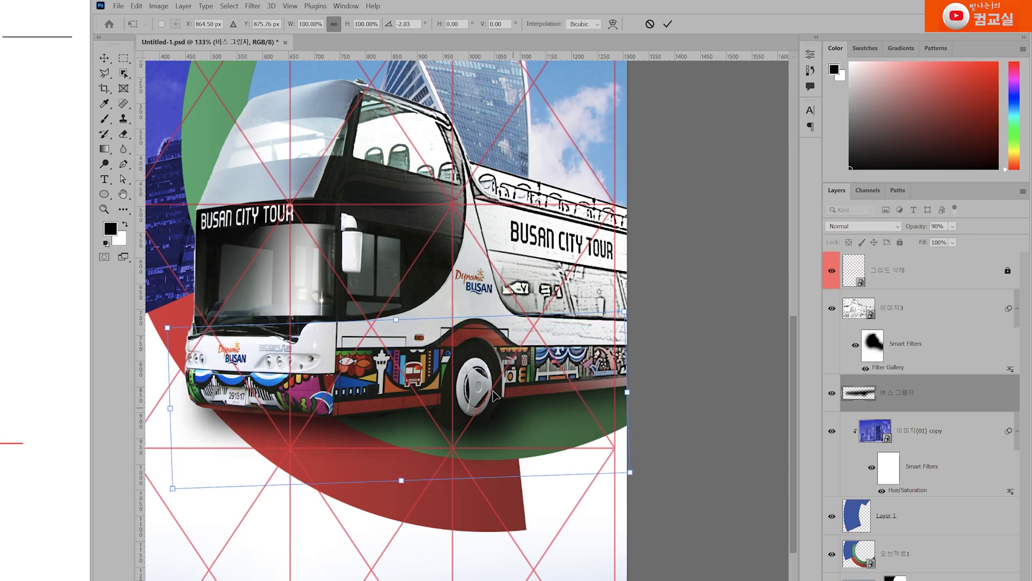
pyautogui.moveTo(396, 319)
pyautogui.mouseDown()
pyautogui.moveTo(389, 306)
pyautogui.moveTo(393, 316)
pyautogui.mouseUp()
pyautogui.scroll(1, 357, 422)
pyautogui.moveTo(506, 441); pyautogui.dragTo(503, 437)
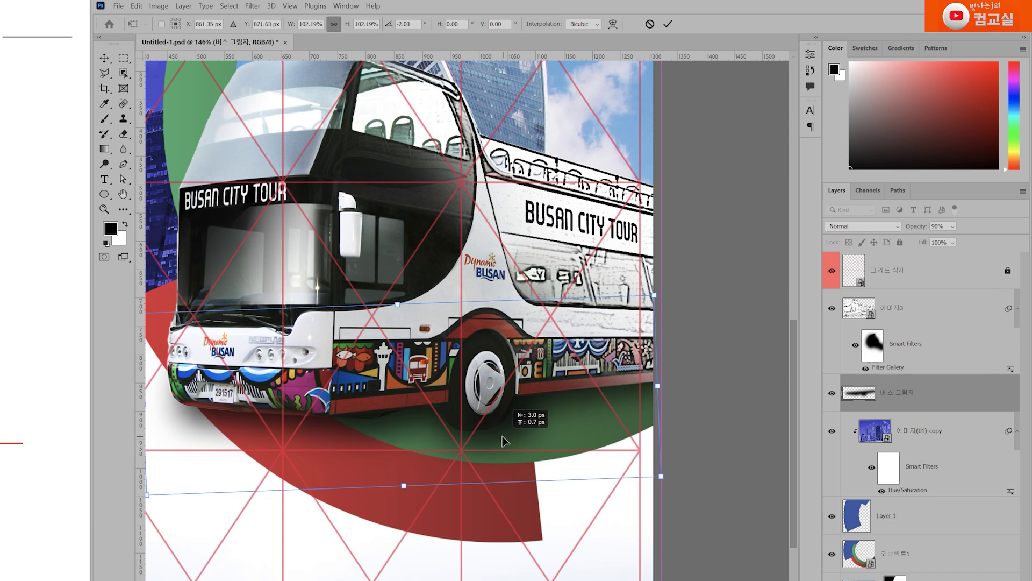
pyautogui.press('Return')
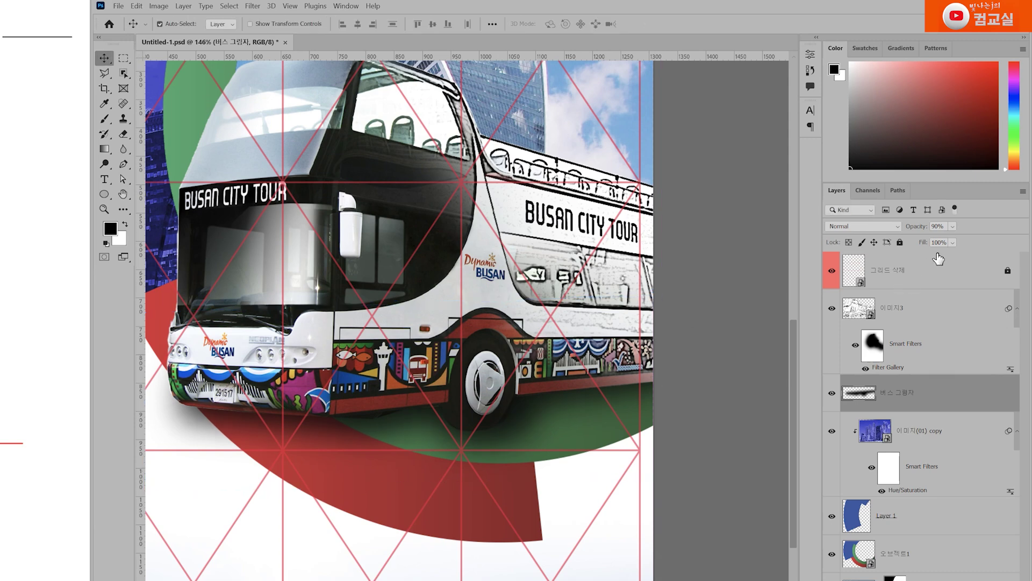
pyautogui.moveTo(952, 226); pyautogui.dragTo(974, 241)
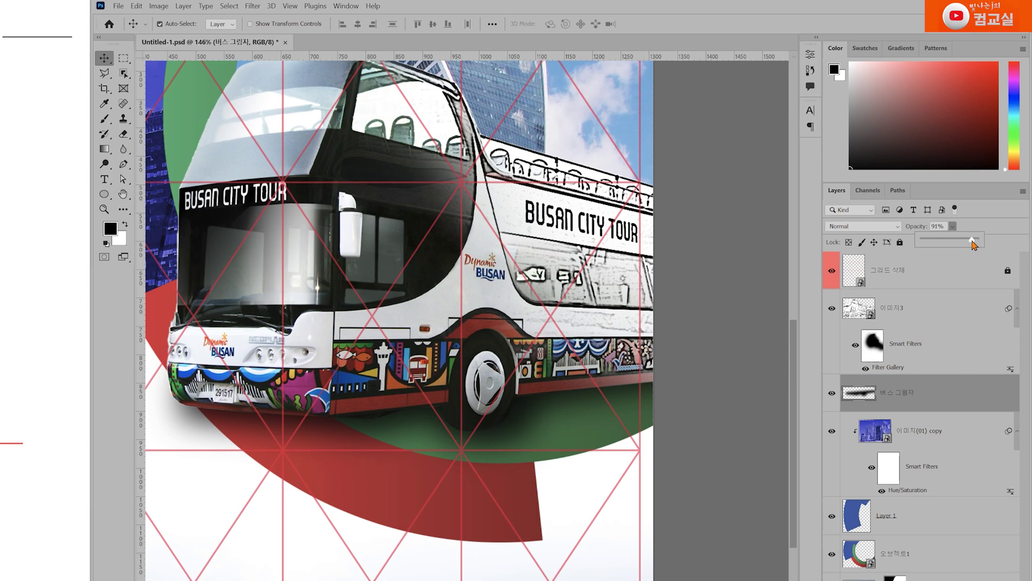
# Compare the bus with and without its shadow by toggling the visibility of 버스 그림자
pyautogui.scroll(-2, 729, 376)
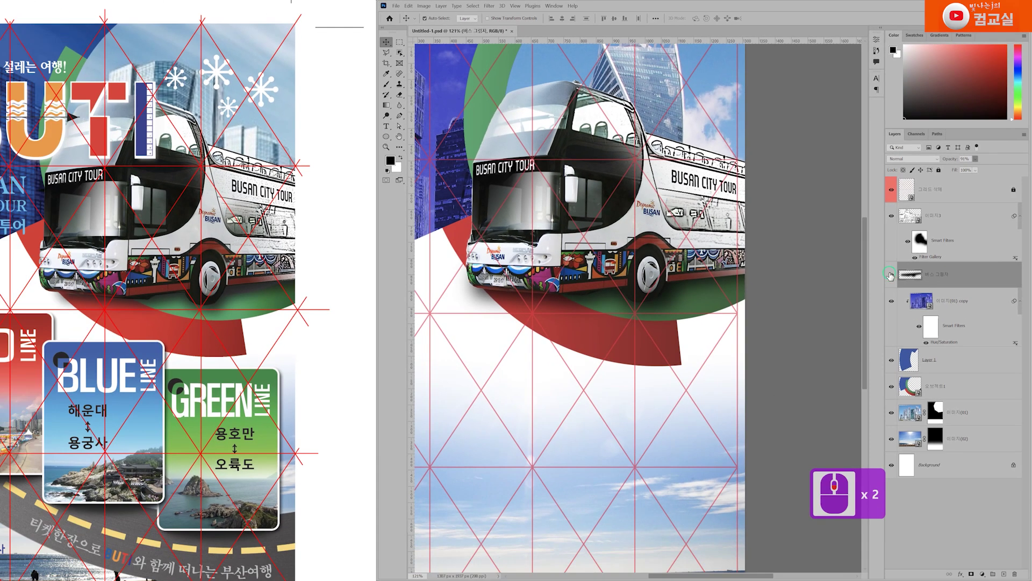
pyautogui.click(829, 395)
pyautogui.click(891, 275)
pyautogui.scroll(-2, 610, 307)
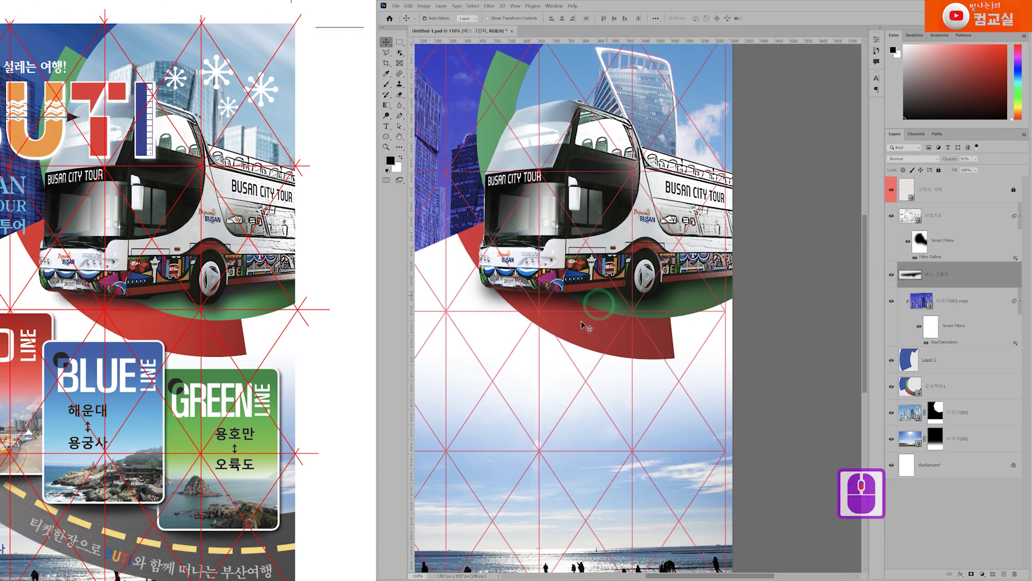
# Switch to Illustrator and examine the reference sheet's road specification for its shape, asphalt texture, shading, centre line and lettering
pyautogui.scroll(-3, 151, 228)
pyautogui.moveTo(150, 227); pyautogui.dragTo(207, 272)
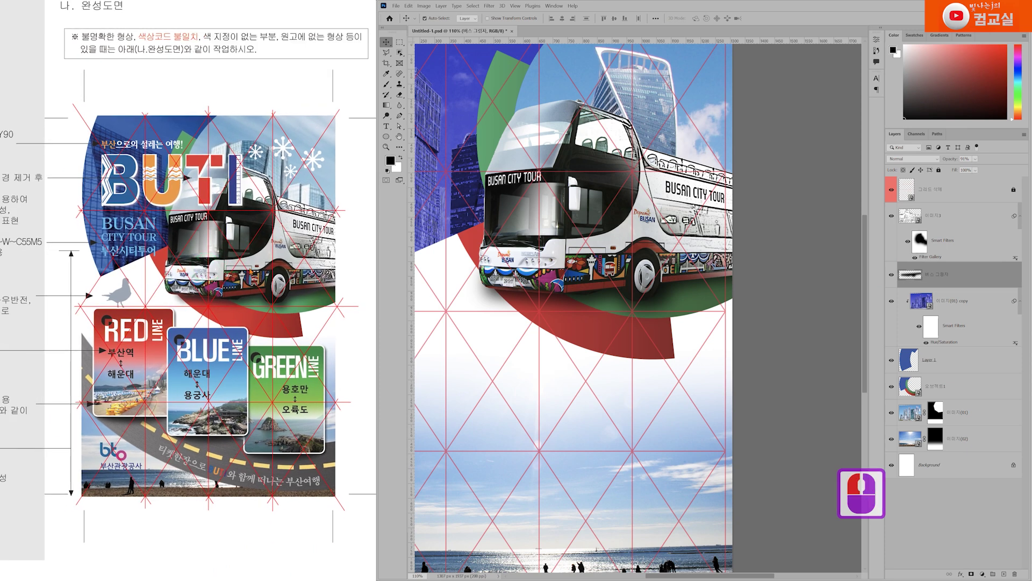
pyautogui.moveTo(222, 382); pyautogui.dragTo(159, 357)
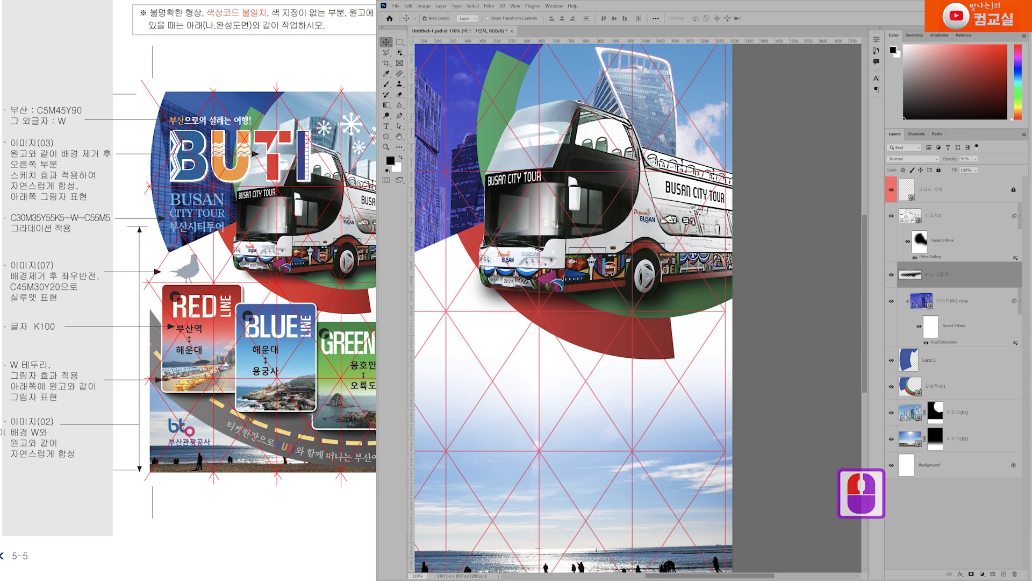
pyautogui.moveTo(243, 431); pyautogui.dragTo(269, 438)
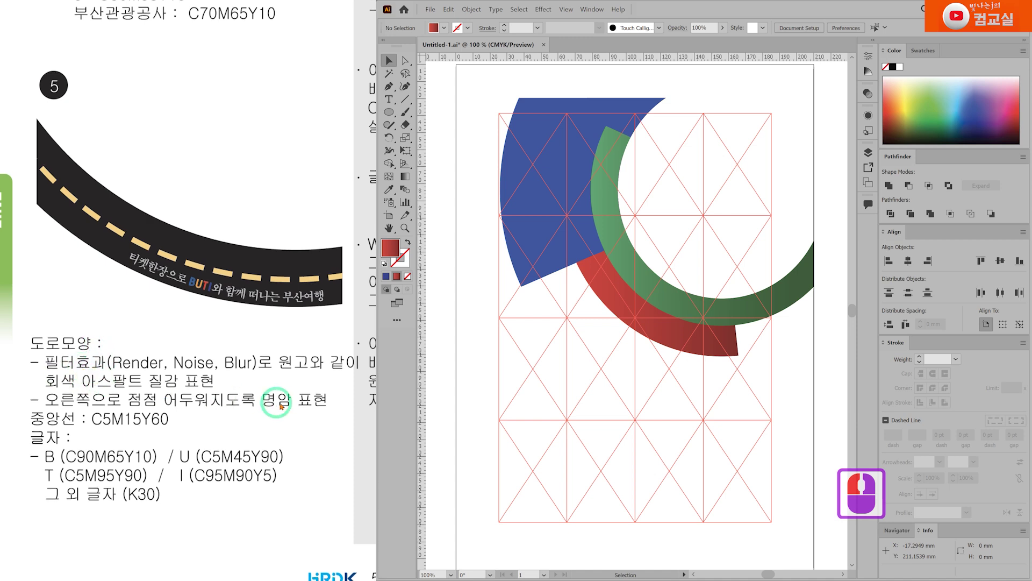
pyautogui.click(247, 395)
pyautogui.click(249, 396)
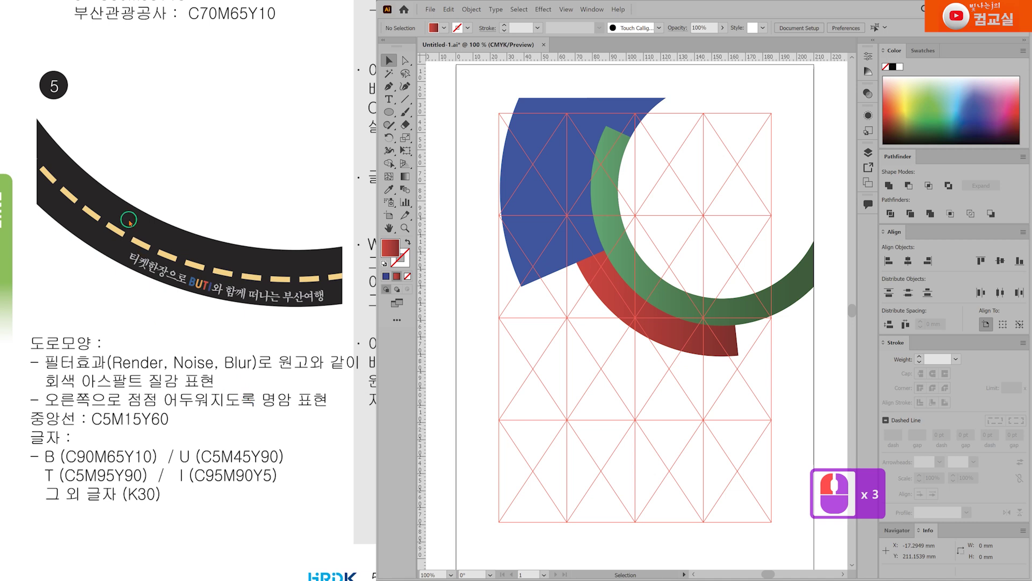
pyautogui.click(115, 232)
pyautogui.click(115, 233)
pyautogui.click(119, 256)
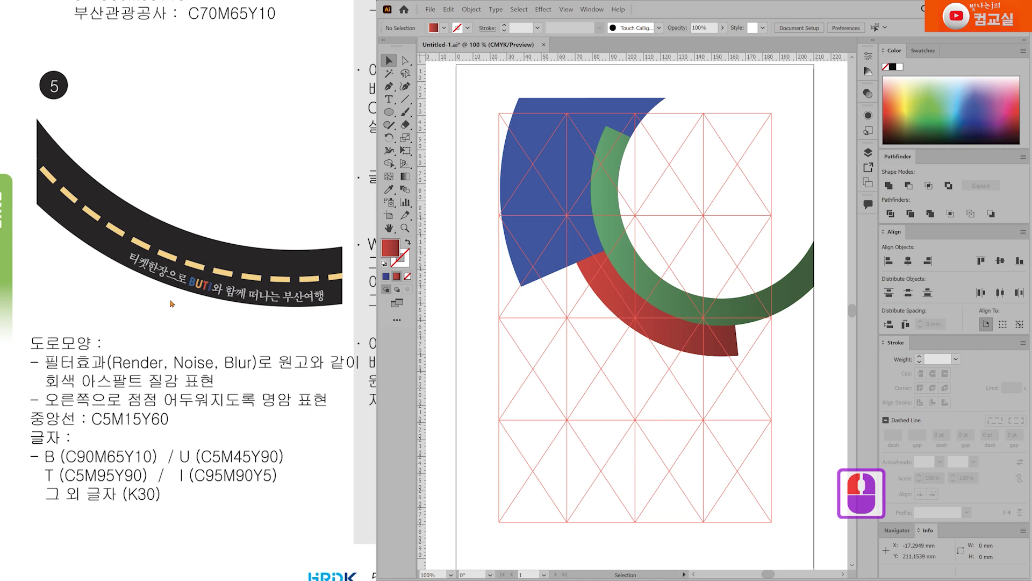
pyautogui.click(403, 378)
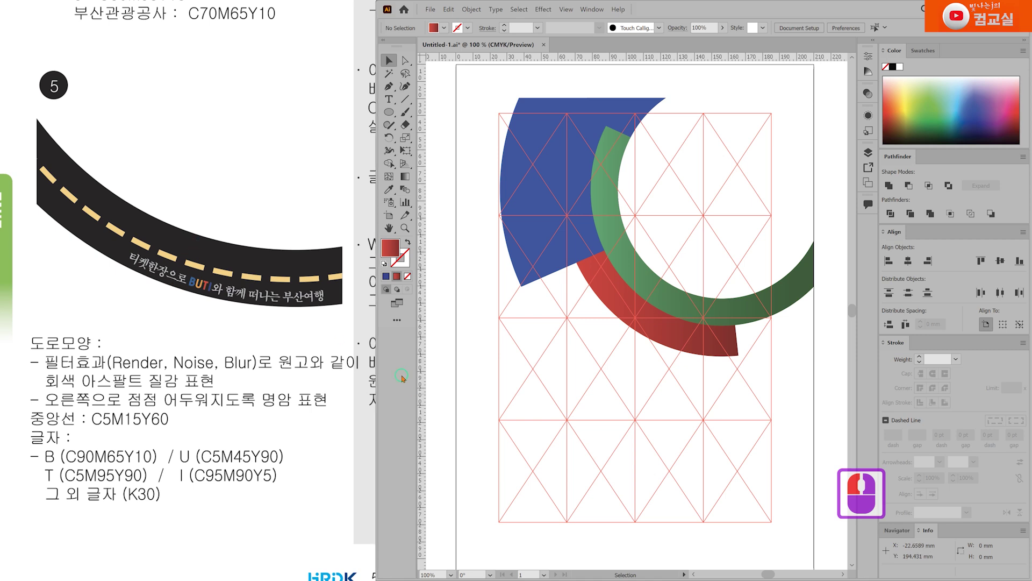
# Draw an ellipse about 217 mm wide and 180 mm high across the grid, and swap its fill and stroke
pyautogui.click(388, 113)
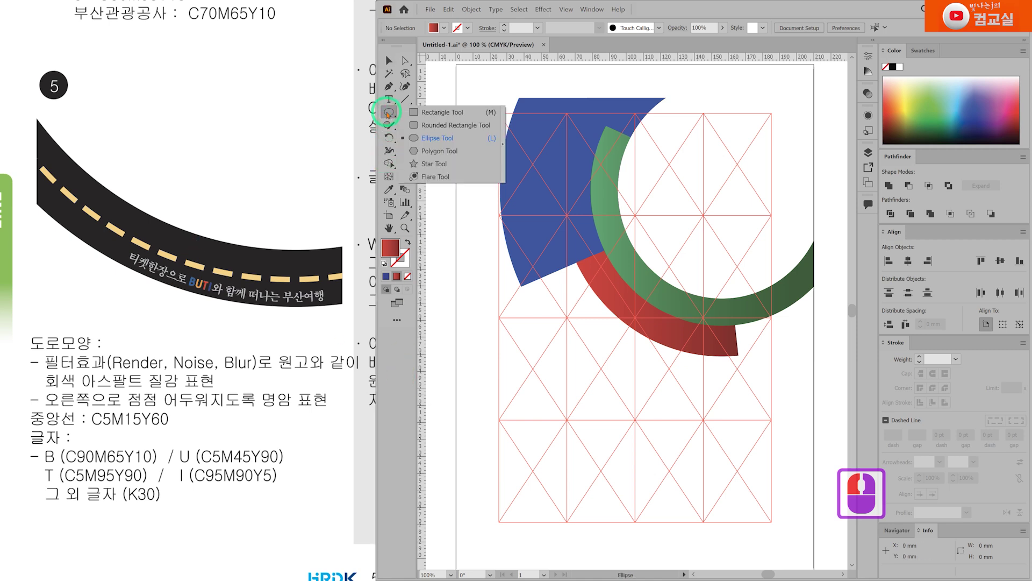
pyautogui.moveTo(456, 205)
pyautogui.mouseDown()
pyautogui.moveTo(687, 462)
pyautogui.moveTo(826, 511)
pyautogui.mouseUp()
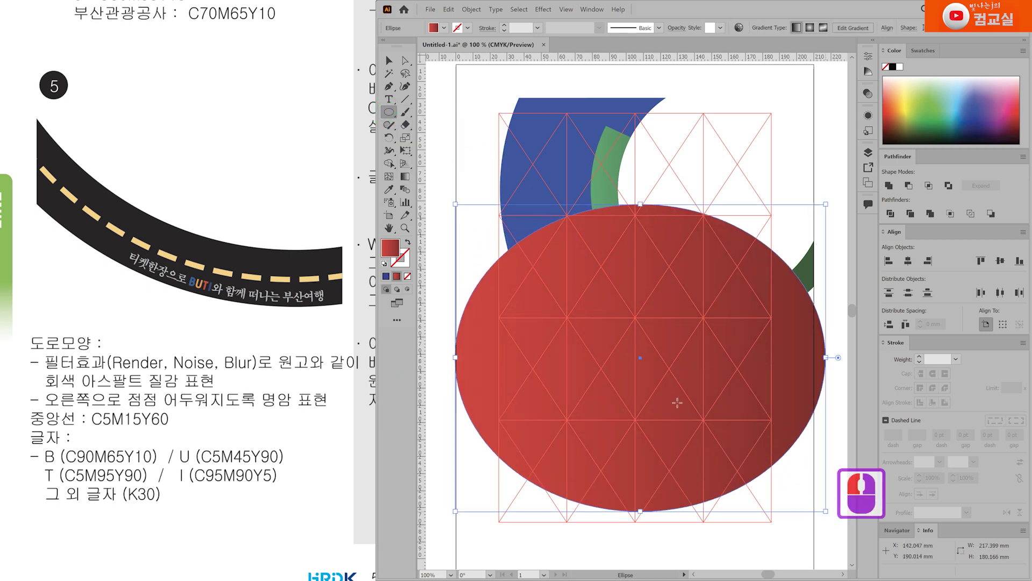
pyautogui.click(407, 242)
pyautogui.click(406, 263)
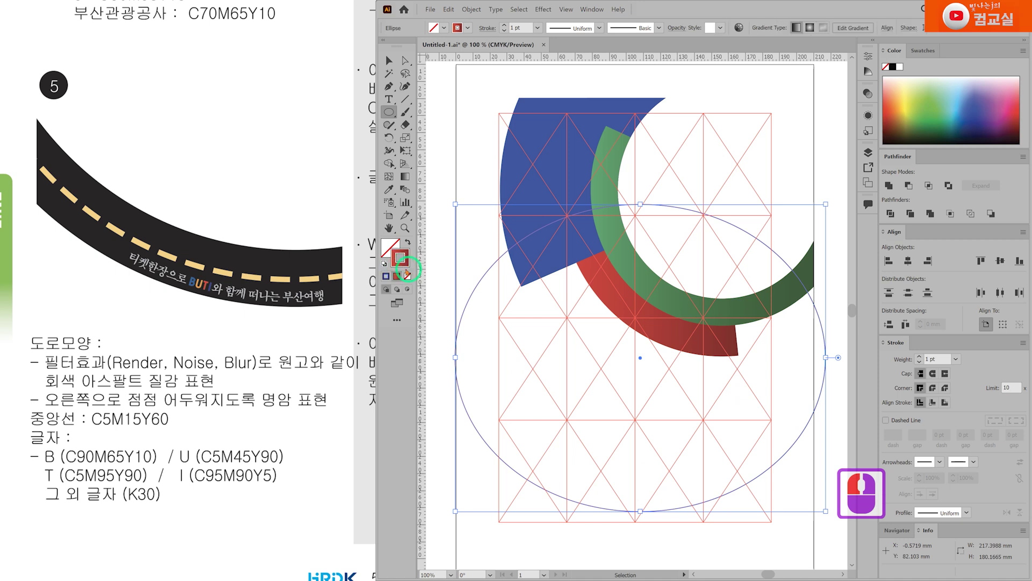
# Set the ellipse's stroke color to C5 M15 Y60 K0 for the road's centre line
pyautogui.doubleClick(400, 258)
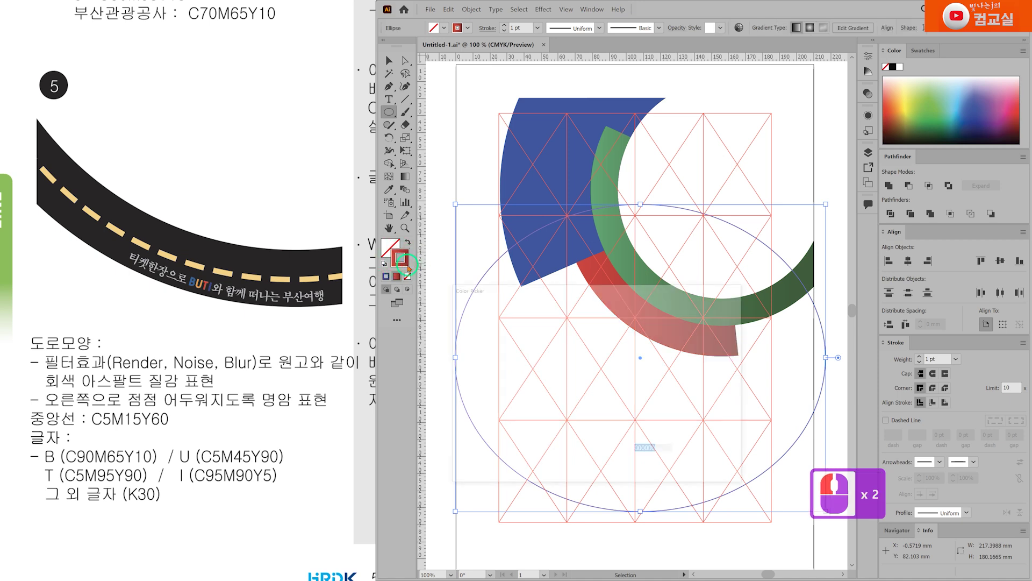
pyautogui.click(693, 437)
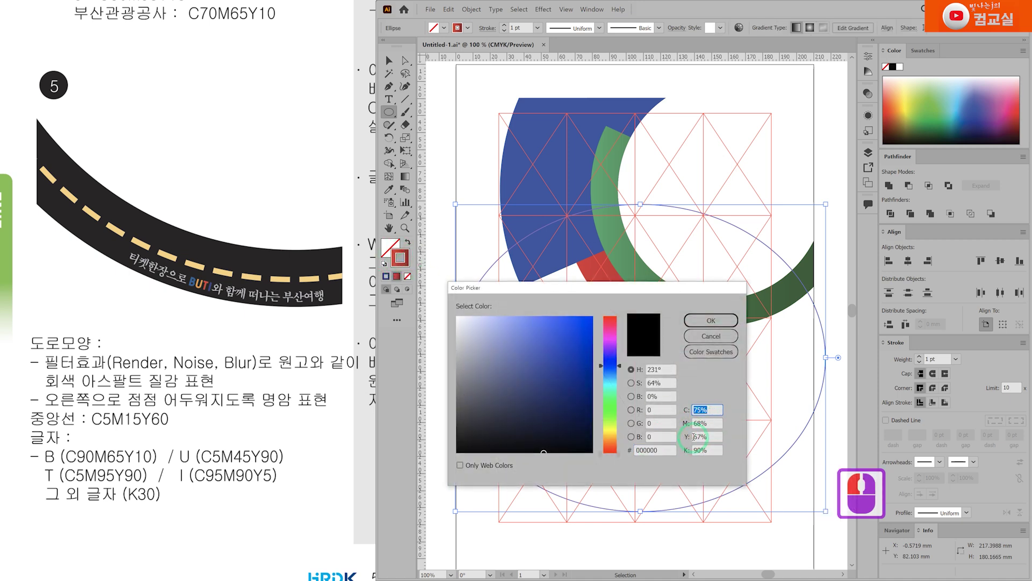
pyautogui.write('5')
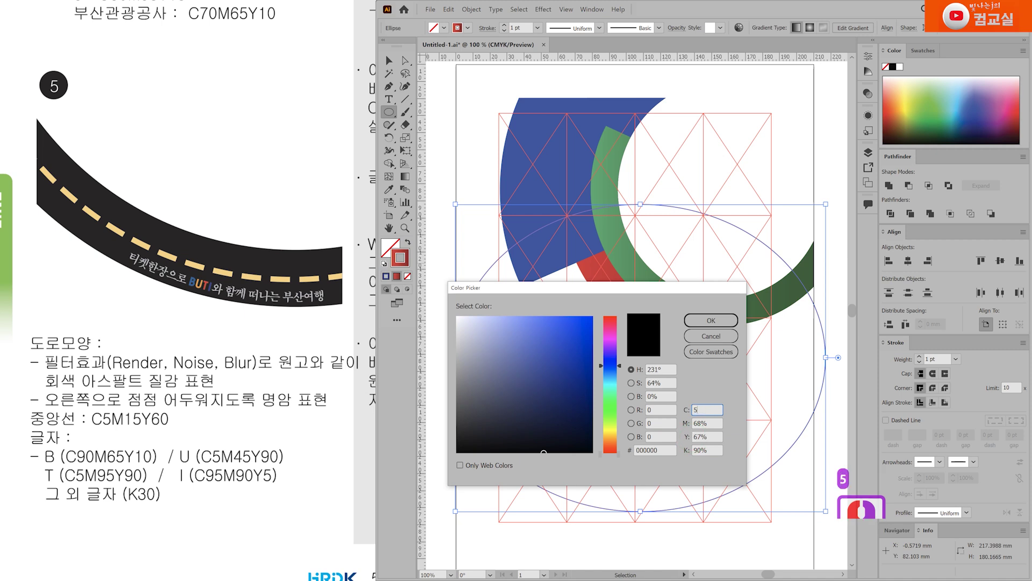
pyautogui.press('Tab')
pyautogui.write('15')
pyautogui.press('Tab')
pyautogui.write('60')
pyautogui.press('Tab')
pyautogui.write('0')
pyautogui.press('Return')
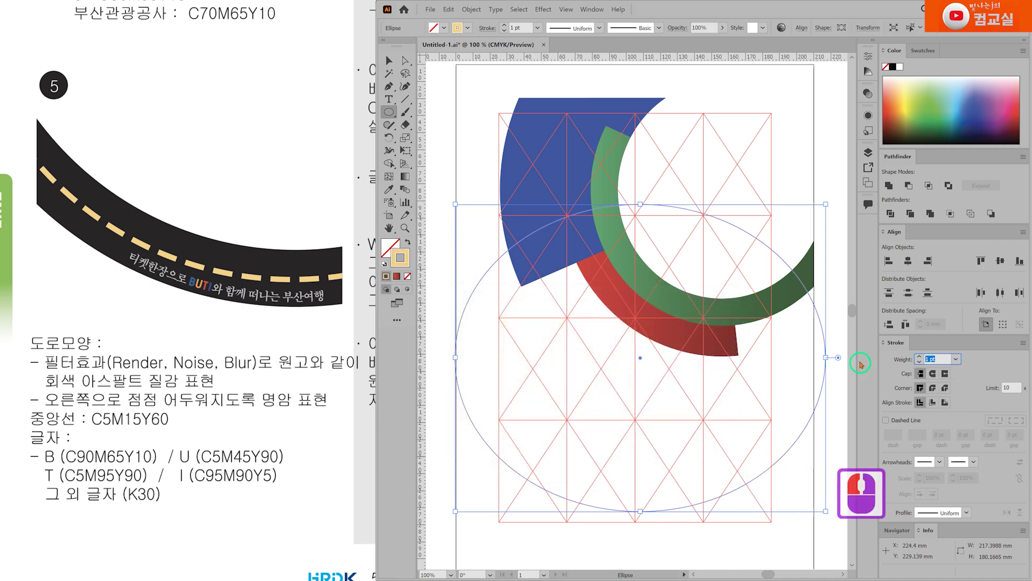
# Set the ellipse's stroke weight to 12 pt
pyautogui.write('10')
pyautogui.press('Return')
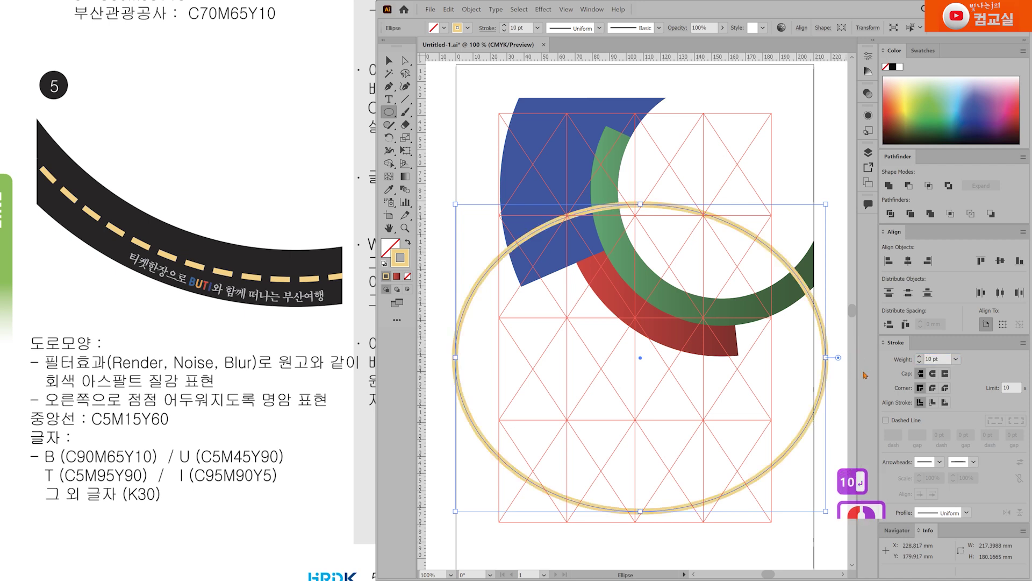
pyautogui.click(921, 357)
pyautogui.click(921, 357)
pyautogui.click(919, 363)
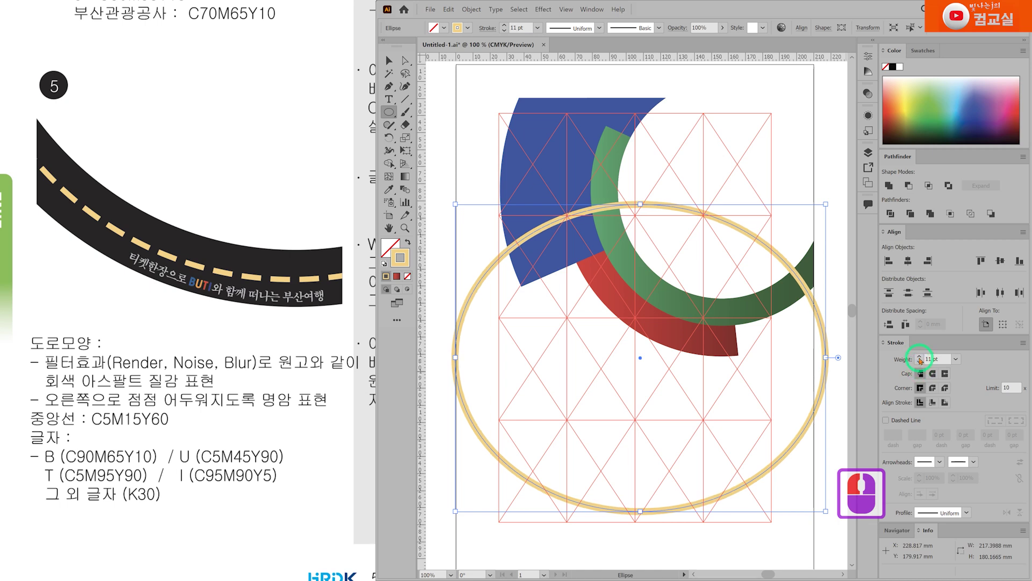
pyautogui.click(919, 356)
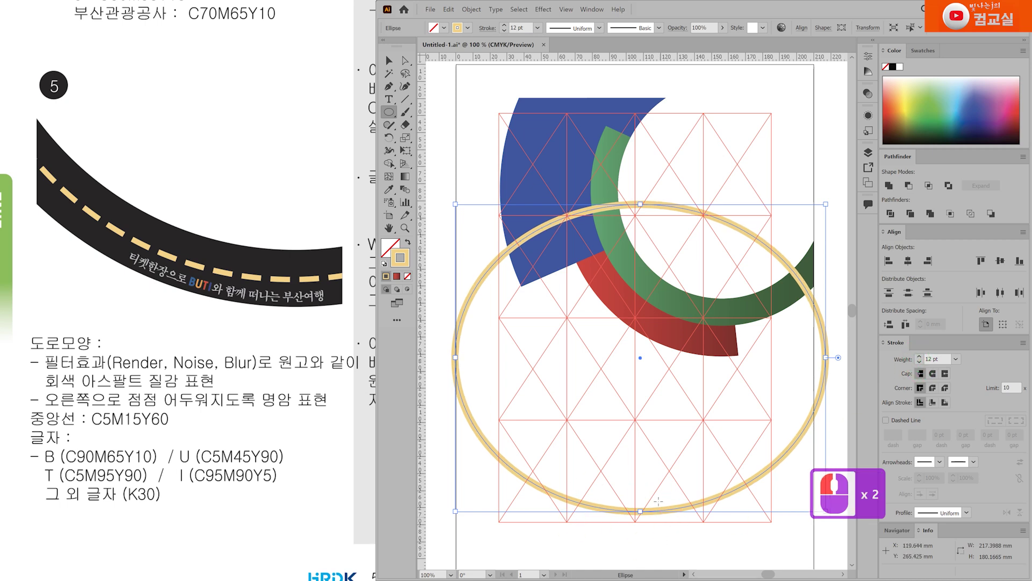
# Following the reference poster's road curve, reposition the ellipse and enlarge it to about 292 mm wide and 209 mm high
pyautogui.scroll(-10, 265, 470)
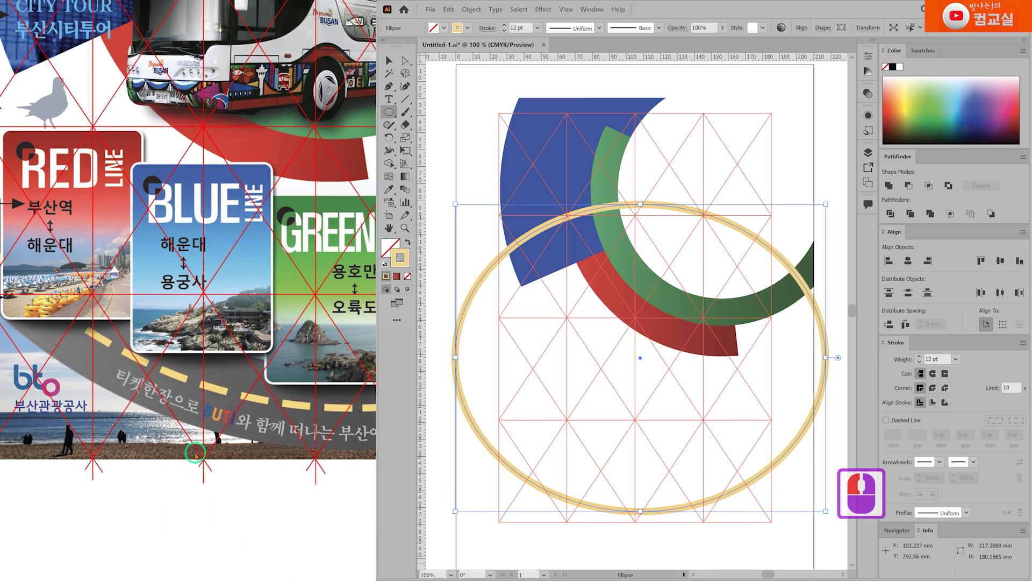
pyautogui.scroll(-6, 196, 456)
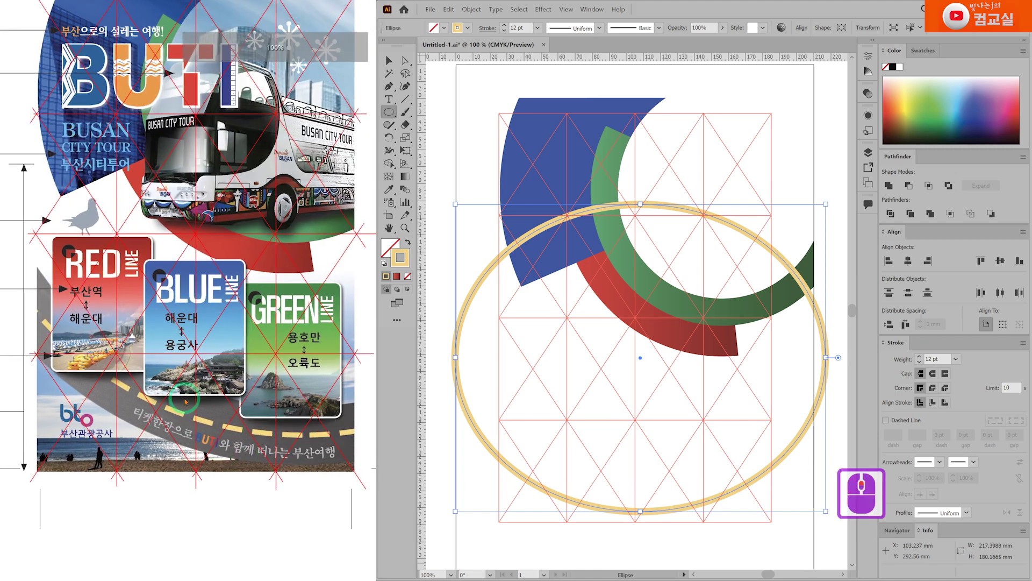
pyautogui.scroll(-1, 634, 441)
pyautogui.press('v')
pyautogui.doubleClick(666, 510)
pyautogui.moveTo(665, 508); pyautogui.dragTo(681, 441)
pyautogui.moveTo(703, 479); pyautogui.dragTo(708, 334)
pyautogui.moveTo(827, 337); pyautogui.dragTo(810, 387)
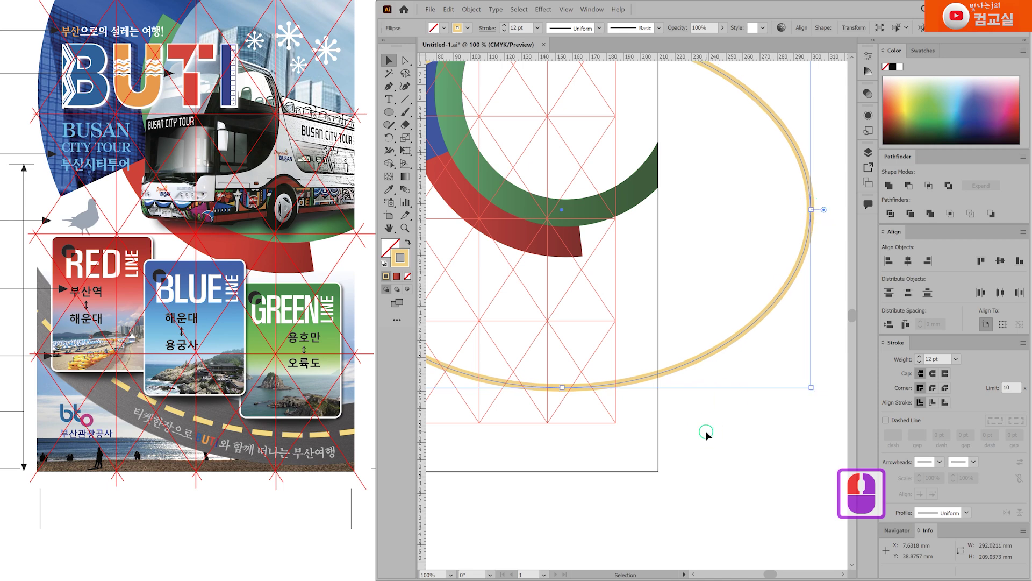
# Tilt the ellipse slightly clockwise and reshape it to about 295 mm wide and 192 mm high
pyautogui.hscroll(-3, 434, 295)
pyautogui.moveTo(463, 418); pyautogui.dragTo(456, 413)
pyautogui.moveTo(694, 401); pyautogui.dragTo(705, 405)
pyautogui.moveTo(457, 399); pyautogui.dragTo(451, 373)
pyautogui.moveTo(452, 373); pyautogui.dragTo(452, 371)
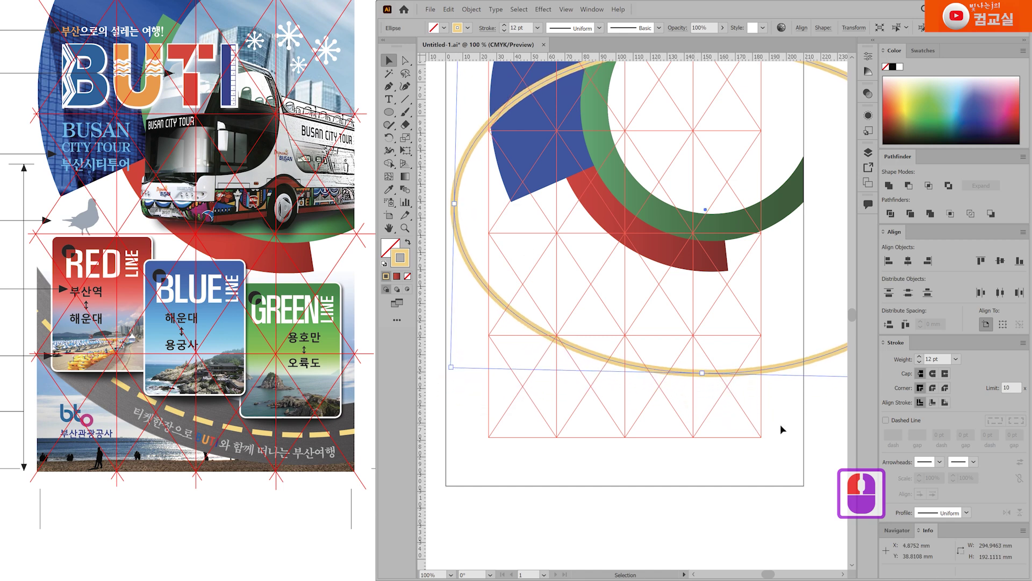
# Widen the tilted ellipse well past the page's right edge and increase its height to about 214 mm
pyautogui.scroll(-2, 783, 417)
pyautogui.scroll(1, 656, 362)
pyautogui.moveTo(744, 366); pyautogui.dragTo(818, 391)
pyautogui.hscroll(-2, 615, 424)
pyautogui.moveTo(681, 146); pyautogui.dragTo(681, 144)
pyautogui.moveTo(680, 383); pyautogui.dragTo(682, 391)
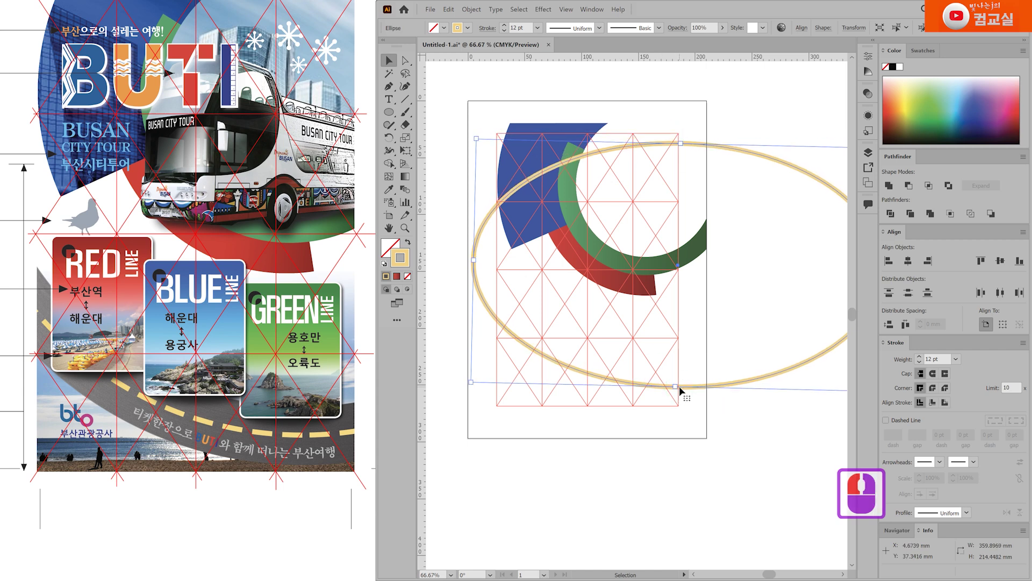
# Fine-tune the ellipse's width and tilt so its lower arc follows the road's centre line, and switch to the Pen tool
pyautogui.scroll(-1, 724, 374)
pyautogui.moveTo(841, 387); pyautogui.dragTo(836, 385)
pyautogui.moveTo(517, 394); pyautogui.dragTo(529, 375)
pyautogui.moveTo(826, 388); pyautogui.dragTo(827, 393)
pyautogui.press('p')
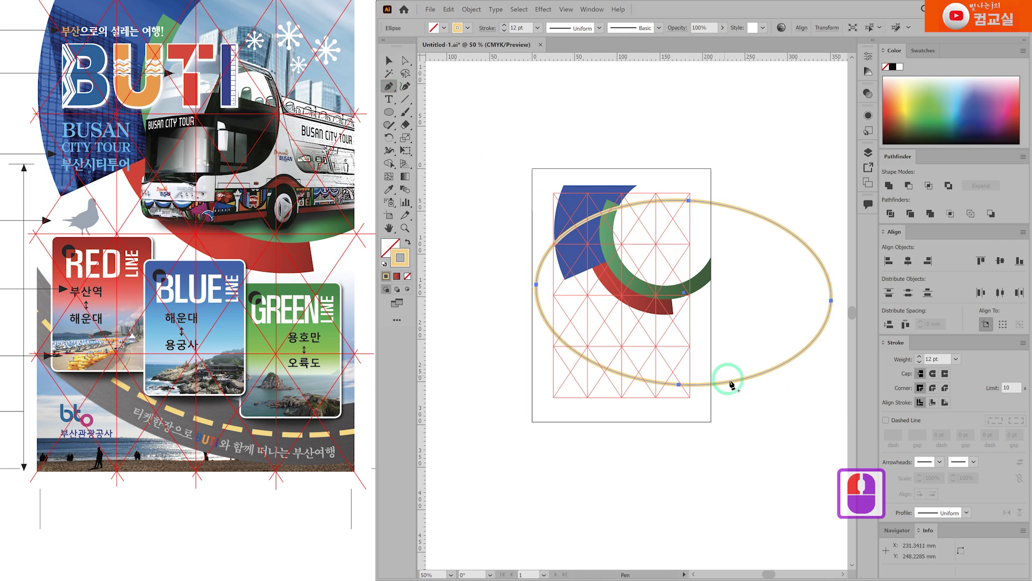
# Cut the ellipse down to its lower arc by adding an anchor point near the page's right edge and deleting the rightmost and top anchors
pyautogui.click(704, 385)
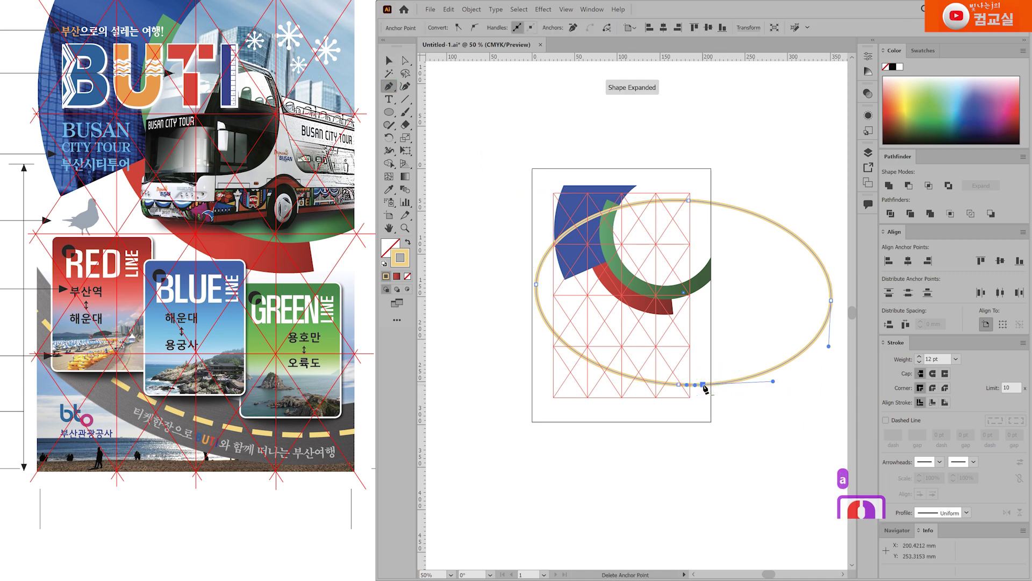
pyautogui.press('a')
pyautogui.click(837, 299)
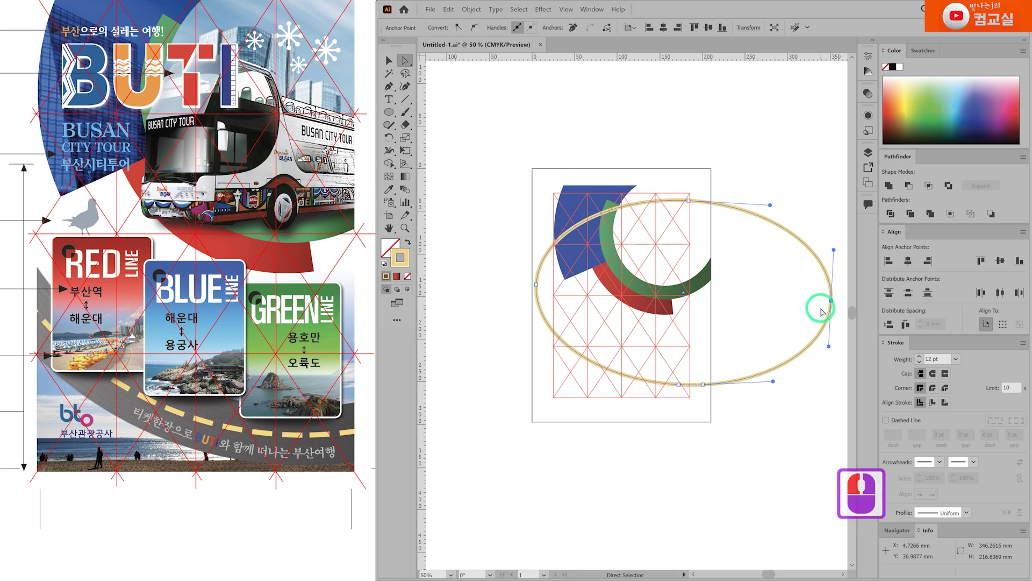
pyautogui.press('Delete')
pyautogui.click(689, 200)
pyautogui.press('Delete')
pyautogui.scroll(1, 711, 396)
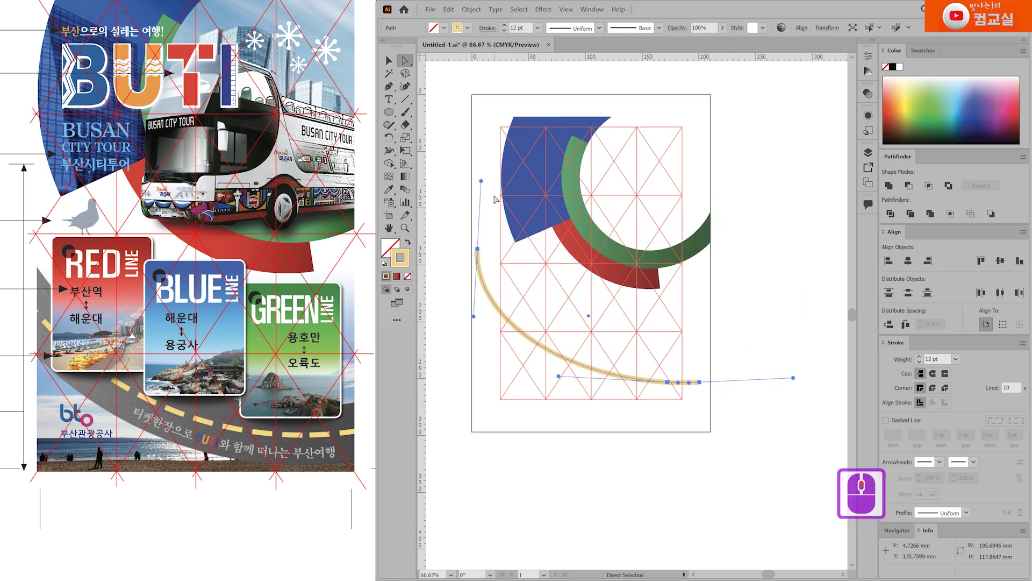
# Adjust the arc's end position, tilt and size to about 194 mm wide and 125.5 mm high, following the reference road
pyautogui.scroll(1, 482, 276)
pyautogui.moveTo(476, 238); pyautogui.dragTo(484, 220)
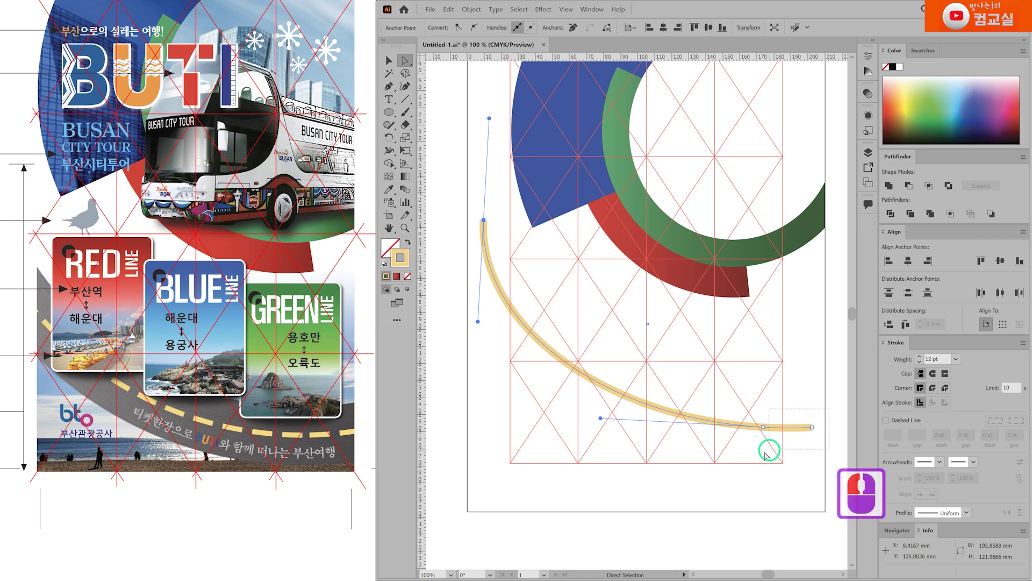
pyautogui.moveTo(812, 427)
pyautogui.mouseDown()
pyautogui.moveTo(826, 440)
pyautogui.moveTo(801, 435)
pyautogui.mouseUp()
pyautogui.press('v')
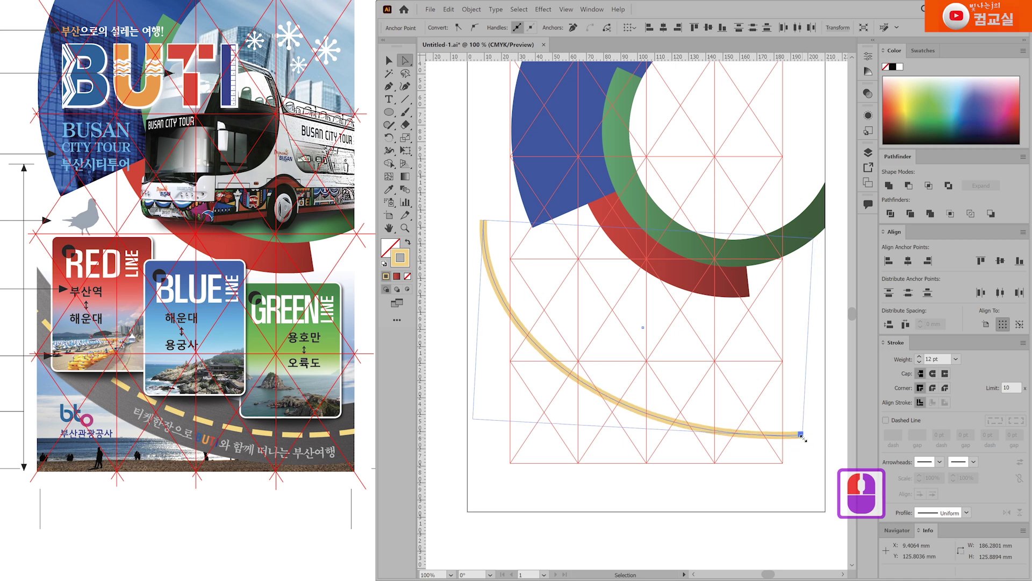
pyautogui.moveTo(806, 438); pyautogui.dragTo(808, 437)
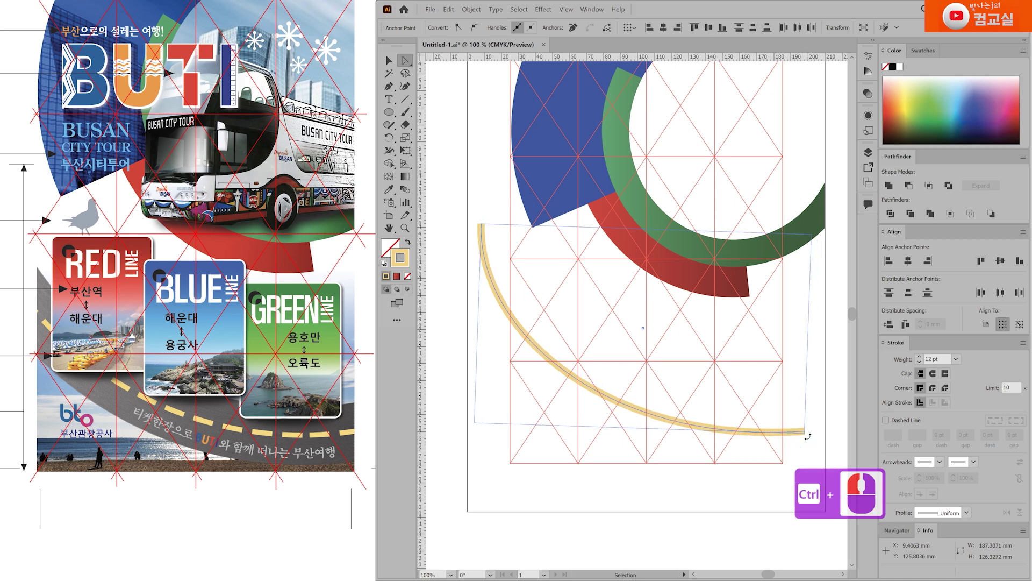
pyautogui.keyDown('ctrl'); pyautogui.click(807, 437); pyautogui.keyUp('ctrl')
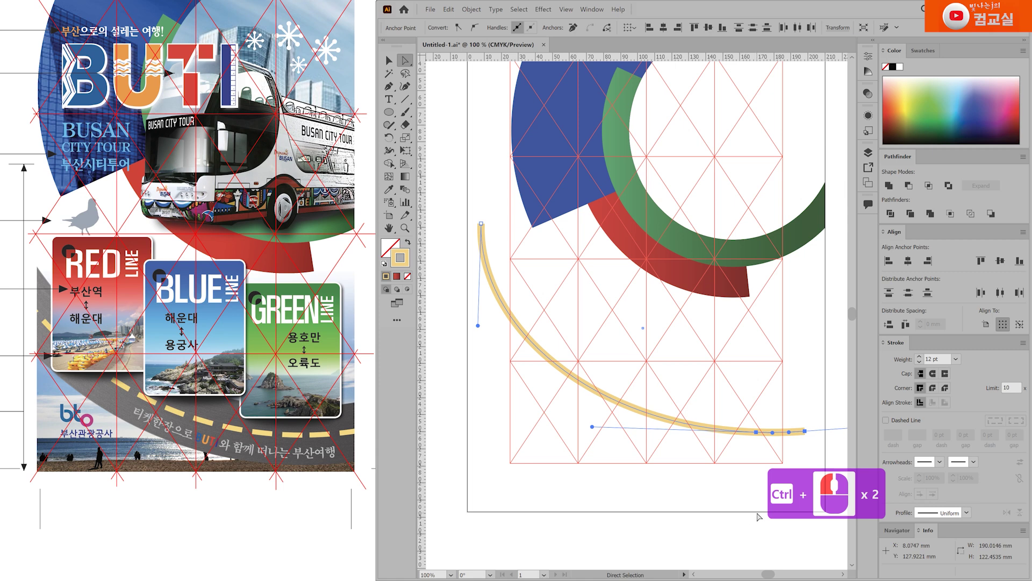
pyautogui.keyDown('ctrl'); pyautogui.click(806, 433); pyautogui.keyUp('ctrl')
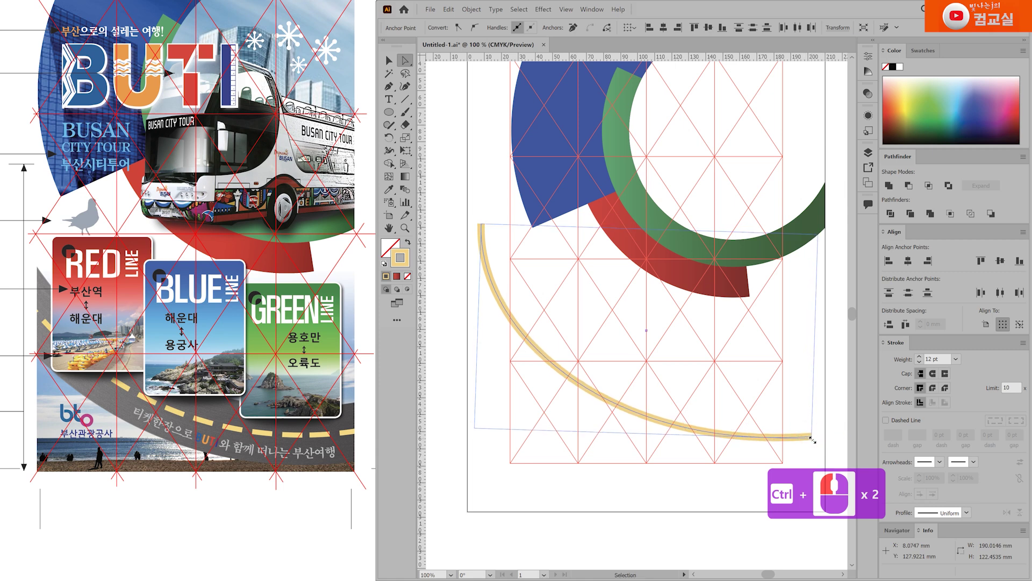
pyautogui.keyDown('ctrl'); pyautogui.click(812, 437); pyautogui.keyUp('ctrl')
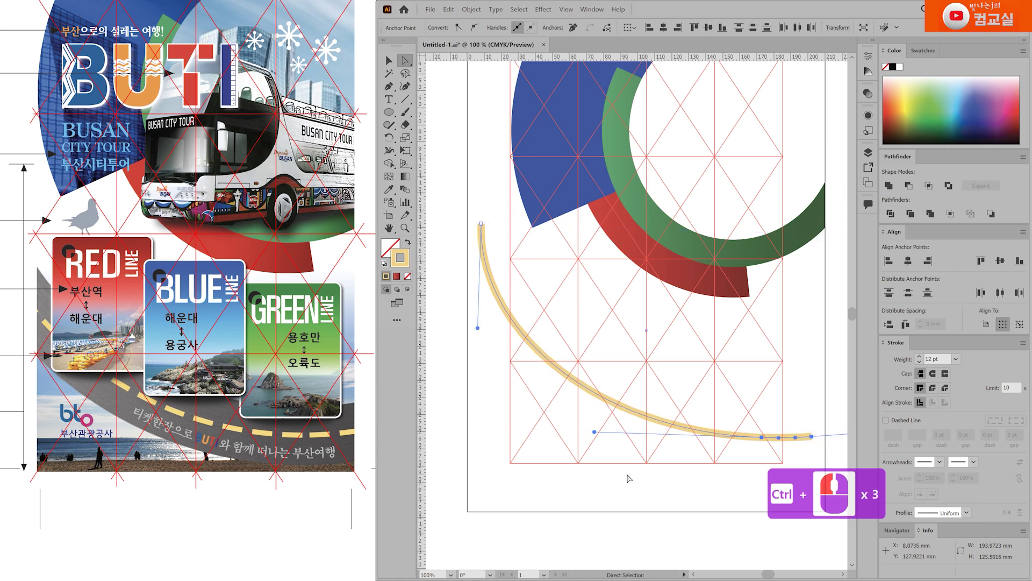
# Duplicate the yellow arc in place in front and colour the copy's stroke black
pyautogui.click(583, 392)
pyautogui.click(389, 60)
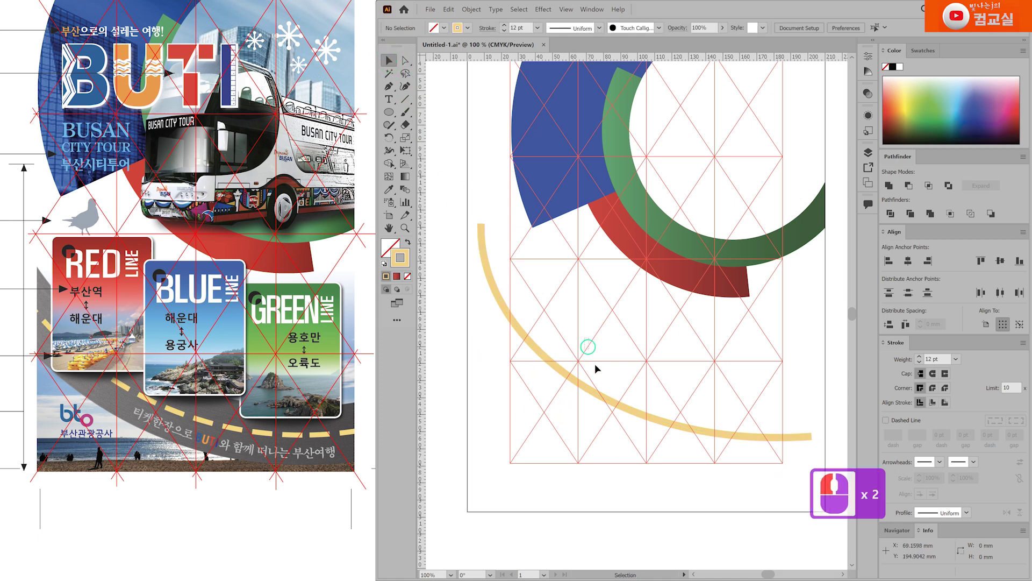
pyautogui.click(616, 416)
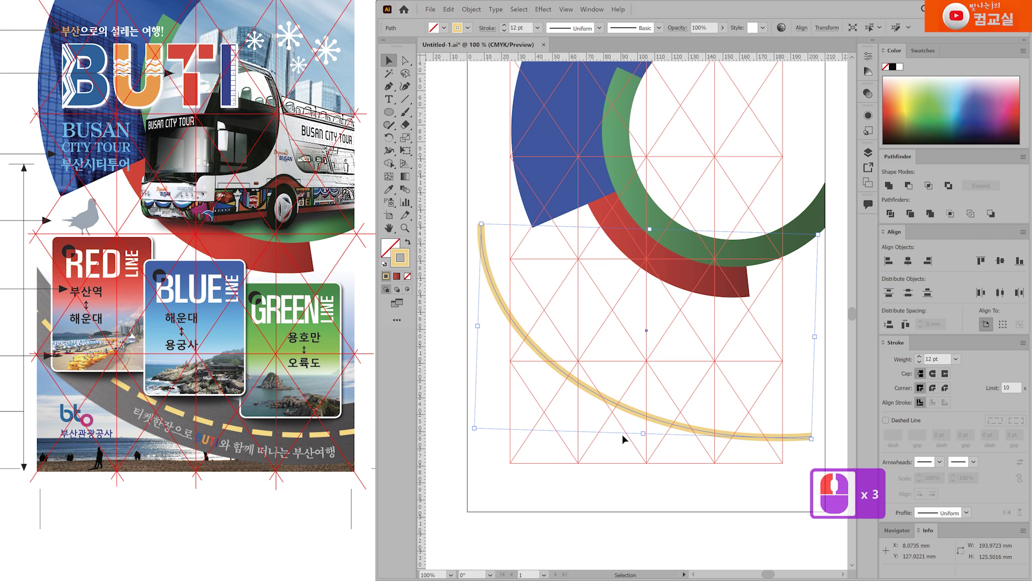
pyautogui.hotkey('ctrl', 'c')
pyautogui.hotkey('ctrl', 'f')
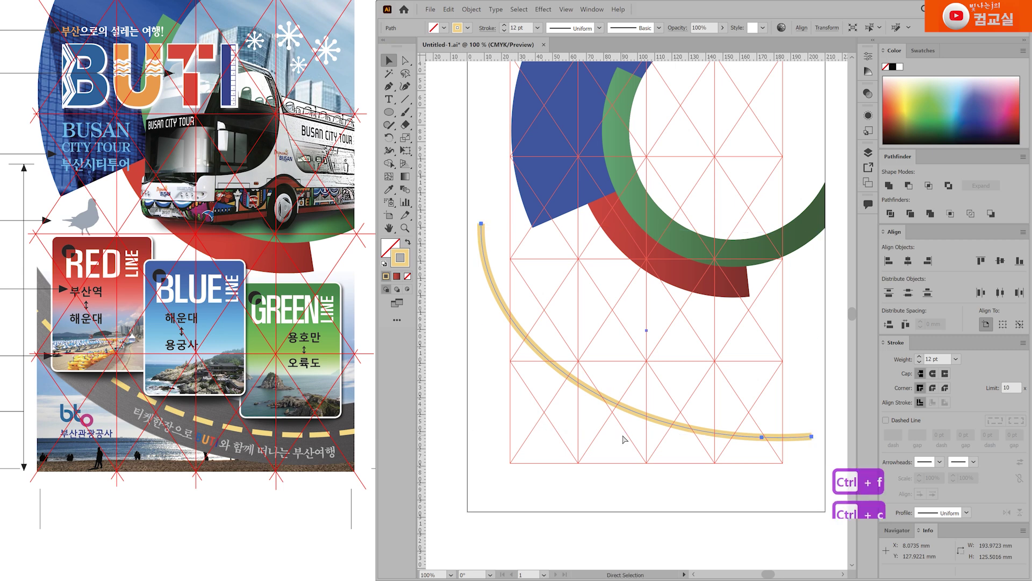
pyautogui.click(894, 67)
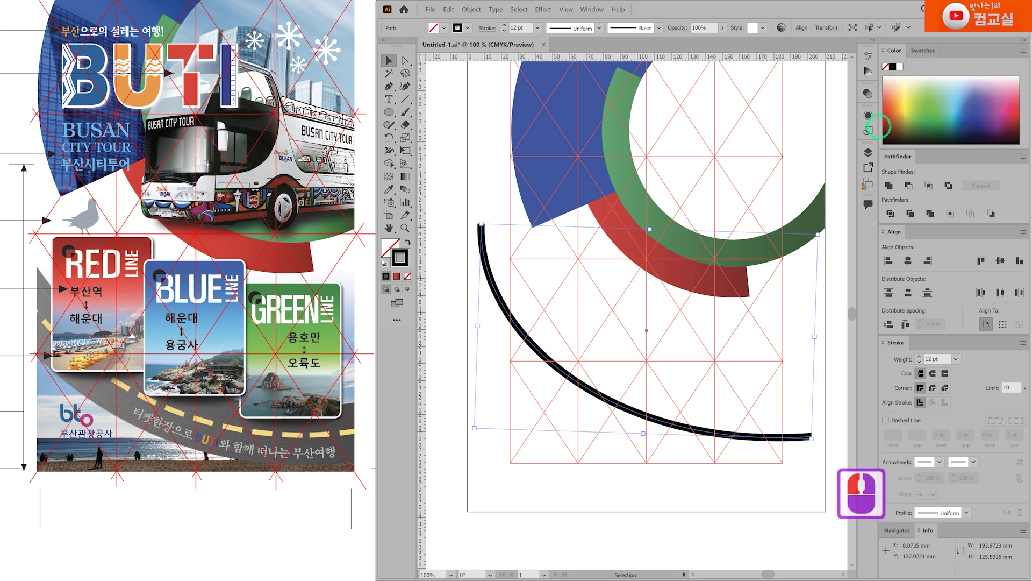
# Thicken the black arc into the road by trying a 100 pt stroke and reducing it to 96 pt
pyautogui.click(945, 358)
pyautogui.write('100')
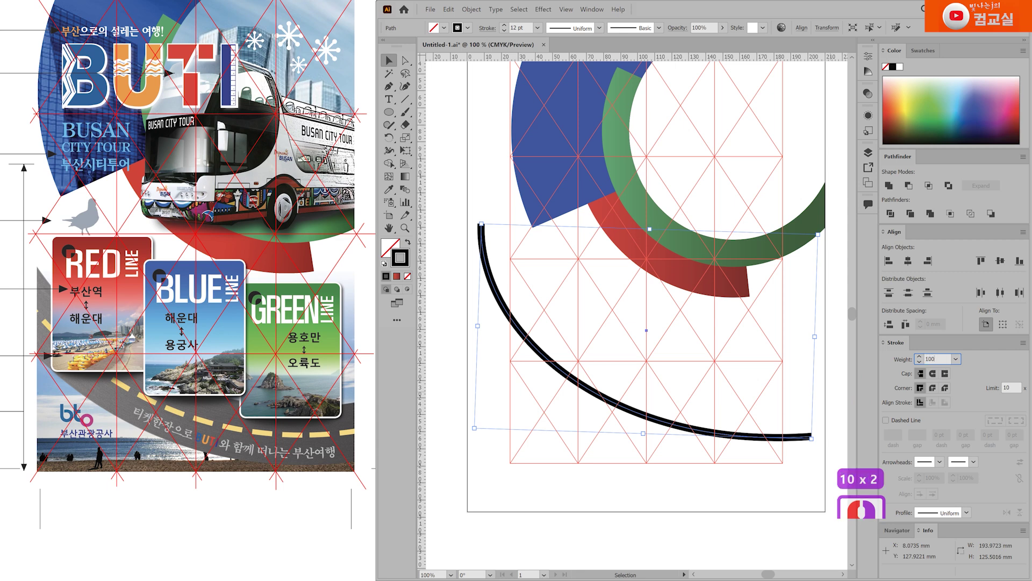
pyautogui.press('Return')
pyautogui.click(918, 363)
pyautogui.click(918, 362)
pyautogui.click(918, 363)
pyautogui.click(919, 362)
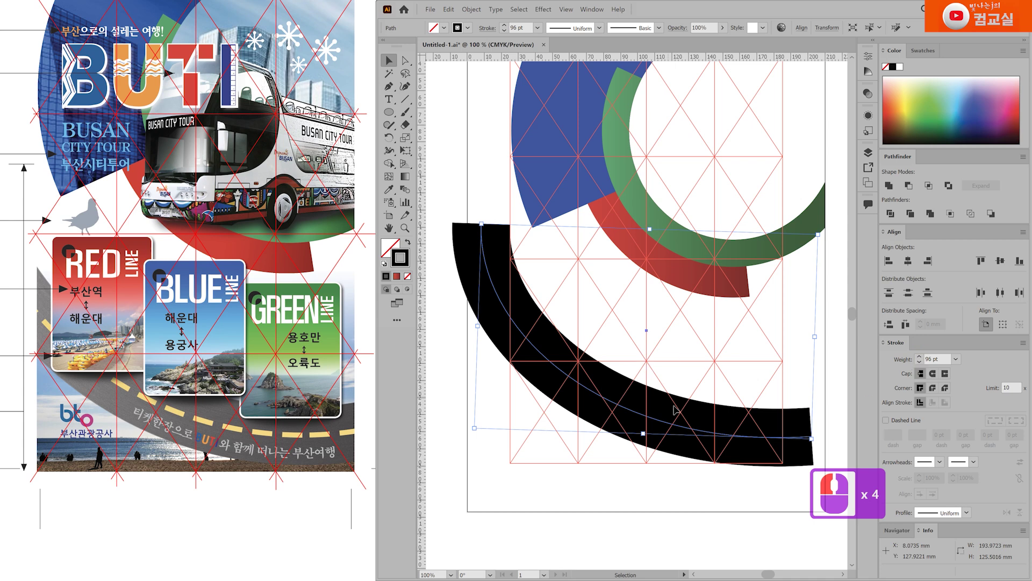
pyautogui.click(735, 510)
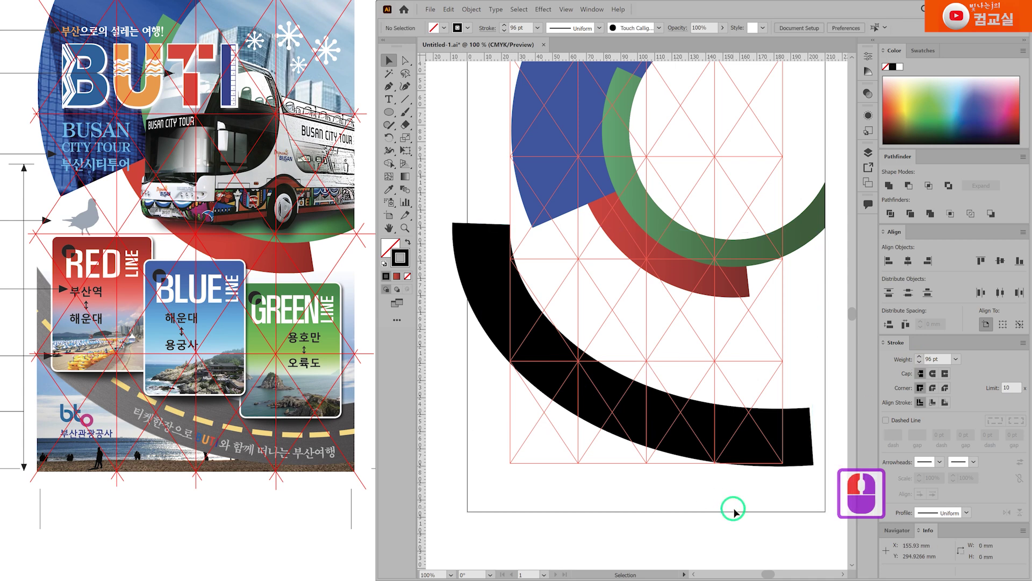
# Send the black road arc to the back so it lies behind the yellow centre line
pyautogui.click(735, 436)
pyautogui.click(732, 436)
pyautogui.click(726, 437)
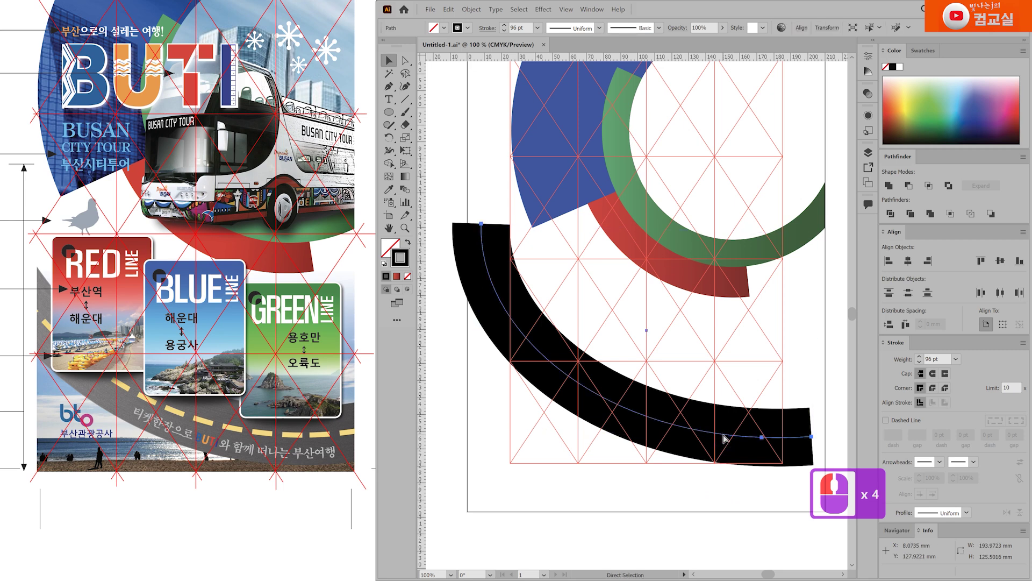
pyautogui.hotkey('ctrl', 'shift', '[')
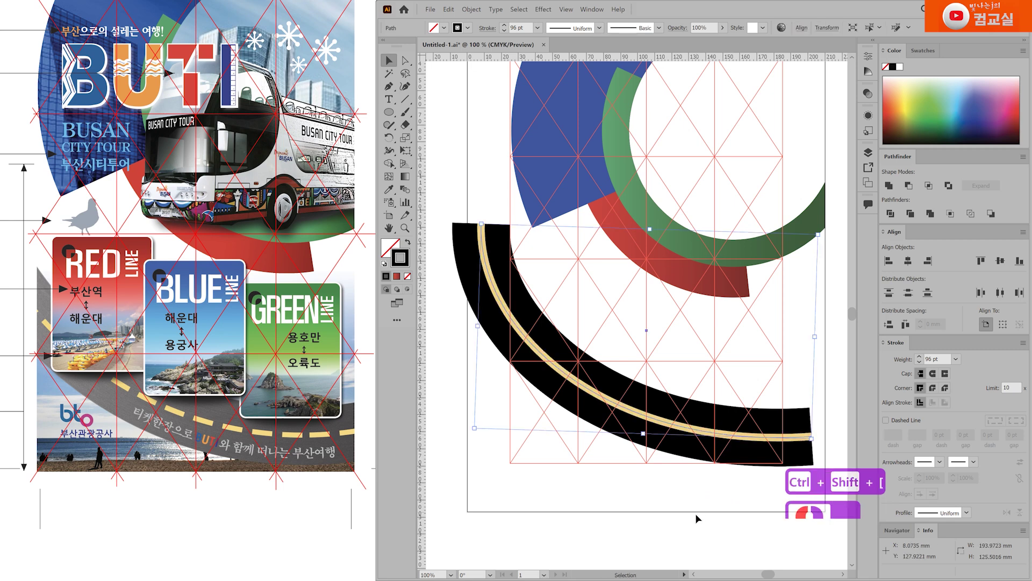
pyautogui.click(705, 517)
# Select the road and centre line together and enlarge them to about 216 mm wide and 152 mm high, past the page's left edge
pyautogui.scroll(-1, 716, 520)
pyautogui.moveTo(728, 530); pyautogui.dragTo(657, 469)
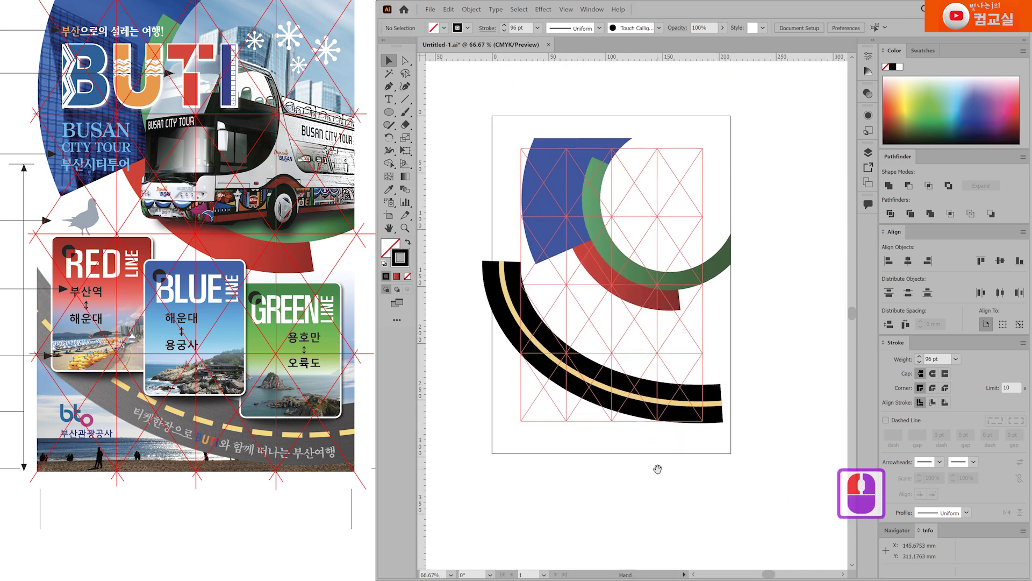
pyautogui.scroll(1, 652, 414)
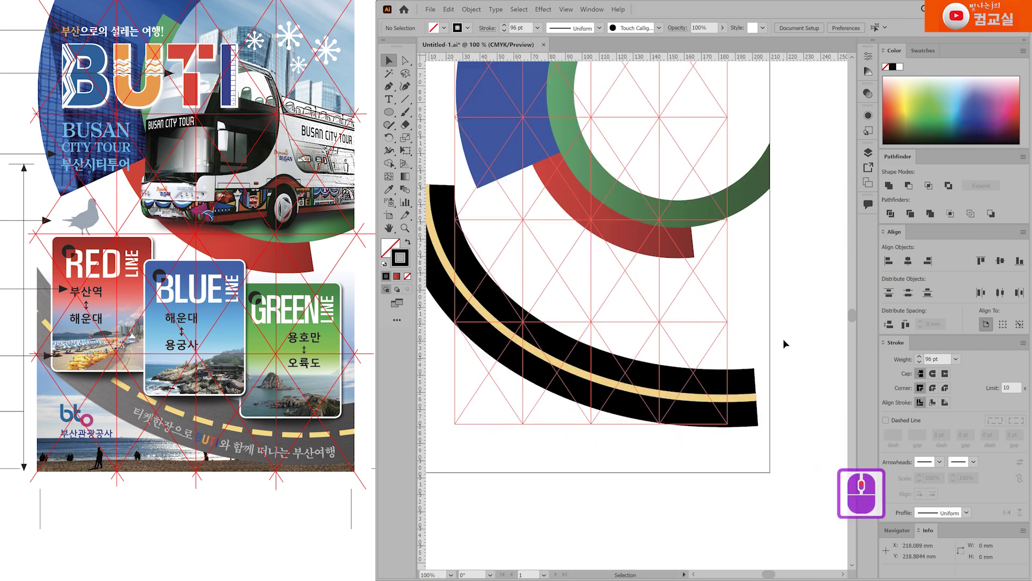
pyautogui.moveTo(643, 509); pyautogui.dragTo(583, 396)
pyautogui.scroll(-1, 604, 344)
pyautogui.scroll(1, 603, 351)
pyautogui.moveTo(755, 395); pyautogui.dragTo(758, 384)
pyautogui.moveTo(582, 442); pyautogui.dragTo(634, 459)
pyautogui.moveTo(475, 195); pyautogui.dragTo(447, 143)
pyautogui.moveTo(805, 407); pyautogui.dragTo(816, 403)
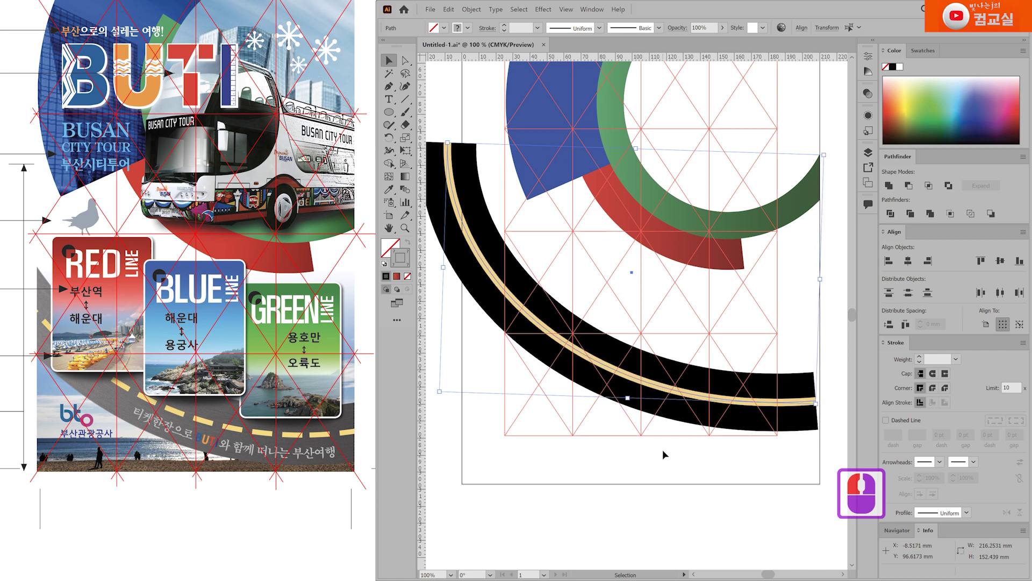
# Extend the road and centre line further up and left to about 225 mm wide and 164 mm high
pyautogui.moveTo(506, 226); pyautogui.dragTo(544, 219)
pyautogui.moveTo(485, 151); pyautogui.dragTo(469, 132)
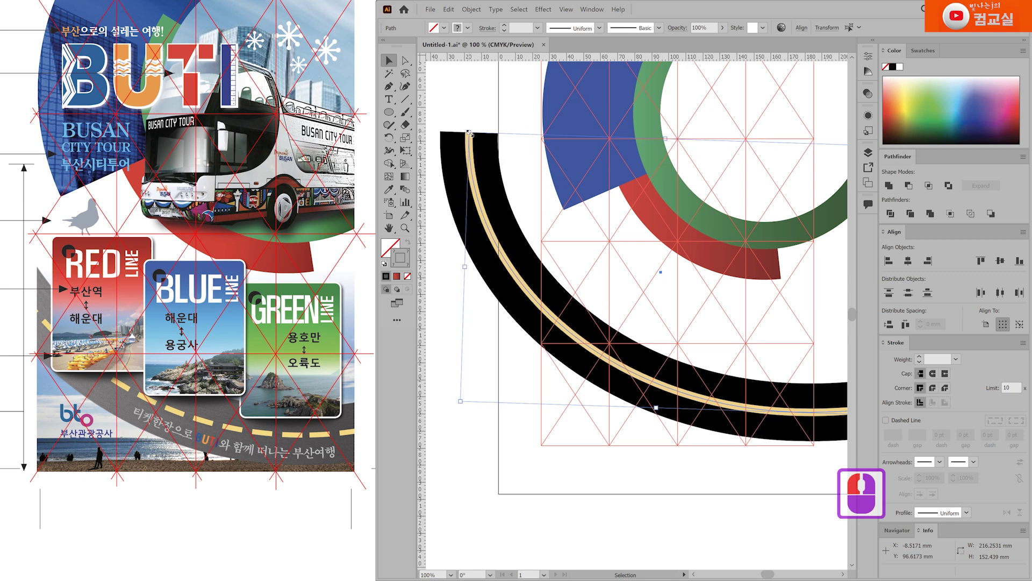
pyautogui.click(691, 463)
# Place a duplicate of the yellow centre line below the page, leaving the original on the road
pyautogui.scroll(-3, 645, 452)
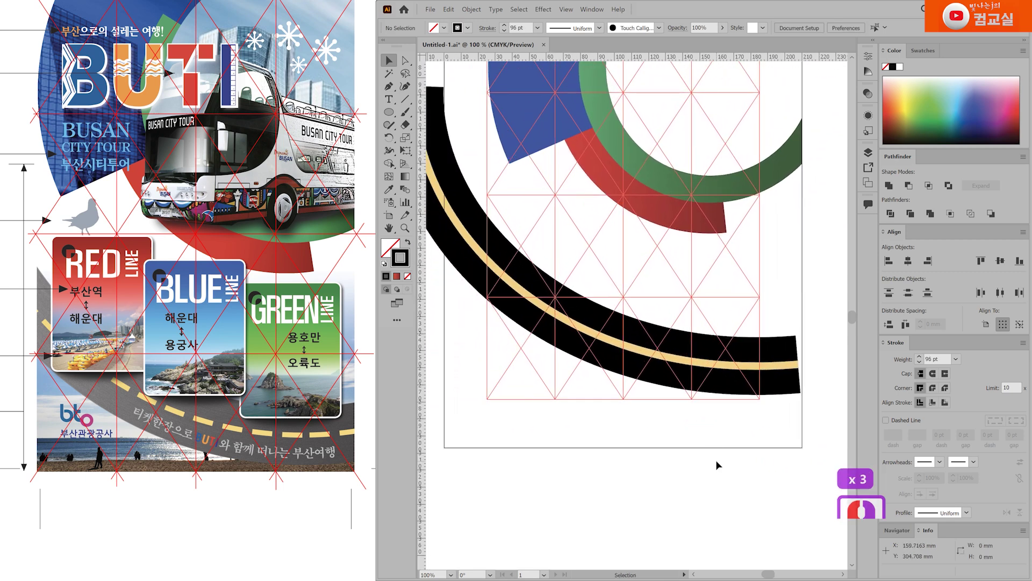
pyautogui.click(643, 355)
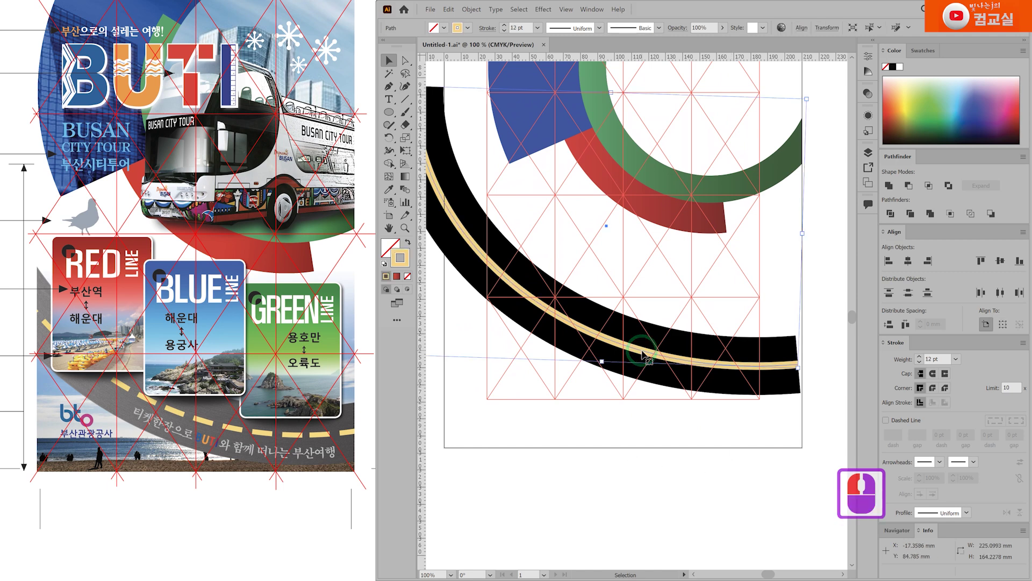
pyautogui.moveTo(640, 358); pyautogui.dragTo(665, 512)
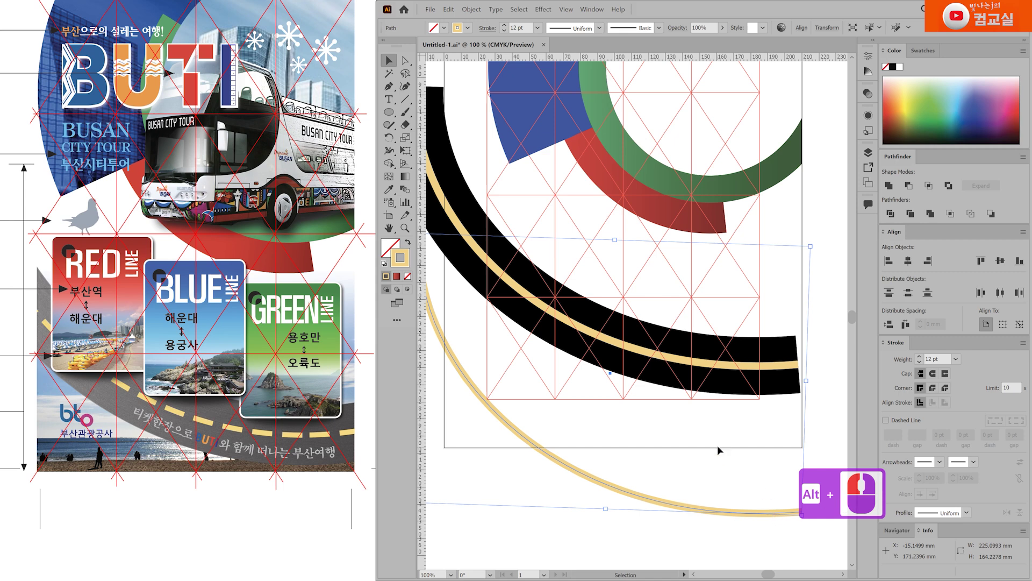
pyautogui.click(730, 508)
pyautogui.moveTo(731, 512); pyautogui.dragTo(697, 531)
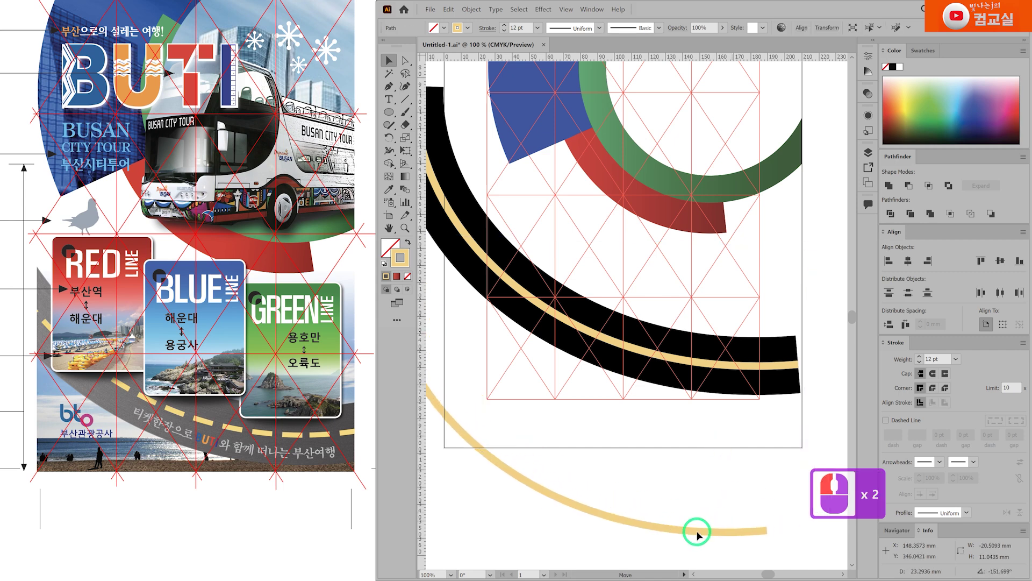
# Turn on a dashed stroke for the yellow centre line on the road
pyautogui.click(627, 345)
pyautogui.doubleClick(626, 345)
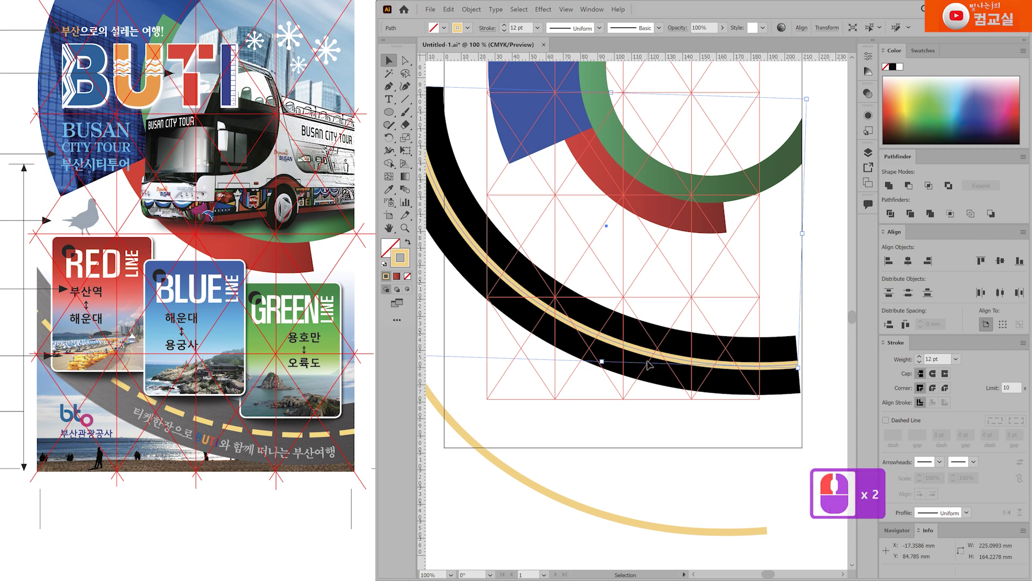
pyautogui.click(897, 424)
pyautogui.click(887, 444)
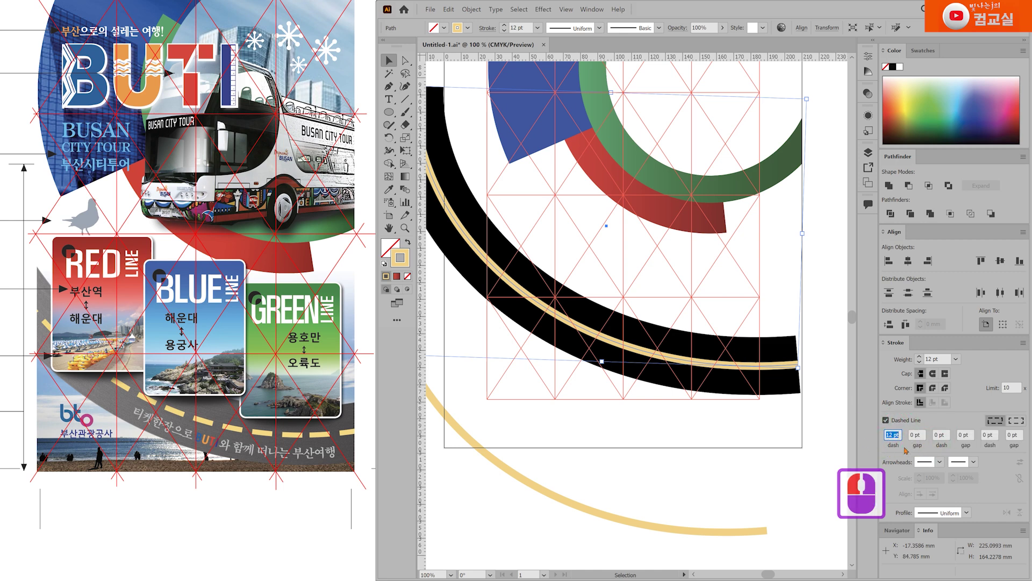
pyautogui.click(744, 380)
# Set the road centre line's dash length to 20 pt and cancel the accidental Move dialog
pyautogui.scroll(1, 744, 380)
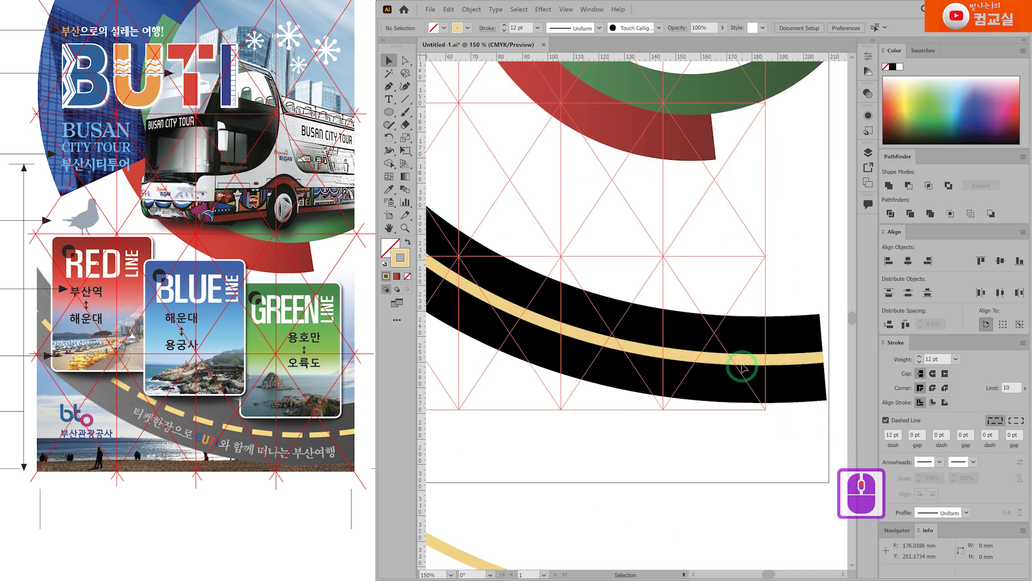
pyautogui.click(737, 362)
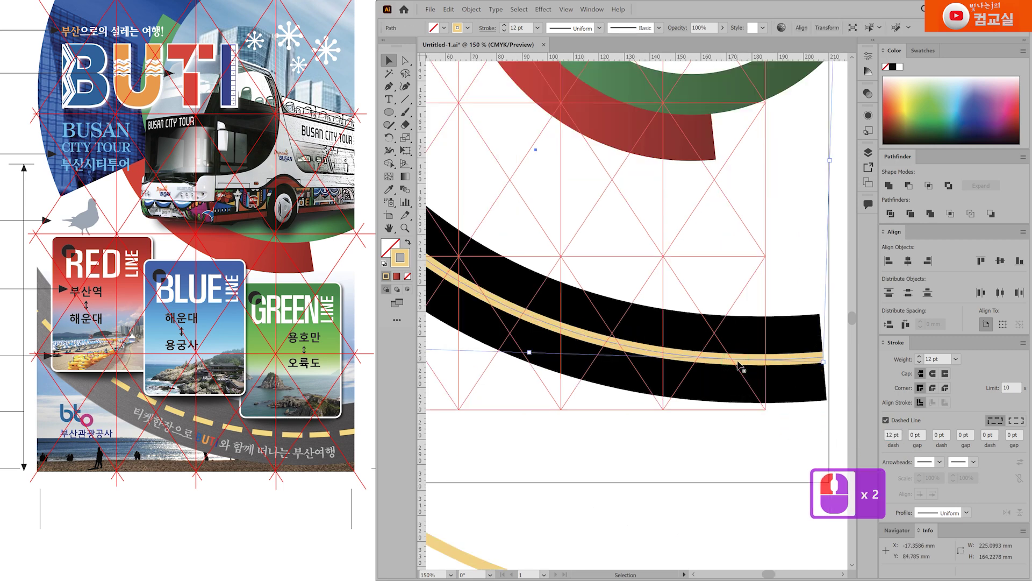
pyautogui.doubleClick(887, 420)
pyautogui.write('20')
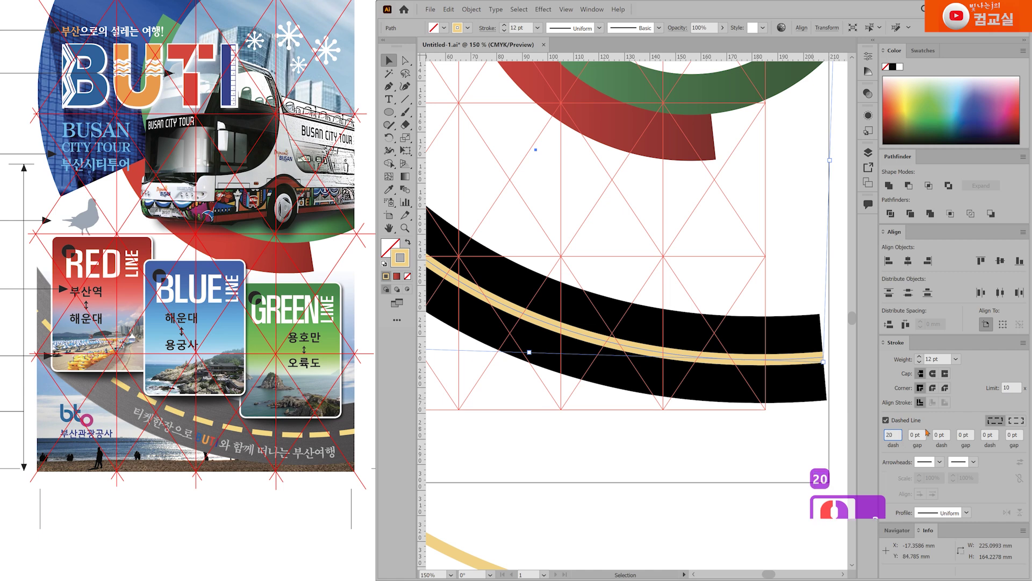
pyautogui.scroll(-5, 871, 417)
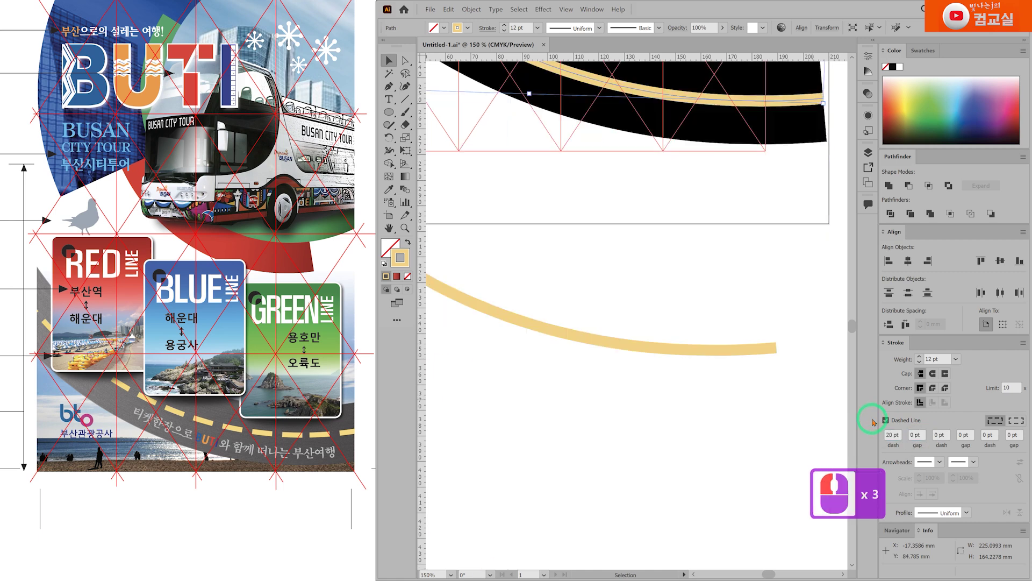
pyautogui.press('Return')
pyautogui.press('Return')
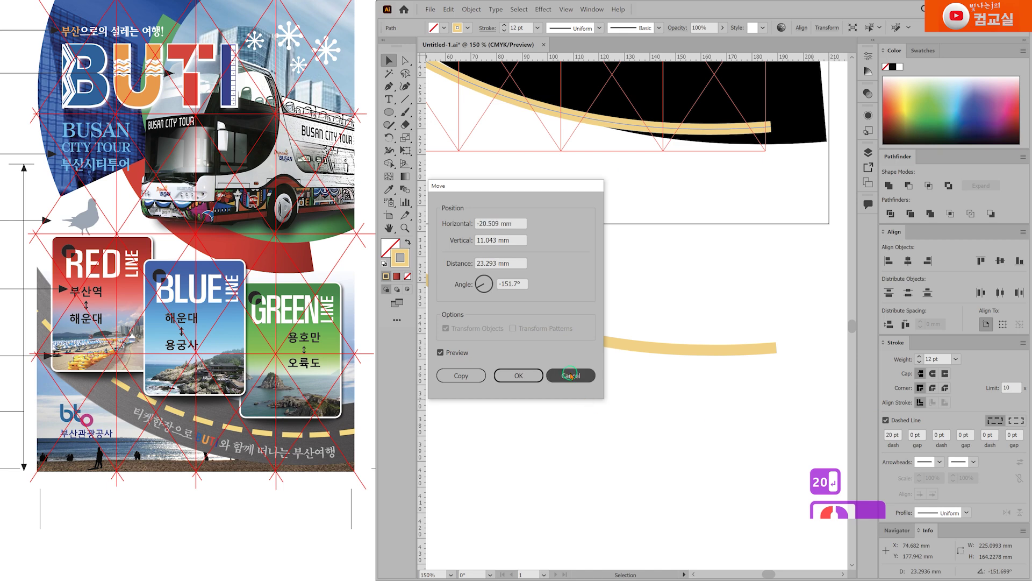
pyautogui.click(571, 375)
# Set the gap between the dashes of the road's yellow centre line to 20 pt
pyautogui.click(540, 201)
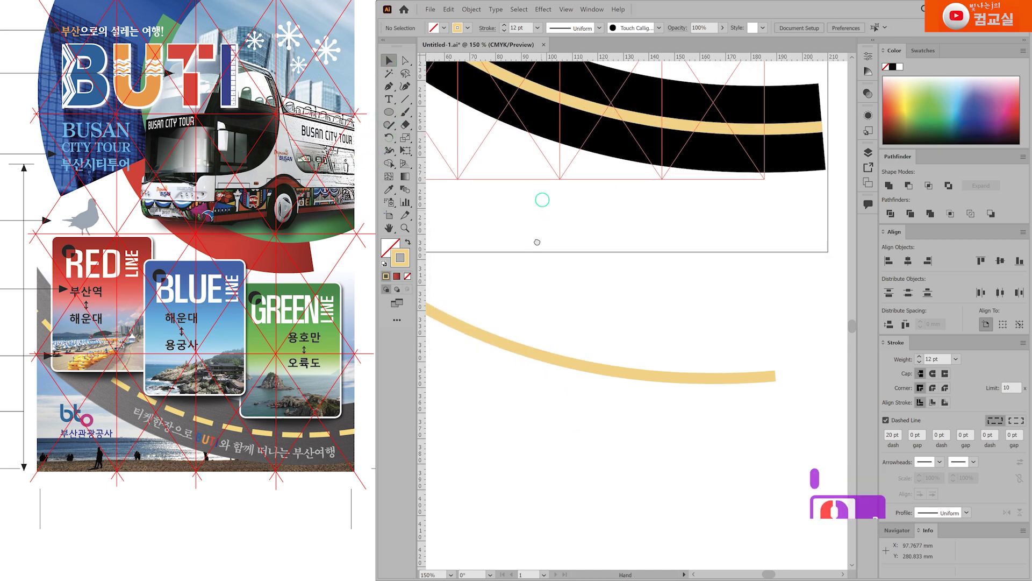
pyautogui.moveTo(541, 201); pyautogui.dragTo(491, 382)
pyautogui.click(705, 307)
pyautogui.click(733, 392)
pyautogui.click(726, 305)
pyautogui.click(892, 379)
pyautogui.doubleClick(892, 434)
pyautogui.click(923, 433)
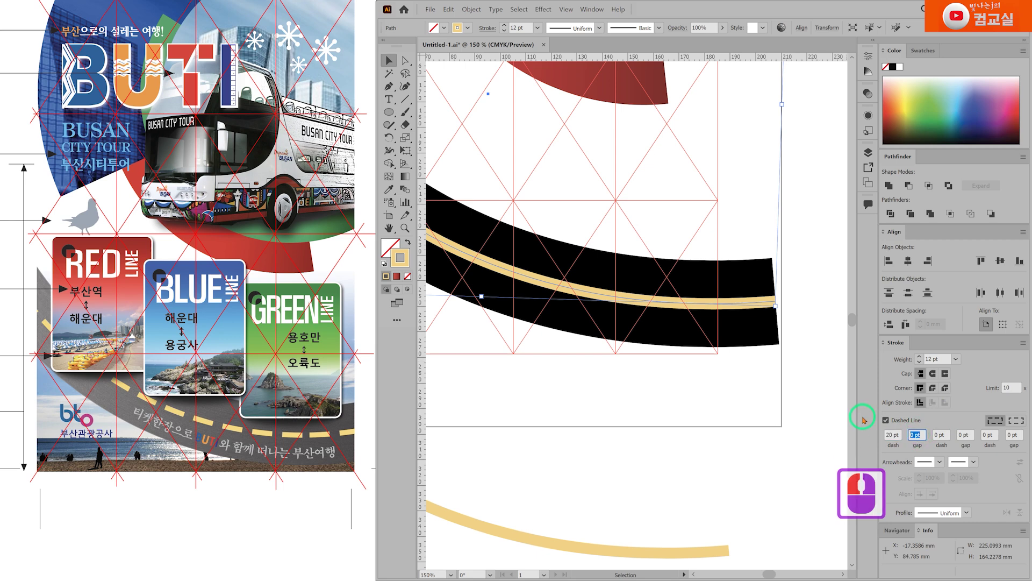
pyautogui.write('20')
# Set the centre line's dash length to 40 pt
pyautogui.click(891, 434)
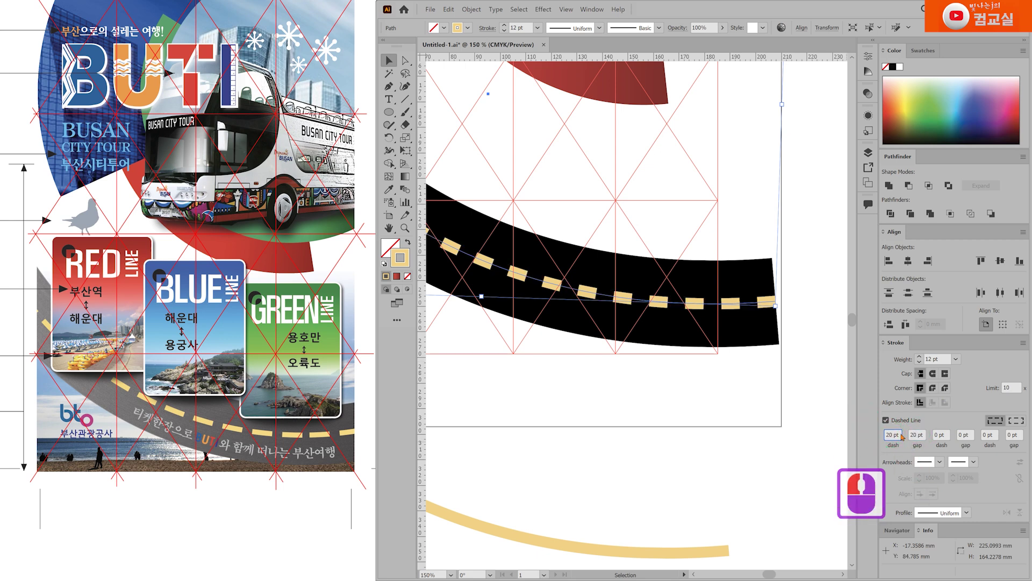
pyautogui.write('40')
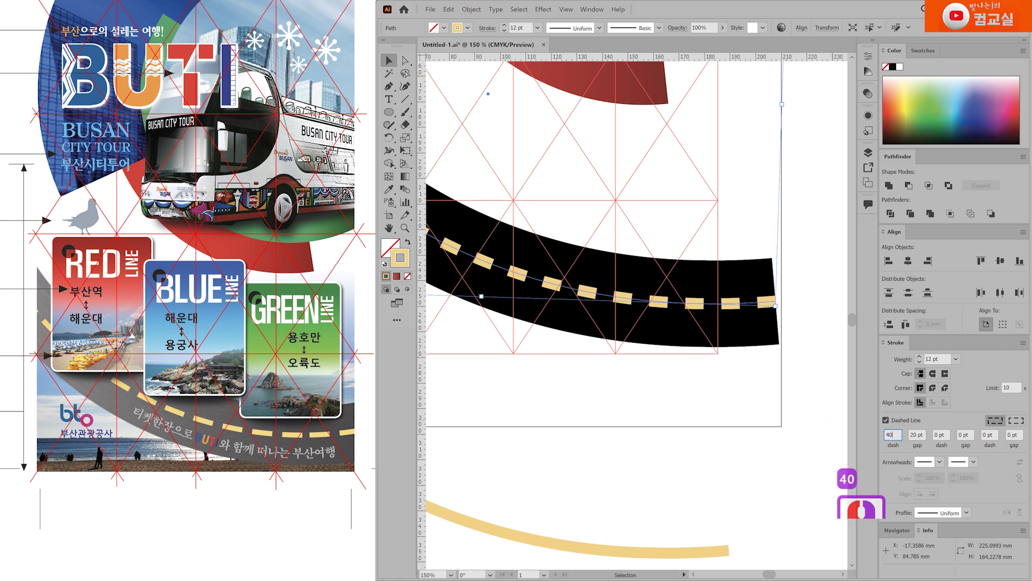
pyautogui.click(919, 434)
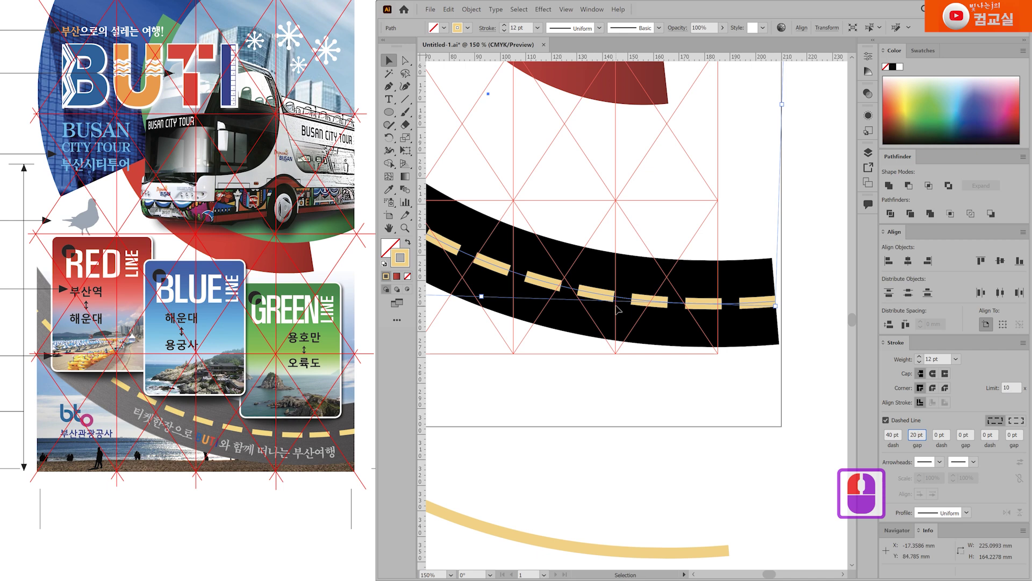
# Examine the dash lengths and gaps of the centre line along the whole road
pyautogui.scroll(2, 567, 291)
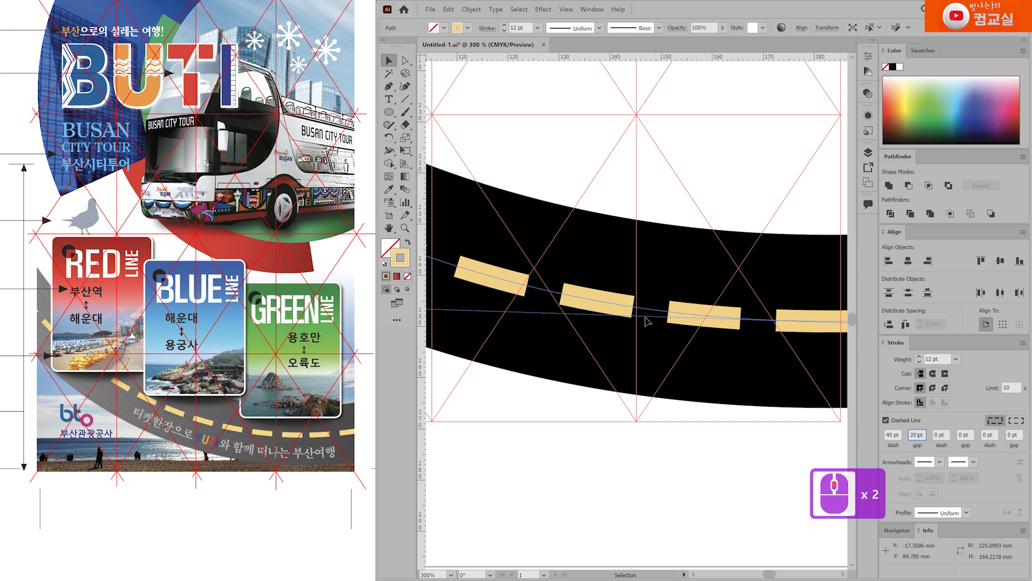
pyautogui.click(919, 434)
pyautogui.click(633, 318)
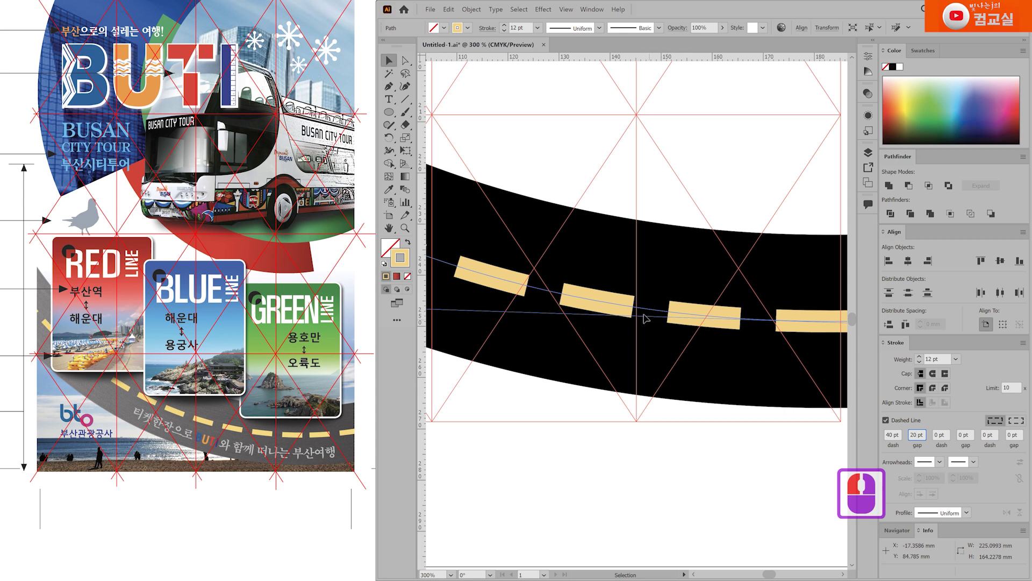
pyautogui.click(886, 434)
pyautogui.scroll(-3, 683, 309)
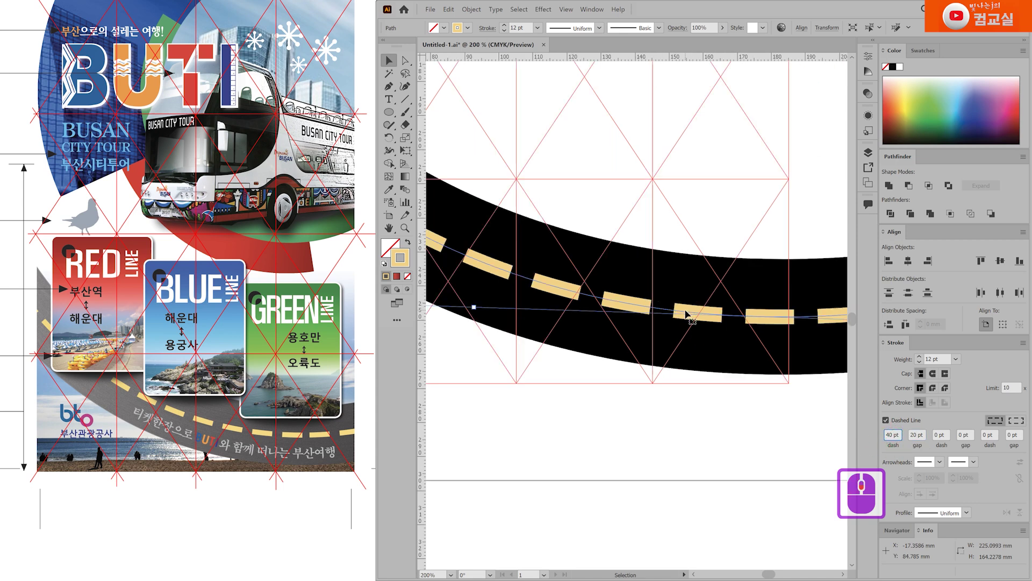
pyautogui.click(810, 447)
pyautogui.scroll(-1, 623, 354)
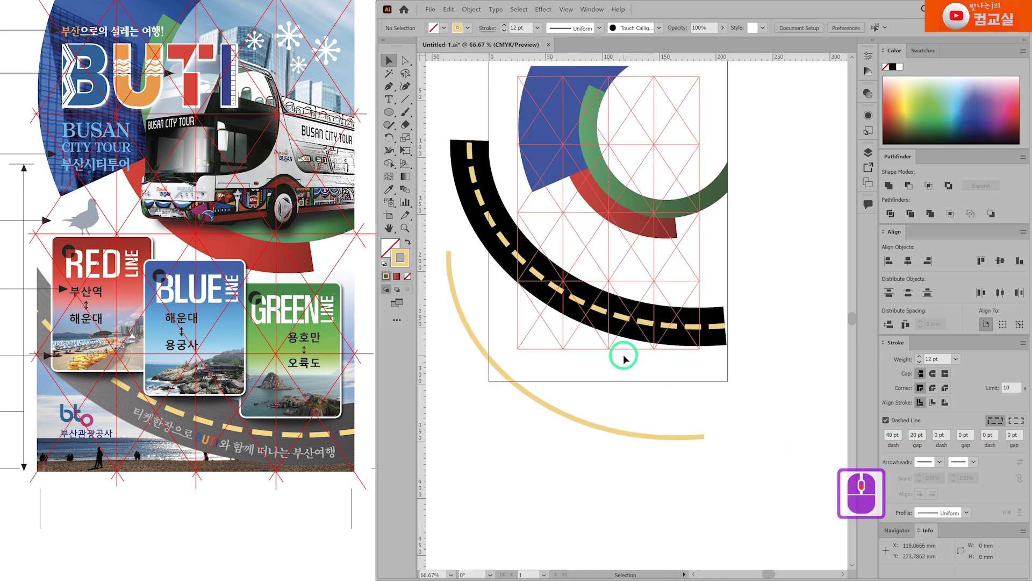
pyautogui.click(637, 350)
pyautogui.click(675, 417)
pyautogui.click(586, 341)
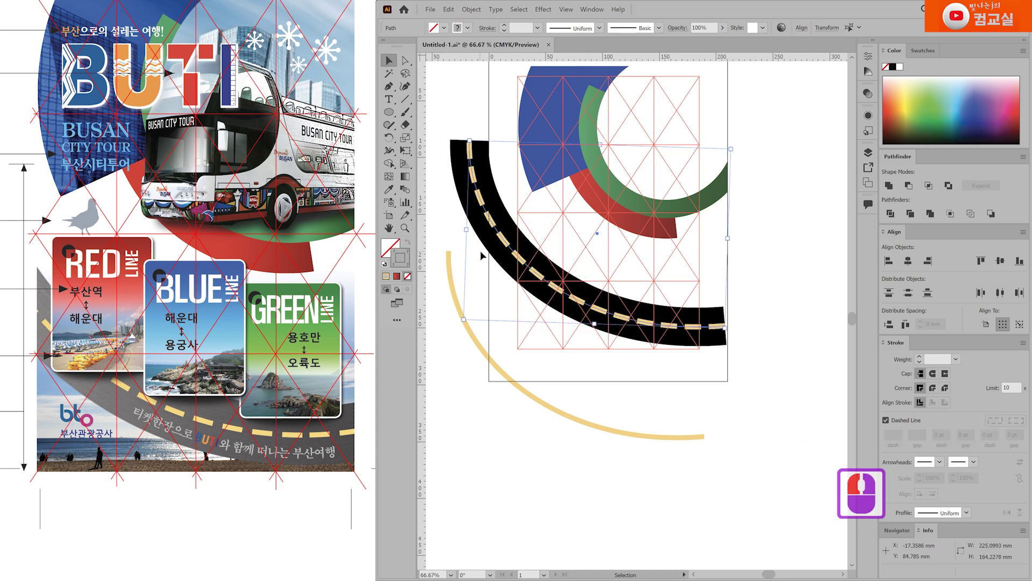
pyautogui.scroll(2, 491, 199)
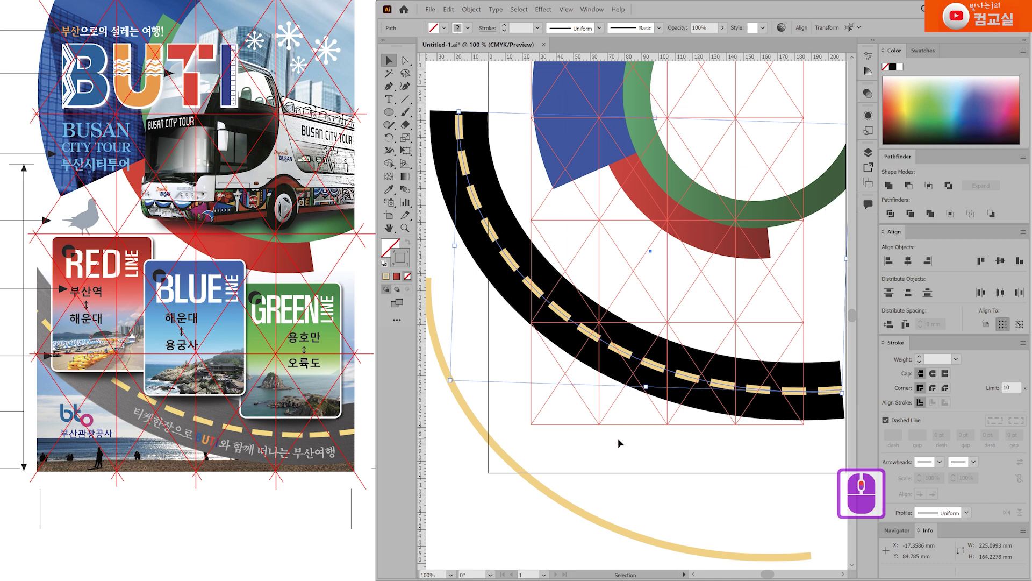
pyautogui.click(734, 456)
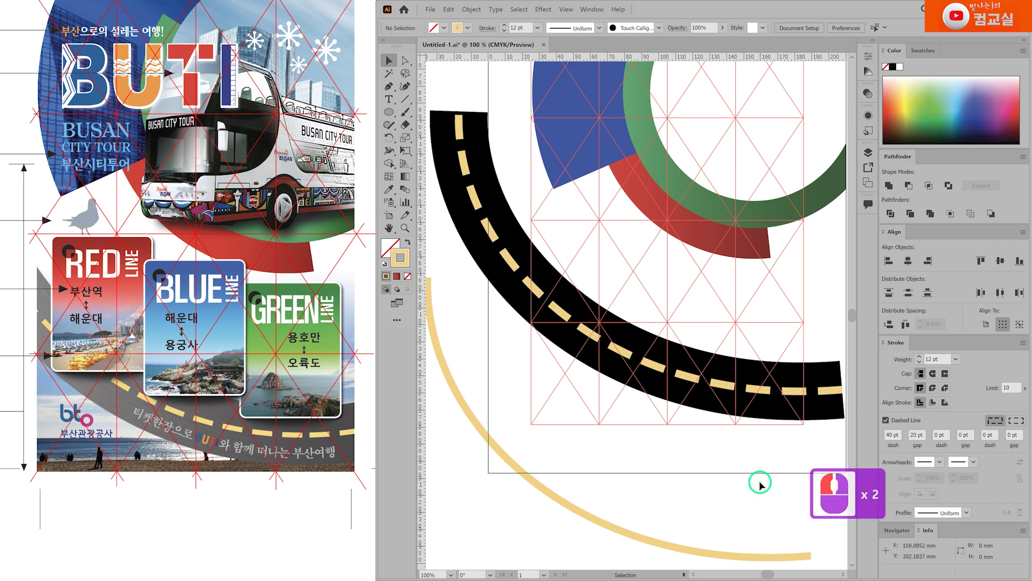
# Move the solid yellow duplicate about 30 mm right and 37 mm up, so it runs just below the road
pyautogui.scroll(-2, 674, 380)
pyautogui.click(644, 459)
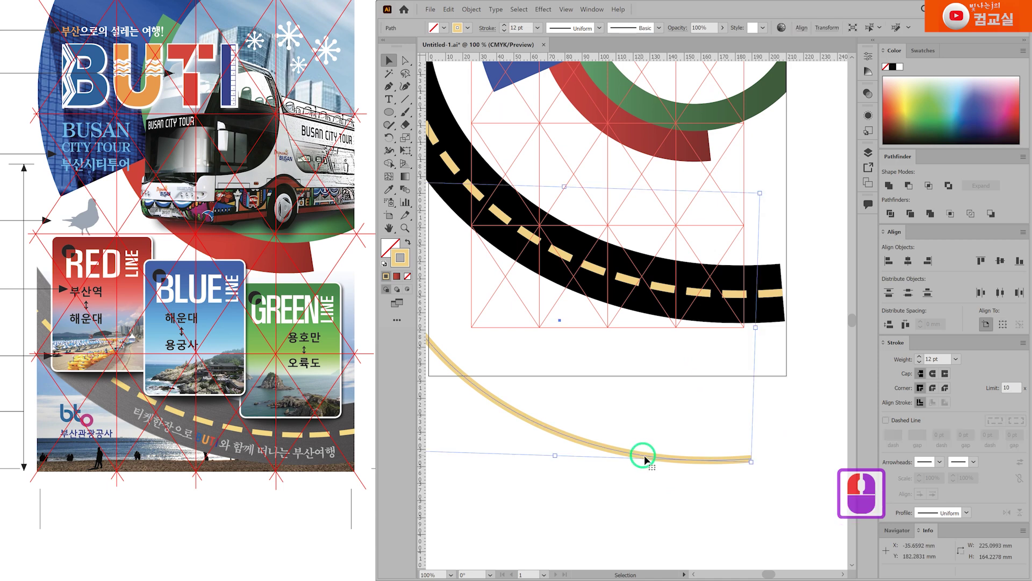
pyautogui.moveTo(645, 459); pyautogui.dragTo(696, 392)
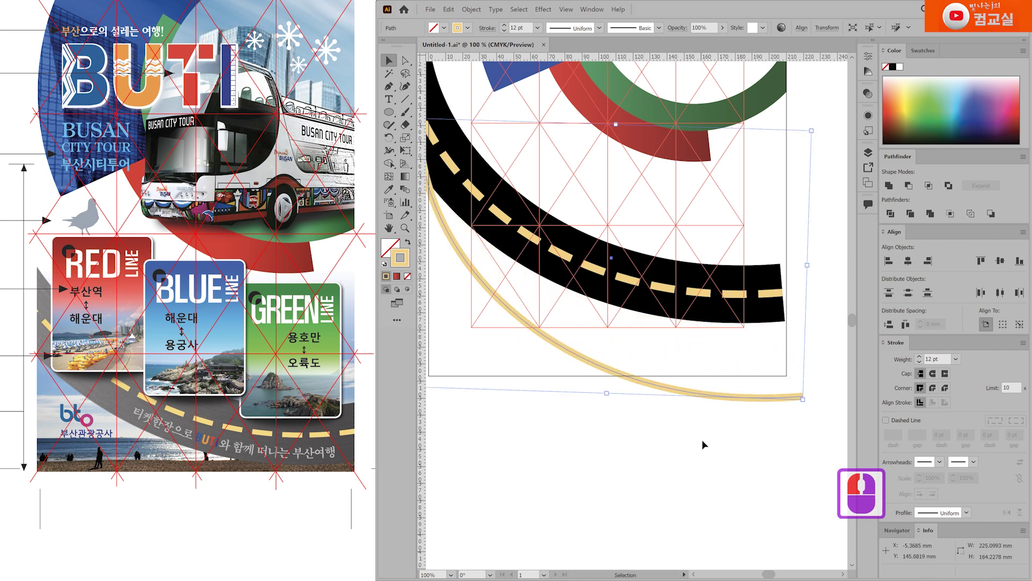
pyautogui.doubleClick(669, 425)
pyautogui.click(688, 494)
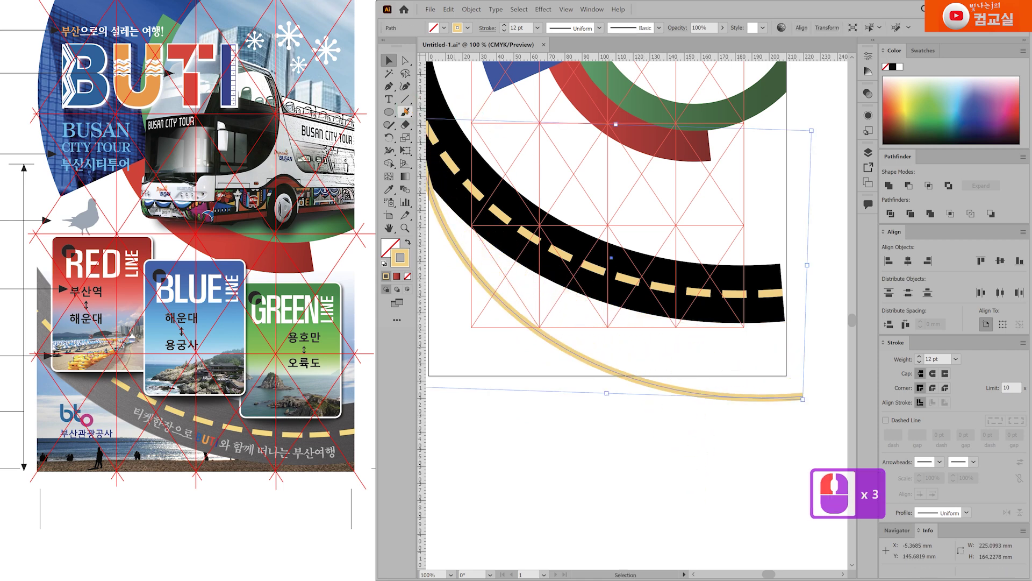
# Convert the solid yellow duplicate into a text path with the Type on a Path tool
pyautogui.click(389, 99)
pyautogui.click(391, 100)
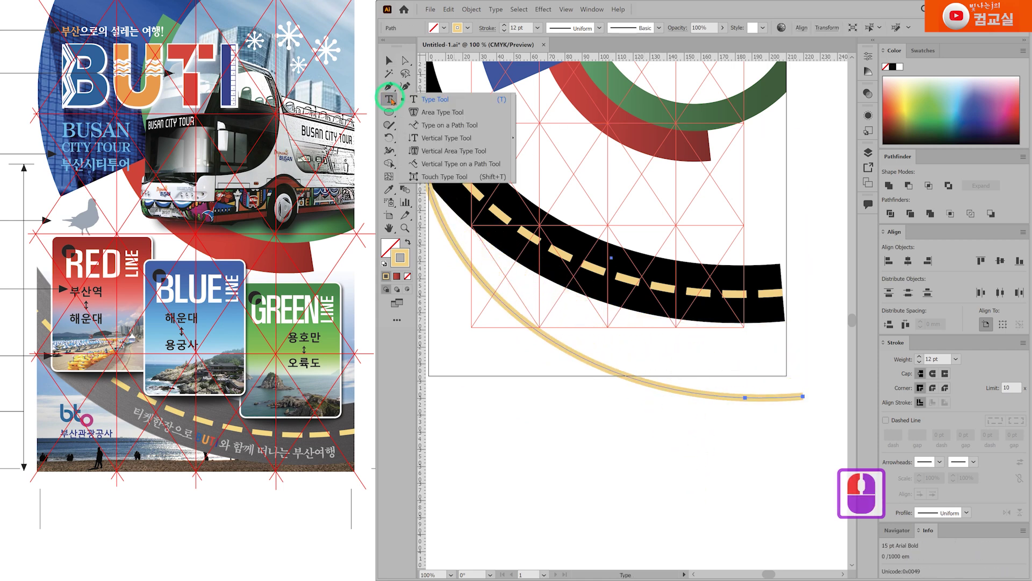
pyautogui.click(458, 126)
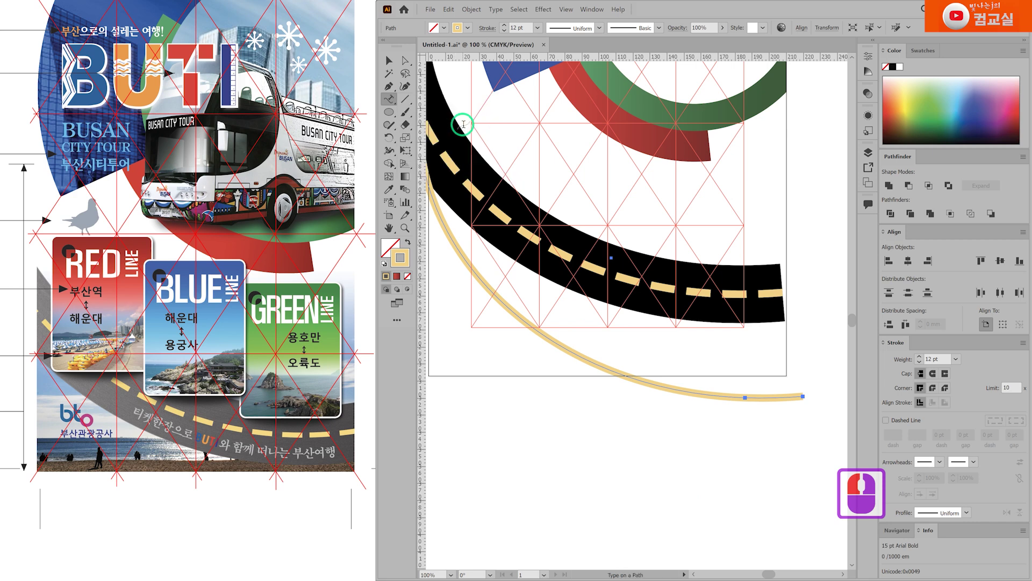
pyautogui.click(549, 339)
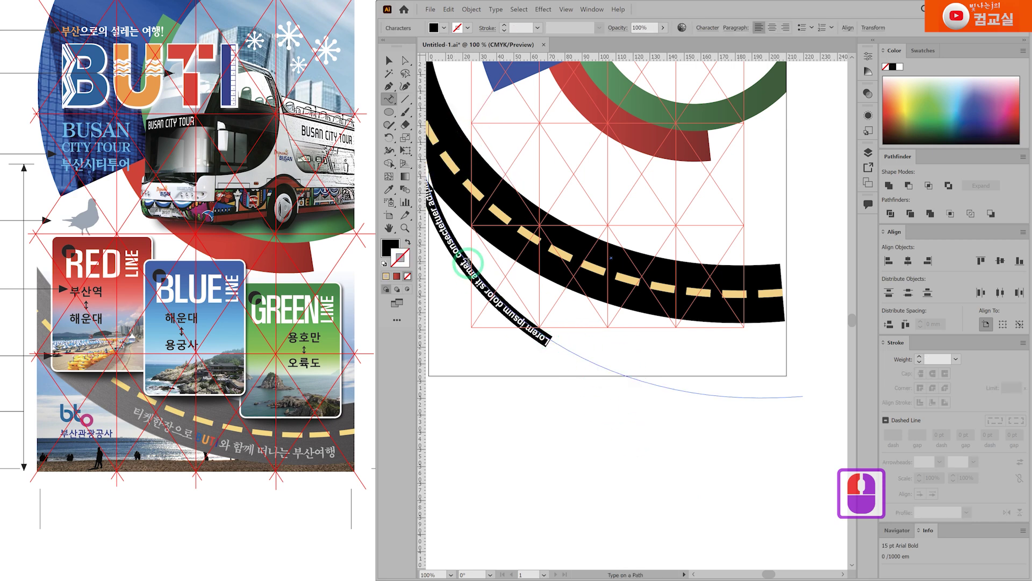
pyautogui.hotkey('ctrl', '-')
pyautogui.scroll(1, 451, 222)
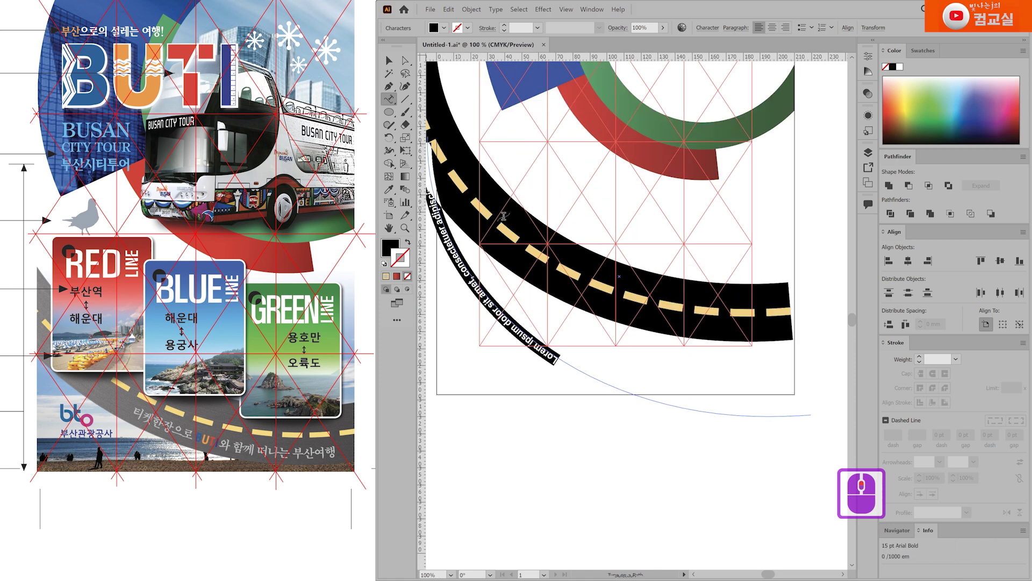
# Enter the slogan "티켓한장으로 BUTI와 함께 떠나는 부산여행" on the curved path and finish text editing
pyautogui.press('Hangul')
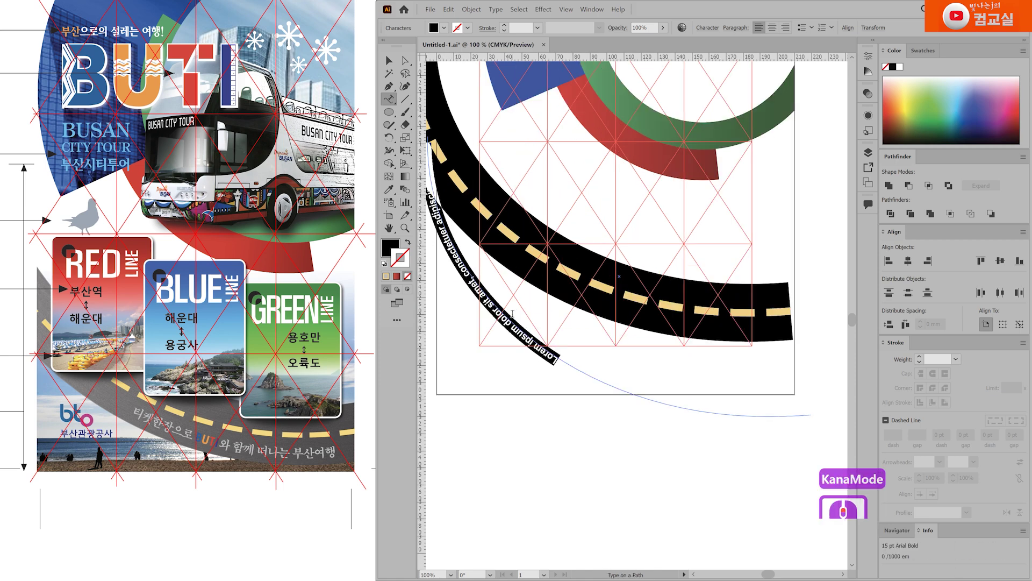
pyautogui.write('티')
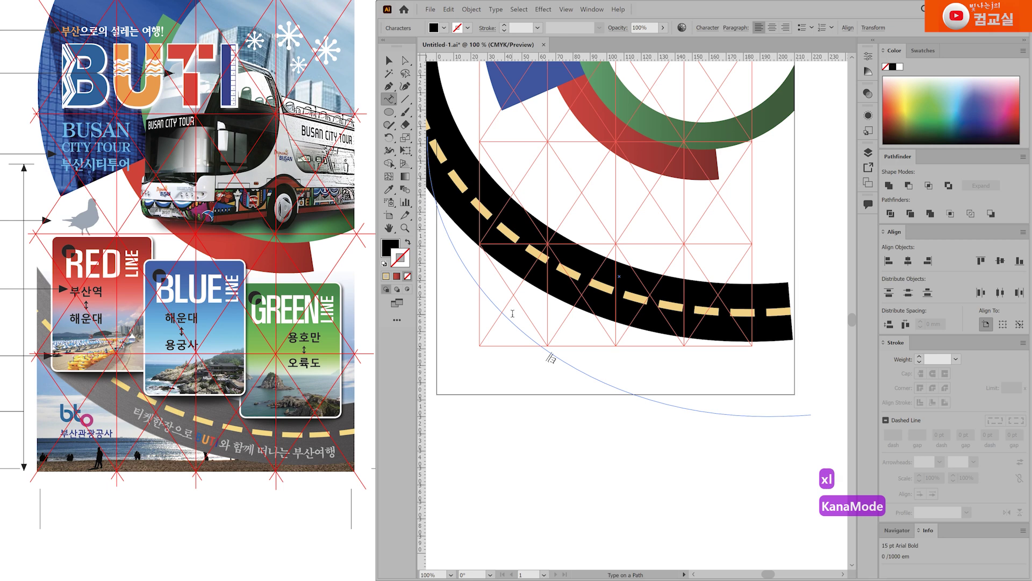
pyautogui.write('켓한장으로')
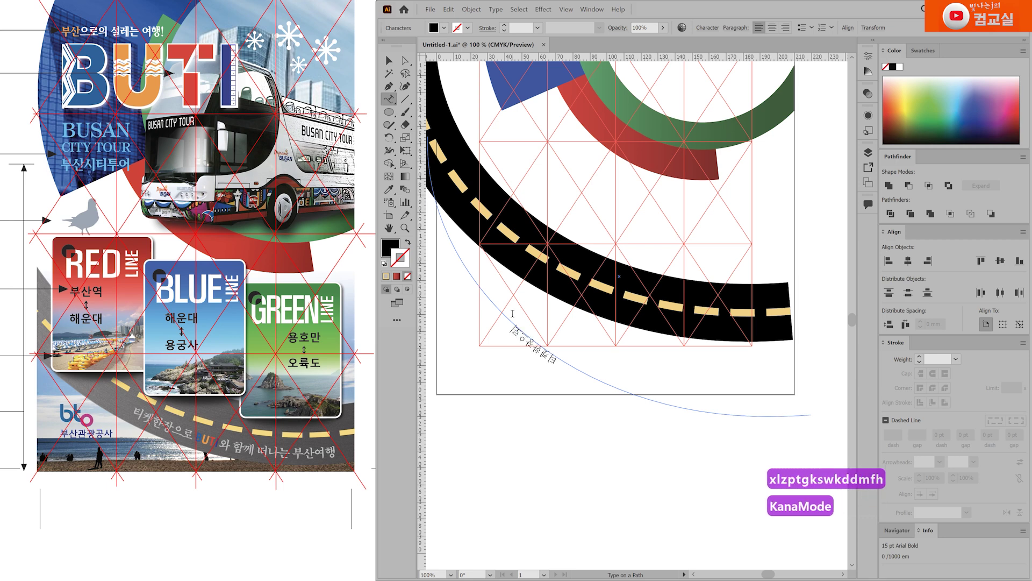
pyautogui.press('Hangul')
pyautogui.write('BUTY')
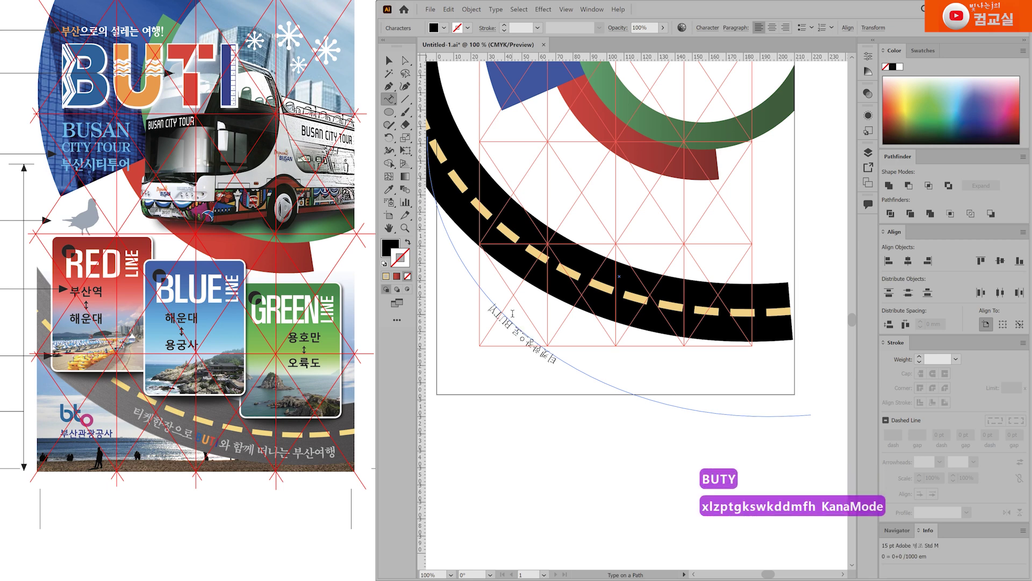
pyautogui.press('BackSpace')
pyautogui.write('I')
pyautogui.press('Hangul')
pyautogui.write('오ㅏ 함께 떠')
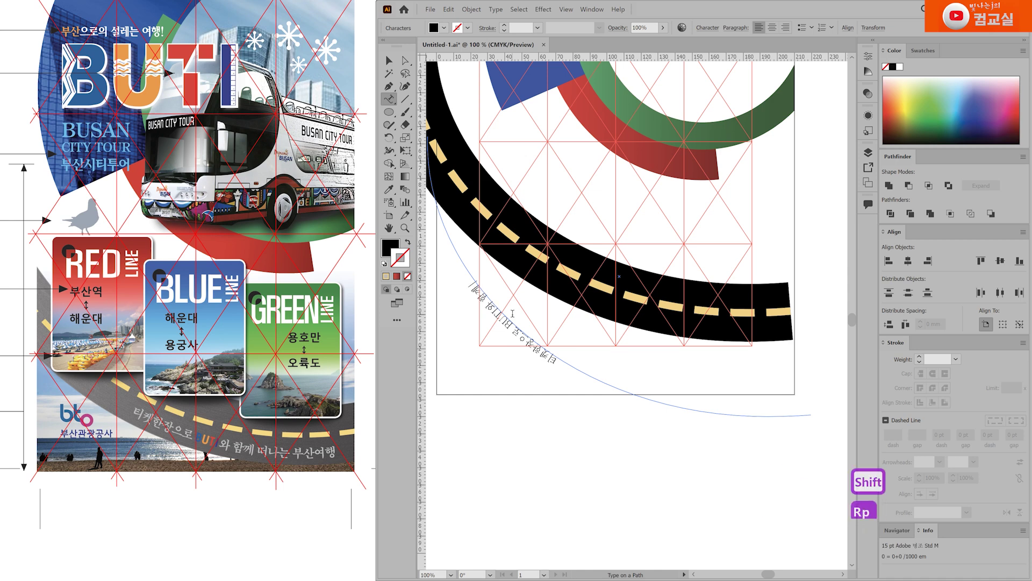
pyautogui.write('나는 부산여행')
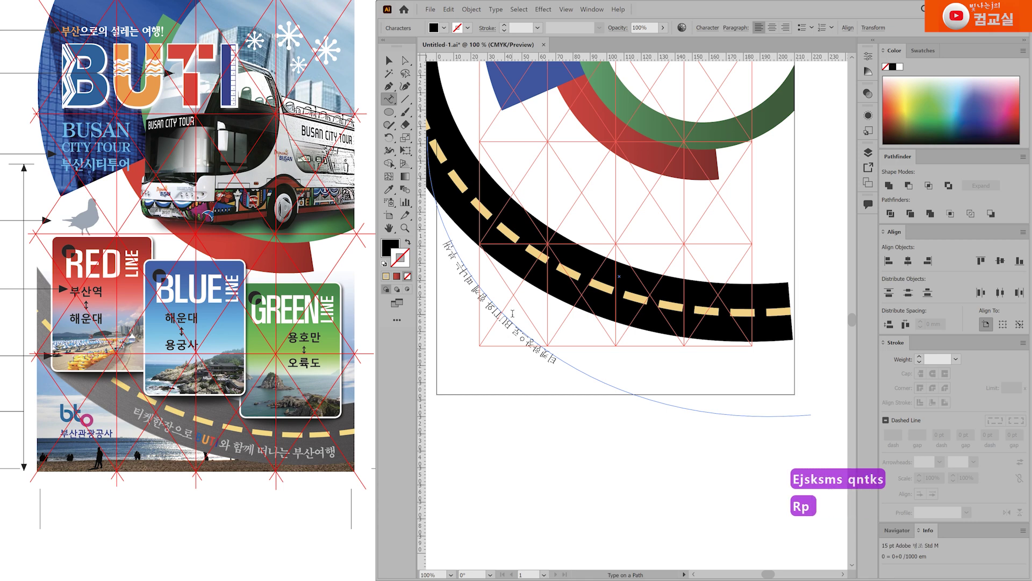
pyautogui.write('ㅇ')
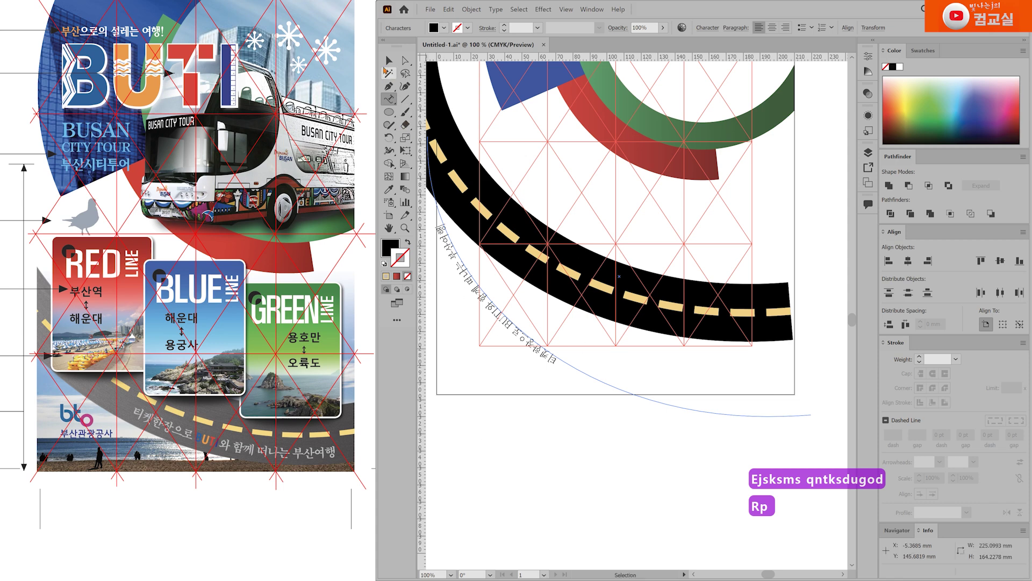
pyautogui.click(388, 60)
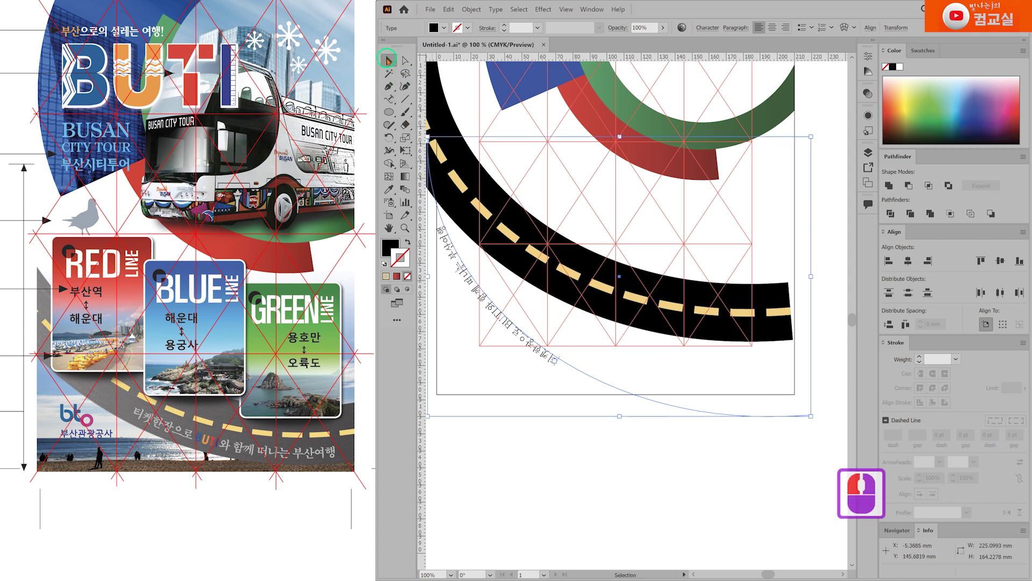
# Flip the slogan to the curve's upper side so it reads left to right, and slide it along to the lower part of the curve
pyautogui.click(525, 431)
pyautogui.moveTo(527, 423); pyautogui.dragTo(609, 440)
pyautogui.click(606, 351)
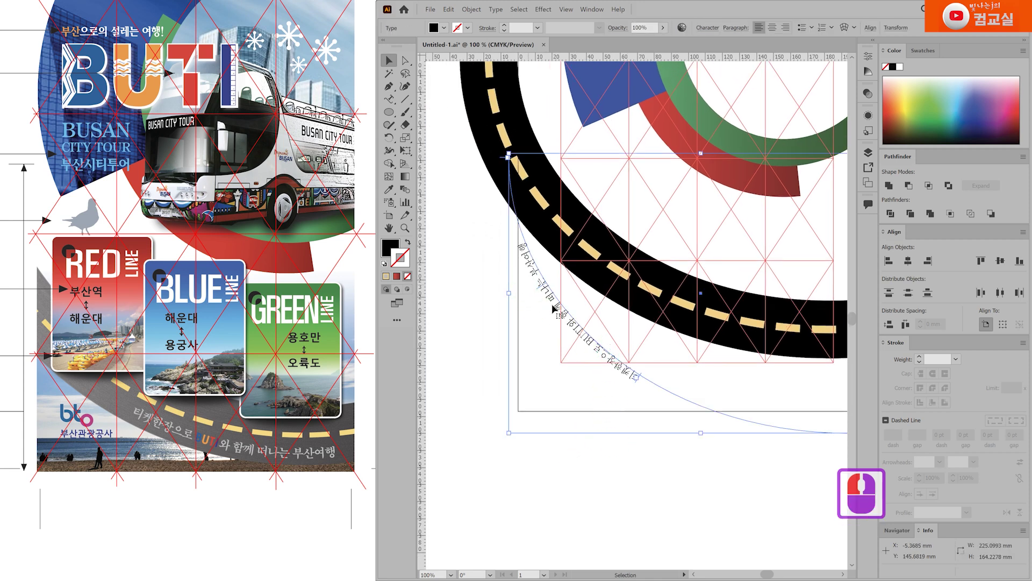
pyautogui.scroll(1, 533, 286)
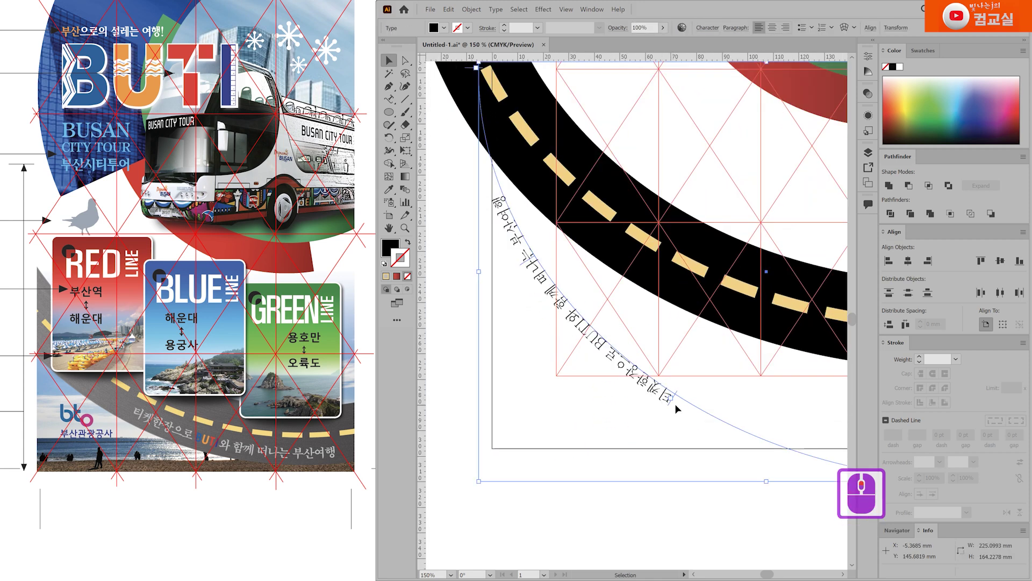
pyautogui.scroll(1, 679, 404)
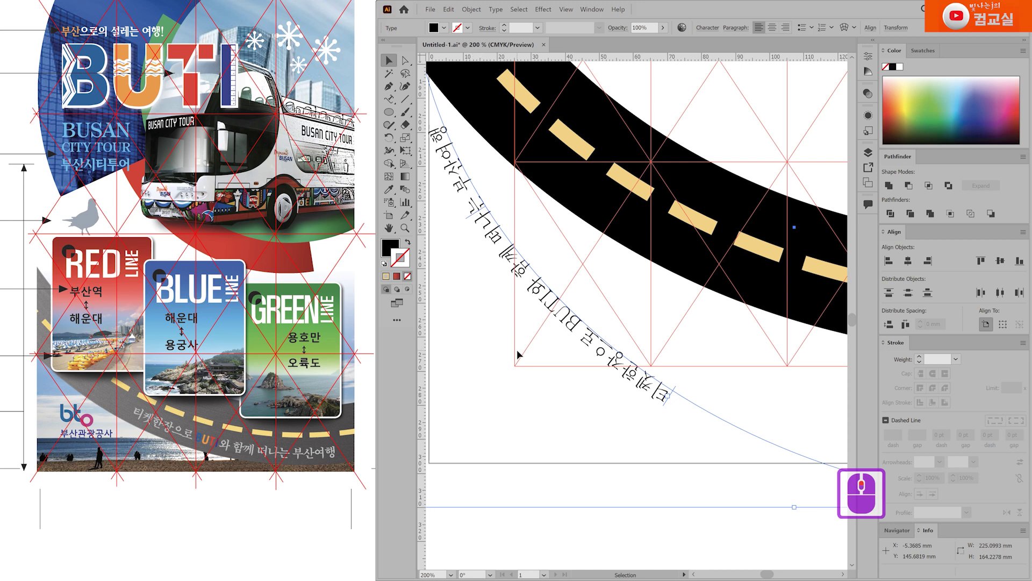
pyautogui.scroll(3, 517, 351)
pyautogui.hscroll(-3, 518, 351)
pyautogui.click(570, 317)
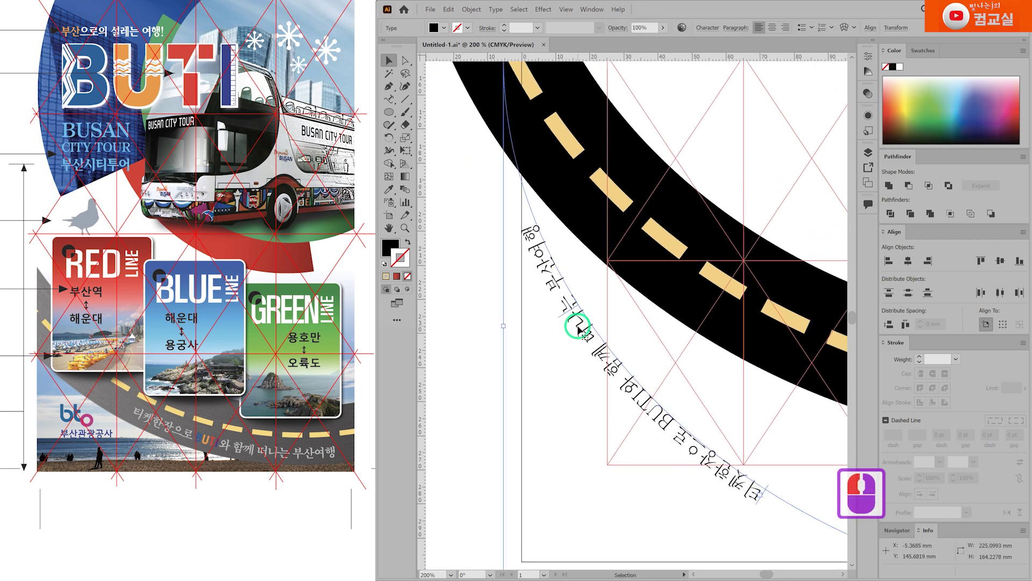
pyautogui.scroll(-1, 511, 166)
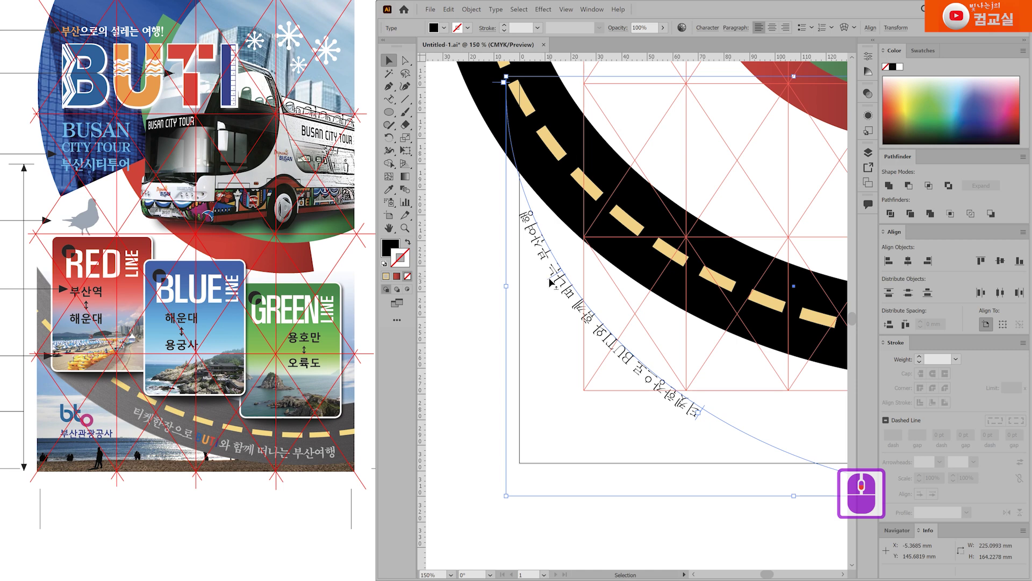
pyautogui.moveTo(551, 283); pyautogui.dragTo(596, 263)
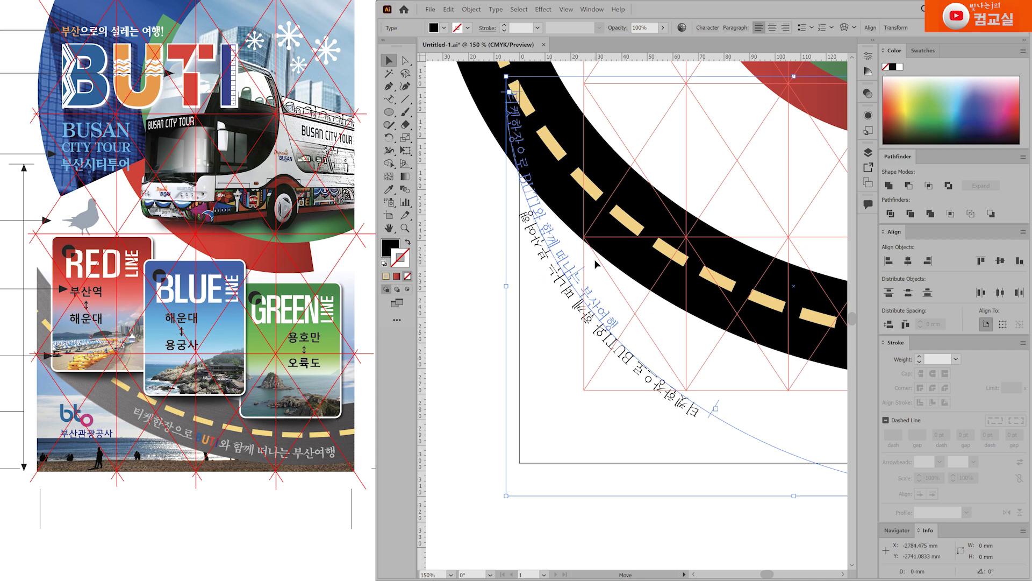
pyautogui.moveTo(596, 264); pyautogui.dragTo(808, 448)
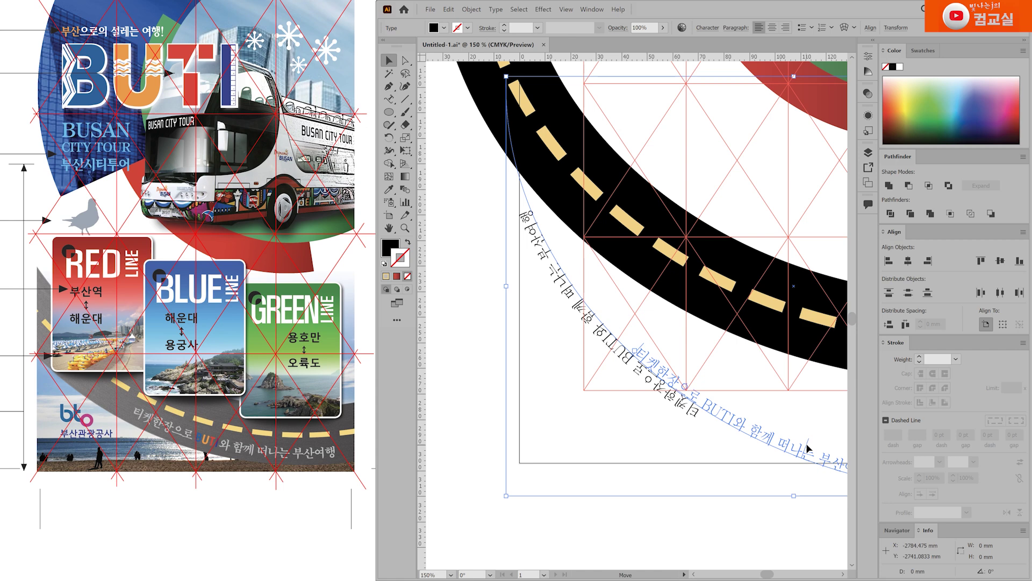
pyautogui.moveTo(808, 448); pyautogui.dragTo(817, 471)
pyautogui.doubleClick(785, 520)
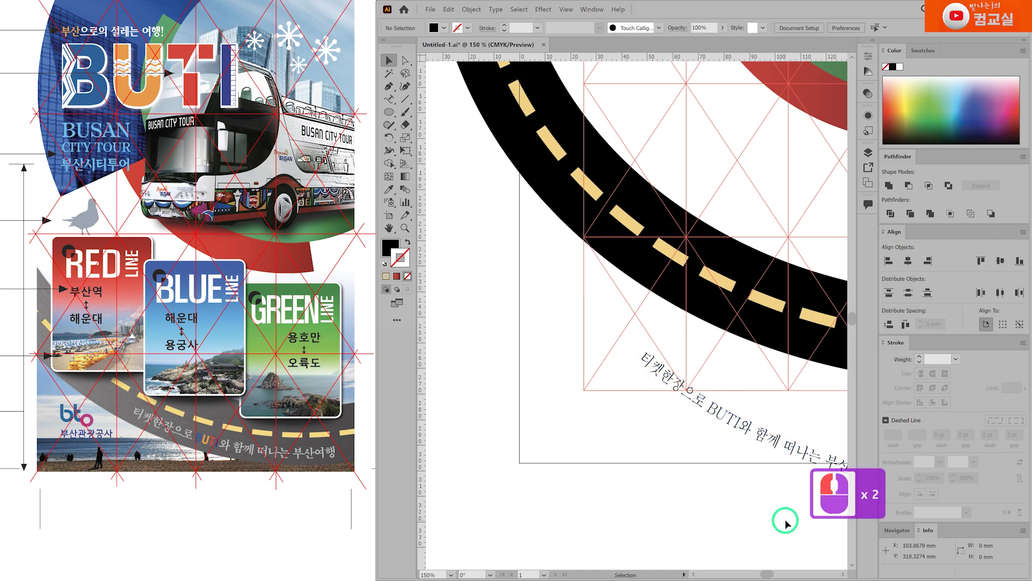
# Move the curved slogan about 45 mm straight up so it lies on the black road
pyautogui.scroll(-1, 785, 521)
pyautogui.scroll(-1, 549, 484)
pyautogui.click(551, 309)
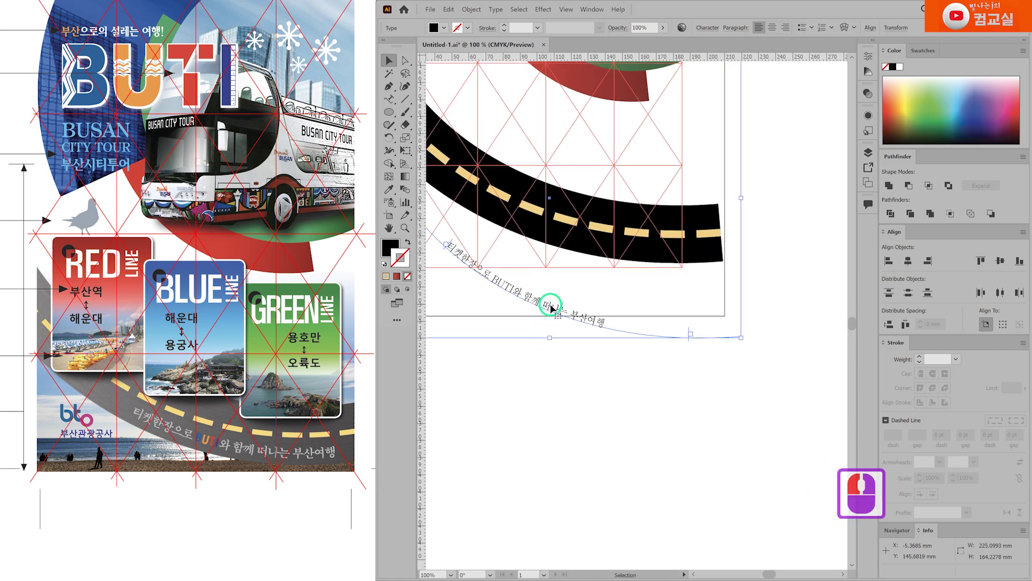
pyautogui.moveTo(677, 336); pyautogui.dragTo(678, 266)
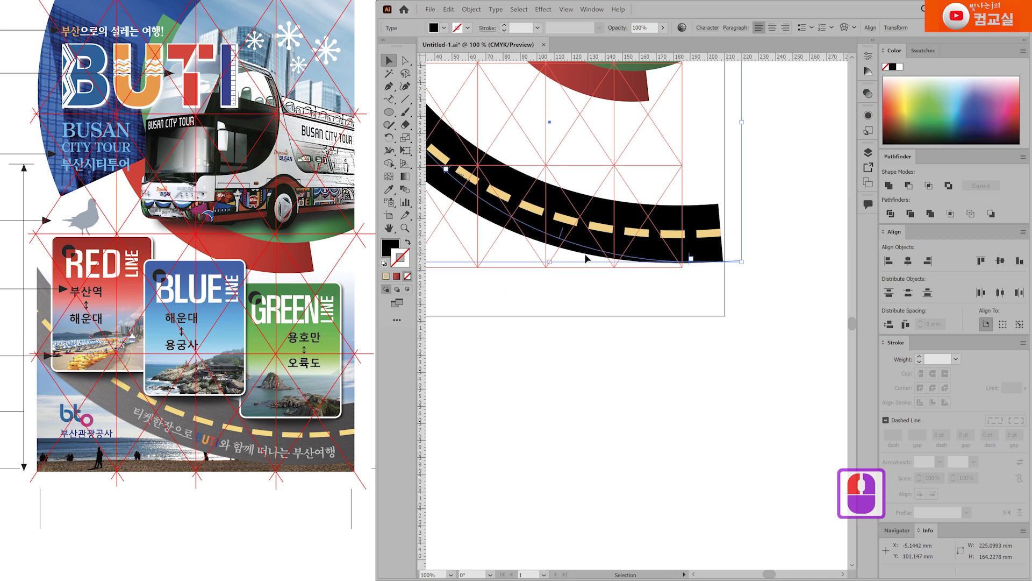
# Give the slogan a white fill with no stroke so it stands out on the black road
pyautogui.scroll(2, 528, 268)
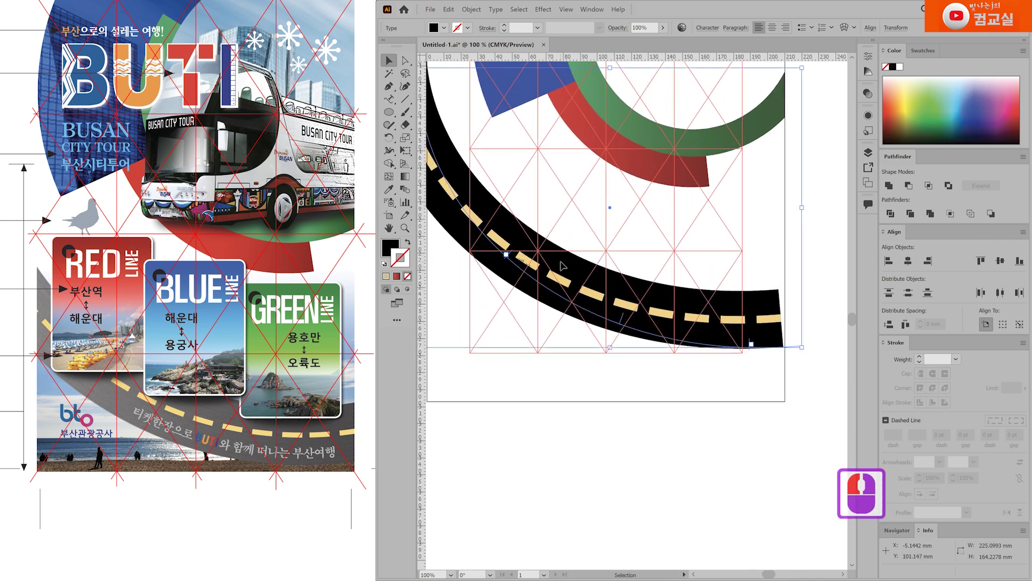
pyautogui.click(902, 71)
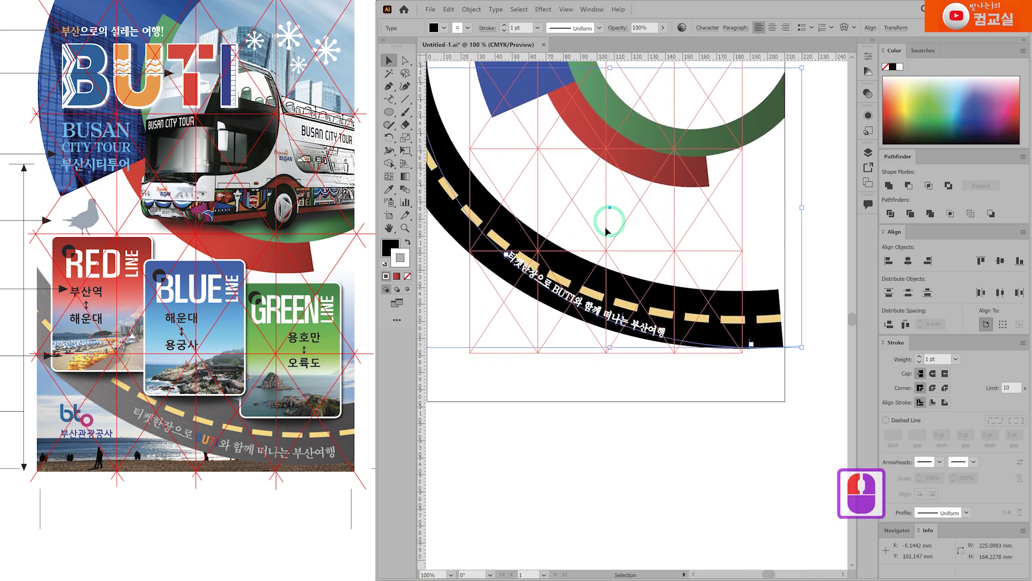
pyautogui.click(402, 262)
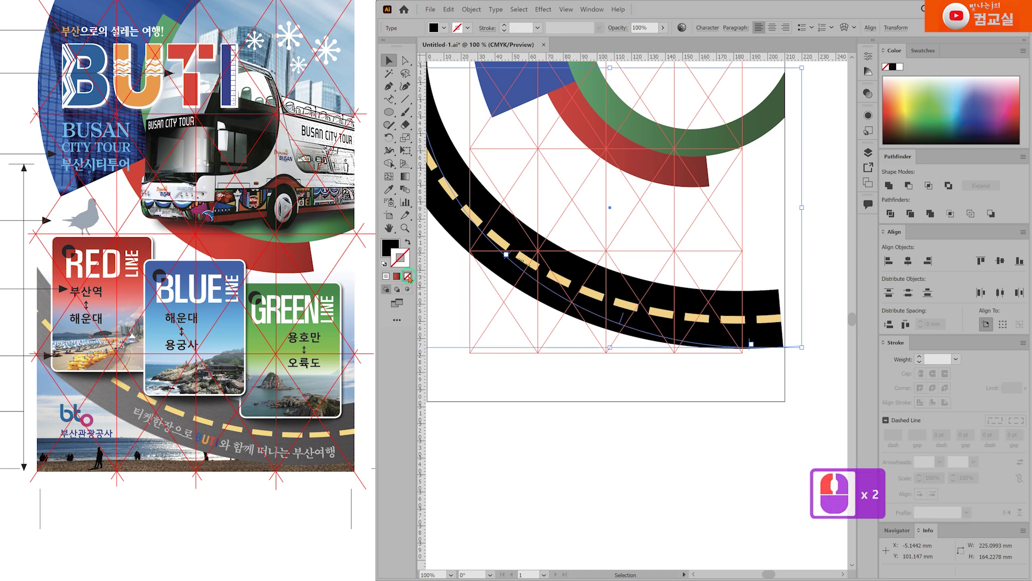
pyautogui.click(390, 245)
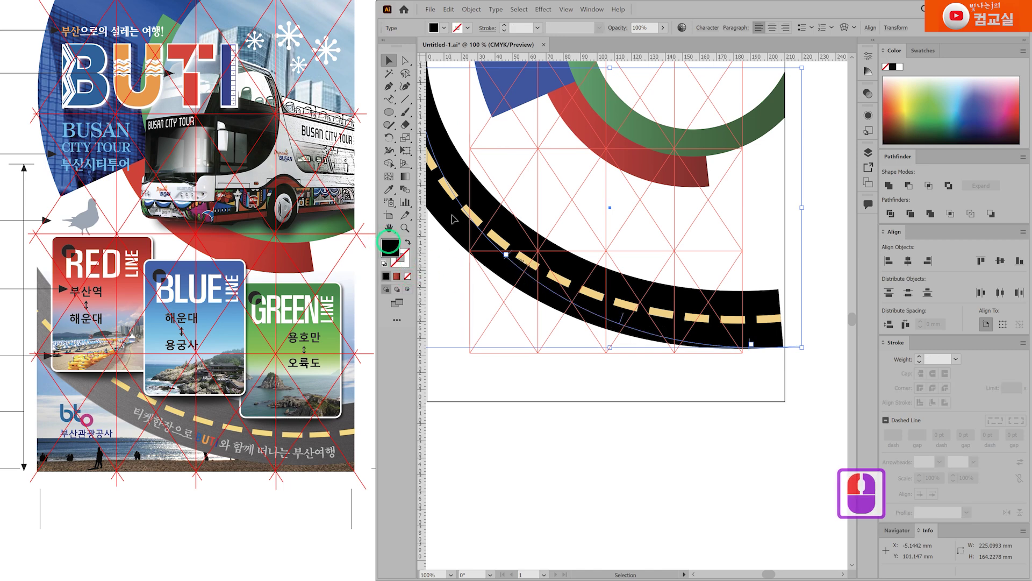
pyautogui.click(900, 67)
pyautogui.hotkey('ctrl', '=')
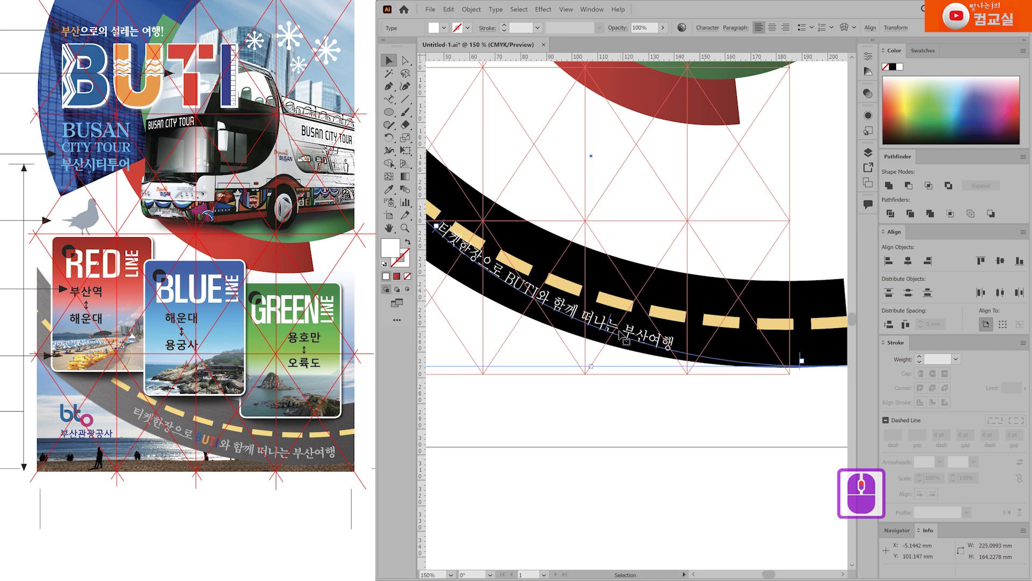
# Move the slogan about 18 mm left and 7 mm up, centring it in the lane below the dashed line
pyautogui.moveTo(660, 351); pyautogui.dragTo(617, 328)
pyautogui.scroll(-2, 618, 328)
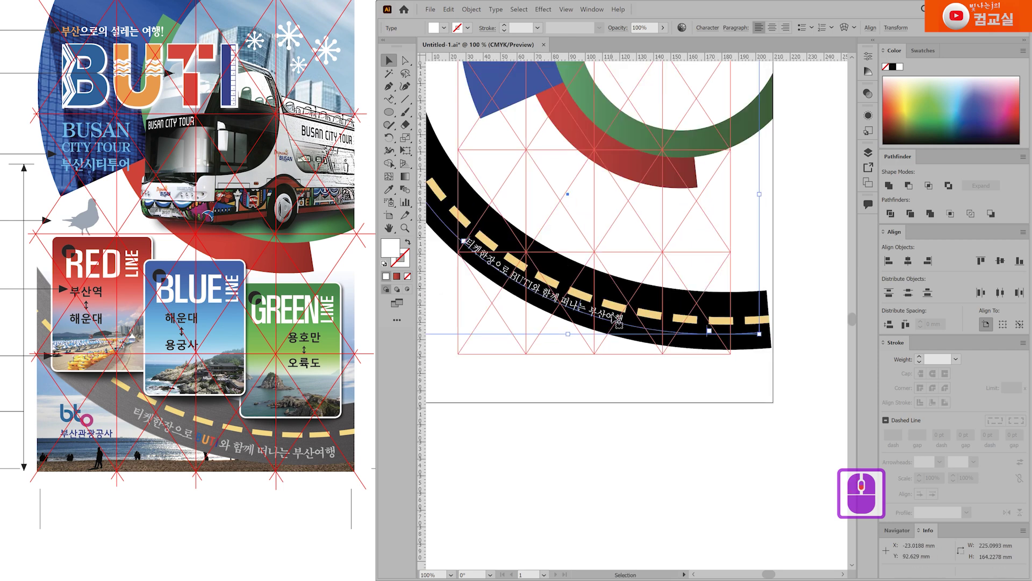
pyautogui.scroll(1, 611, 369)
pyautogui.scroll(2, 615, 309)
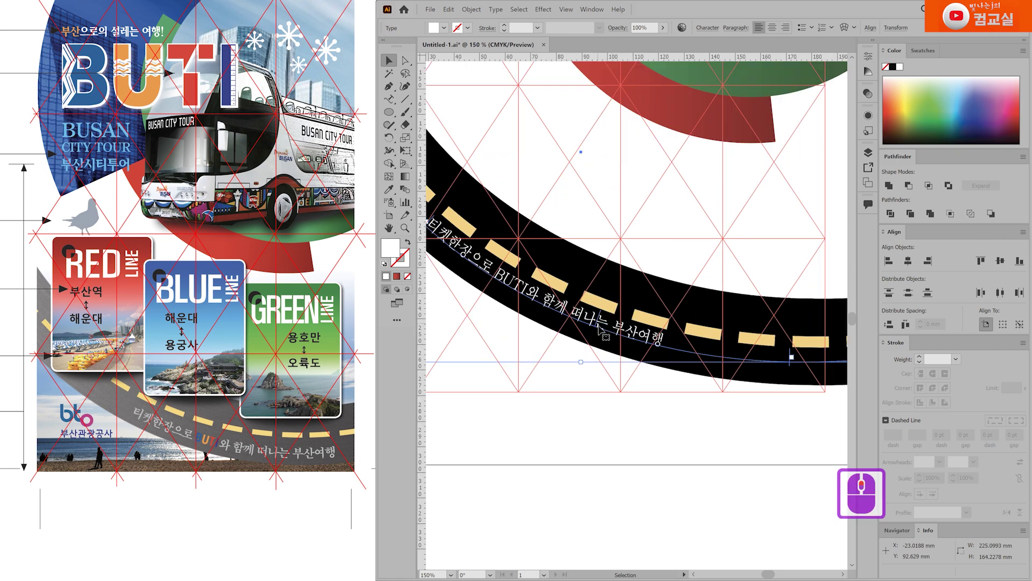
pyautogui.moveTo(598, 329); pyautogui.dragTo(602, 334)
pyautogui.click(794, 365)
pyautogui.click(794, 365)
pyautogui.tripleClick(793, 365)
pyautogui.click(795, 368)
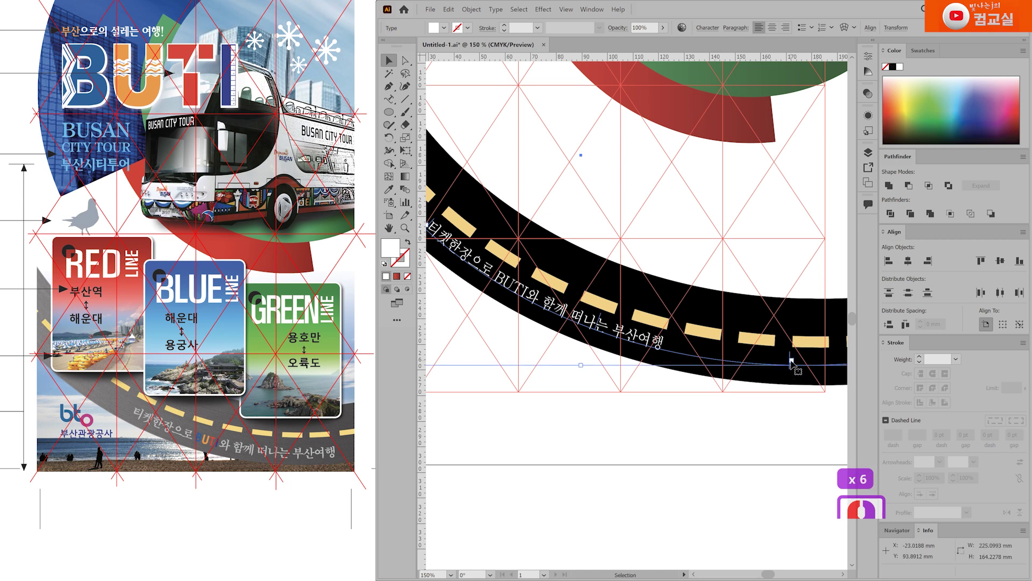
pyautogui.scroll(-2, 794, 368)
pyautogui.scroll(1, 793, 363)
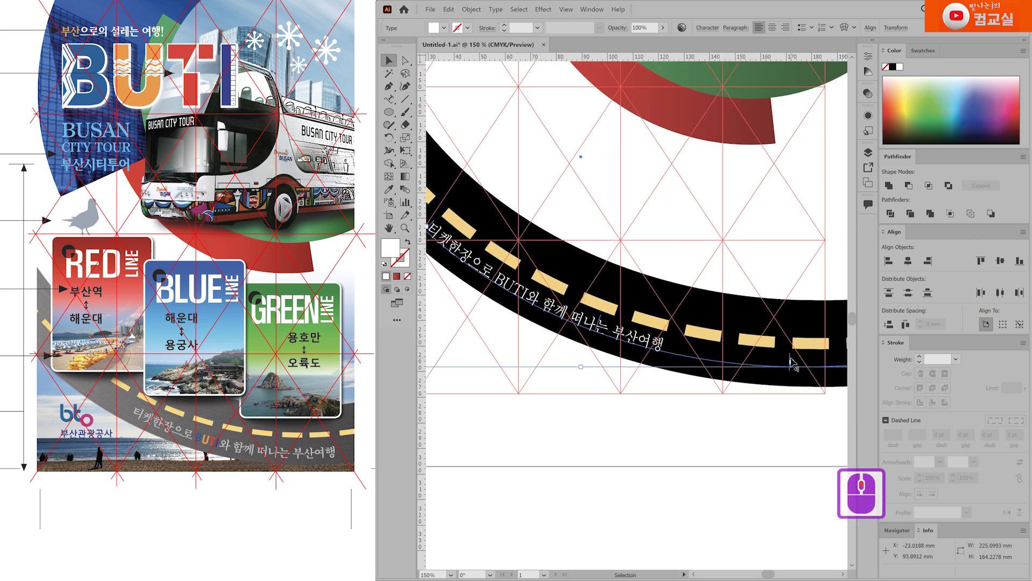
# Slide the slogan's start and end brackets rightward along the path, leaving enough room for the full text
pyautogui.moveTo(791, 357); pyautogui.dragTo(702, 360)
pyautogui.scroll(1, 604, 323)
pyautogui.hscroll(-2, 604, 323)
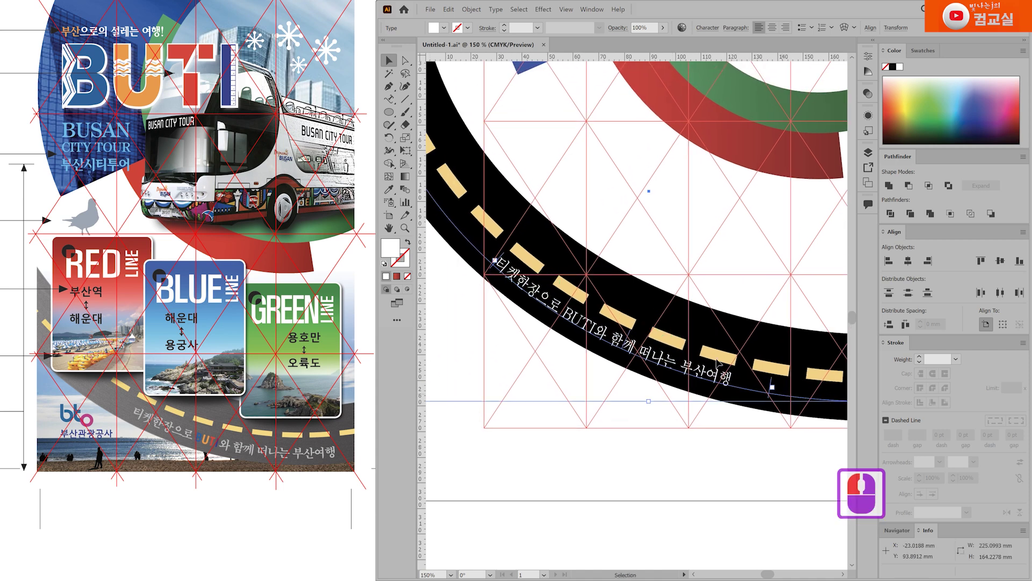
pyautogui.moveTo(499, 263); pyautogui.dragTo(610, 330)
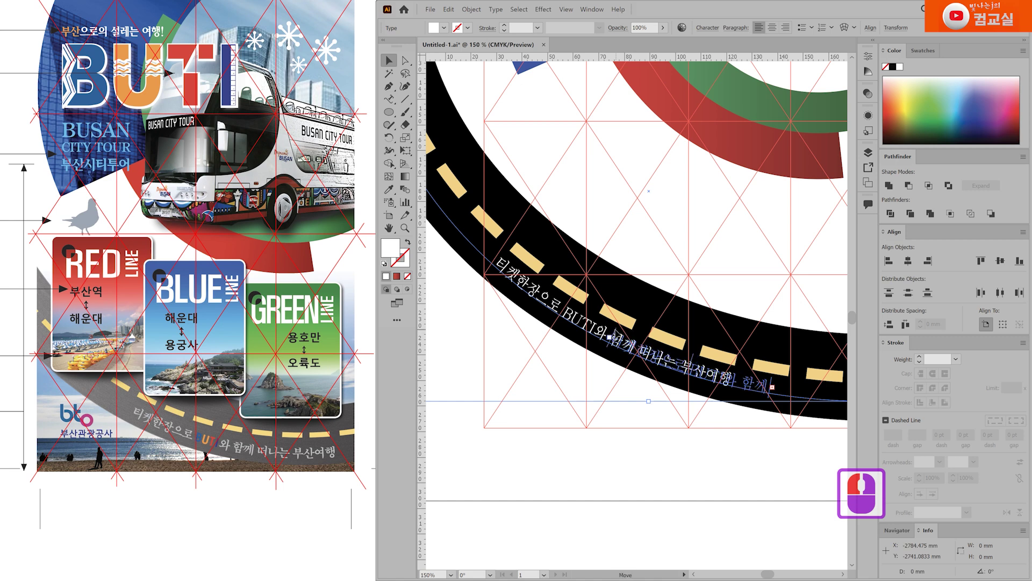
pyautogui.moveTo(610, 336); pyautogui.dragTo(611, 337)
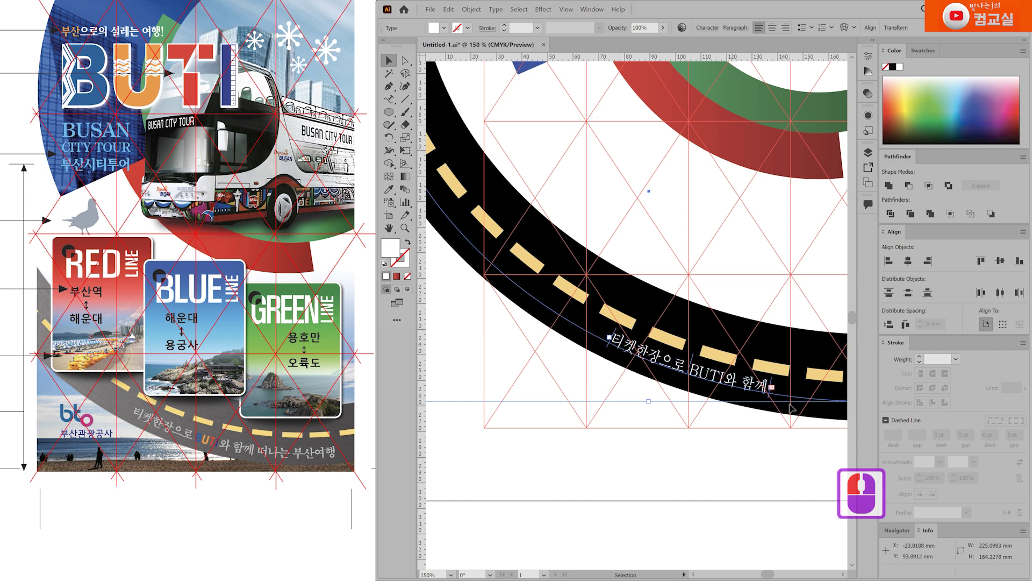
pyautogui.scroll(-3, 791, 409)
pyautogui.scroll(3, 677, 373)
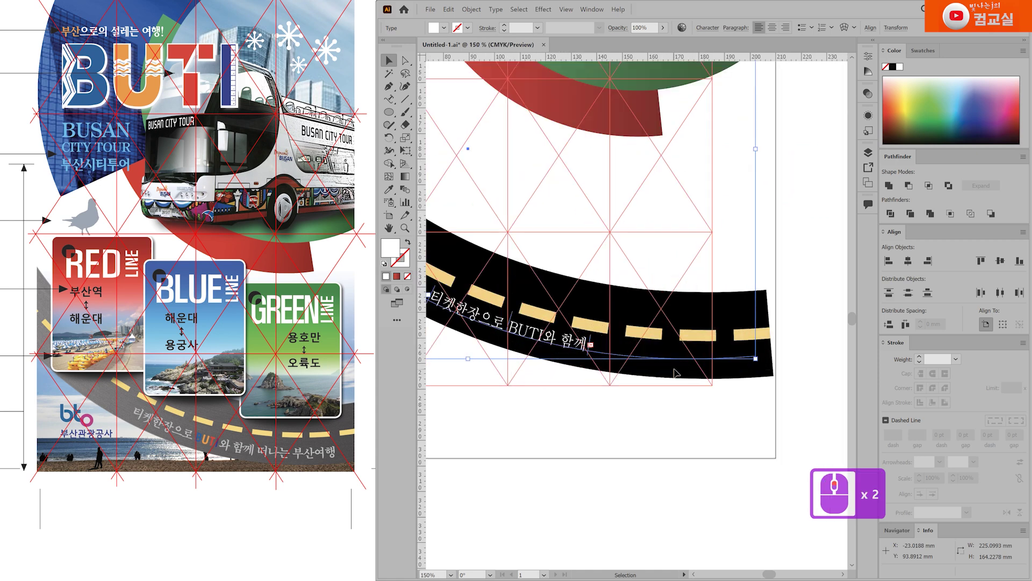
pyautogui.moveTo(591, 344); pyautogui.dragTo(694, 360)
# Show the character settings for the slogan and reset them to their defaults
pyautogui.hotkey('ctrl', 't')
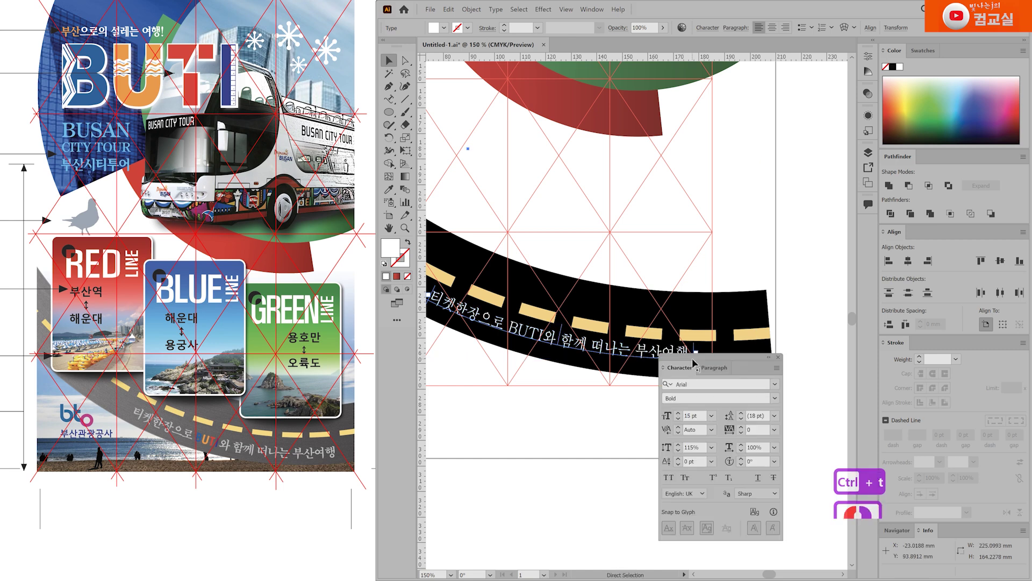
pyautogui.moveTo(745, 360); pyautogui.dragTo(771, 387)
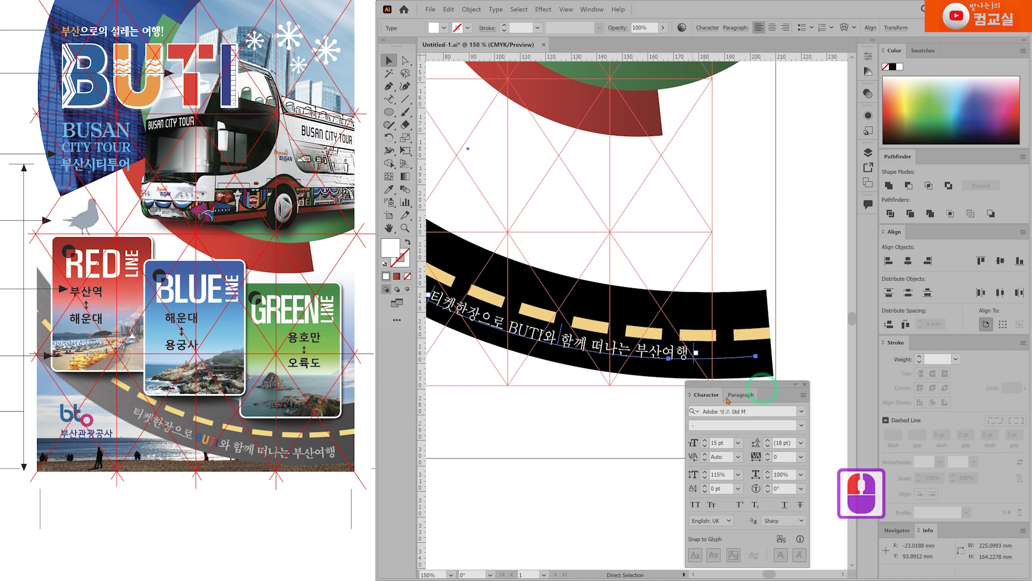
pyautogui.click(803, 395)
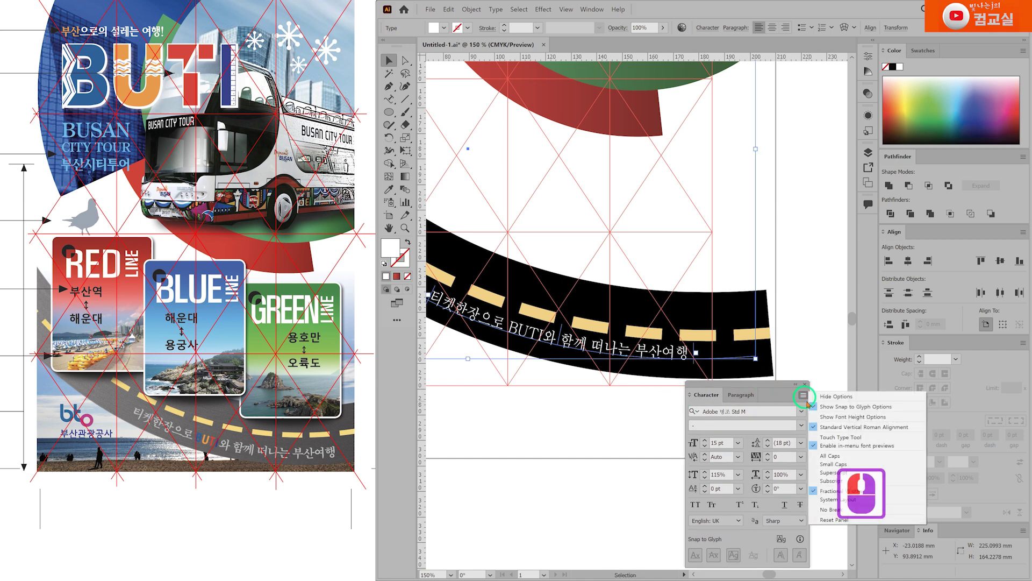
pyautogui.click(823, 517)
pyautogui.hscroll(-2, 635, 375)
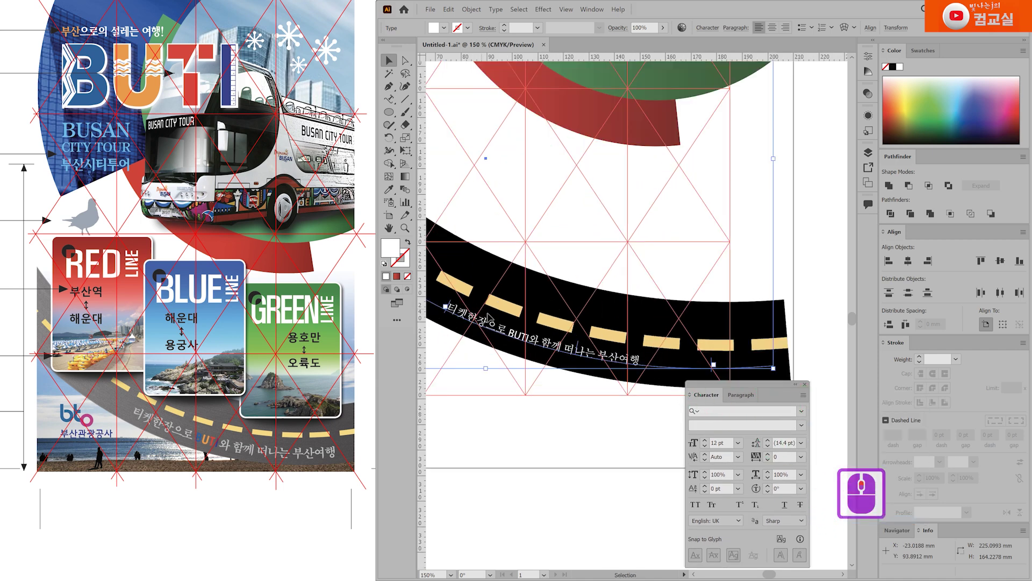
pyautogui.scroll(-2, 699, 393)
pyautogui.moveTo(732, 396); pyautogui.dragTo(742, 363)
# Search the fonts for 명조 and apply Adobe 명조 Std M to the slogan
pyautogui.doubleClick(747, 382)
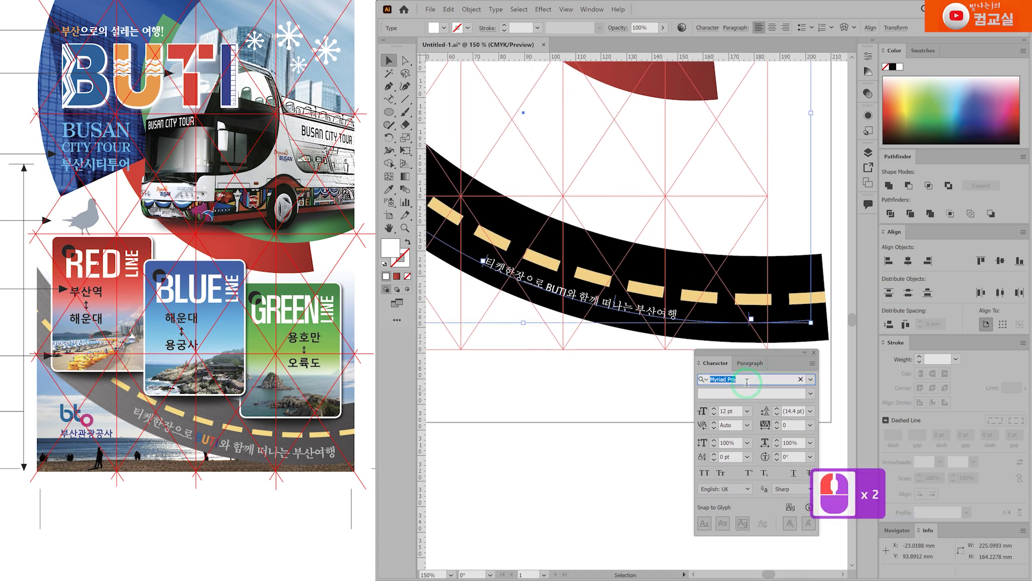
pyautogui.write('au')
pyautogui.press('BackSpace')
pyautogui.press('BackSpace')
pyautogui.press('\\')
pyautogui.press('BackSpace')
pyautogui.press('BackSpace')
pyautogui.press('BackSpace')
pyautogui.press('BackSpace')
pyautogui.write('audwh')
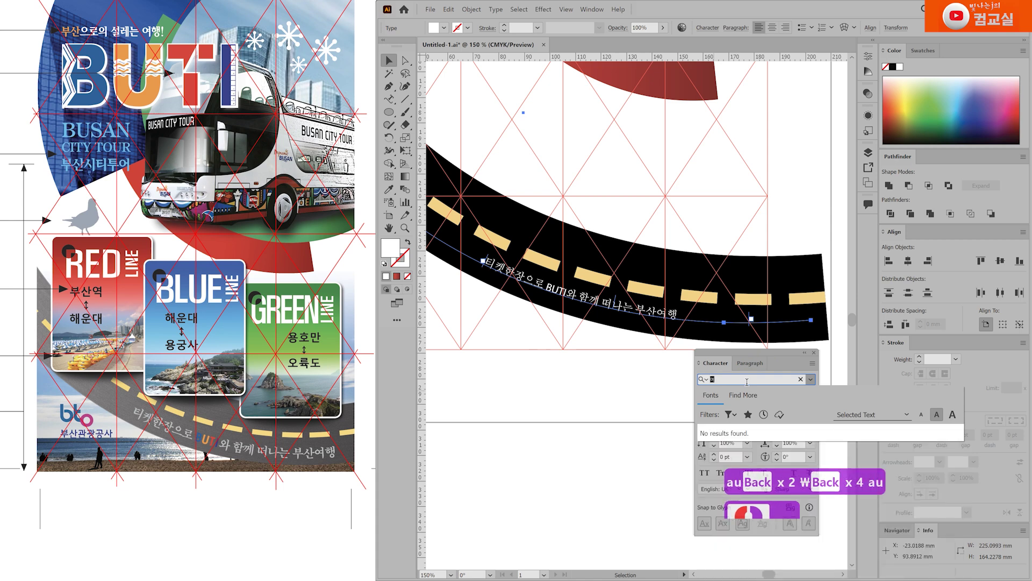
pyautogui.press('Down')
pyautogui.press('Down')
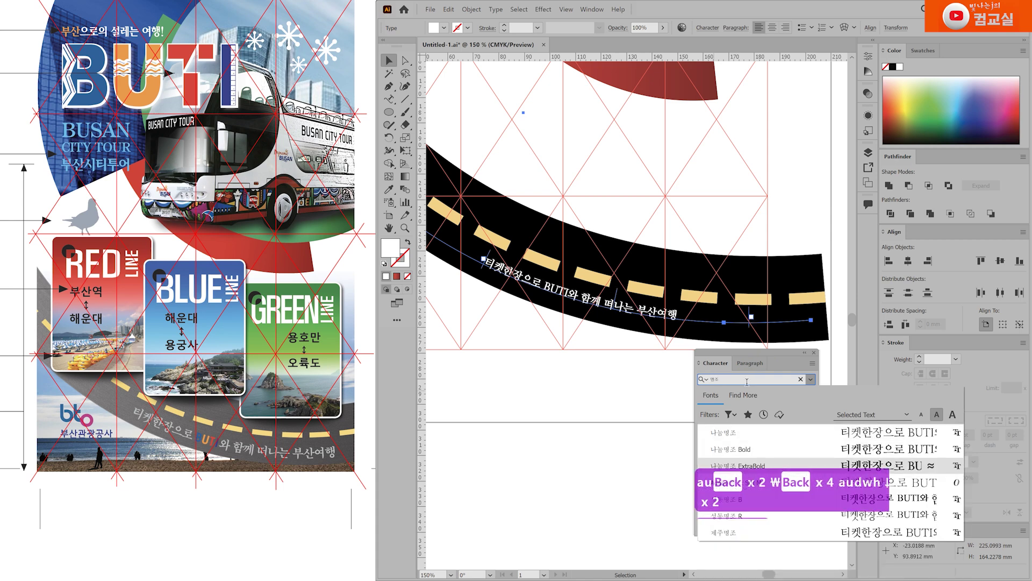
pyautogui.press('Down')
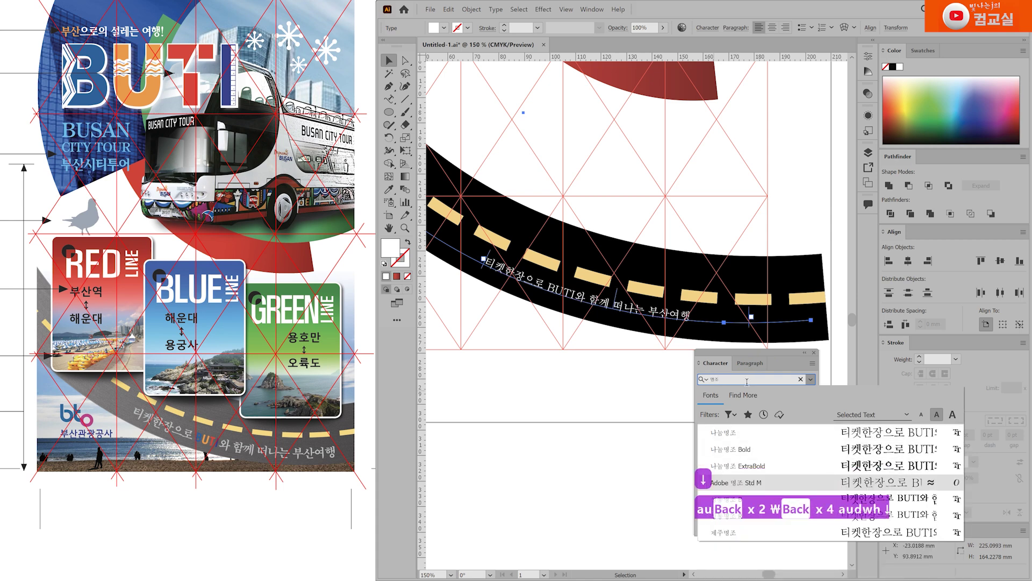
pyautogui.press('Return')
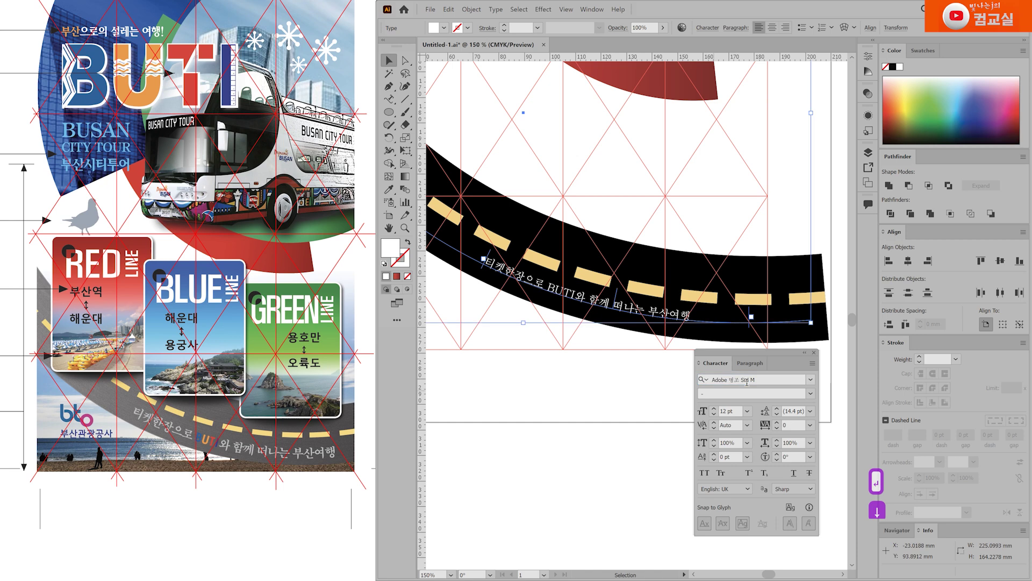
# Increase the slogan's font size to 15 pt
pyautogui.click(714, 410)
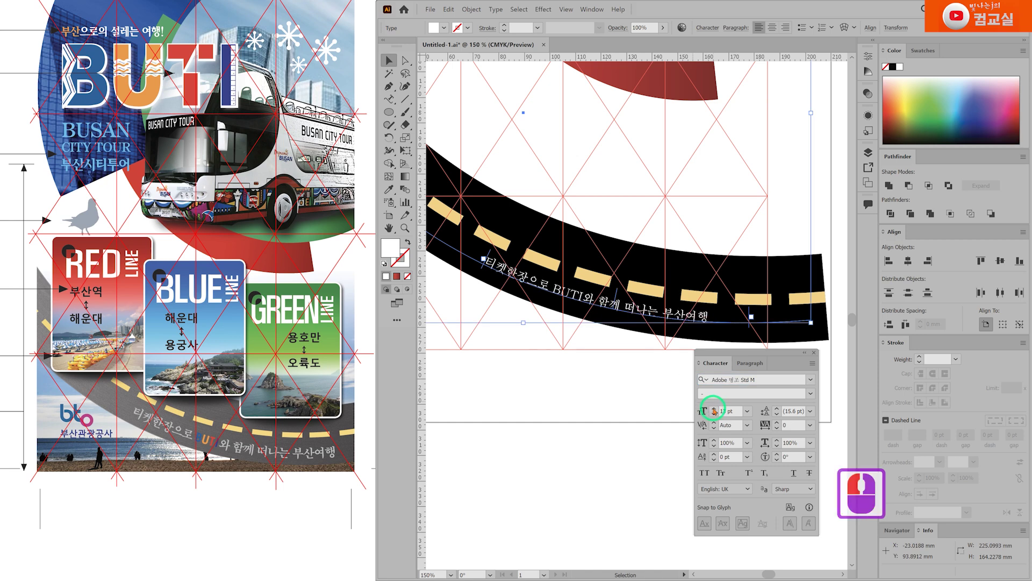
pyautogui.click(714, 410)
pyautogui.click(714, 411)
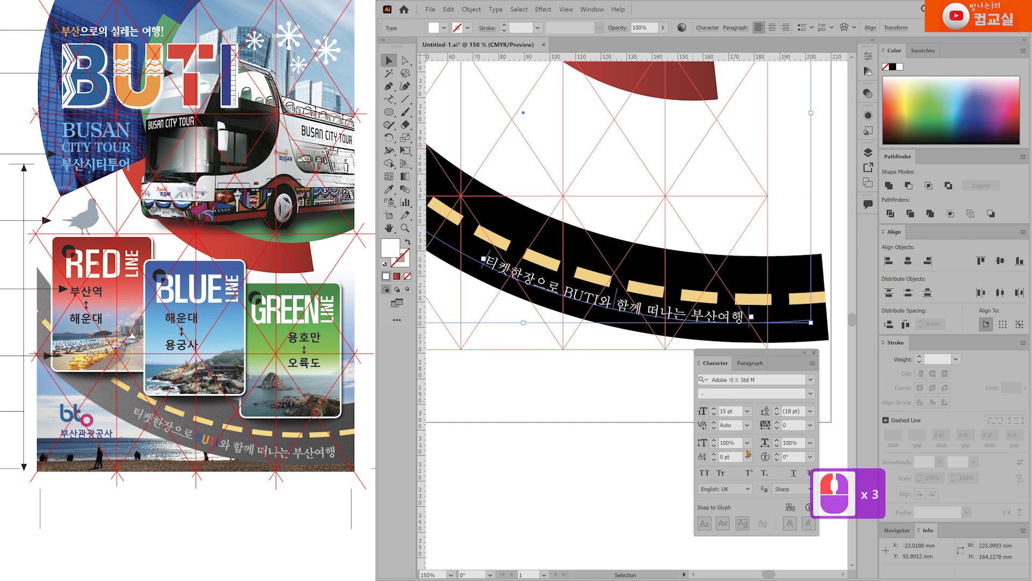
# Select only the word BUTI in the slogan and change its font to Arial Bold
pyautogui.doubleClick(568, 297)
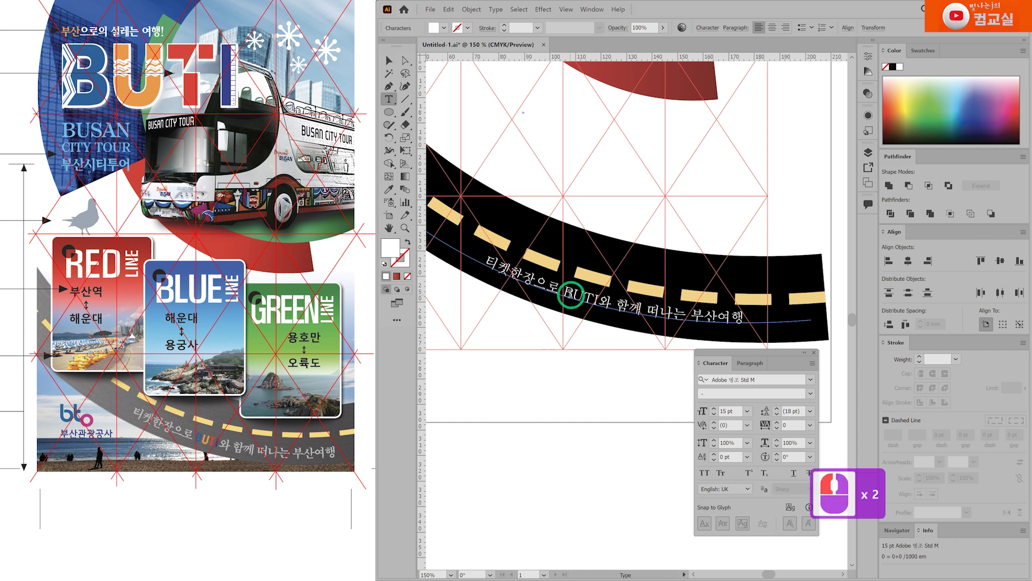
pyautogui.moveTo(565, 296); pyautogui.dragTo(598, 302)
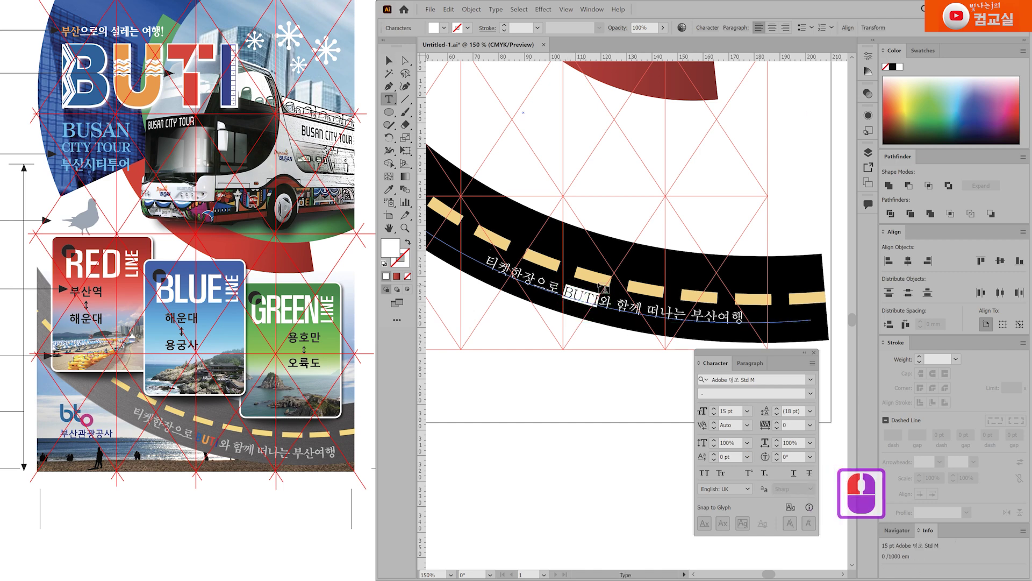
pyautogui.click(773, 378)
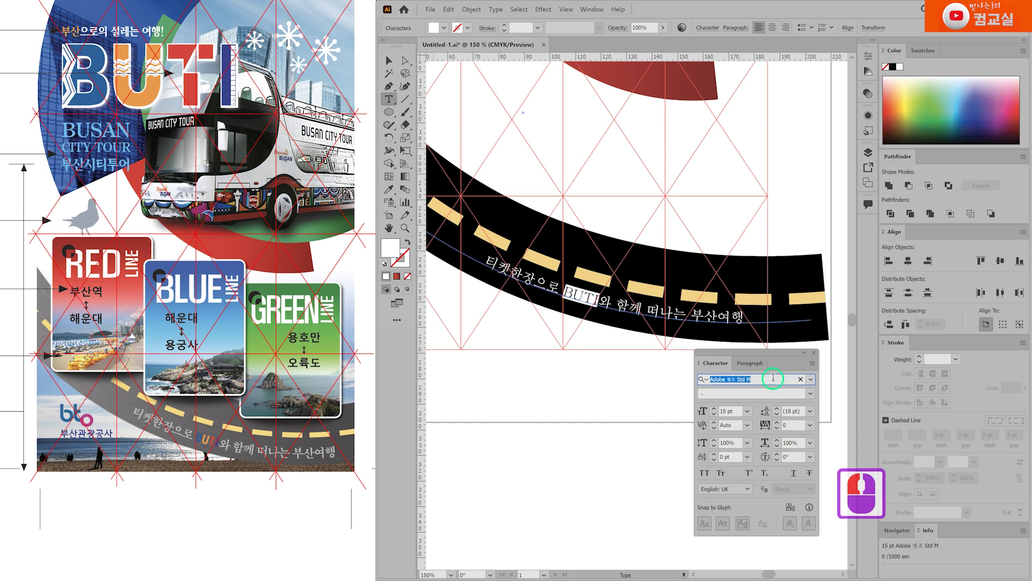
pyautogui.press('Hangul')
pyautogui.write('ar')
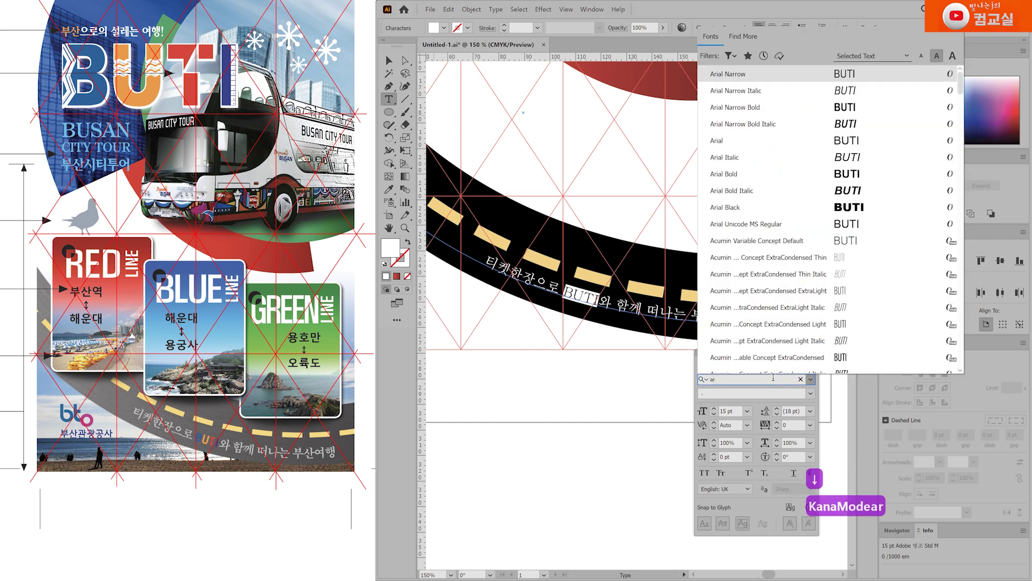
pyautogui.press('Down')
pyautogui.press('Down')
pyautogui.press('Down')
pyautogui.press('Down')
pyautogui.press('Down')
pyautogui.press('Down')
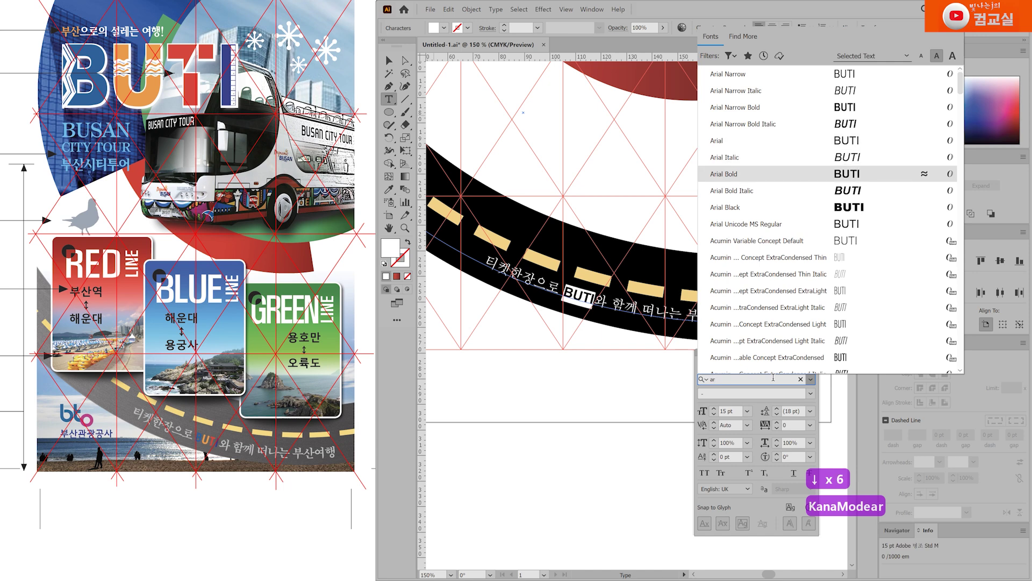
pyautogui.press('Return')
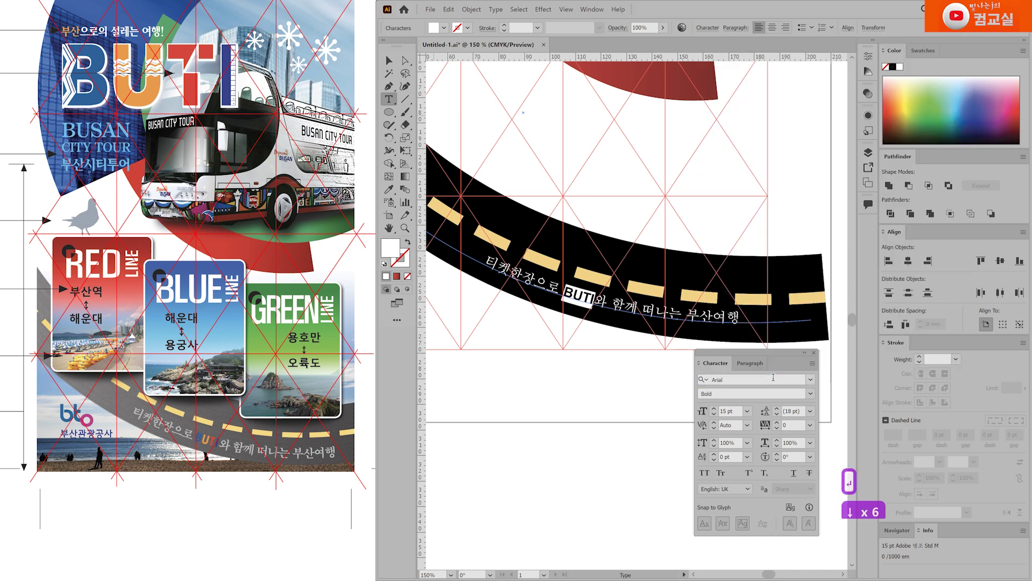
# Set the vertical scale of the word BUTI to 120%
pyautogui.scroll(4, 599, 306)
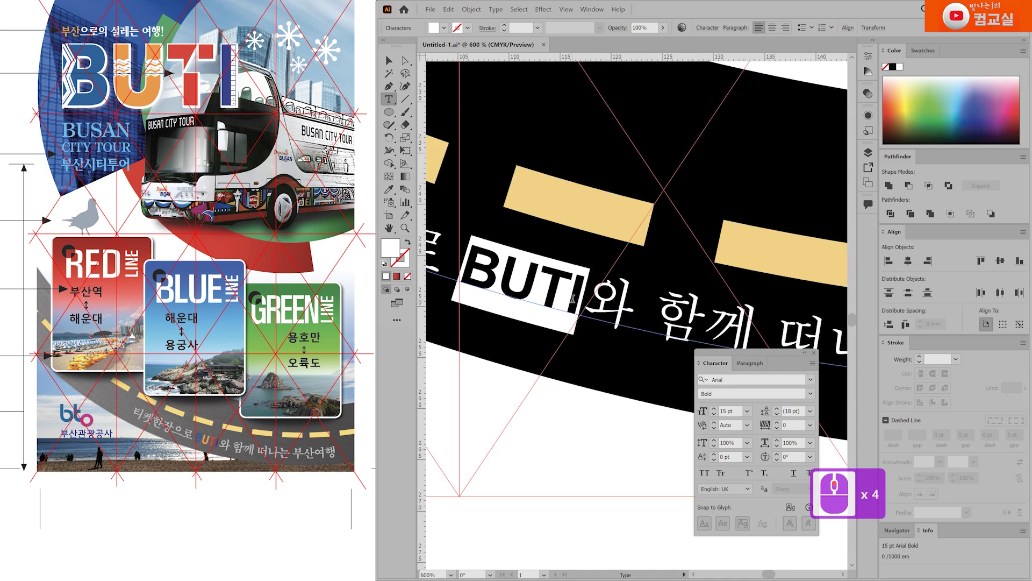
pyautogui.doubleClick(731, 443)
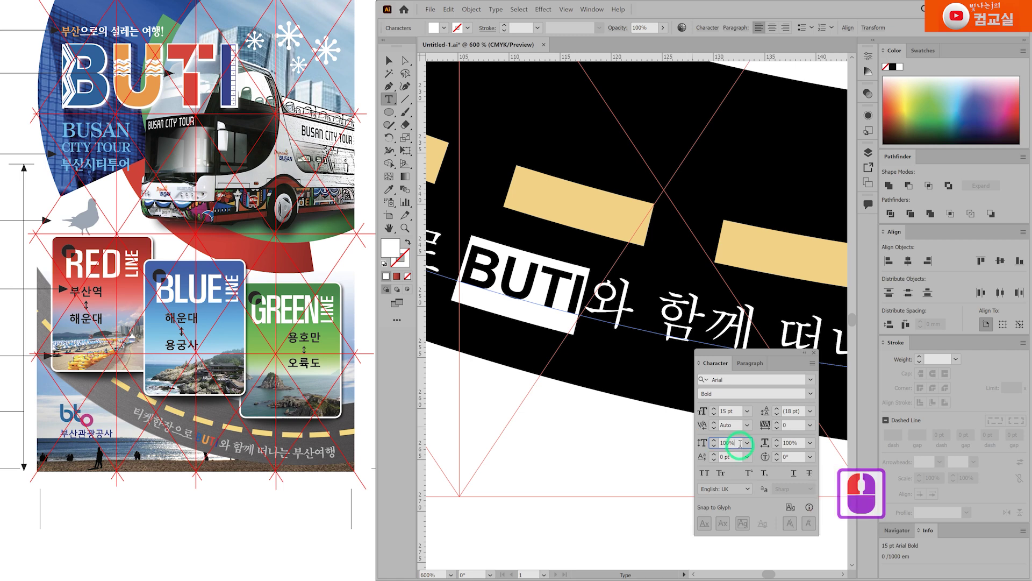
pyautogui.write('0')
pyautogui.press('Return')
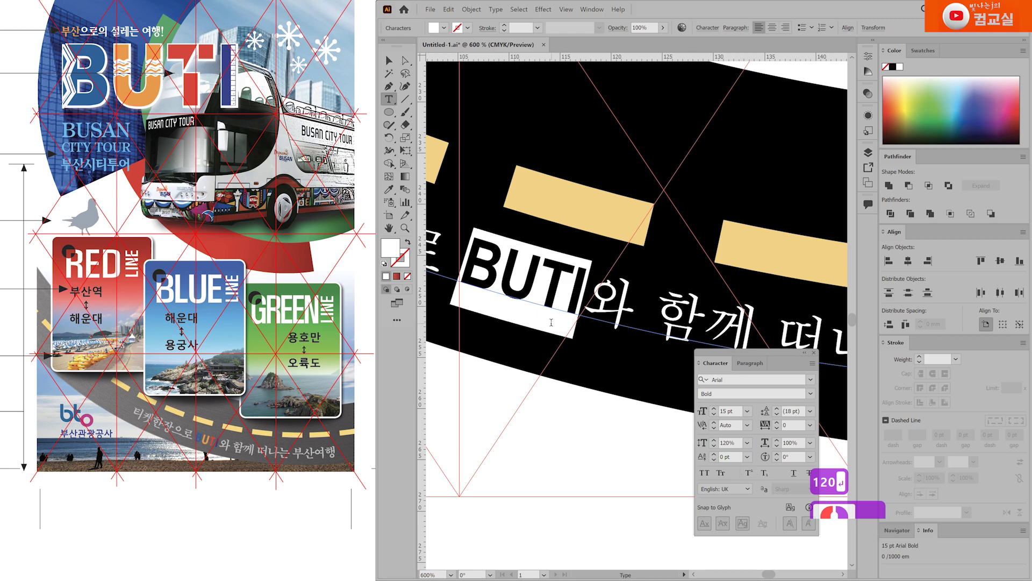
# Select the entire slogan text and set its fill colour to K30 grey
pyautogui.scroll(-3, 564, 292)
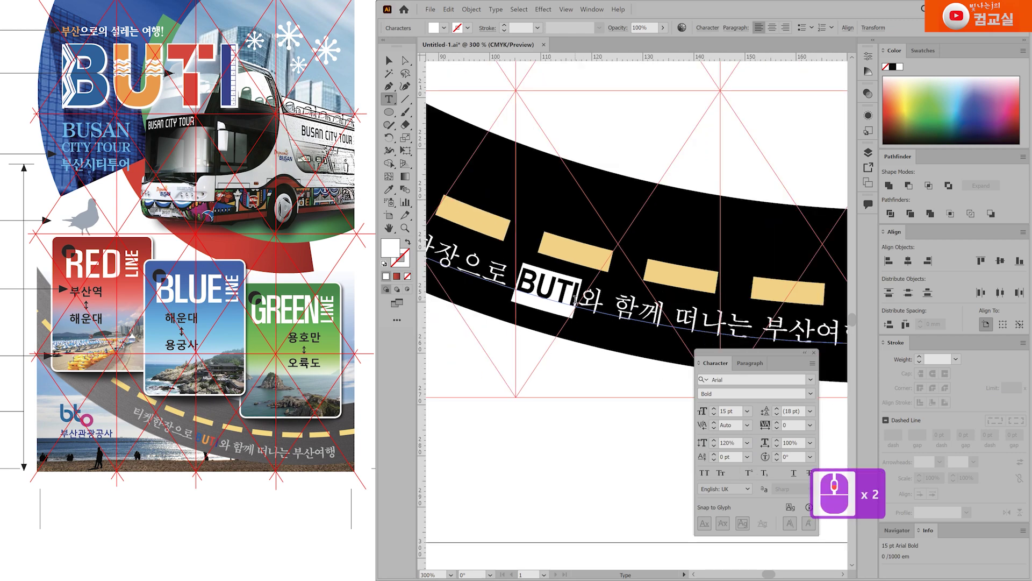
pyautogui.press('Escape')
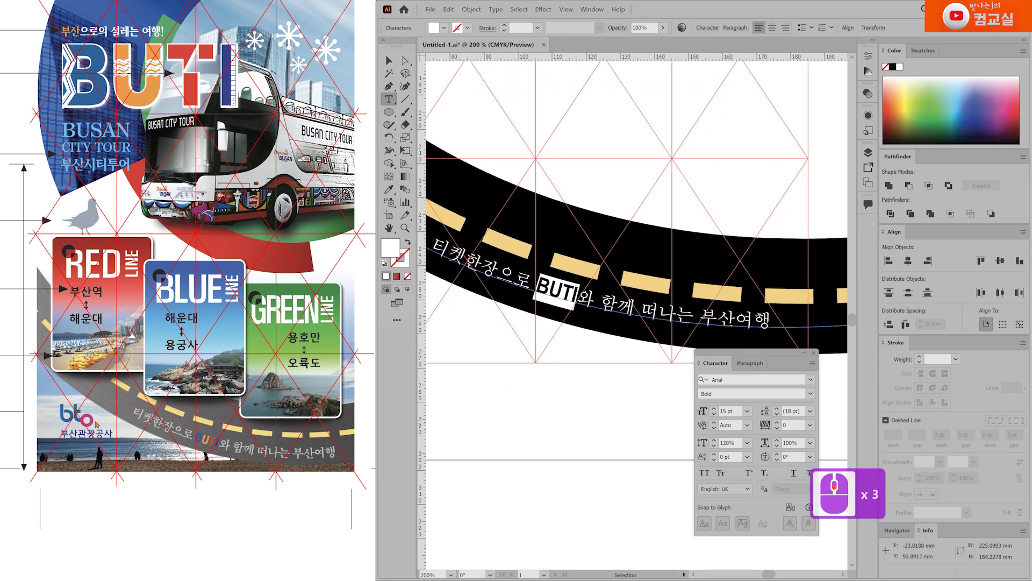
pyautogui.click(260, 385)
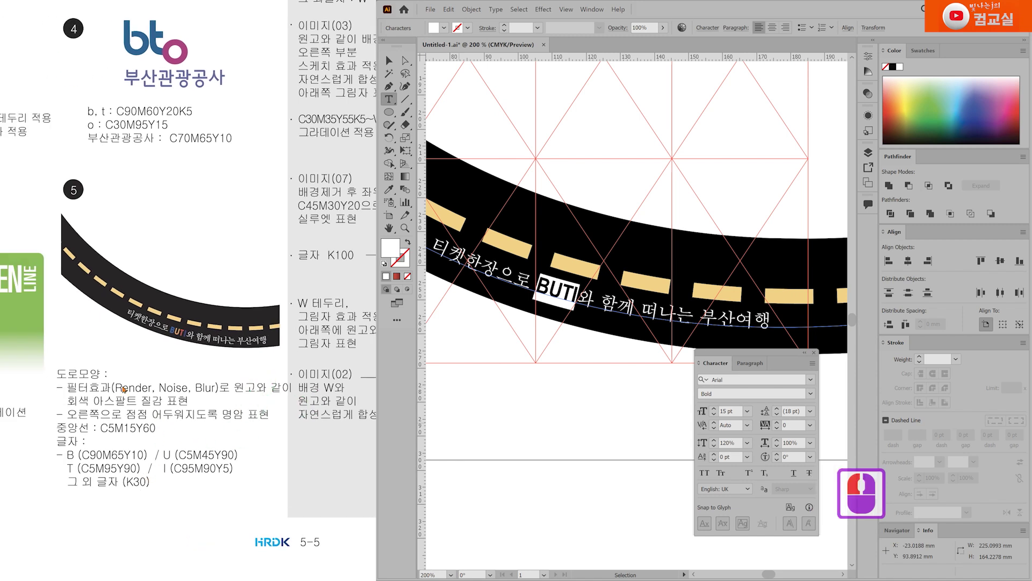
pyautogui.click(446, 250)
pyautogui.hotkey('ctrl', 'a')
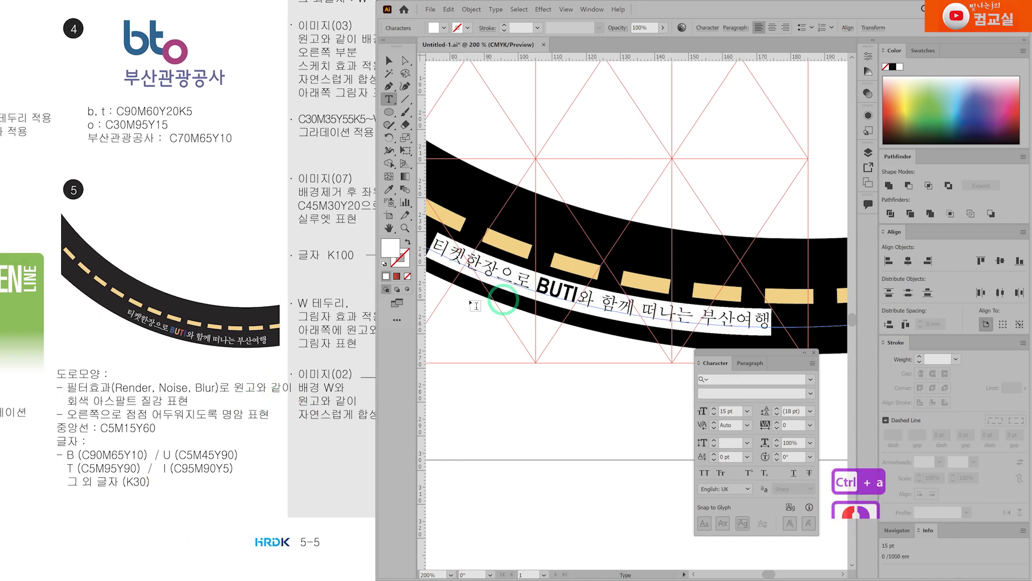
pyautogui.doubleClick(396, 251)
pyautogui.click(702, 451)
pyautogui.write('30')
pyautogui.press('Return')
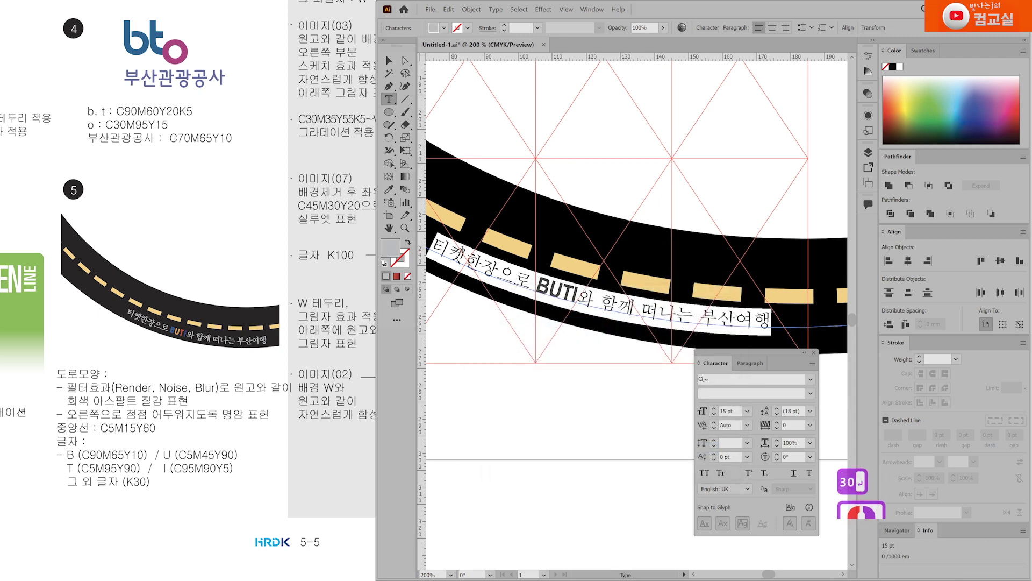
# Apply the slogan's grey fill colour to its stroke as well and set the stroke weight to 0.4 pt
pyautogui.scroll(1, 454, 266)
pyautogui.moveTo(390, 253); pyautogui.dragTo(406, 255)
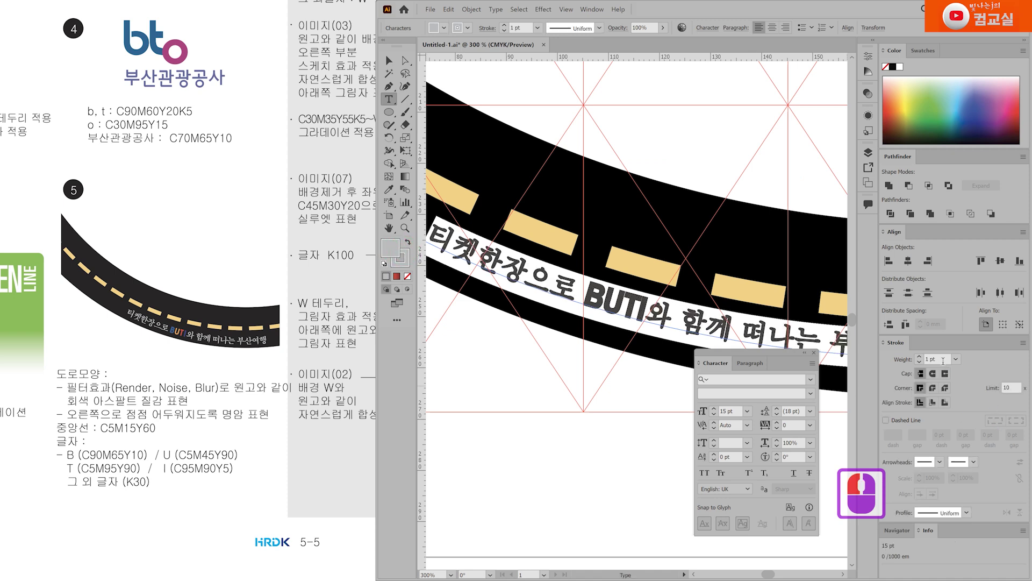
pyautogui.click(942, 359)
pyautogui.write('0.4')
pyautogui.press('Return')
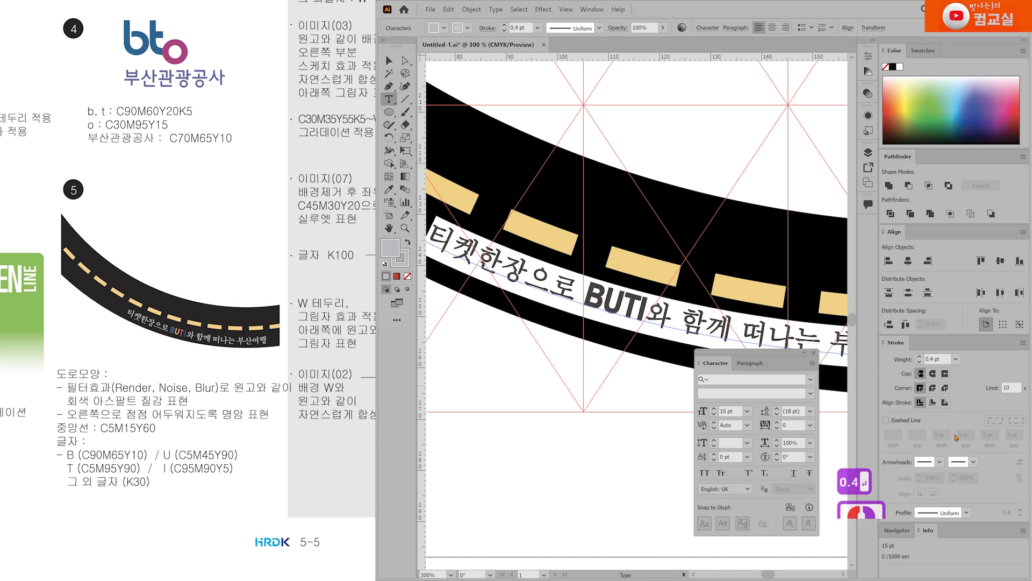
pyautogui.press('Escape')
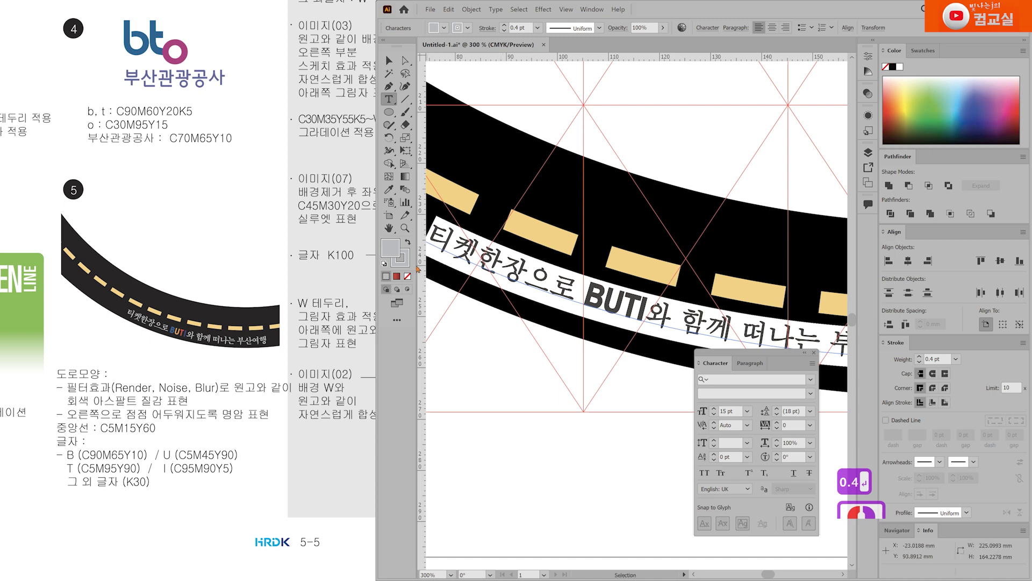
# Select only the word BUTI in the slogan and remove its stroke
pyautogui.click(407, 265)
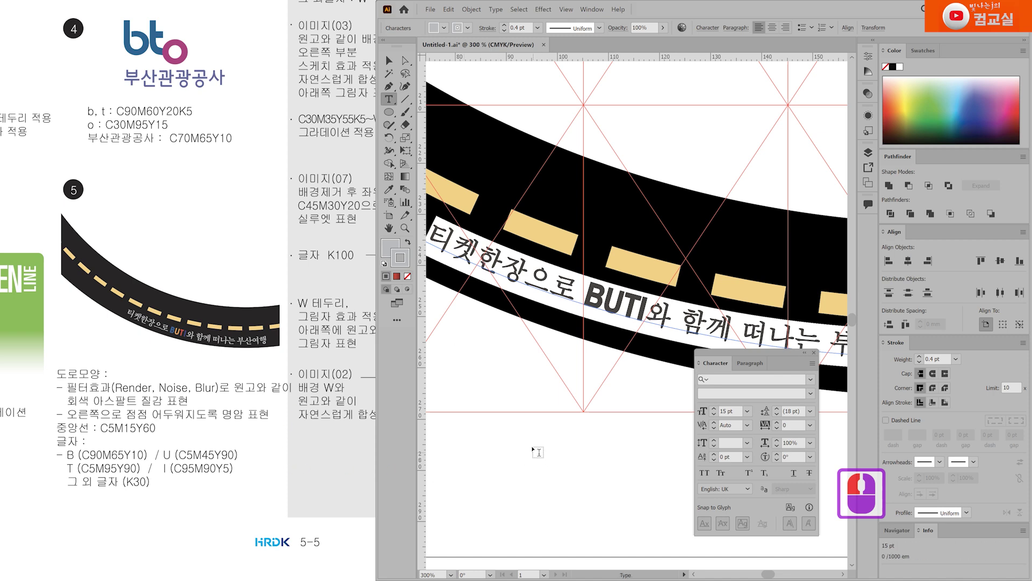
pyautogui.click(592, 297)
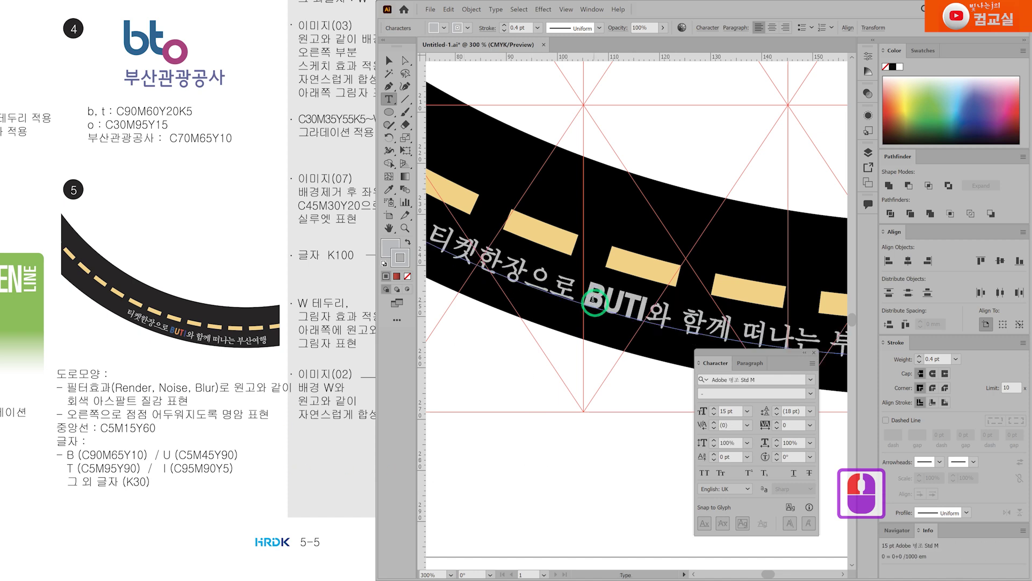
pyautogui.moveTo(585, 295); pyautogui.dragTo(643, 302)
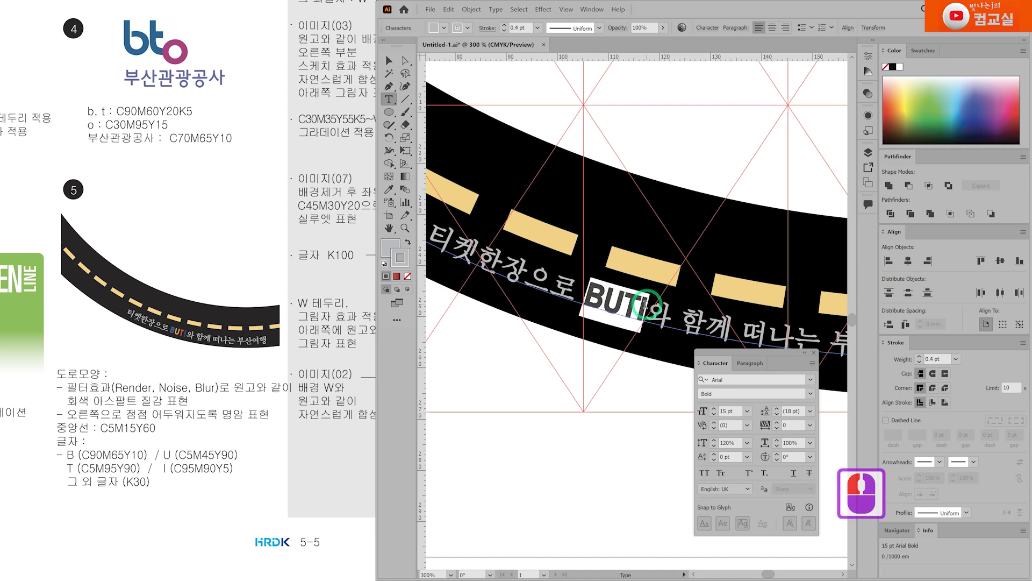
pyautogui.click(407, 276)
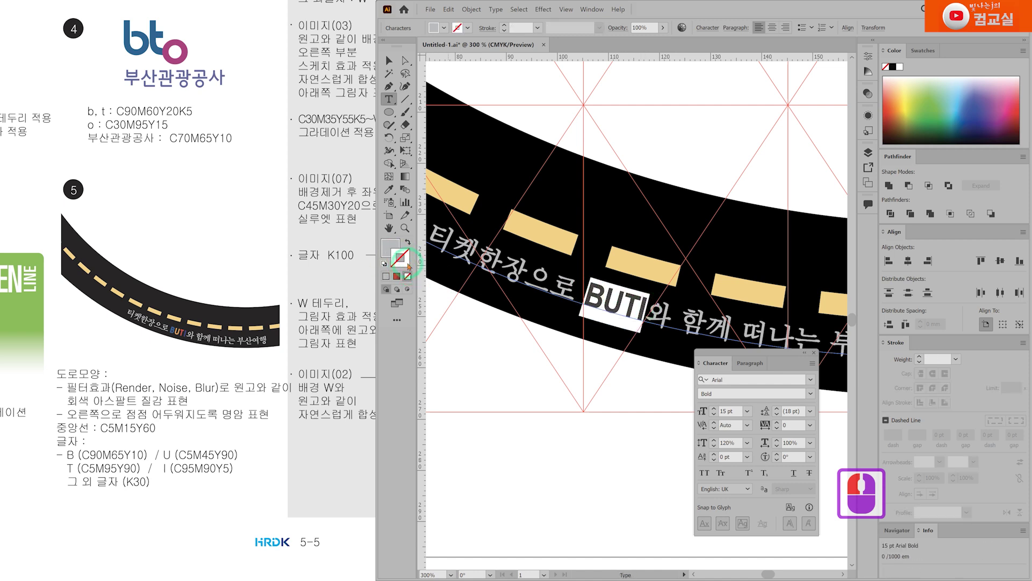
pyautogui.click(392, 248)
# Select the letter B of BUTI and set its fill to C90 M65 Y10 K0
pyautogui.click(618, 301)
pyautogui.moveTo(586, 295); pyautogui.dragTo(607, 295)
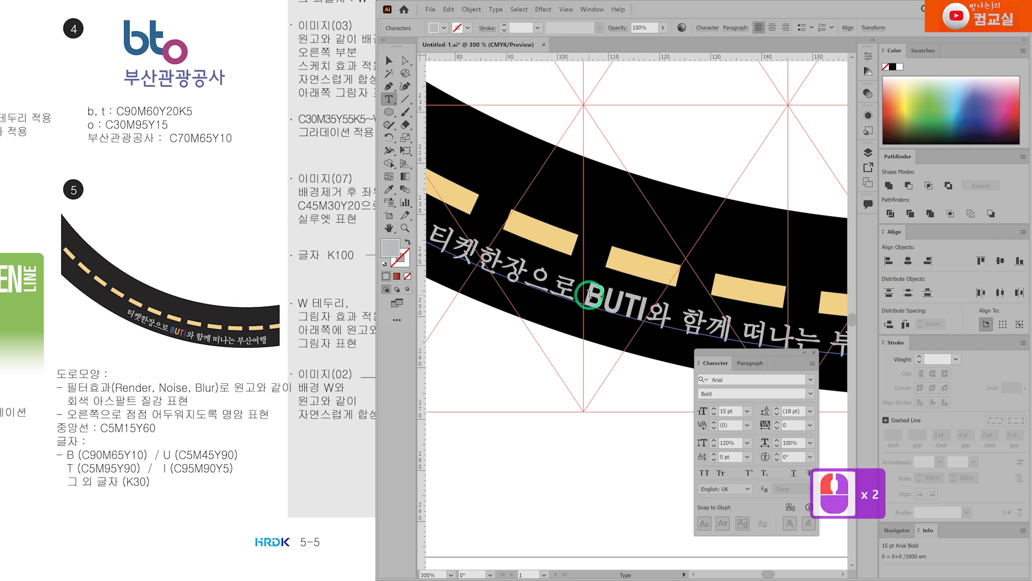
pyautogui.doubleClick(391, 248)
pyautogui.click(706, 410)
pyautogui.write('90')
pyautogui.press('Tab')
pyautogui.write('65')
pyautogui.press('Tab')
pyautogui.write('140')
pyautogui.press('BackSpace')
pyautogui.press('BackSpace')
pyautogui.write('0')
pyautogui.press('Tab')
pyautogui.write('0')
pyautogui.press('Return')
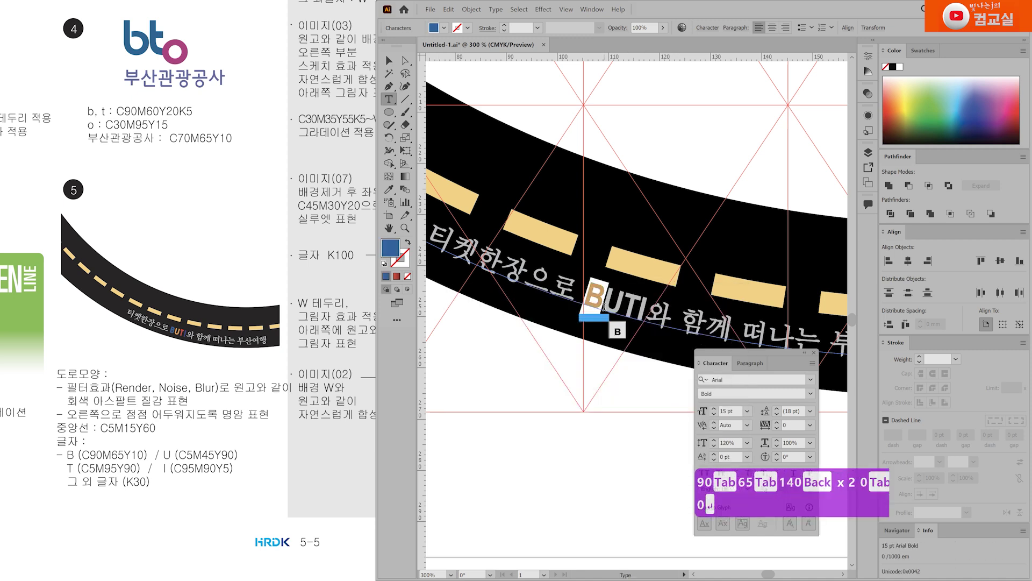
# Select the letter U of BUTI and set its fill to C5 M45 Y90 K0
pyautogui.moveTo(608, 304); pyautogui.dragTo(615, 307)
pyautogui.doubleClick(391, 248)
pyautogui.click(706, 409)
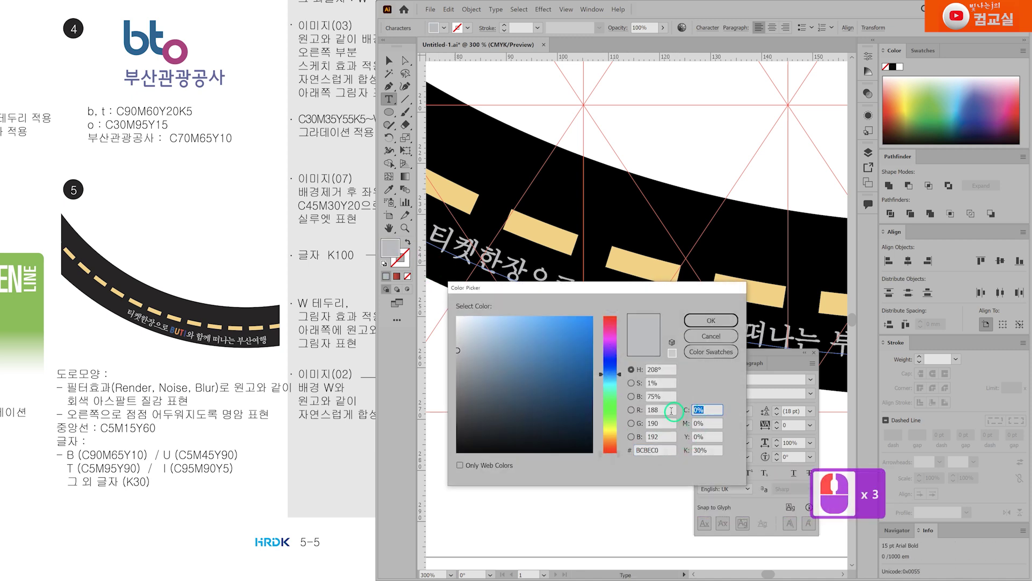
pyautogui.write('5')
pyautogui.press('Tab')
pyautogui.write('45')
pyautogui.press('Tab')
pyautogui.write('90')
pyautogui.press('Tab')
pyautogui.write('0')
pyautogui.press('Return')
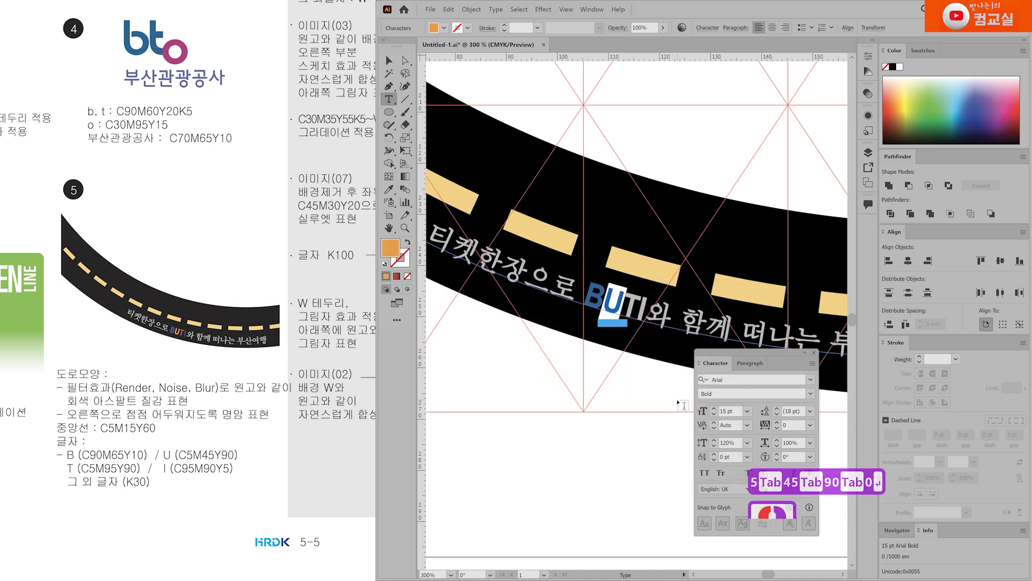
# Select the letter T of BUTI and set its fill to C5 M95 Y90 K0
pyautogui.doubleClick(632, 306)
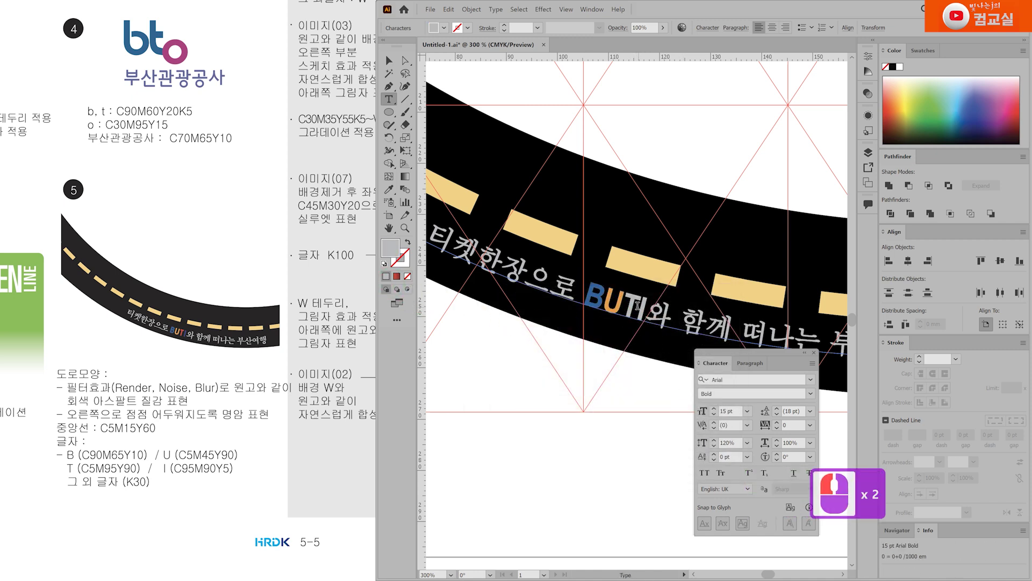
pyautogui.doubleClick(390, 249)
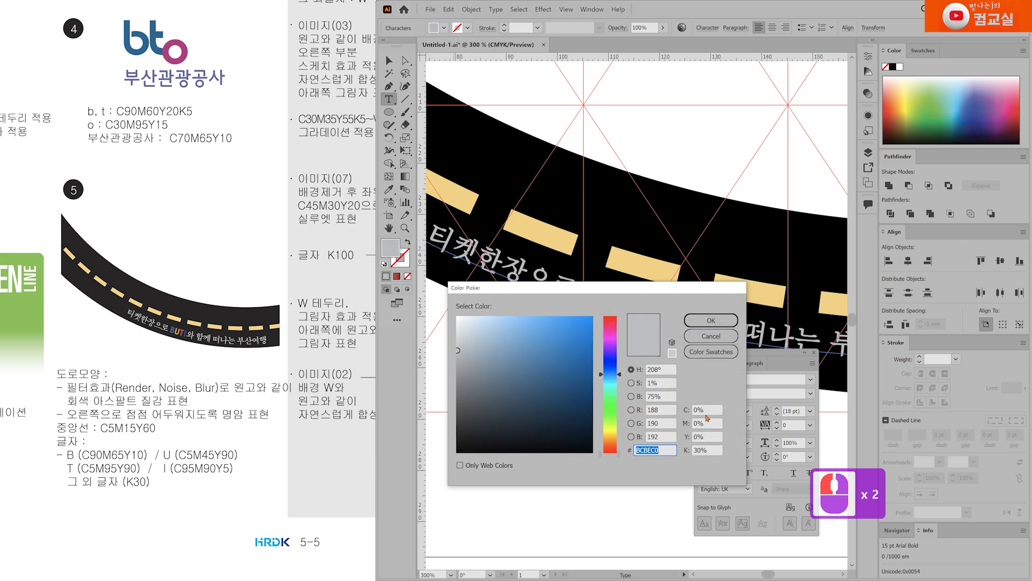
pyautogui.click(751, 387)
pyautogui.write('5')
pyautogui.press('Tab')
pyautogui.write('95')
pyautogui.press('Tab')
pyautogui.write('90')
pyautogui.press('Tab')
pyautogui.write('0')
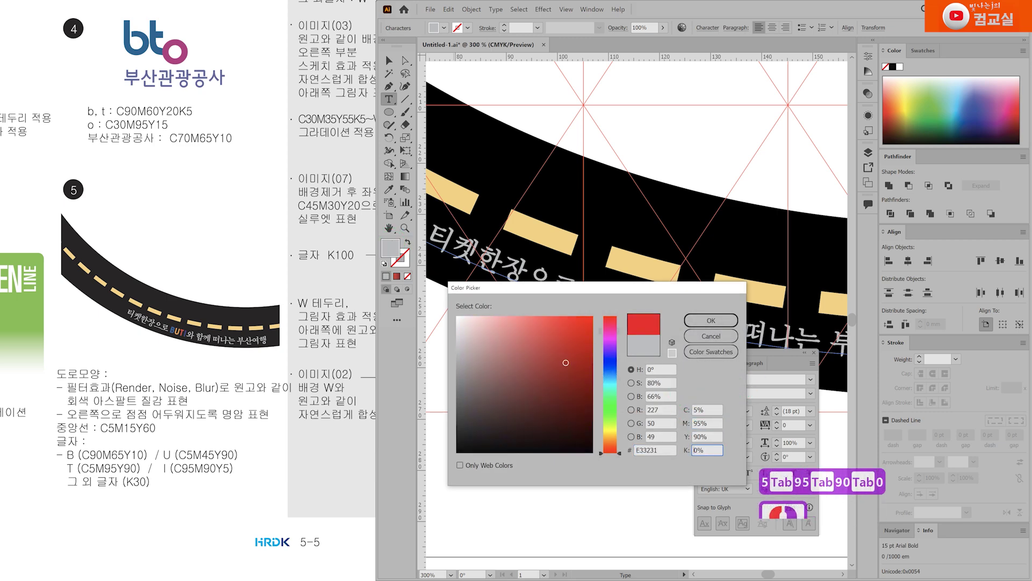
pyautogui.press('Return')
# Select the letter I of BUTI and set its fill to C95 M90 Y5 K0
pyautogui.doubleClick(647, 311)
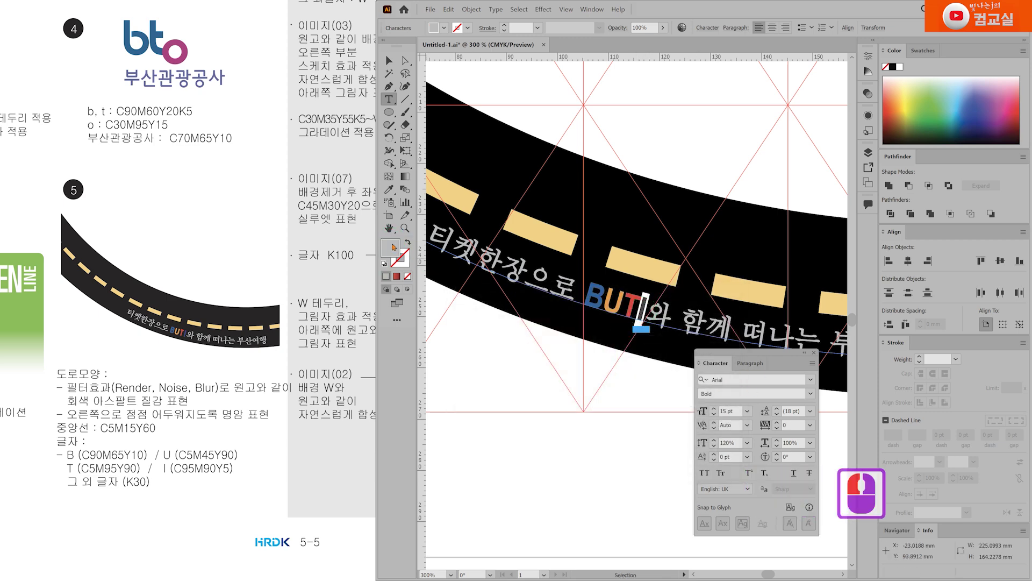
pyautogui.doubleClick(391, 248)
pyautogui.doubleClick(704, 410)
pyautogui.write('95')
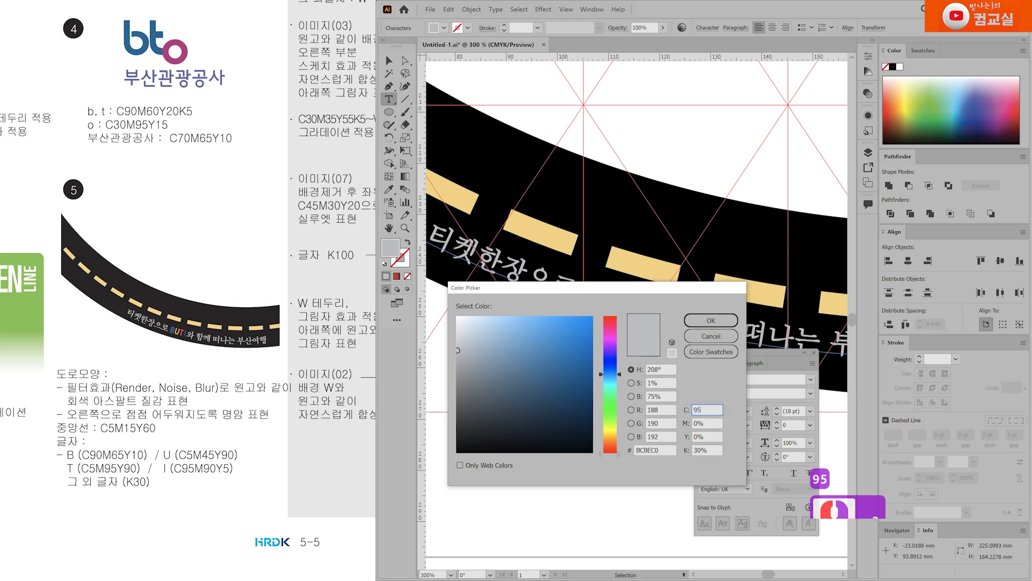
pyautogui.press('Tab')
pyautogui.write('905')
pyautogui.press('Tab')
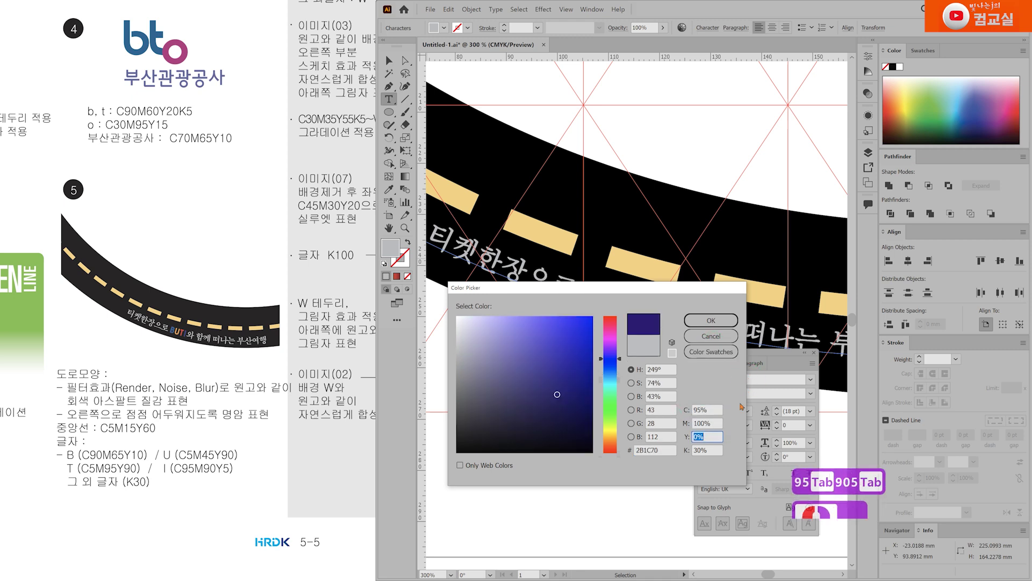
pyautogui.doubleClick(715, 423)
pyautogui.write('90')
pyautogui.press('Tab')
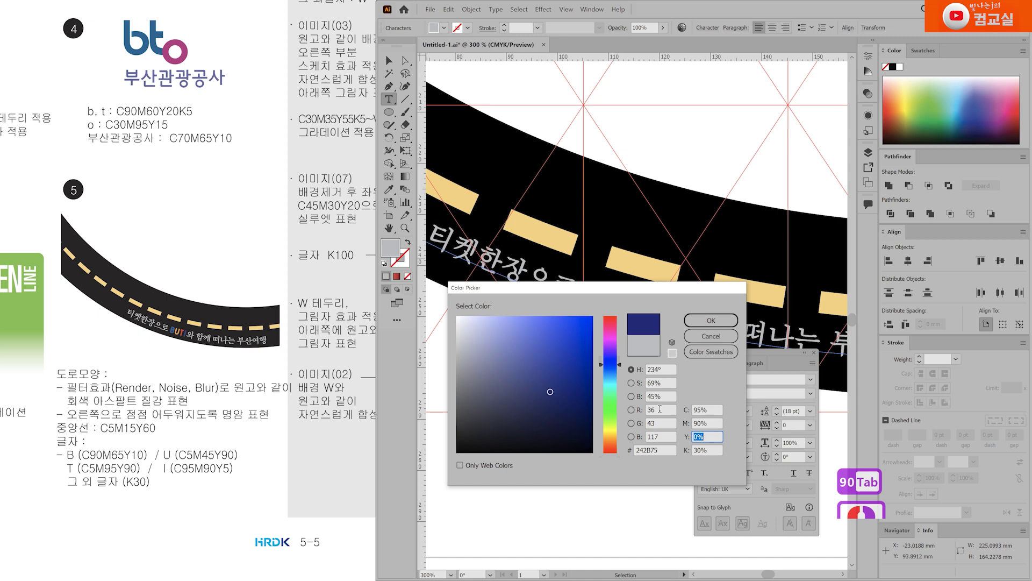
pyautogui.write('5')
pyautogui.press('Tab')
pyautogui.write('0')
pyautogui.press('Return')
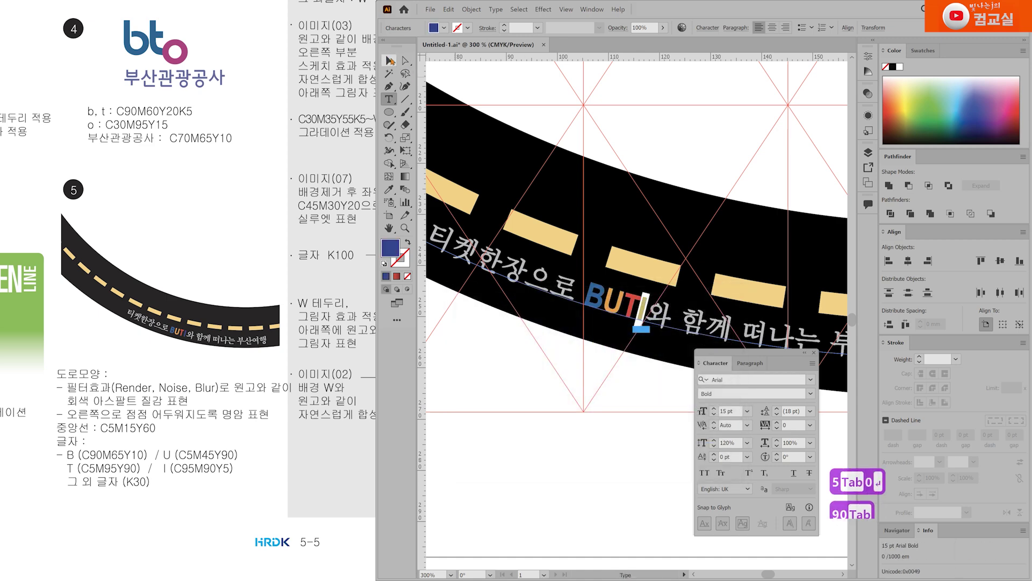
# Deselect the slogan text and close the floating character settings
pyautogui.click(438, 307)
pyautogui.scroll(-2, 611, 325)
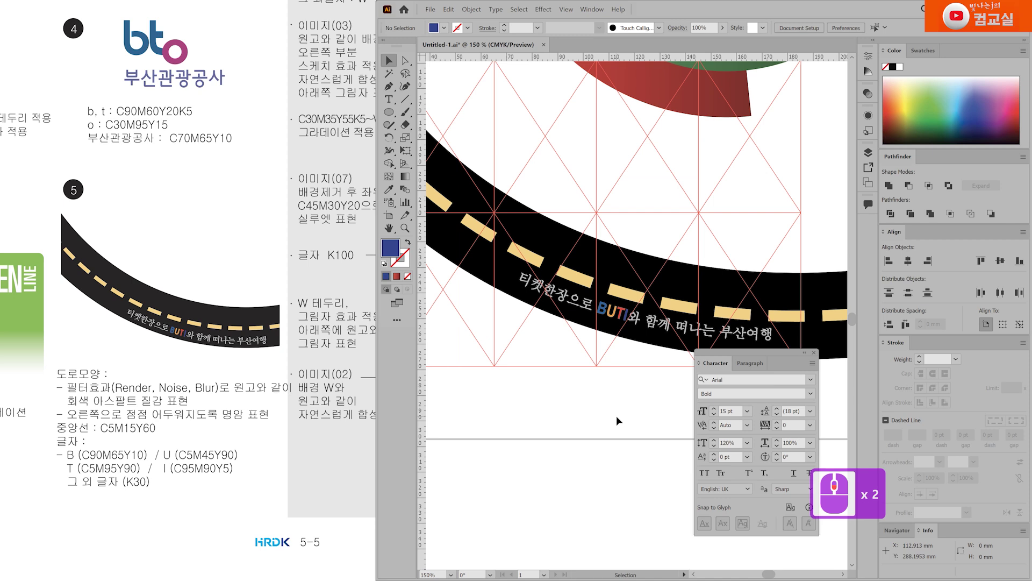
pyautogui.click(815, 352)
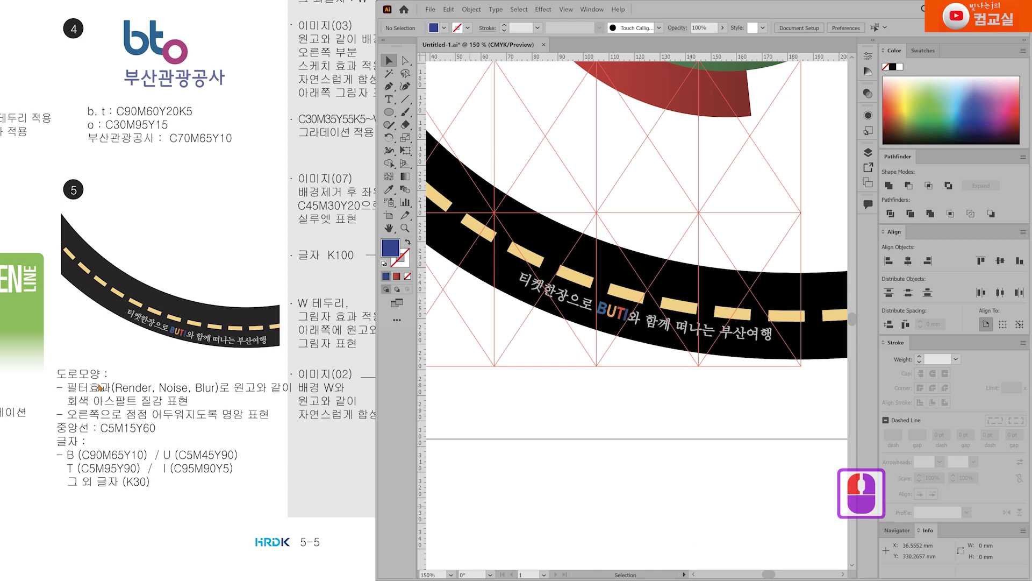
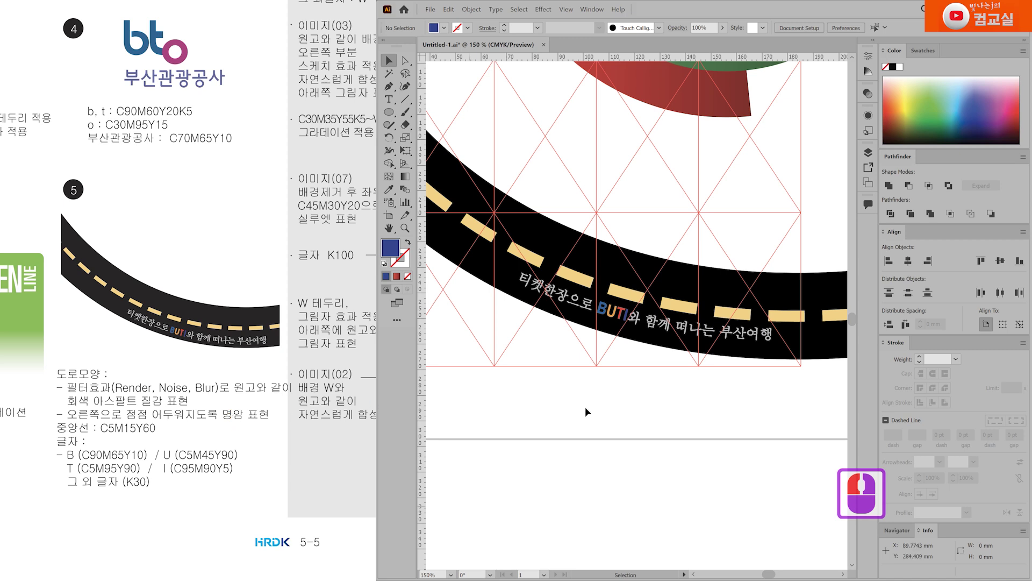
# Move the yellow dashed centre line and the slogan together off the black road into the empty area below it
pyautogui.click(612, 292)
pyautogui.keyDown('shift'); pyautogui.click(624, 316); pyautogui.keyUp('shift')
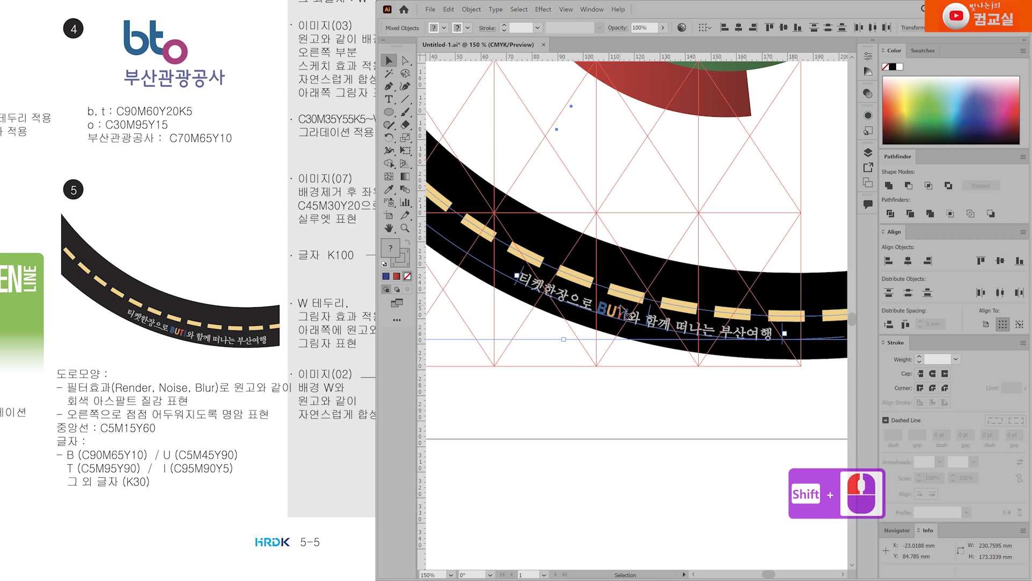
pyautogui.moveTo(617, 294); pyautogui.dragTo(569, 491)
# Copy the separated dashed centre line and slogan for use in Photoshop
pyautogui.click(834, 383)
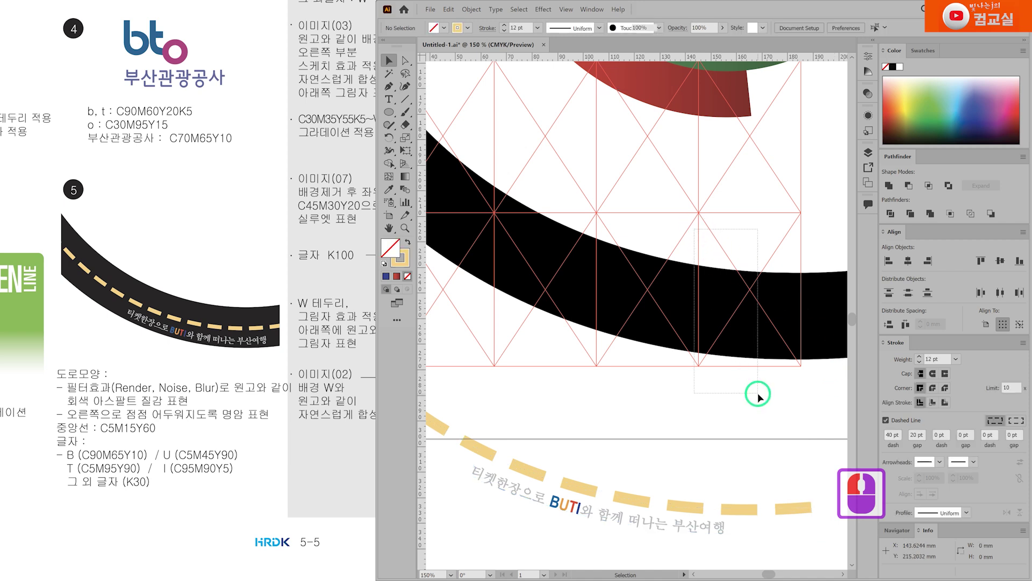
pyautogui.doubleClick(646, 379)
pyautogui.click(673, 232)
pyautogui.click(664, 307)
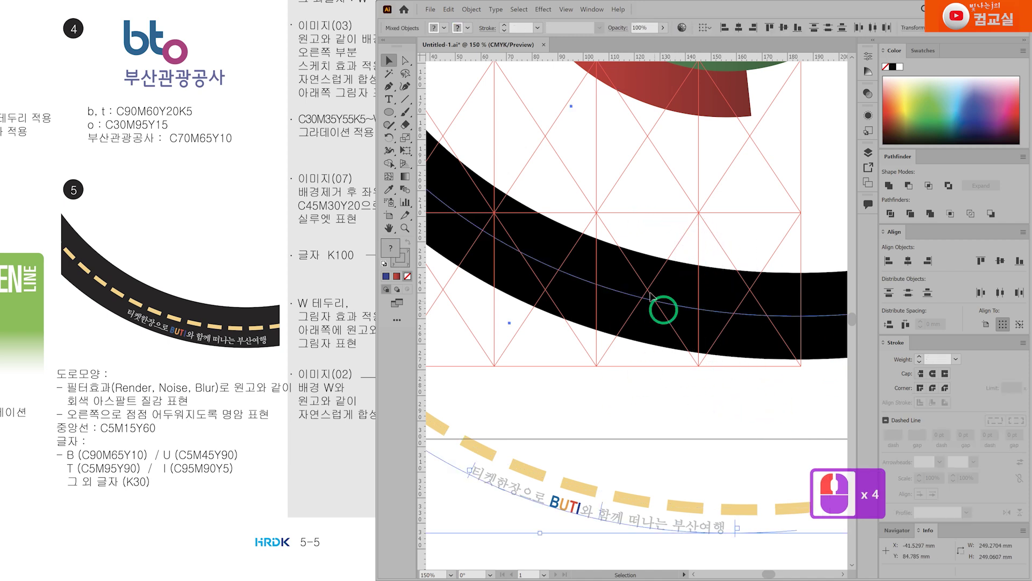
pyautogui.scroll(-1, 702, 378)
pyautogui.moveTo(705, 510); pyautogui.dragTo(694, 433)
pyautogui.hotkey('ctrl', 'c')
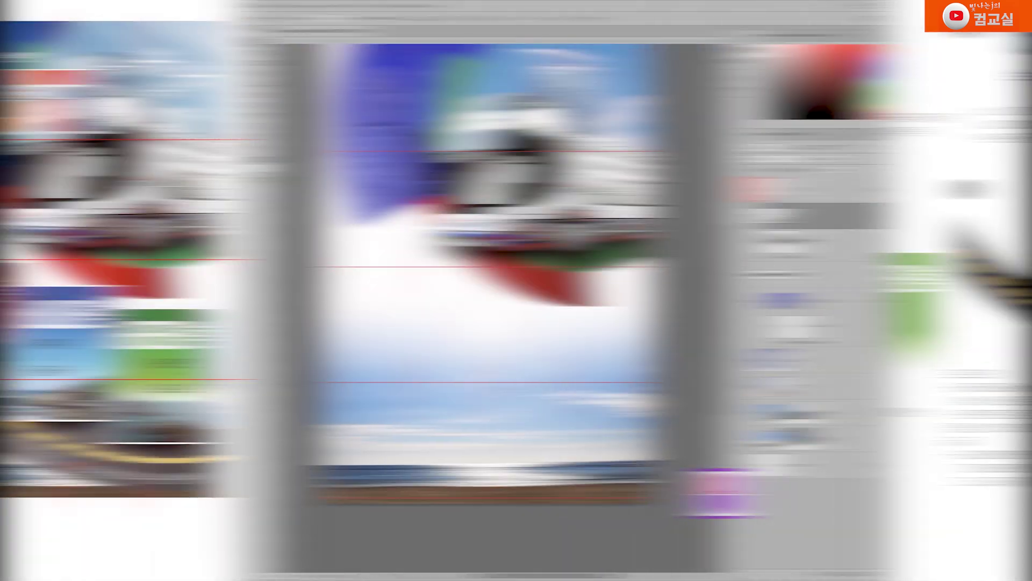
# In Photoshop, paste the dashed line and slogan into the poster as a smart object and rename its layer 오브5
pyautogui.hotkey('ctrl', 'v')
pyautogui.press('Return')
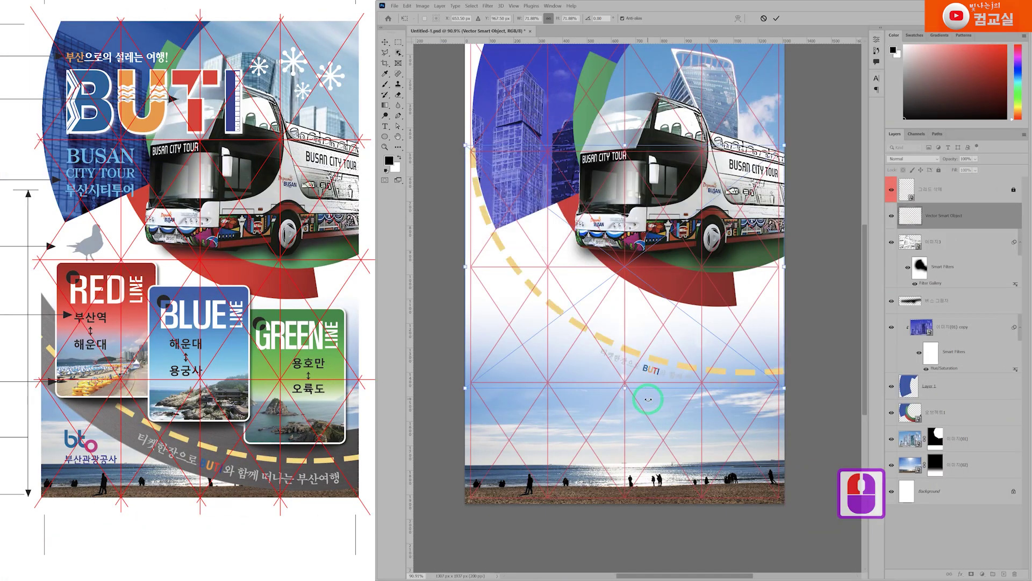
pyautogui.doubleClick(941, 215)
pyautogui.write('오브5')
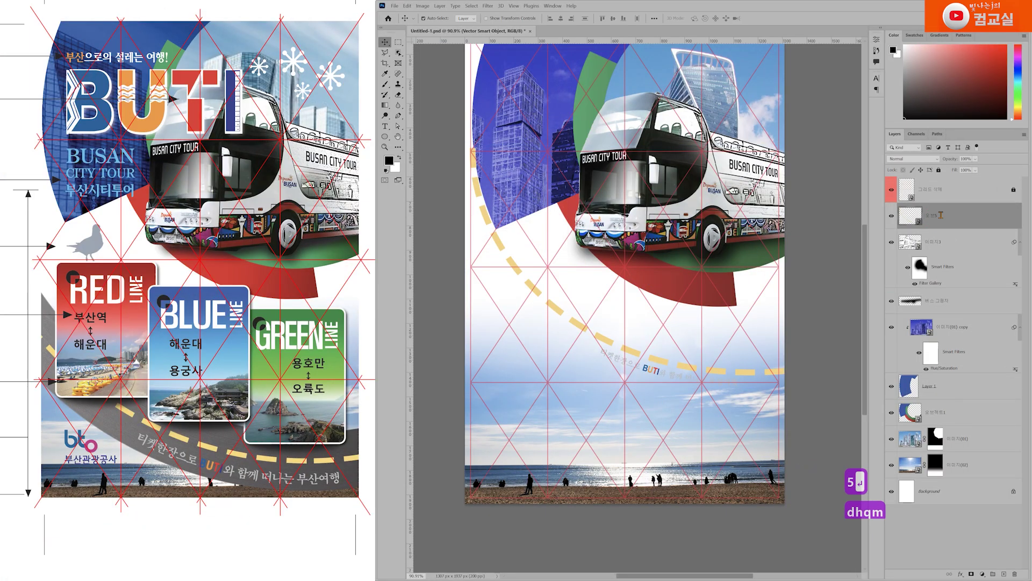
pyautogui.press('Return')
# Paste the black road into the poster, rename its layer 도로모양 and place it beneath the dashed line and slogan layer
pyautogui.hotkey('ctrl', 'v')
pyautogui.press('Return')
pyautogui.doubleClick(940, 218)
pyautogui.write('도로모양')
pyautogui.press('Return')
pyautogui.moveTo(941, 220); pyautogui.dragTo(957, 256)
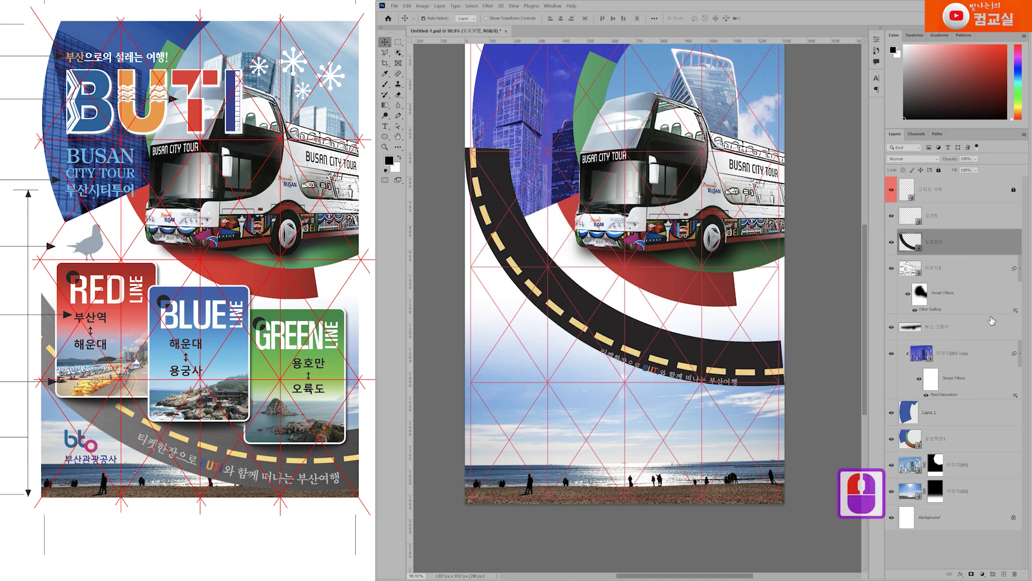
# Scale the road together with its dashed line and slogan to about 136% and position them across the poster's lower part
pyautogui.keyDown('shift'); pyautogui.click(963, 216); pyautogui.keyUp('shift')
pyautogui.moveTo(741, 359); pyautogui.dragTo(752, 452)
pyautogui.hotkey('ctrl', 't')
pyautogui.moveTo(469, 235); pyautogui.dragTo(421, 221)
pyautogui.moveTo(750, 456); pyautogui.dragTo(789, 480)
pyautogui.moveTo(465, 218); pyautogui.dragTo(446, 217)
pyautogui.moveTo(620, 436); pyautogui.dragTo(618, 433)
pyautogui.click(486, 231)
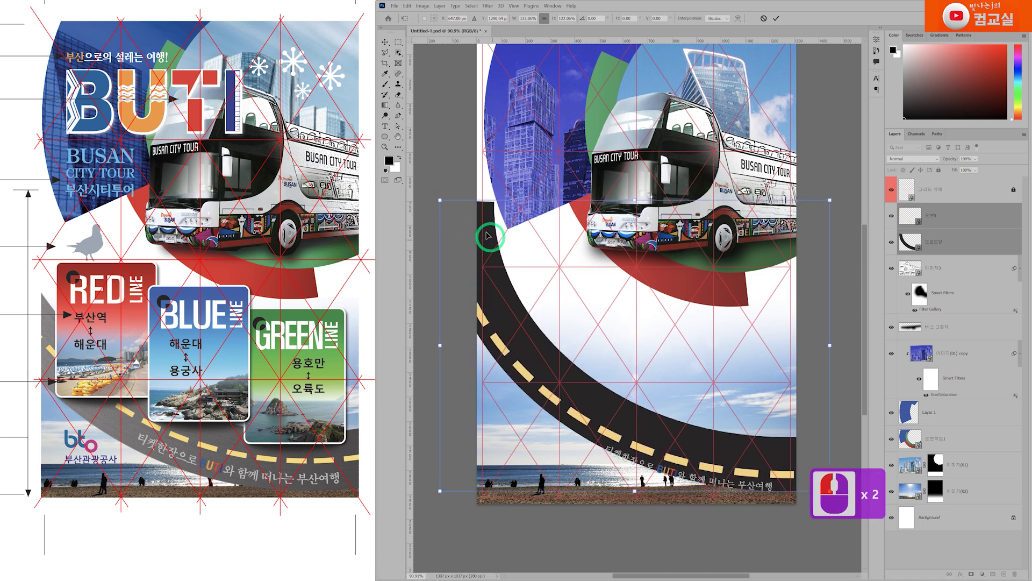
pyautogui.moveTo(438, 201); pyautogui.dragTo(430, 194)
pyautogui.scroll(-2, 570, 264)
pyautogui.moveTo(457, 324); pyautogui.dragTo(435, 326)
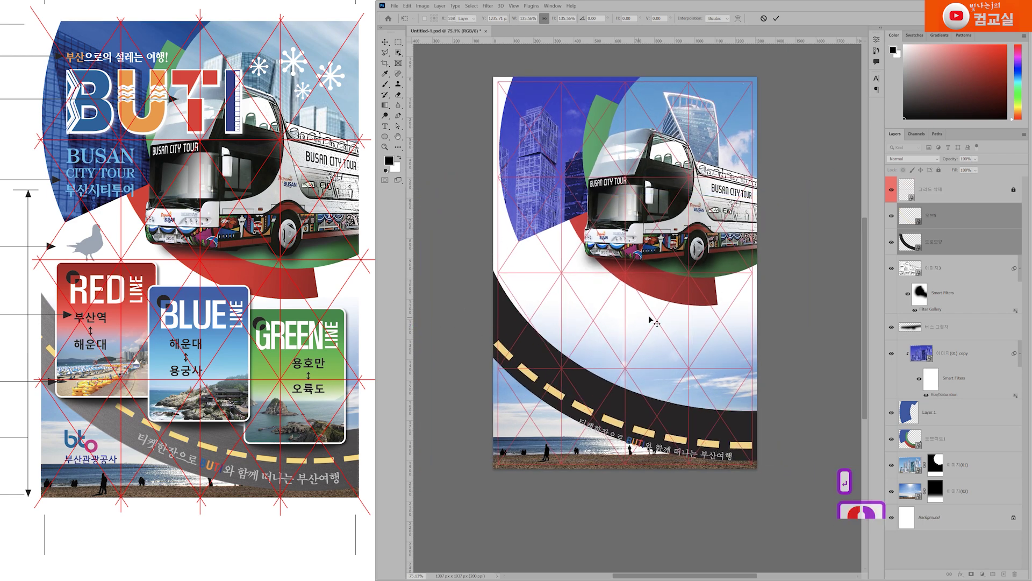
pyautogui.press('Return')
# Shift the dashed line and slogan up slightly so they sit inside the black road band
pyautogui.scroll(1, 584, 346)
pyautogui.click(957, 216)
pyautogui.click(945, 245)
pyautogui.hotkey('ctrl', 't')
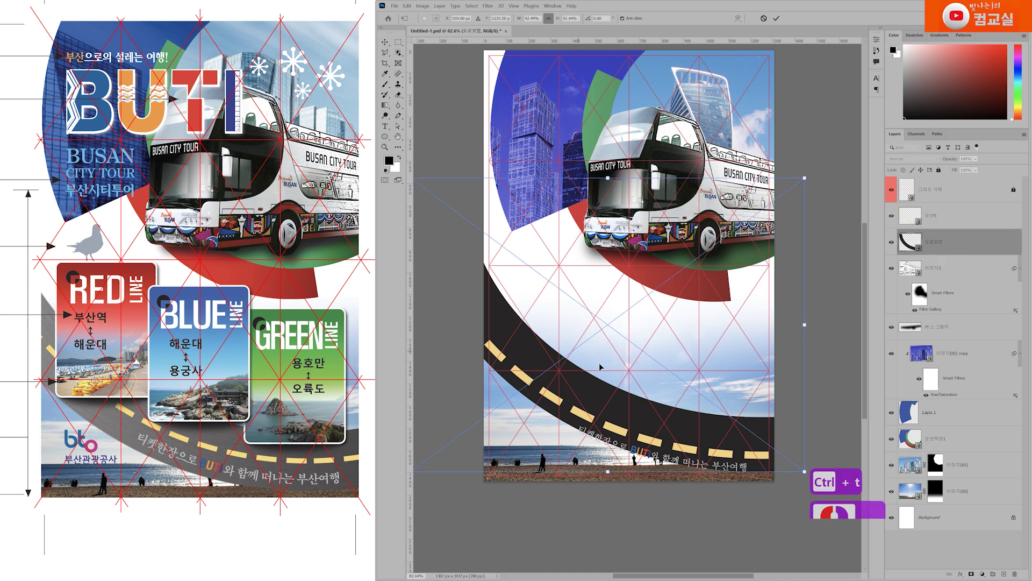
pyautogui.press('Escape')
pyautogui.moveTo(728, 458); pyautogui.dragTo(734, 447)
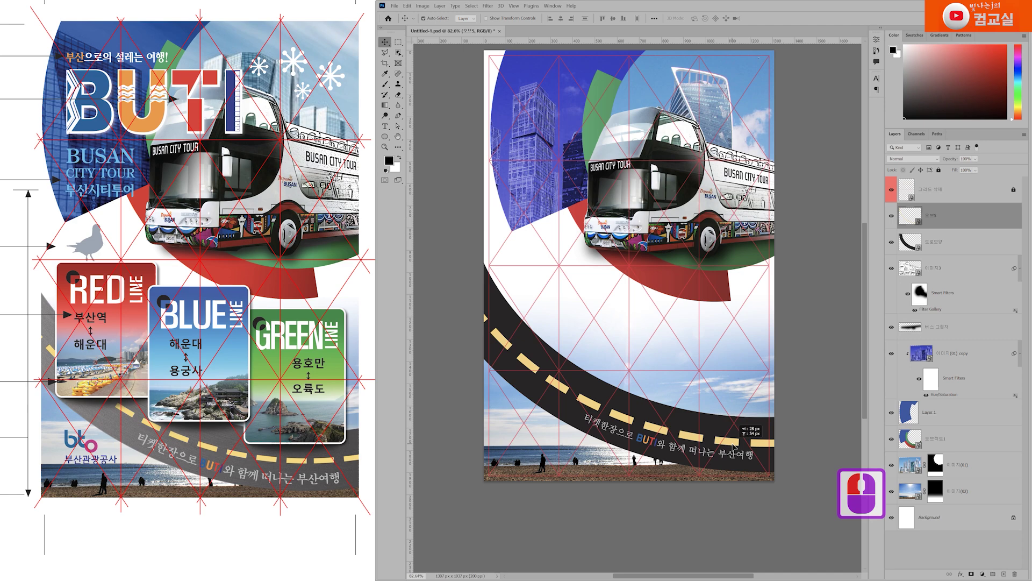
# Enlarge the black road slightly, to about 94% scale, so it frames the dashed line and slogan
pyautogui.click(960, 240)
pyautogui.hotkey('ctrl', 't')
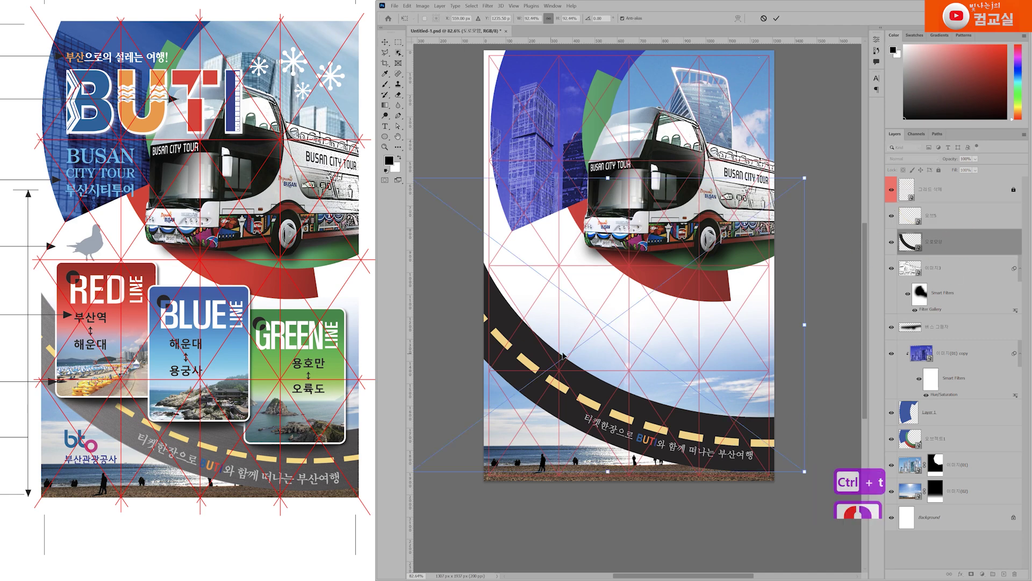
pyautogui.scroll(-2, 552, 357)
pyautogui.moveTo(421, 317); pyautogui.dragTo(414, 314)
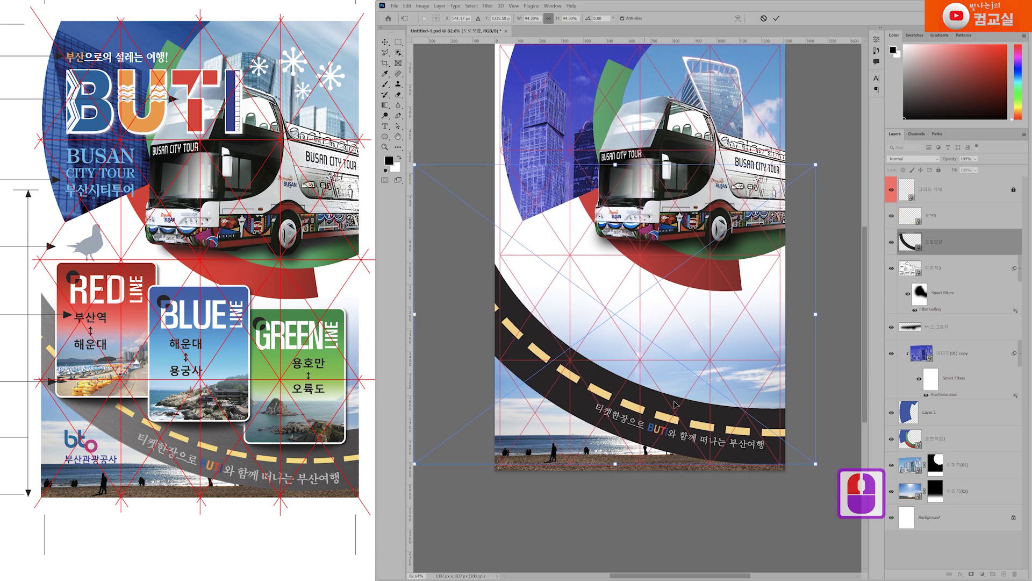
pyautogui.scroll(1, 680, 406)
# Nudge the dashed line and slogan to fit evenly within the enlarged road
pyautogui.click(958, 216)
pyautogui.hotkey('ctrl', 't')
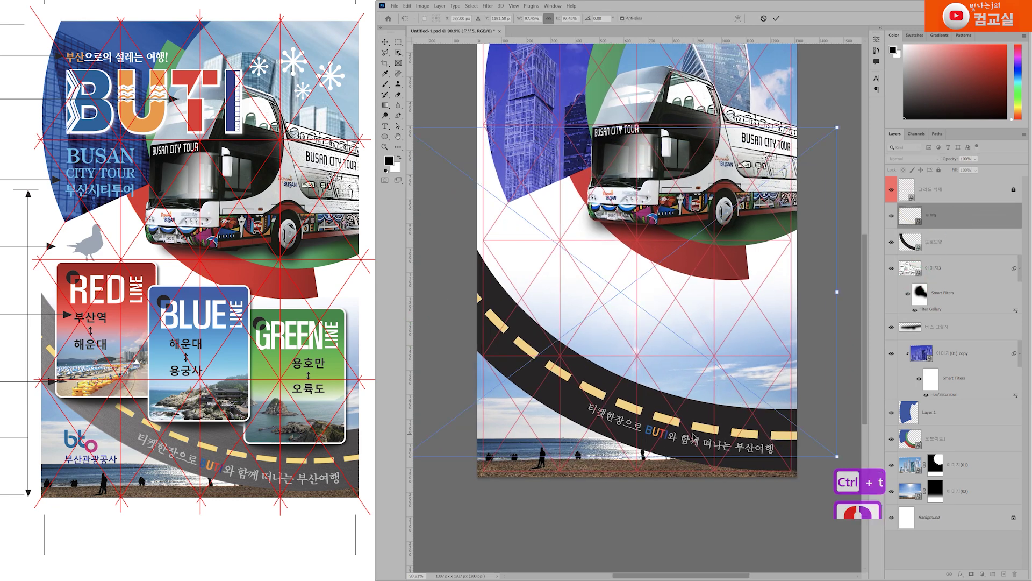
pyautogui.scroll(1, 696, 440)
pyautogui.moveTo(764, 440); pyautogui.dragTo(764, 446)
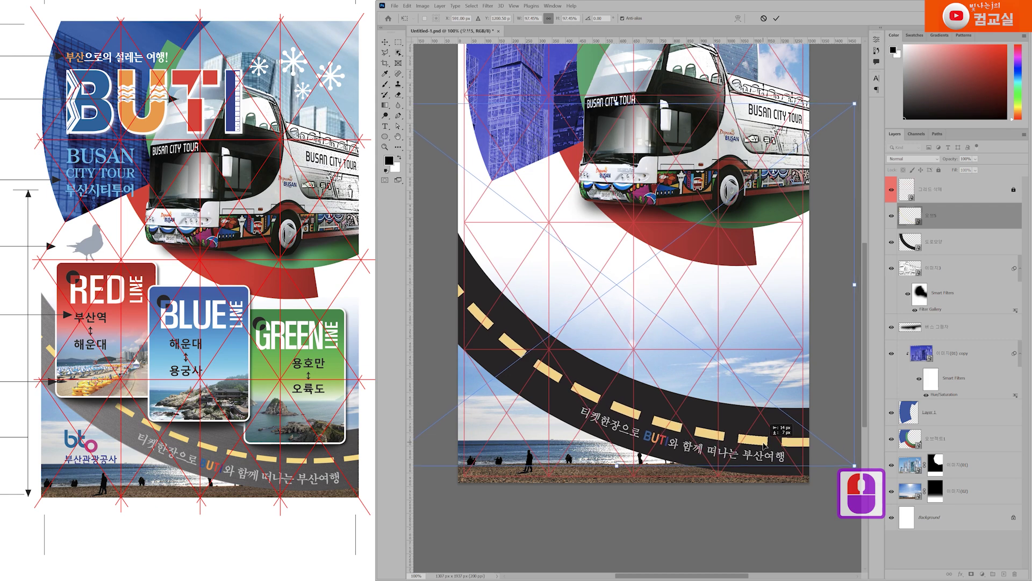
pyautogui.scroll(-1, 763, 445)
pyautogui.press('Return')
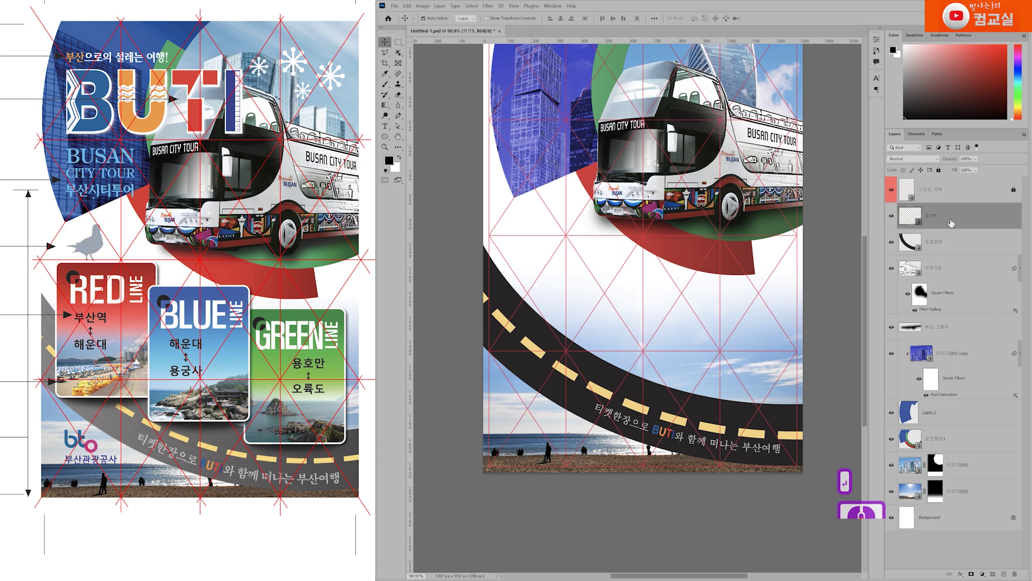
# Check the brief's road texture instructions, add a new layer above 도로모양 and name it 아스팔트 질감 표현
pyautogui.click(943, 242)
pyautogui.click(668, 462)
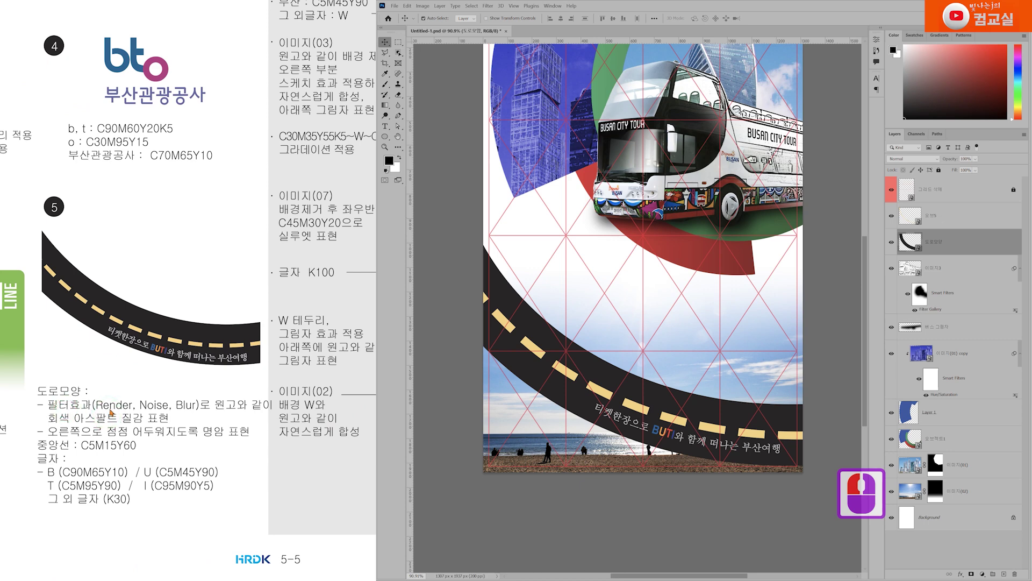
pyautogui.click(189, 404)
pyautogui.click(160, 420)
pyautogui.doubleClick(959, 242)
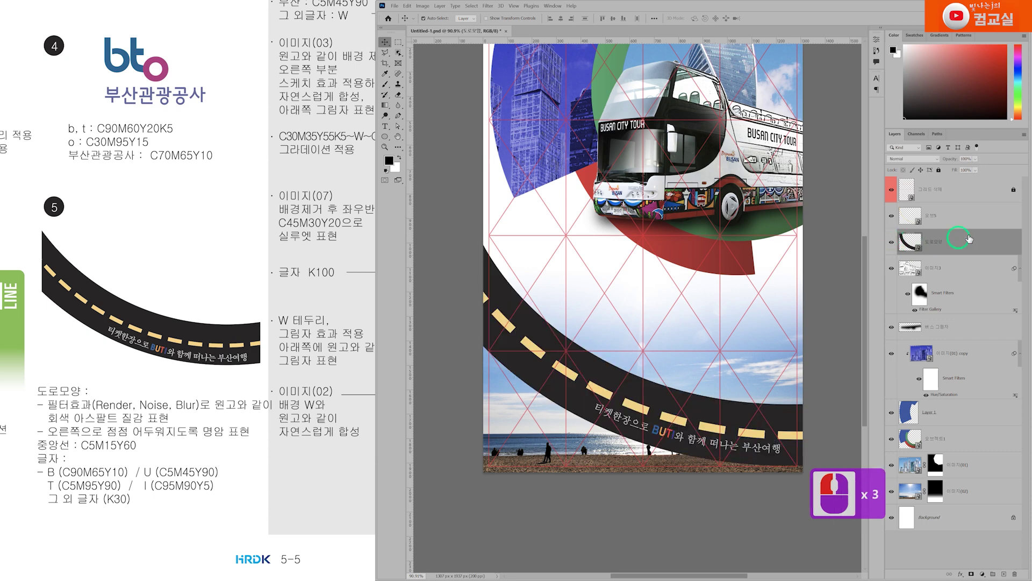
pyautogui.click(949, 517)
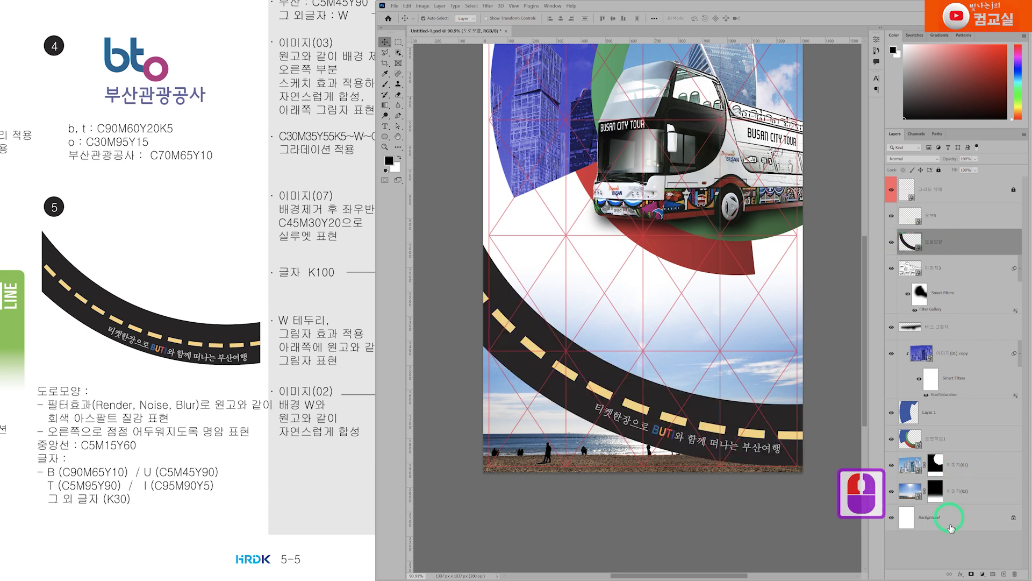
pyautogui.click(1003, 574)
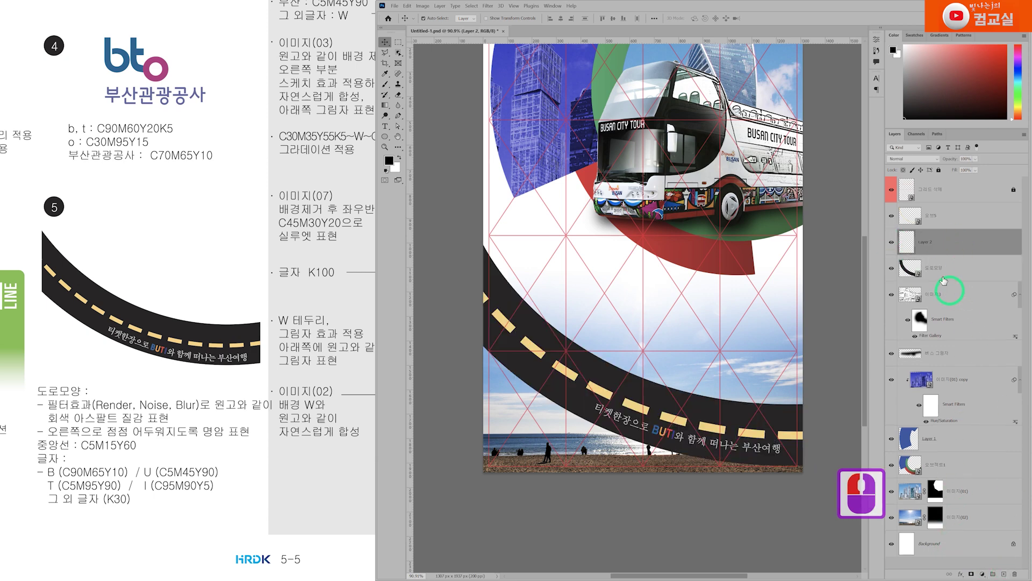
pyautogui.tripleClick(931, 243)
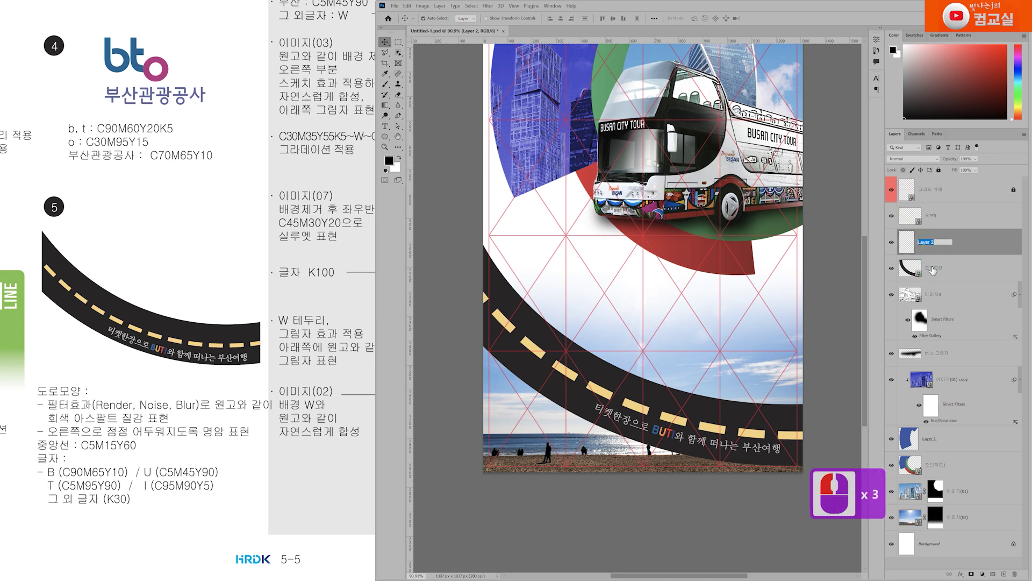
pyautogui.write('아스팔트 질감')
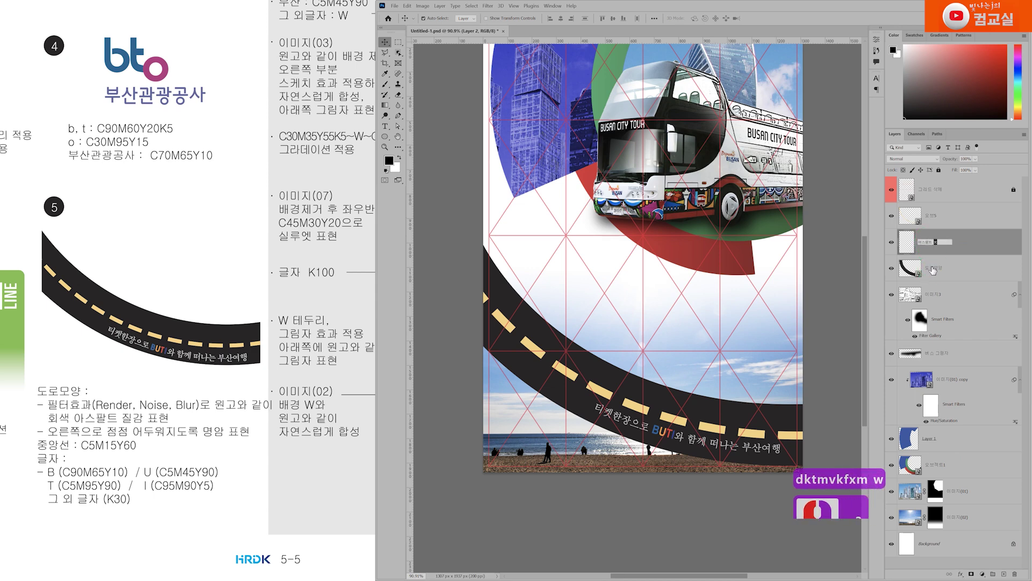
pyautogui.write('ㅛ')
pyautogui.press('BackSpace')
pyautogui.write('ㅍㅛㅎㅕ')
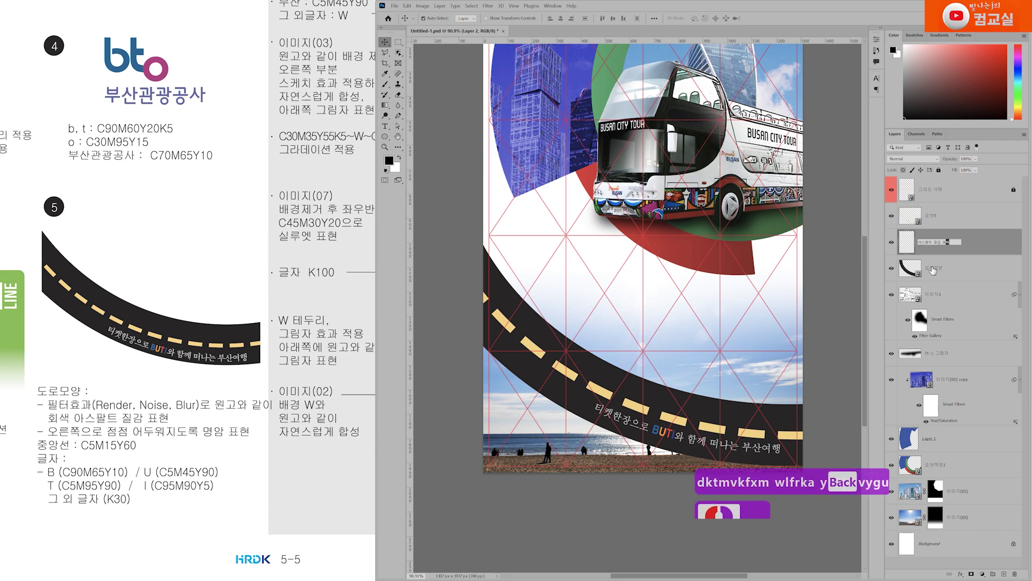
pyautogui.press('Return')
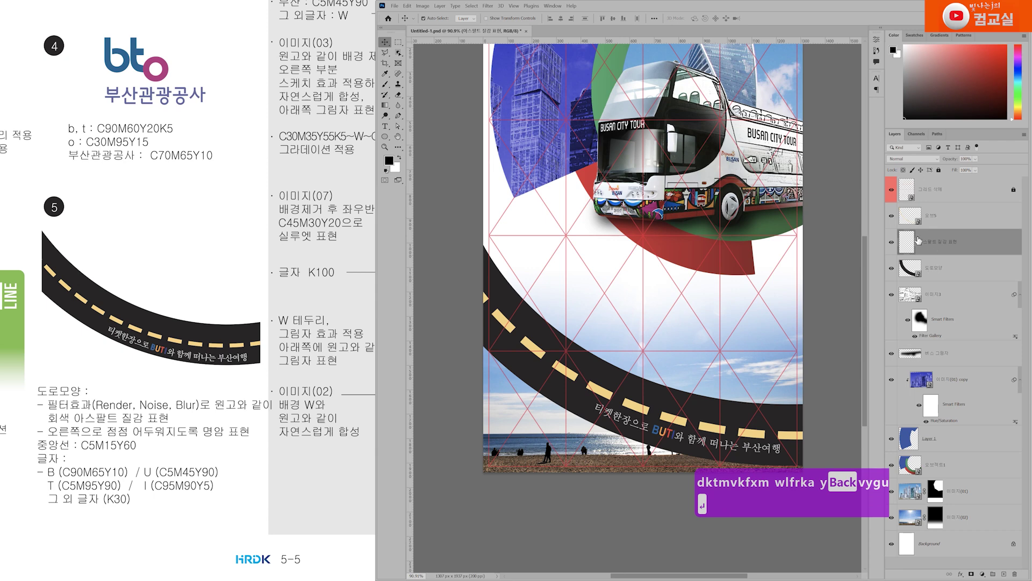
# Fill the 아스팔트 질감 표현 layer with the Render Clouds filter in black and white
pyautogui.click(891, 243)
pyautogui.click(891, 243)
pyautogui.click(891, 243)
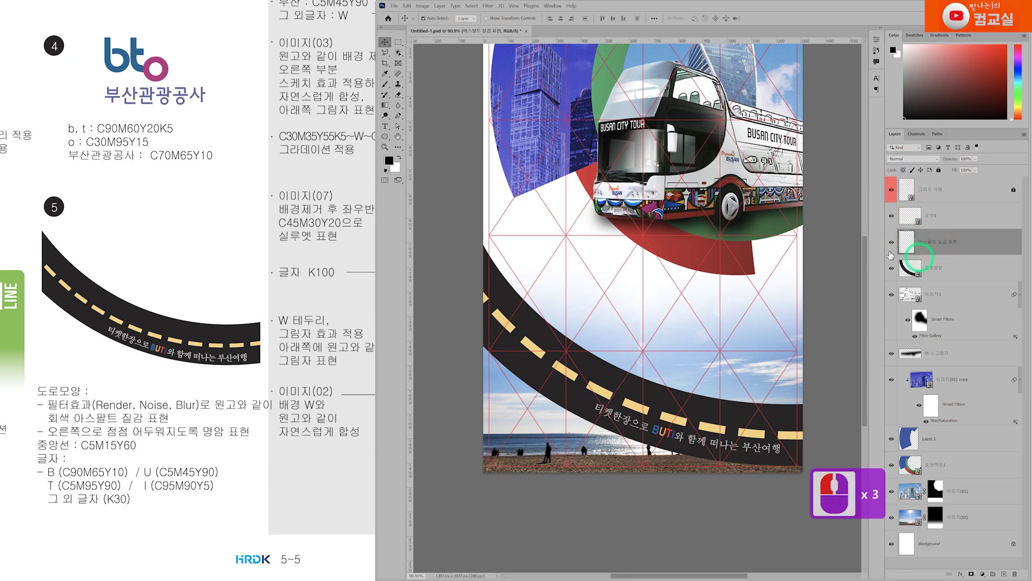
pyautogui.click(935, 268)
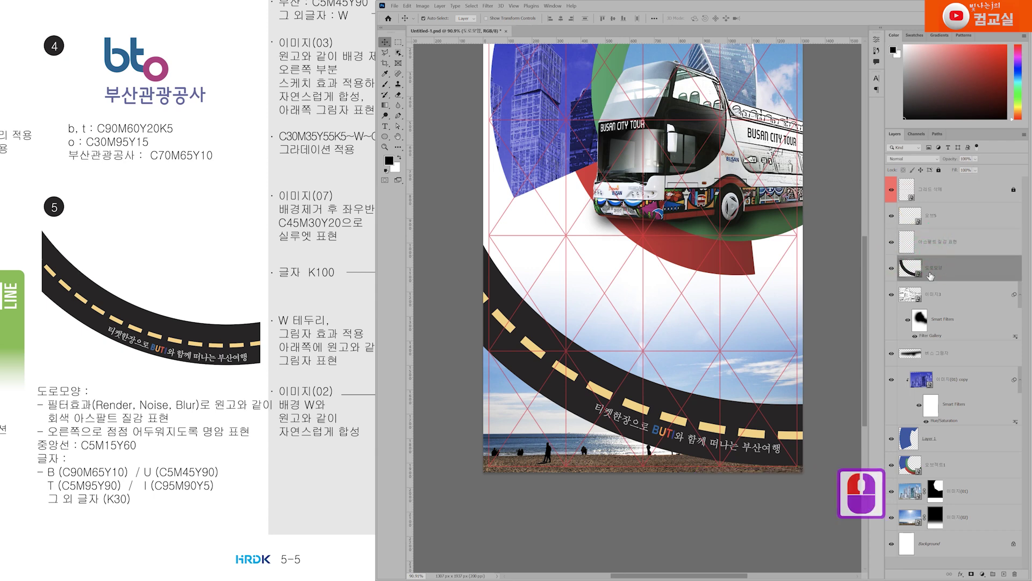
pyautogui.click(936, 248)
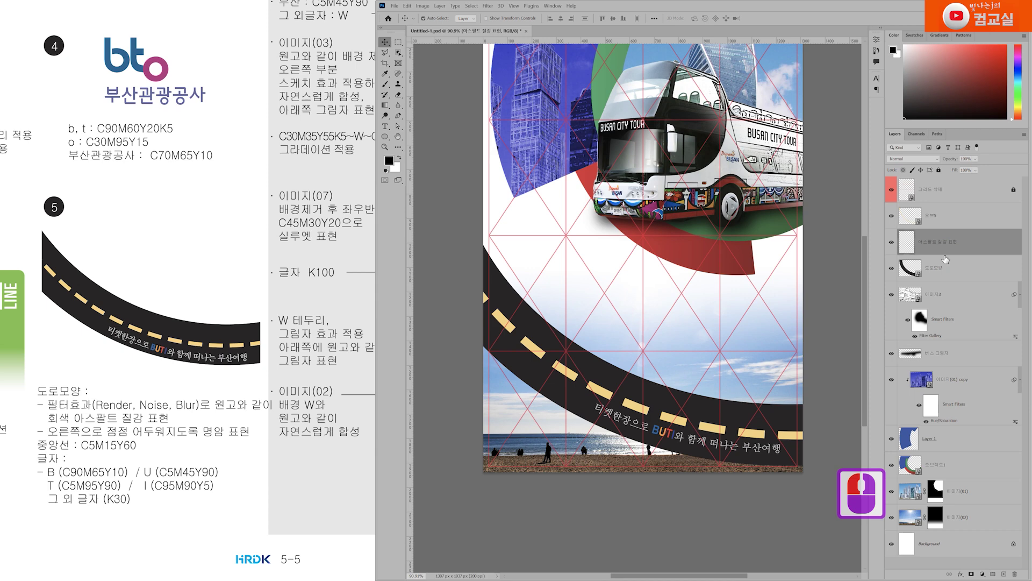
pyautogui.click(105, 411)
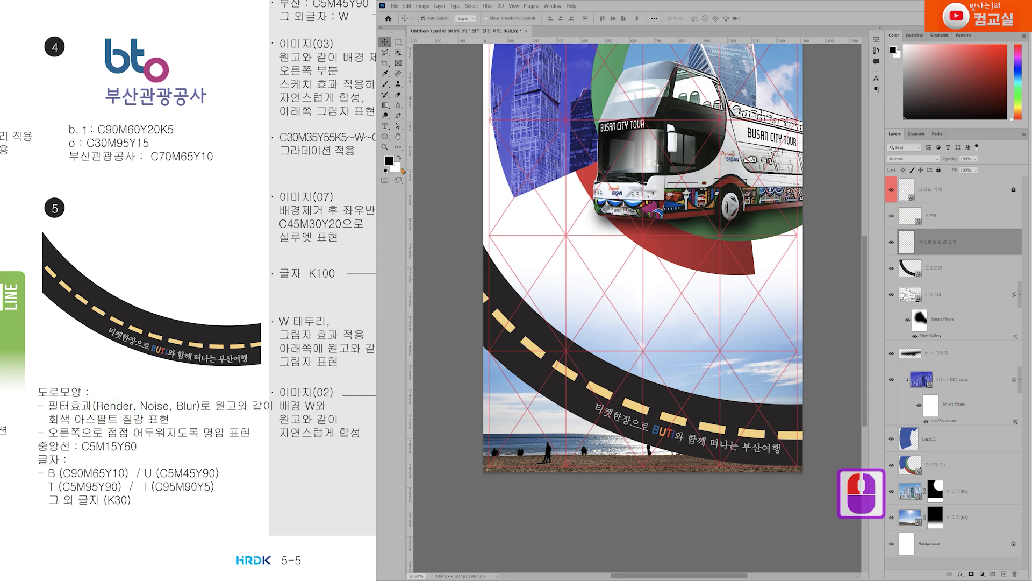
pyautogui.click(488, 6)
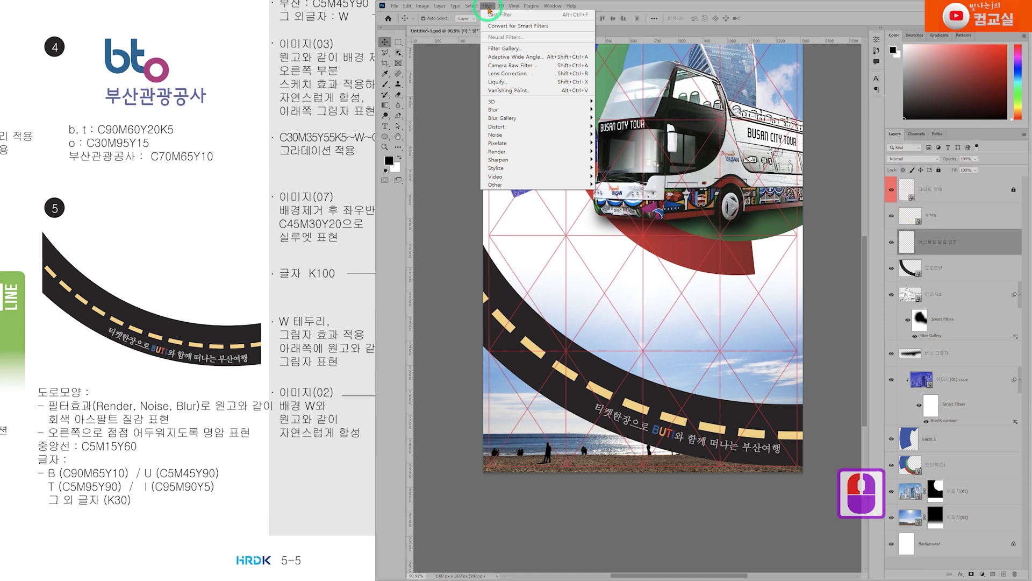
pyautogui.moveTo(503, 153)
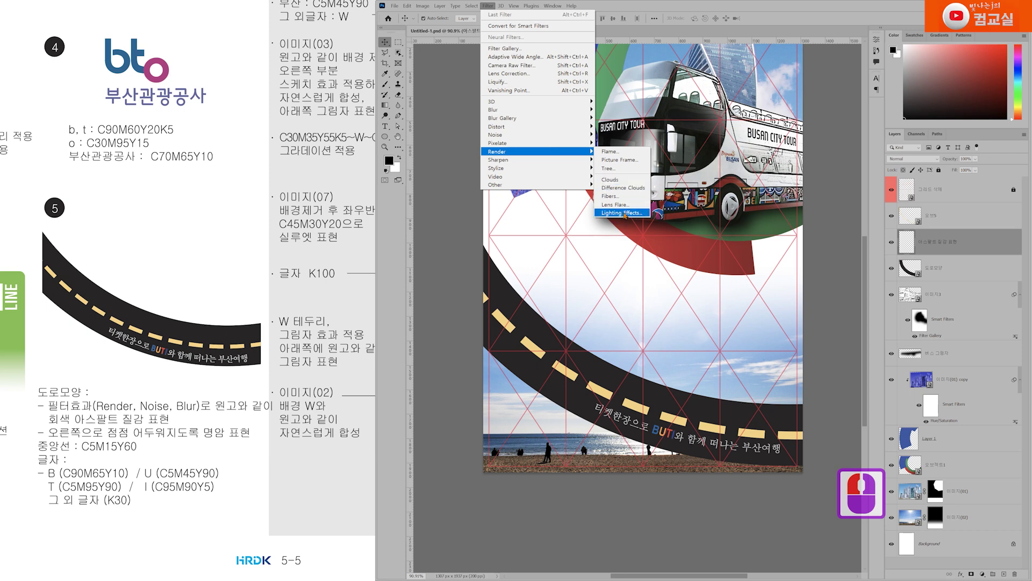
pyautogui.click(611, 180)
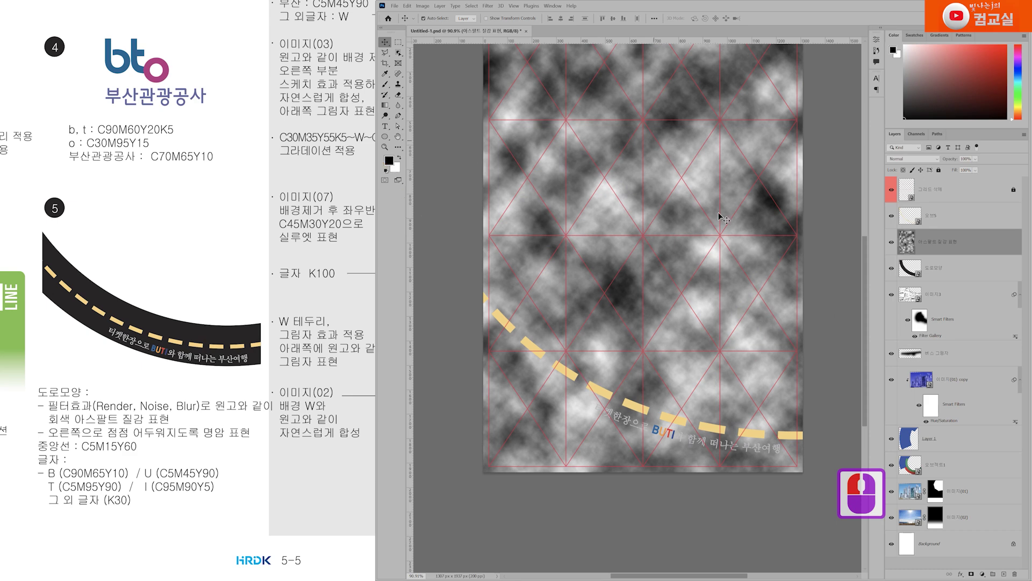
pyautogui.scroll(-1, 586, 203)
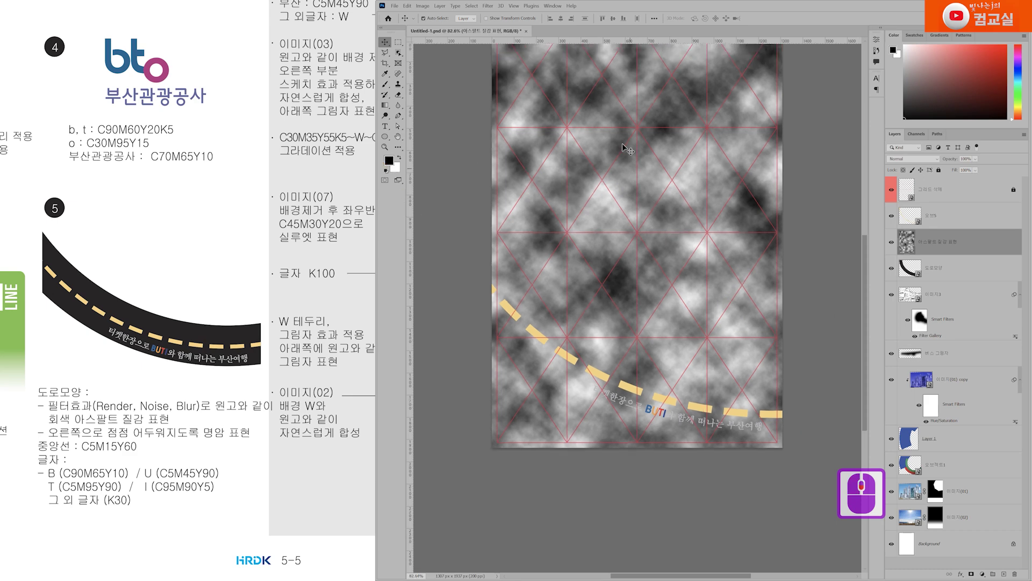
# Convert the clouds layer 아스팔트 질감 표현 to a smart object and check it by toggling its visibility
pyautogui.click(941, 244)
pyautogui.moveTo(633, 107); pyautogui.dragTo(614, 156)
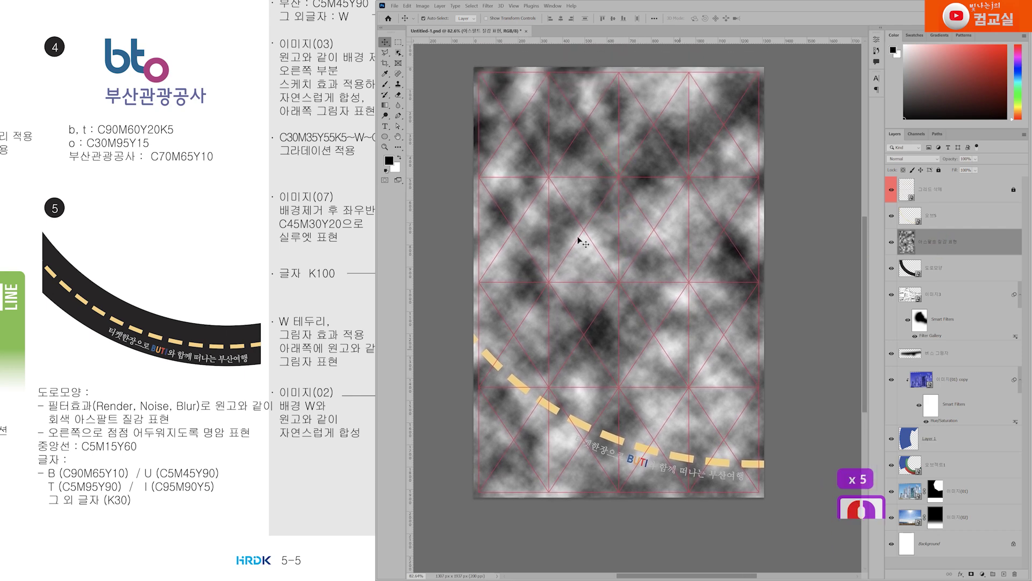
pyautogui.click(972, 245)
pyautogui.rightClick(972, 245)
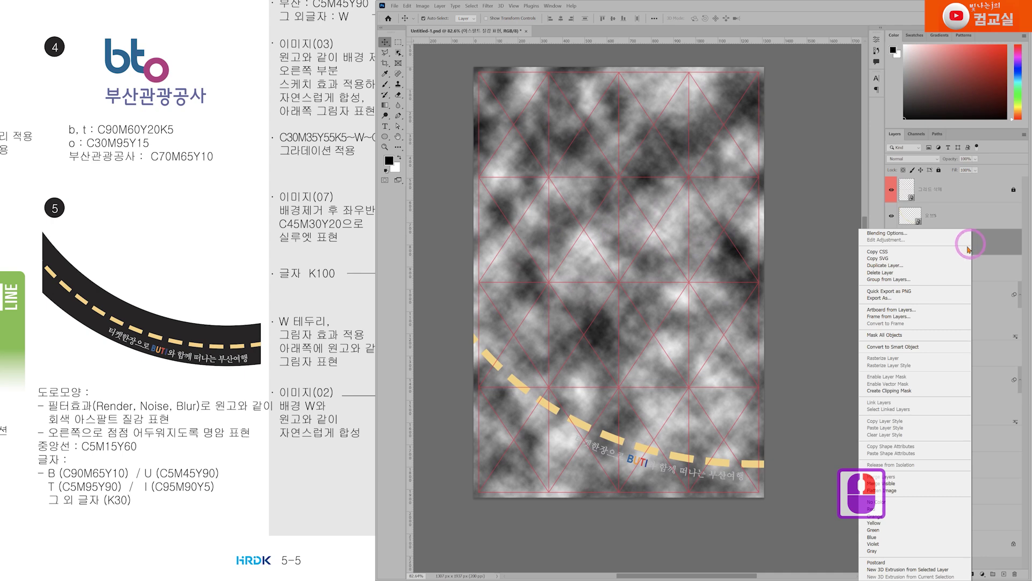
pyautogui.click(904, 347)
pyautogui.click(981, 242)
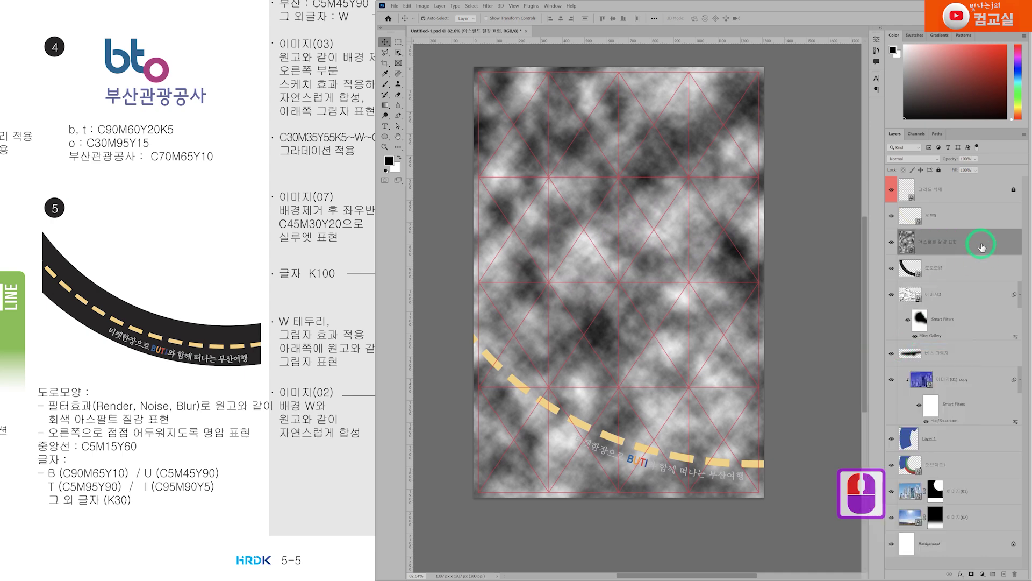
pyautogui.click(893, 242)
pyautogui.click(892, 242)
pyautogui.click(971, 245)
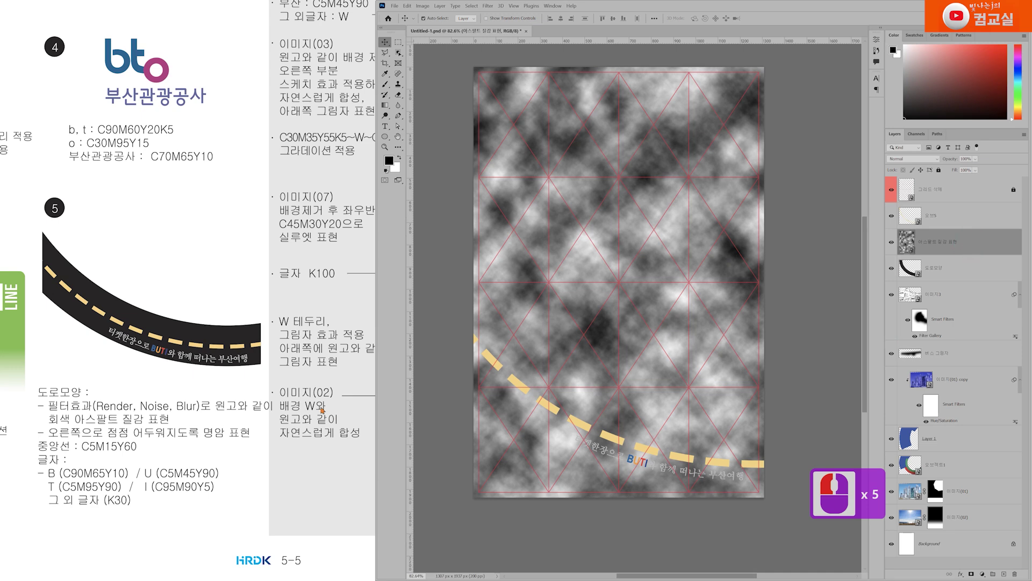
# Apply an Add Noise smart filter to 아스팔트 질감 표현 with an amount of about 143%, Uniform distribution and Monochromatic enabled
pyautogui.moveTo(162, 411); pyautogui.dragTo(201, 414)
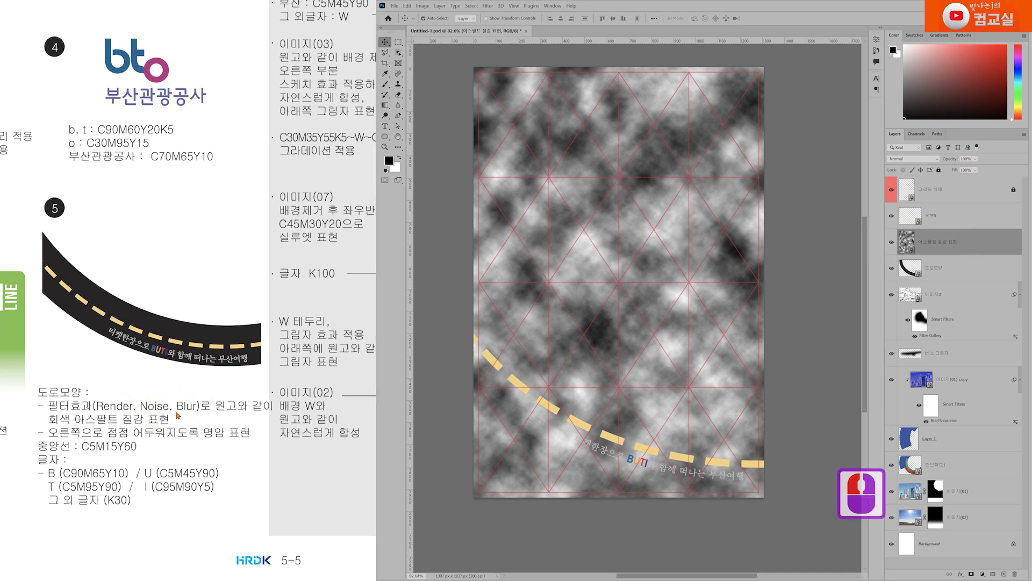
pyautogui.click(488, 6)
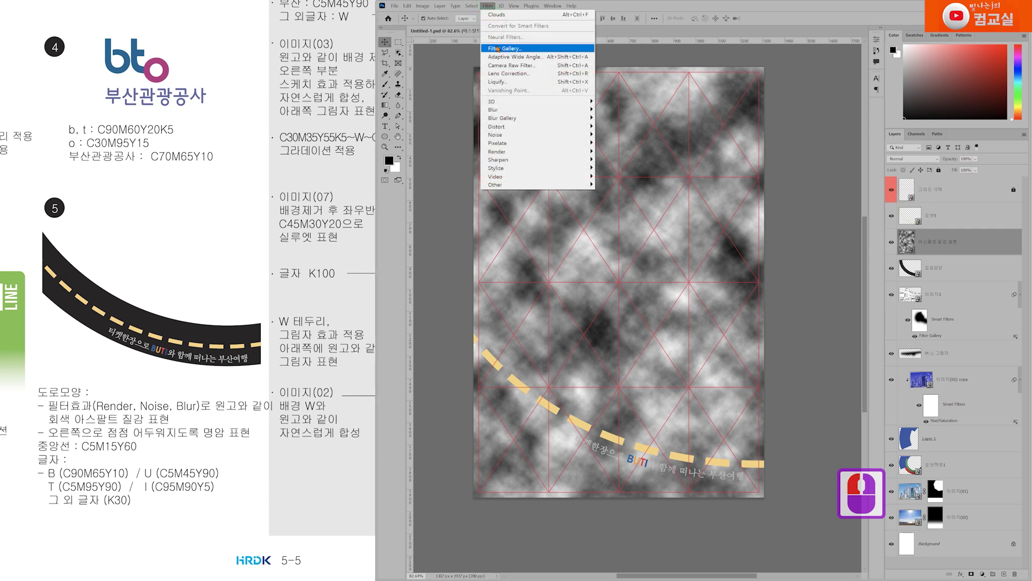
pyautogui.click(530, 135)
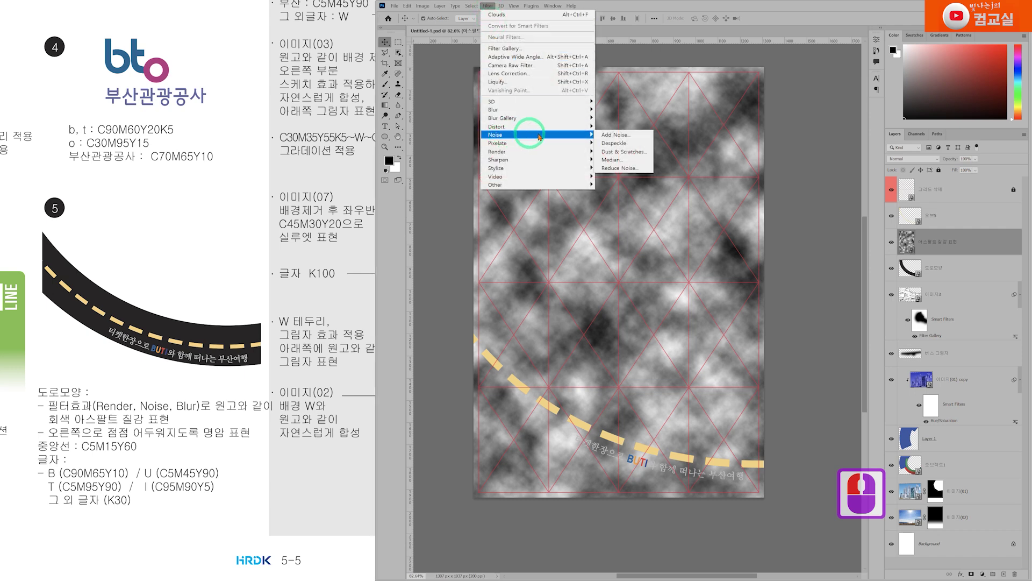
pyautogui.click(637, 139)
pyautogui.moveTo(498, 119); pyautogui.dragTo(748, 171)
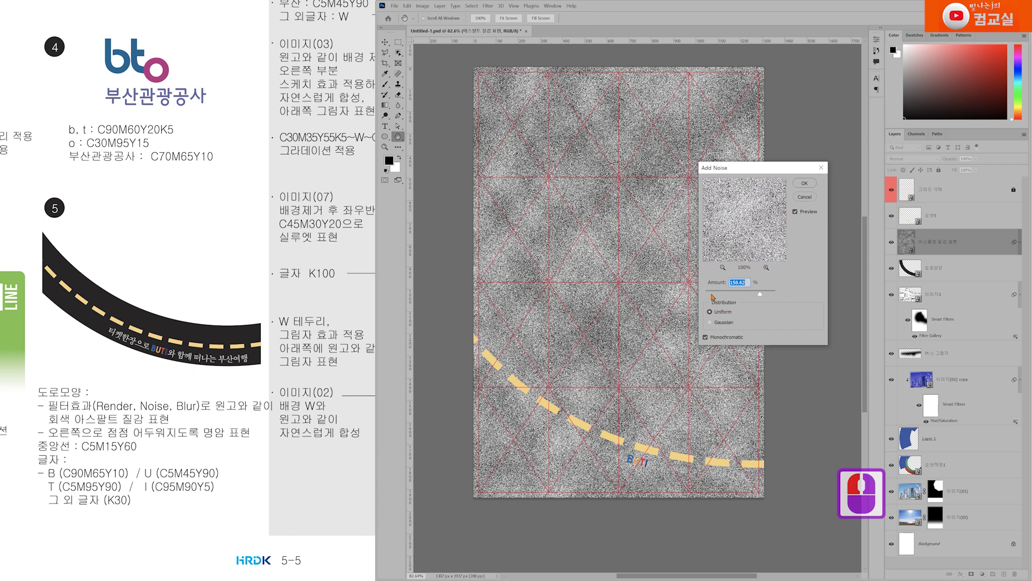
pyautogui.moveTo(760, 294)
pyautogui.mouseDown()
pyautogui.moveTo(773, 294)
pyautogui.moveTo(726, 297)
pyautogui.moveTo(767, 294)
pyautogui.mouseUp()
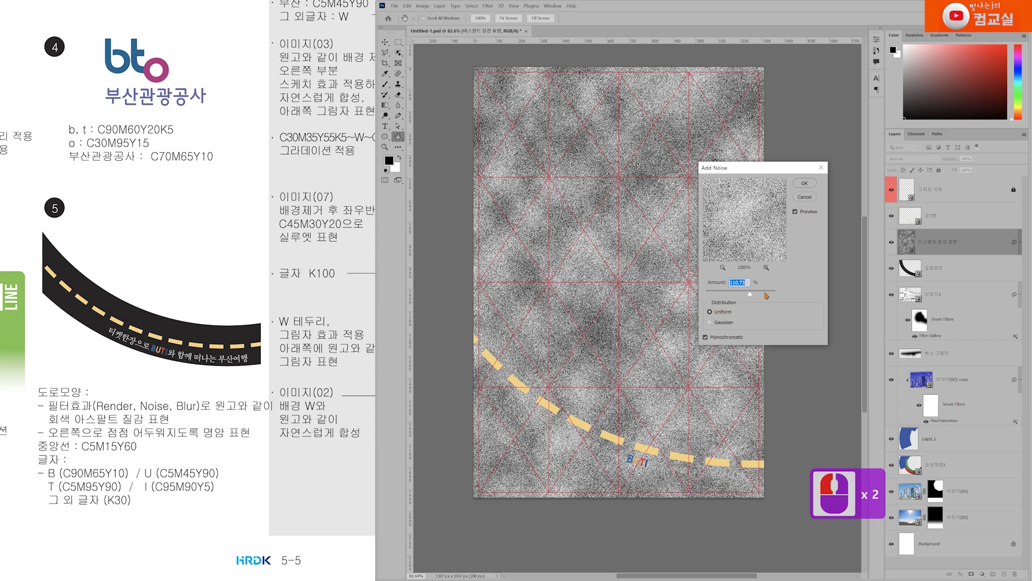
pyautogui.moveTo(767, 295); pyautogui.dragTo(773, 295)
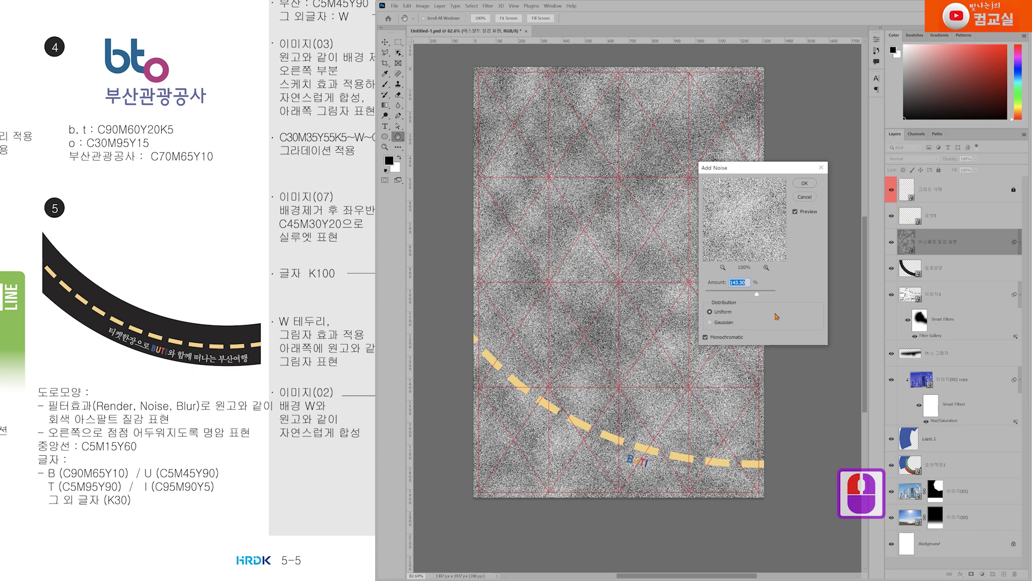
pyautogui.click(706, 338)
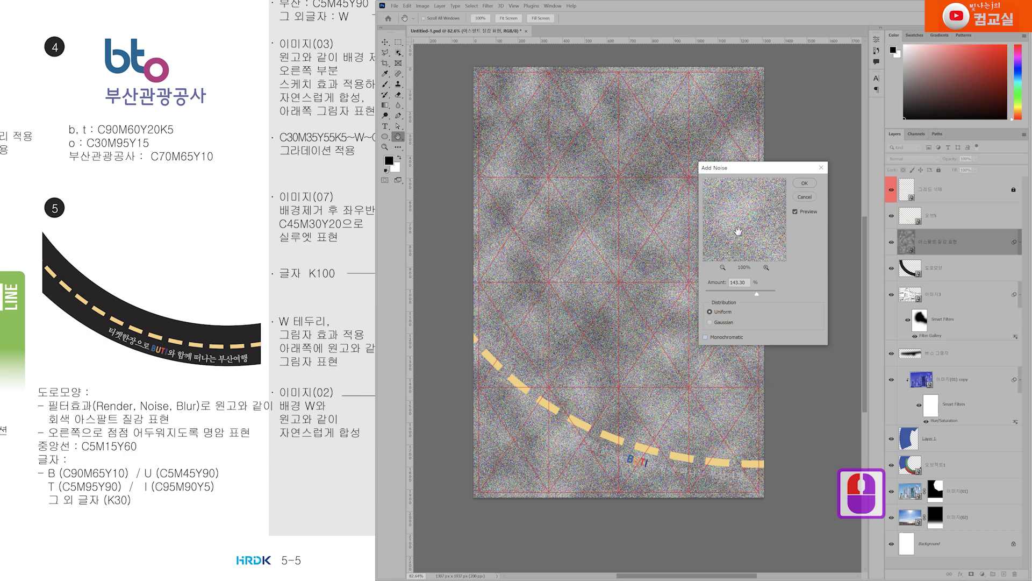
pyautogui.click(731, 338)
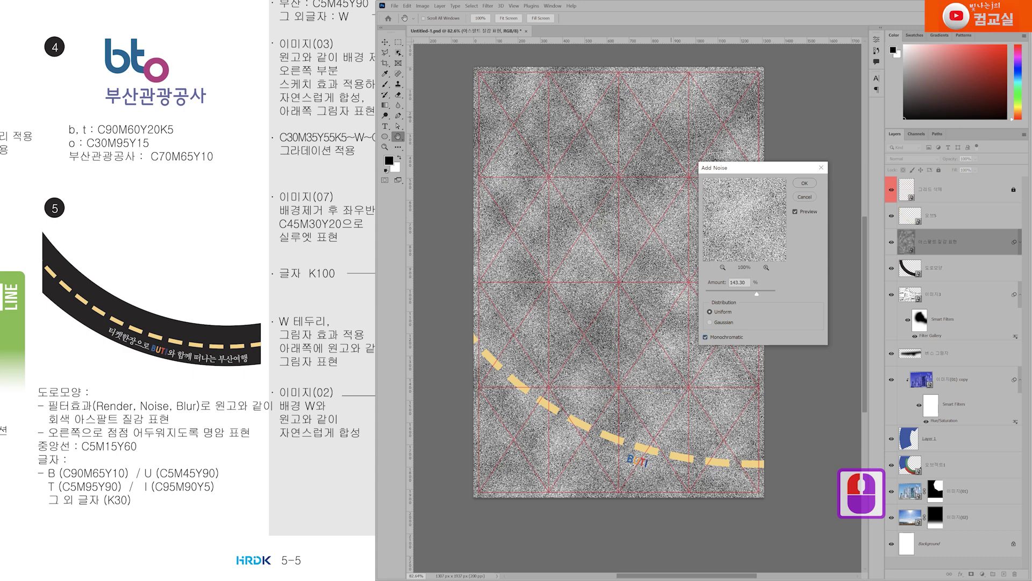
pyautogui.click(807, 184)
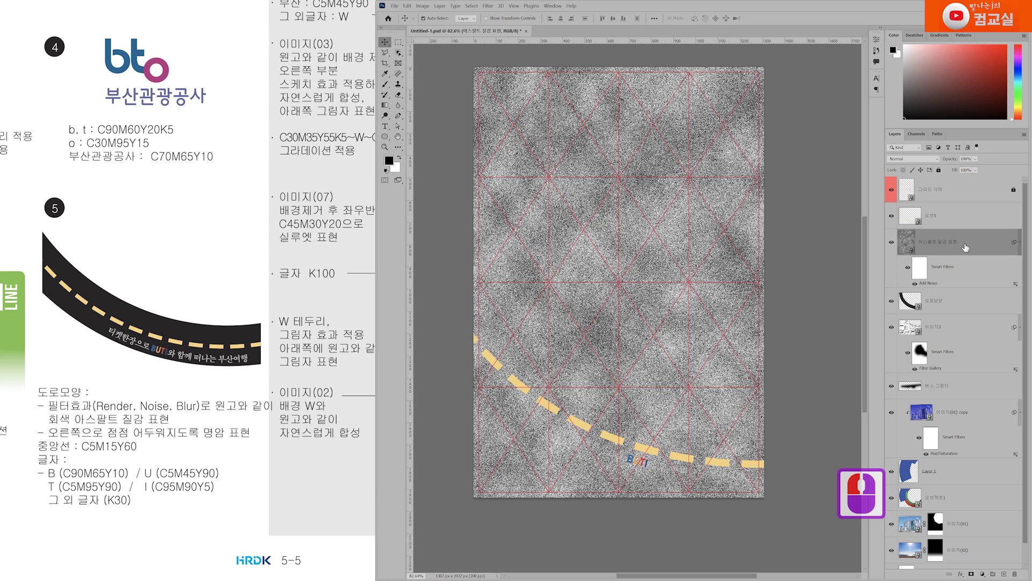
# Clip the 아스팔트 질감 표현 layer to the 도로모양 layer beneath it so the texture fills only the road
pyautogui.moveTo(934, 300); pyautogui.dragTo(933, 287)
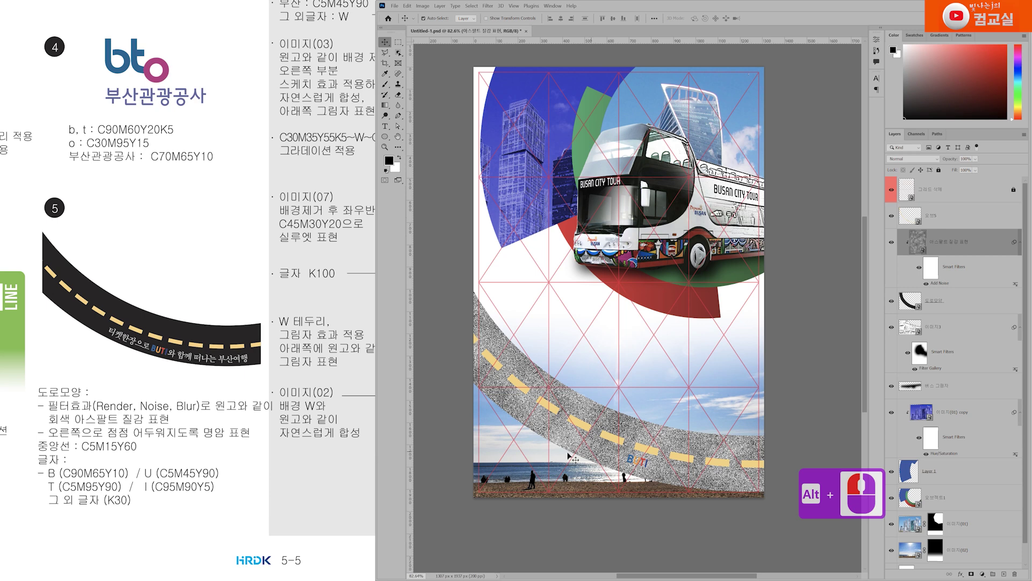
pyautogui.scroll(1, 535, 436)
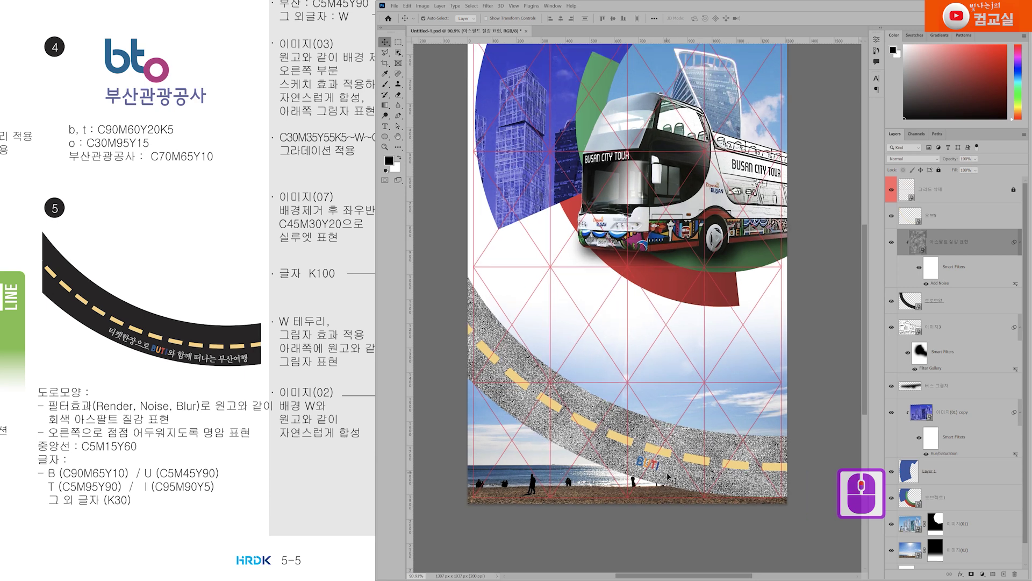
# Examine the brief's filter instructions and the asphalt texture of the road in the reference poster up close
pyautogui.click(181, 413)
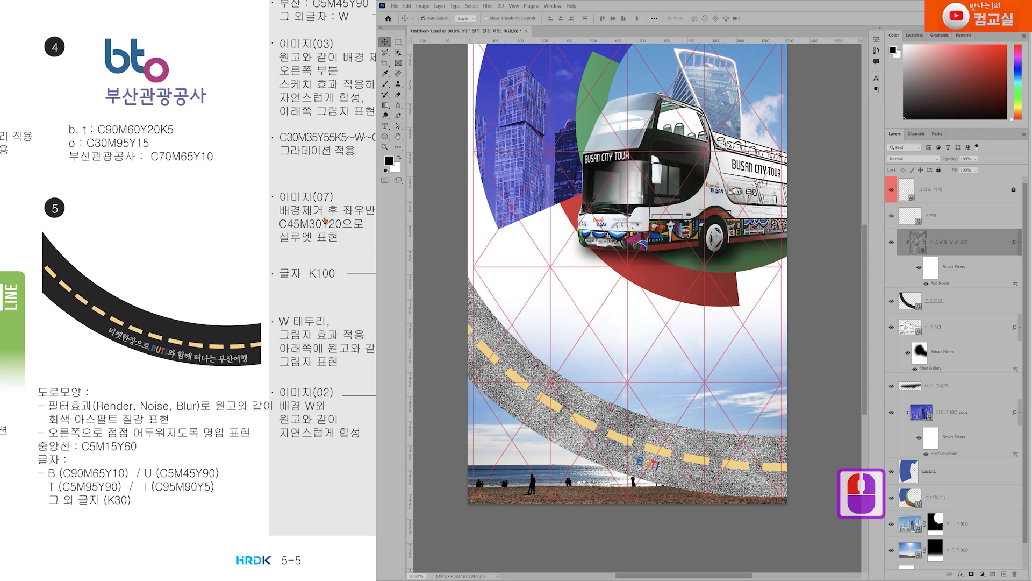
pyautogui.click(487, 6)
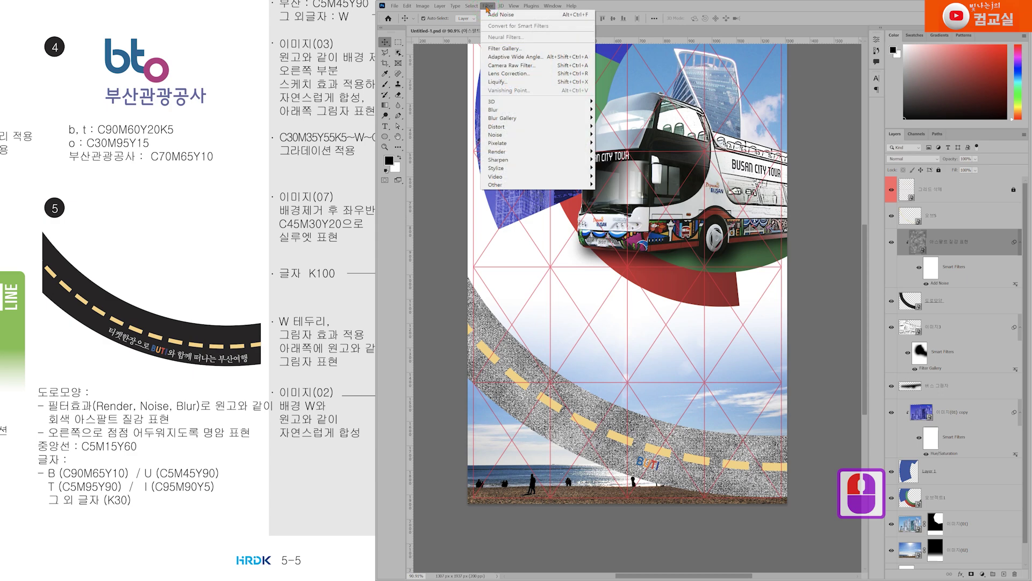
pyautogui.click(287, 399)
pyautogui.scroll(-5, 144, 416)
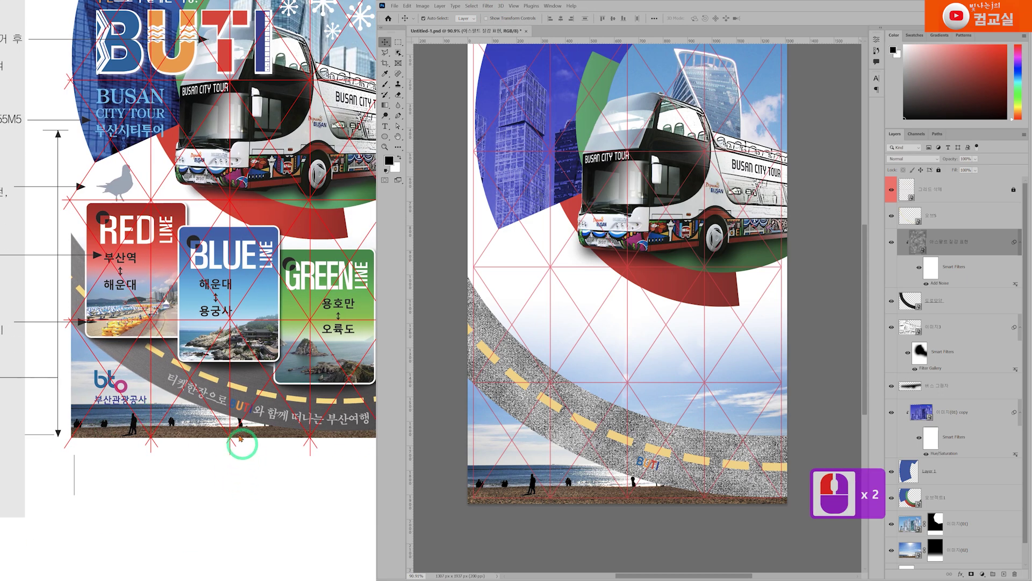
pyautogui.scroll(5, 180, 415)
pyautogui.scroll(-10, 180, 416)
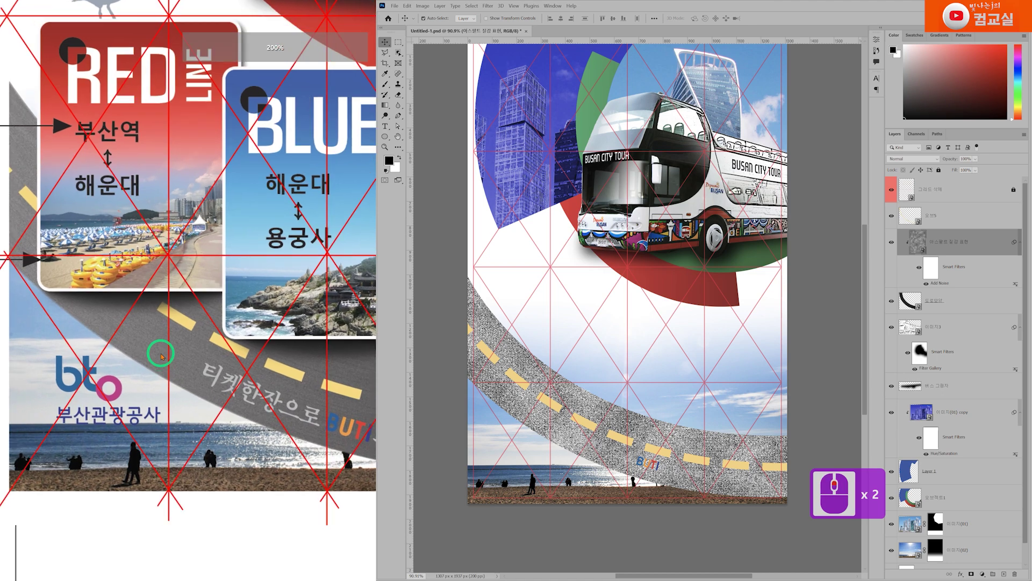
pyautogui.scroll(-2, 233, 367)
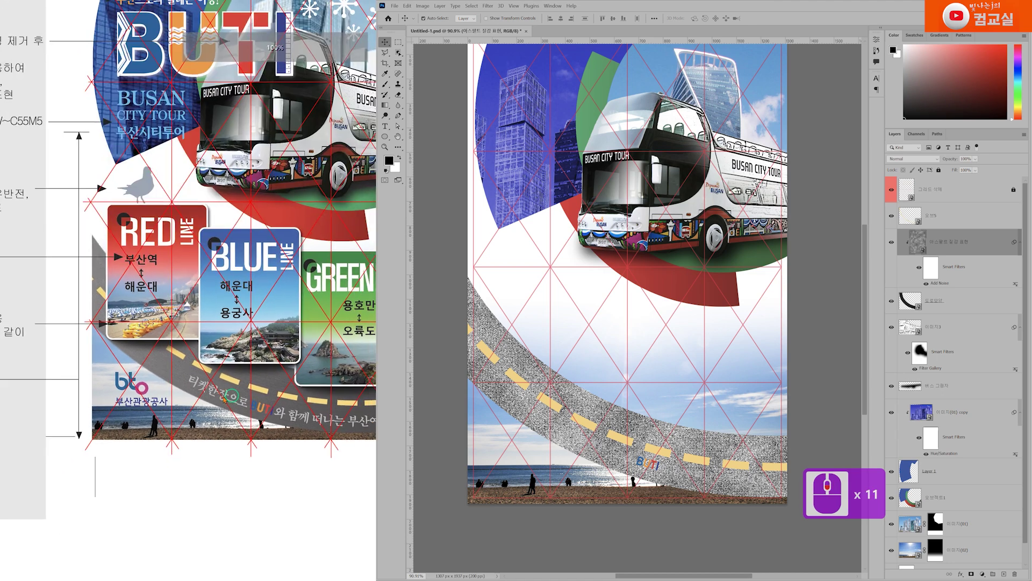
pyautogui.scroll(2, 30, 256)
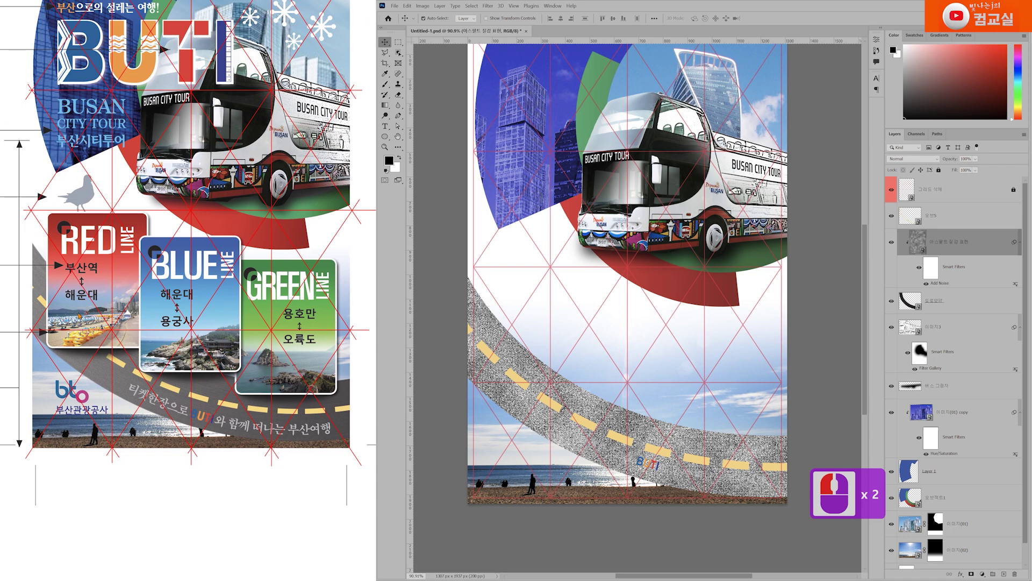
pyautogui.scroll(5, 106, 380)
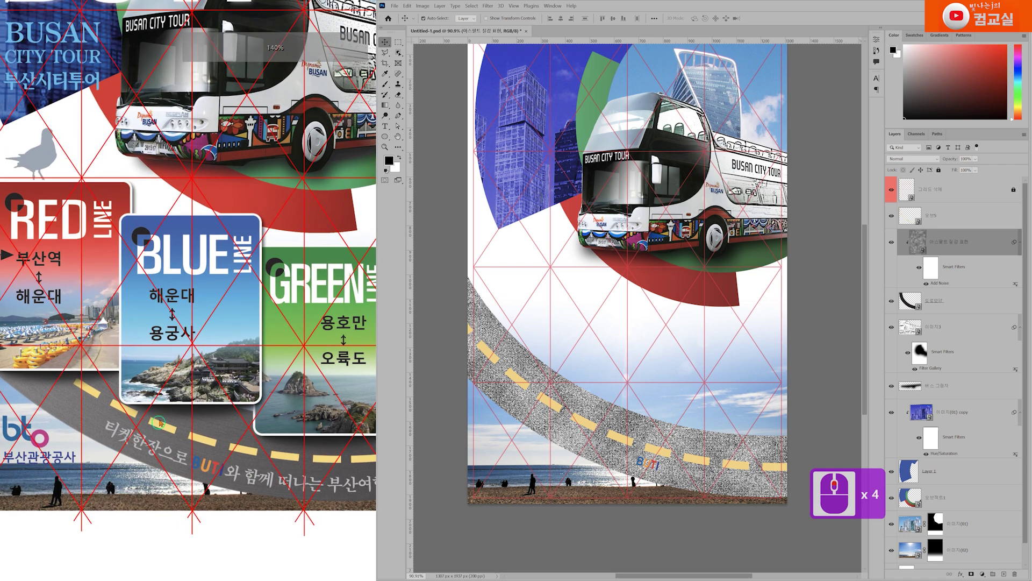
pyautogui.scroll(1, 106, 322)
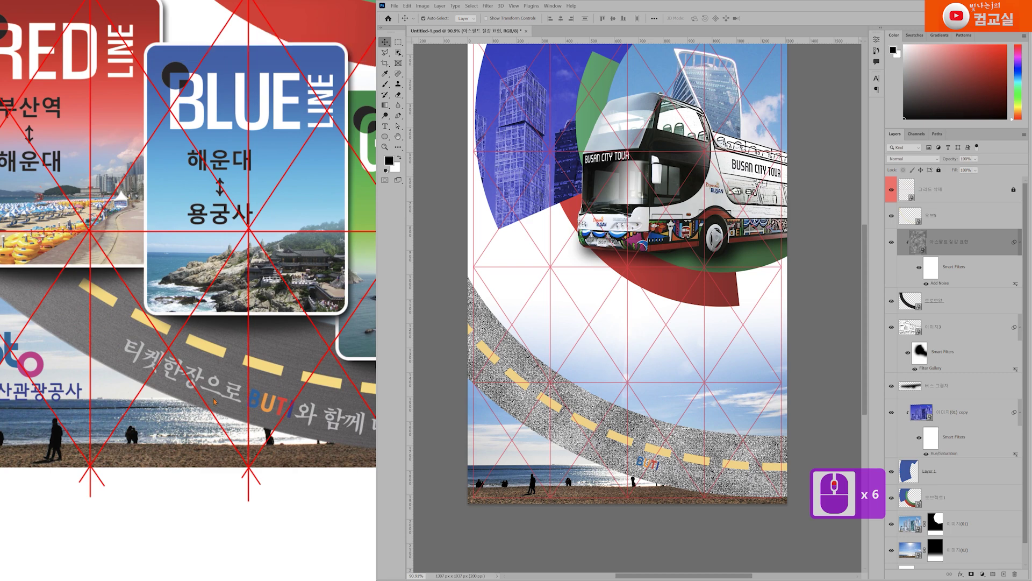
# Apply a Radial Blur smart filter to 아스팔트 질감 표현 with amount 100, Spin method and Best quality, and inspect the road texture
pyautogui.click(488, 6)
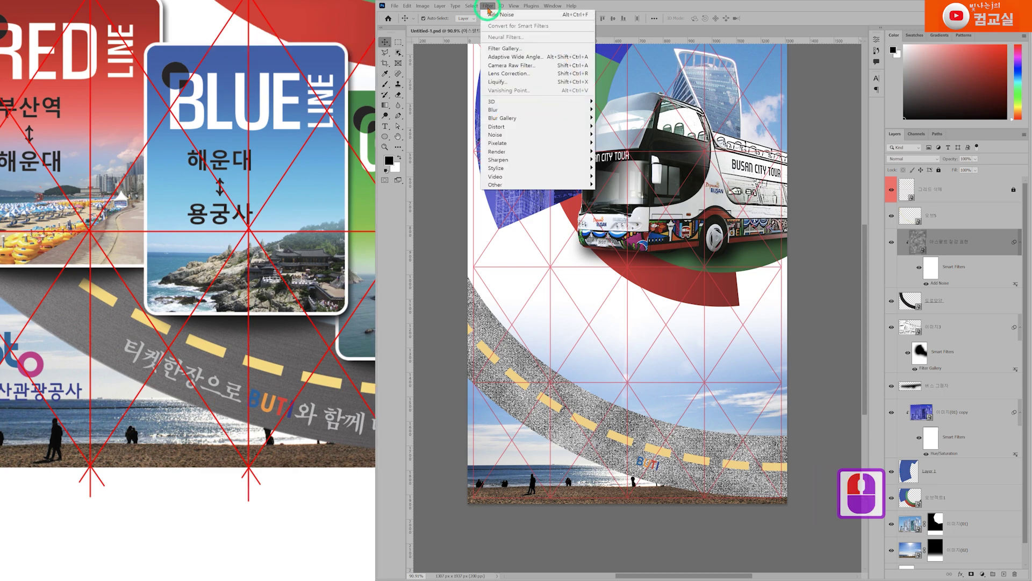
pyautogui.click(528, 110)
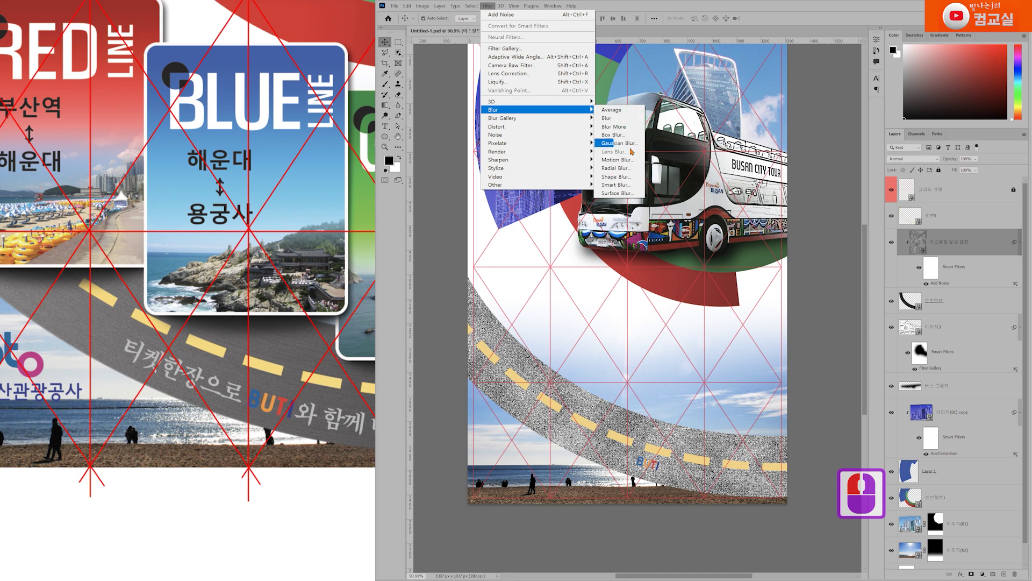
pyautogui.click(612, 171)
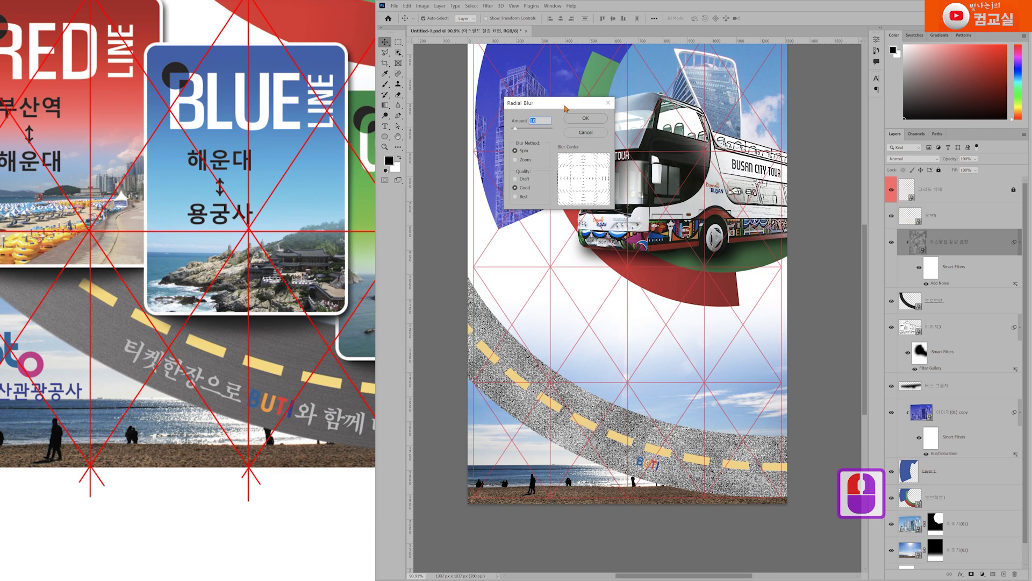
pyautogui.moveTo(565, 105); pyautogui.dragTo(611, 109)
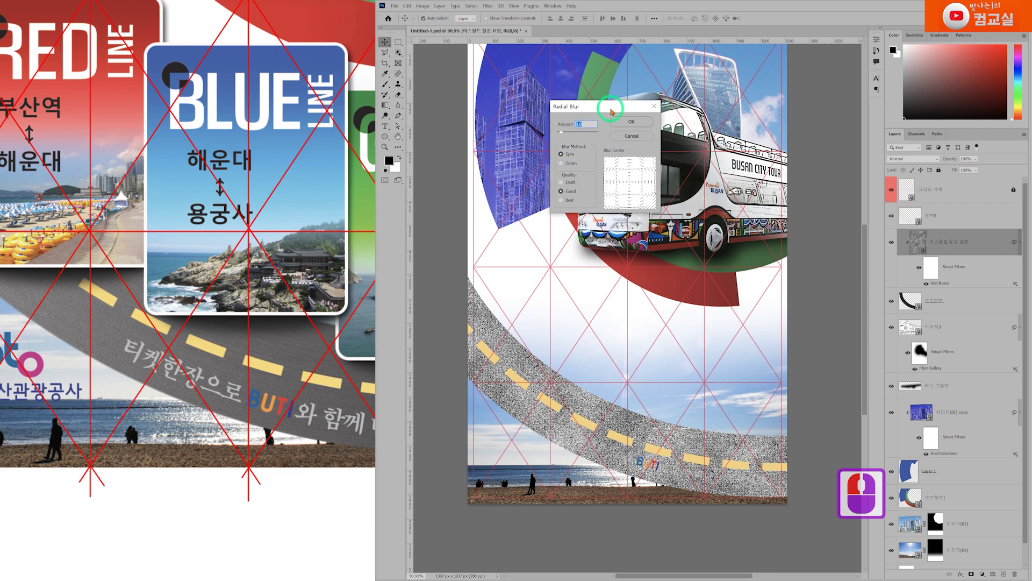
pyautogui.click(572, 166)
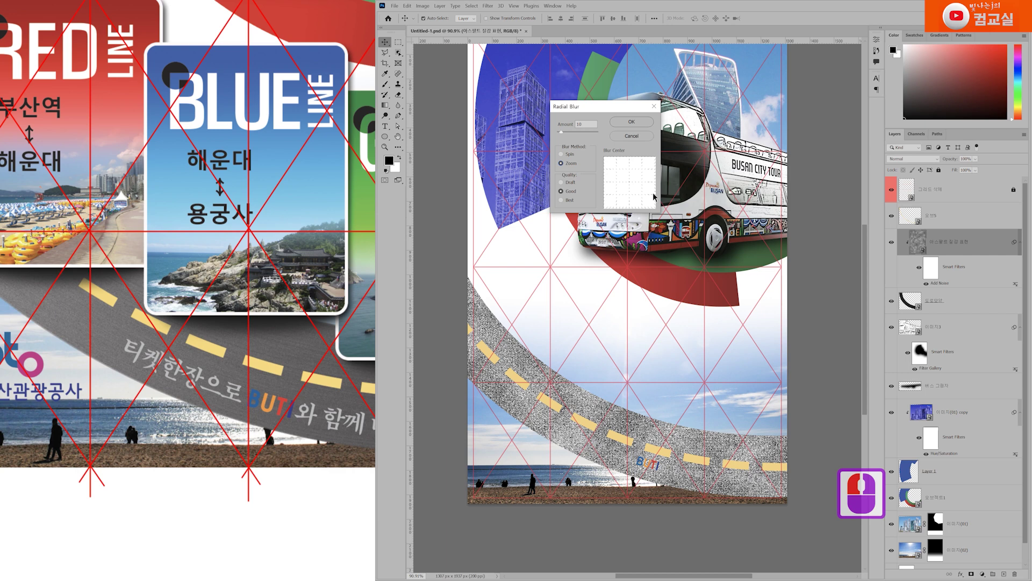
pyautogui.click(570, 155)
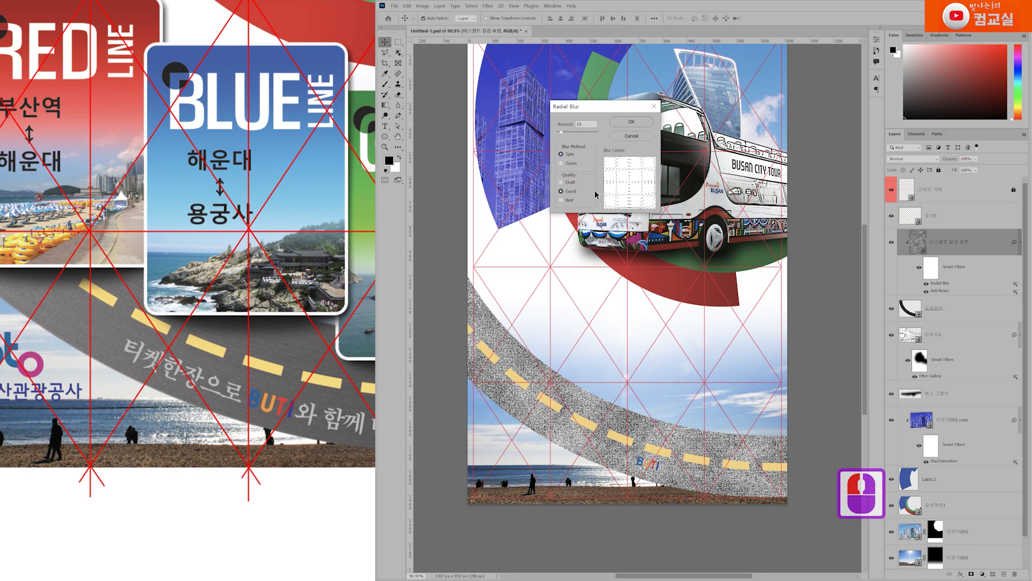
pyautogui.moveTo(568, 132); pyautogui.dragTo(585, 135)
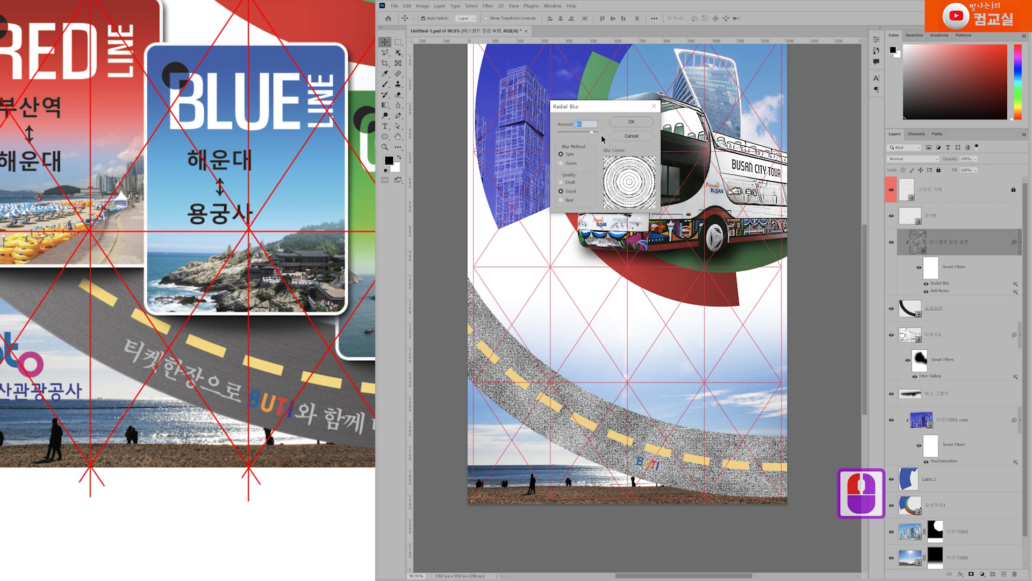
pyautogui.doubleClick(569, 200)
pyautogui.click(570, 201)
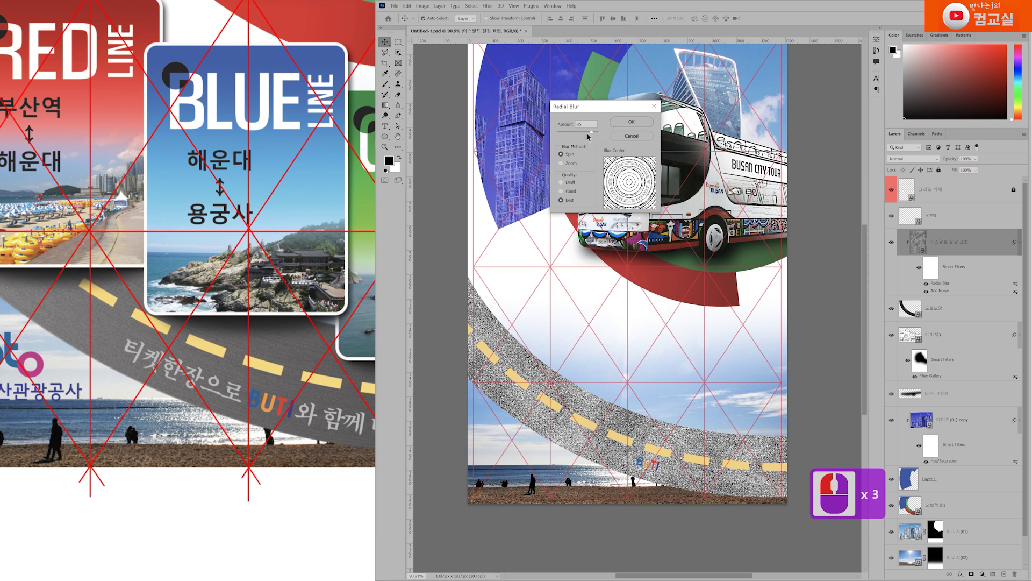
pyautogui.moveTo(593, 132); pyautogui.dragTo(616, 136)
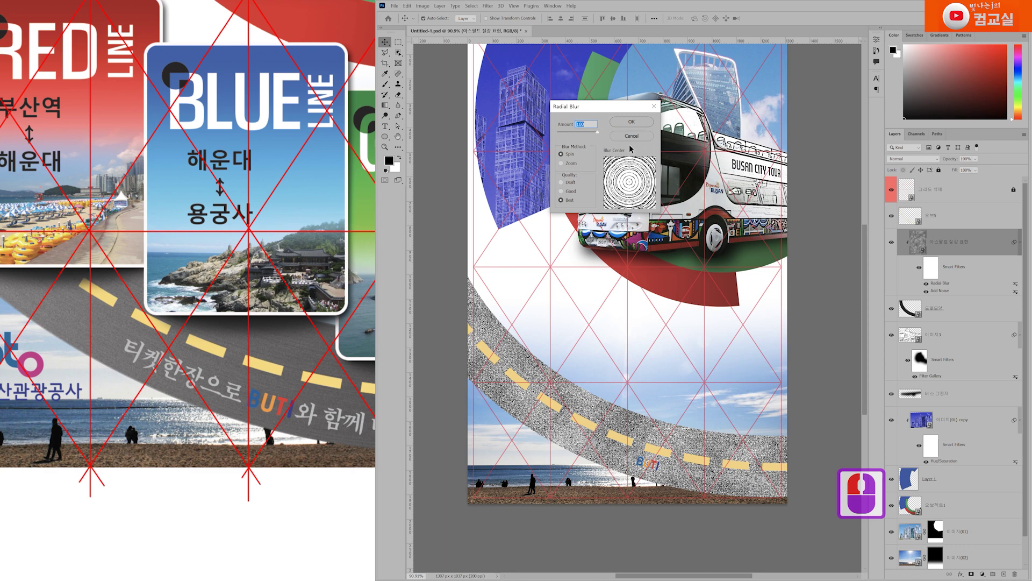
pyautogui.click(631, 123)
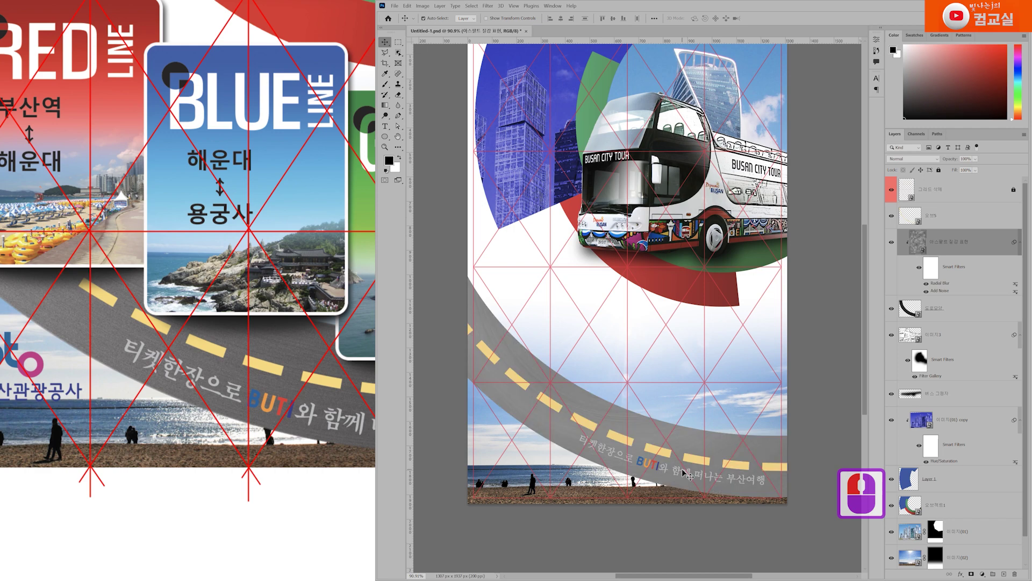
pyautogui.scroll(8, 497, 393)
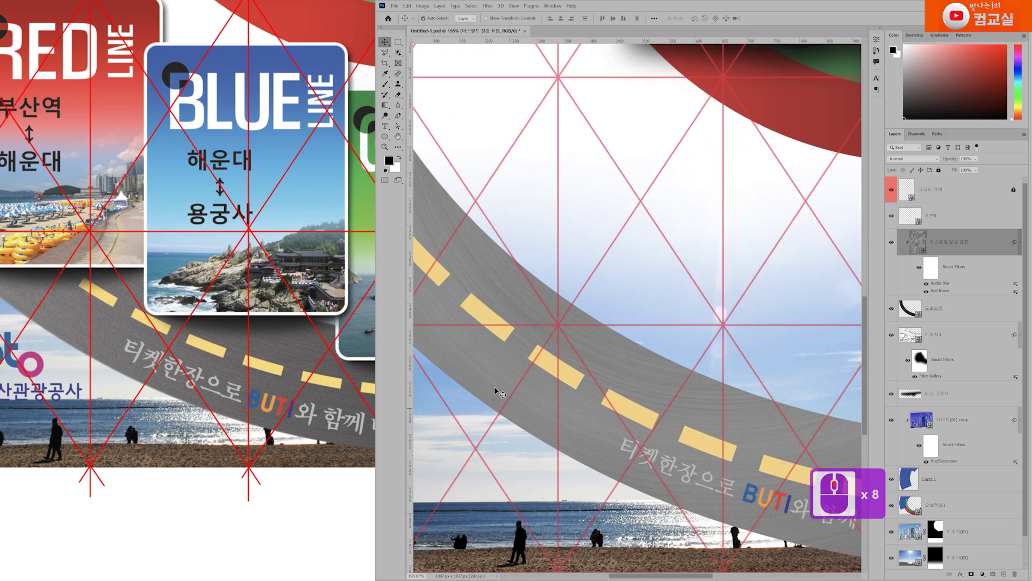
pyautogui.scroll(-4, 602, 391)
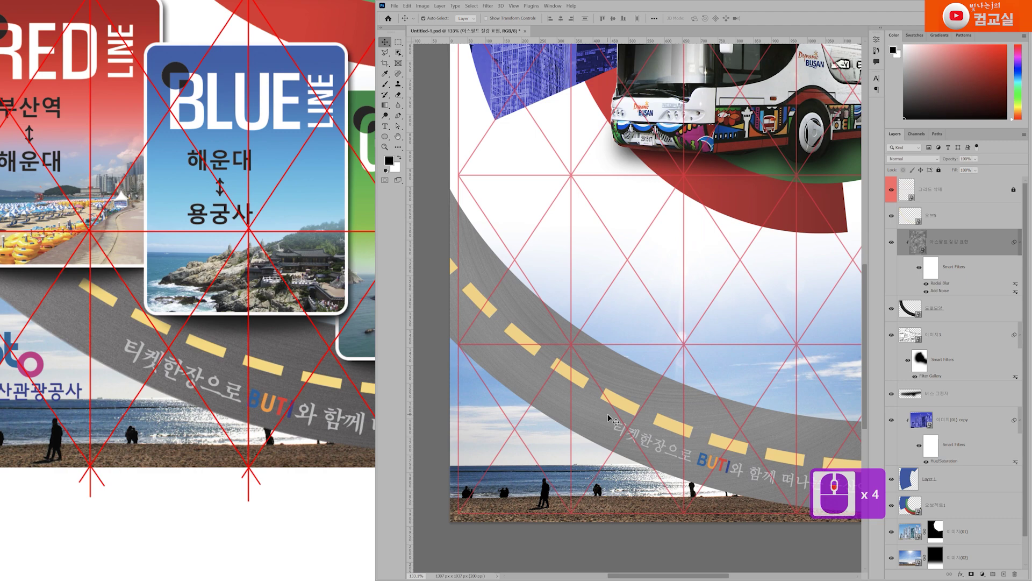
pyautogui.scroll(-3, 609, 418)
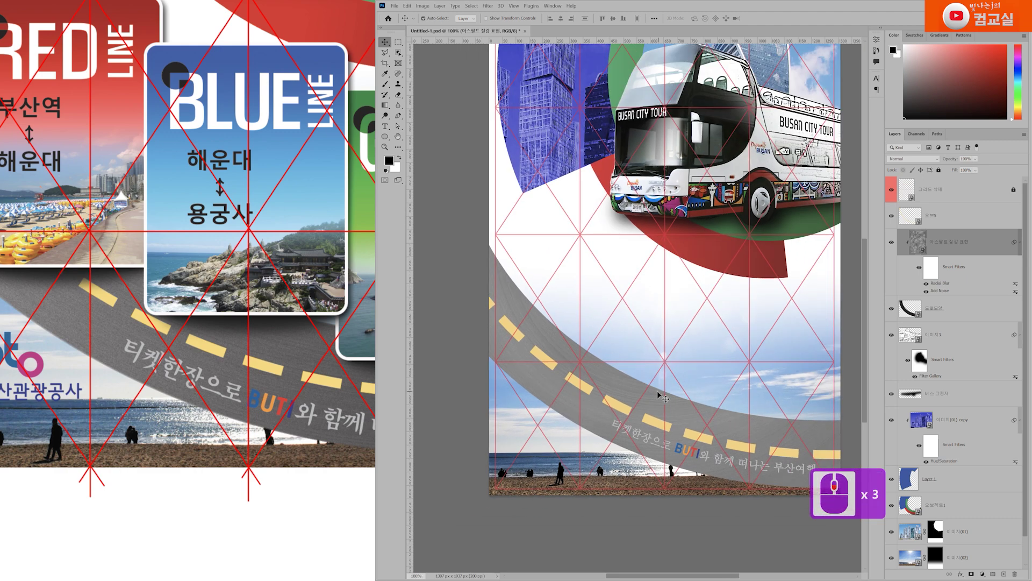
# Try the Radial Blur smart filter on 아스팔트 질감 표현 with its blur centre shifted up and right and Good quality
pyautogui.moveTo(679, 408); pyautogui.dragTo(694, 301)
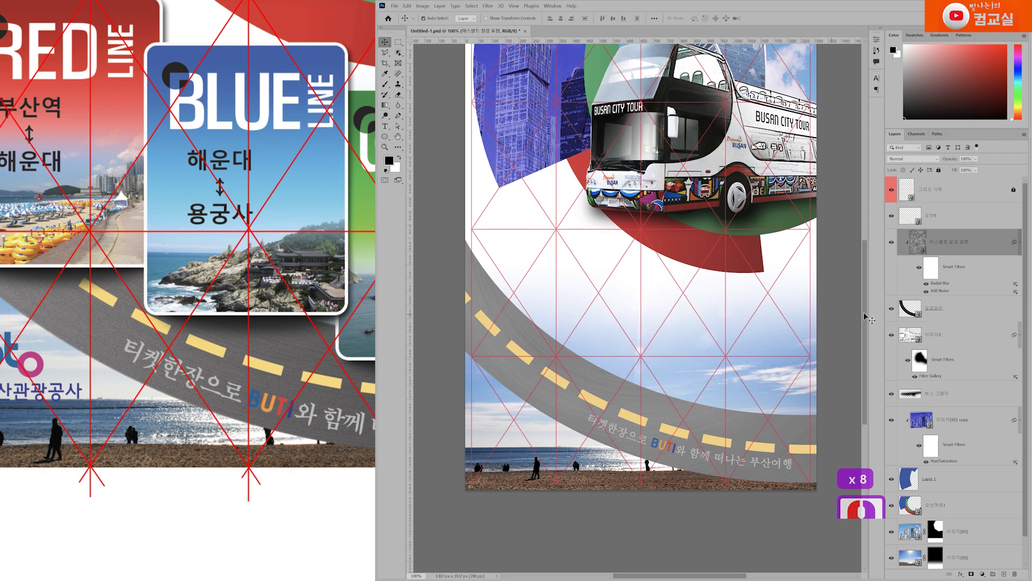
pyautogui.doubleClick(947, 283)
pyautogui.moveTo(620, 205); pyautogui.dragTo(645, 188)
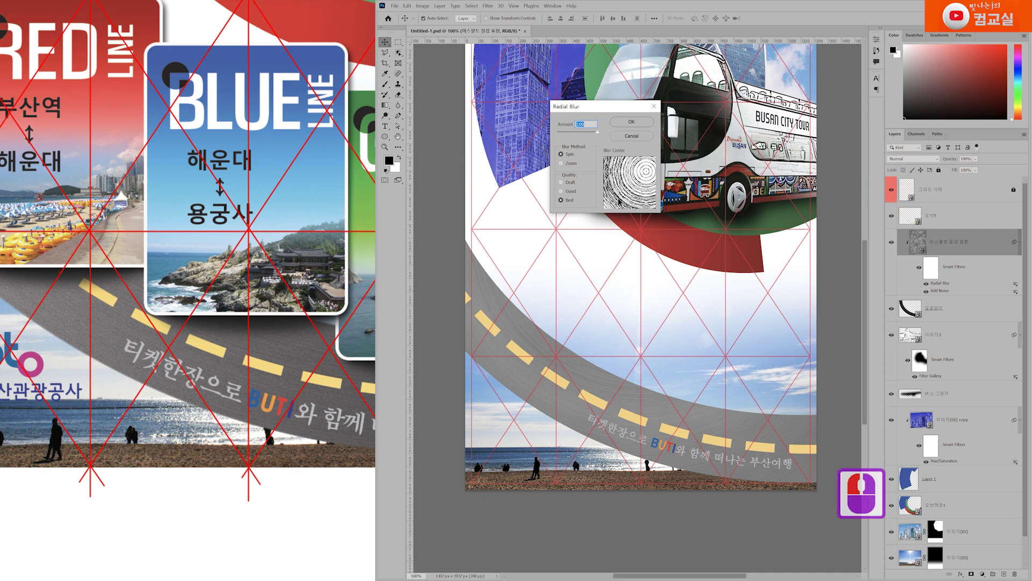
pyautogui.doubleClick(638, 182)
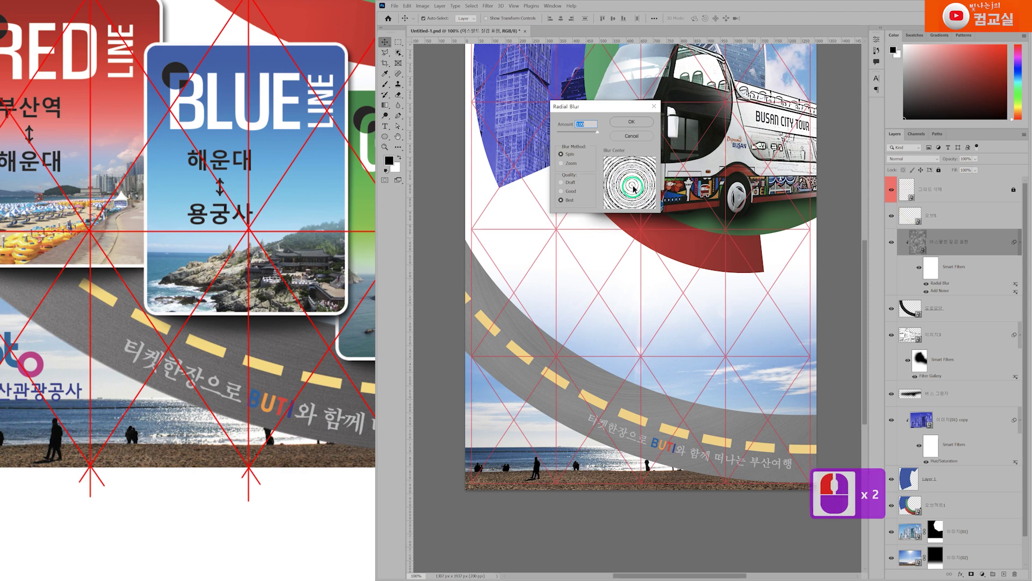
pyautogui.moveTo(638, 181)
pyautogui.mouseDown()
pyautogui.moveTo(629, 171)
pyautogui.moveTo(646, 171)
pyautogui.mouseUp()
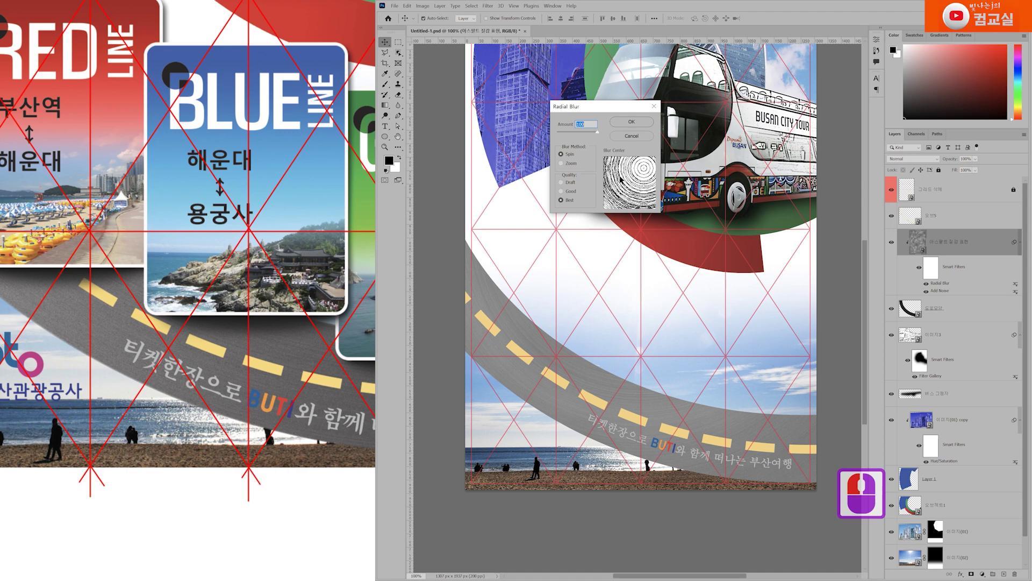
pyautogui.click(572, 192)
pyautogui.click(625, 125)
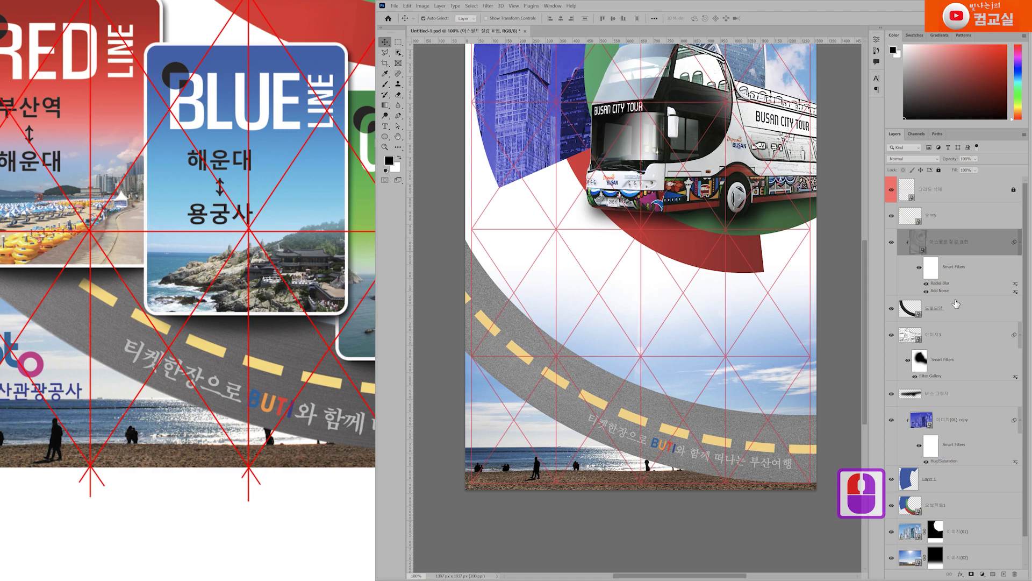
# Set the Radial Blur quality to Best, with the blur centre above and right of the preview's middle
pyautogui.doubleClick(944, 284)
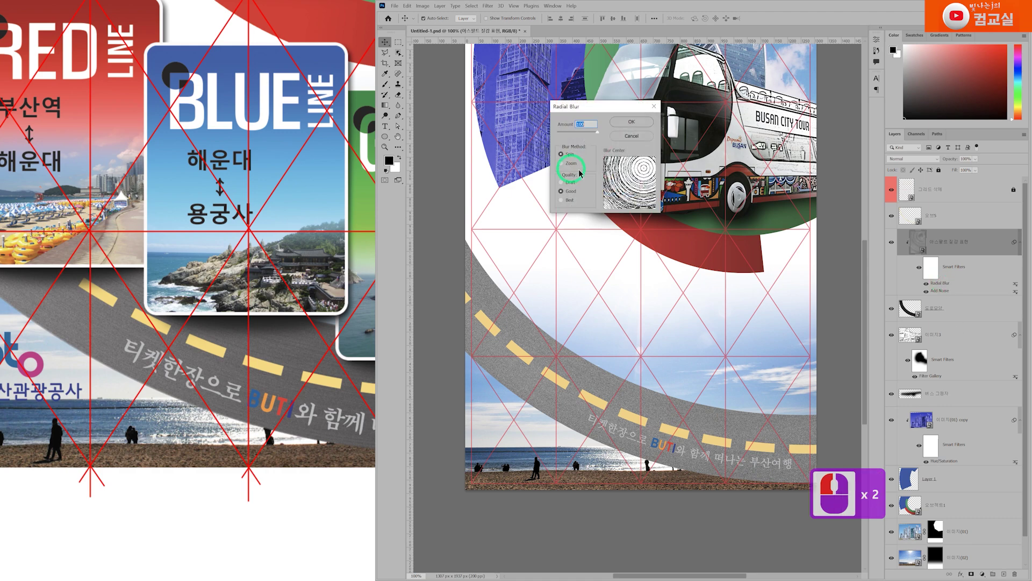
pyautogui.click(633, 135)
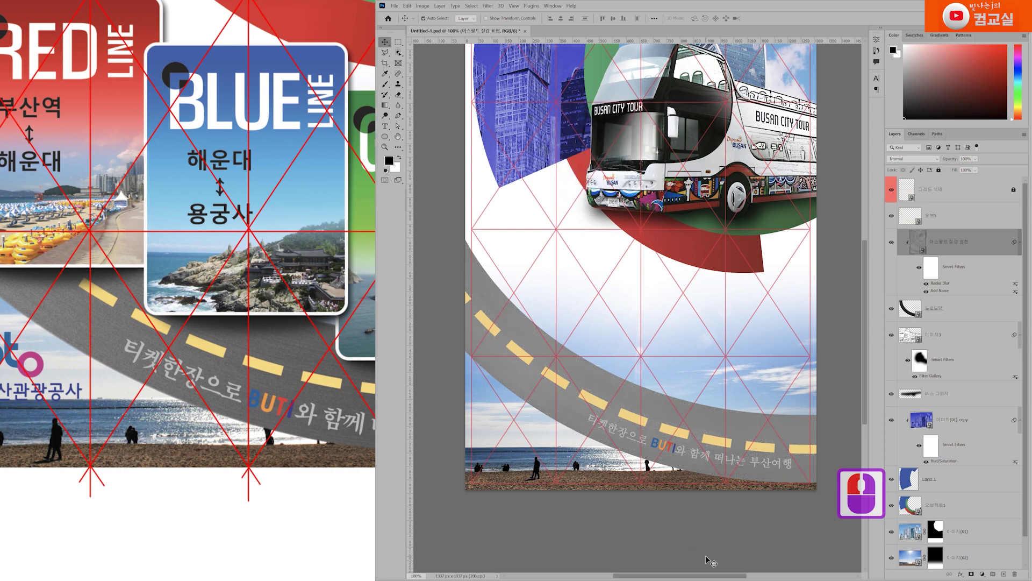
pyautogui.scroll(1, 579, 417)
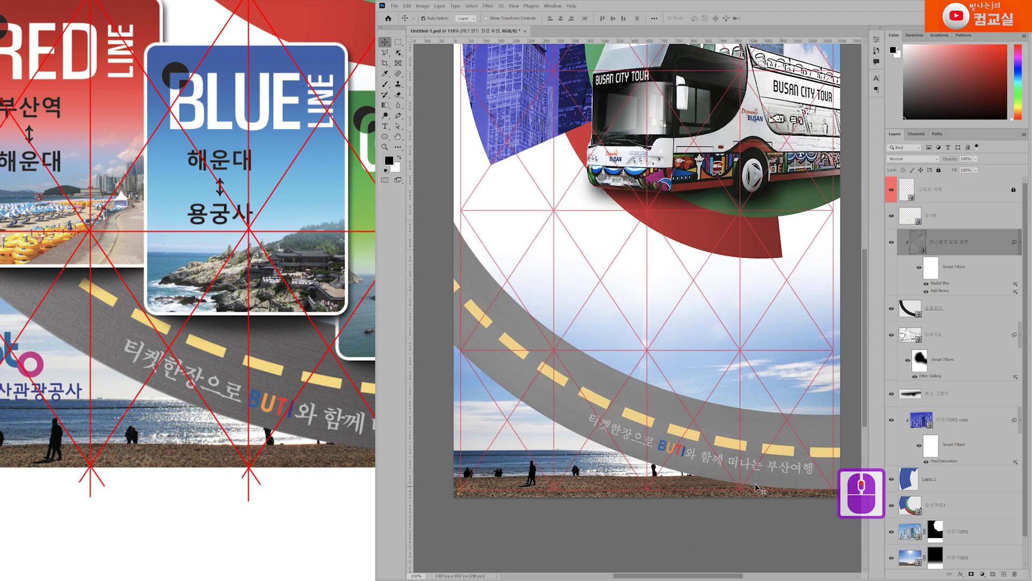
pyautogui.doubleClick(948, 284)
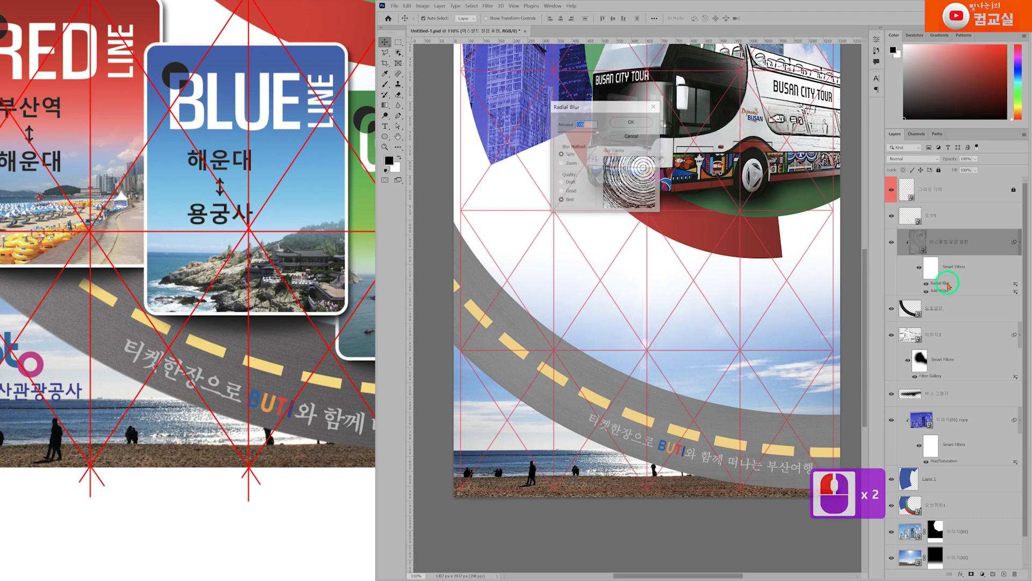
pyautogui.click(643, 174)
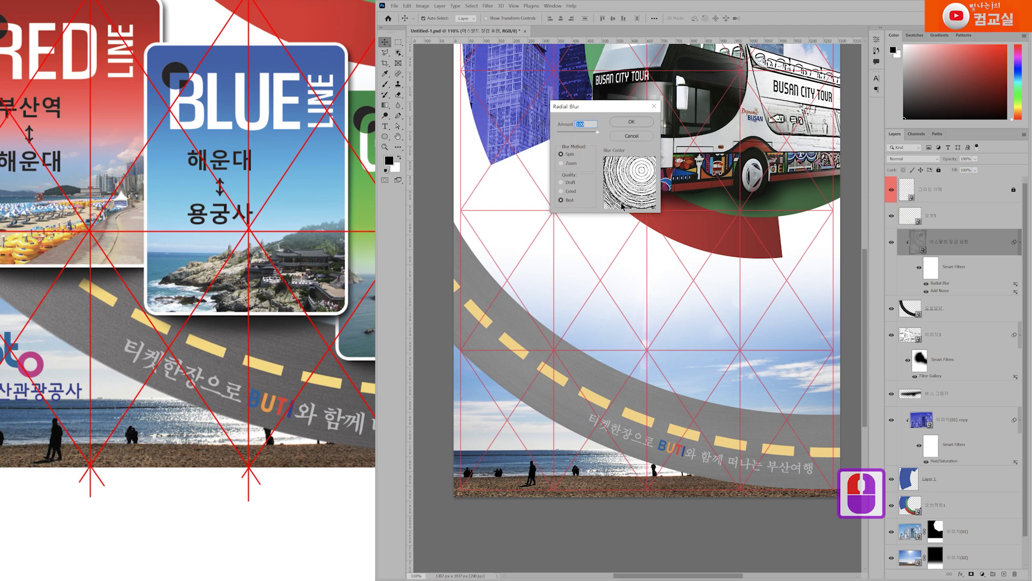
pyautogui.click(632, 123)
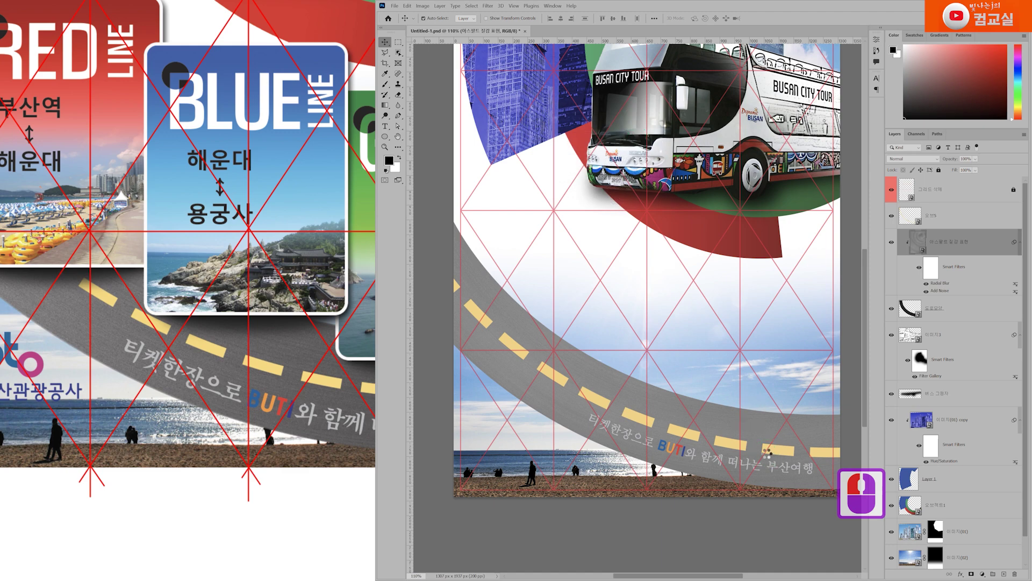
# Raise the Add Noise smart filter amount on 아스팔트 질감 표현 to 400%, keeping Uniform distribution and Monochromatic
pyautogui.doubleClick(942, 291)
pyautogui.click(736, 225)
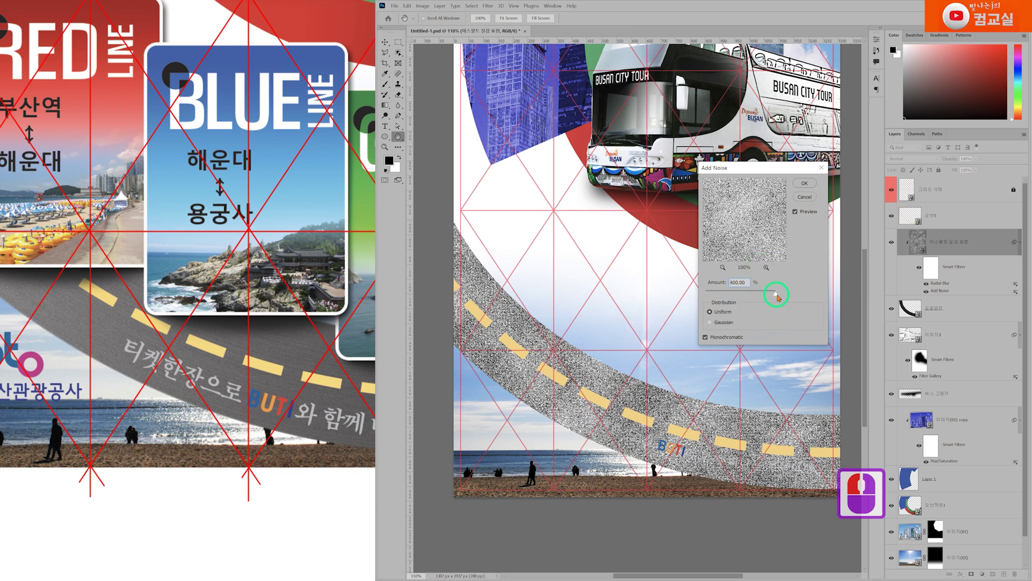
pyautogui.click(805, 183)
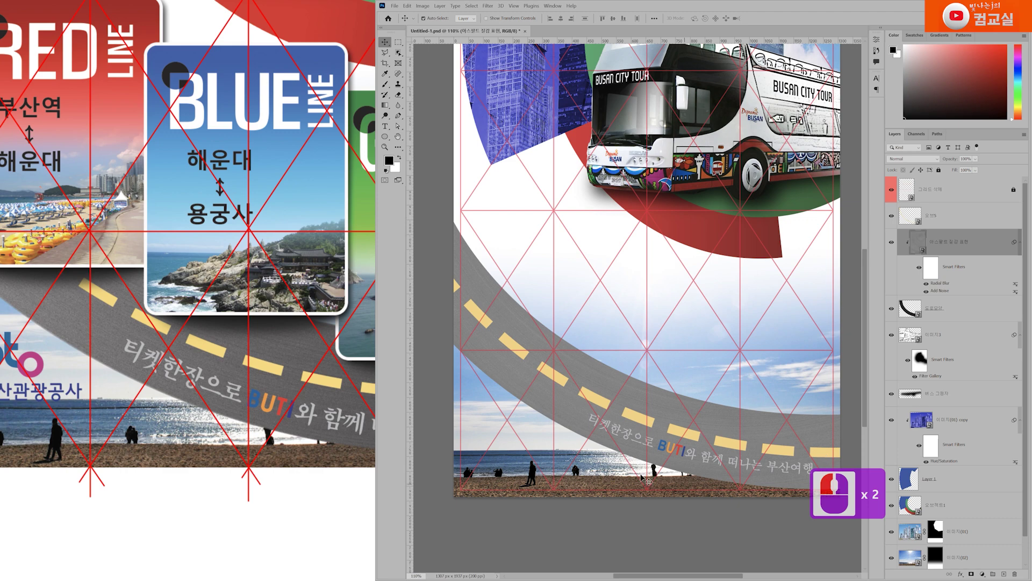
pyautogui.scroll(2, 699, 435)
pyautogui.scroll(-2, 588, 419)
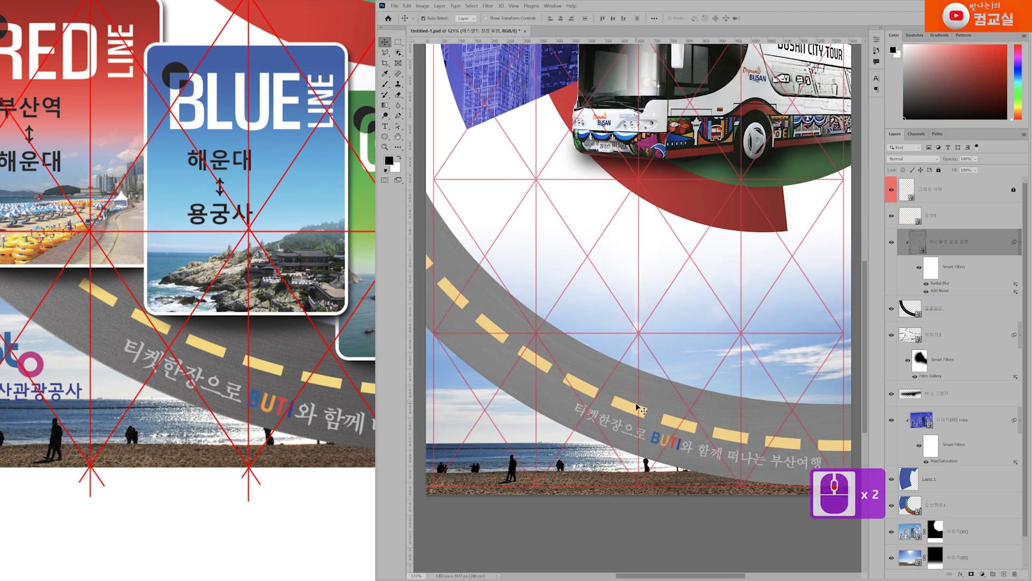
# Try the Radial Blur with its centre slightly right of the preview's middle
pyautogui.doubleClick(942, 286)
pyautogui.scroll(-11, 264, 399)
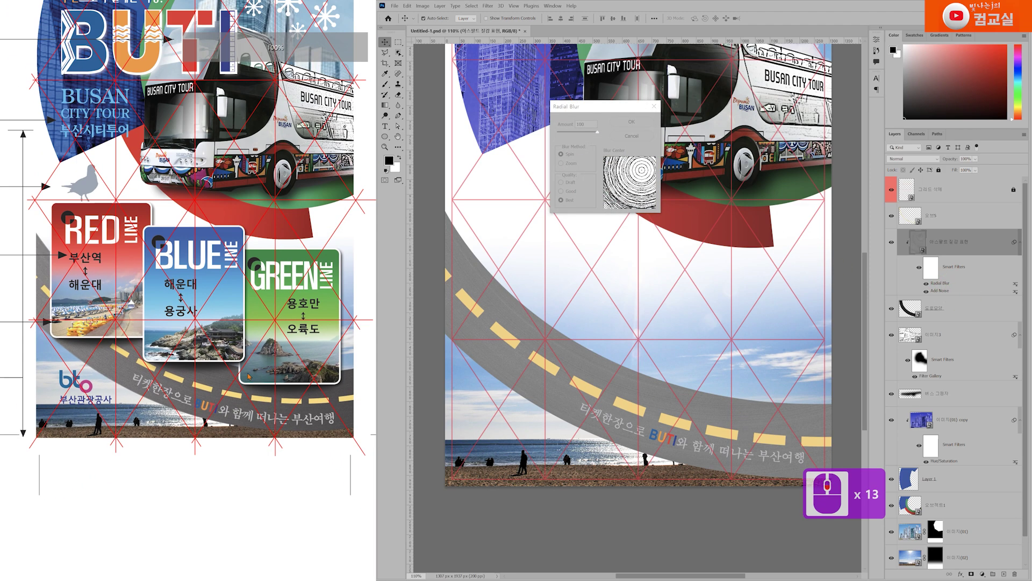
pyautogui.click(640, 186)
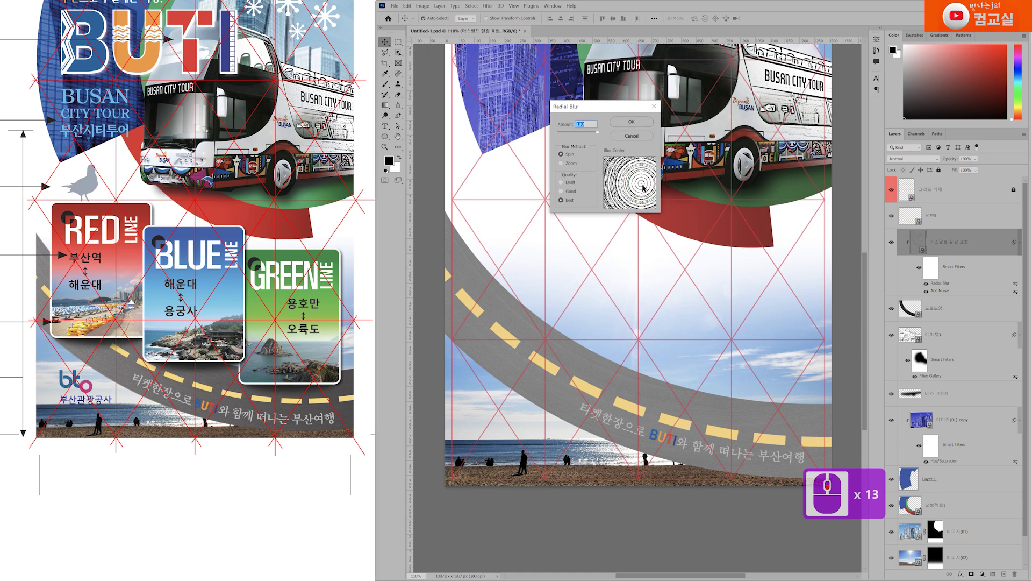
pyautogui.click(631, 121)
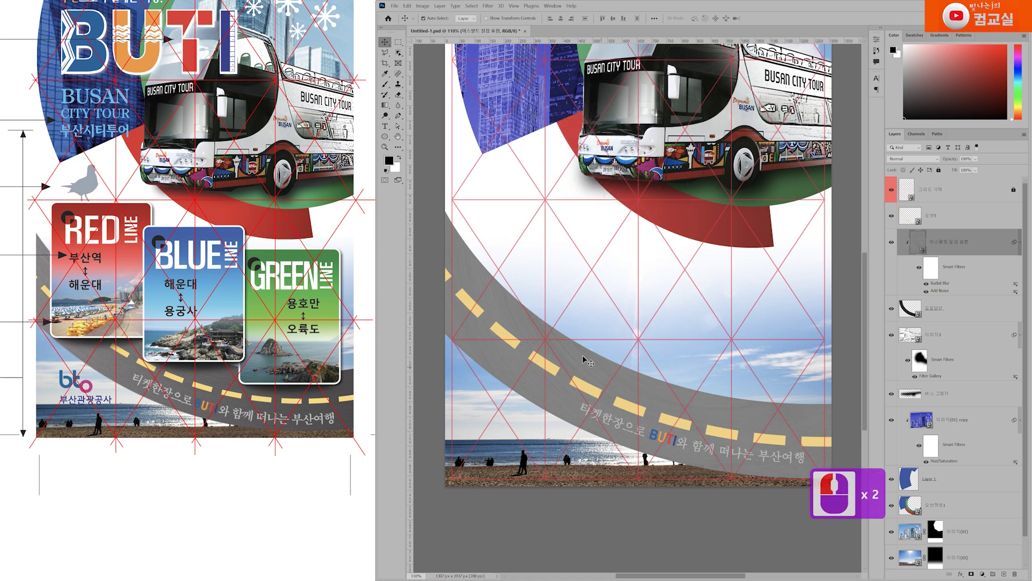
# Move the Radial Blur centre to the upper right of the blur preview so the streaks follow the road's curve
pyautogui.doubleClick(944, 285)
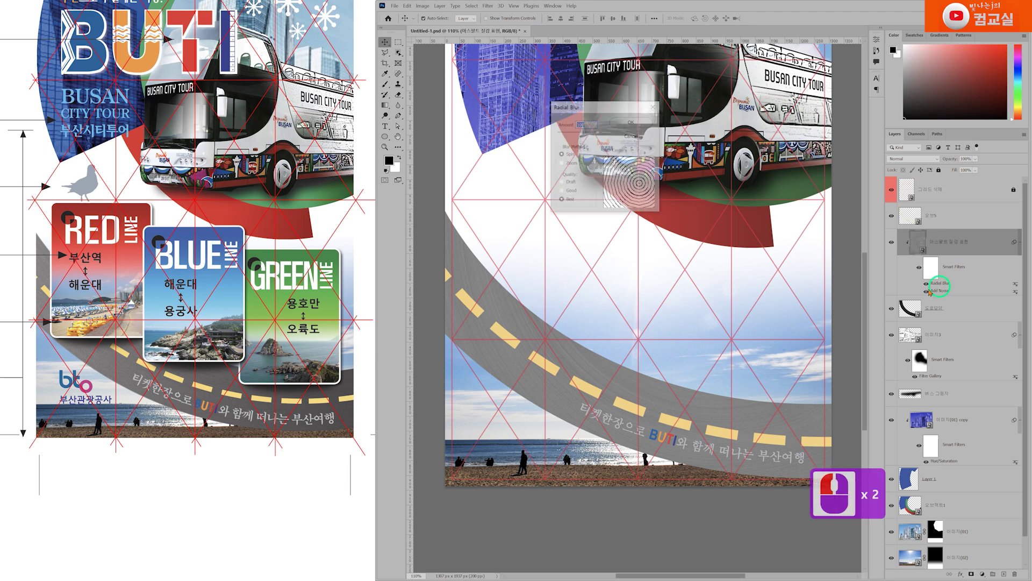
pyautogui.click(647, 169)
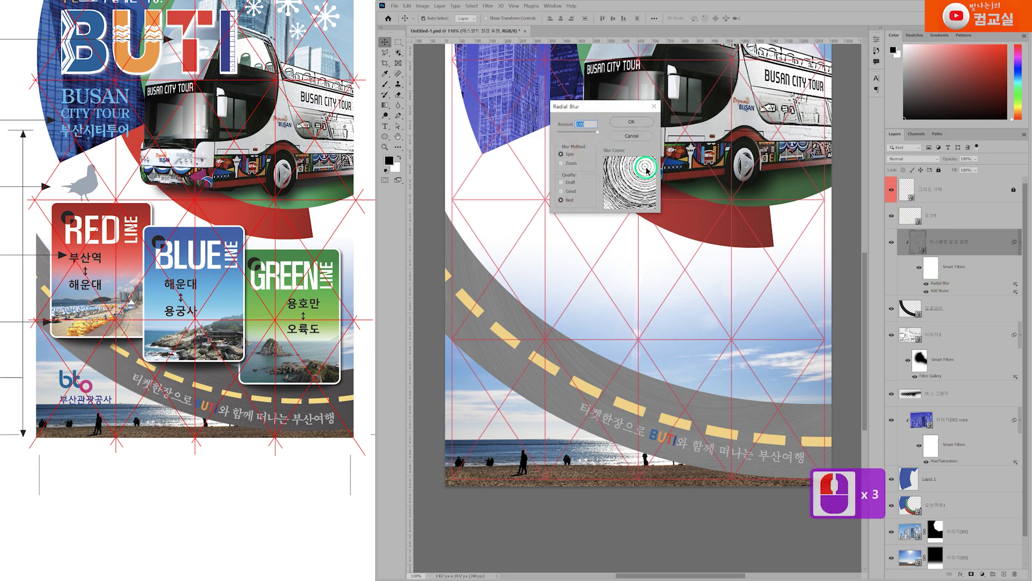
pyautogui.click(632, 122)
pyautogui.click(671, 261)
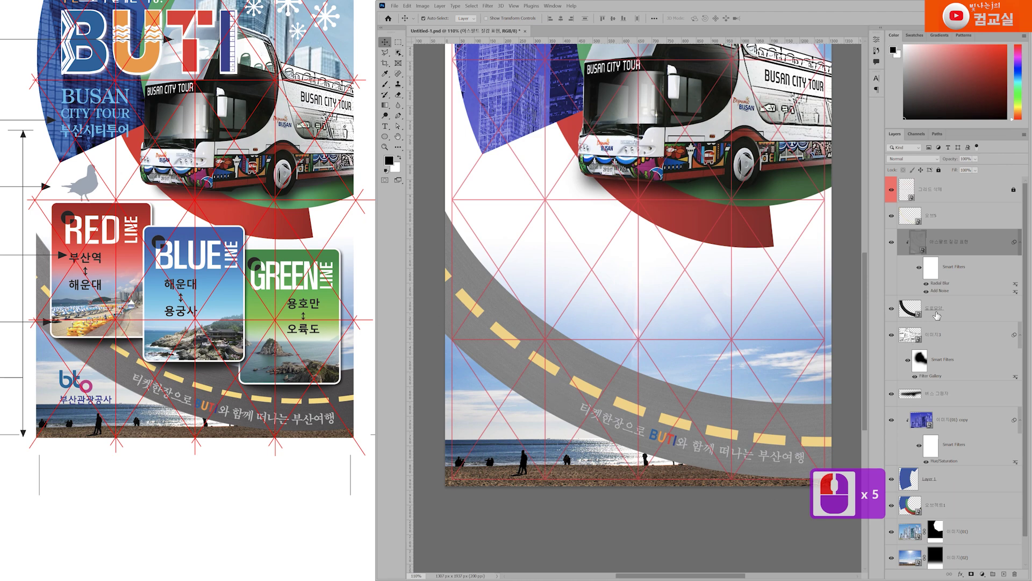
pyautogui.doubleClick(940, 282)
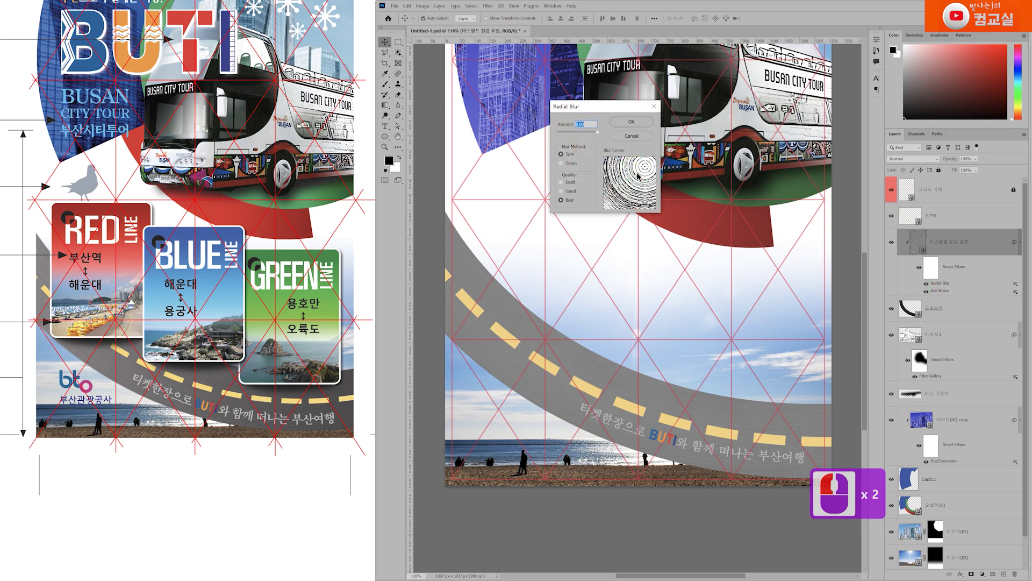
pyautogui.click(637, 123)
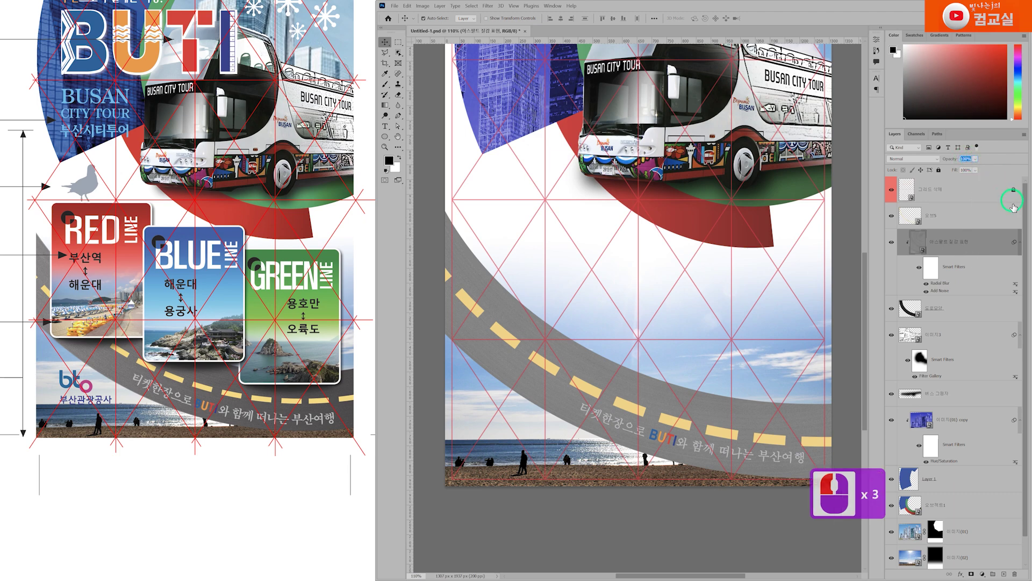
# Set the opacity of the 아스팔트 질감 표현 layer to 90%
pyautogui.write('95')
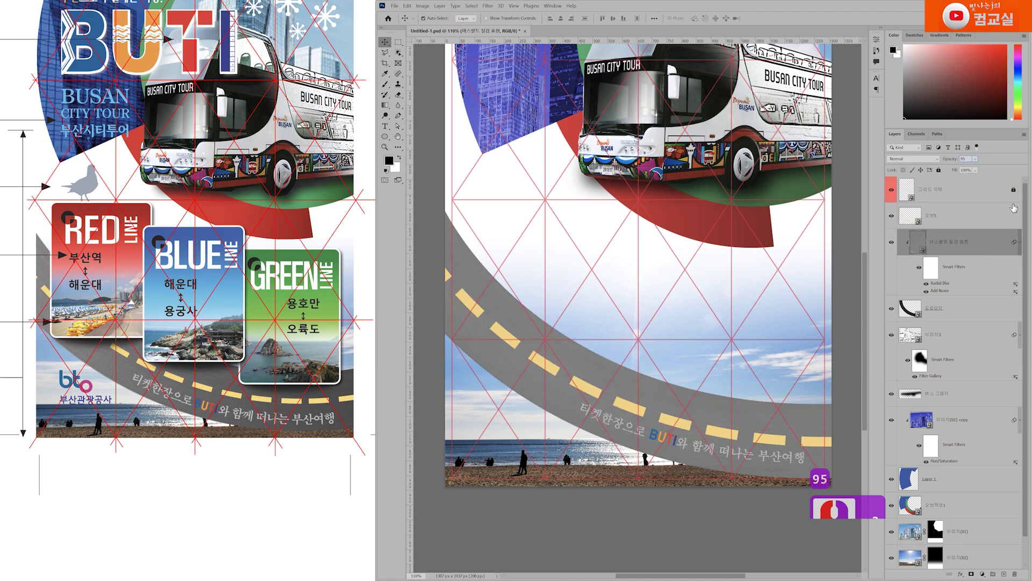
pyautogui.doubleClick(969, 158)
pyautogui.write('90')
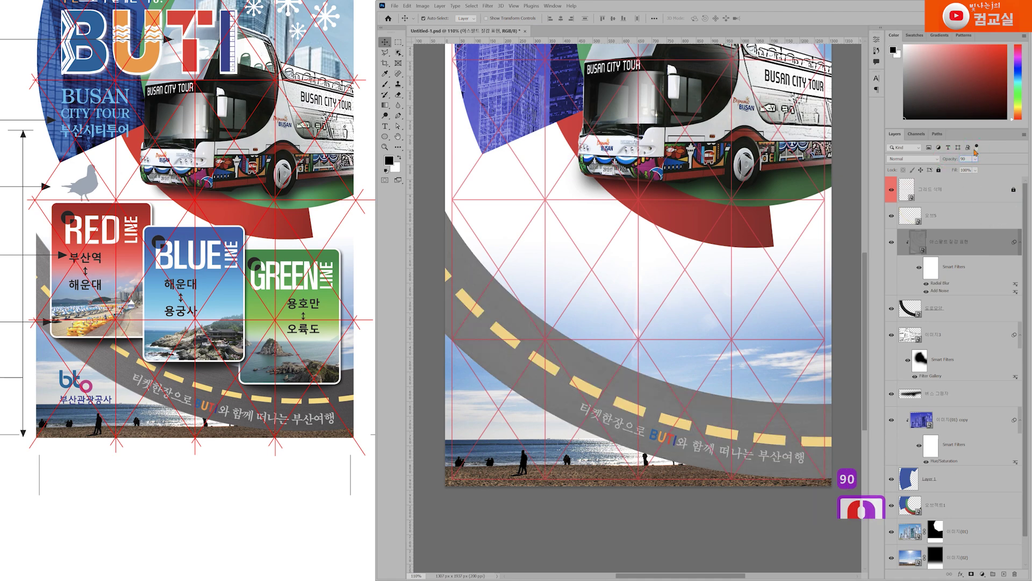
pyautogui.click(961, 241)
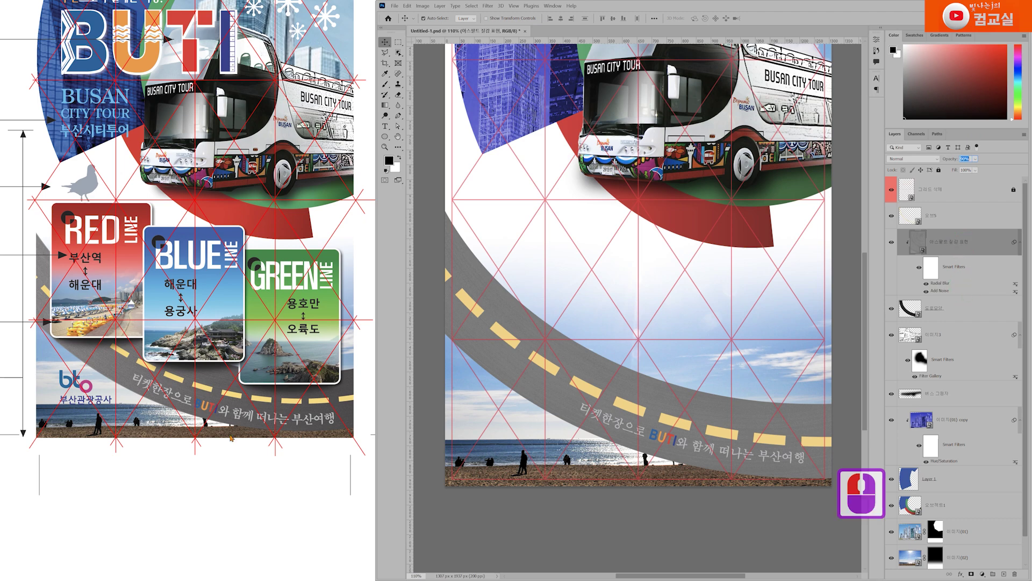
# Check the brief's road shading instructions and add a new empty layer above 아스팔트 질감 표현
pyautogui.scroll(-5, 229, 398)
pyautogui.doubleClick(204, 426)
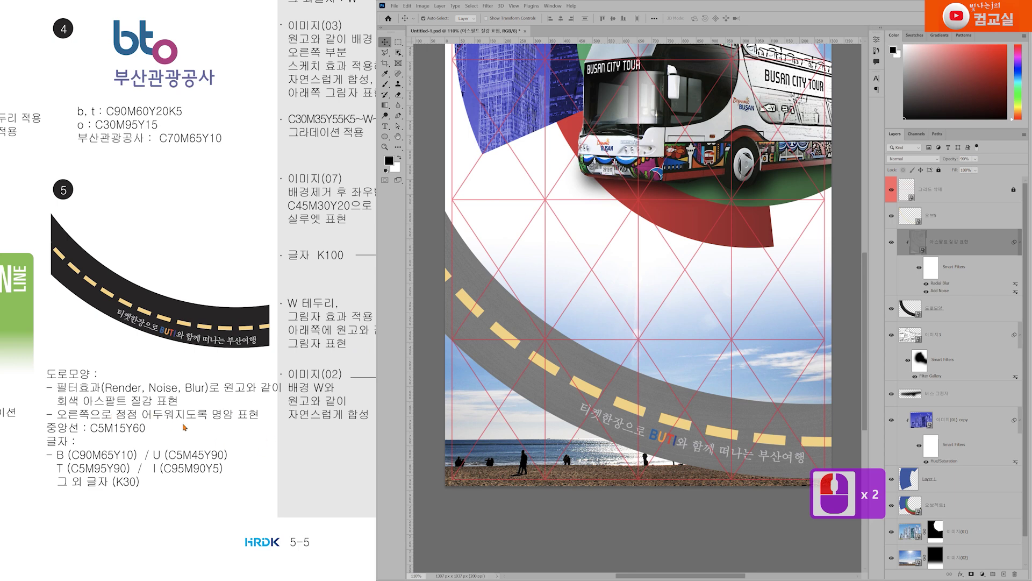
pyautogui.scroll(5, 218, 443)
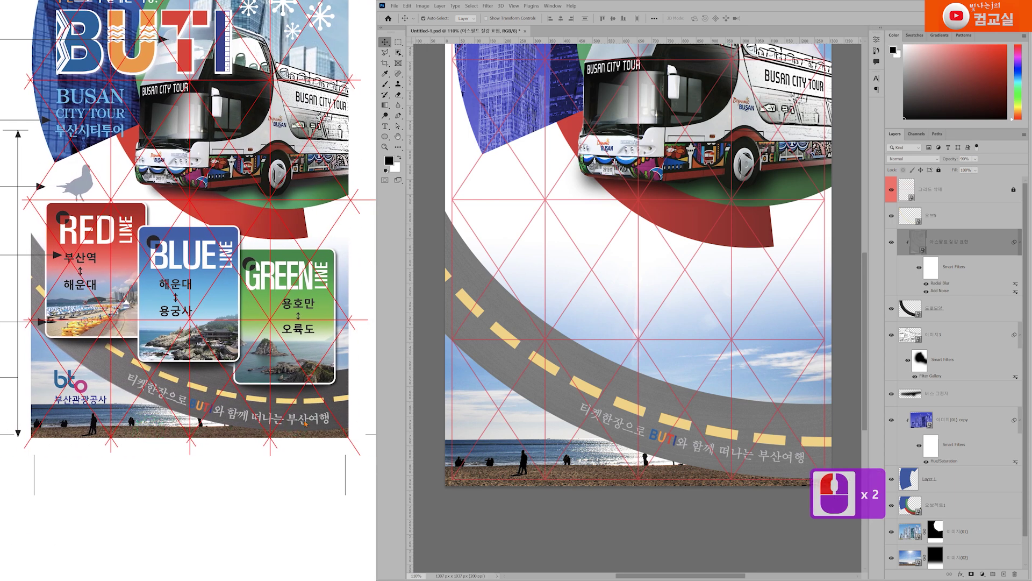
pyautogui.click(985, 241)
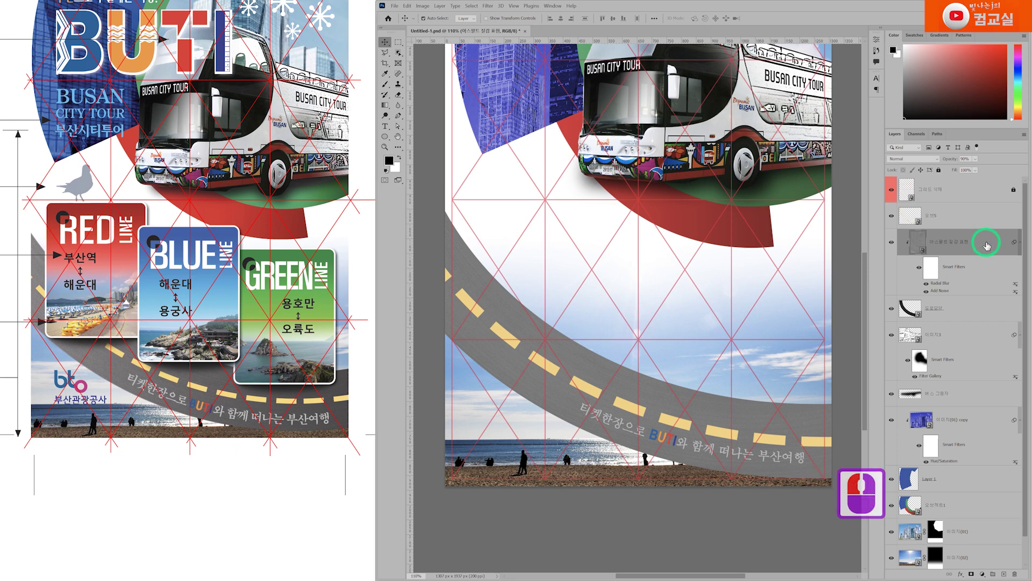
pyautogui.click(1004, 574)
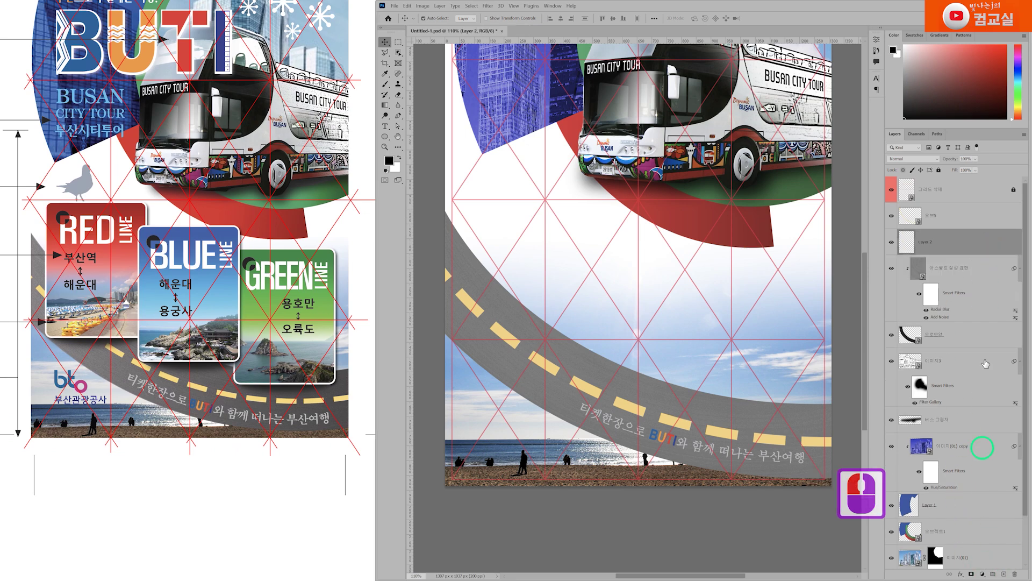
# Rename the new layer above the asphalt texture as 명암
pyautogui.doubleClick(926, 242)
pyautogui.click(889, 235)
pyautogui.press('Hangul')
pyautogui.write('며')
pyautogui.press('BackSpace')
pyautogui.press('BackSpace')
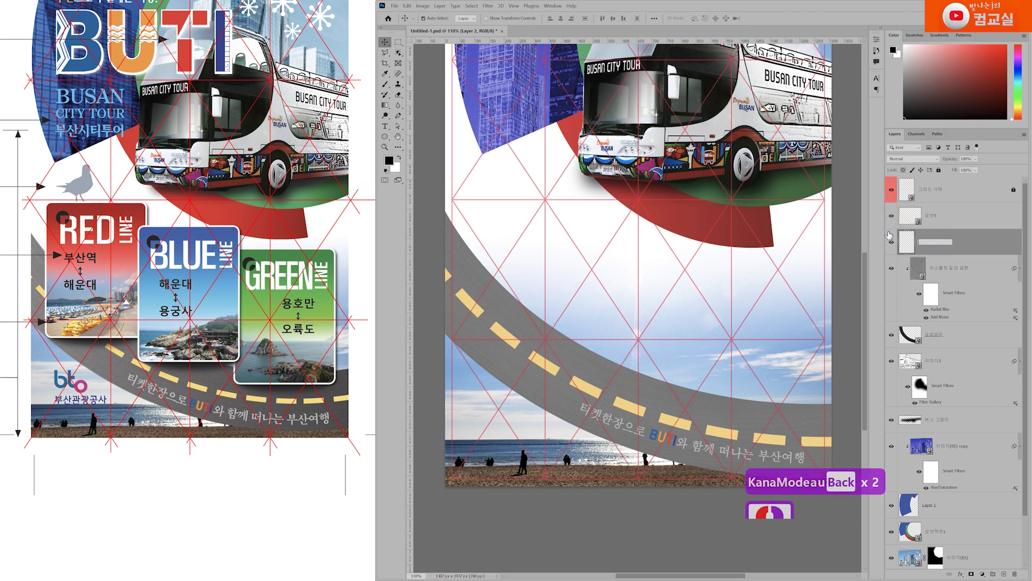
pyautogui.press('Hangul')
pyautogui.write('auddka')
pyautogui.press('Return')
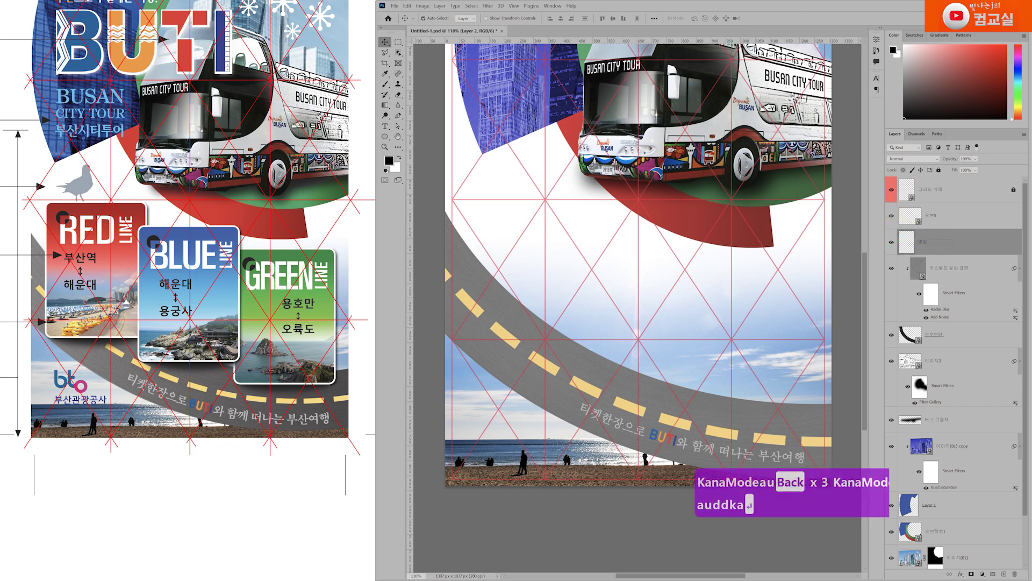
pyautogui.click(946, 248)
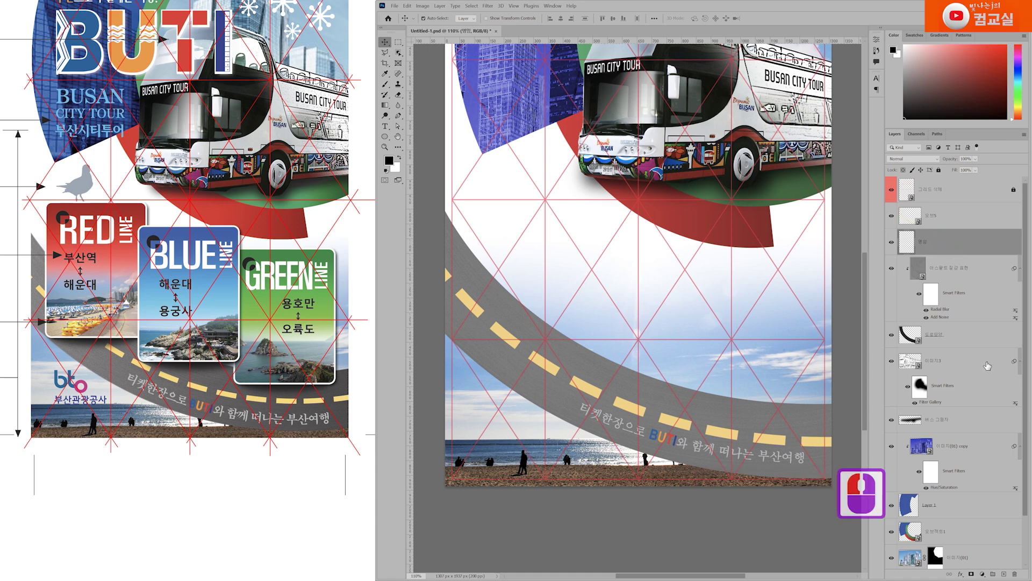
# Fill the 명암 layer with a horizontal linear gradient, white at left to black at right, and clip it to the road
pyautogui.click(383, 108)
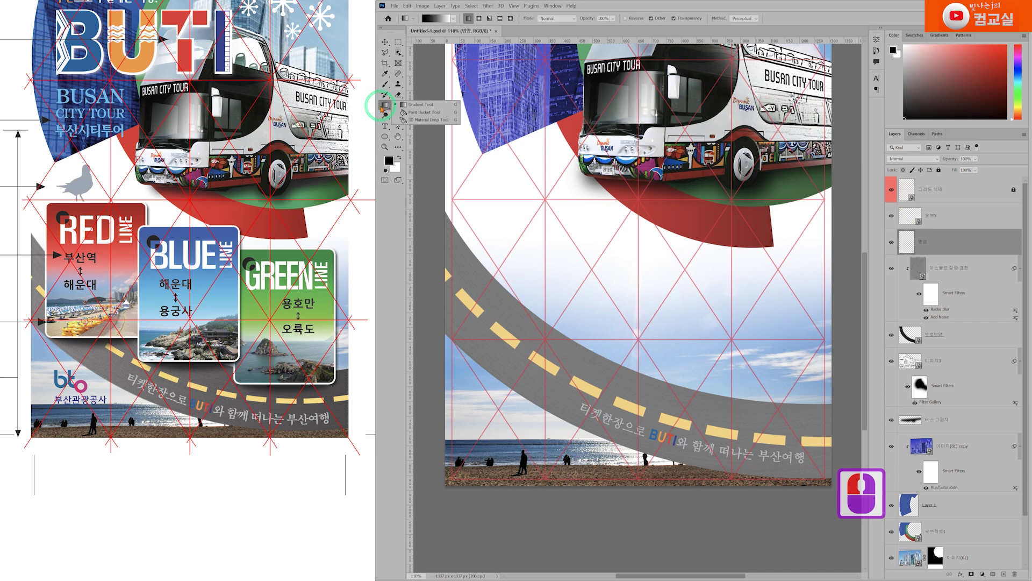
pyautogui.click(384, 106)
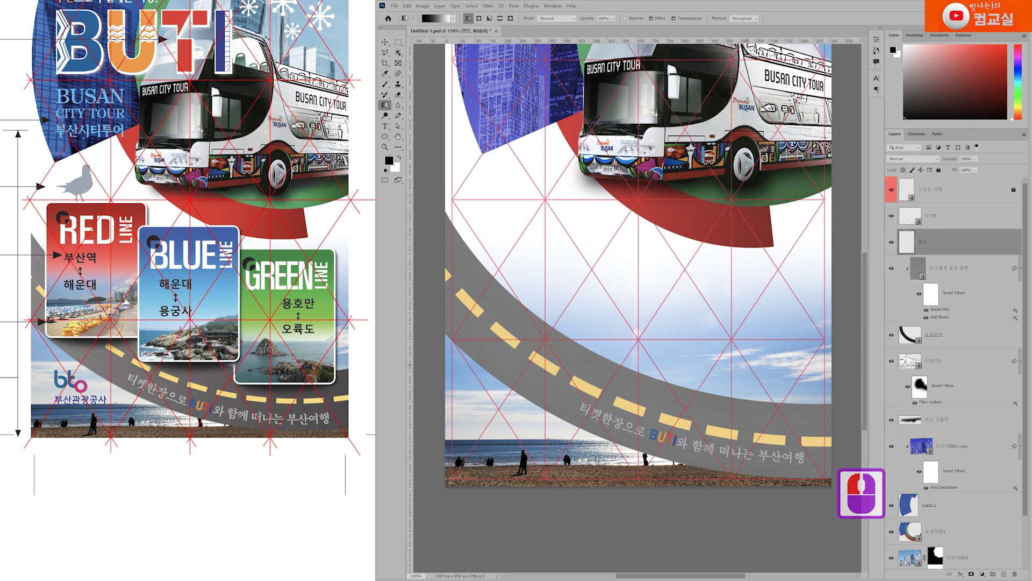
pyautogui.scroll(-2, 743, 370)
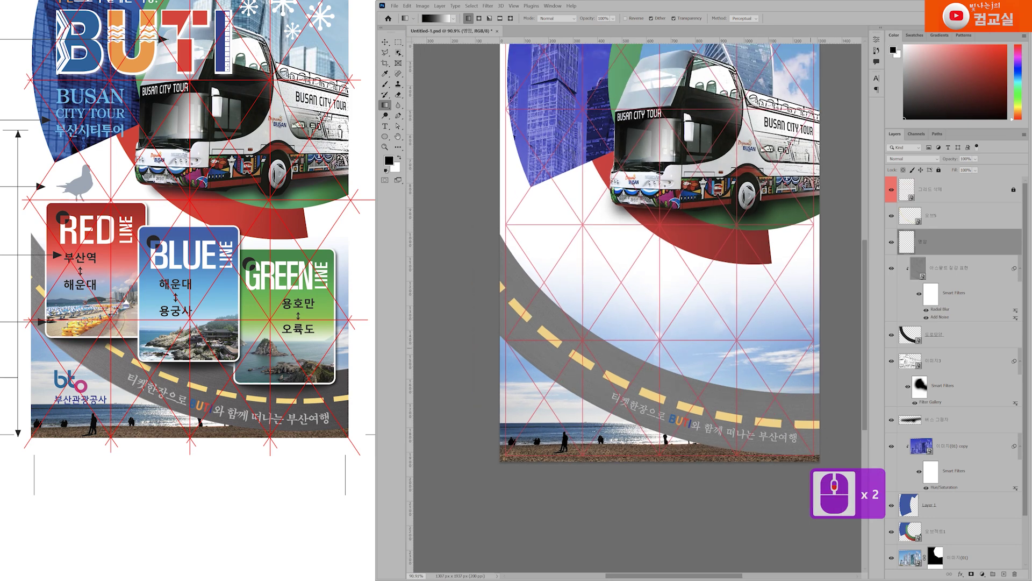
pyautogui.moveTo(738, 345); pyautogui.dragTo(544, 345)
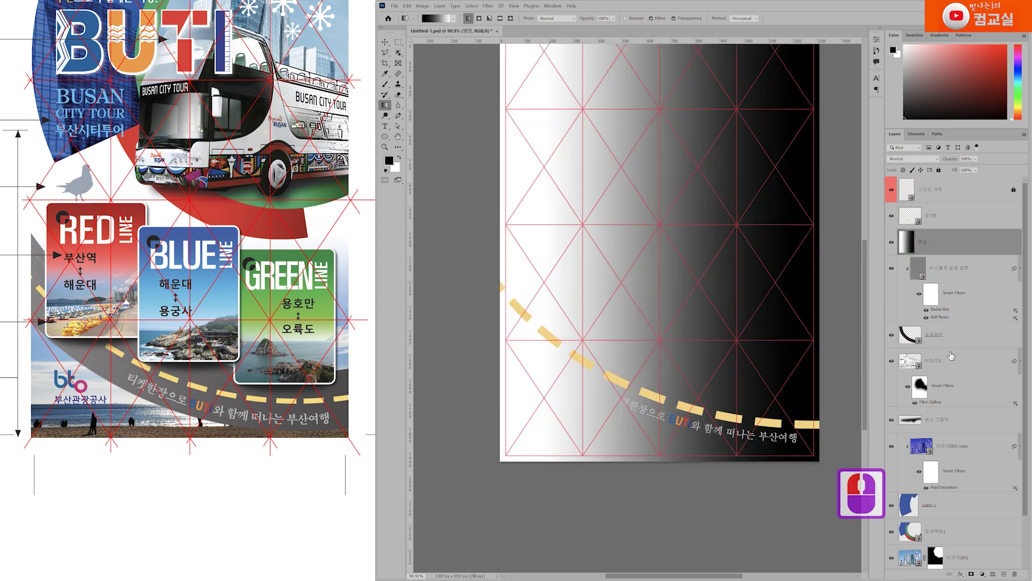
pyautogui.keyDown('alt'); pyautogui.click(942, 255); pyautogui.keyUp('alt')
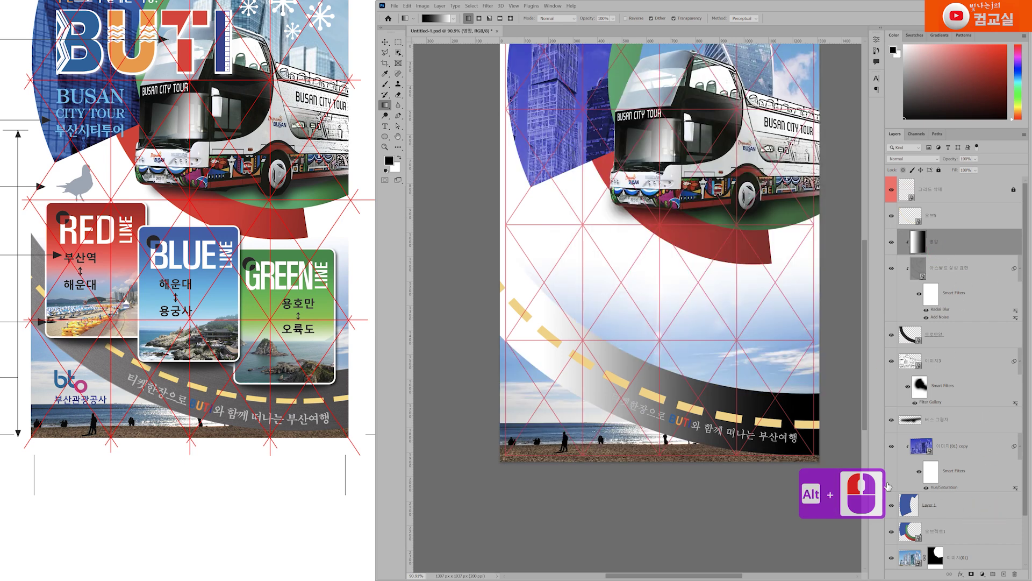
# Set the 명암 layer's blend mode to Multiply and reduce its opacity to about 33%
pyautogui.scroll(1, 829, 330)
pyautogui.click(936, 162)
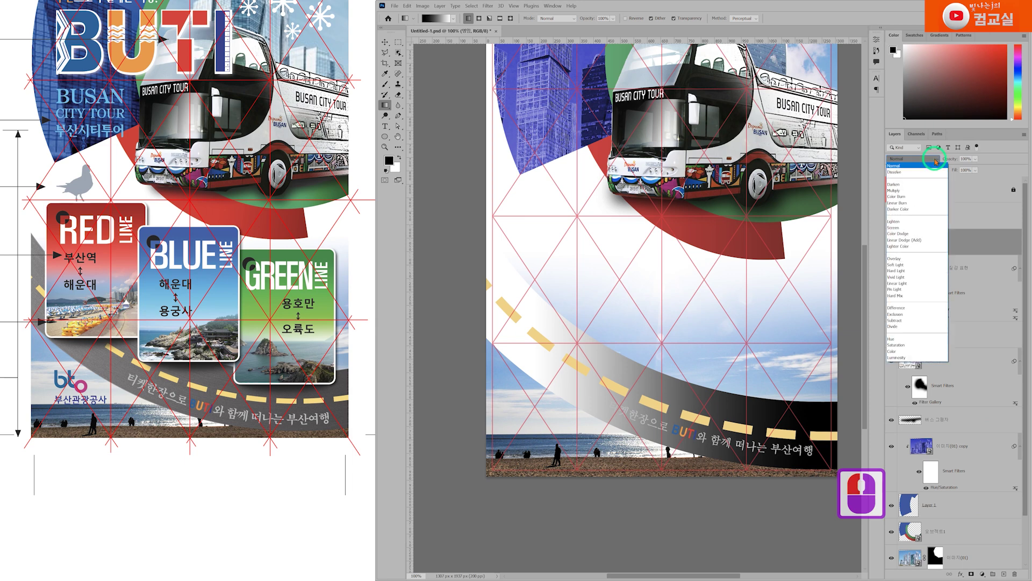
pyautogui.click(918, 191)
pyautogui.click(976, 160)
pyautogui.moveTo(990, 171); pyautogui.dragTo(971, 171)
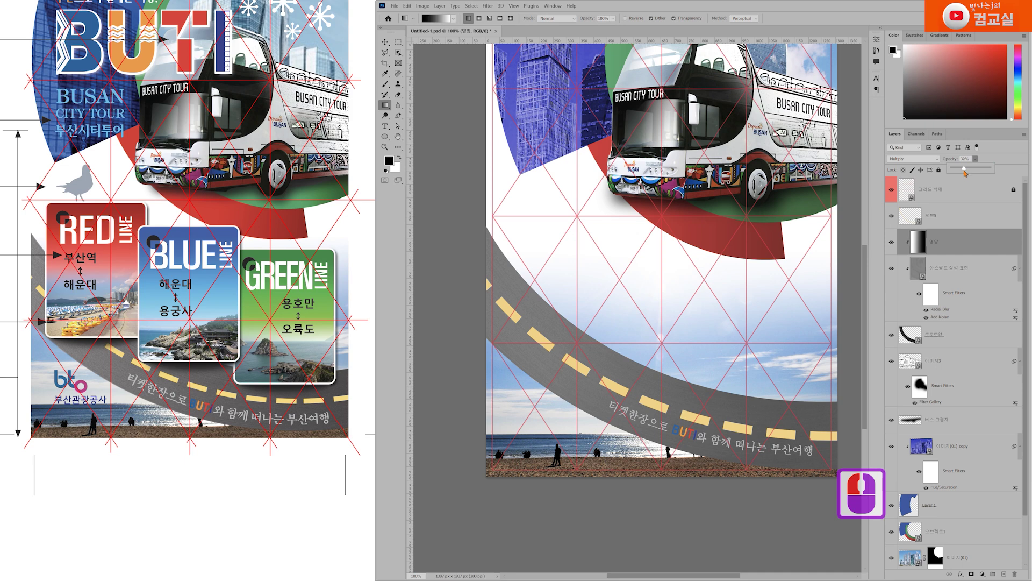
# Compare the road with and without the 명암 shading by toggling that layer's visibility
pyautogui.doubleClick(903, 253)
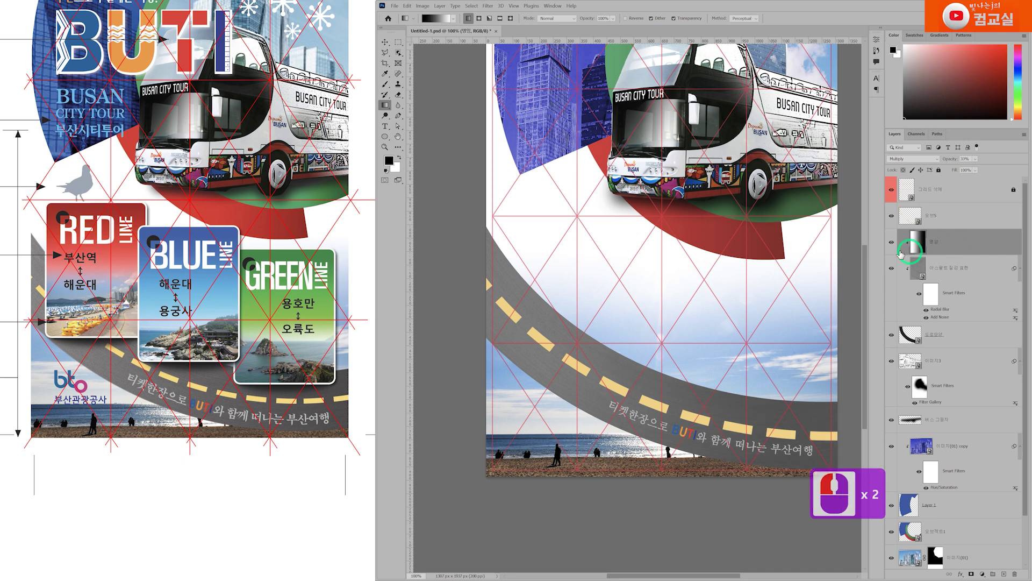
pyautogui.click(890, 244)
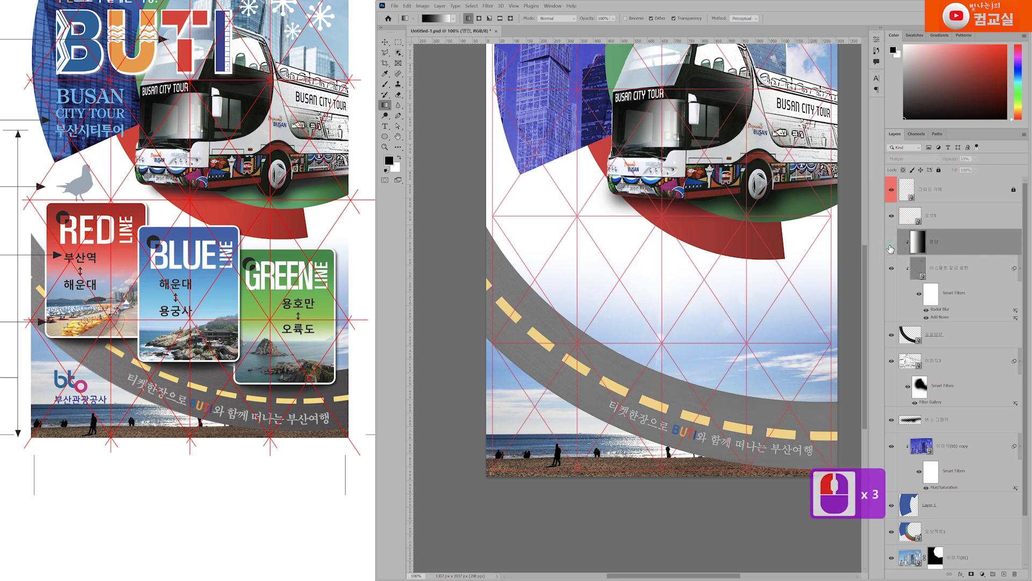
pyautogui.click(891, 243)
pyautogui.click(890, 246)
pyautogui.click(890, 247)
pyautogui.click(891, 246)
pyautogui.click(890, 246)
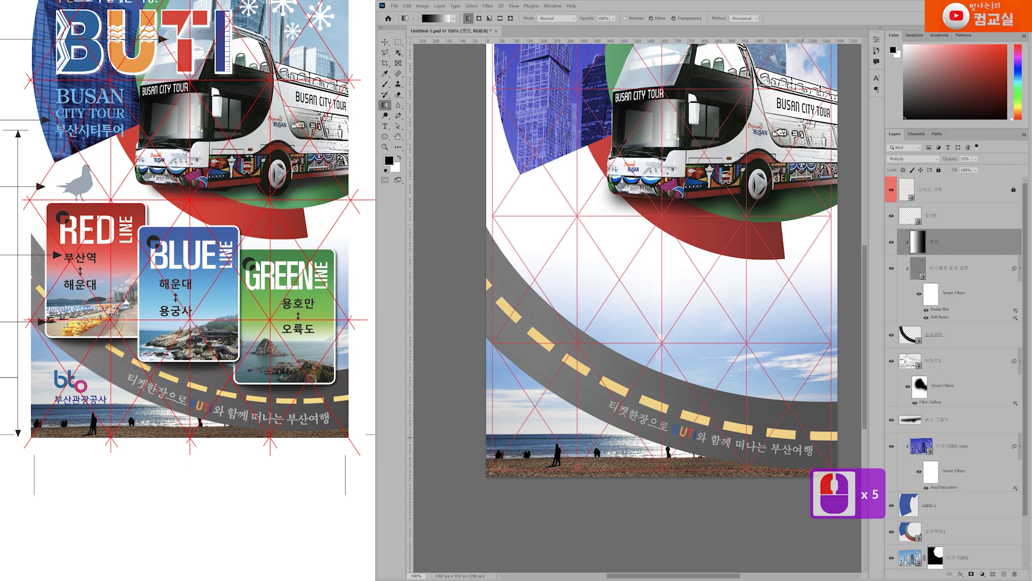
# Activate the Brush tool to paint on the road's 명암 layer
pyautogui.click(385, 84)
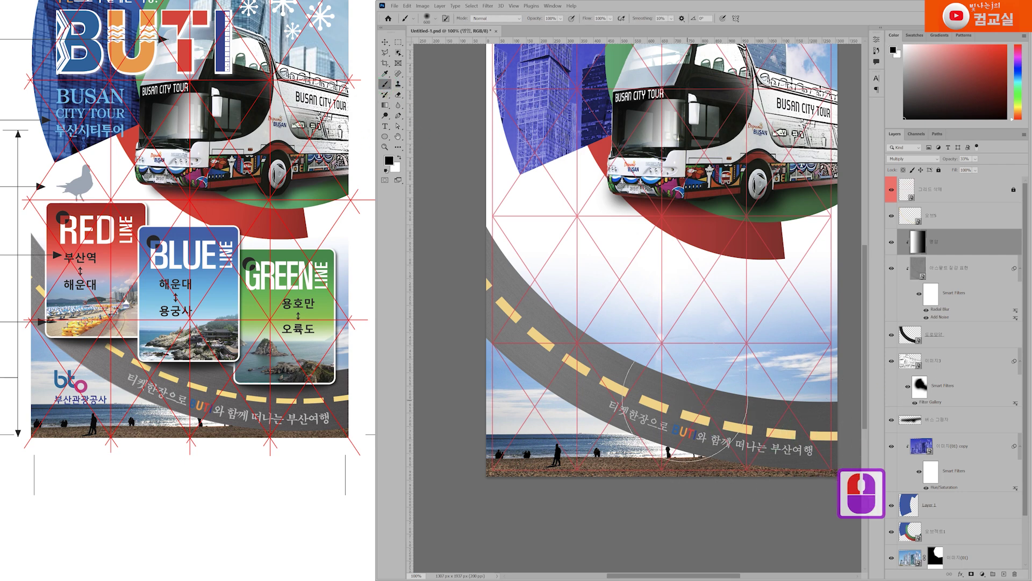